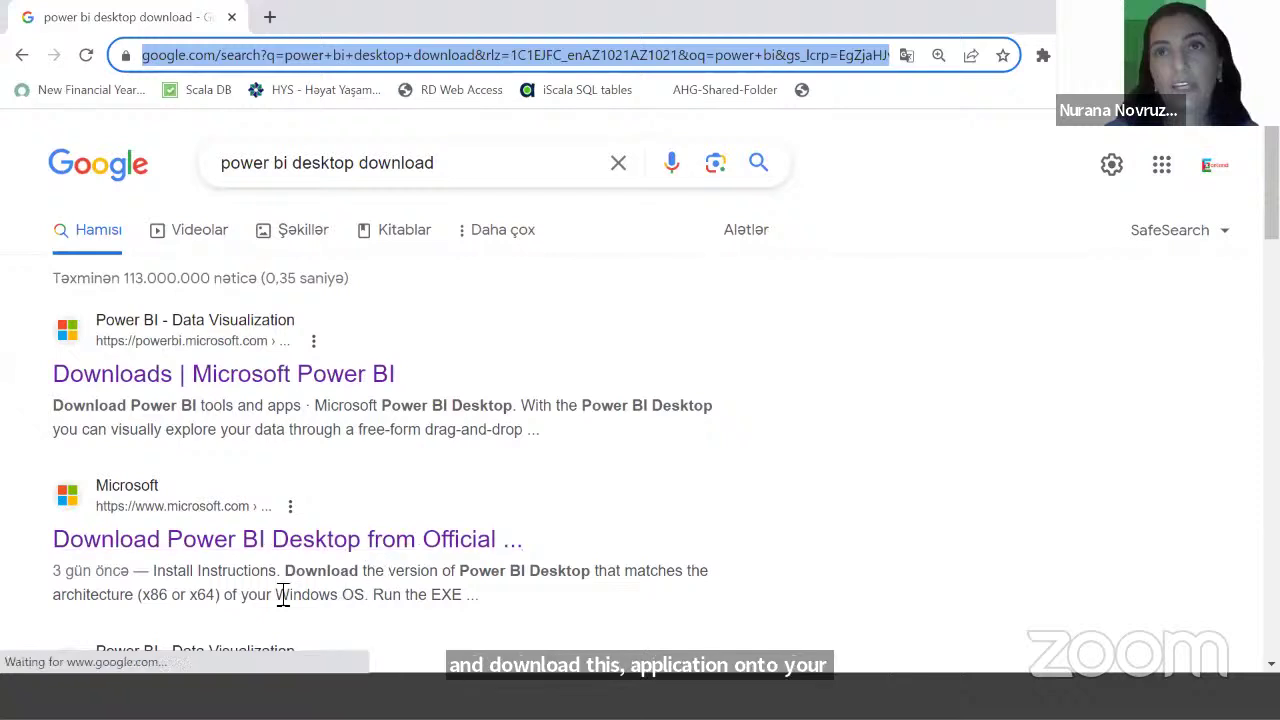
Switch to the Dubai Meetup folder in File Explorer and launch Power BI Desktop from its shortcut
key(alt+Tab)
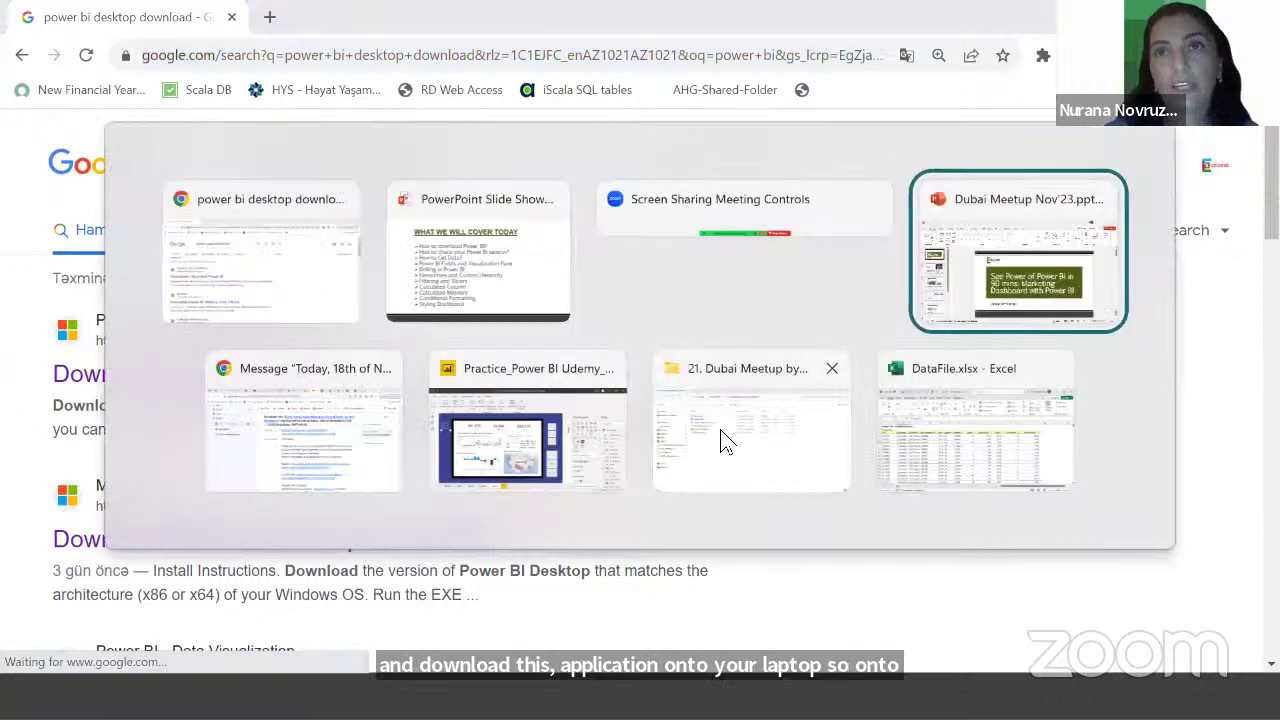
click(751, 430)
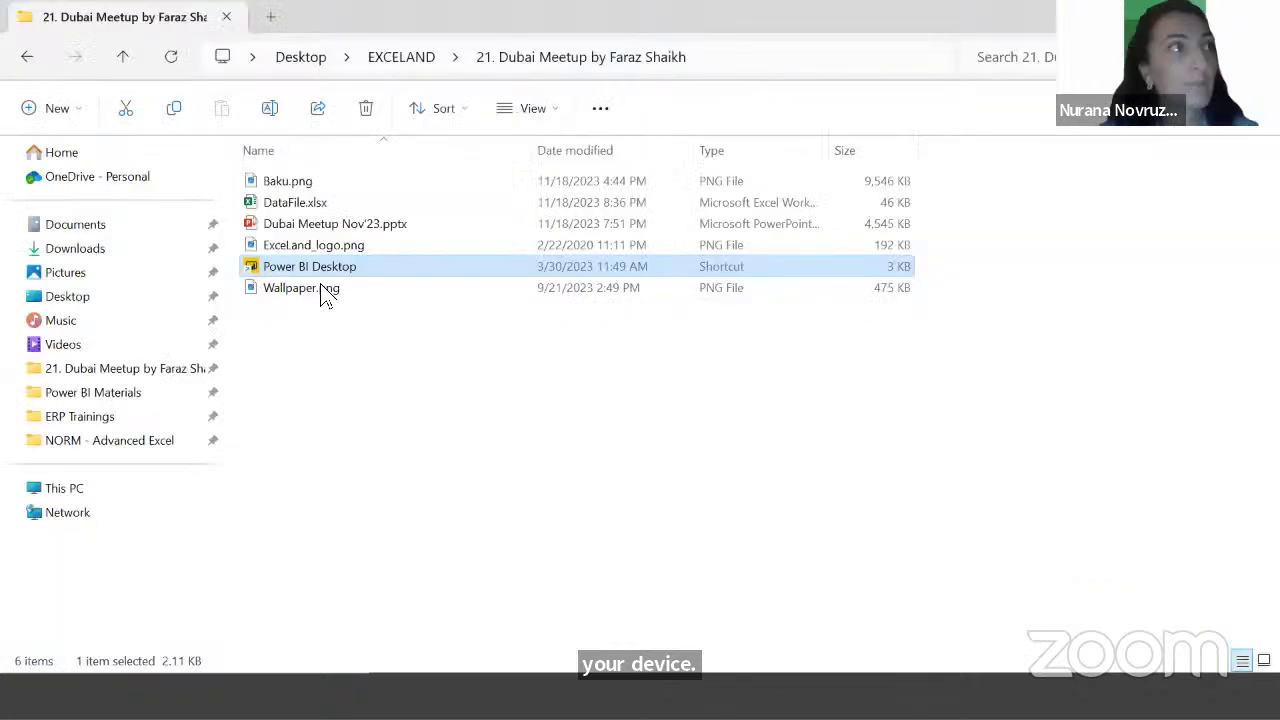
double_click(270, 270)
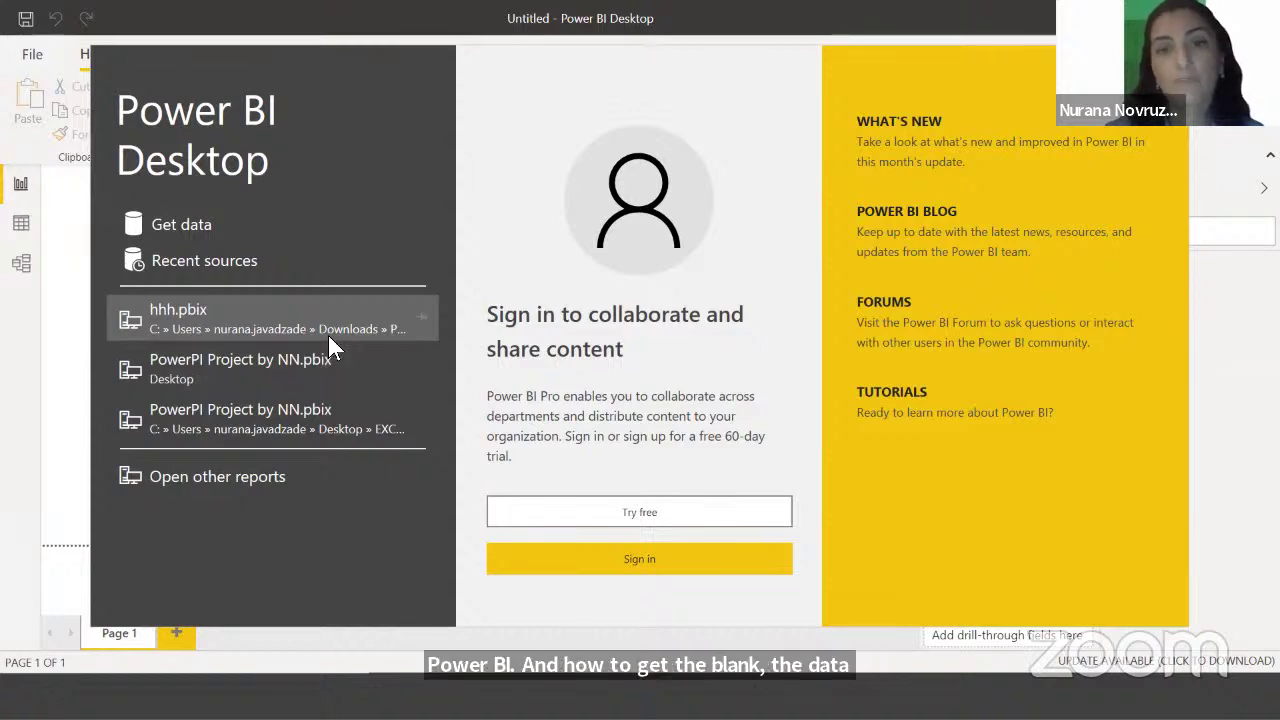
Get data from an Excel source, connecting to the workbook DataFile.xlsx in the Dubai Meetup folder
click(182, 224)
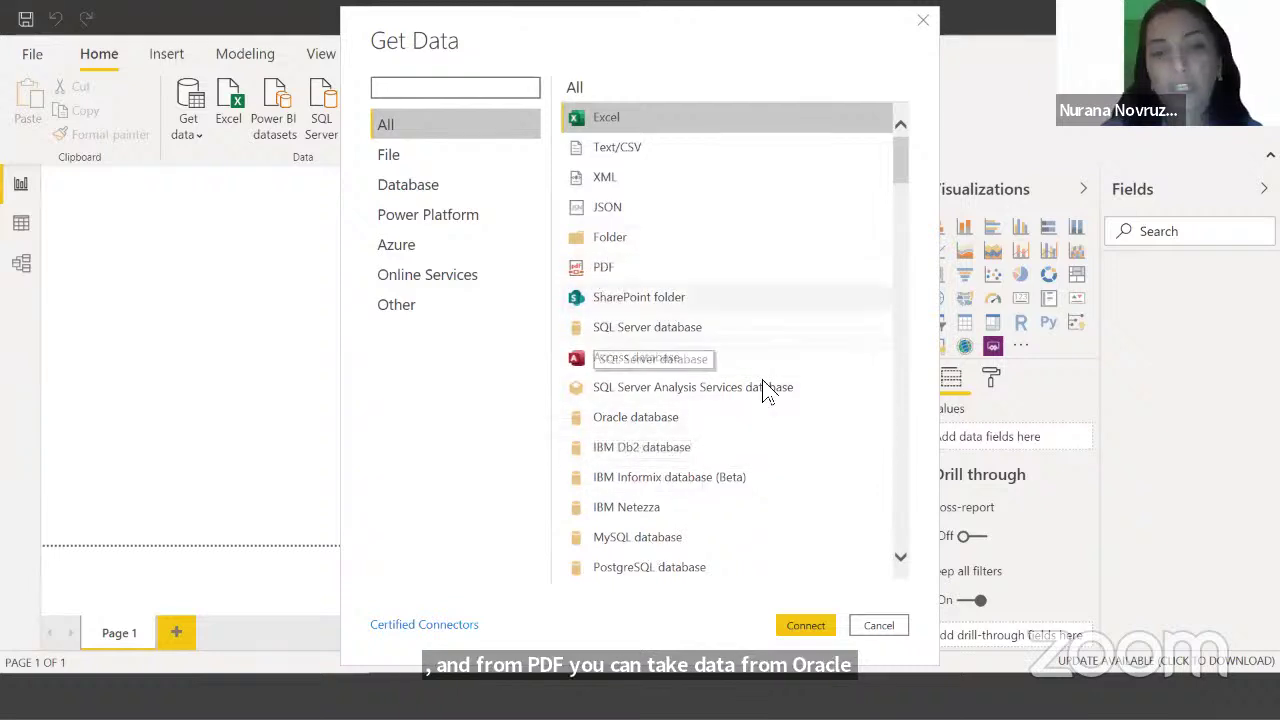
scroll(888, 285, down, 5)
scroll(886, 303, down, 10)
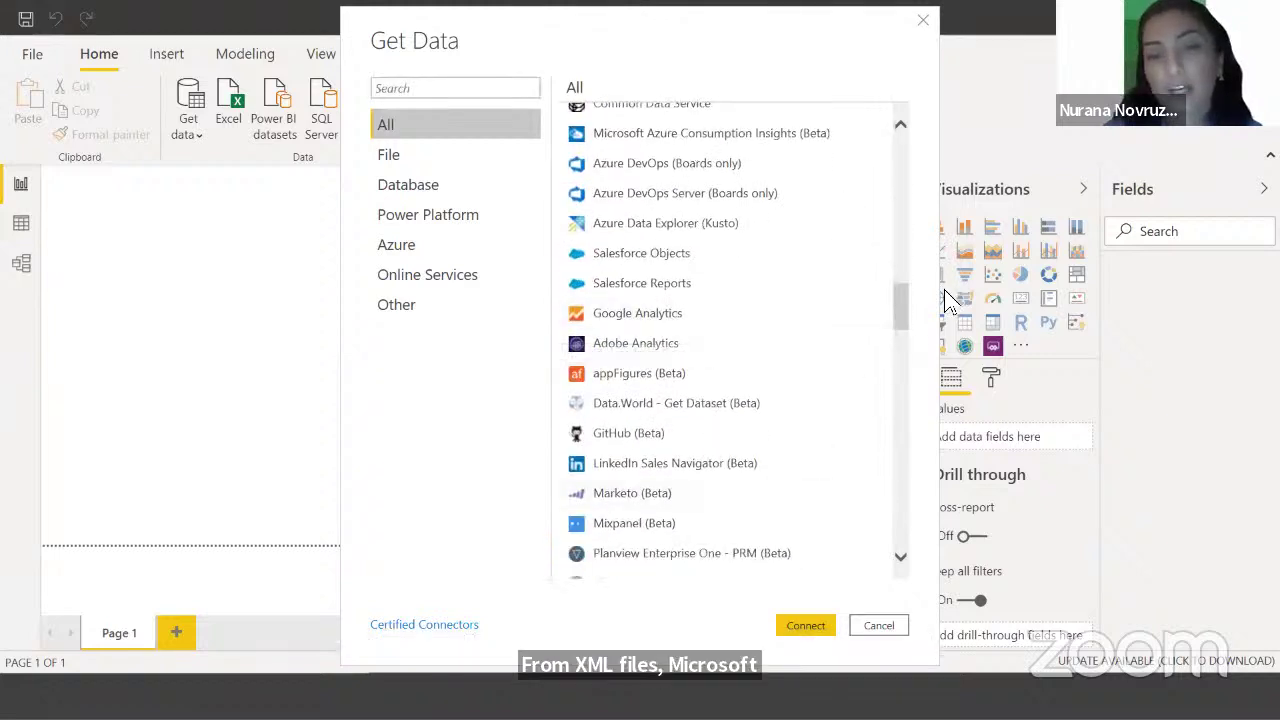
drag(898, 311, 700, 117)
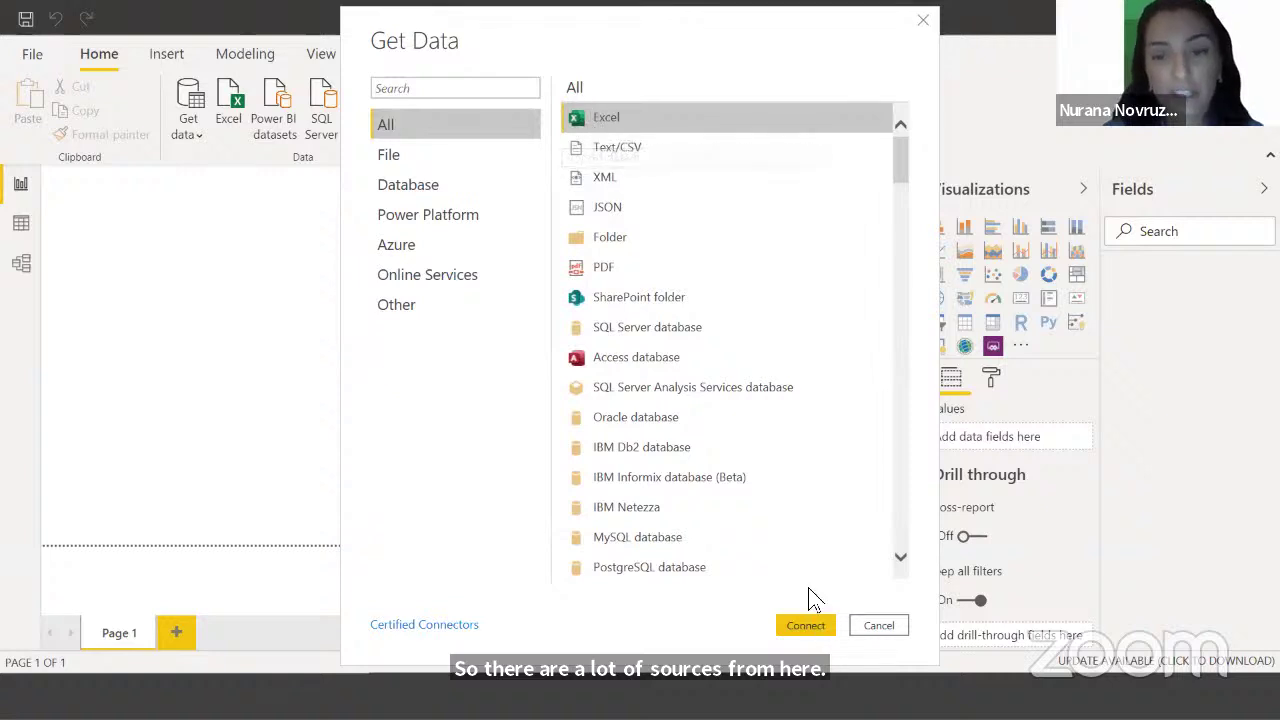
click(806, 625)
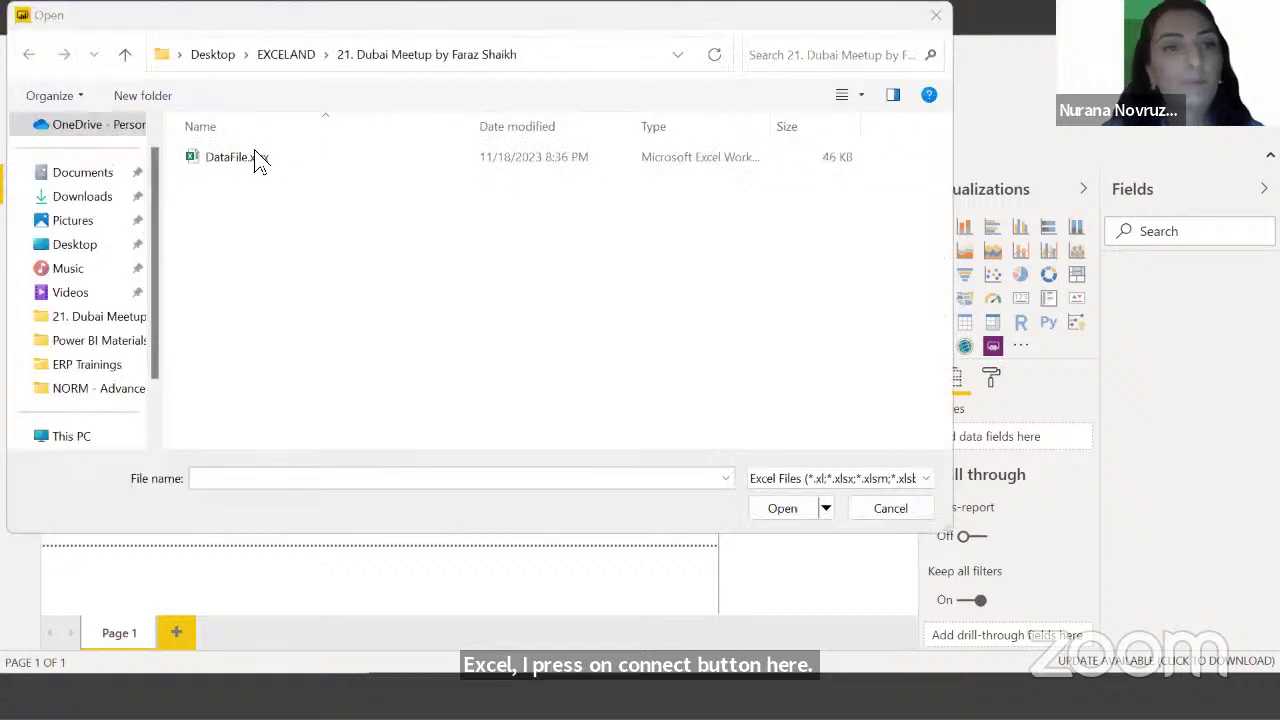
click(212, 157)
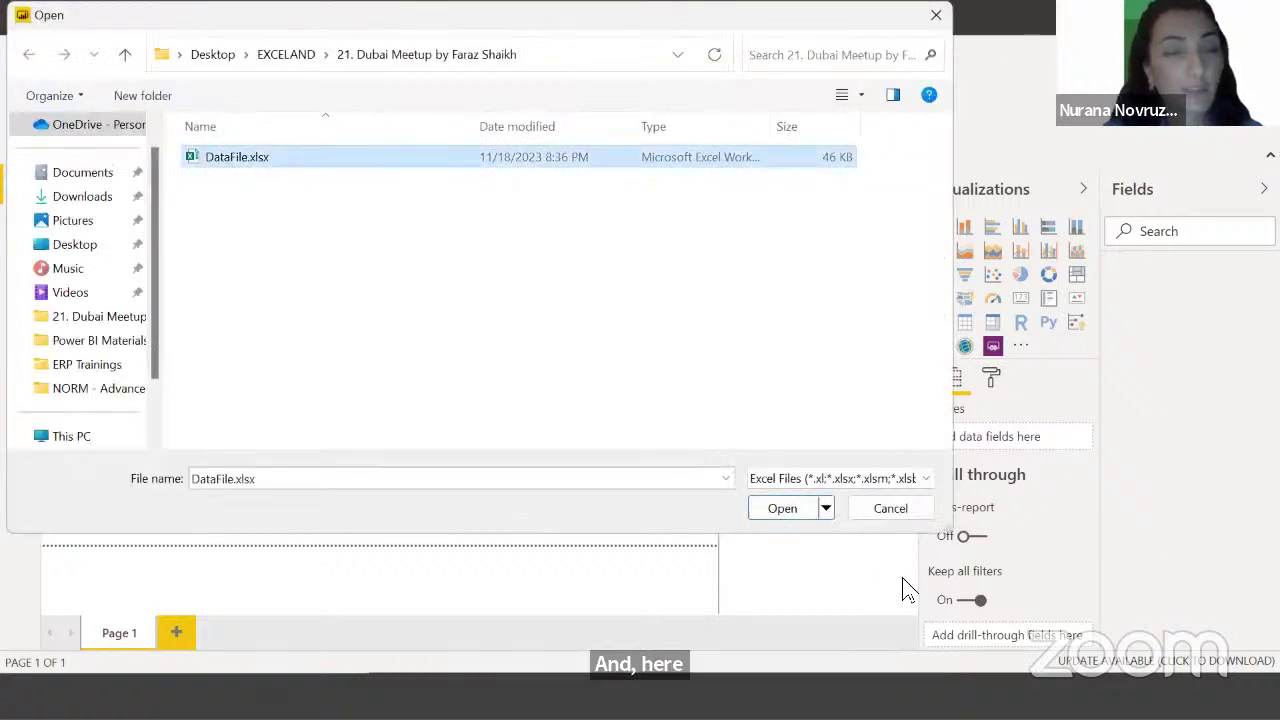
click(781, 509)
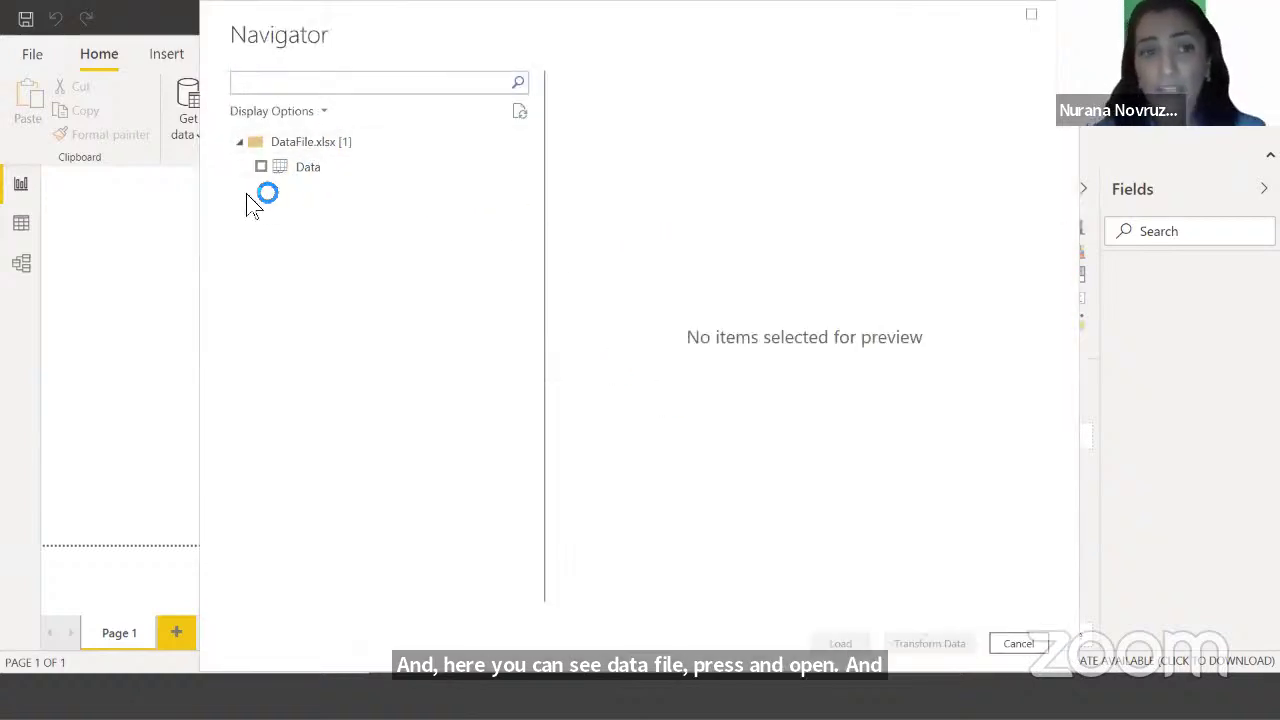
Select the Data sheet of DataFile.xlsx for import, preview its columns and open it for transformation in Power Query Editor
click(262, 167)
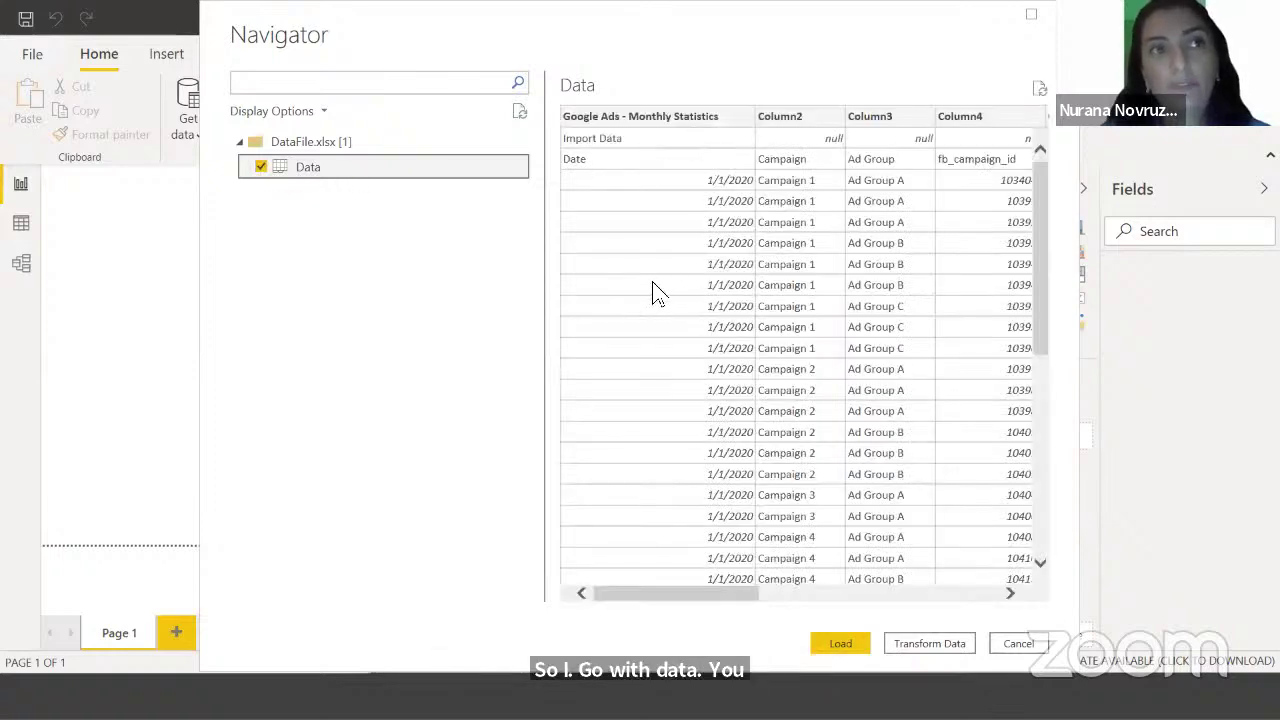
drag(732, 595, 796, 598)
drag(682, 600, 616, 600)
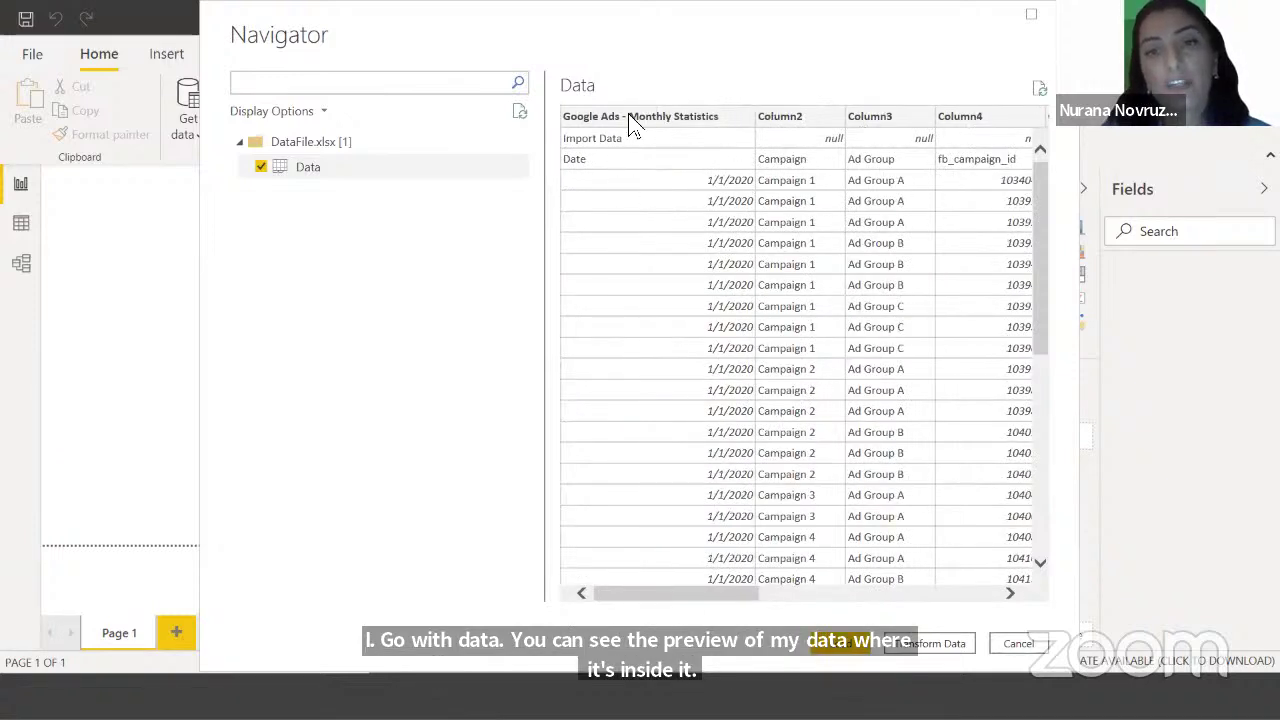
drag(731, 595, 798, 548)
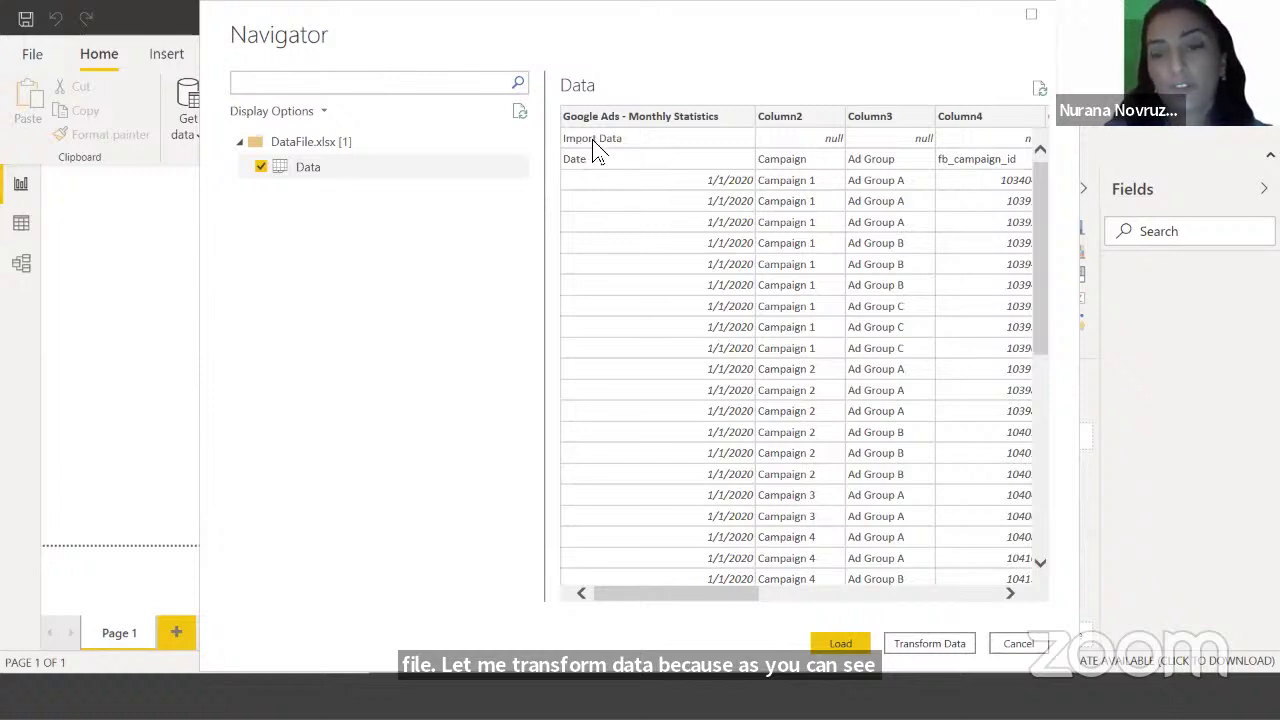
click(922, 643)
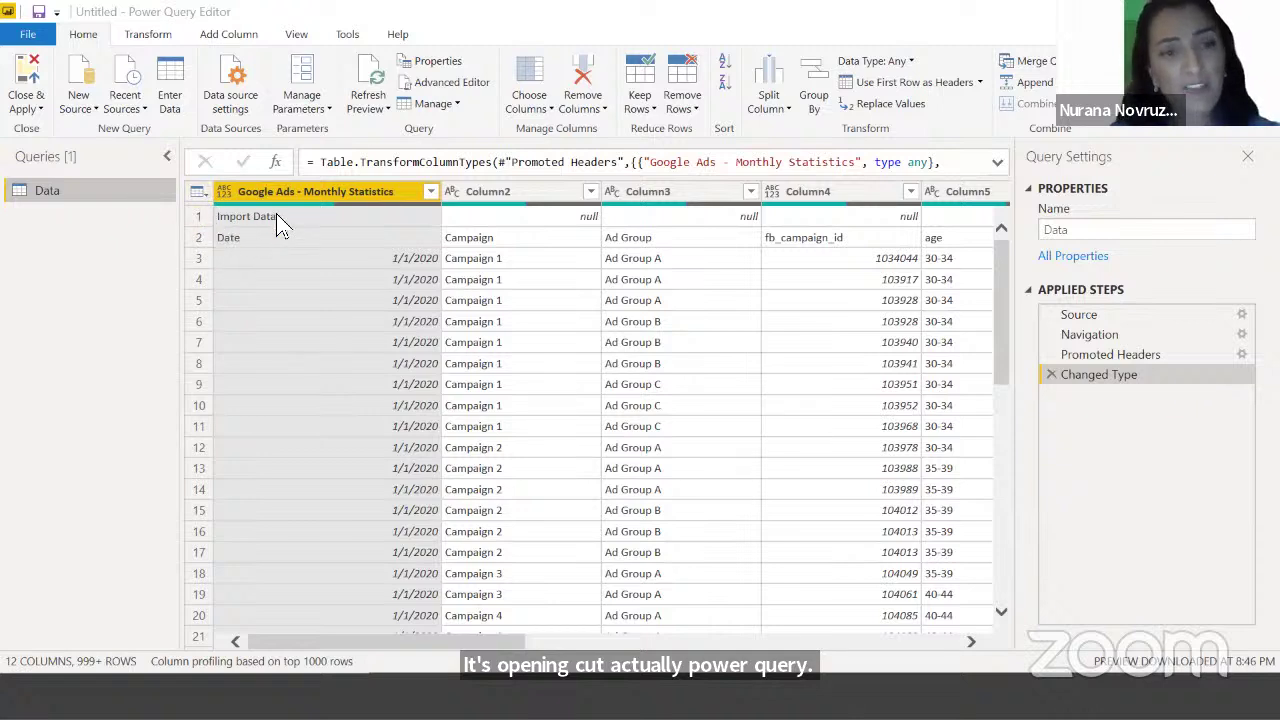
Try to remove the top 2 rows from the Data query
click(436, 232)
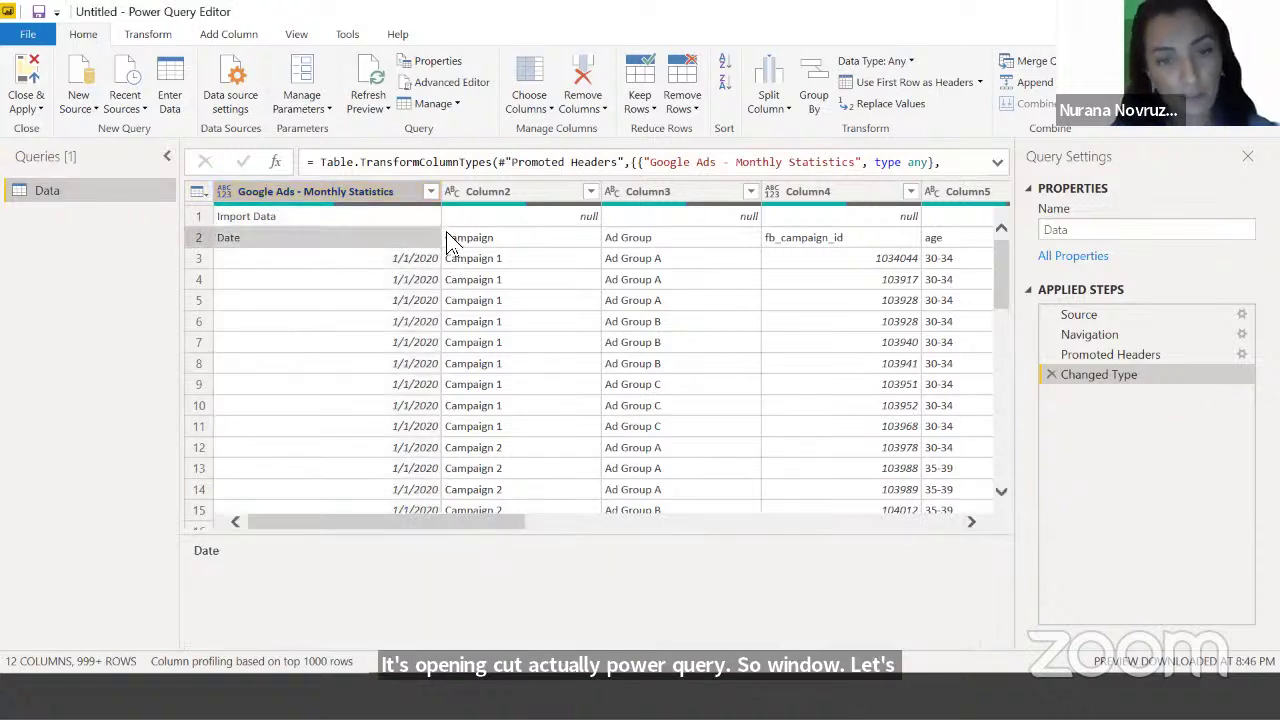
click(202, 197)
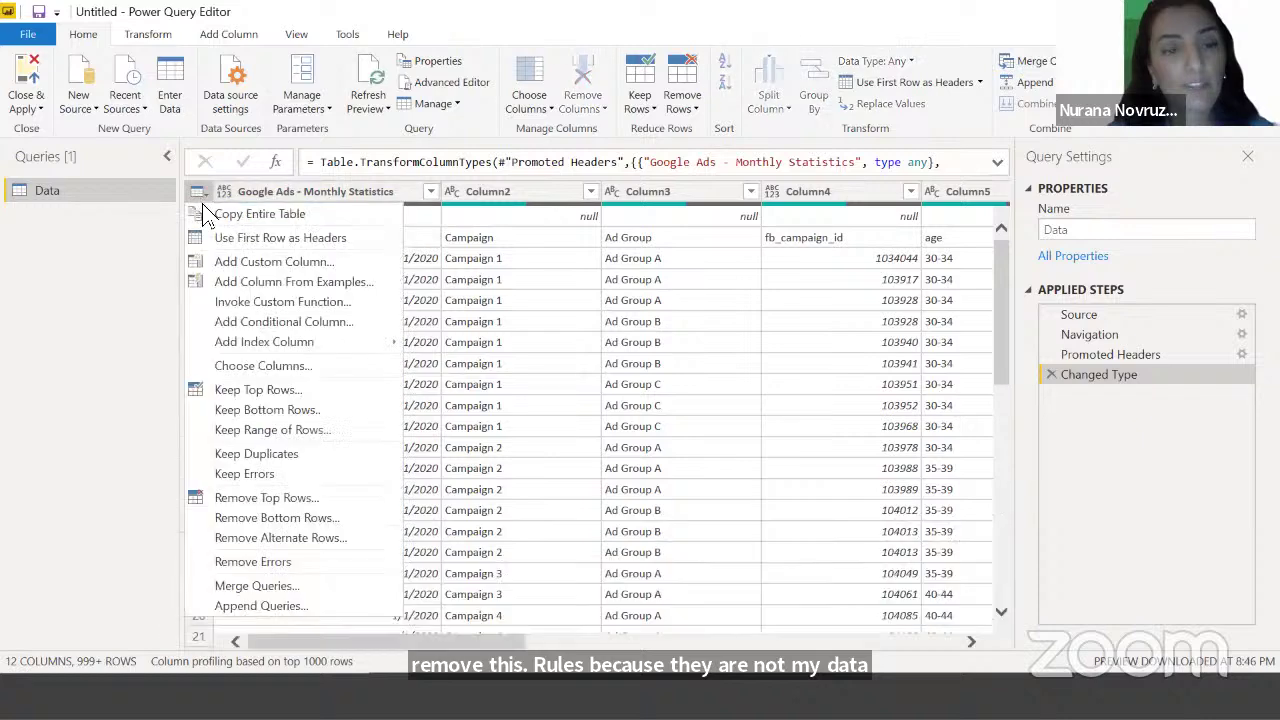
click(232, 499)
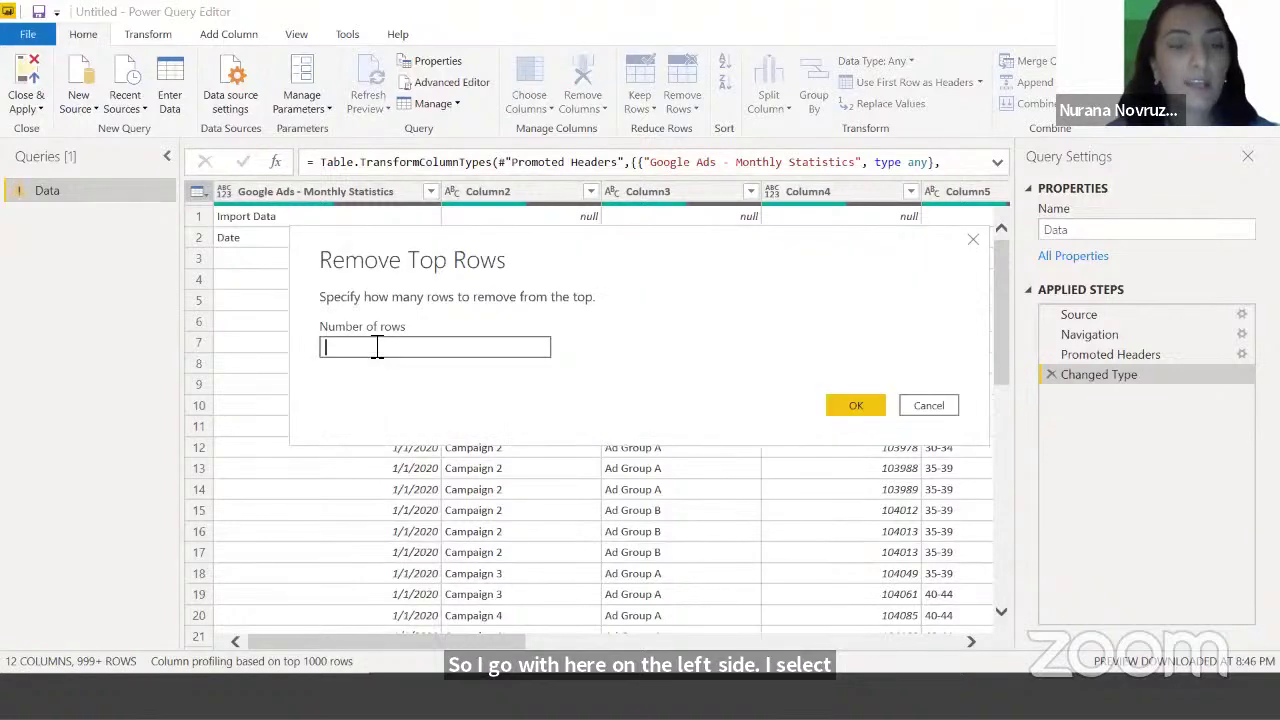
click(393, 357)
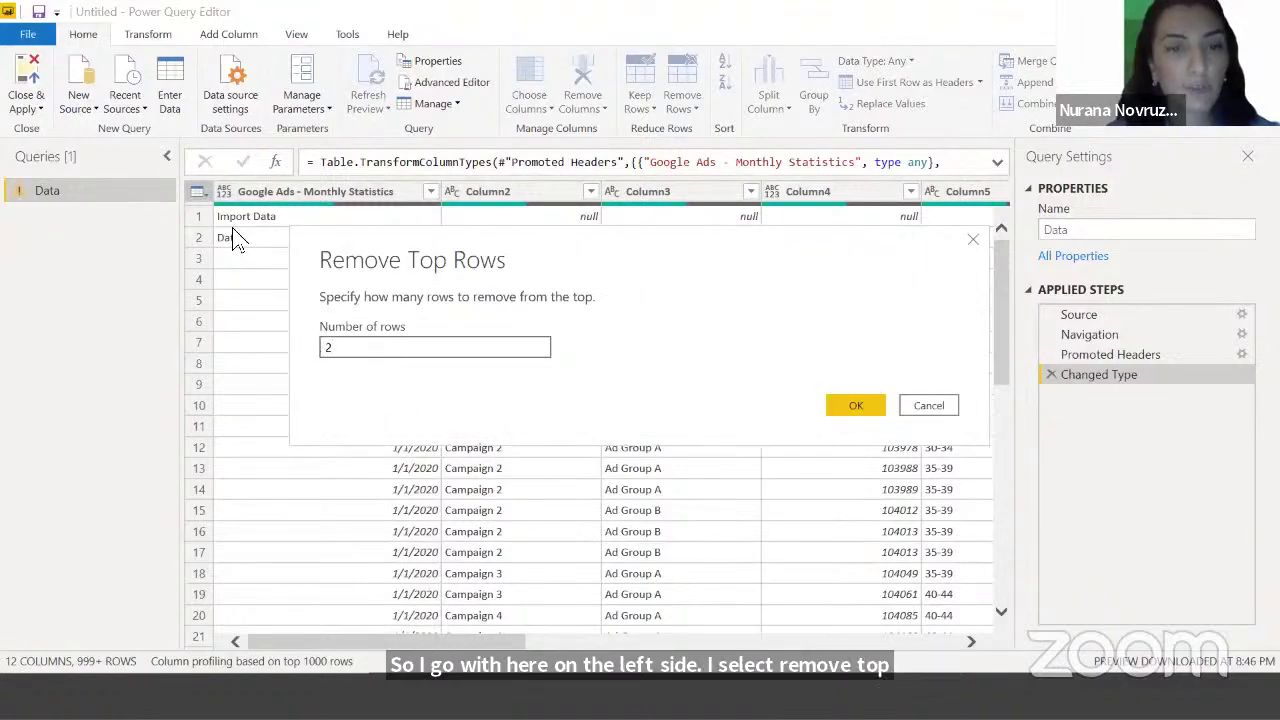
click(855, 406)
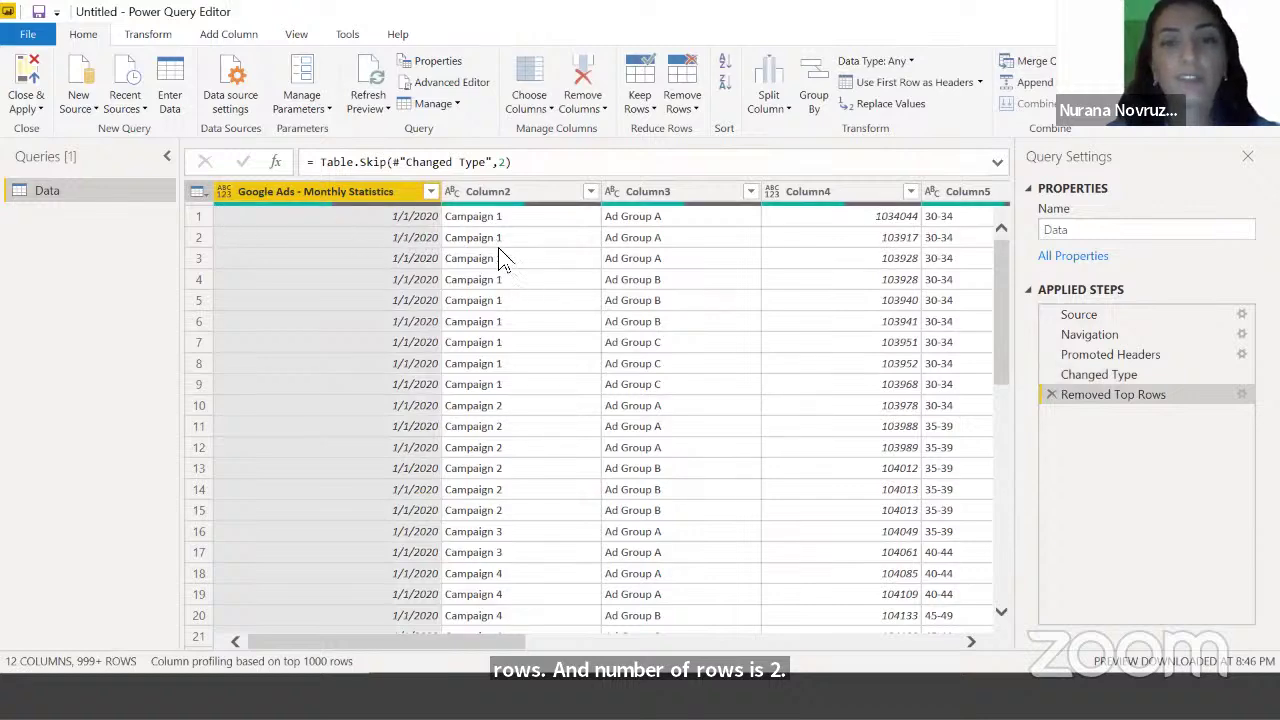
Look over the remaining rows and columns and delete the Removed Top Rows applied step
click(488, 220)
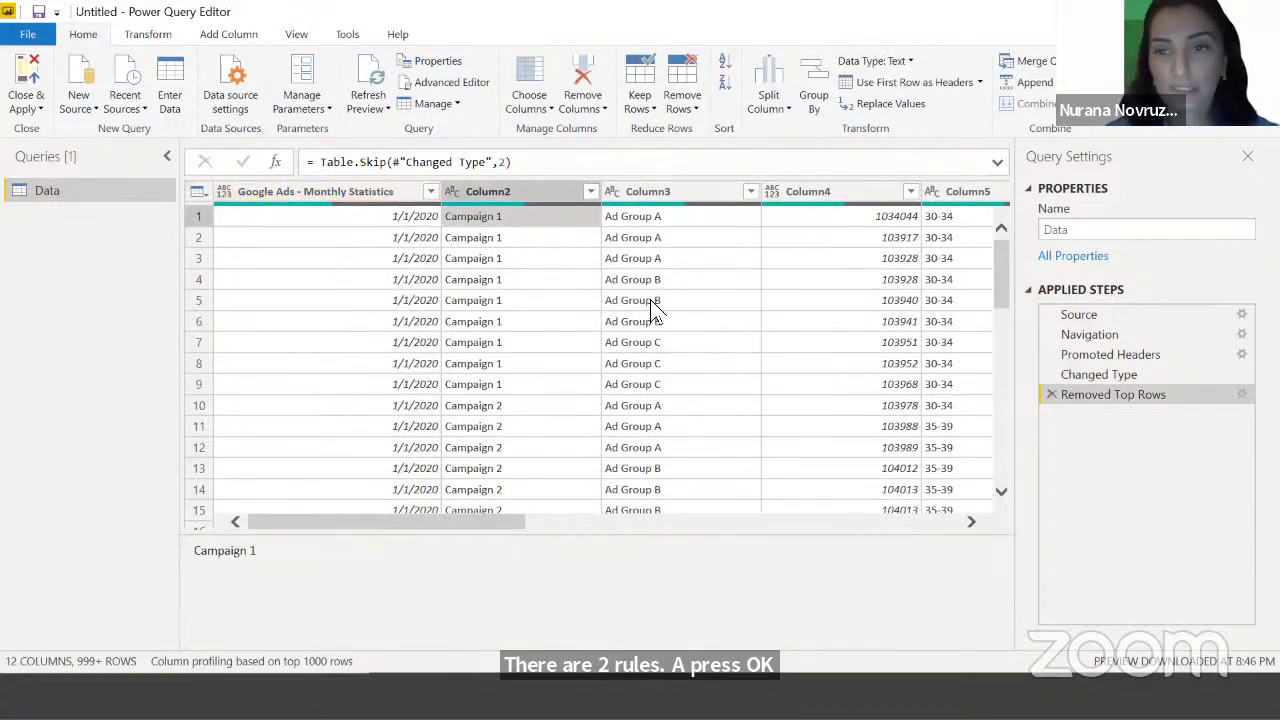
scroll(443, 280, down, 3)
scroll(522, 338, up, 3)
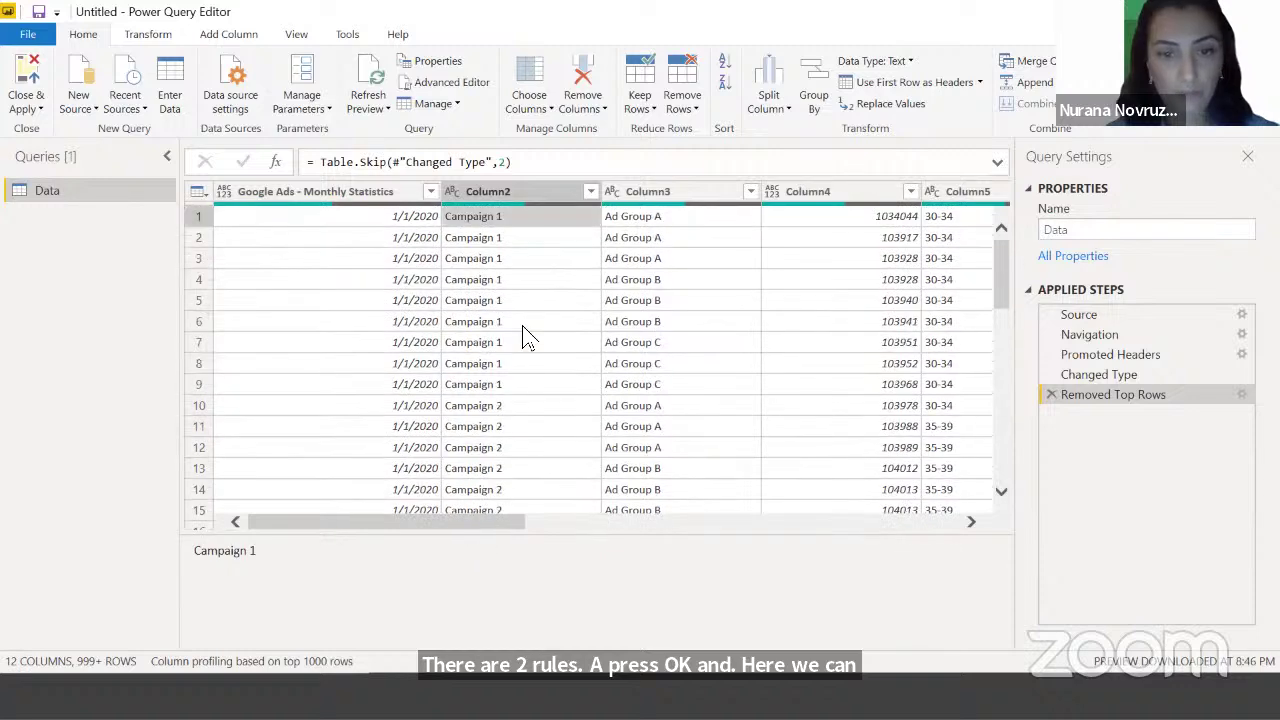
scroll(566, 521, right, 5)
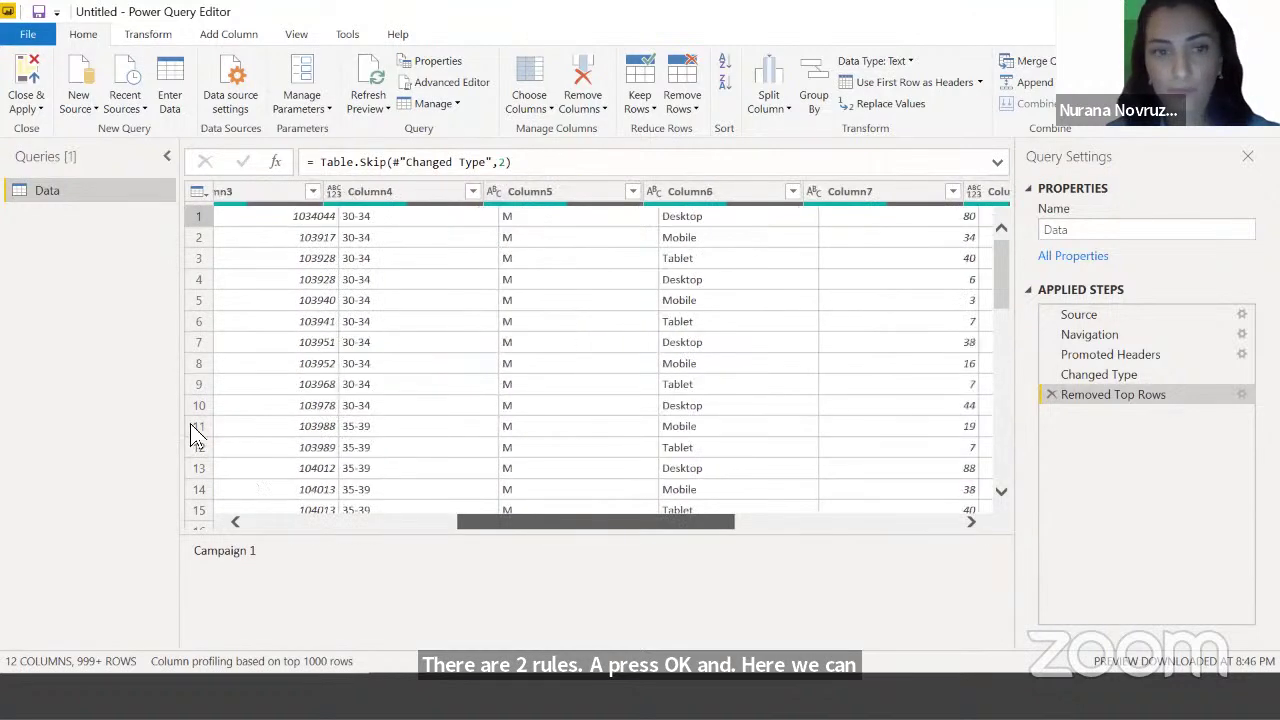
scroll(566, 521, left, 5)
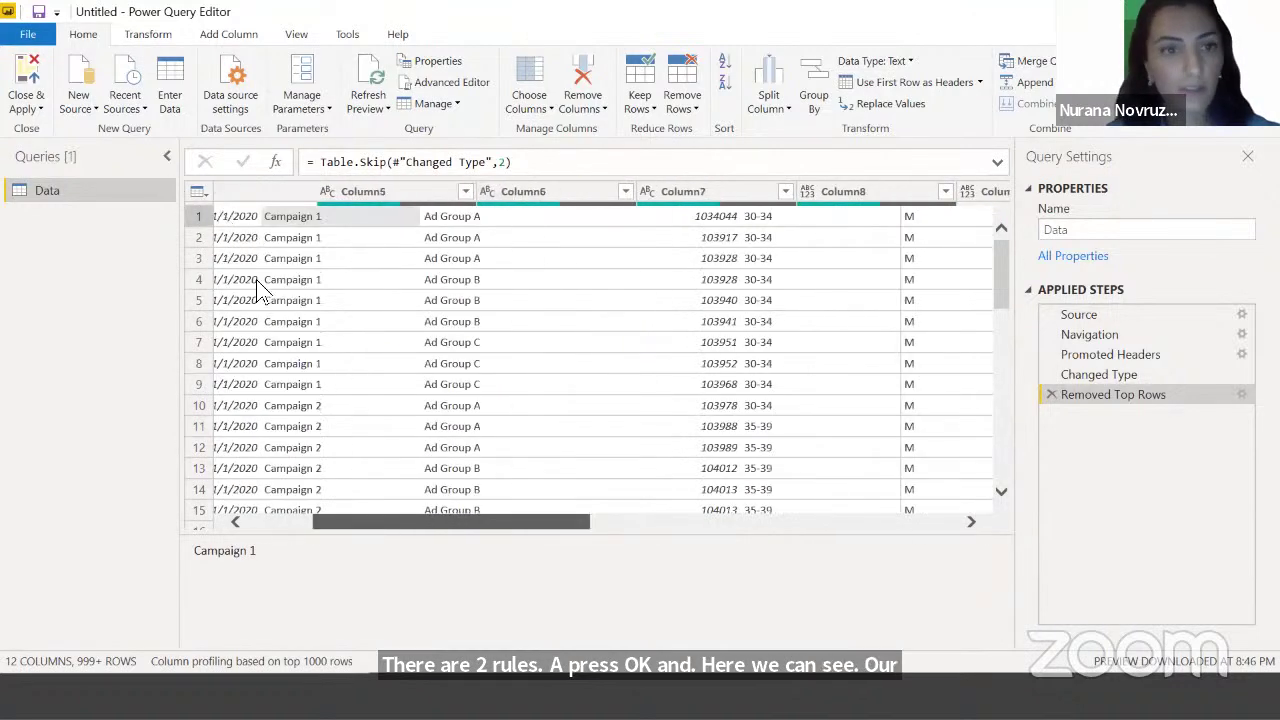
click(1051, 394)
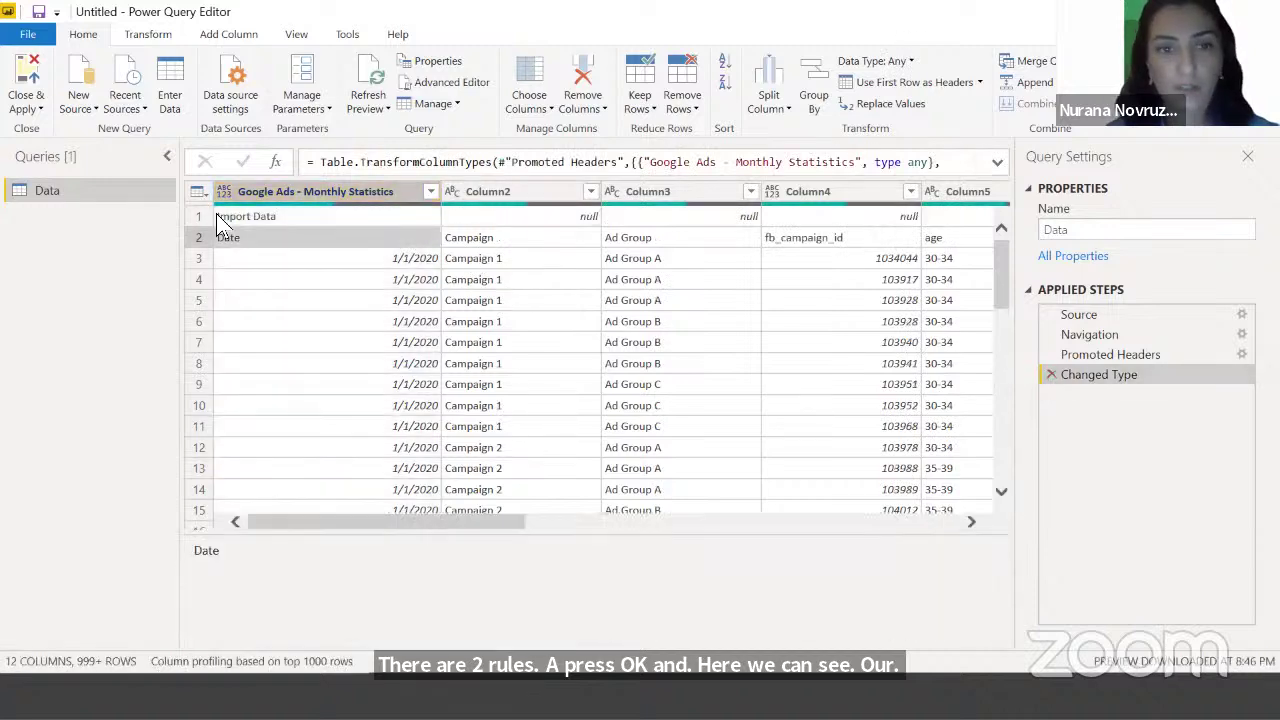
Remove the top 1 row from the Data query so the Import Data row is dropped
click(198, 191)
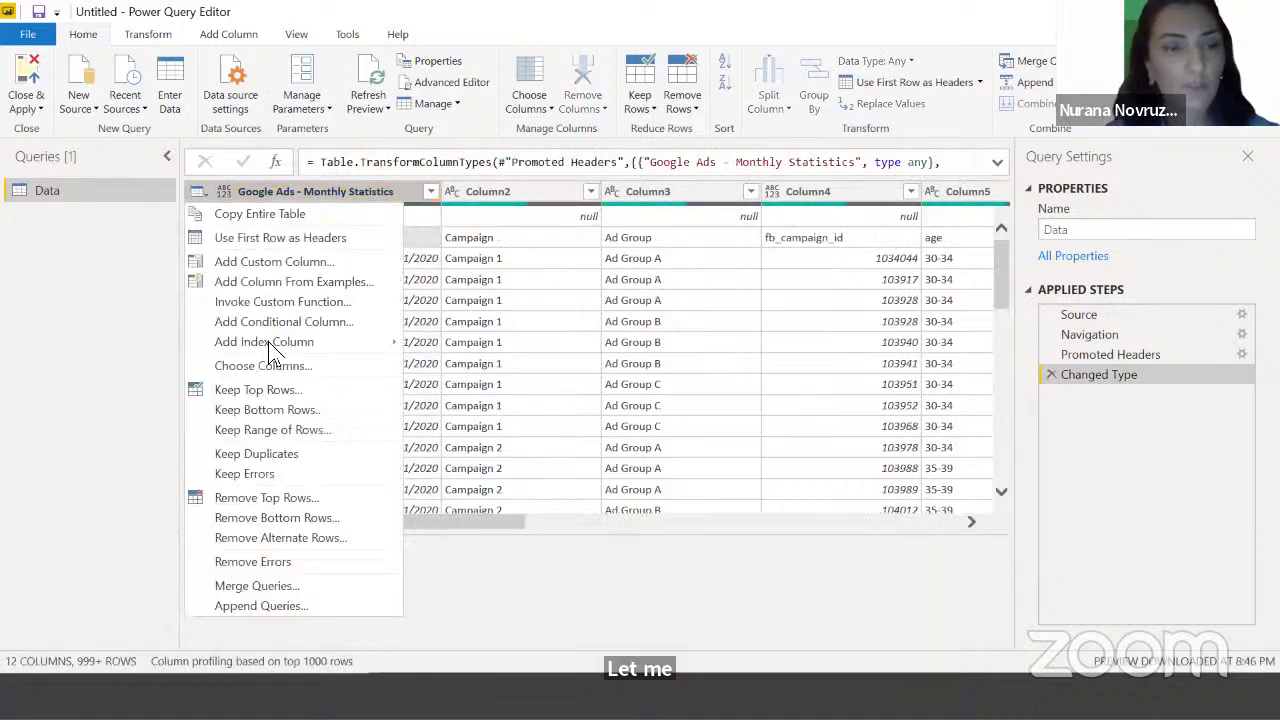
click(265, 497)
text(1)
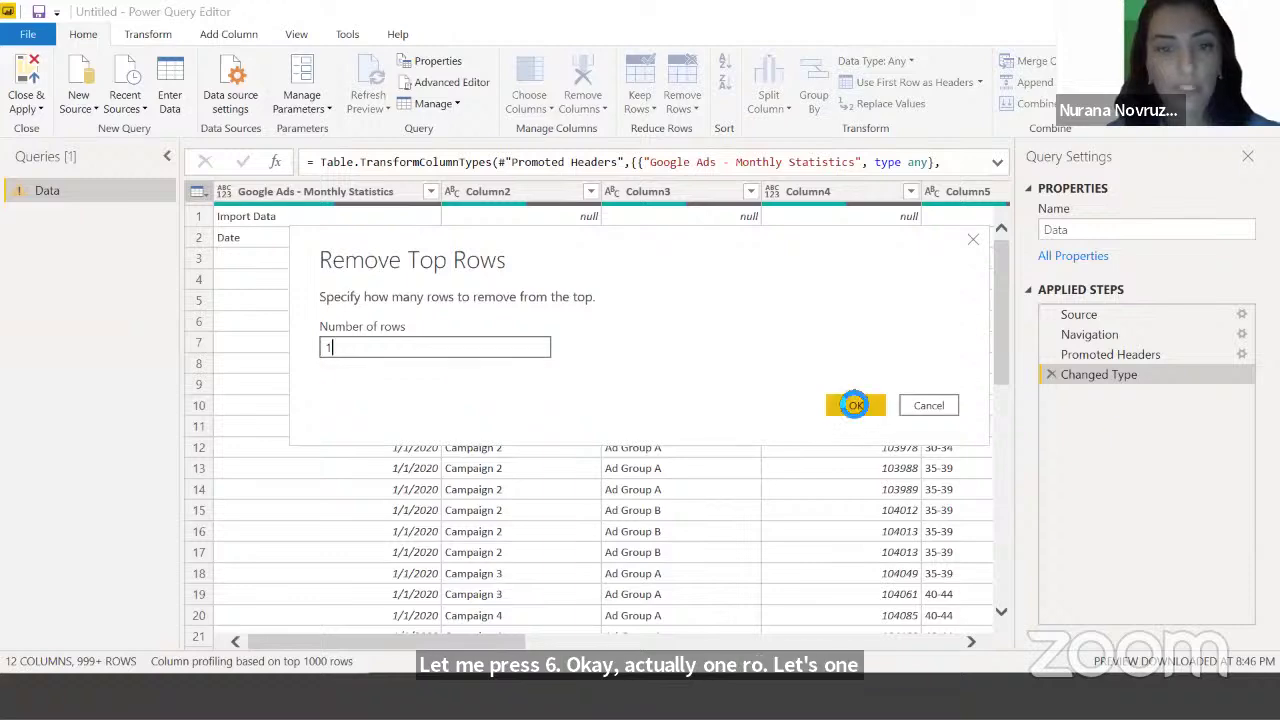
click(856, 405)
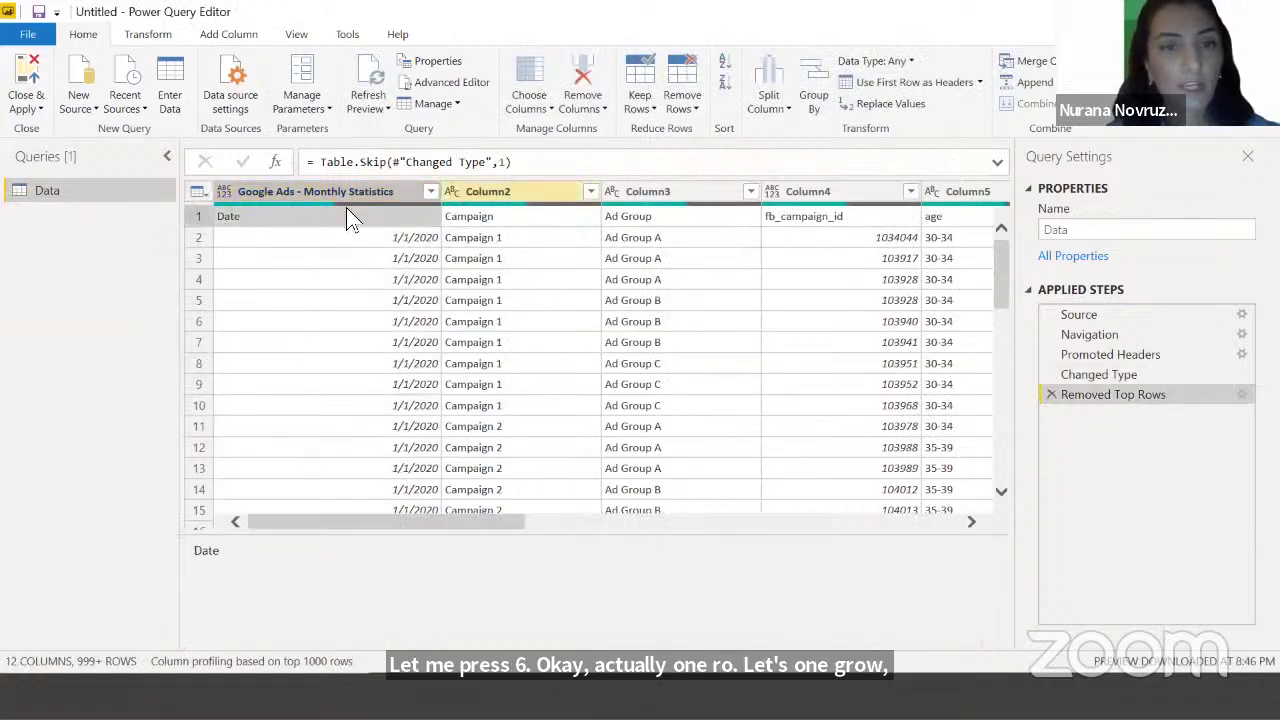
Use the first row as headers in the Data query, and close the editor with the changes applied
click(204, 193)
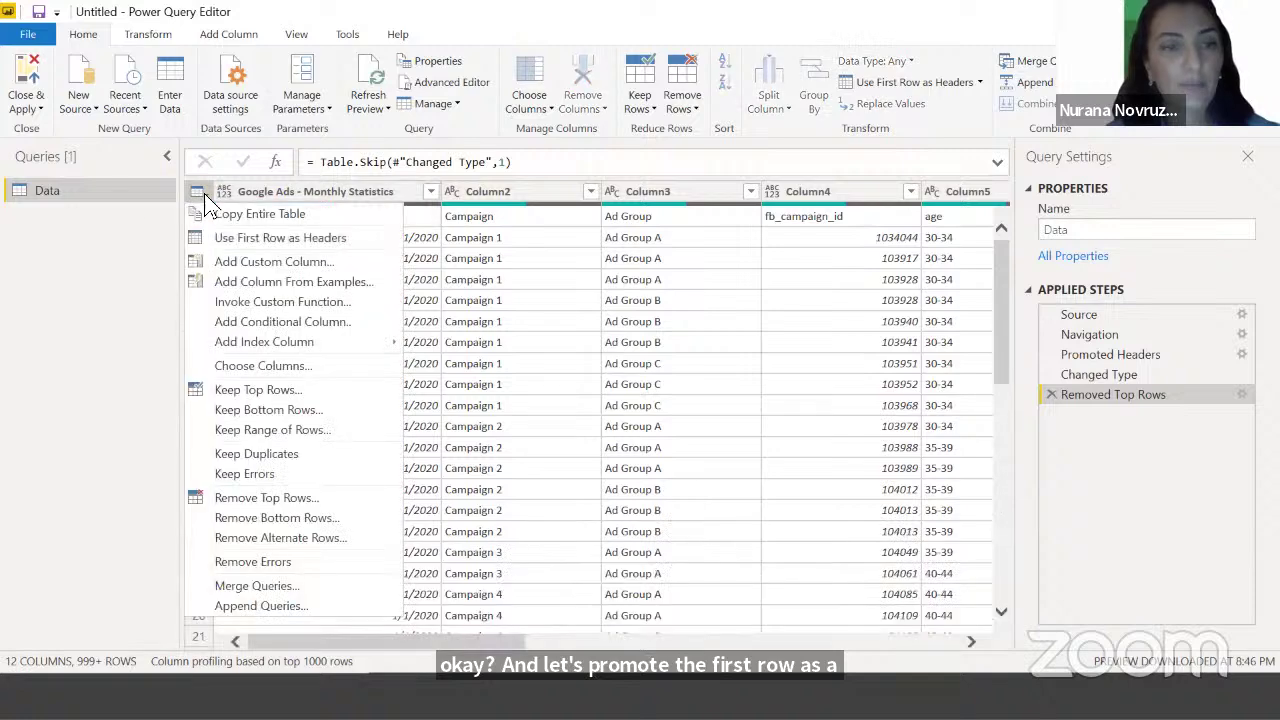
click(228, 238)
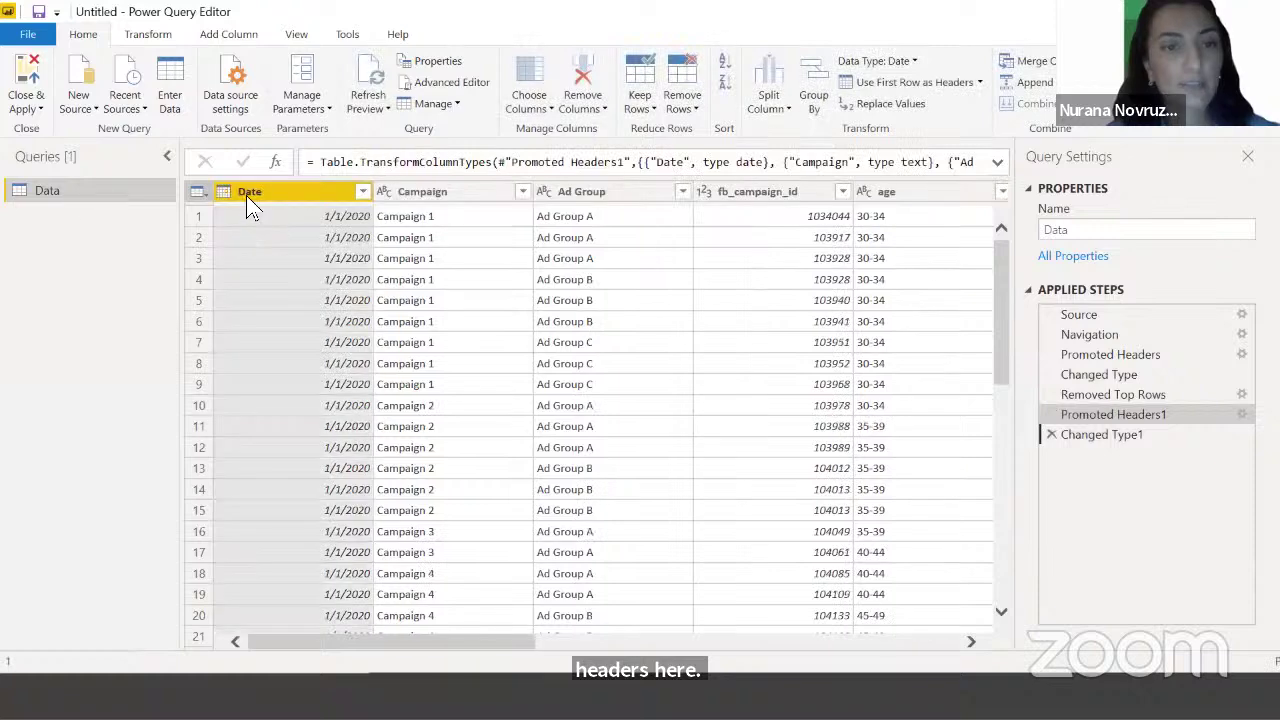
click(246, 195)
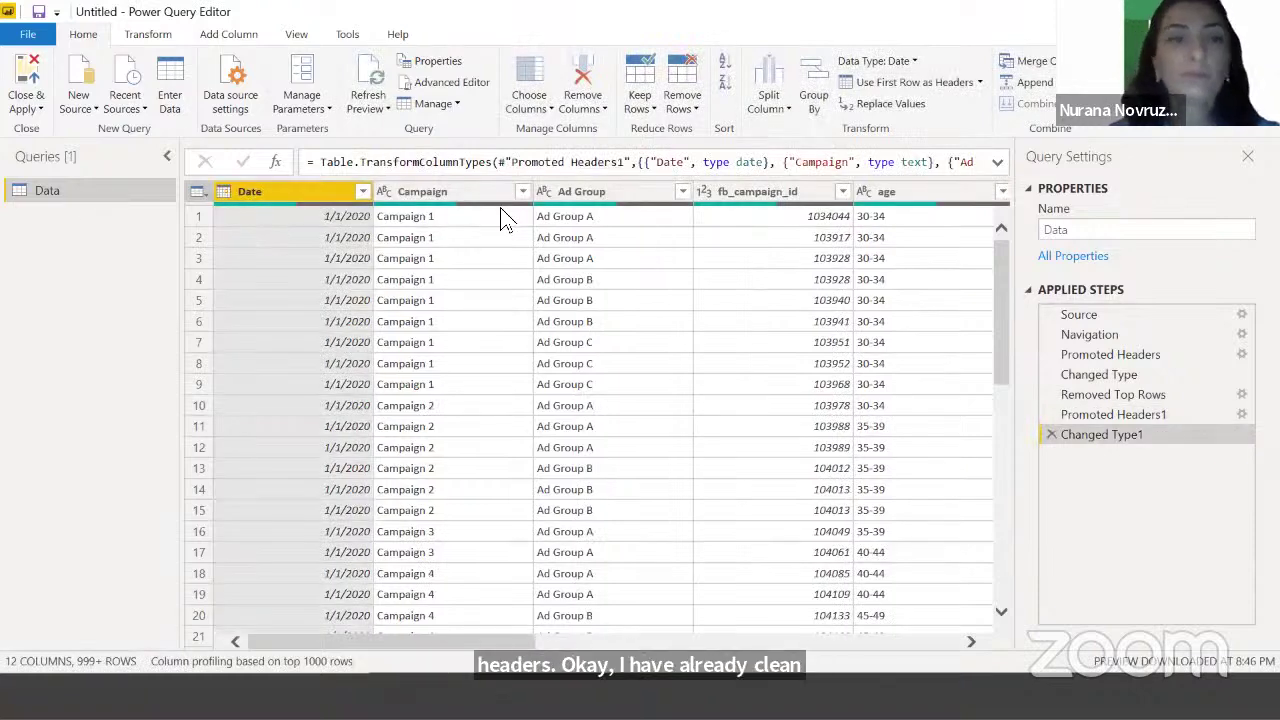
click(40, 107)
click(80, 178)
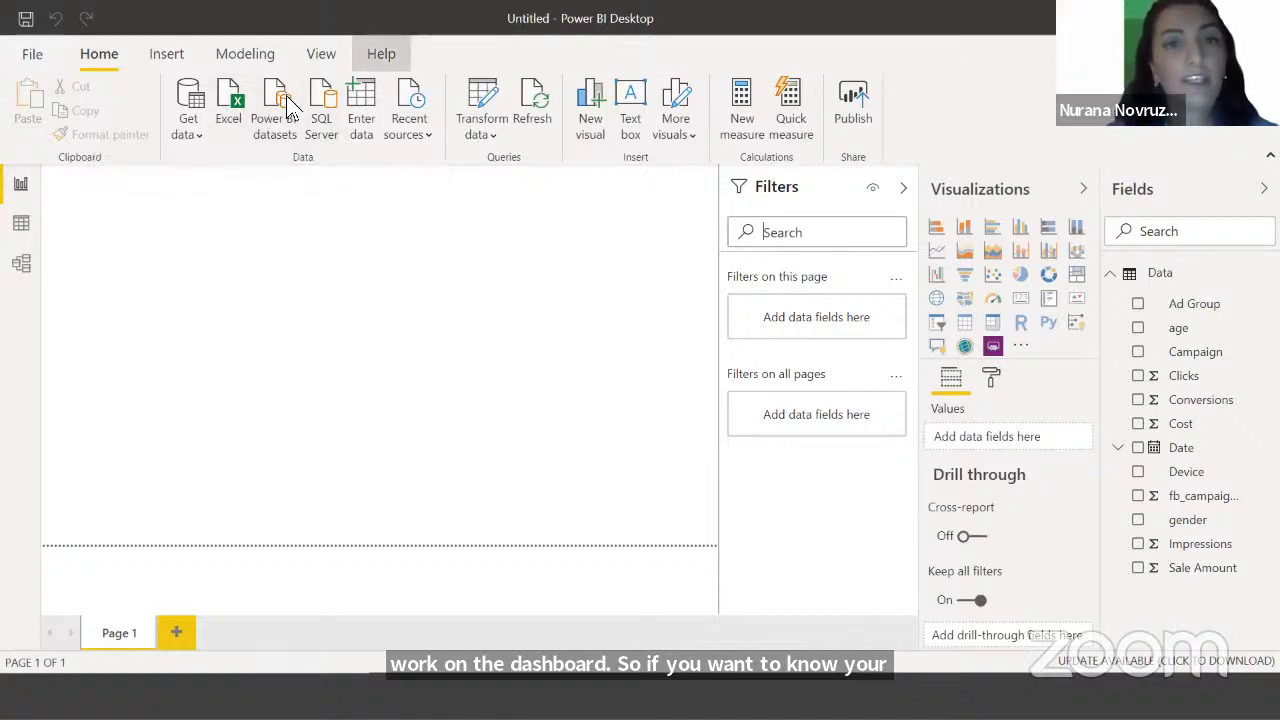
Check the installed Power BI Desktop version and release month in the About information, and close it
click(381, 53)
click(28, 97)
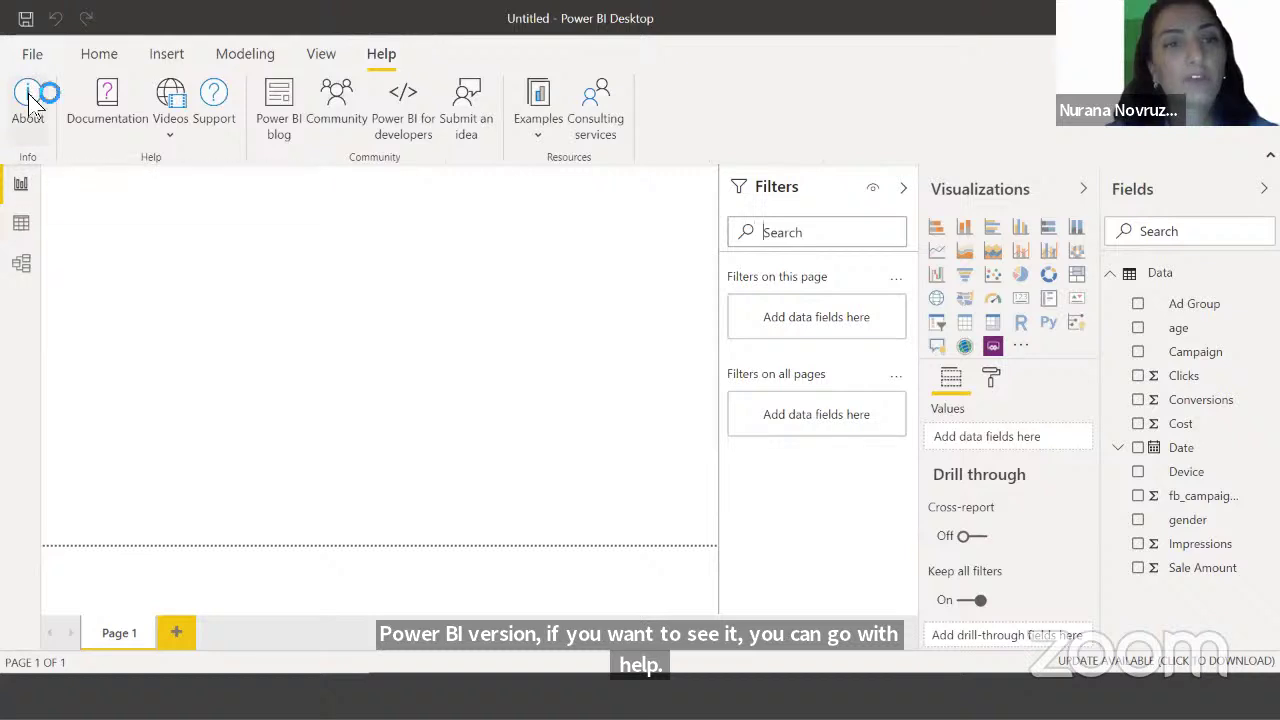
drag(330, 282, 572, 283)
click(513, 290)
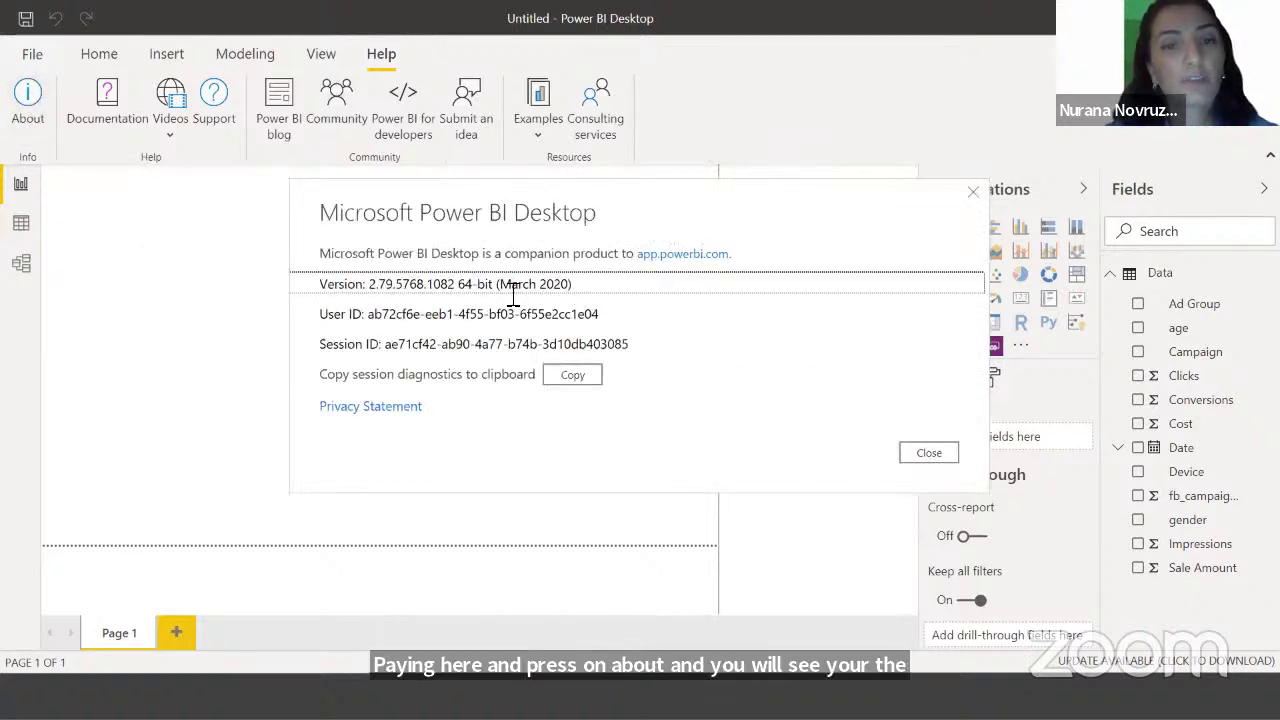
drag(553, 290, 490, 278)
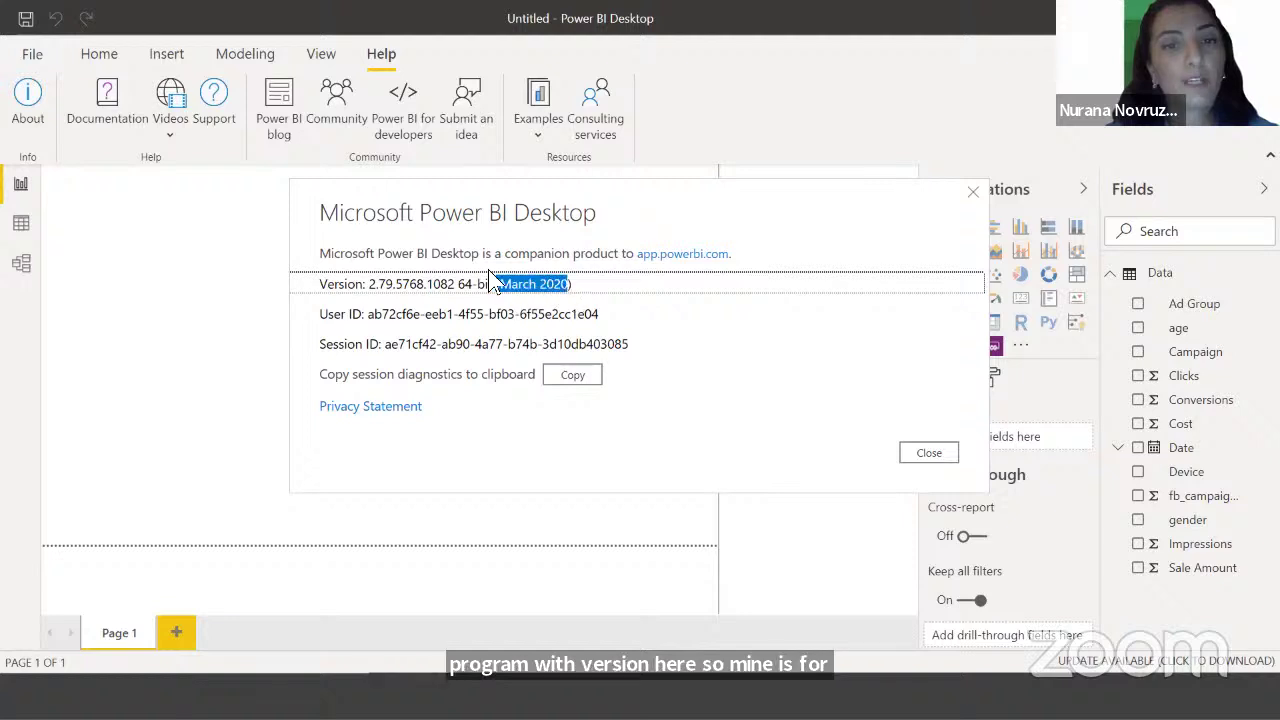
click(924, 454)
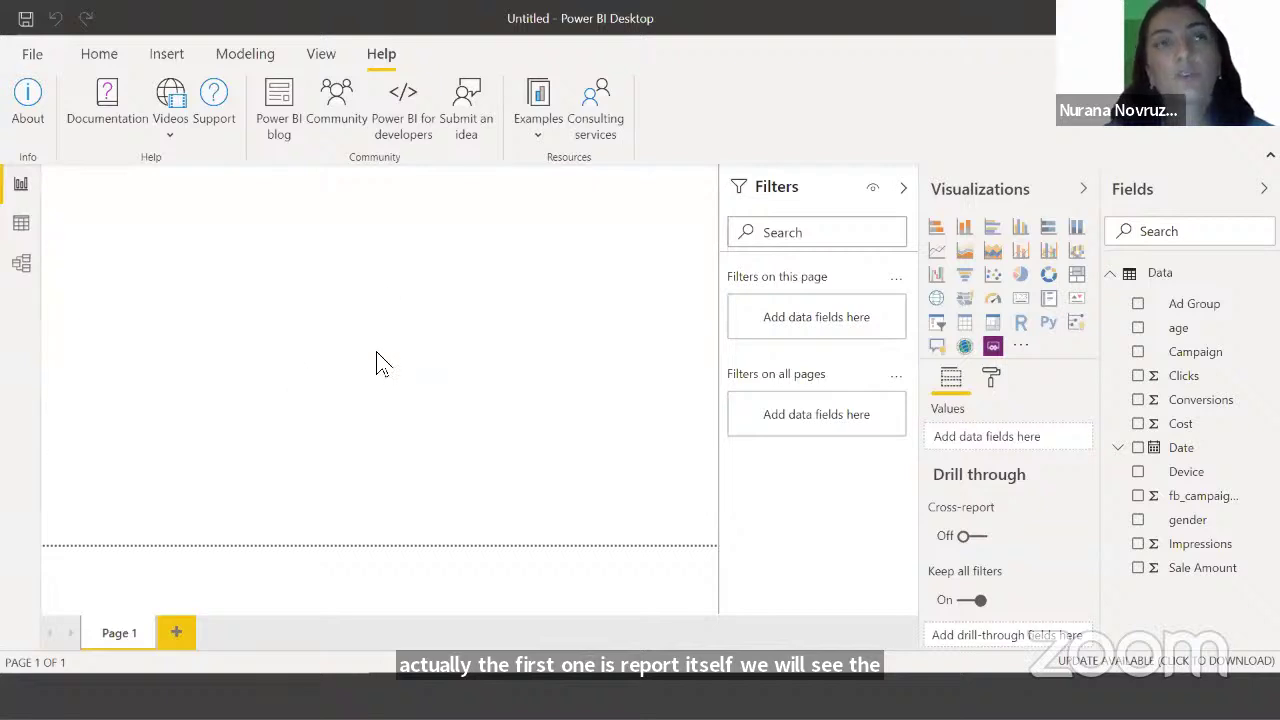
Open the Data view to examine the loaded Data table
click(21, 224)
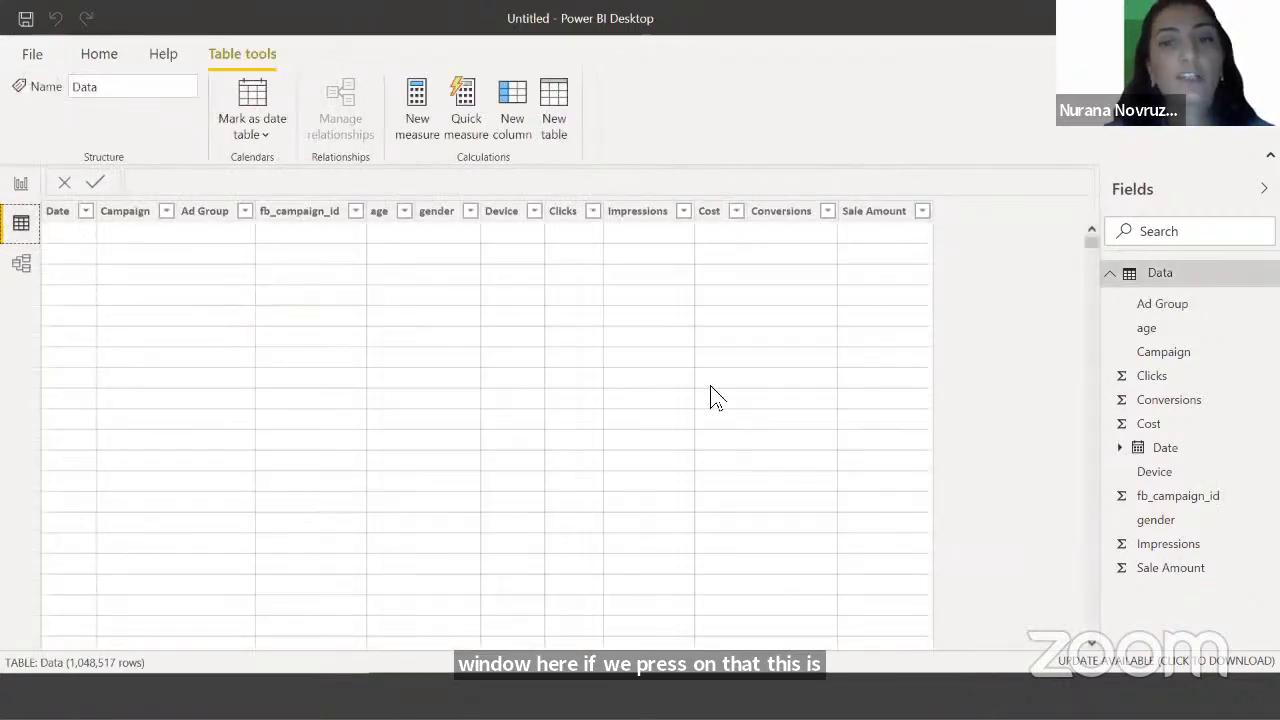
Look over the Data table in the Model view, and return to the Report view
click(21, 274)
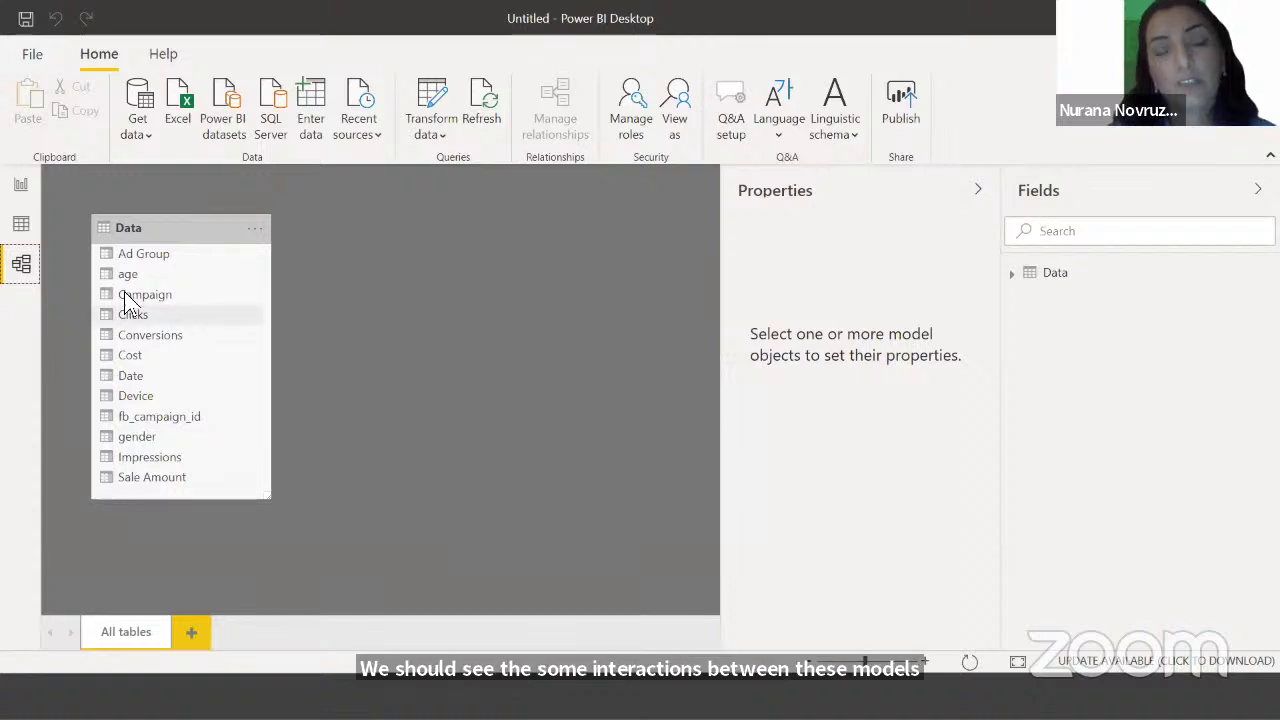
click(21, 184)
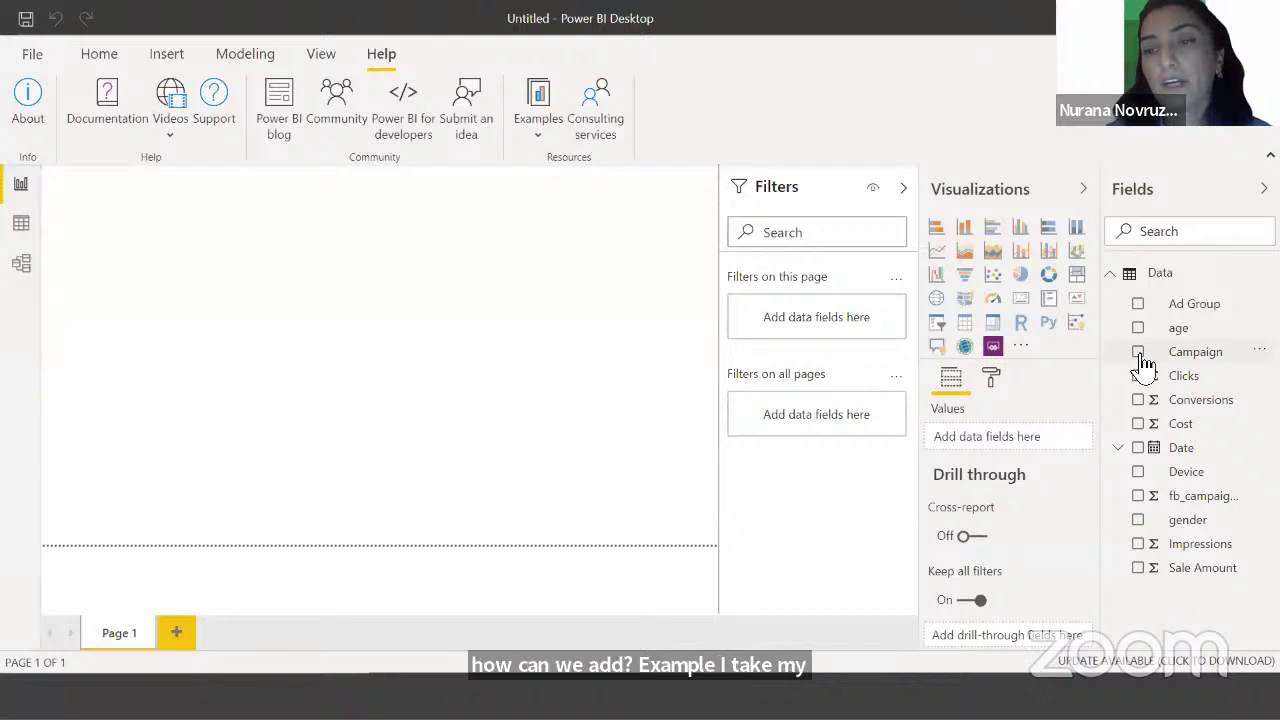
Add a table visual of the Campaign field to the report page and move it toward the middle of the page
click(1190, 357)
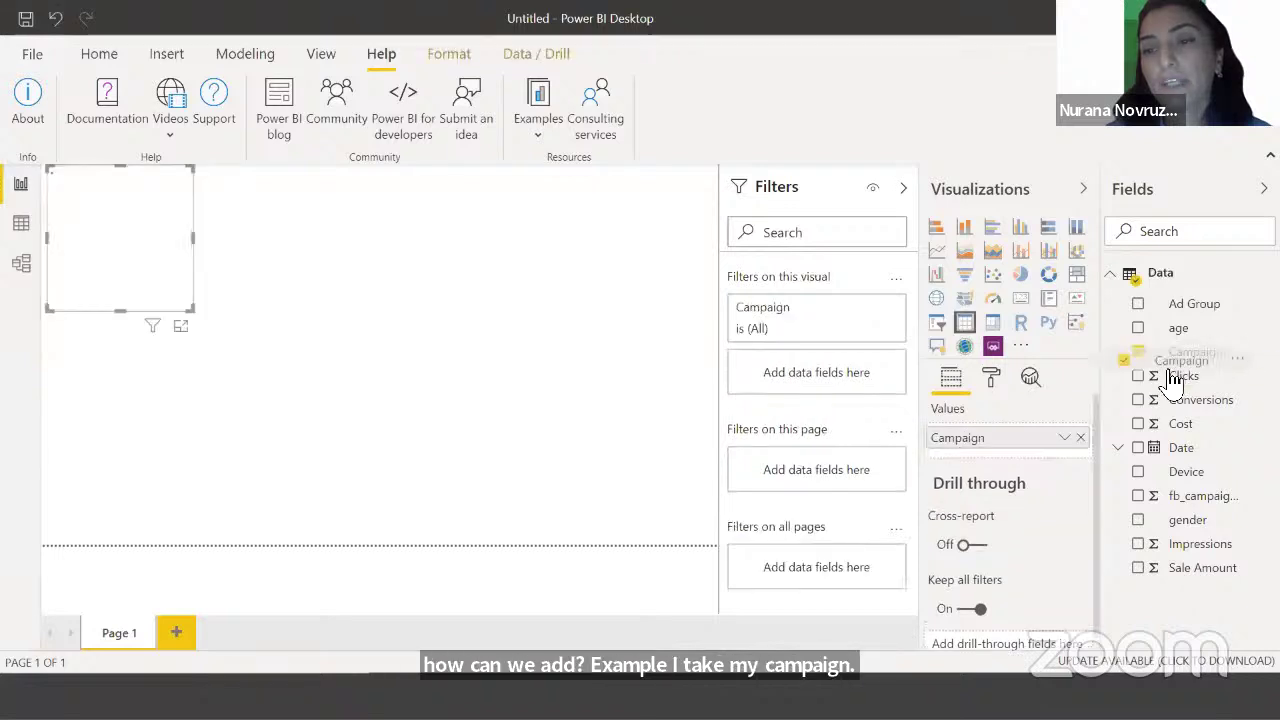
click(258, 215)
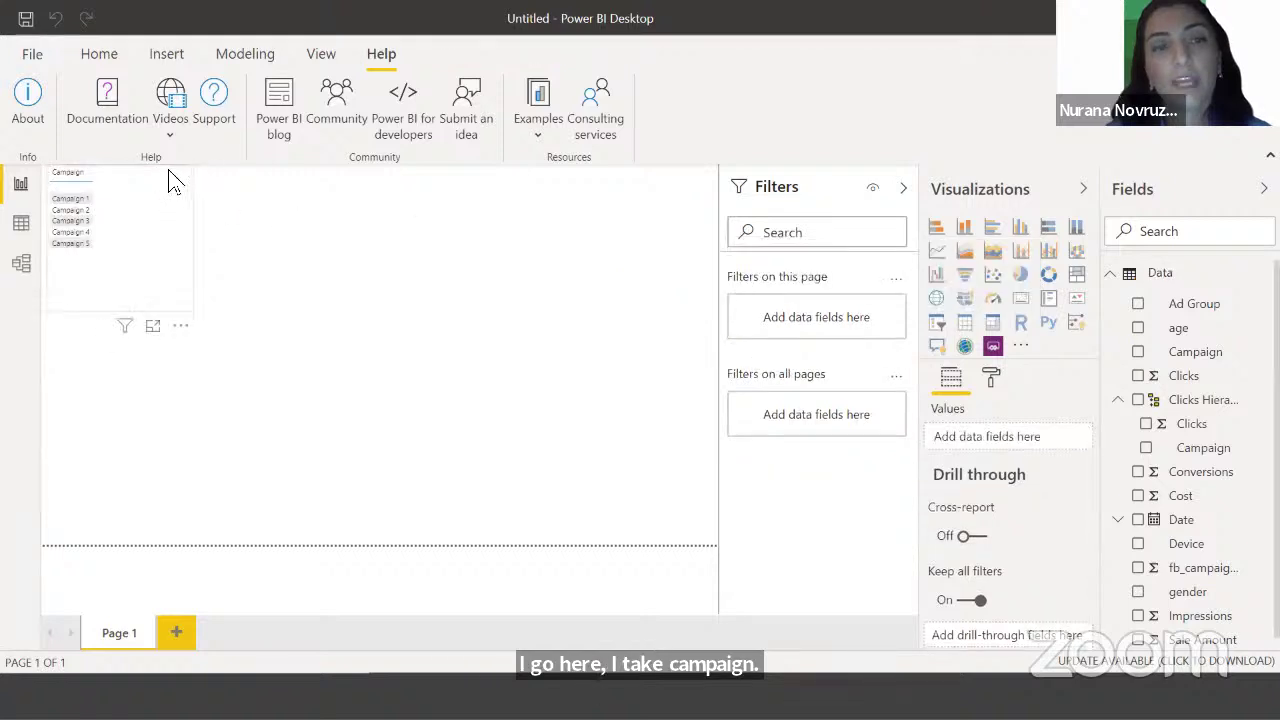
click(168, 170)
click(318, 207)
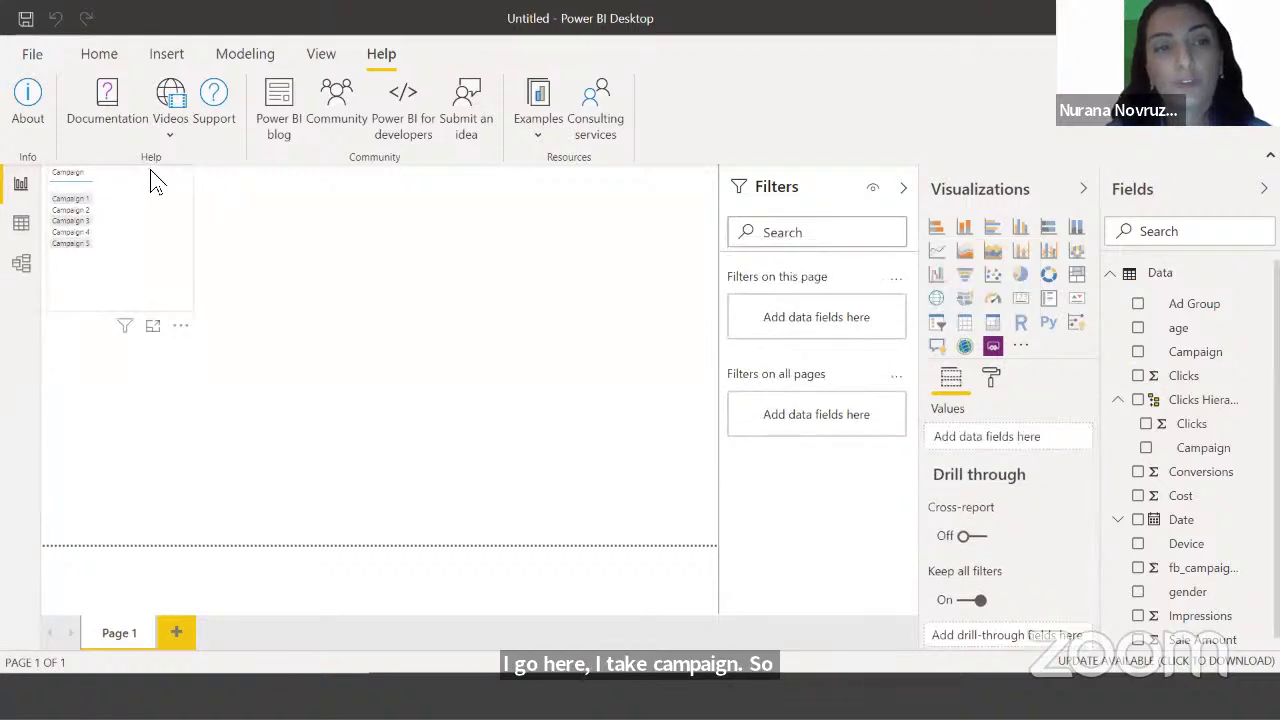
drag(150, 169, 393, 235)
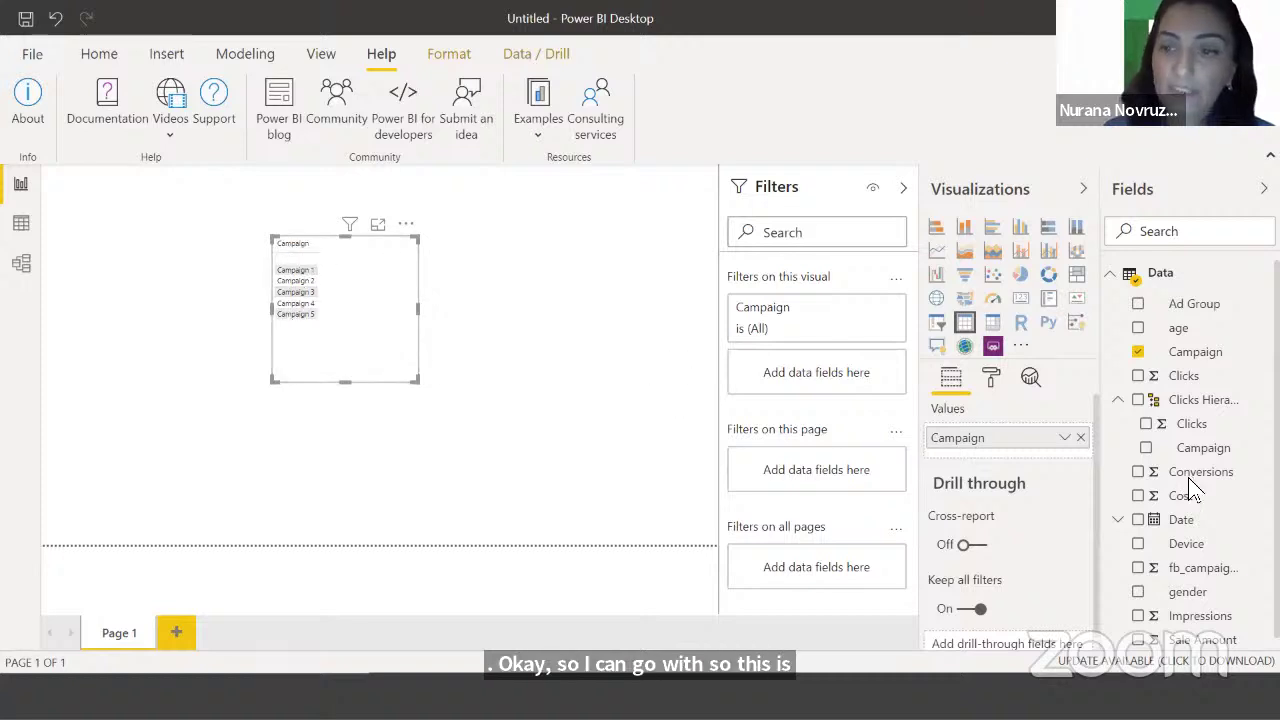
Add the Cost field to the campaign table and enlarge the visual
click(1138, 496)
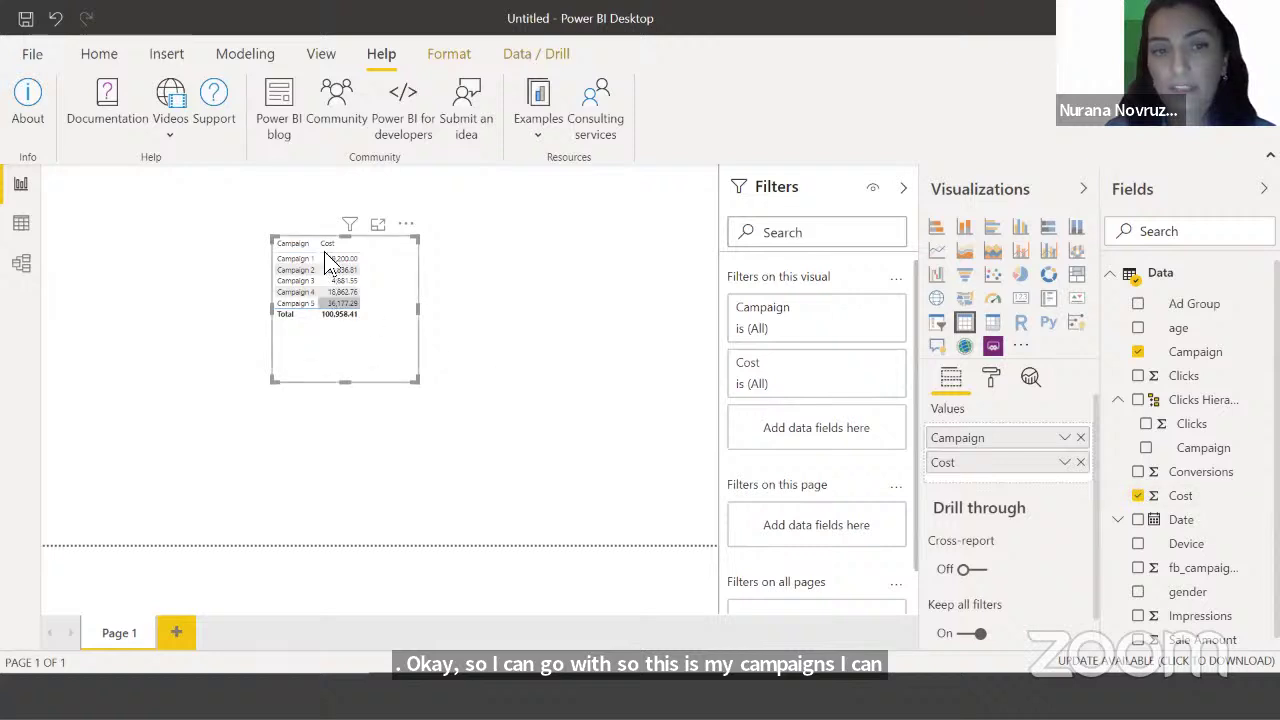
drag(418, 380, 599, 433)
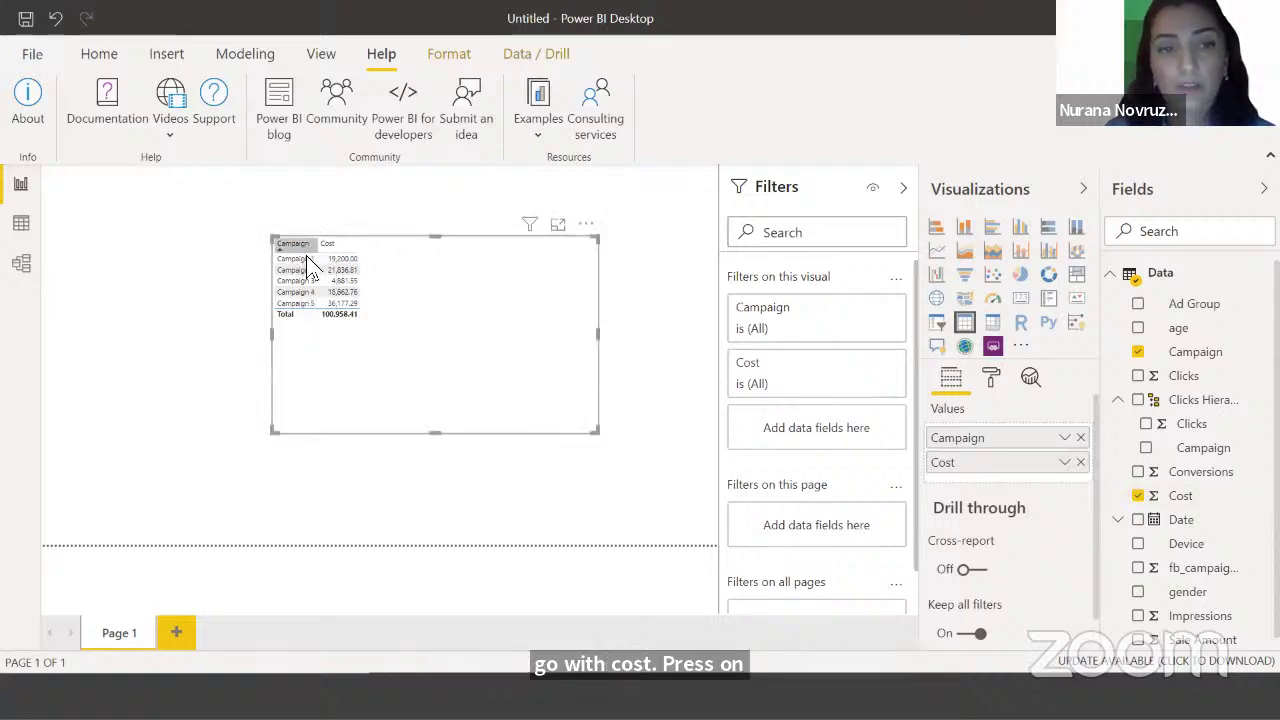
click(341, 259)
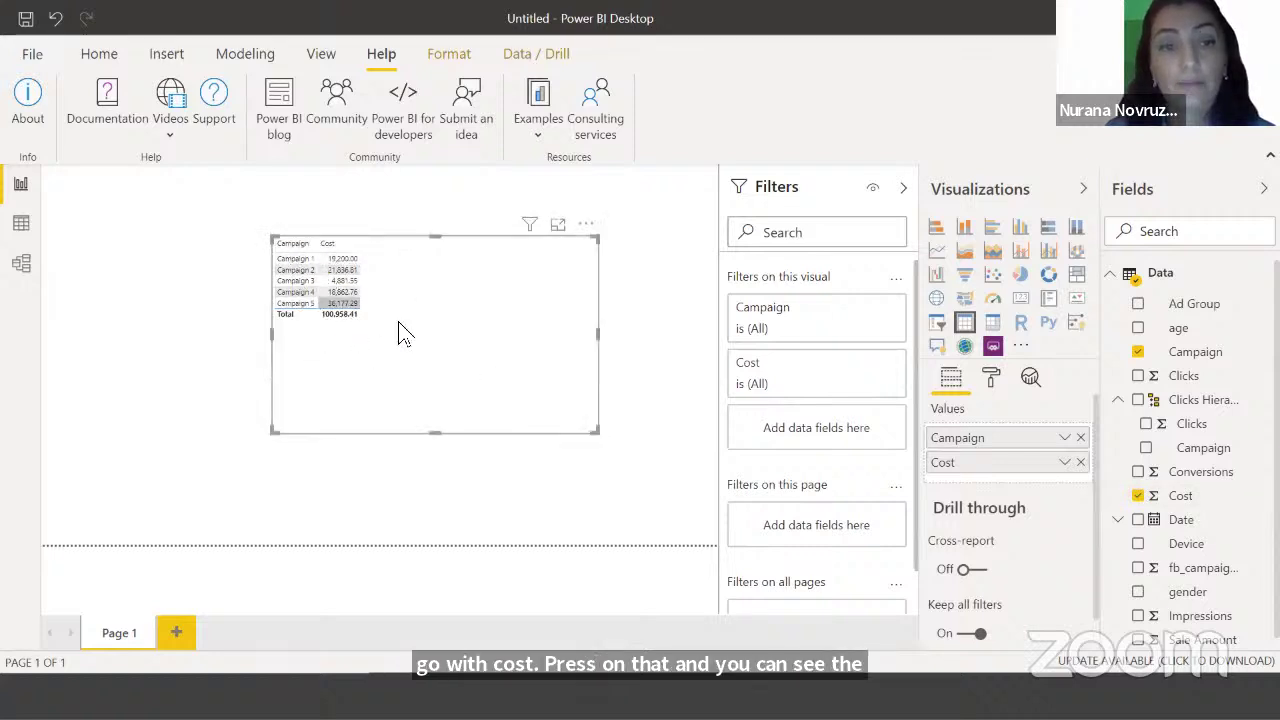
Collapse the Filters pane, and convert the campaign cost table into a clustered bar chart placed slightly higher on the page
click(904, 192)
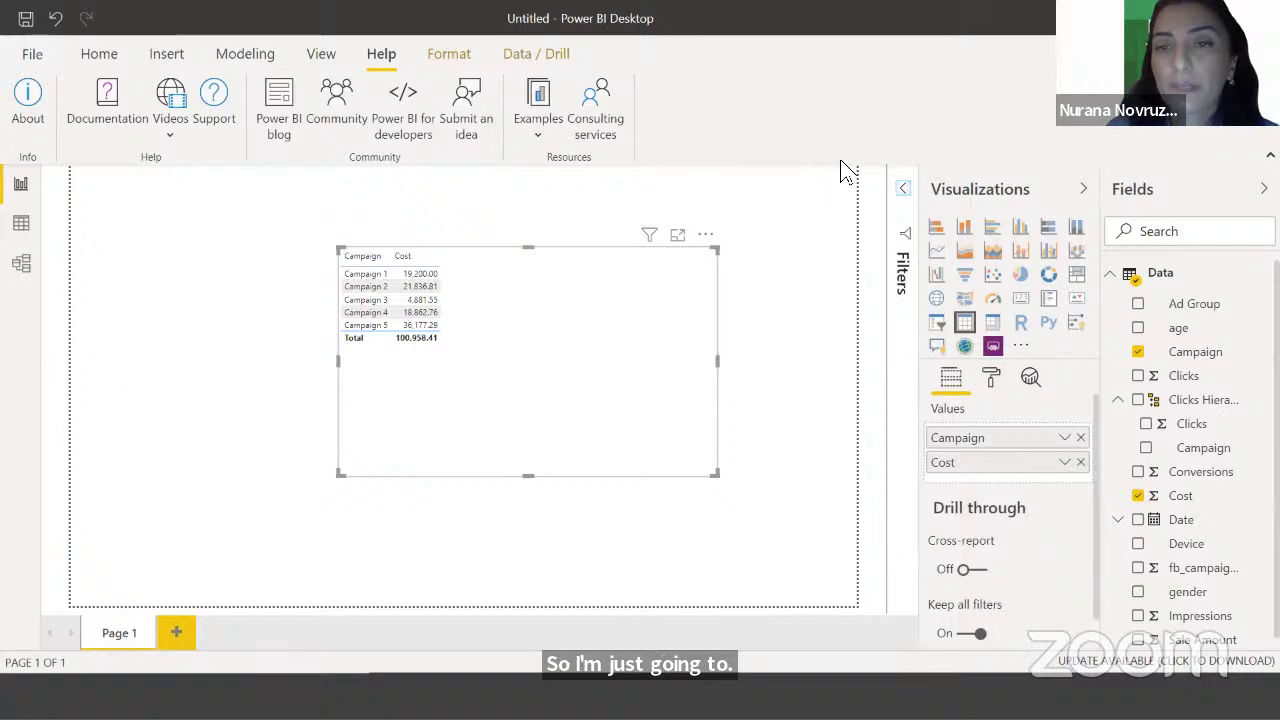
click(904, 193)
click(904, 193)
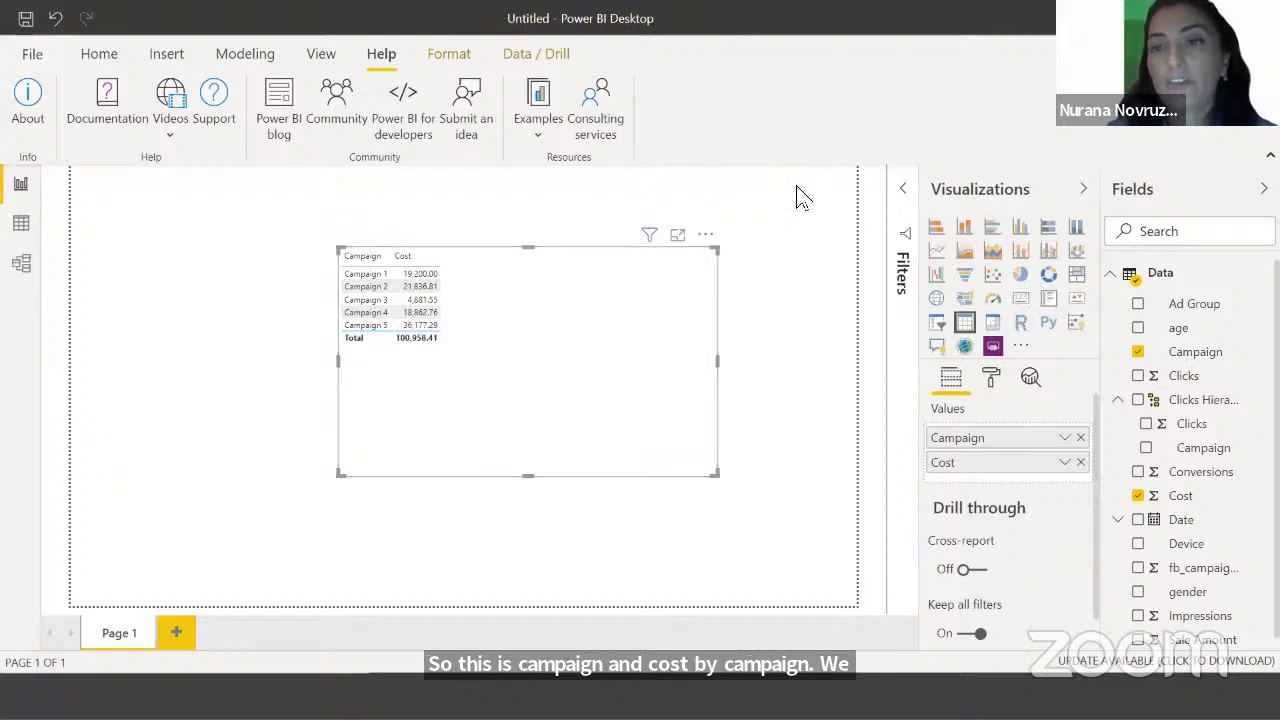
click(992, 226)
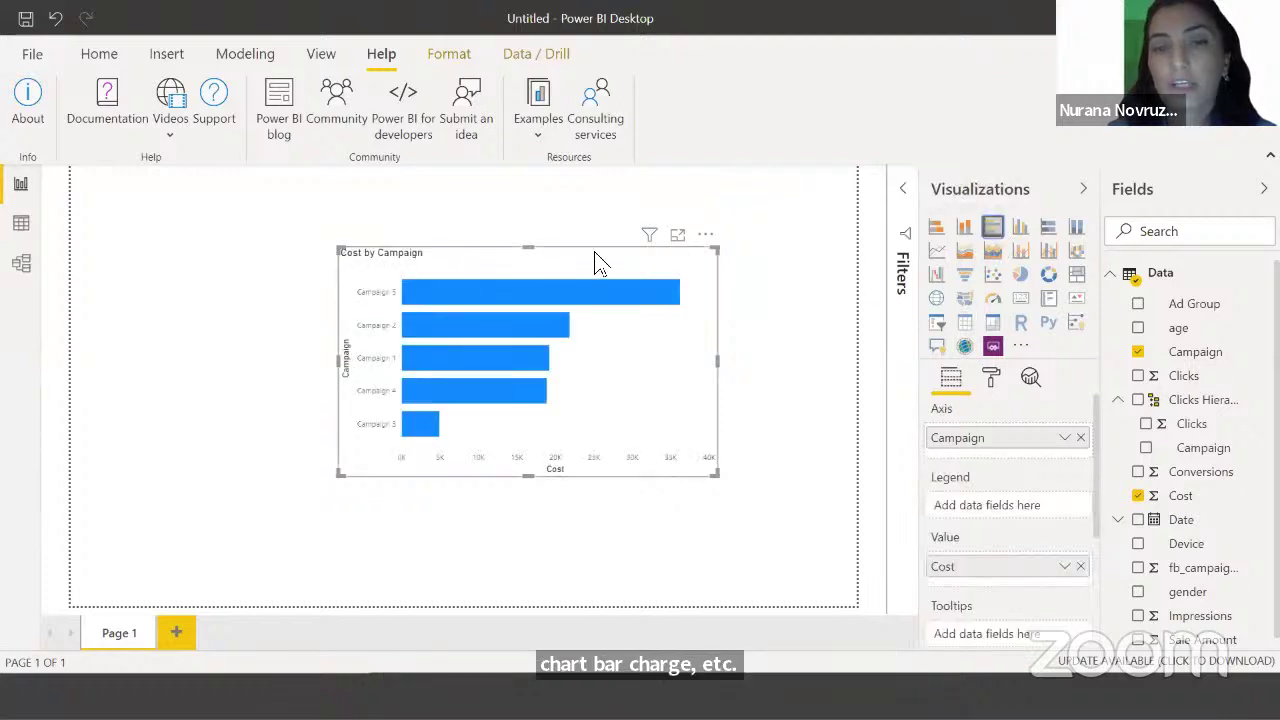
drag(595, 262, 545, 218)
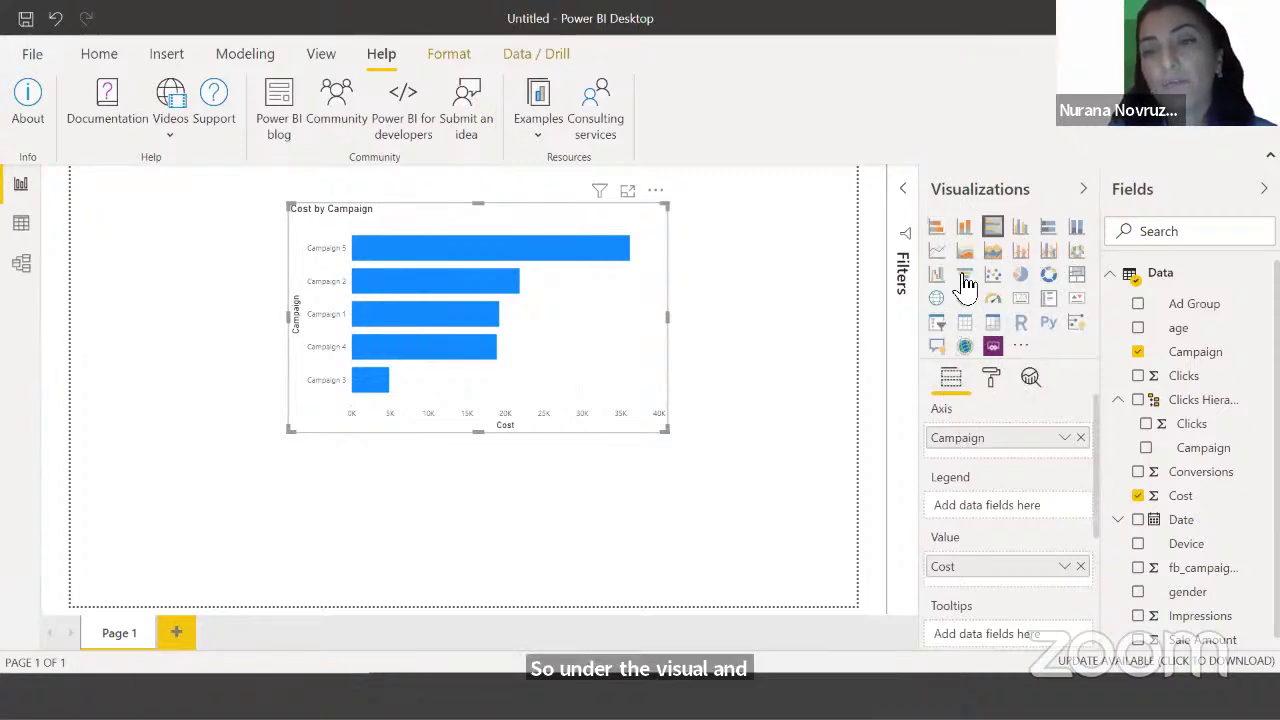
Set the default data color of the Cost by Campaign bars to dark purple
click(991, 382)
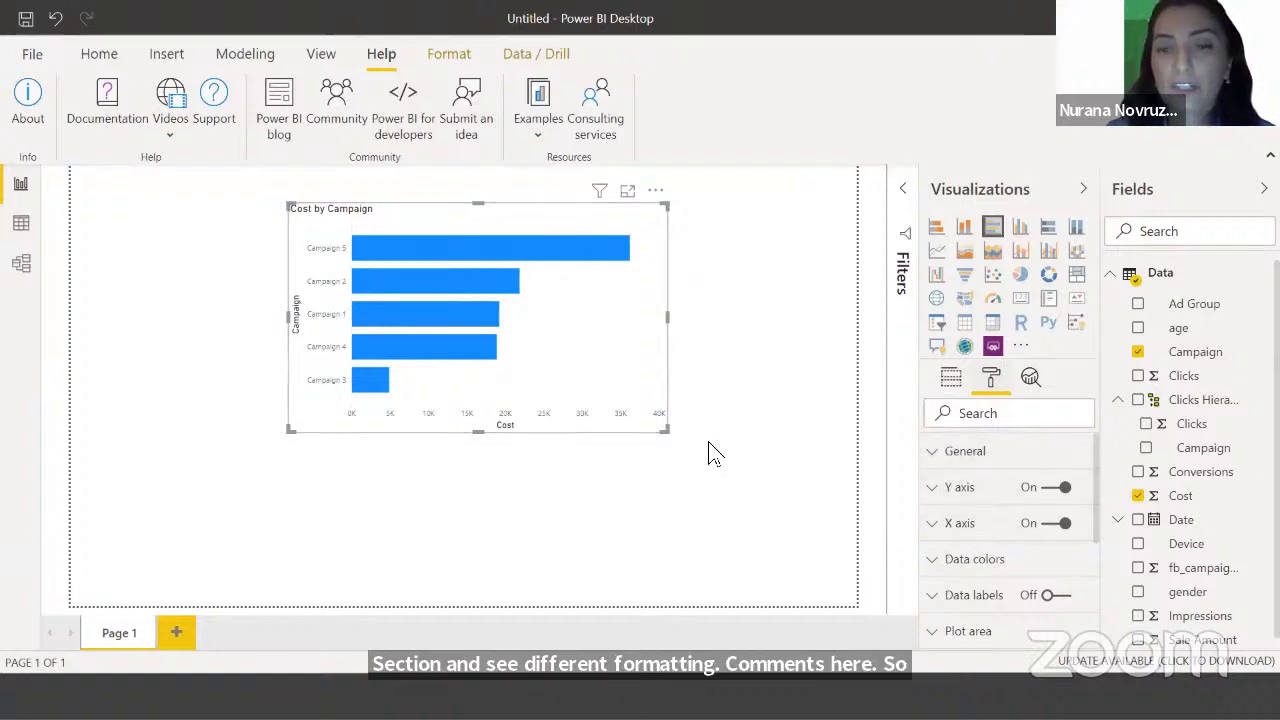
scroll(955, 520, down, 1)
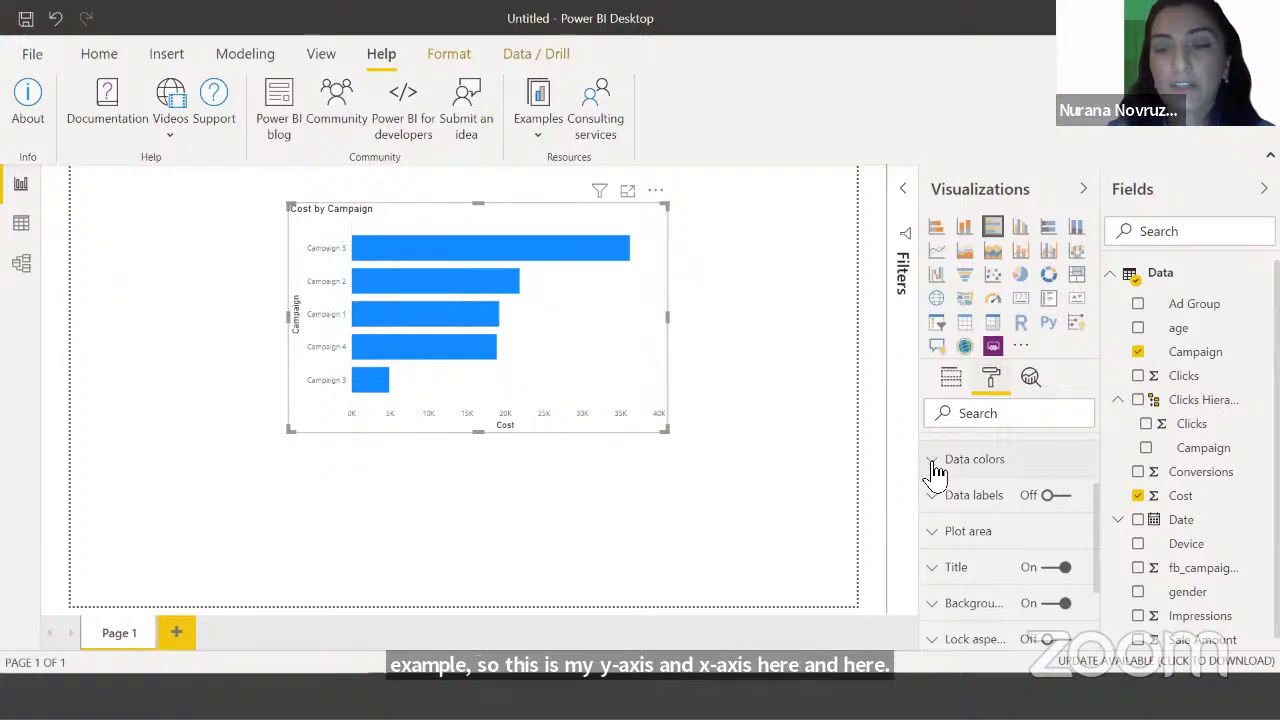
click(937, 466)
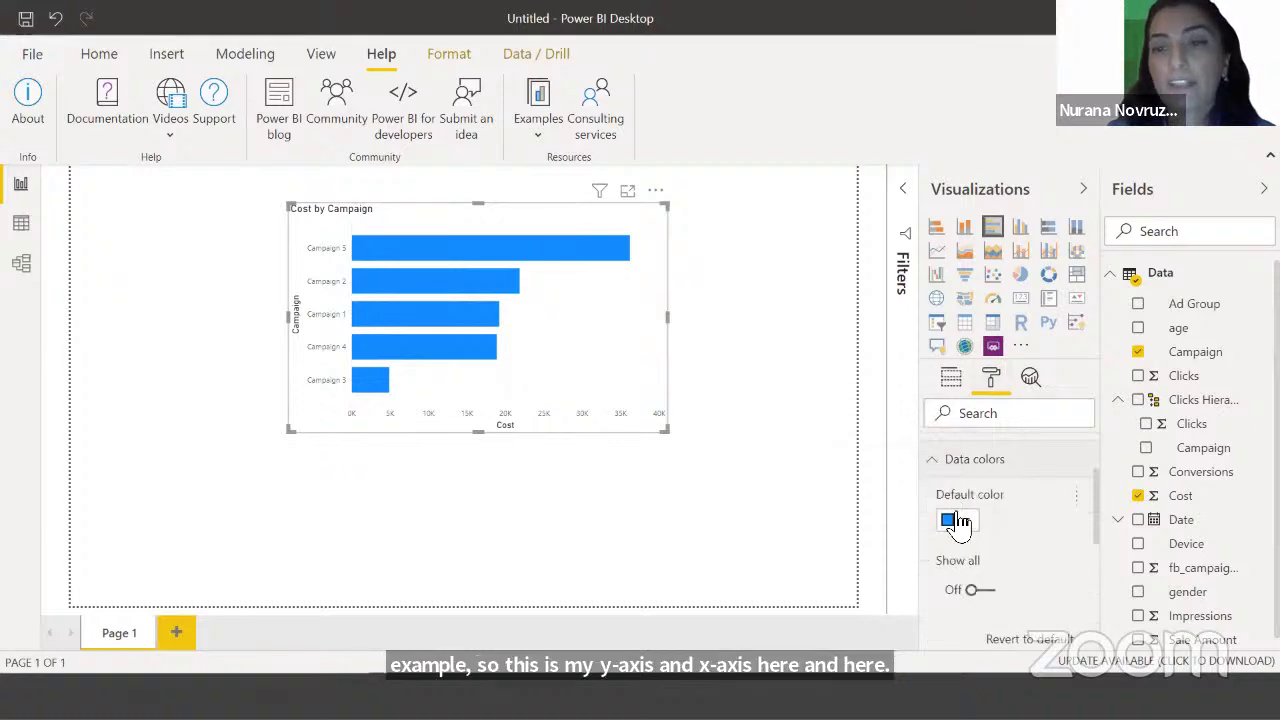
click(966, 522)
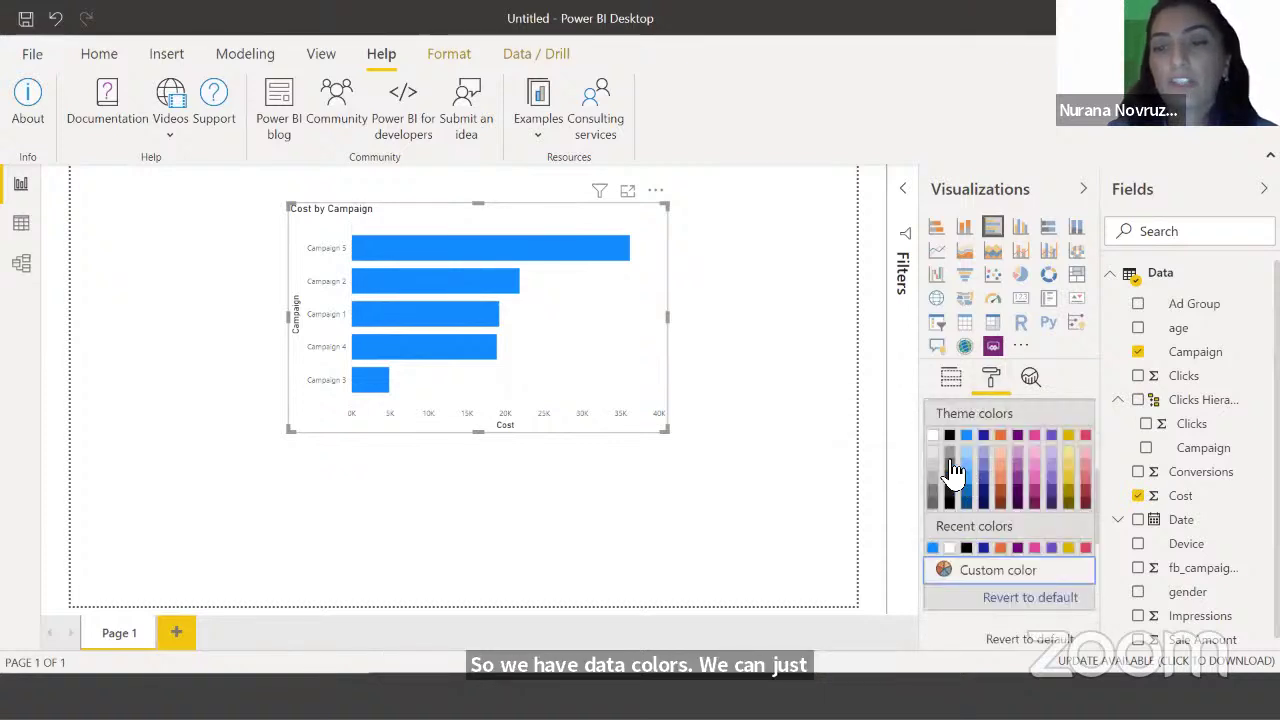
click(1017, 496)
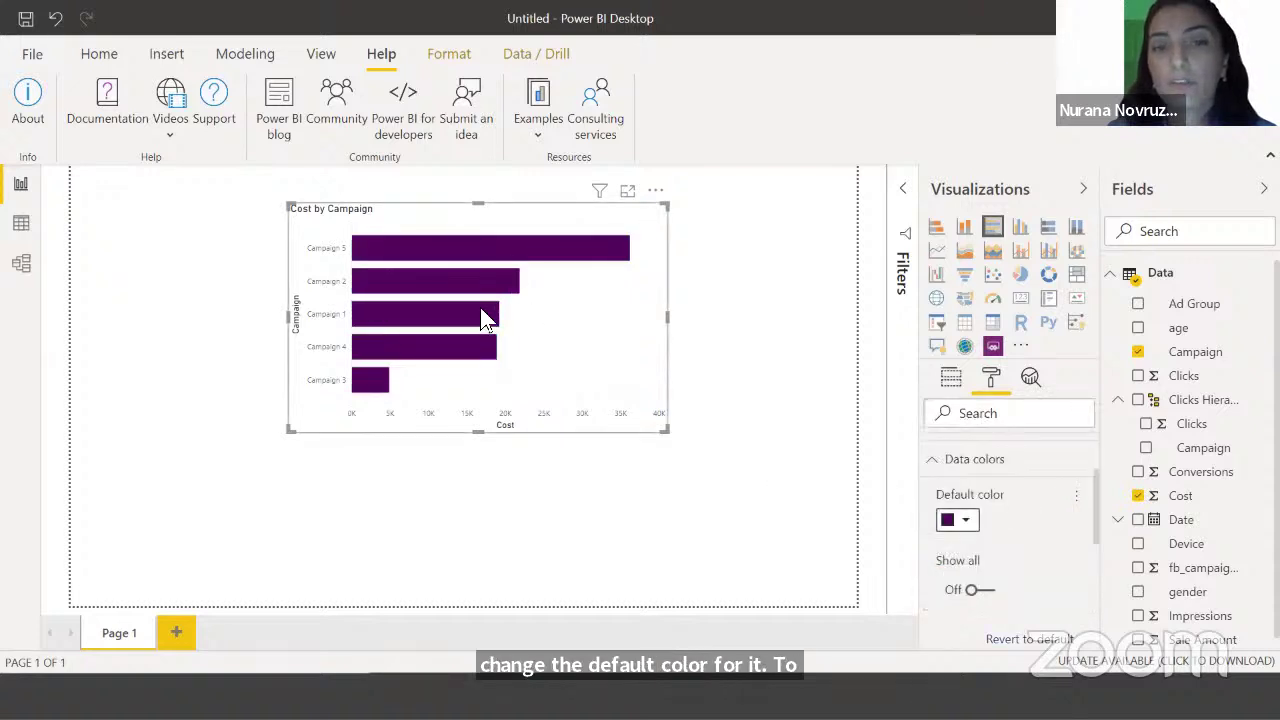
Turn on data labels for the Cost by Campaign chart and look through their color and display unit options
scroll(1037, 520, down, 5)
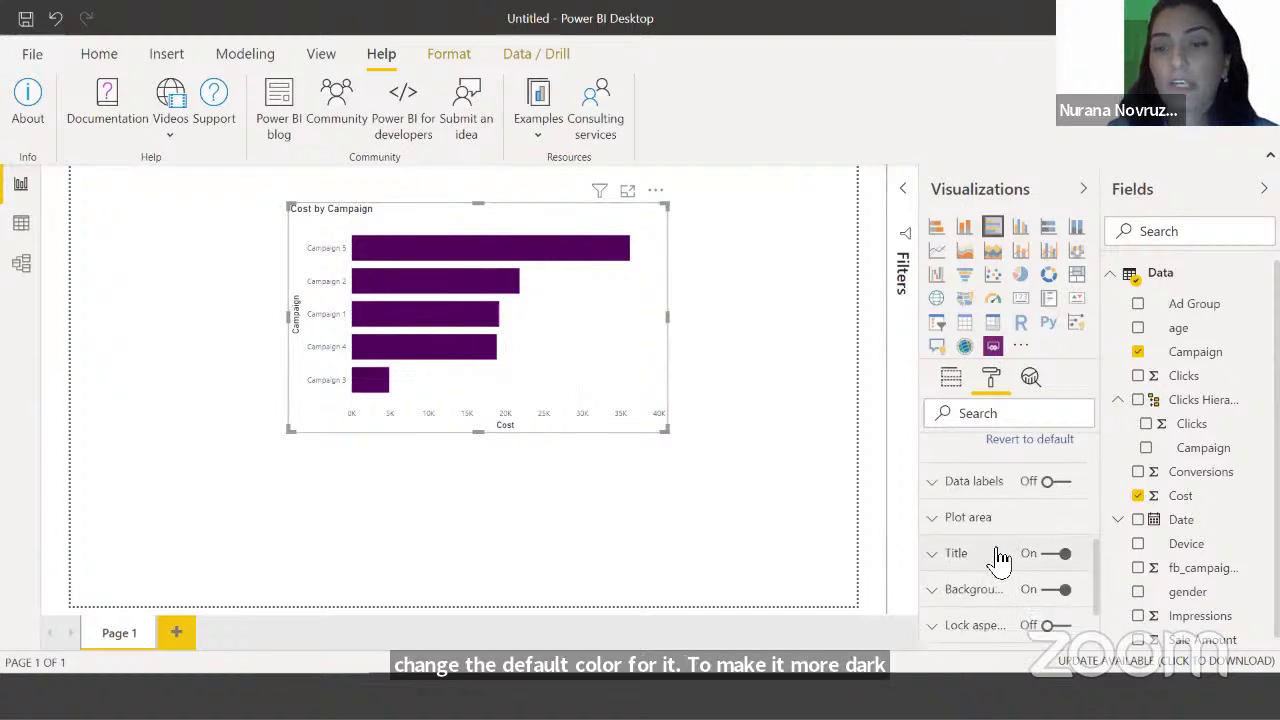
click(1064, 483)
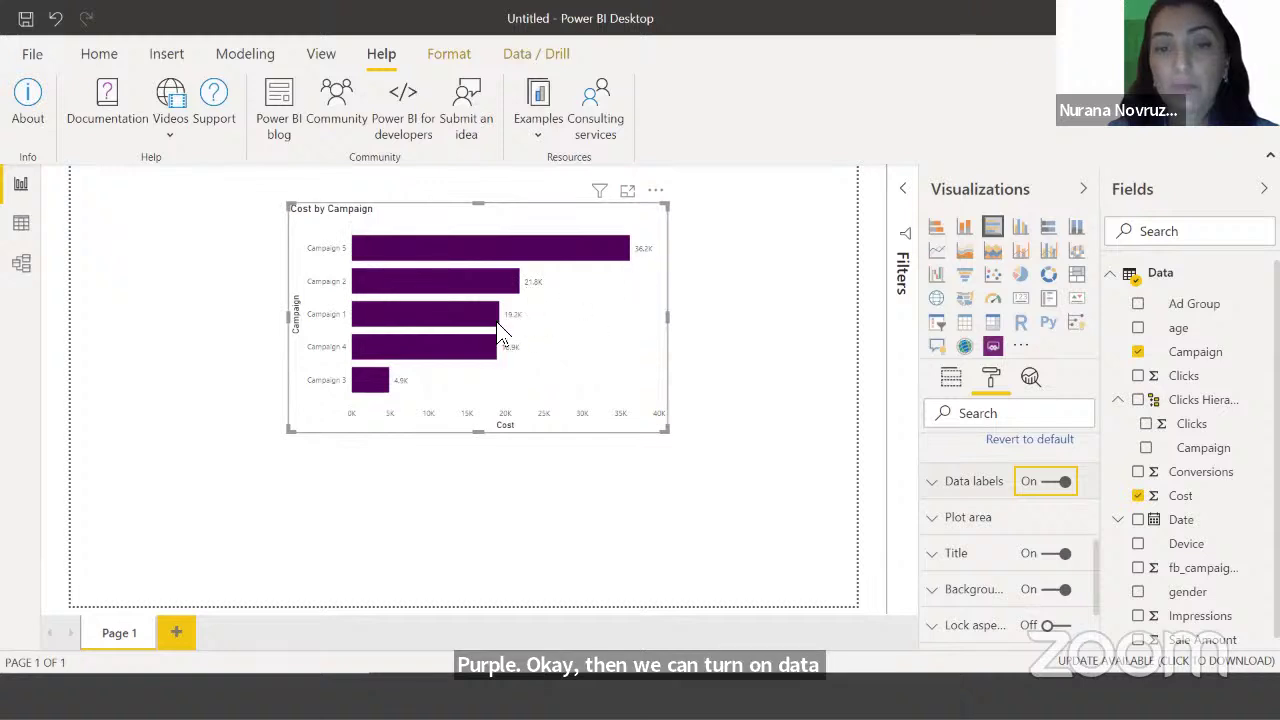
click(941, 490)
scroll(1044, 503, down, 2)
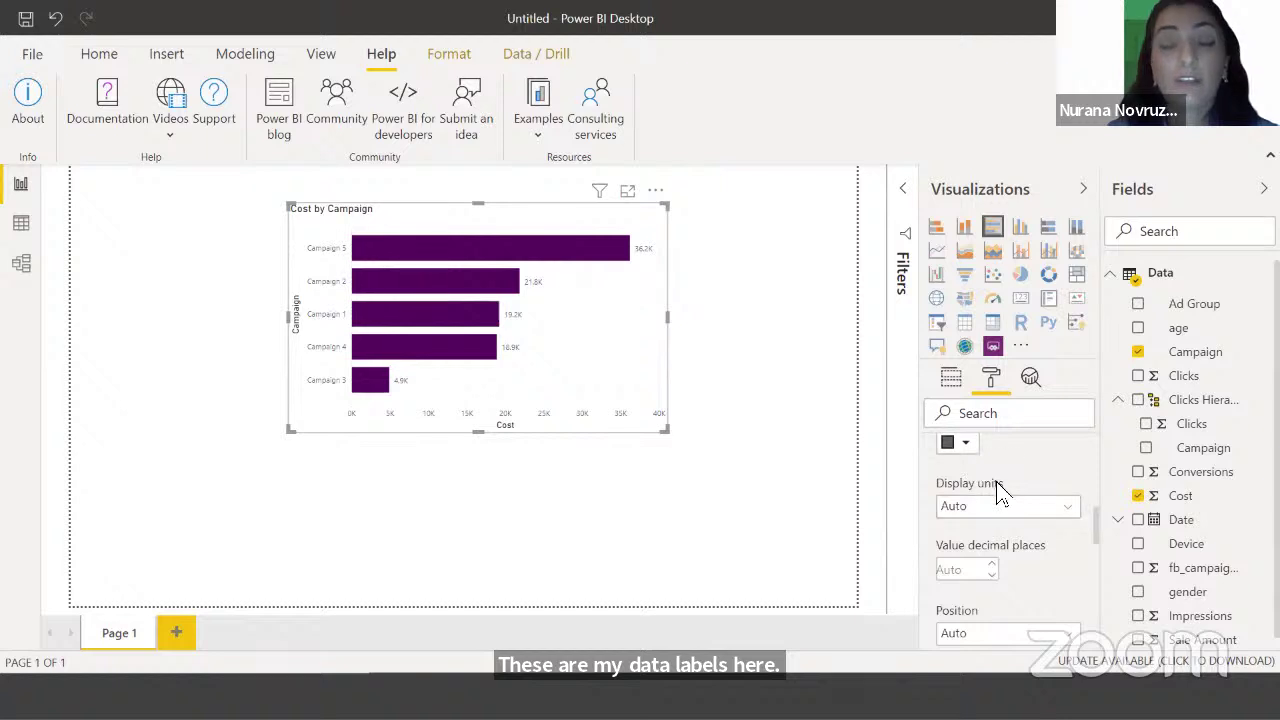
scroll(996, 490, up, 1)
click(960, 543)
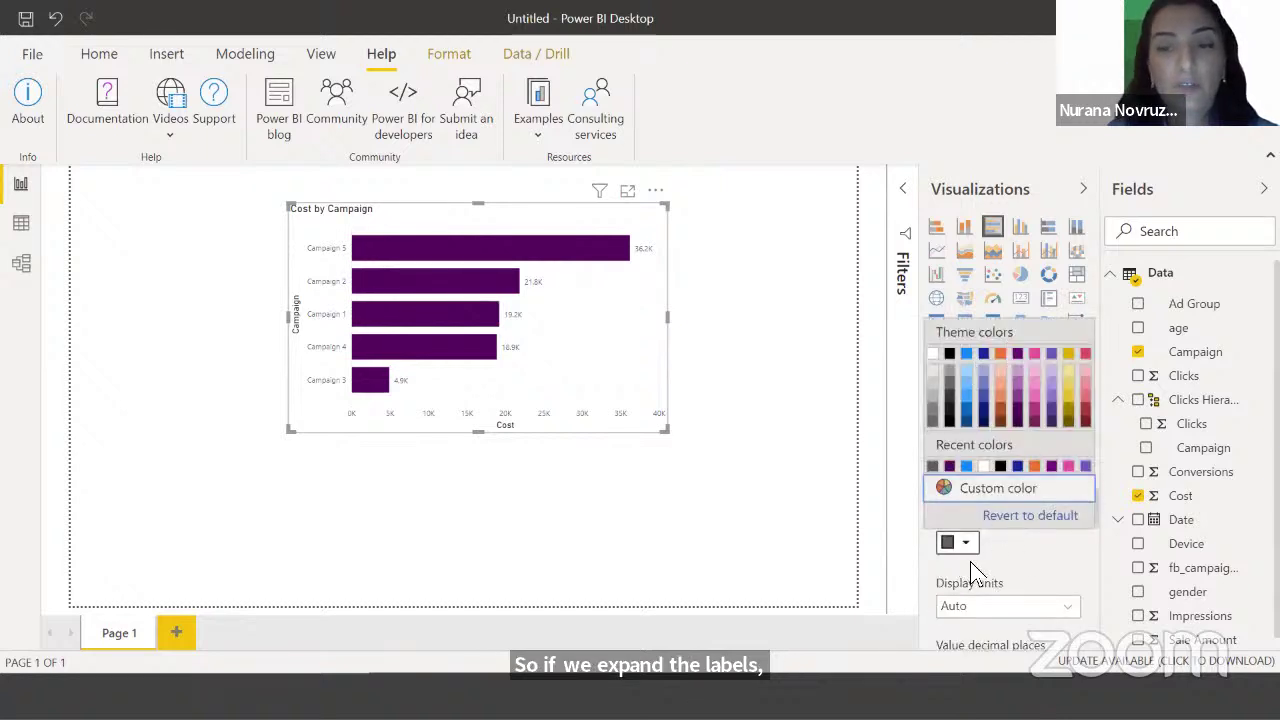
scroll(1016, 557, down, 2)
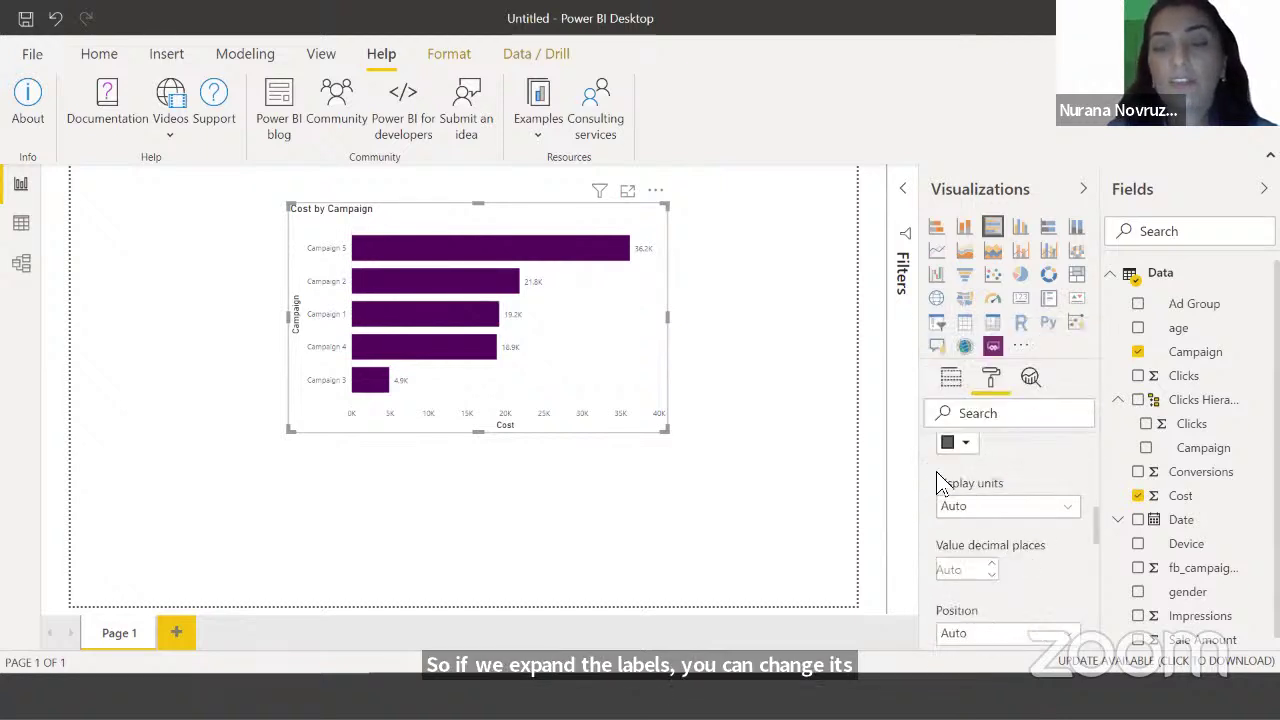
click(990, 508)
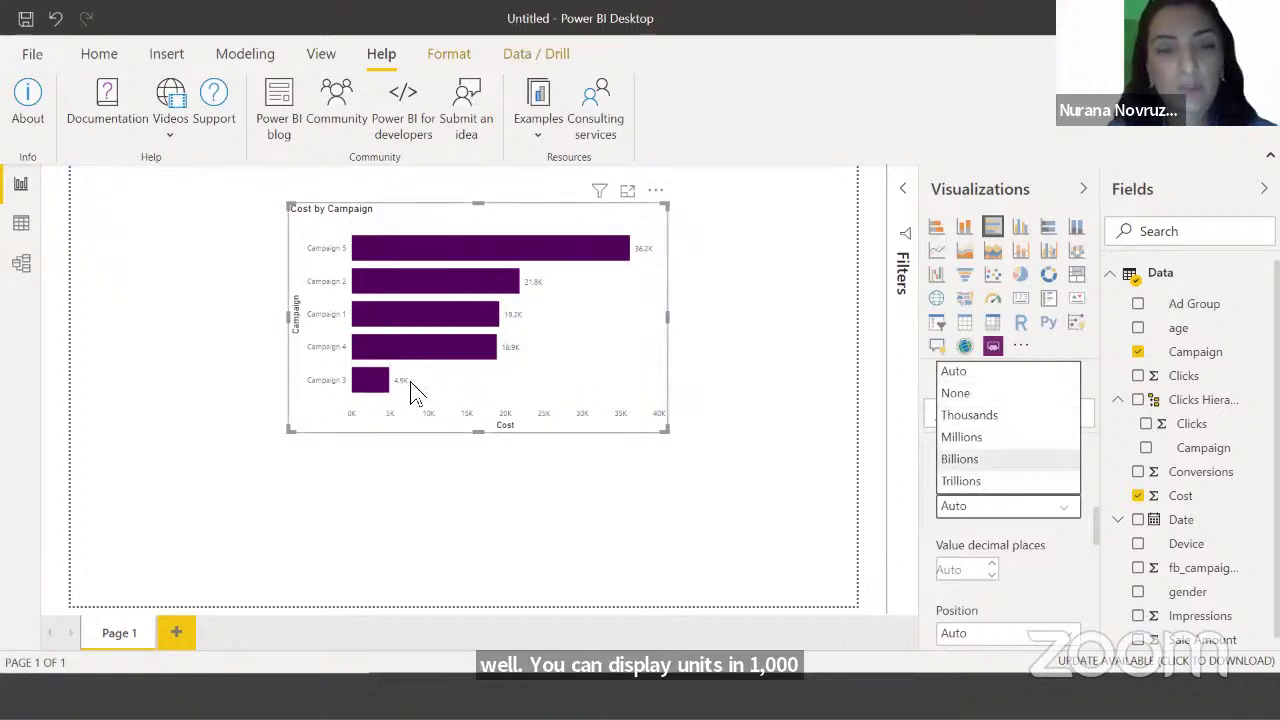
click(1046, 579)
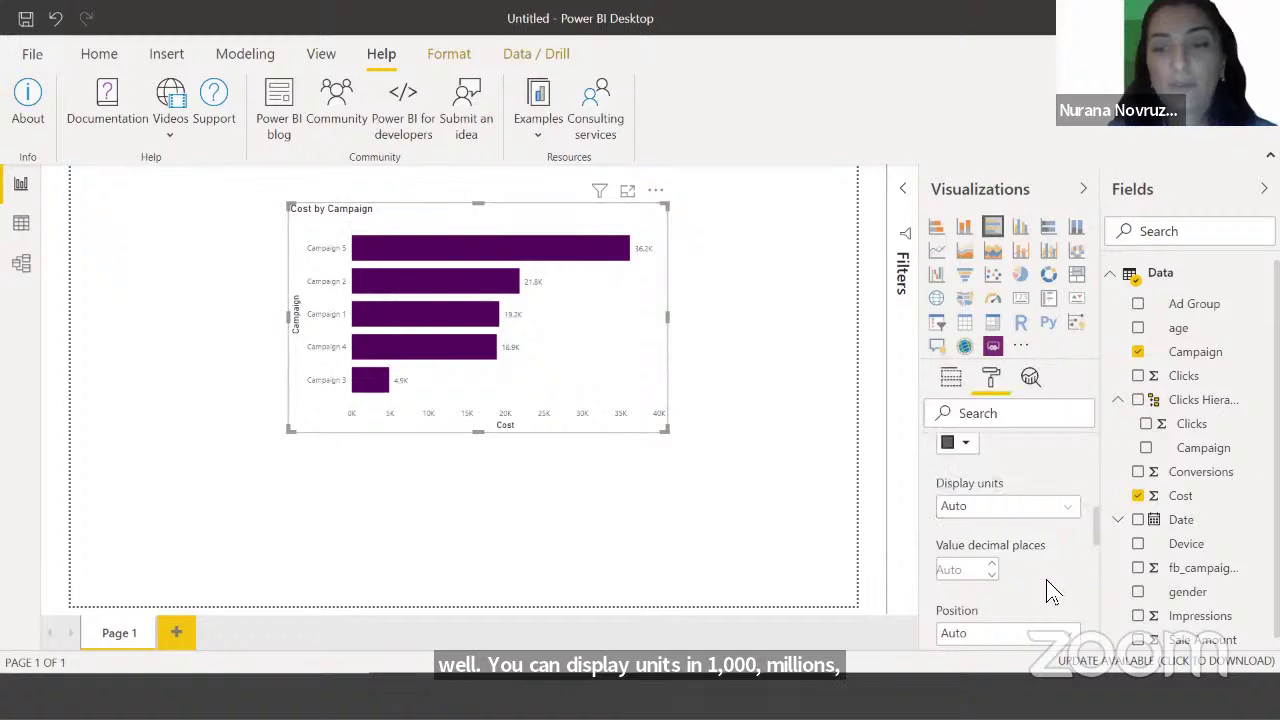
Set the position of the chart's data labels to Inside end
scroll(1026, 541, down, 4)
scroll(1007, 520, up, 2)
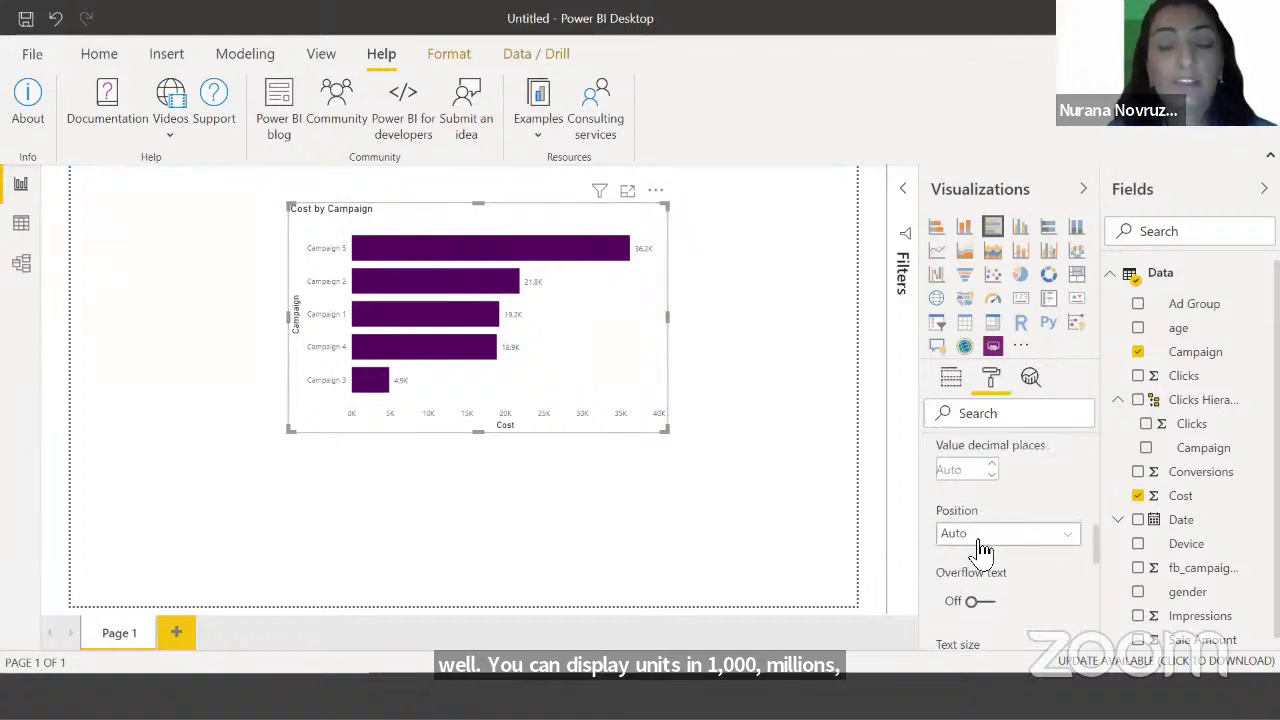
click(981, 540)
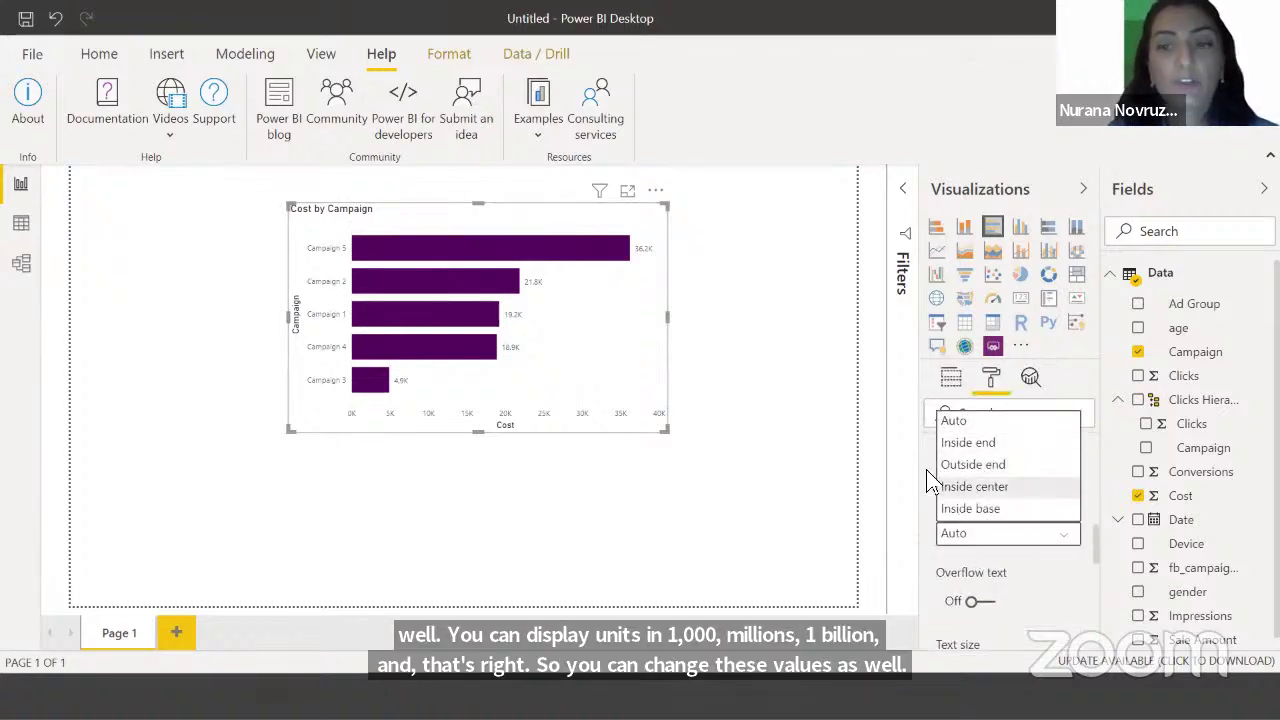
click(978, 466)
click(1004, 533)
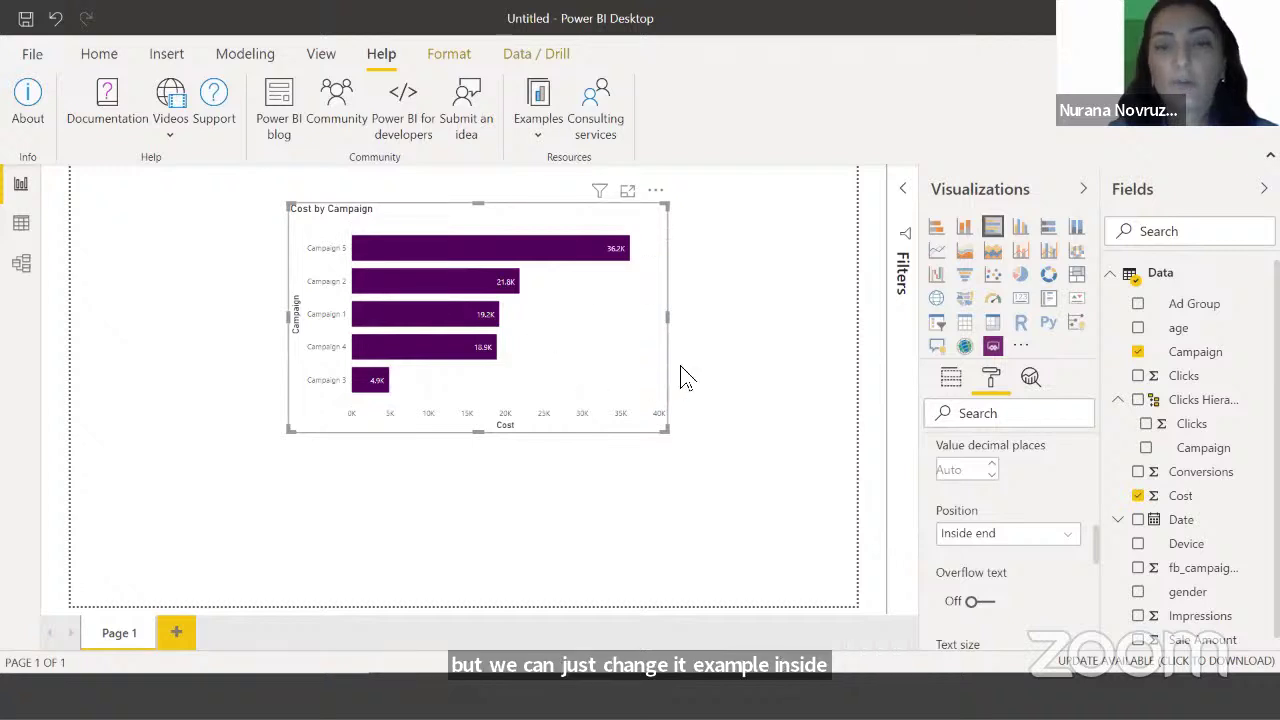
Increase the text size of the chart's data labels to 13 pt
scroll(997, 580, down, 1)
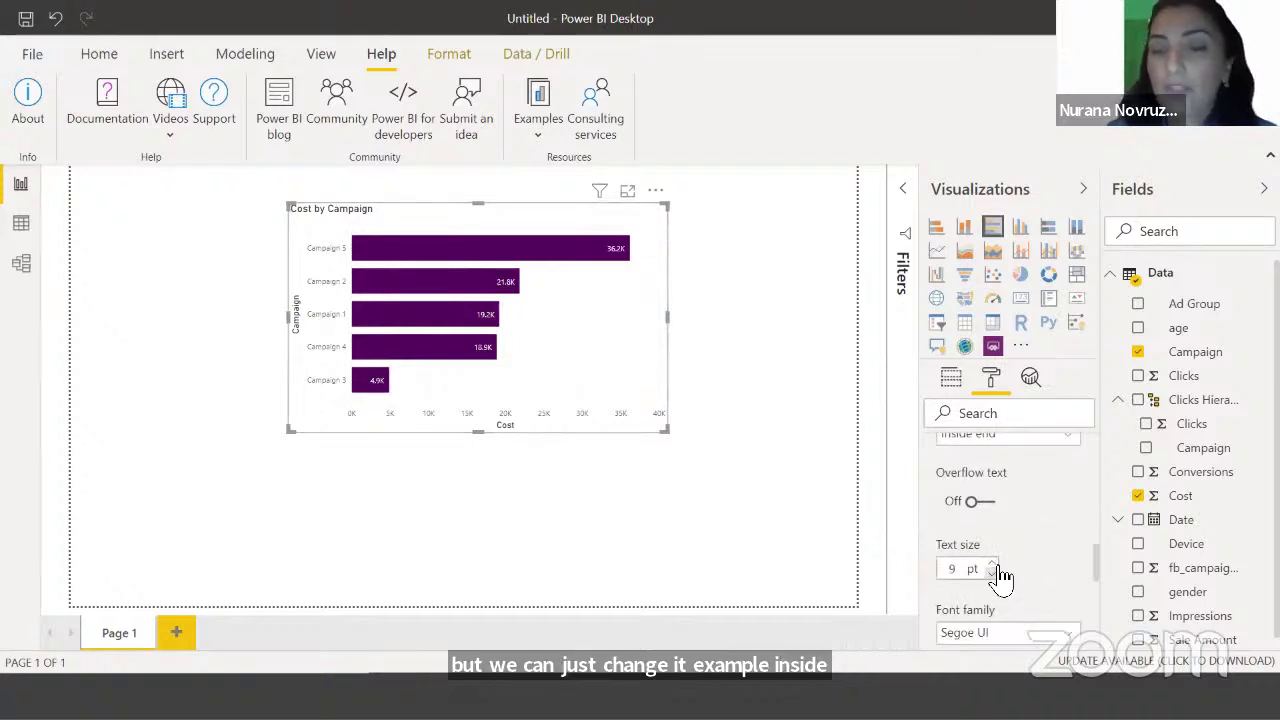
click(993, 565)
click(993, 565)
click(993, 565)
click(993, 565)
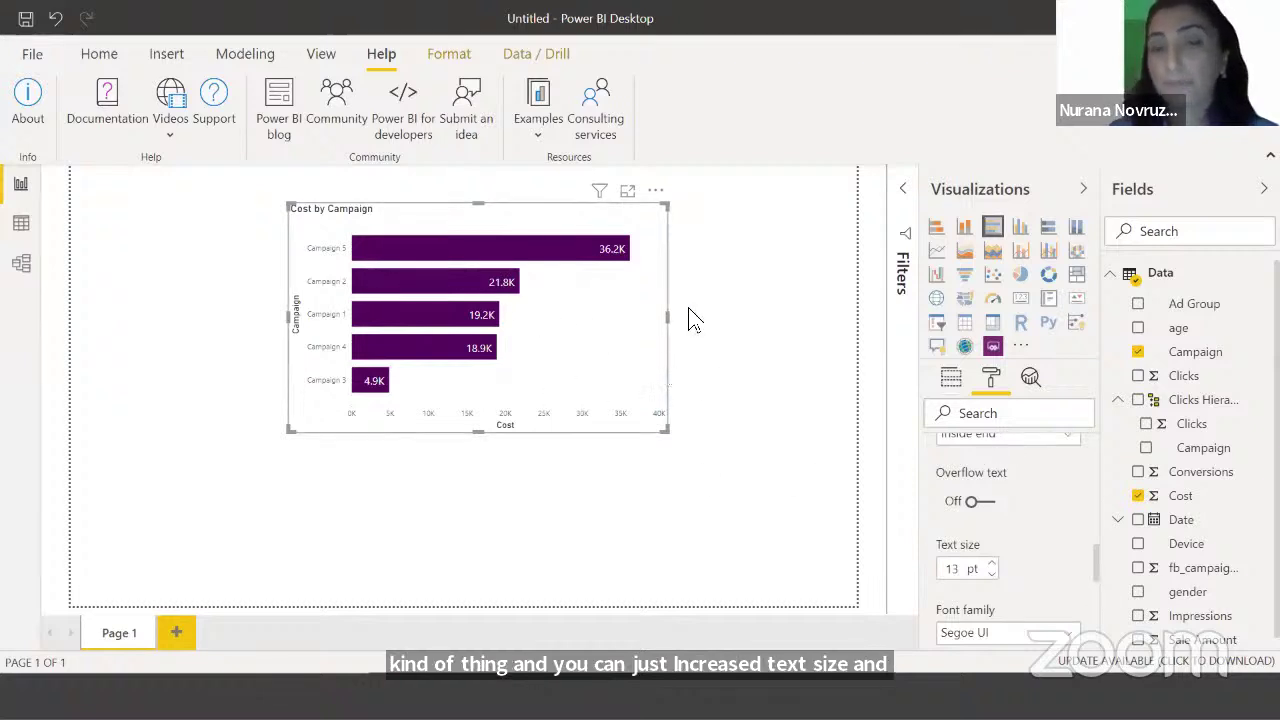
Move the Cost by Campaign chart to the page's upper-left corner and make it smaller
drag(262, 189, 257, 200)
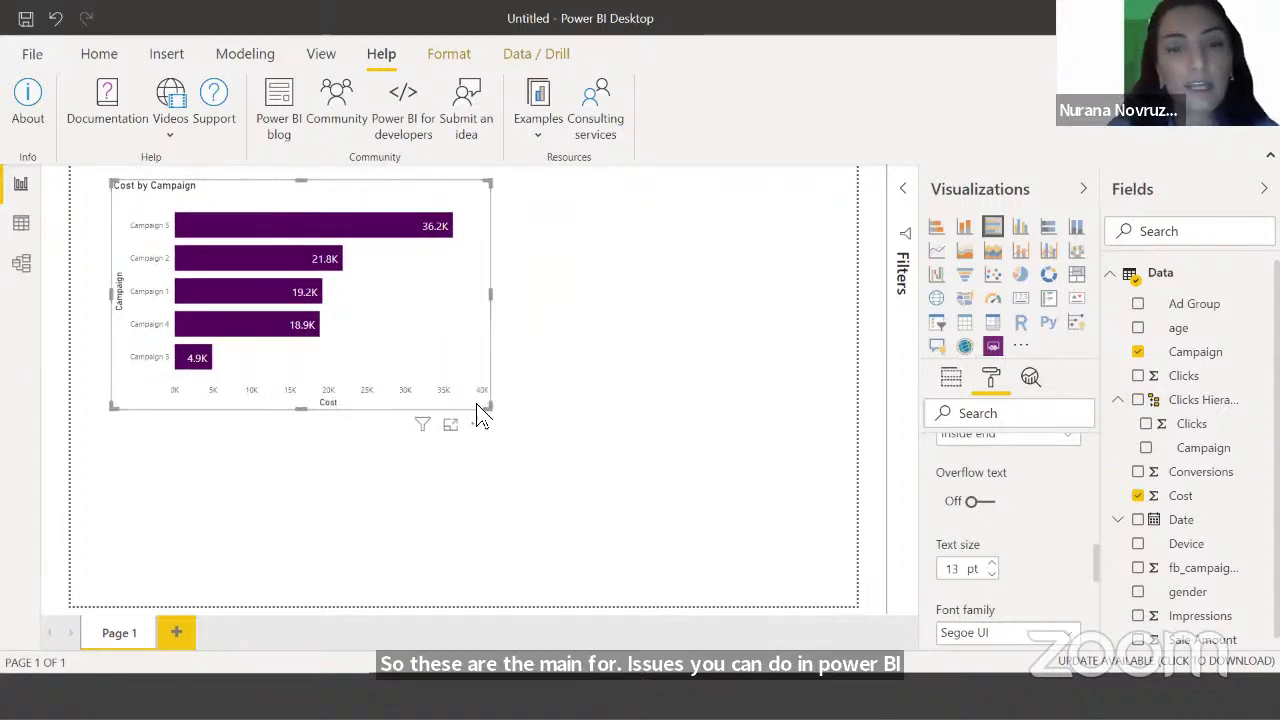
drag(477, 405, 394, 383)
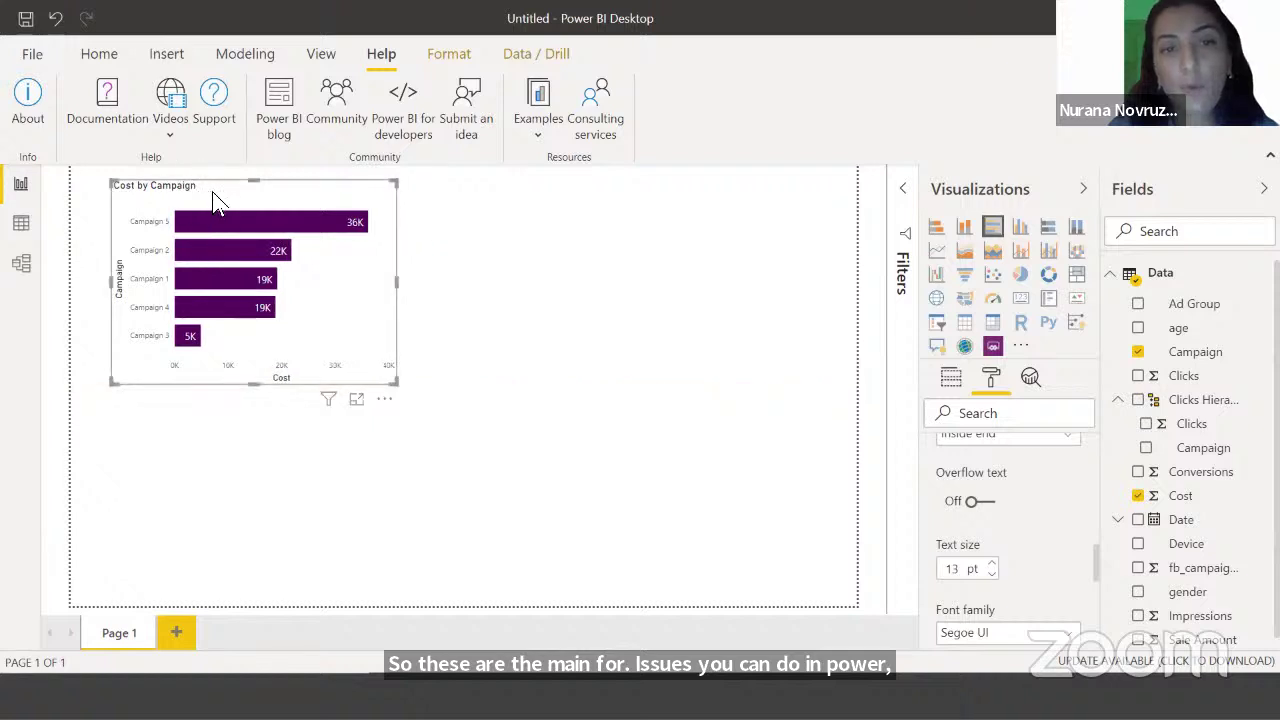
click(566, 229)
Duplicate the Cost by Campaign chart and align the copy beside the original at the top of the page
click(318, 195)
key(ctrl+c)
key(ctrl+v)
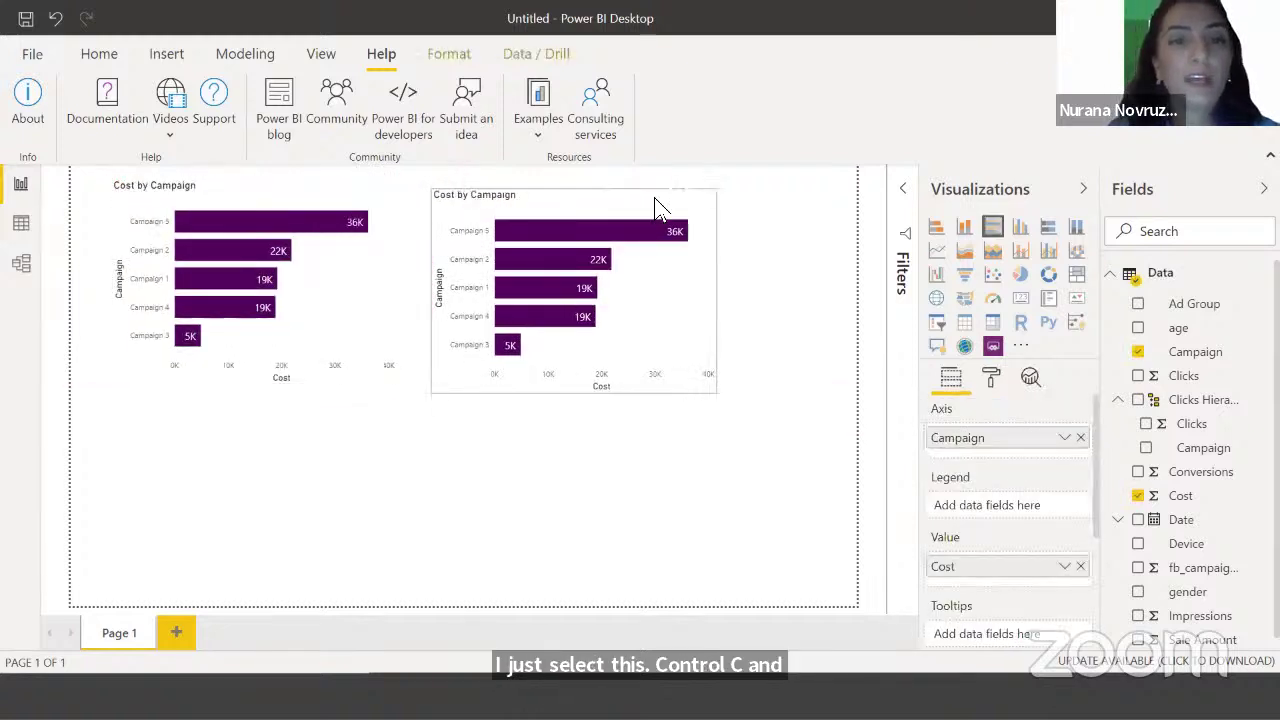
drag(570, 203, 588, 197)
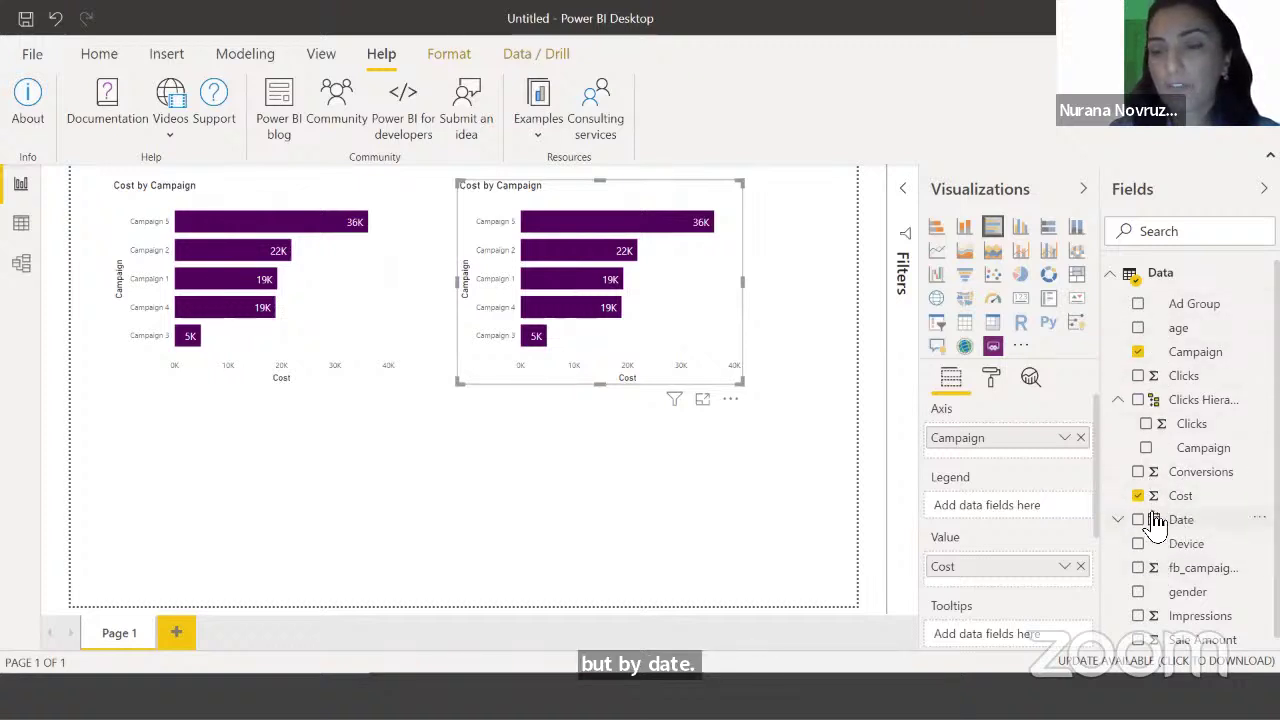
Replace Campaign with the Date hierarchy on the duplicated chart's axis, and make the chart slightly larger
drag(1155, 522, 1001, 464)
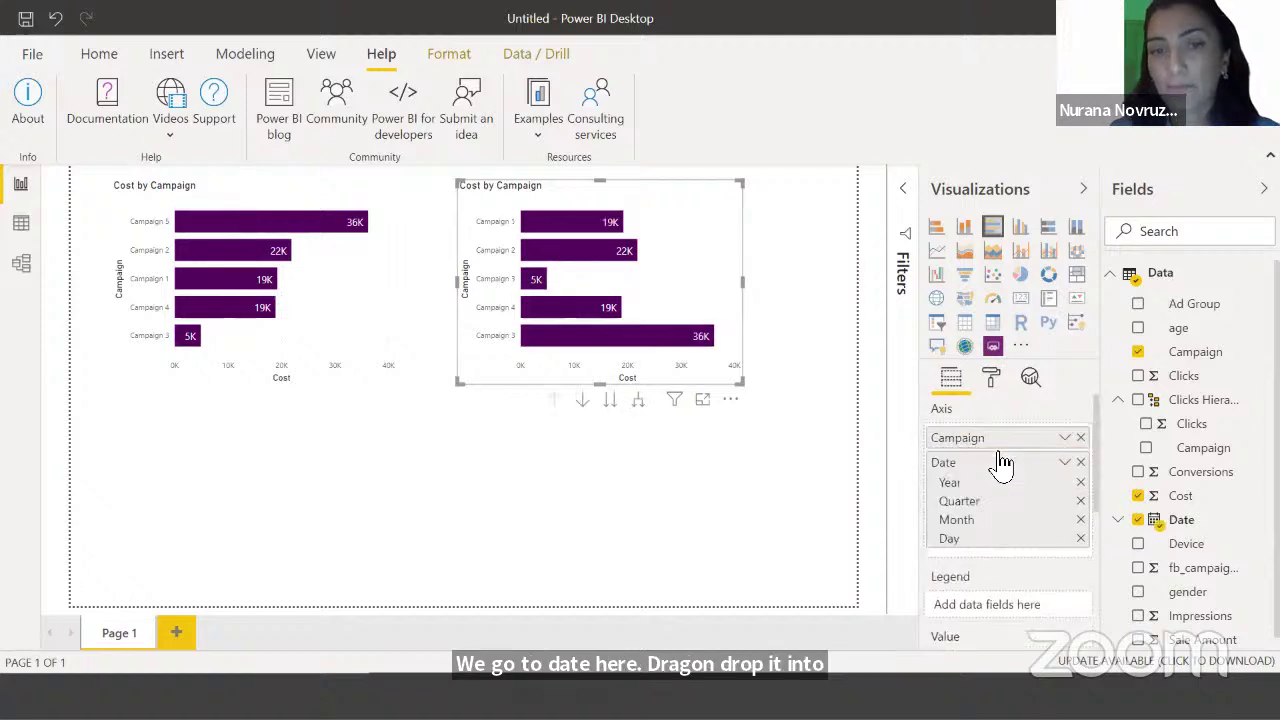
click(1081, 438)
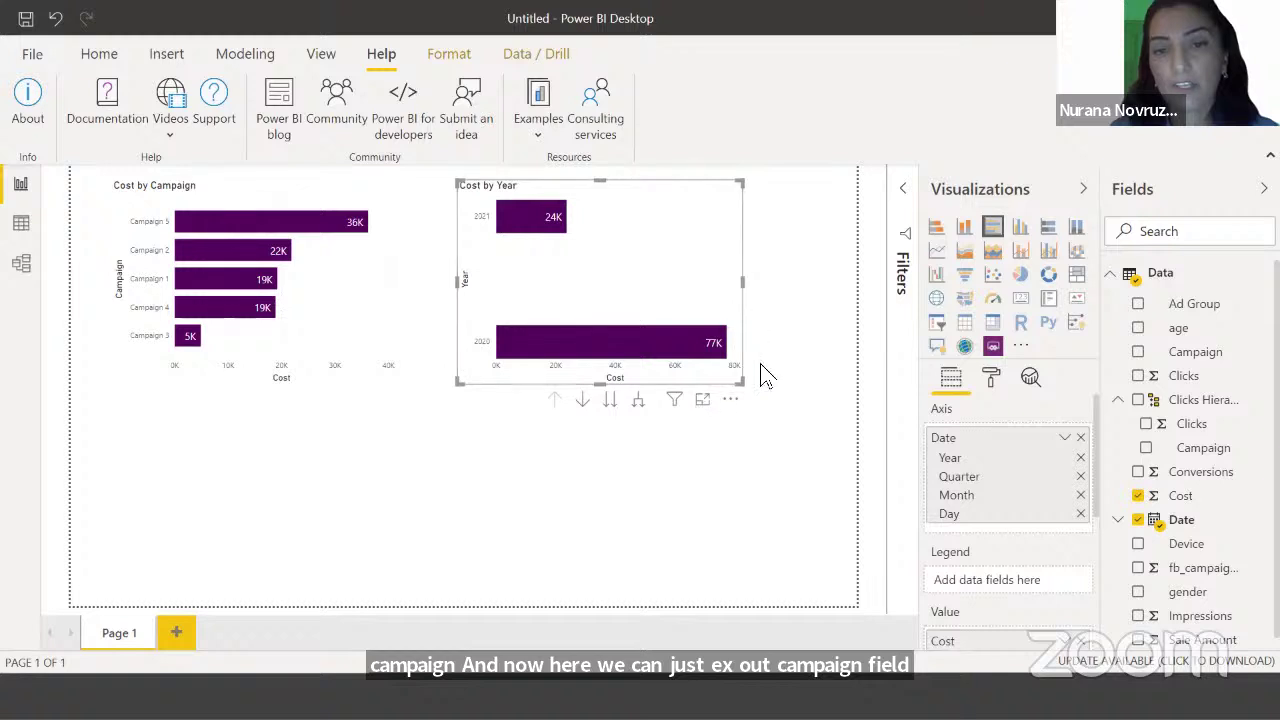
drag(742, 382, 778, 392)
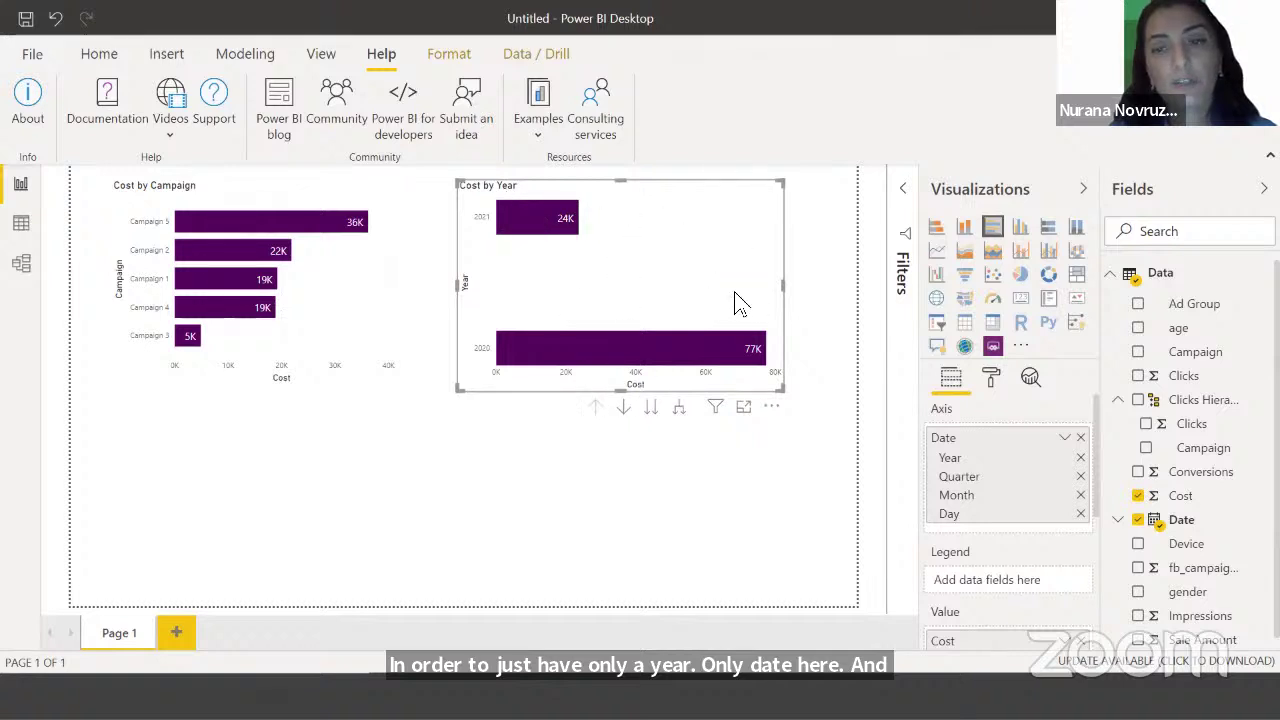
Convert the Cost by Year chart to a clustered column chart, enlarge it and nudge it down slightly
click(1020, 230)
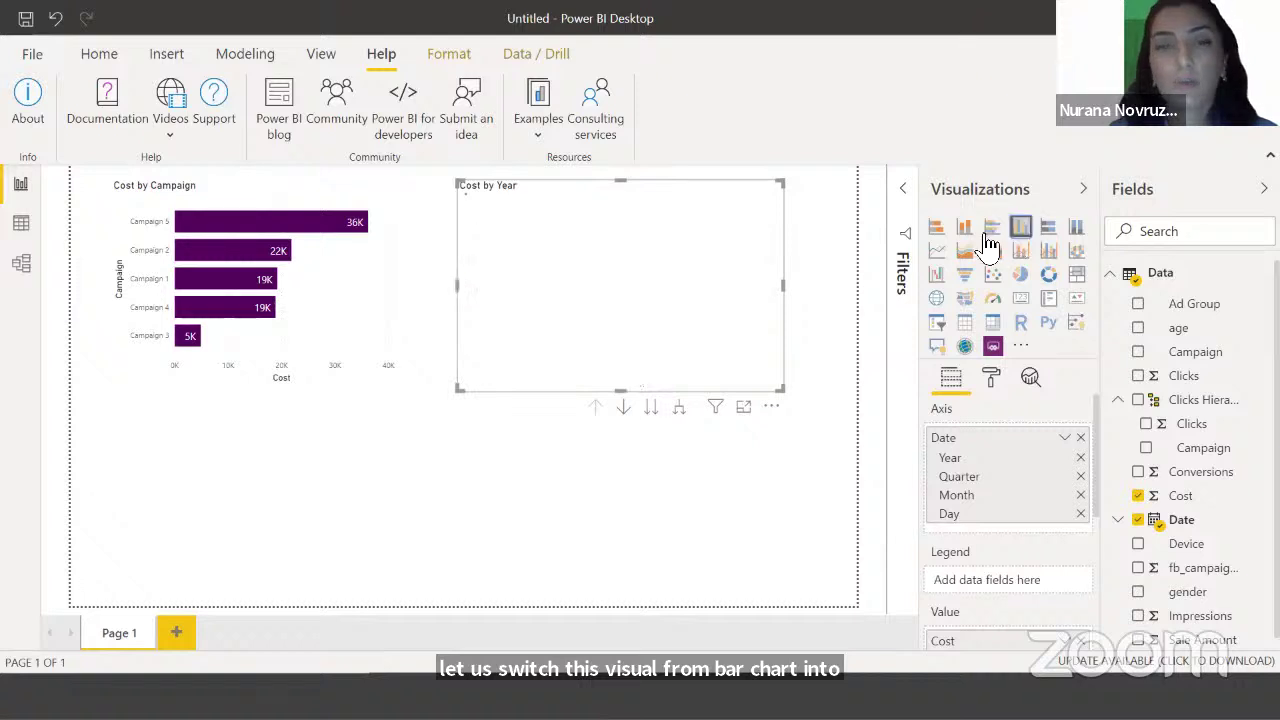
drag(782, 390, 803, 413)
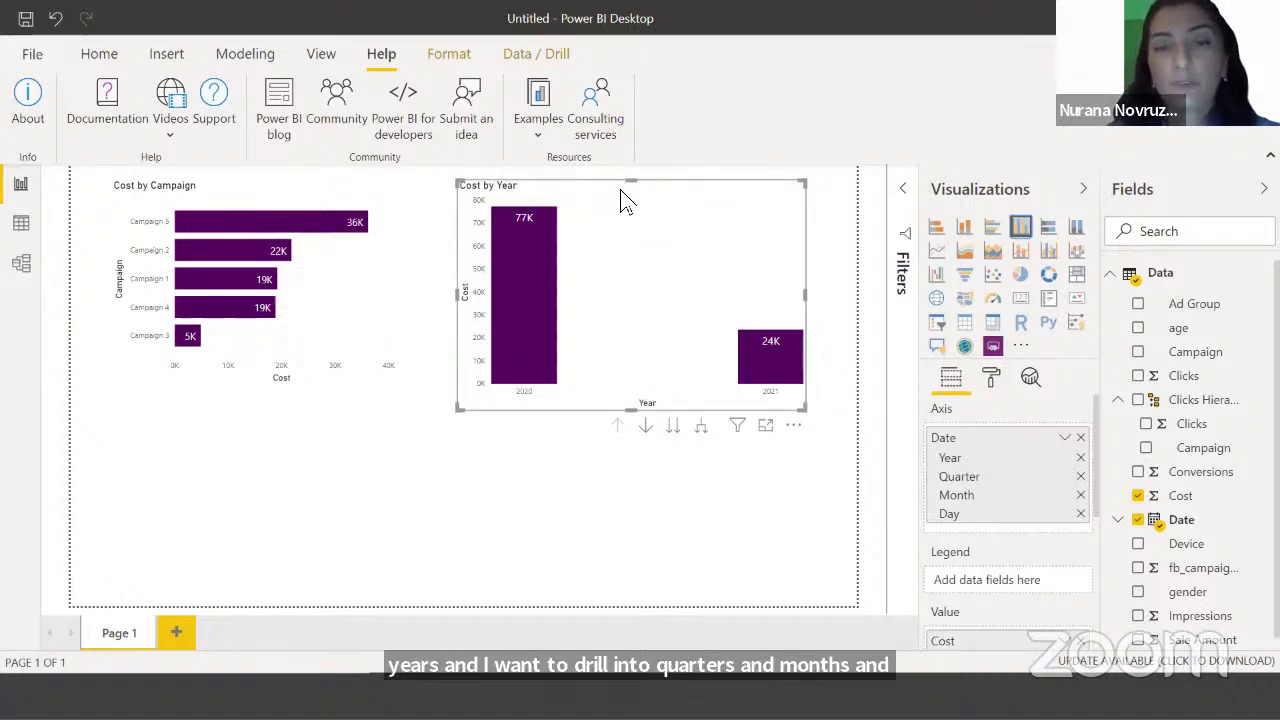
mouse_move(577, 186)
mouse_down()
mouse_move(554, 203)
mouse_move(603, 206)
mouse_move(588, 198)
mouse_up()
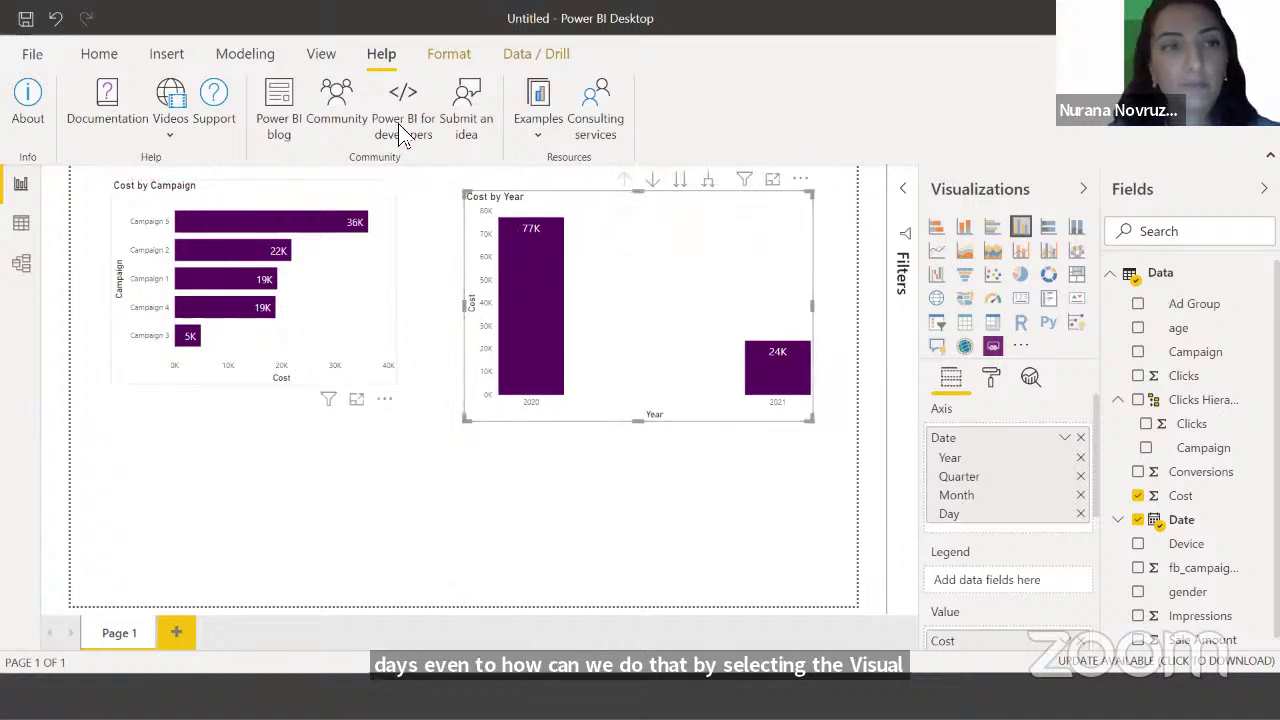
Turn on drill-down mode for the Cost by Year chart
click(550, 56)
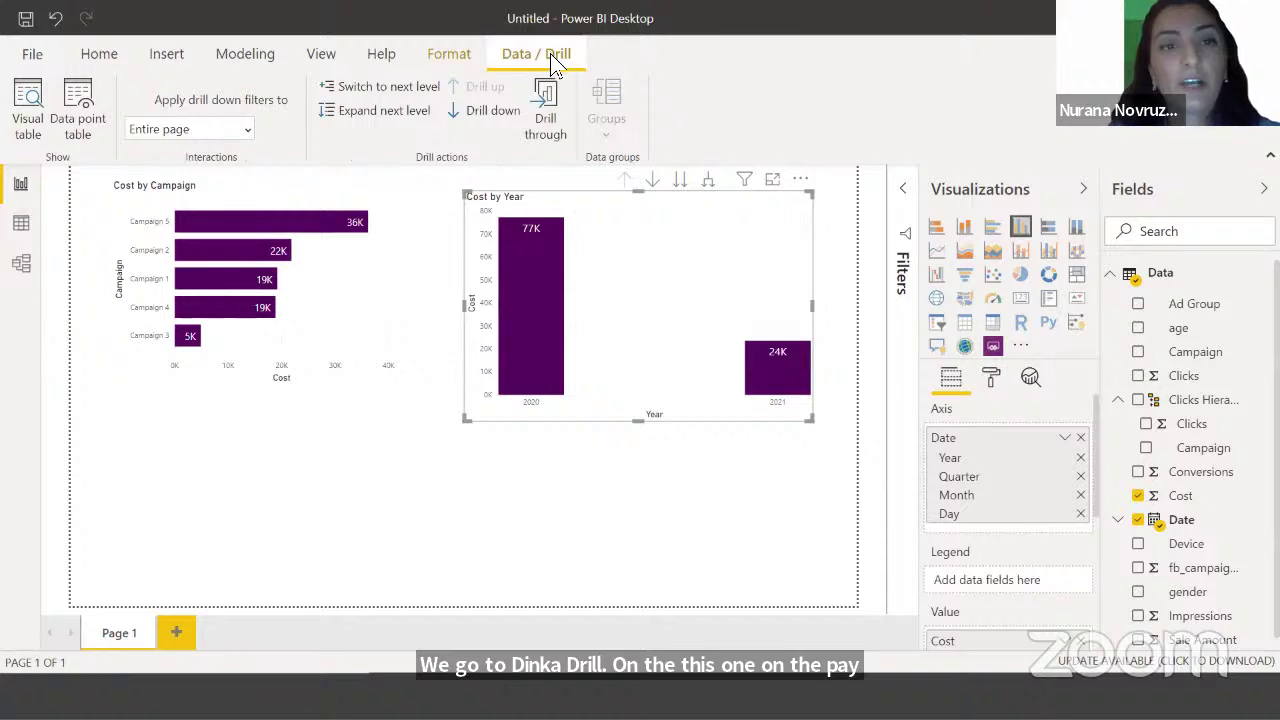
click(492, 113)
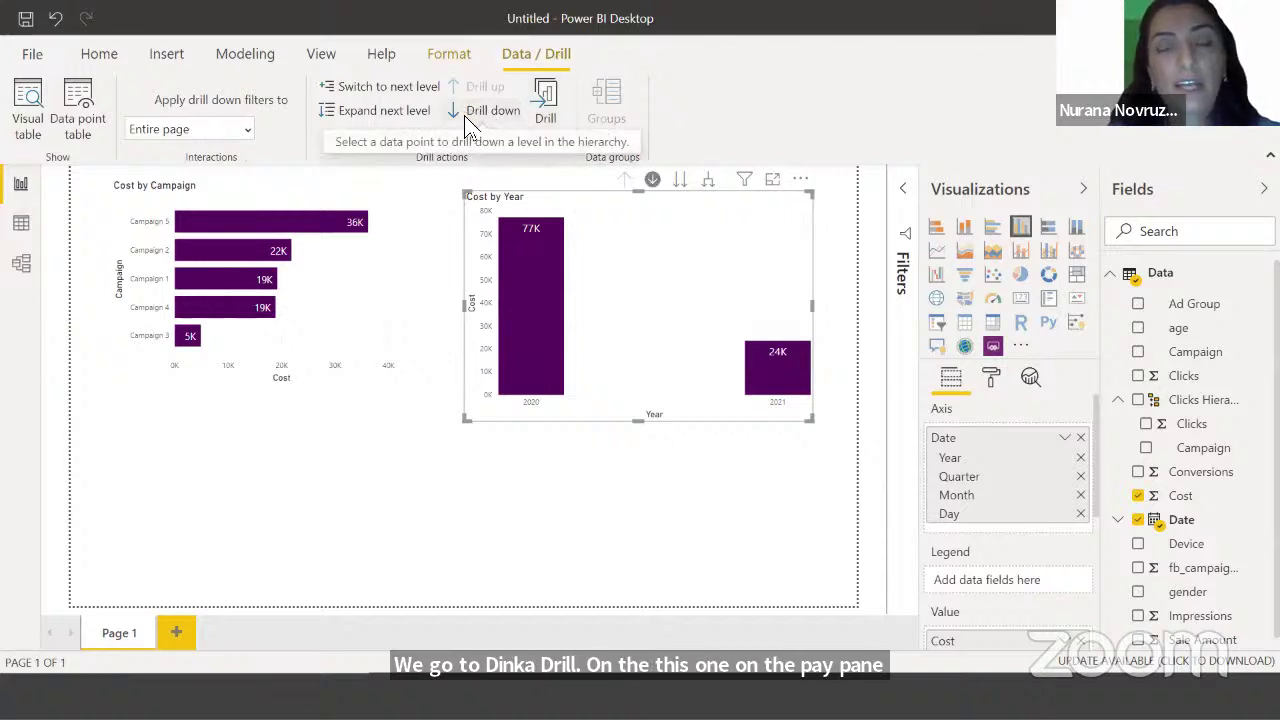
click(653, 181)
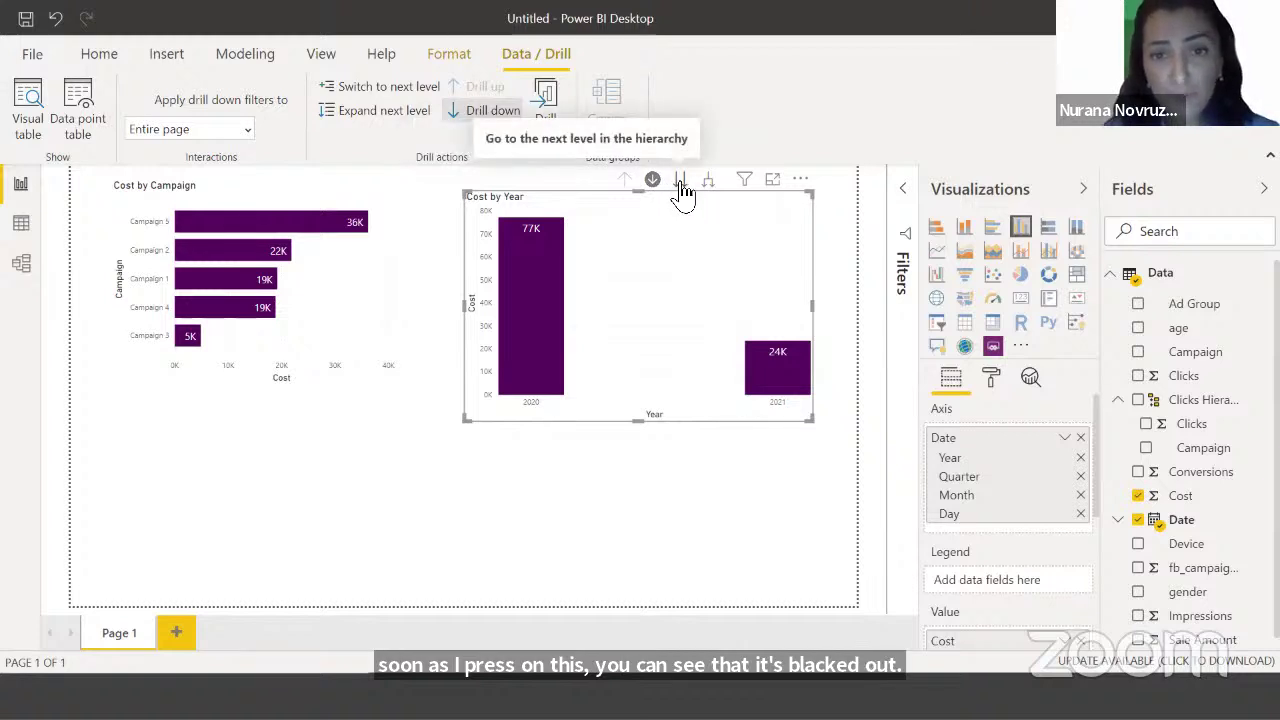
Switch the chart to the combined quarter level, return to the year level, and check each year's cost
click(680, 180)
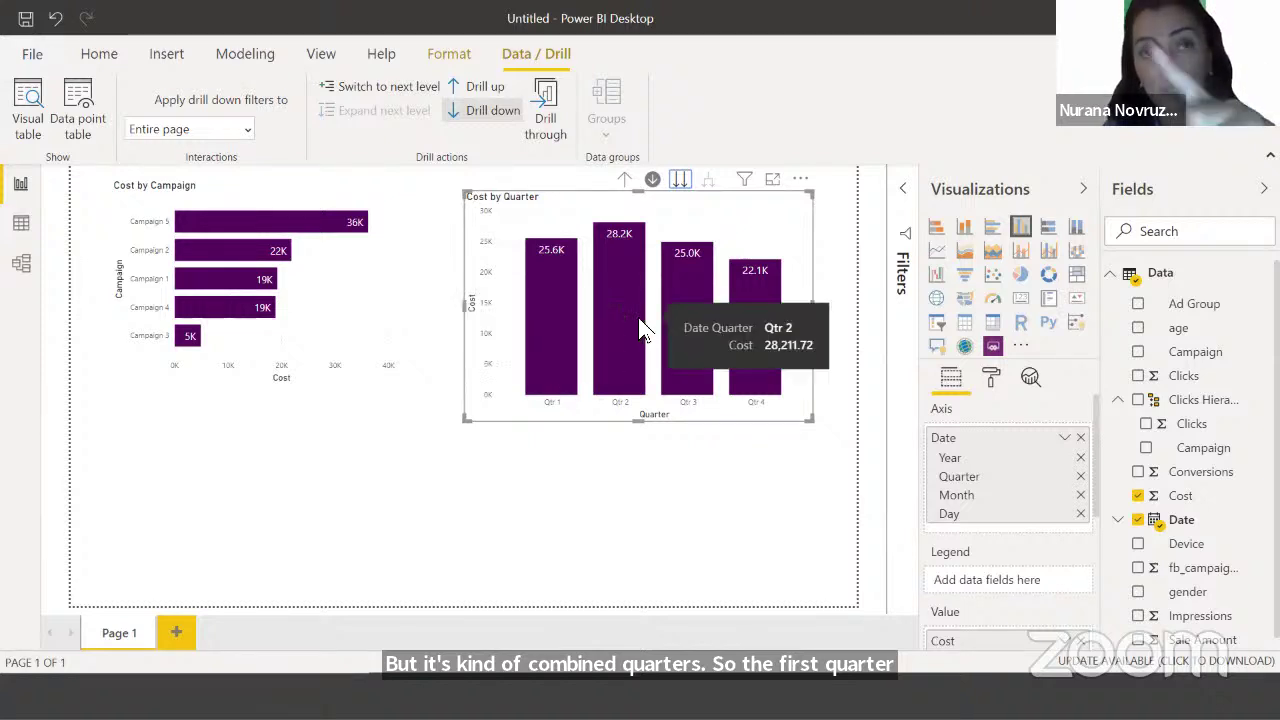
click(624, 180)
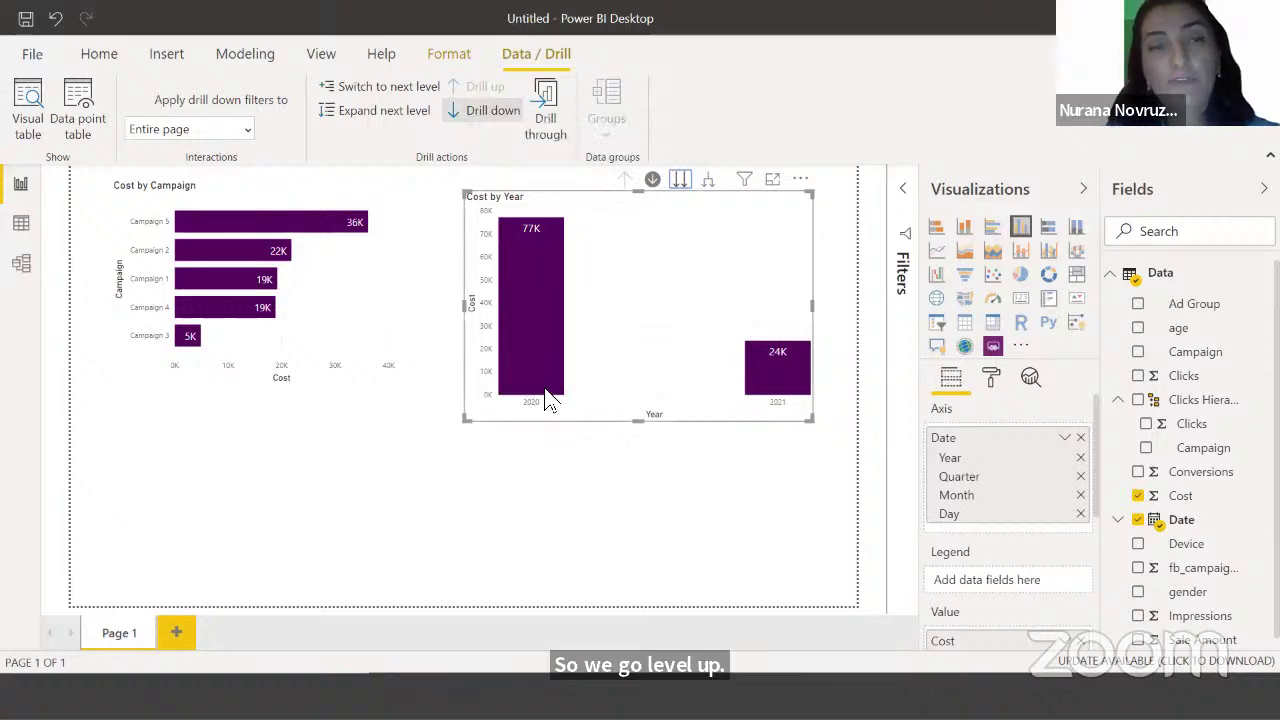
mouse_move(771, 367)
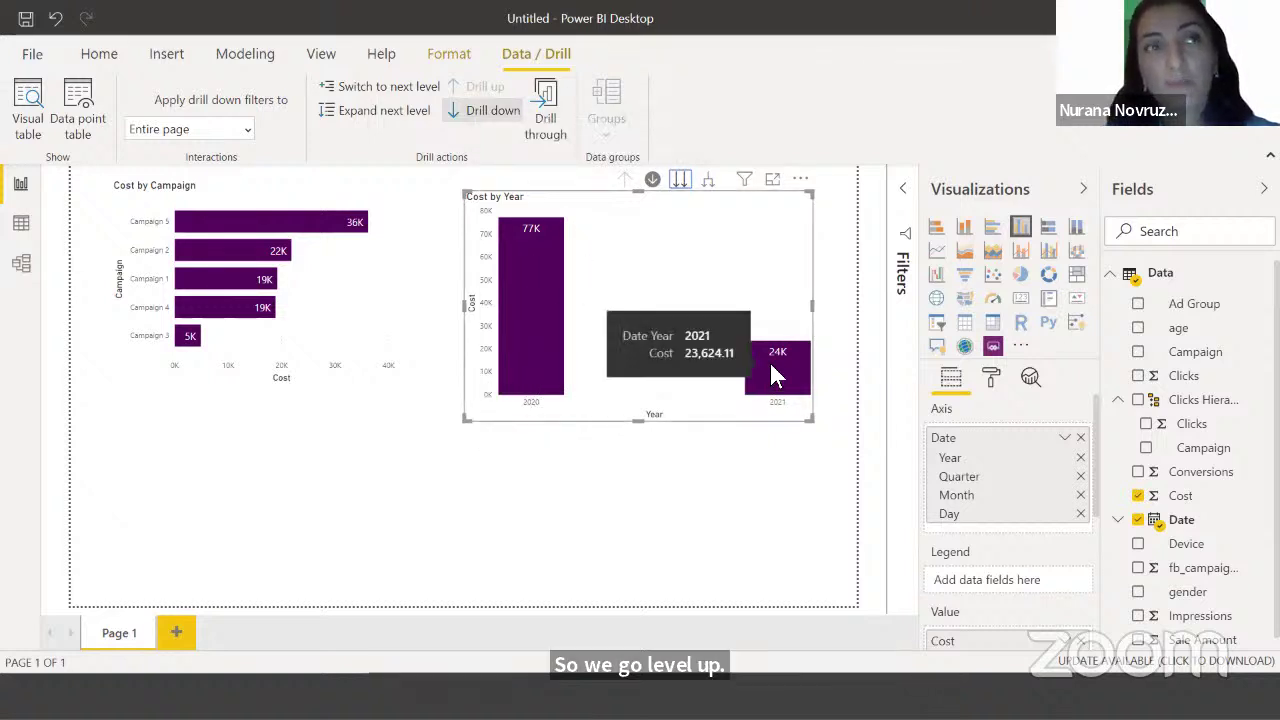
mouse_move(556, 322)
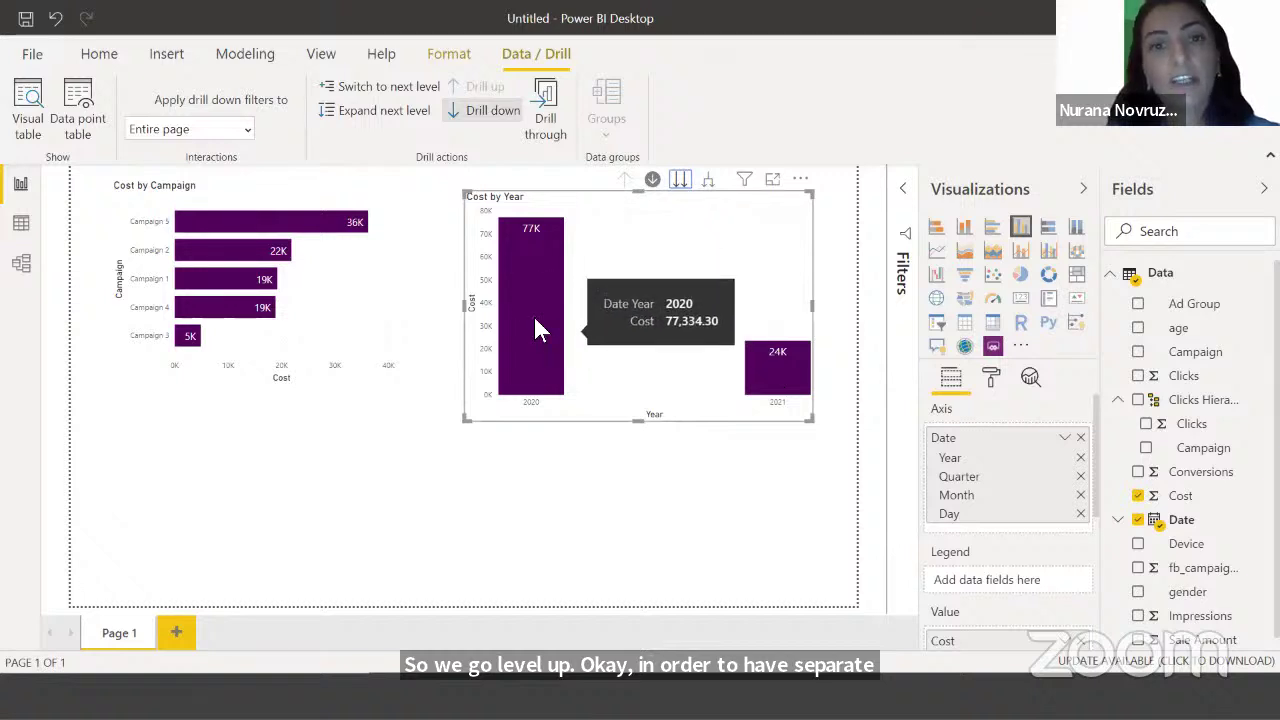
Expand the chart's date hierarchy level by level from year down to day, widening the chart to fit the labels
click(708, 181)
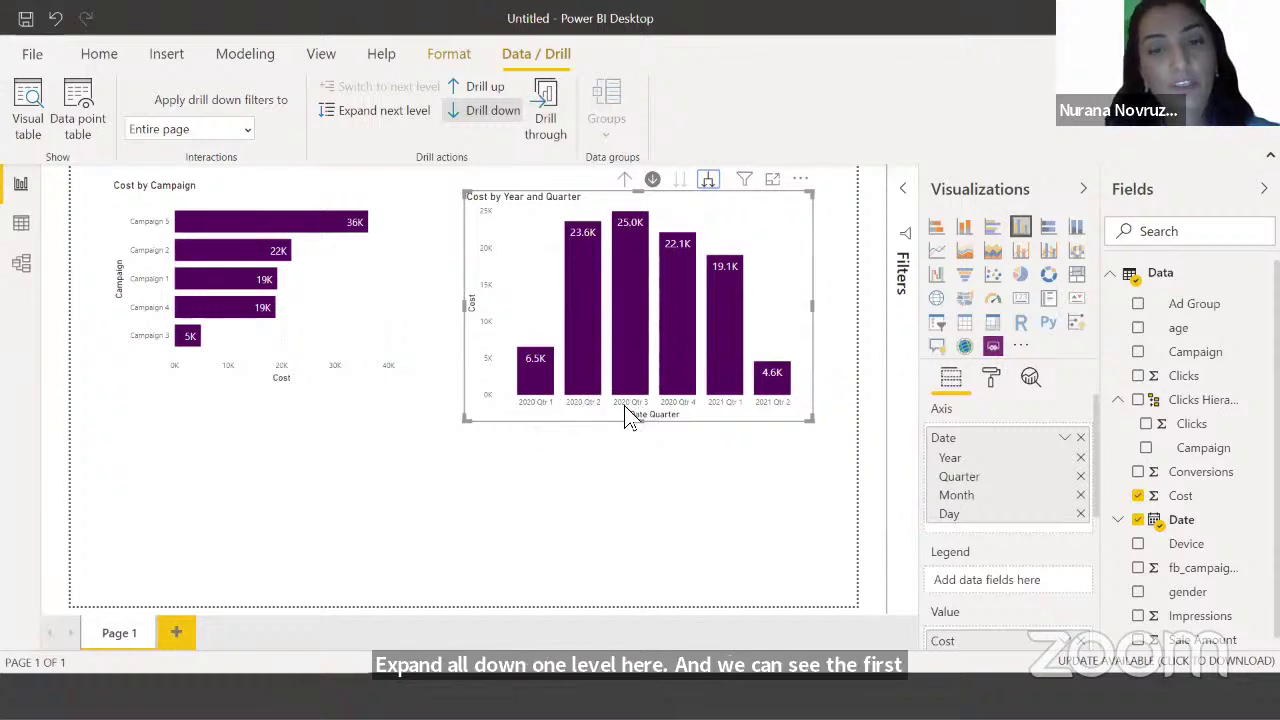
drag(812, 421, 820, 419)
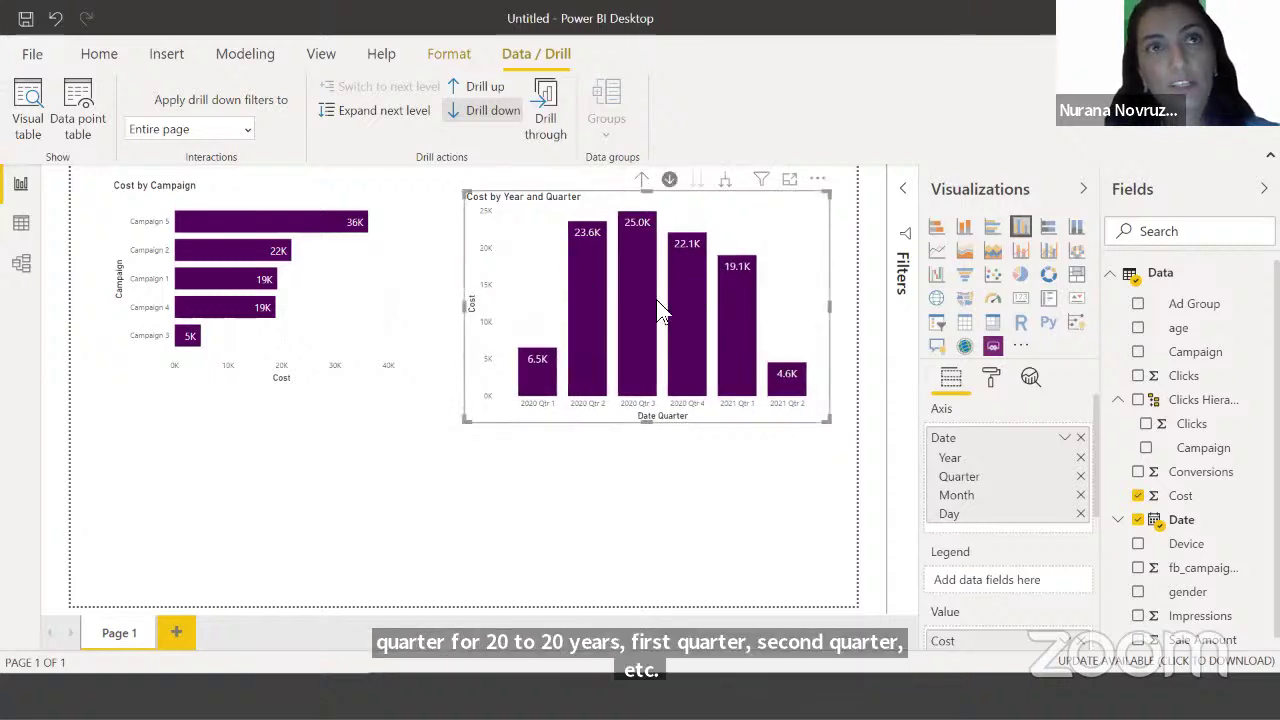
click(726, 181)
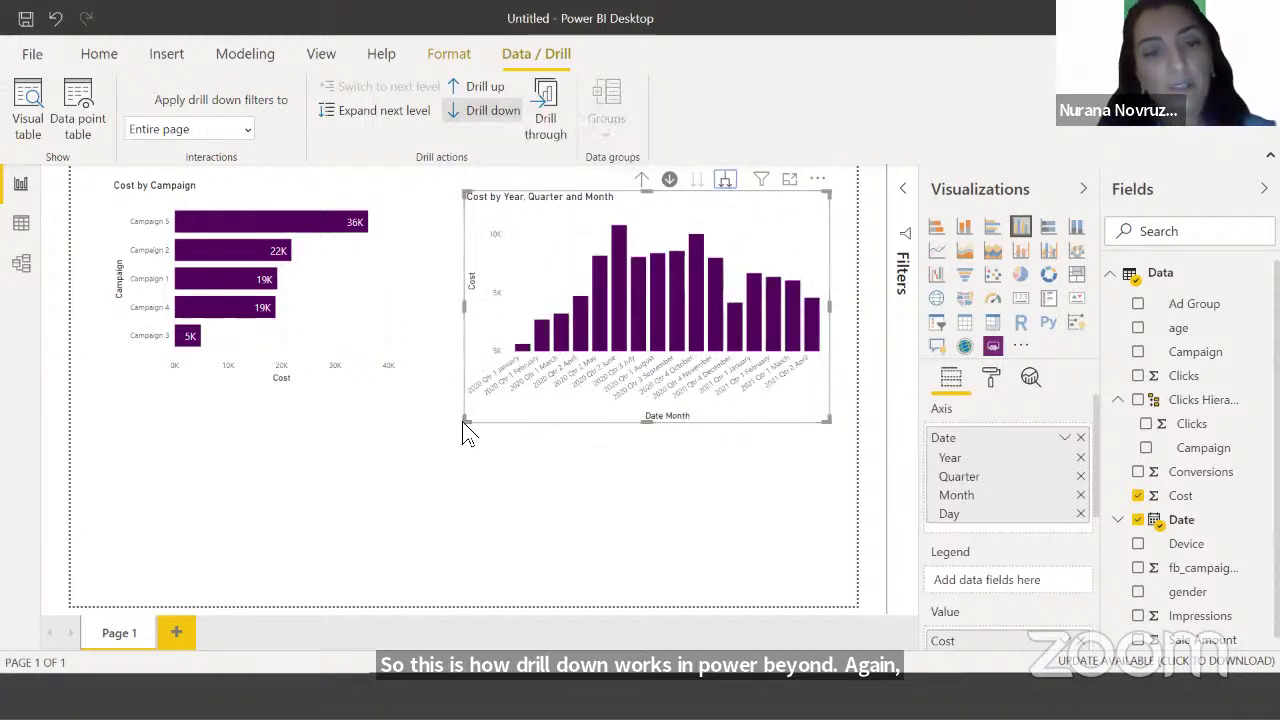
drag(463, 421, 412, 431)
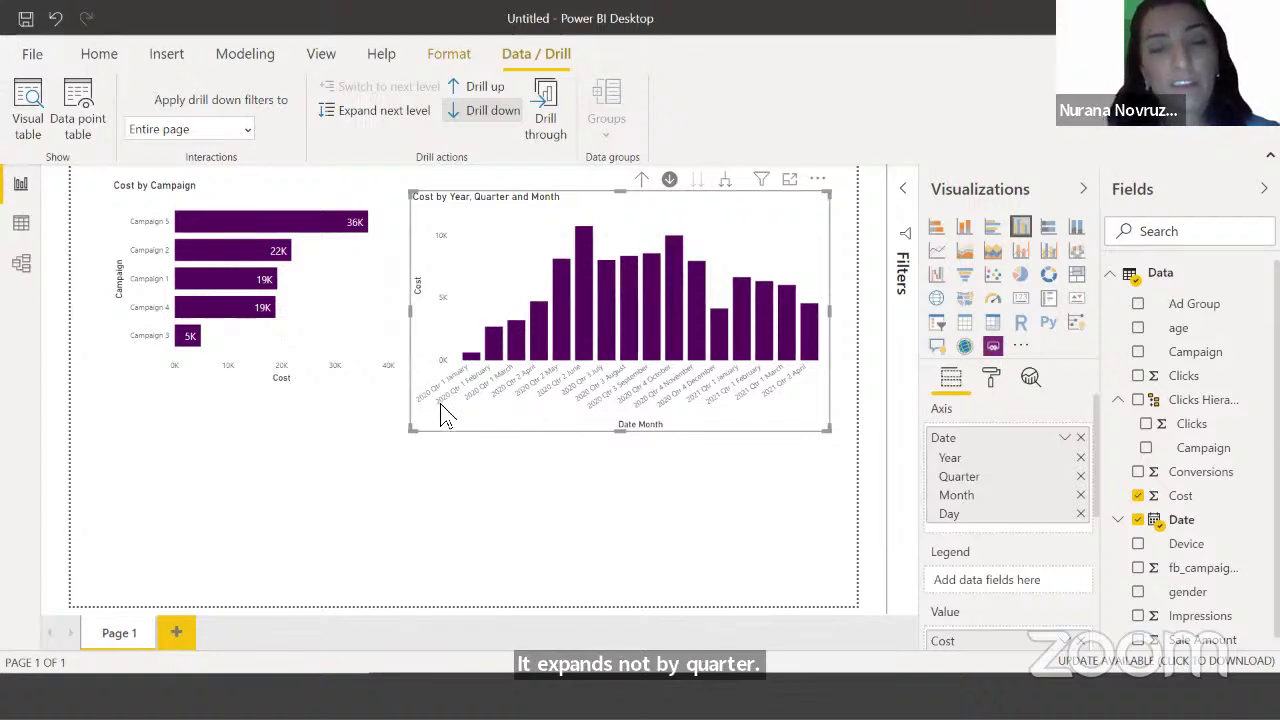
click(728, 182)
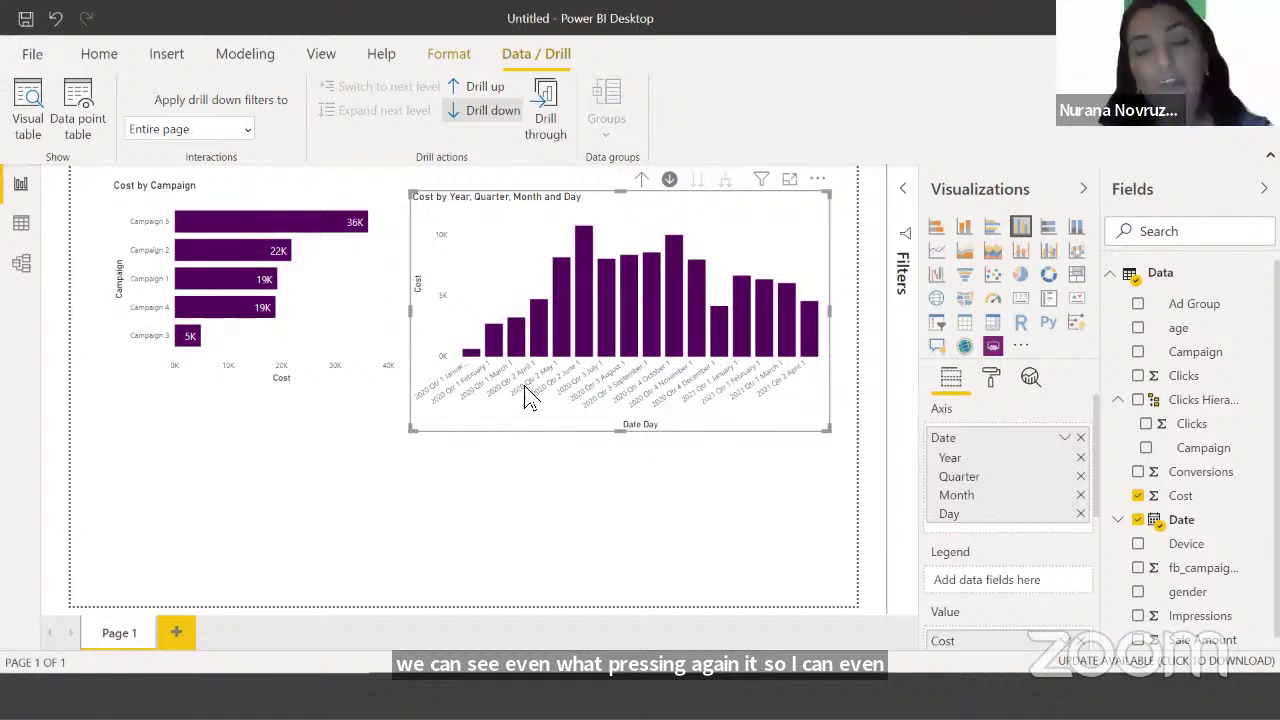
Drill the chart back up to the year and quarter level
click(642, 182)
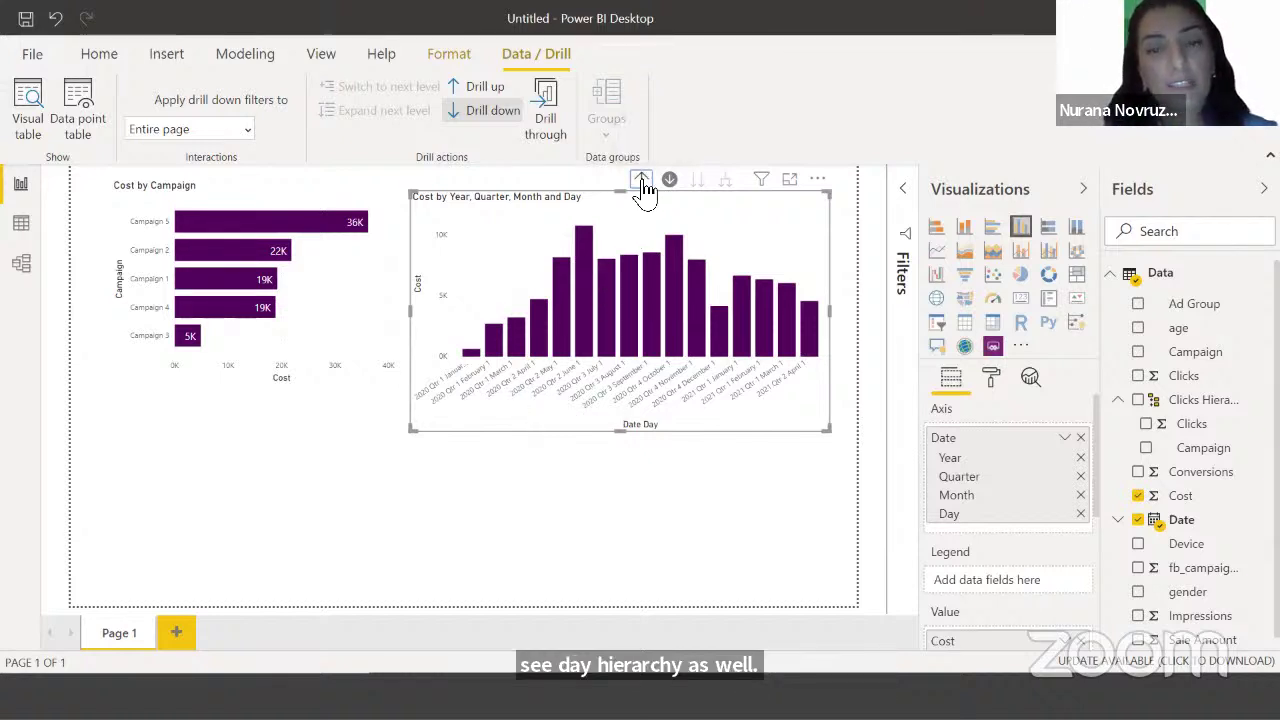
click(642, 182)
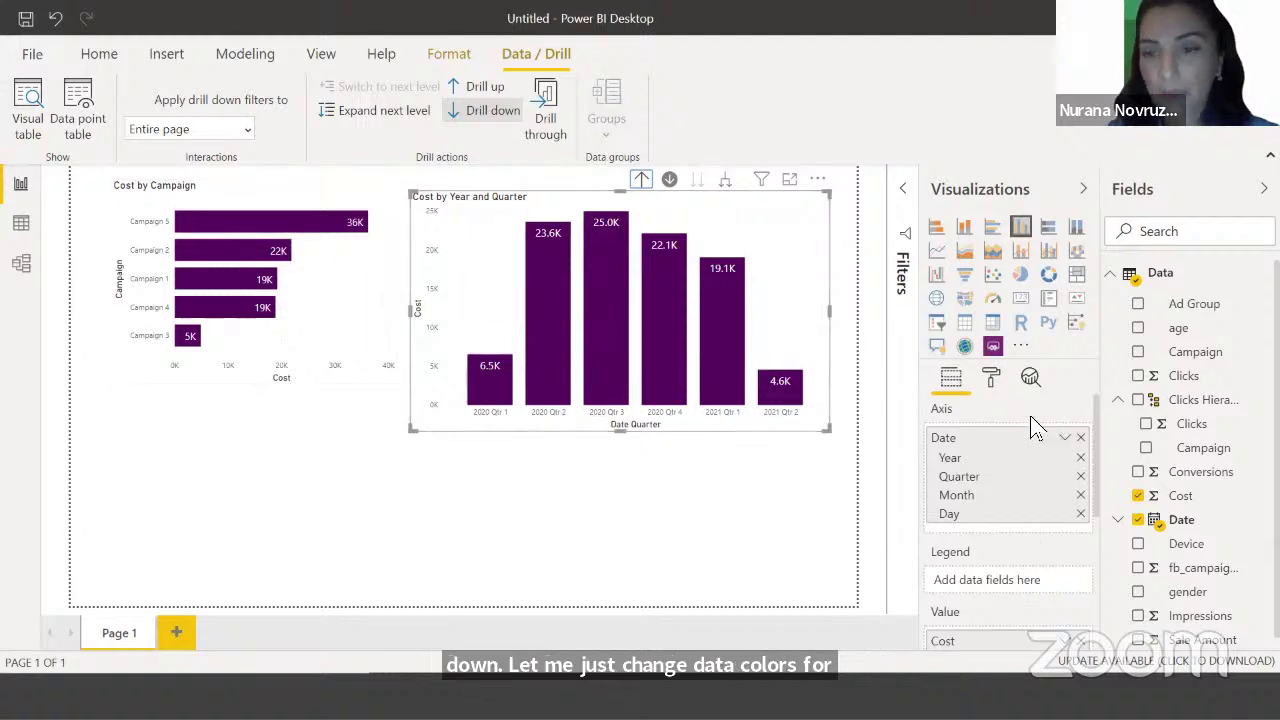
Change the default data color of the Cost by Year and Quarter columns to a blue theme color
click(988, 377)
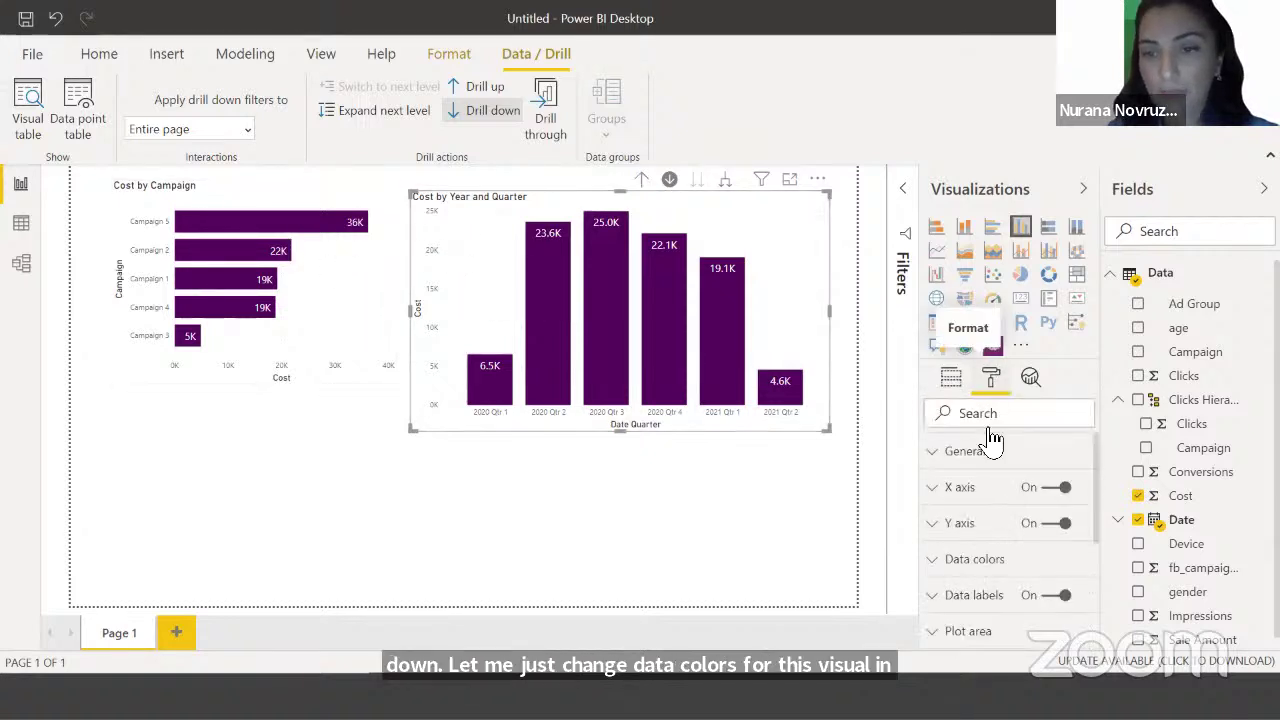
click(940, 565)
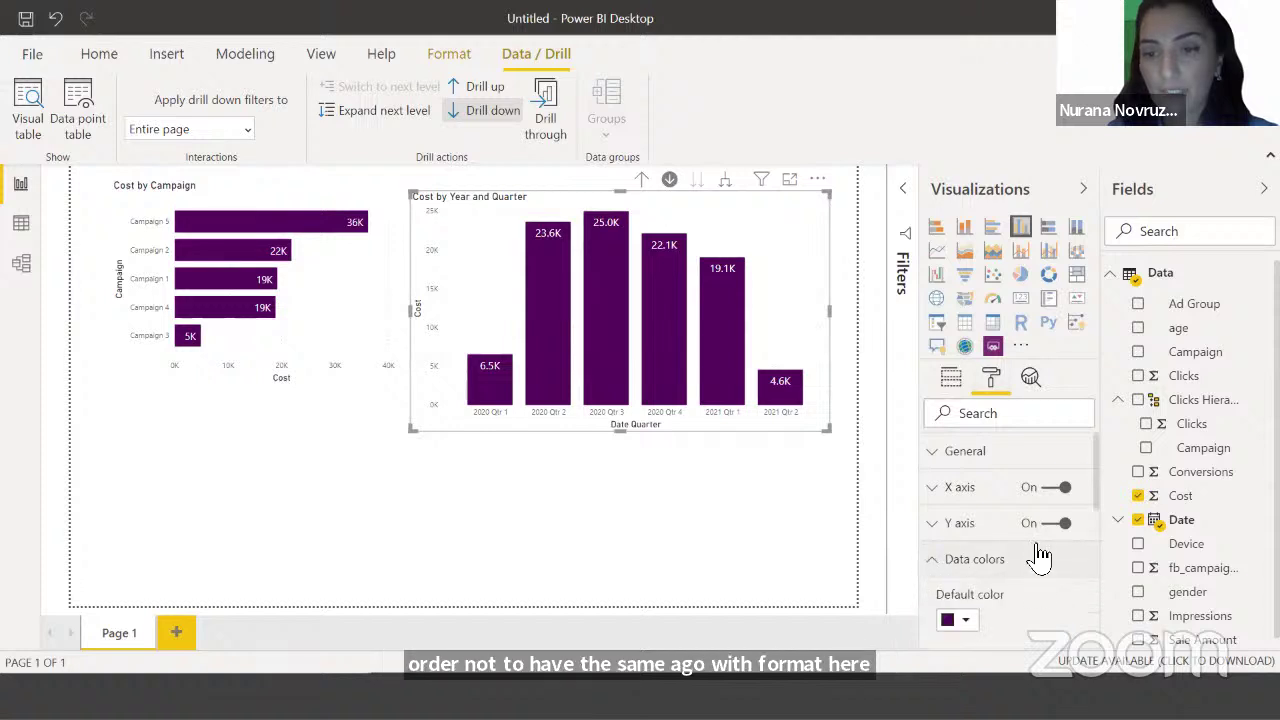
click(985, 521)
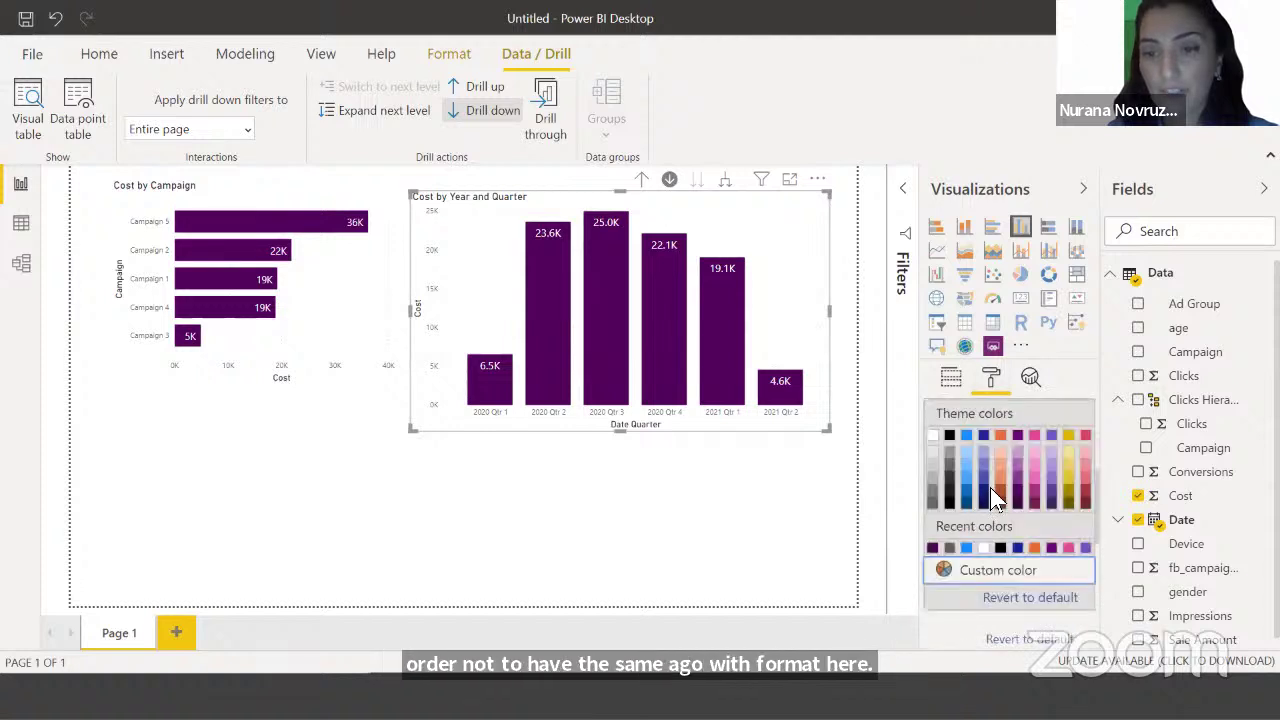
click(987, 488)
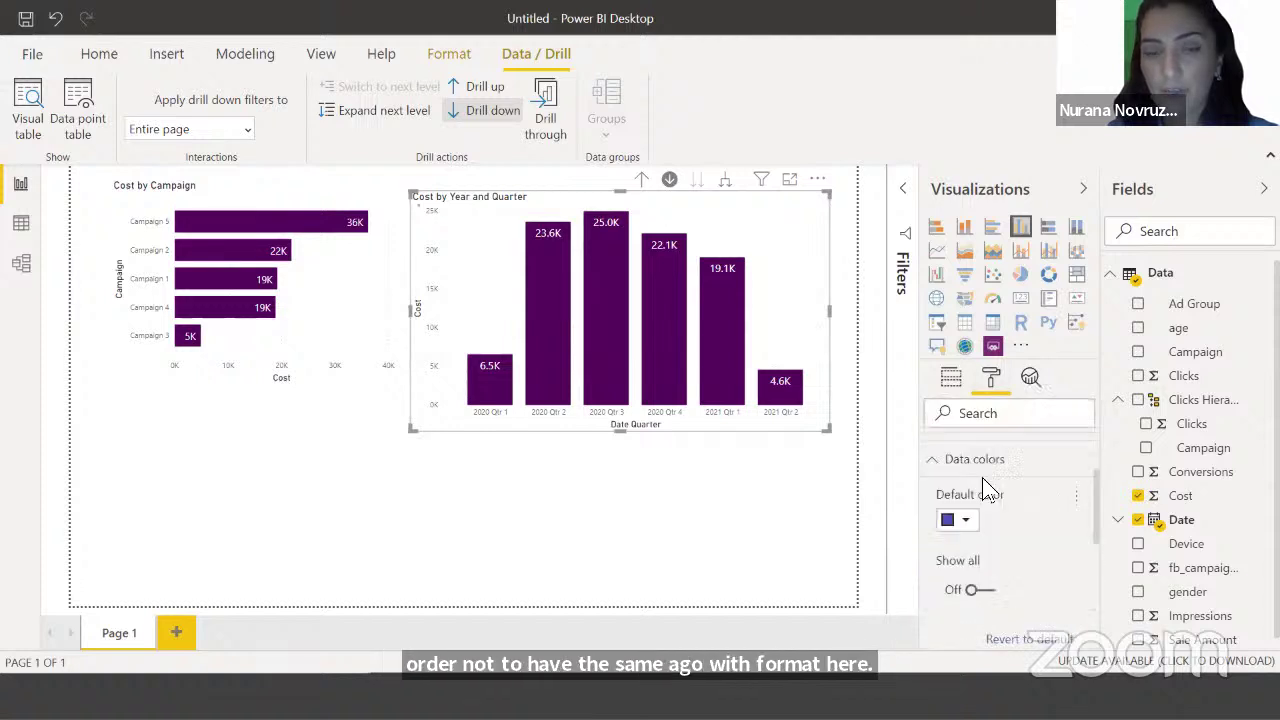
click(825, 434)
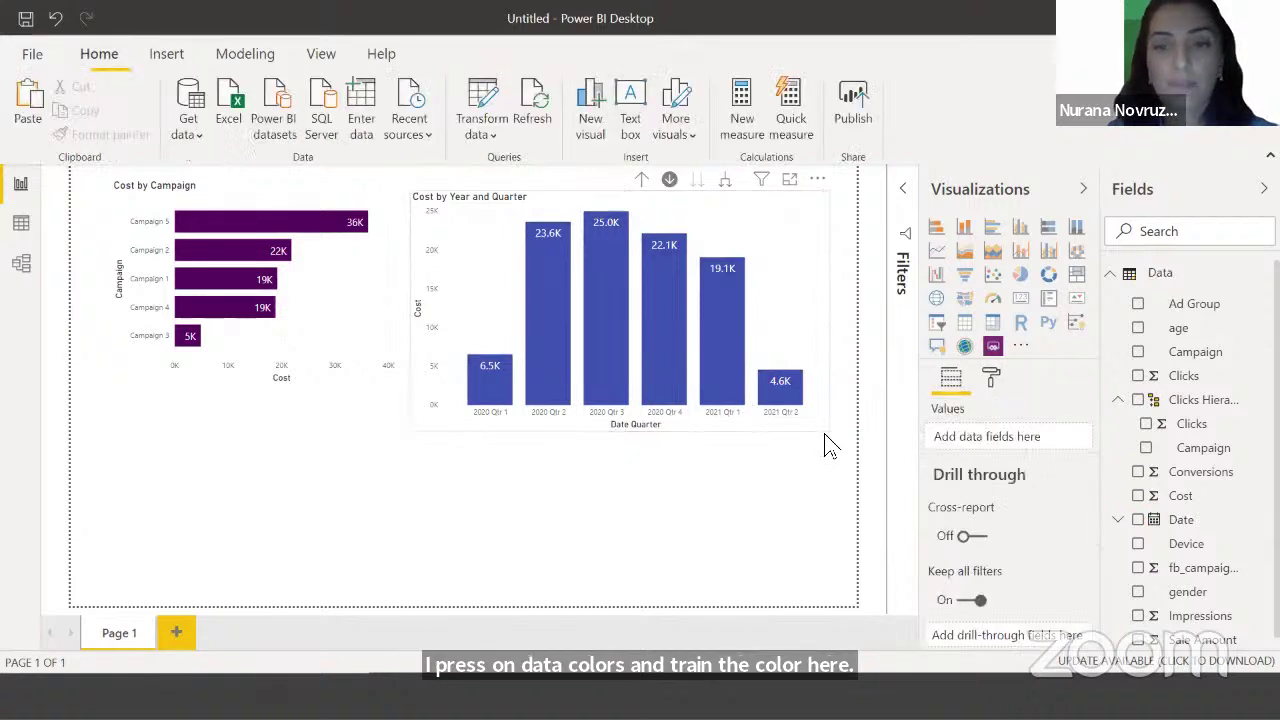
Shrink the Cost by Year and Quarter chart and align its top edge with the Cost by Campaign chart
drag(832, 432, 788, 375)
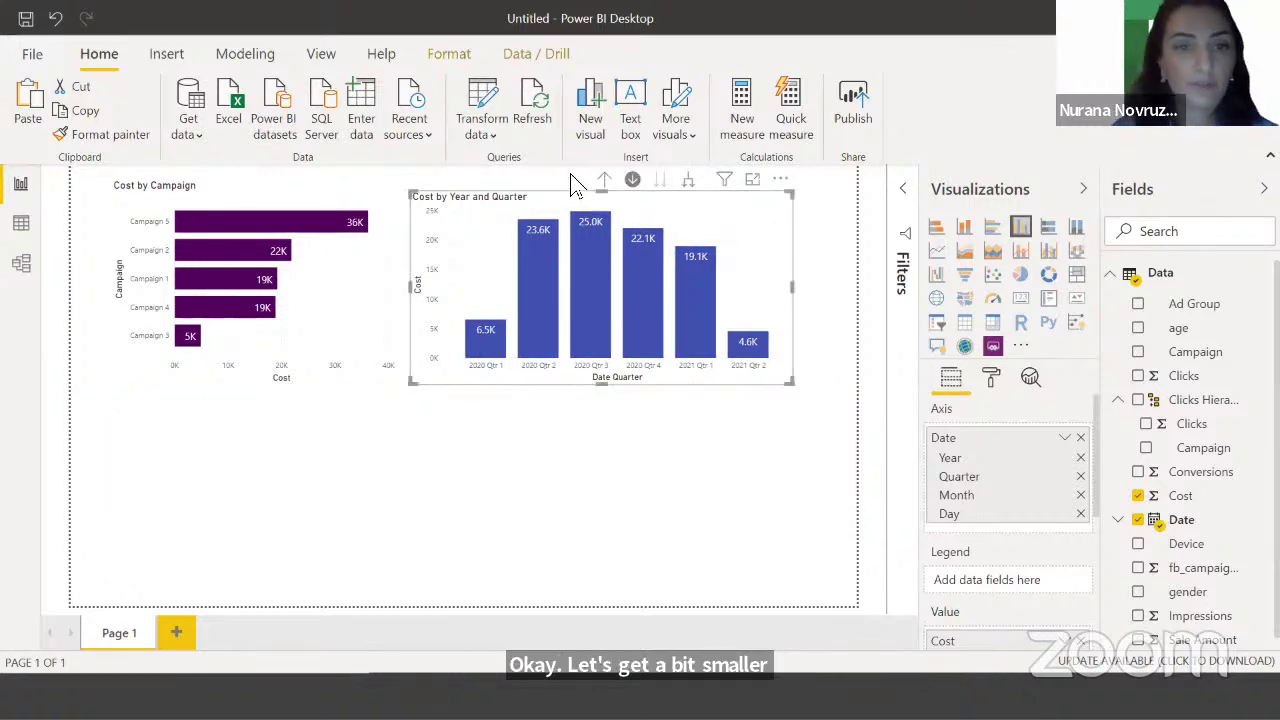
drag(557, 197, 556, 186)
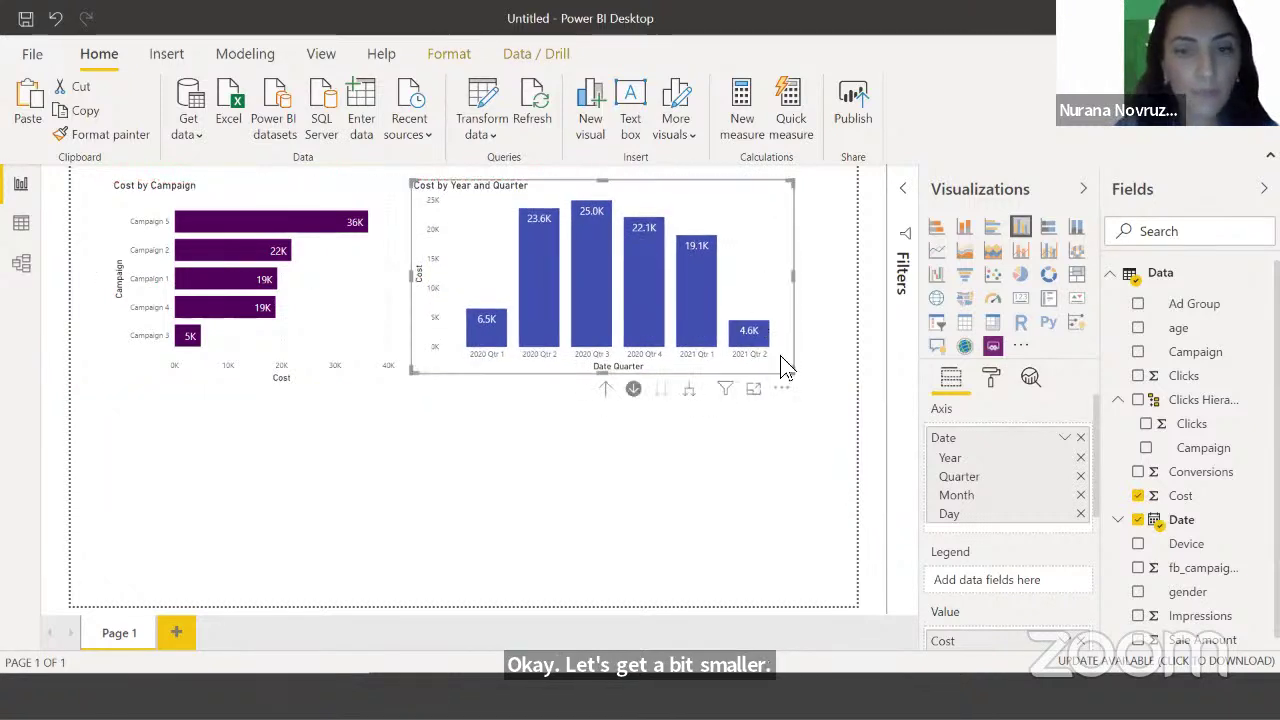
drag(781, 370, 775, 371)
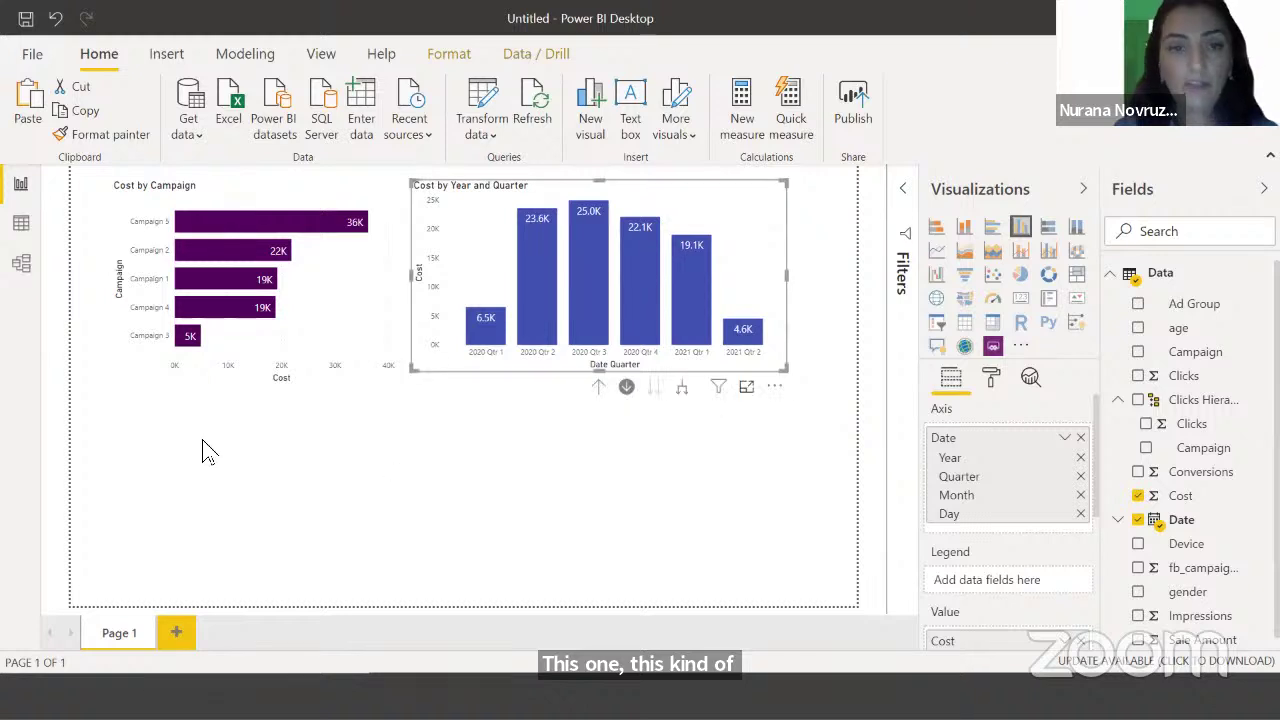
click(301, 406)
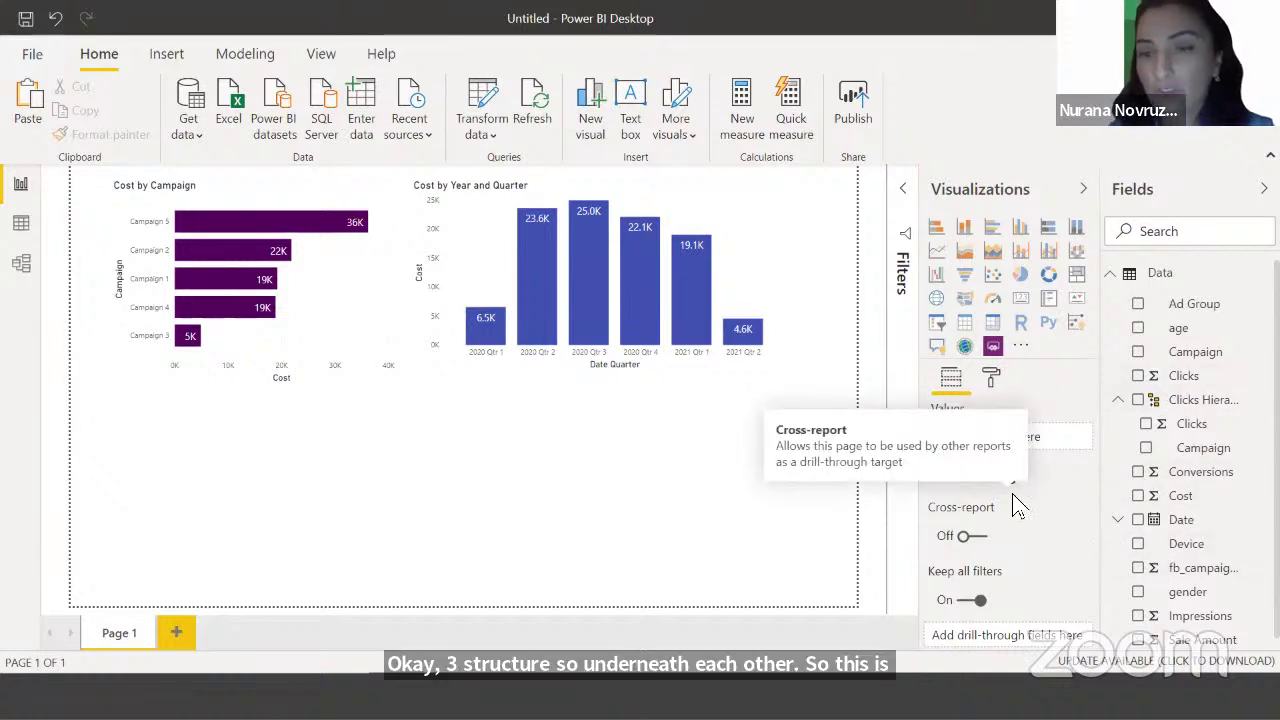
Create a new hierarchy from the Device field
scroll(1180, 435, down, 1)
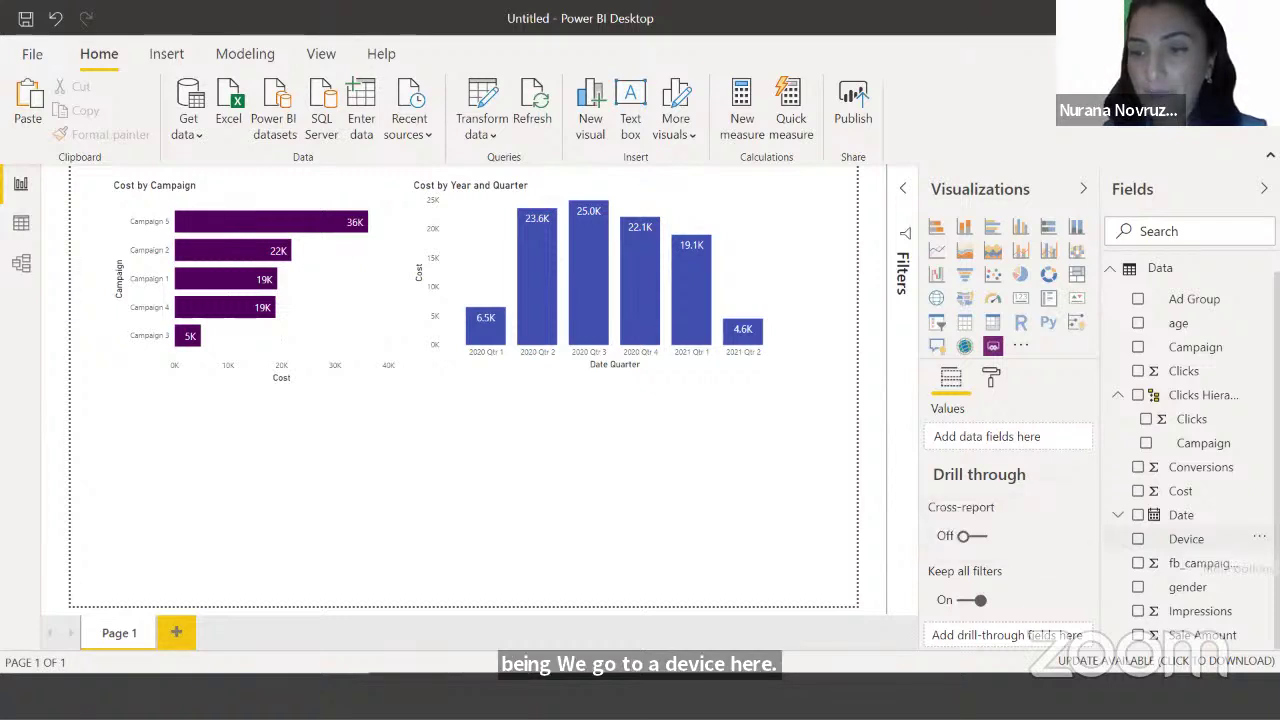
click(1259, 537)
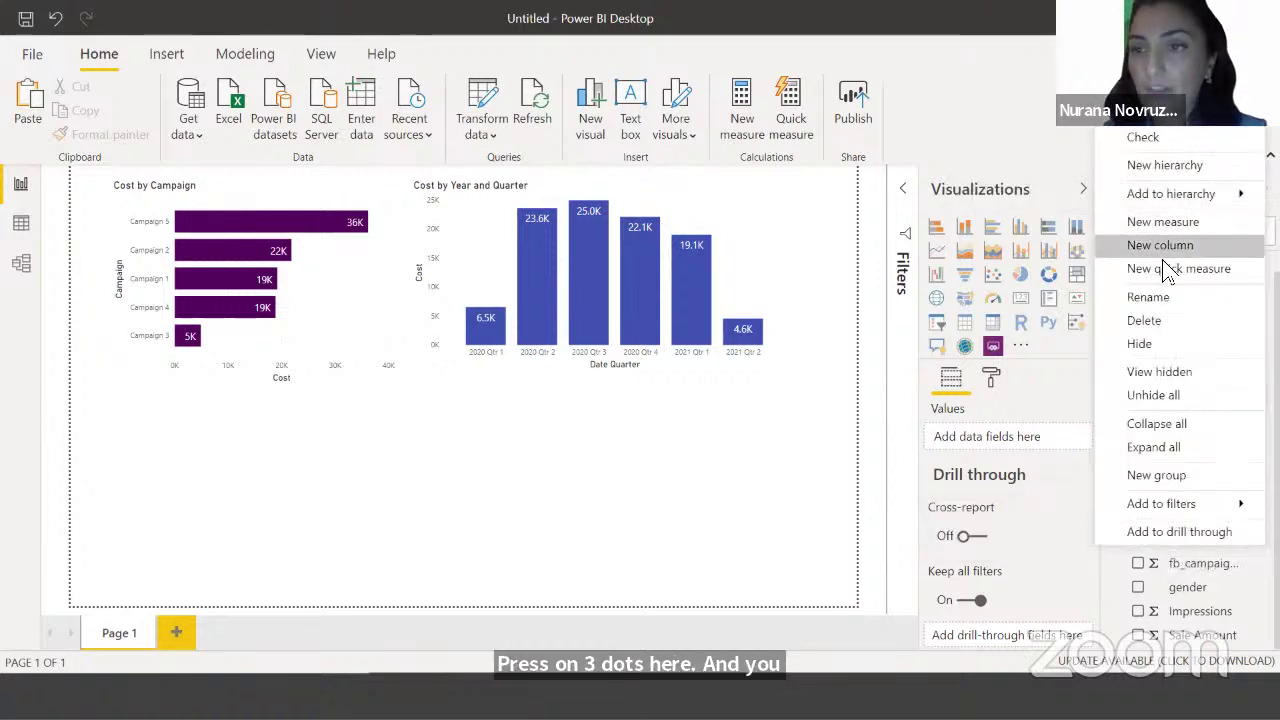
mouse_move(1186, 199)
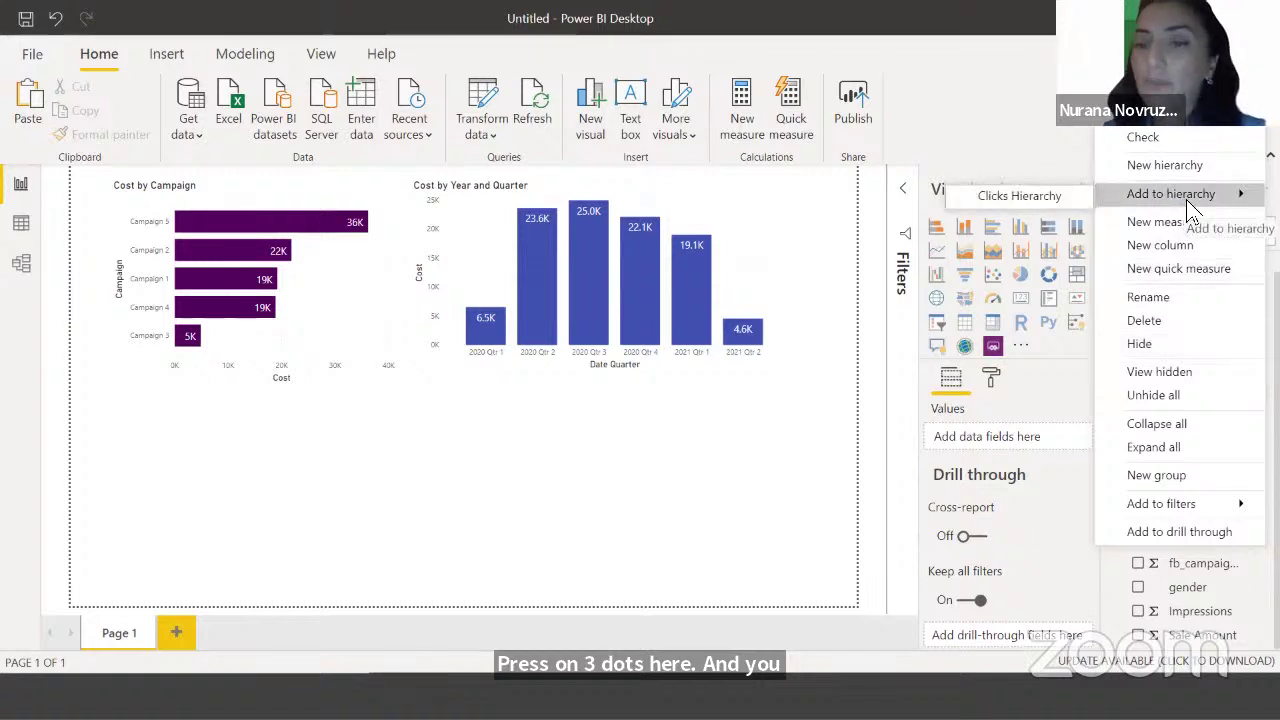
click(772, 533)
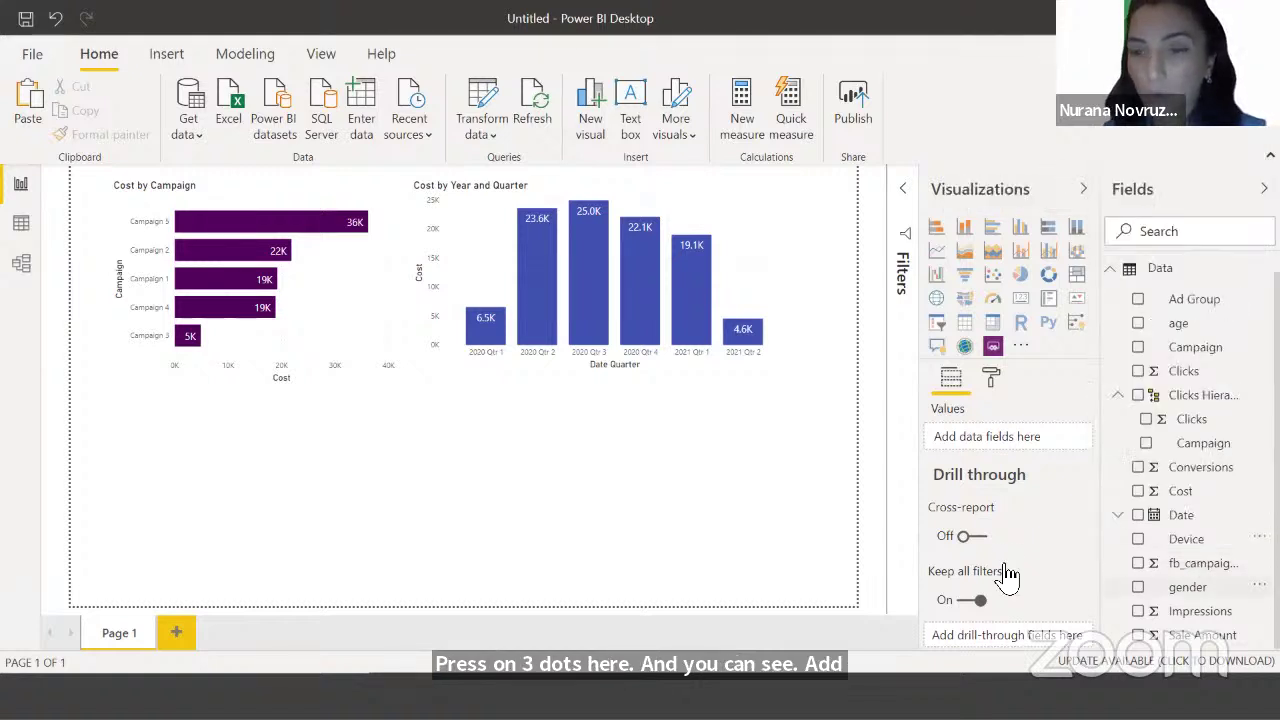
right_click(1182, 539)
mouse_move(1120, 195)
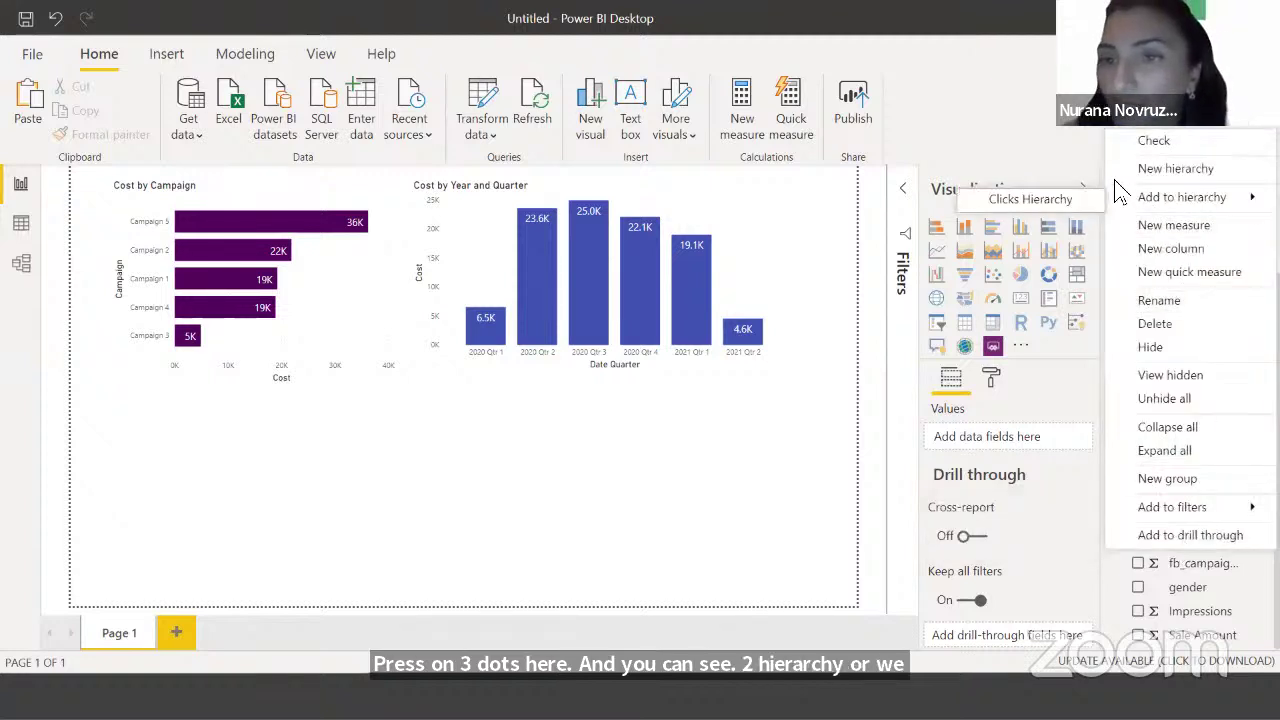
click(1168, 170)
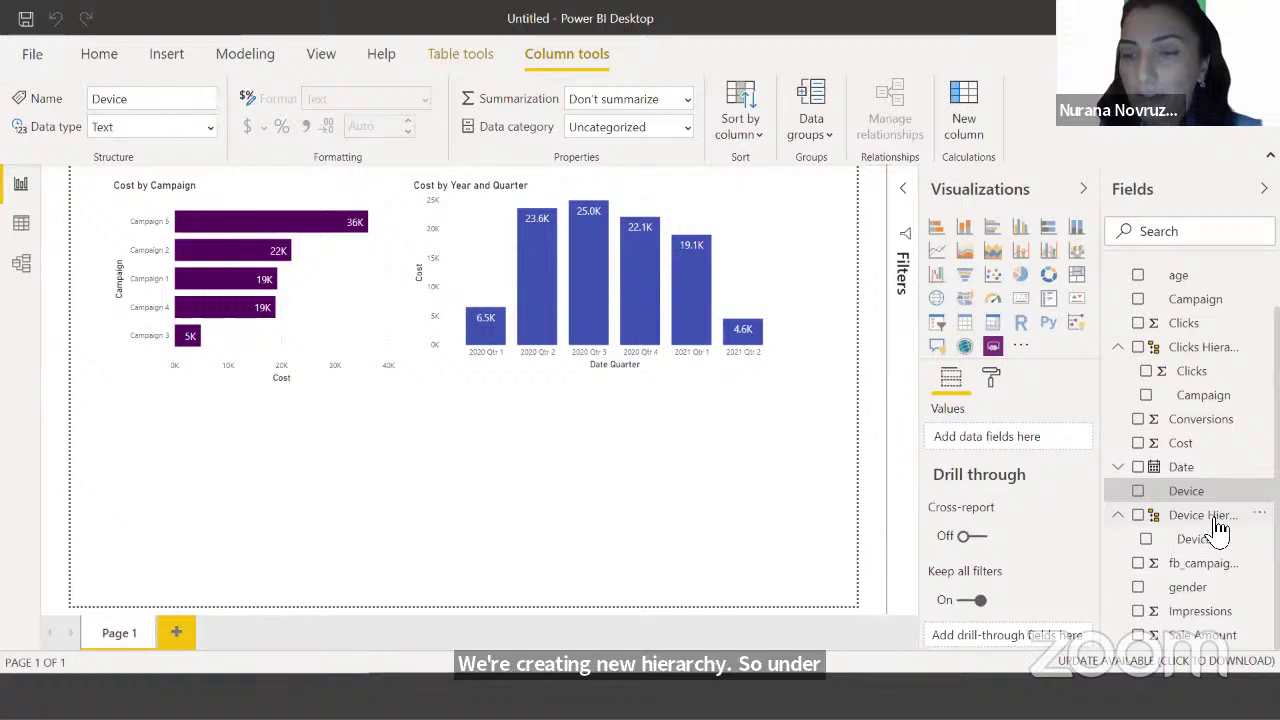
Try to add the Campaign level of the Clicks Hierarchy to the Device Hierarchy
click(1205, 538)
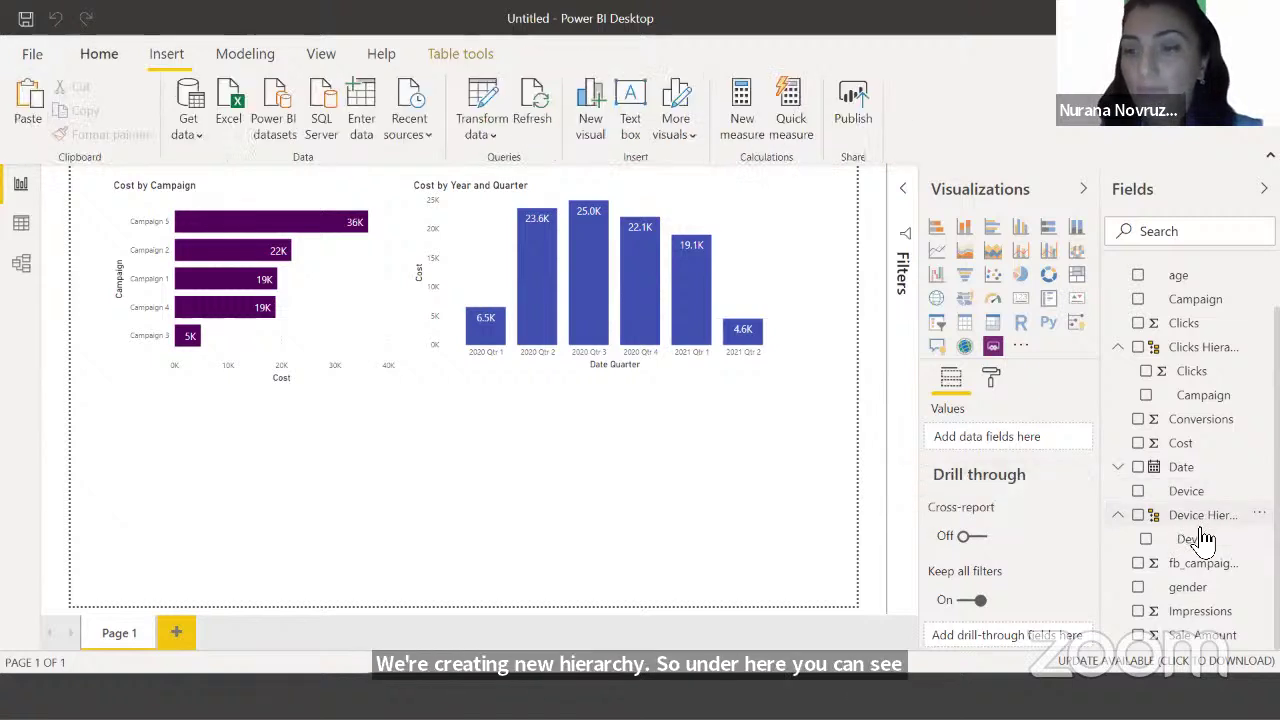
click(1201, 518)
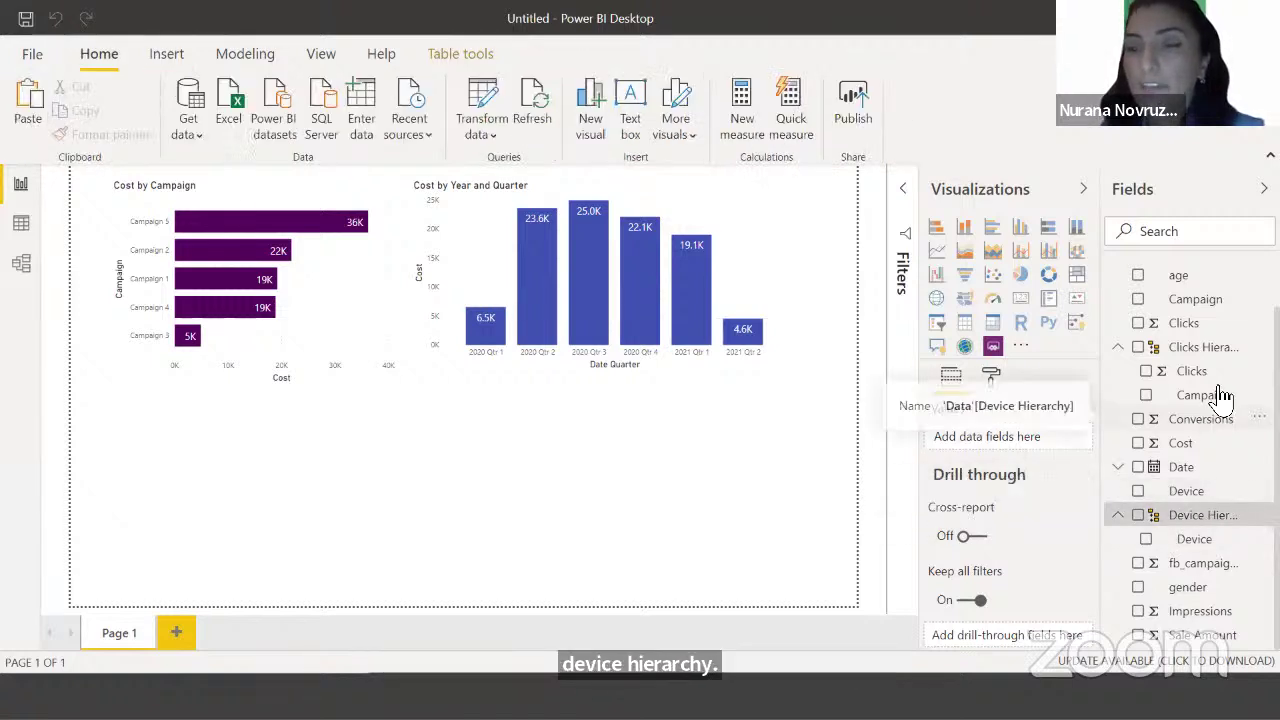
drag(1203, 401, 1203, 528)
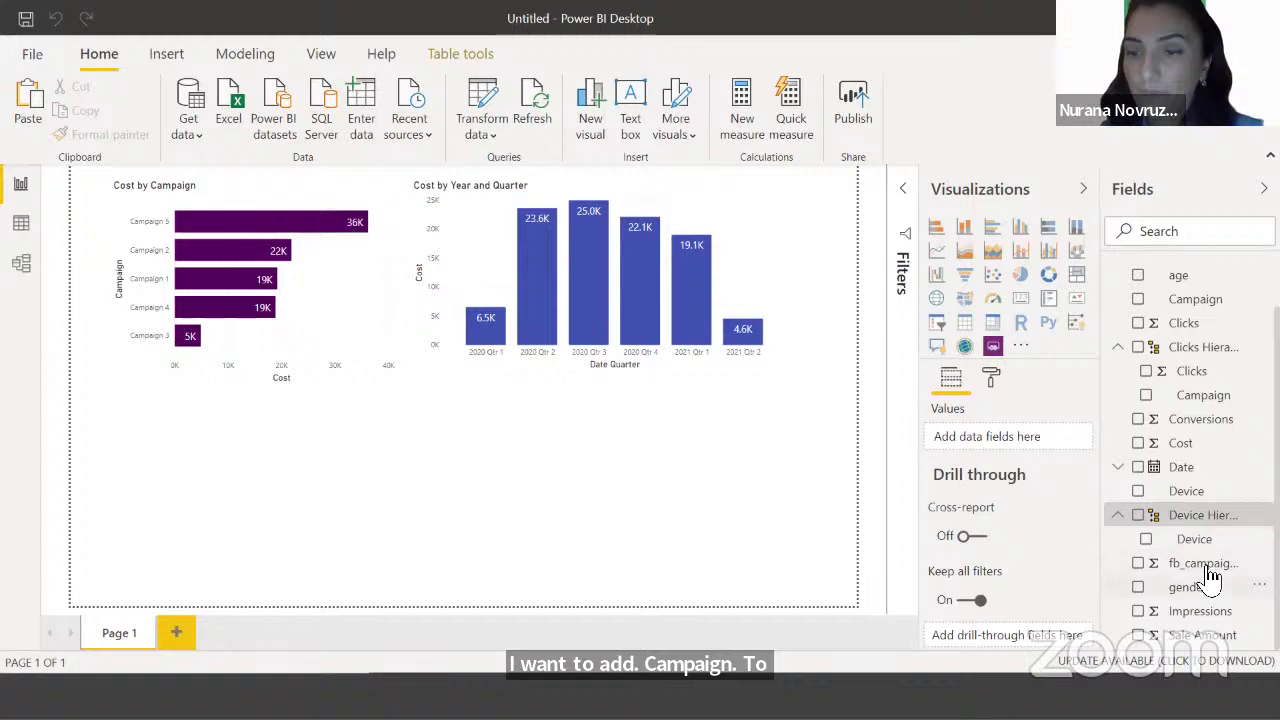
drag(1203, 403, 1200, 528)
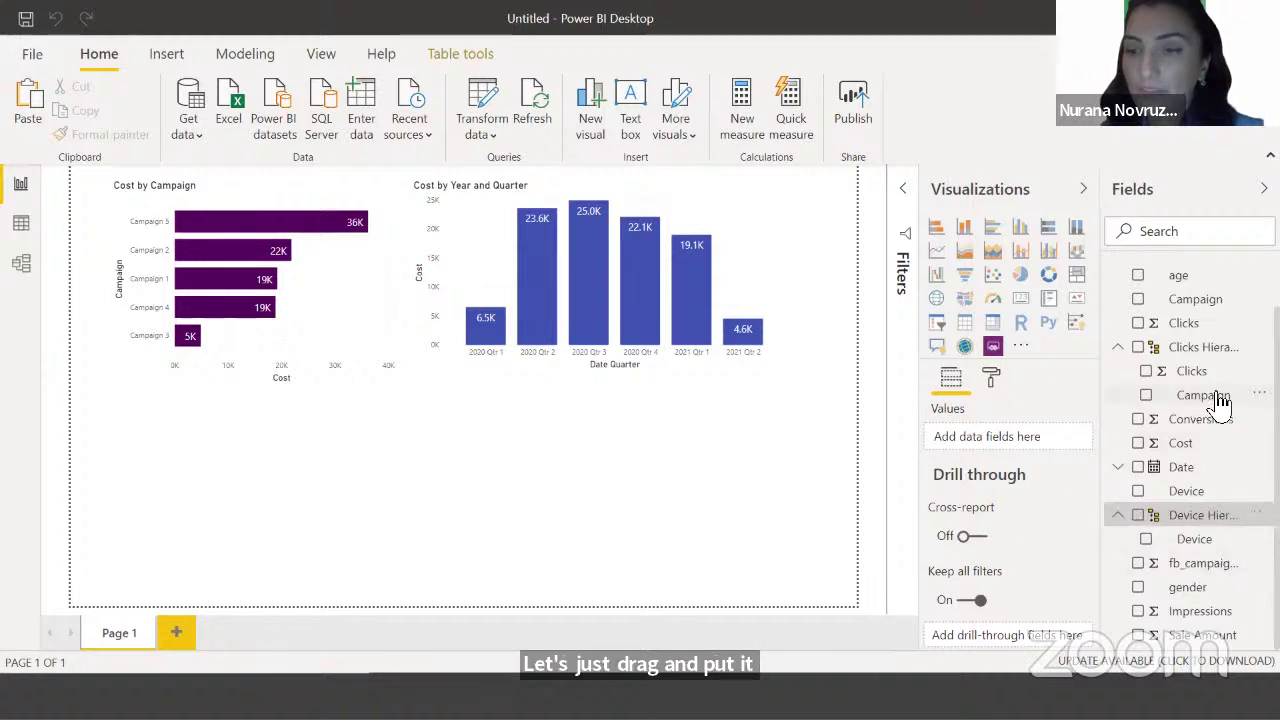
drag(1228, 404, 1217, 531)
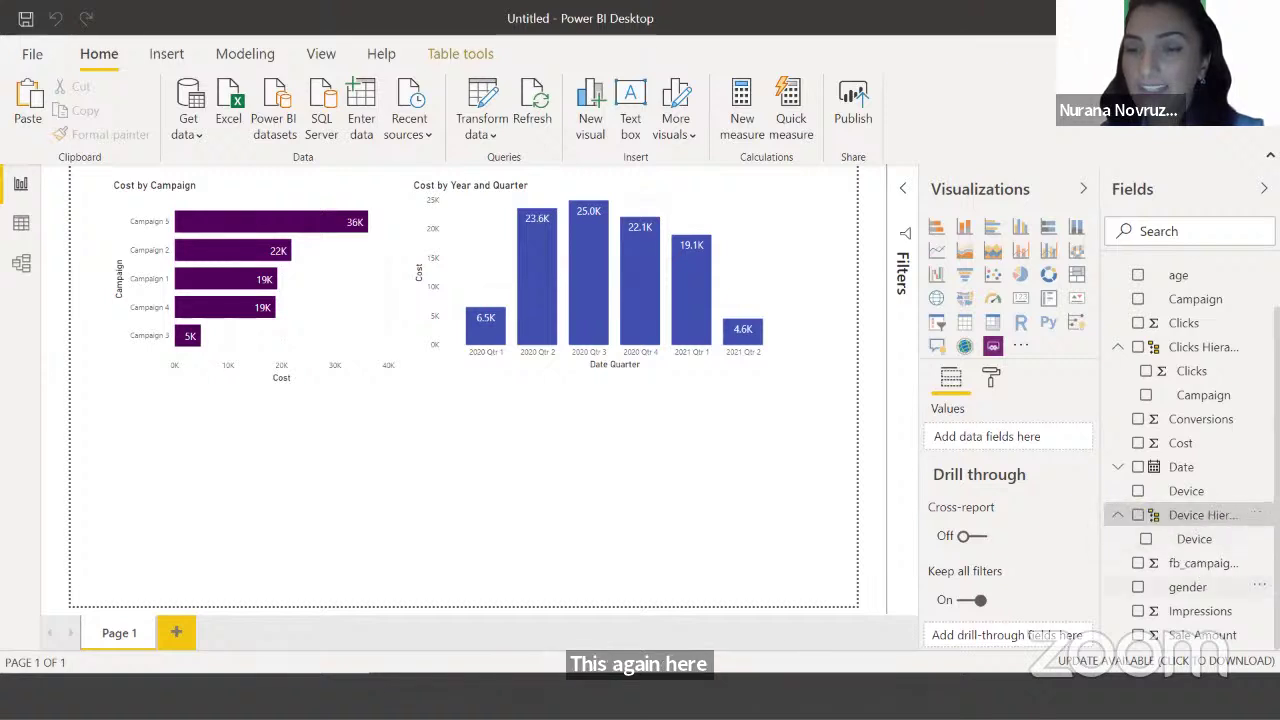
click(1117, 515)
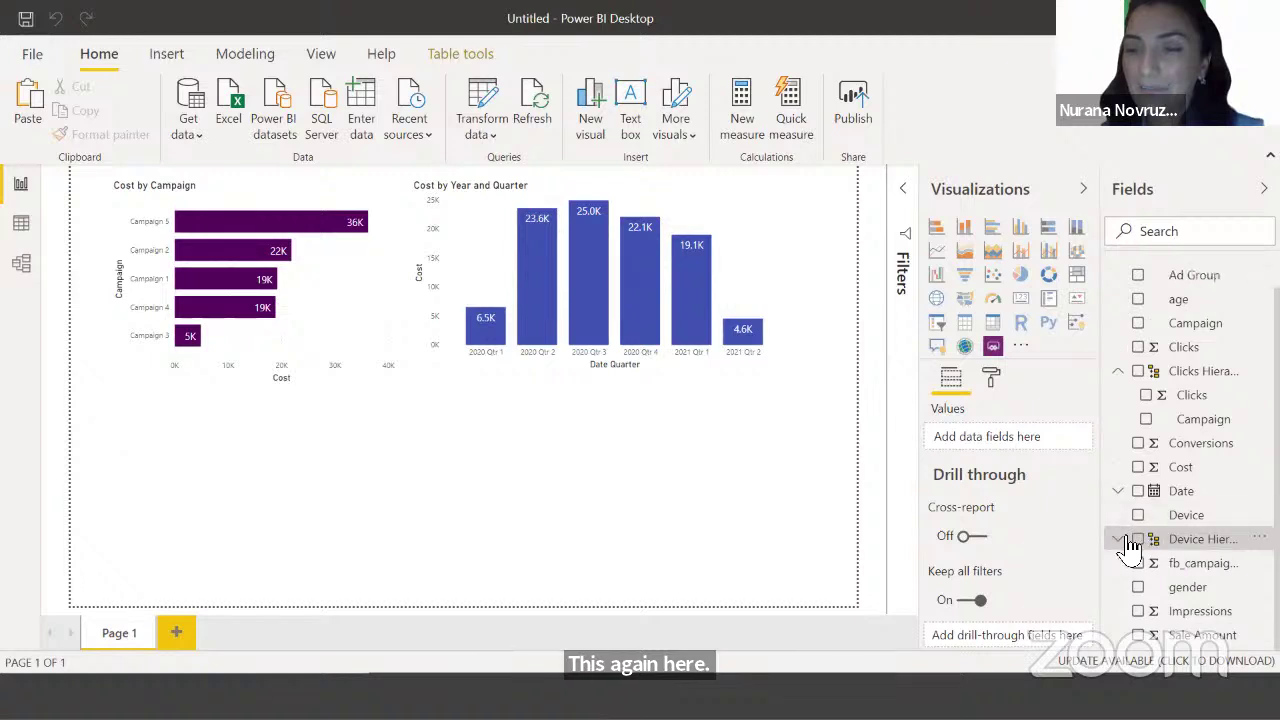
click(1120, 541)
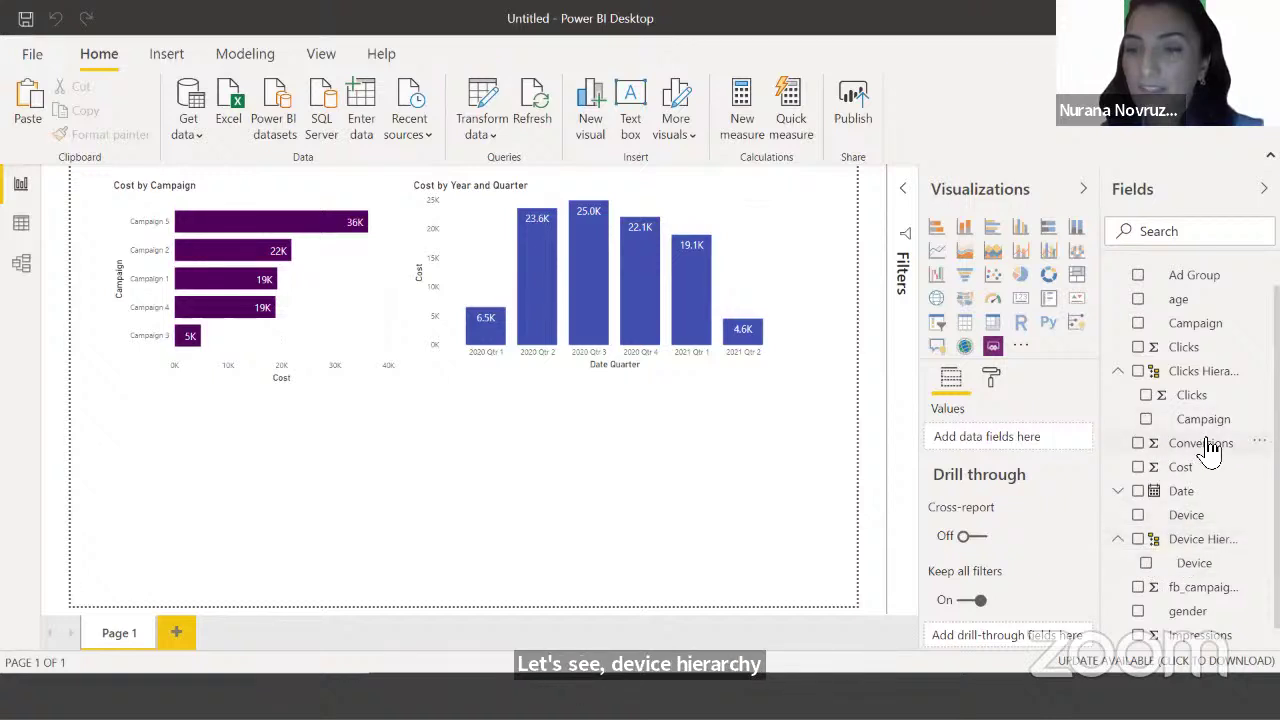
drag(1213, 428, 1230, 565)
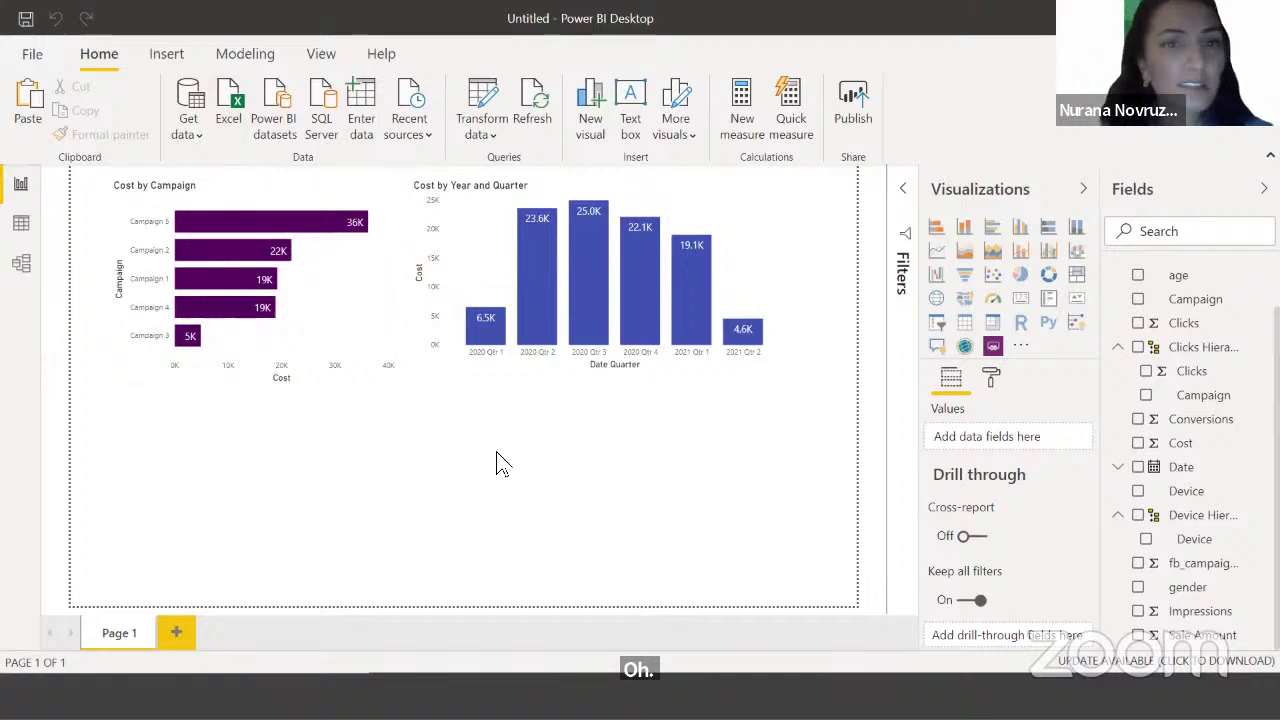
Delete the Device Hierarchy from the Data table
right_click(1192, 516)
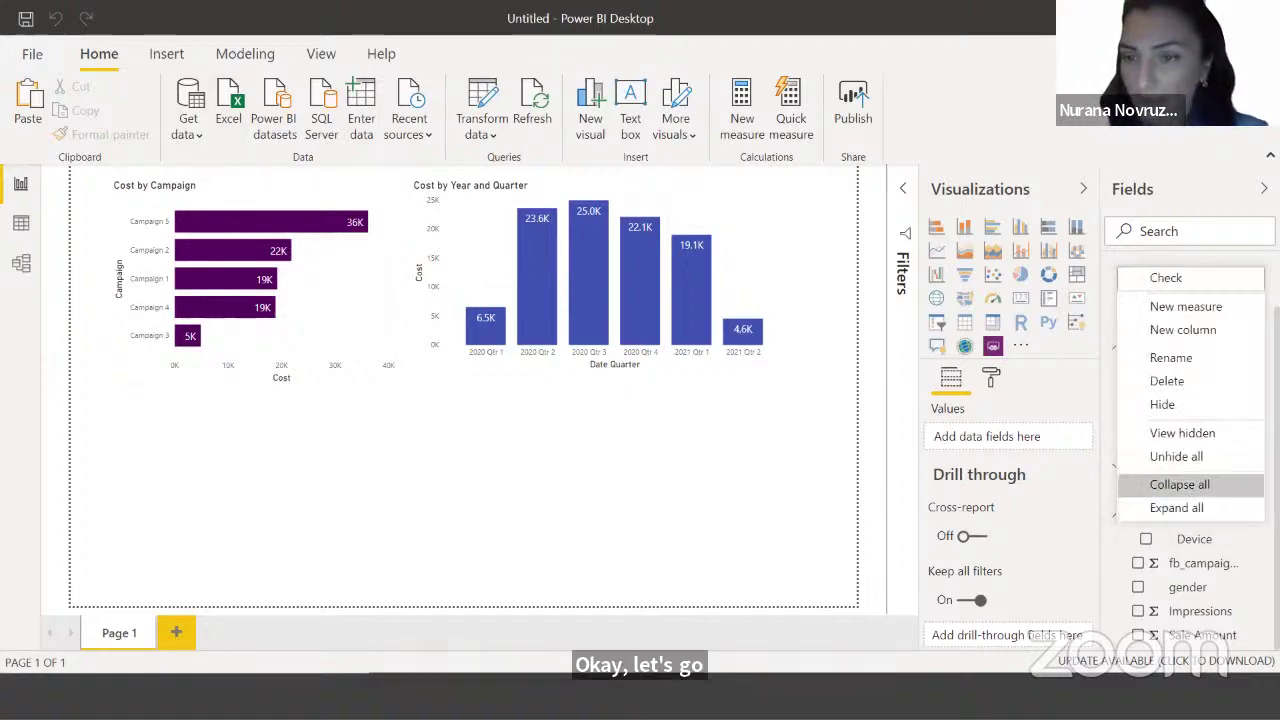
click(1183, 382)
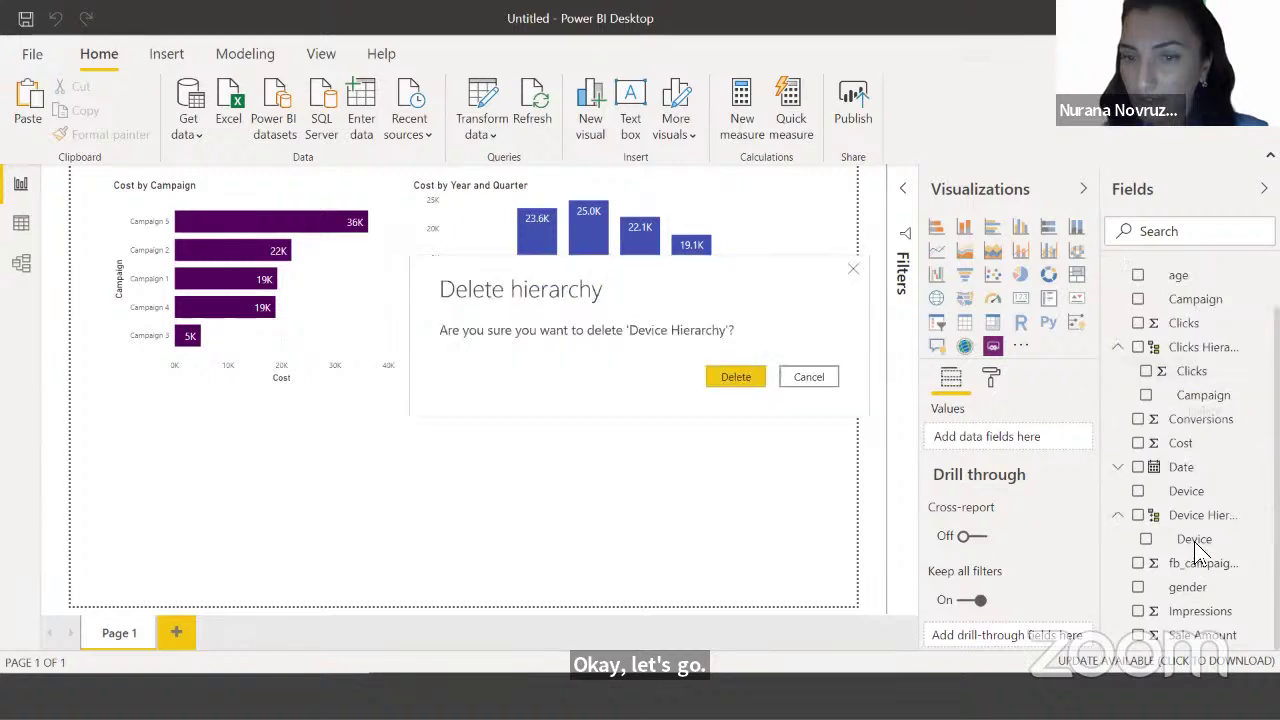
click(734, 377)
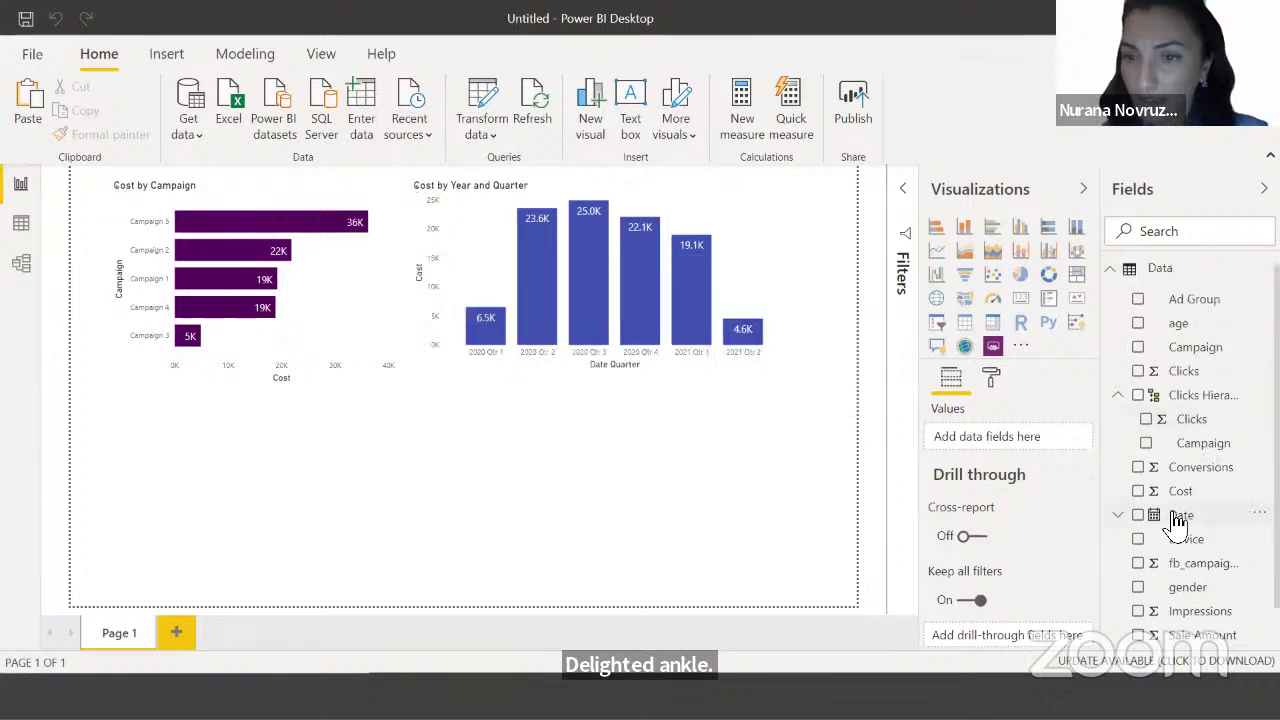
right_click(1189, 447)
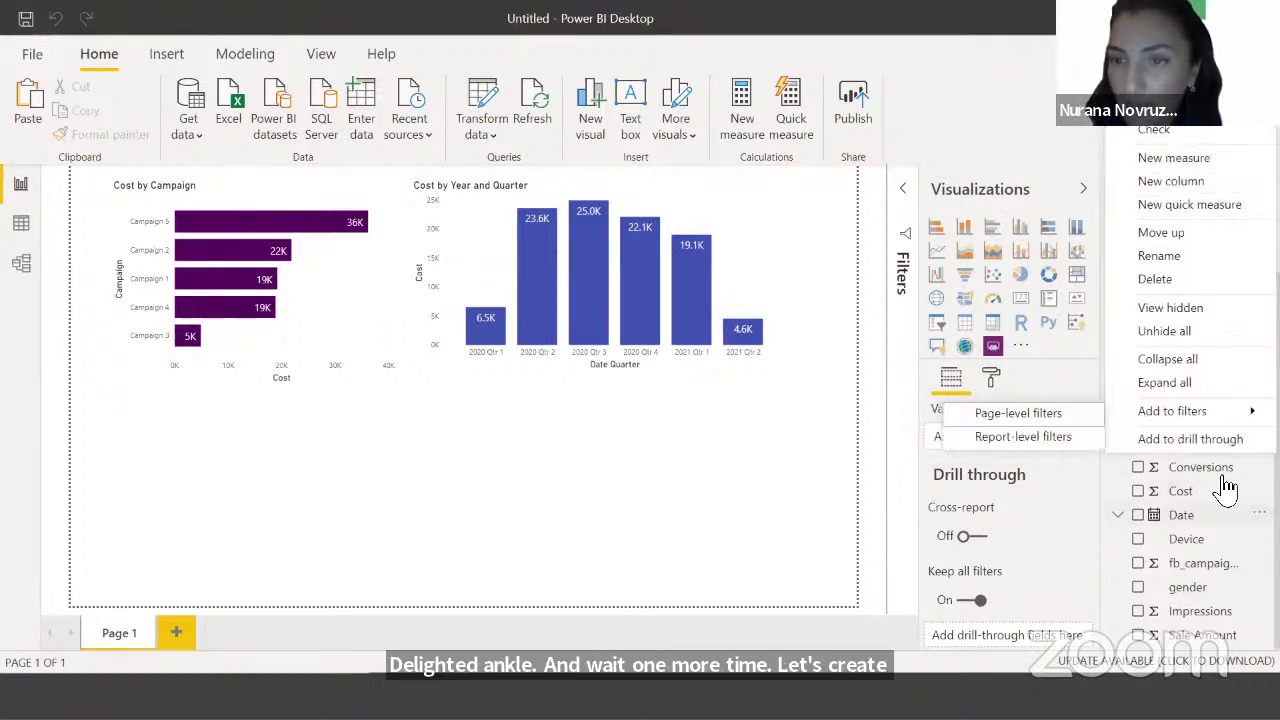
click(1190, 485)
click(1195, 467)
click(1199, 445)
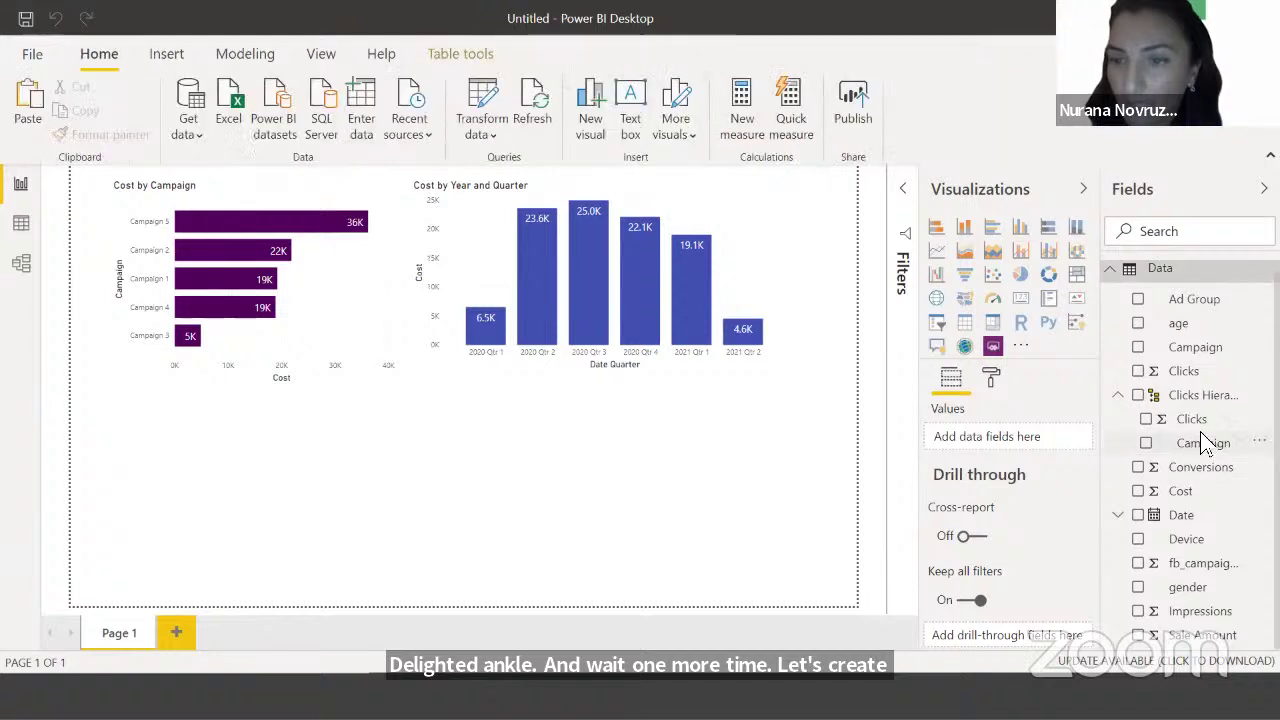
right_click(1200, 440)
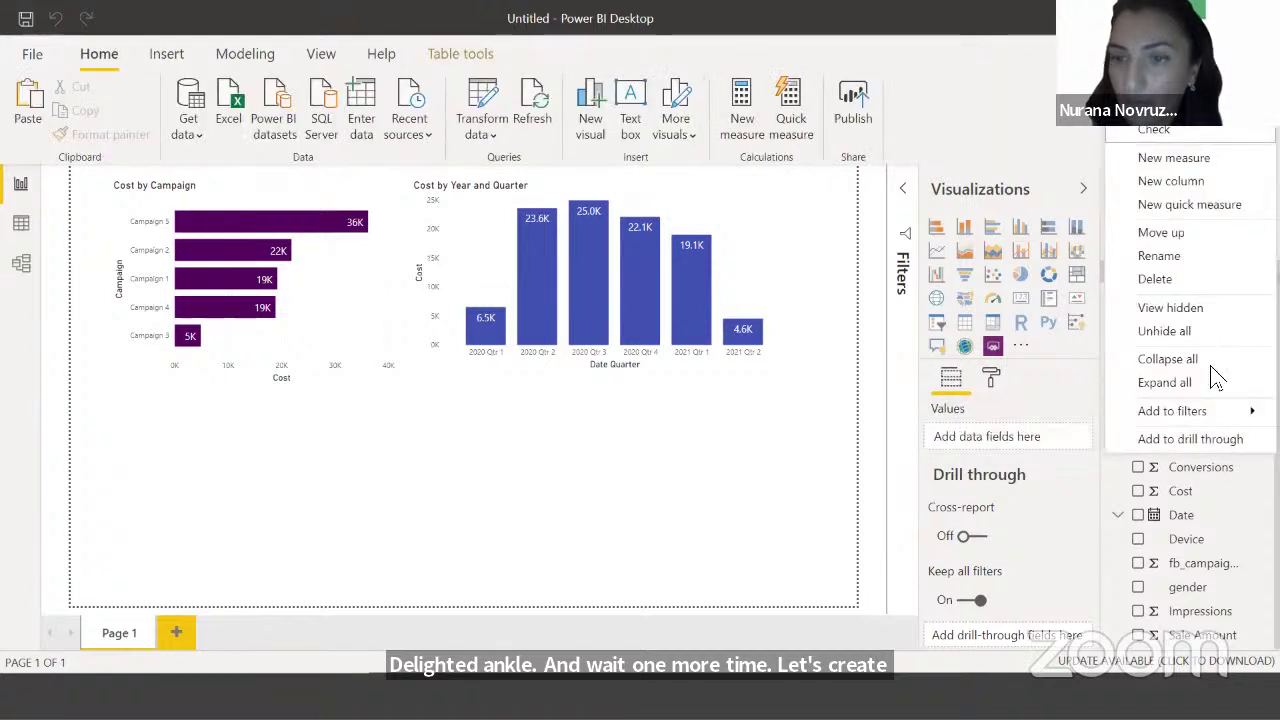
click(1194, 484)
click(1200, 470)
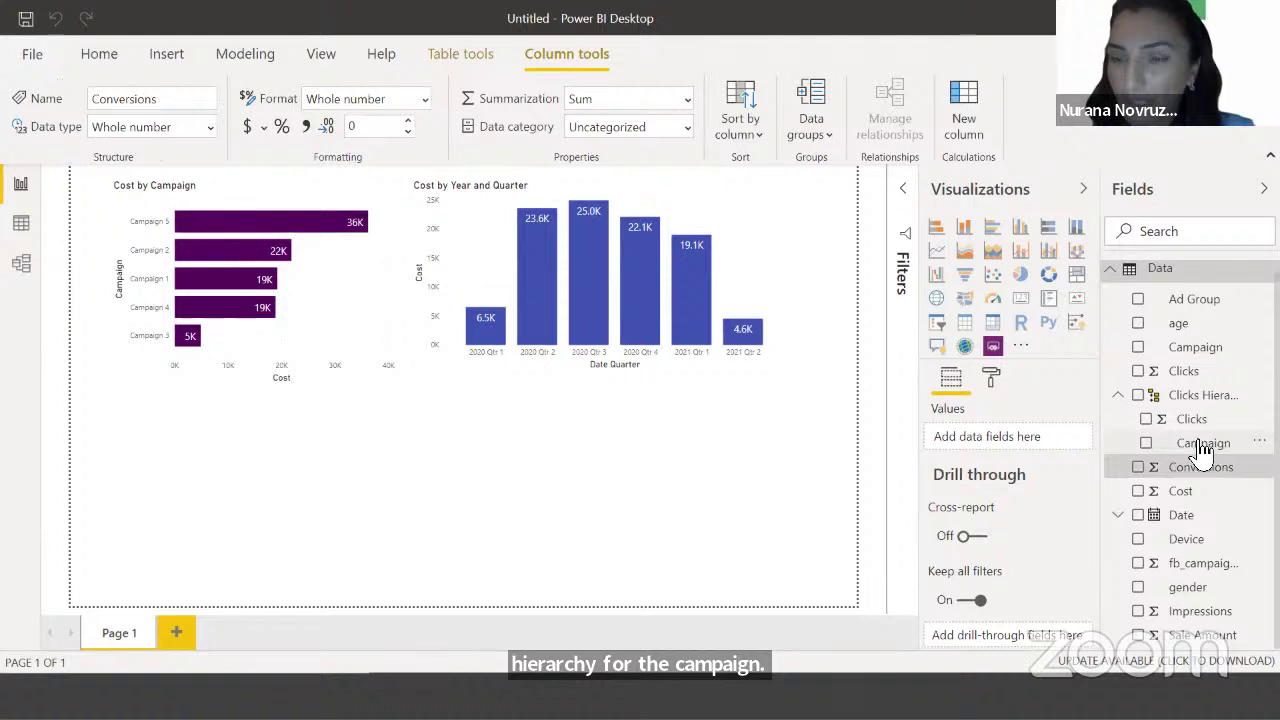
click(1203, 450)
Delete the Clicks Hierarchy from the Data table
right_click(1200, 396)
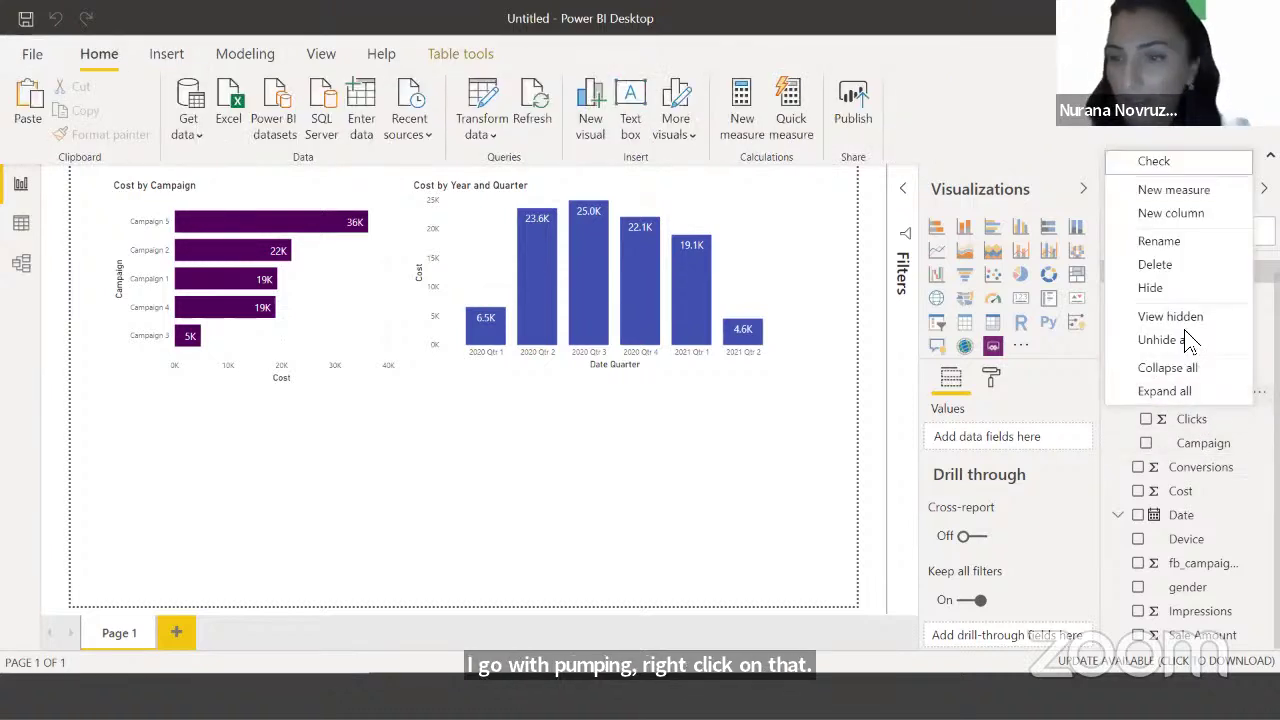
click(1158, 264)
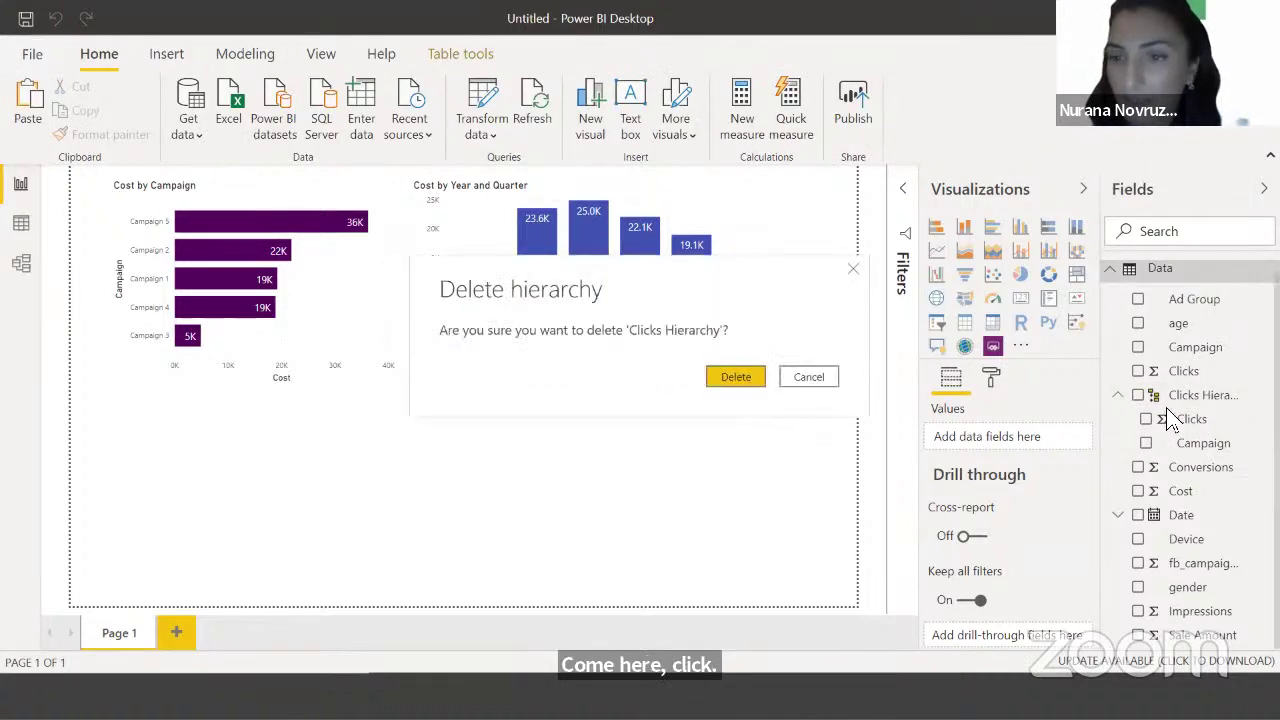
click(736, 377)
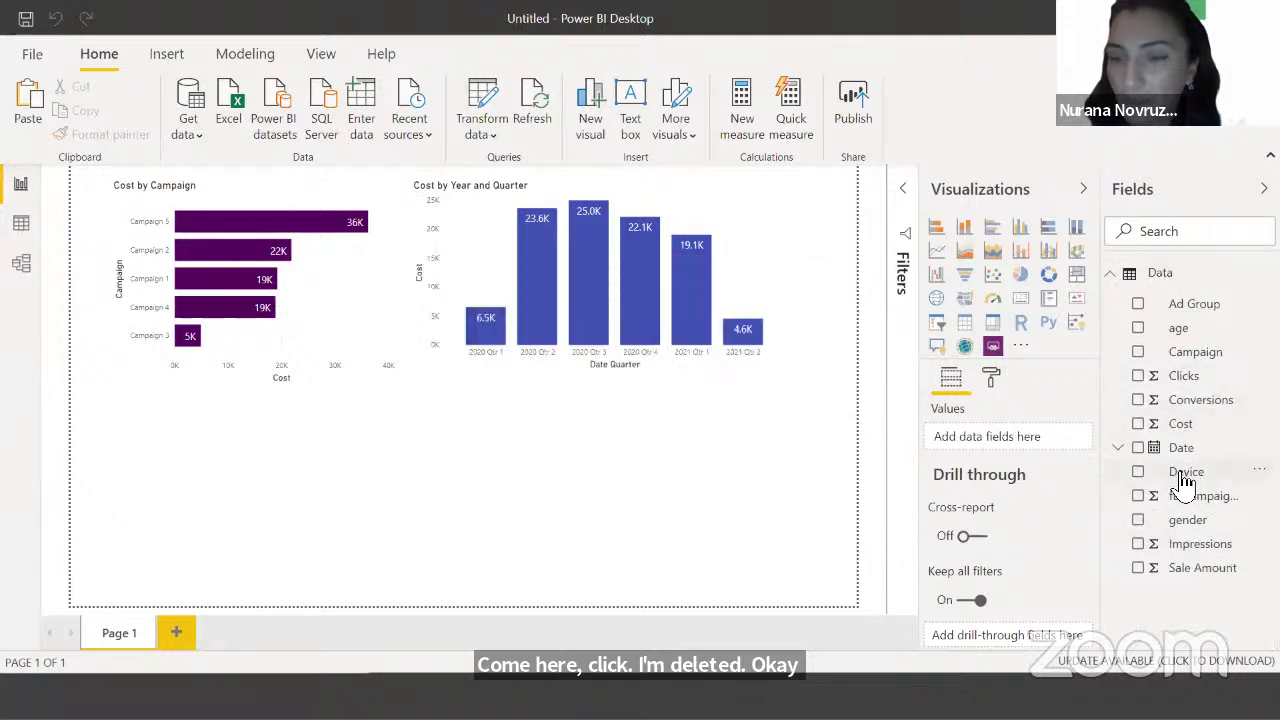
Create a new hierarchy from the Campaign field and add Ad Group as its second level
click(1186, 356)
right_click(1180, 352)
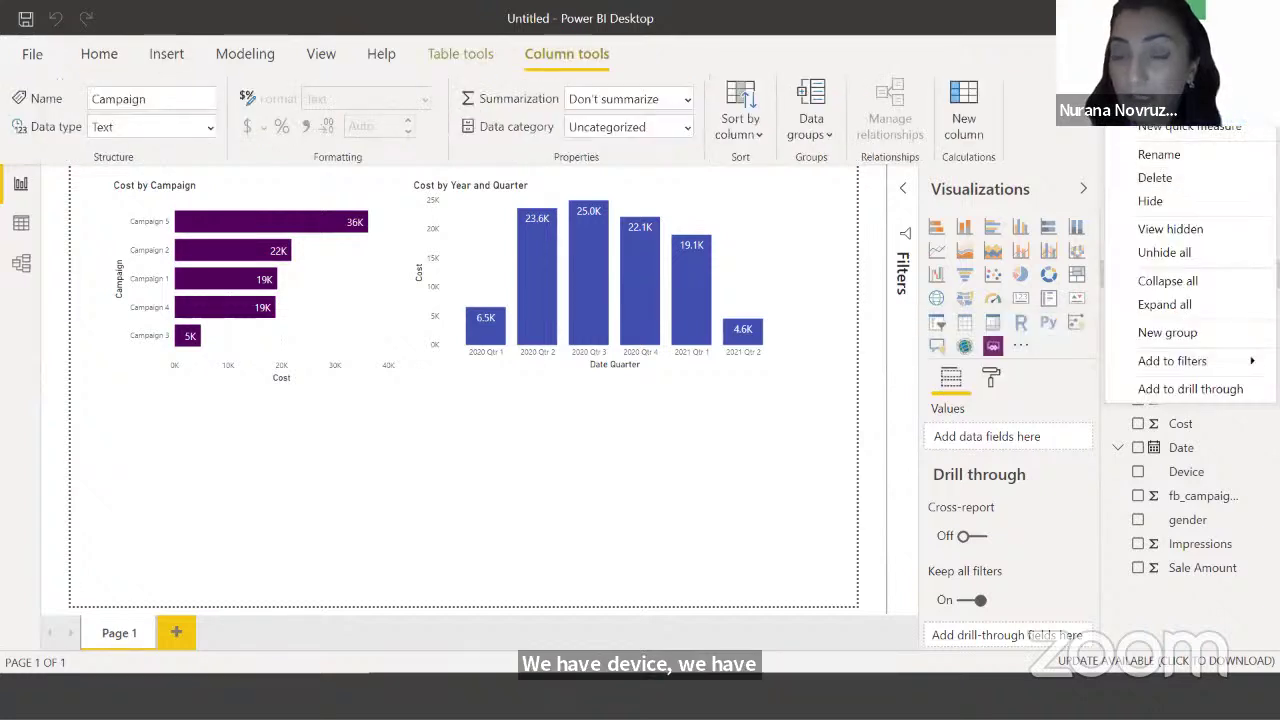
click(1176, 51)
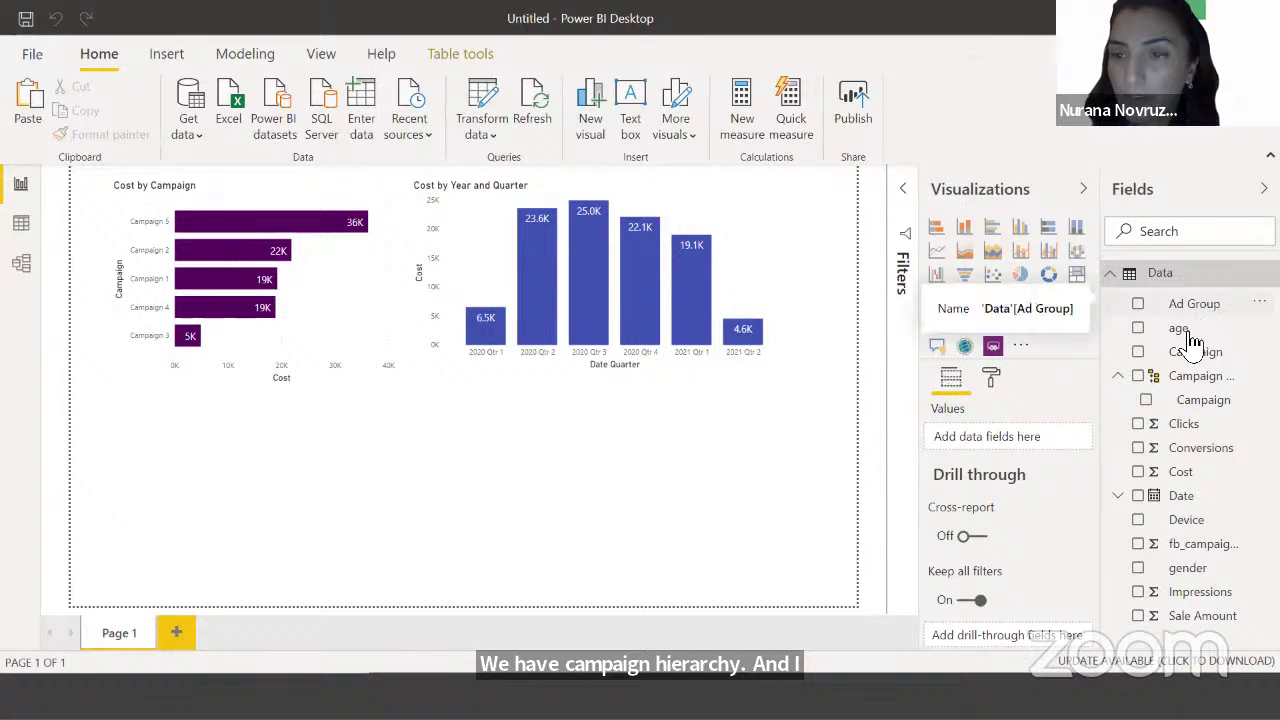
drag(1206, 315, 1189, 377)
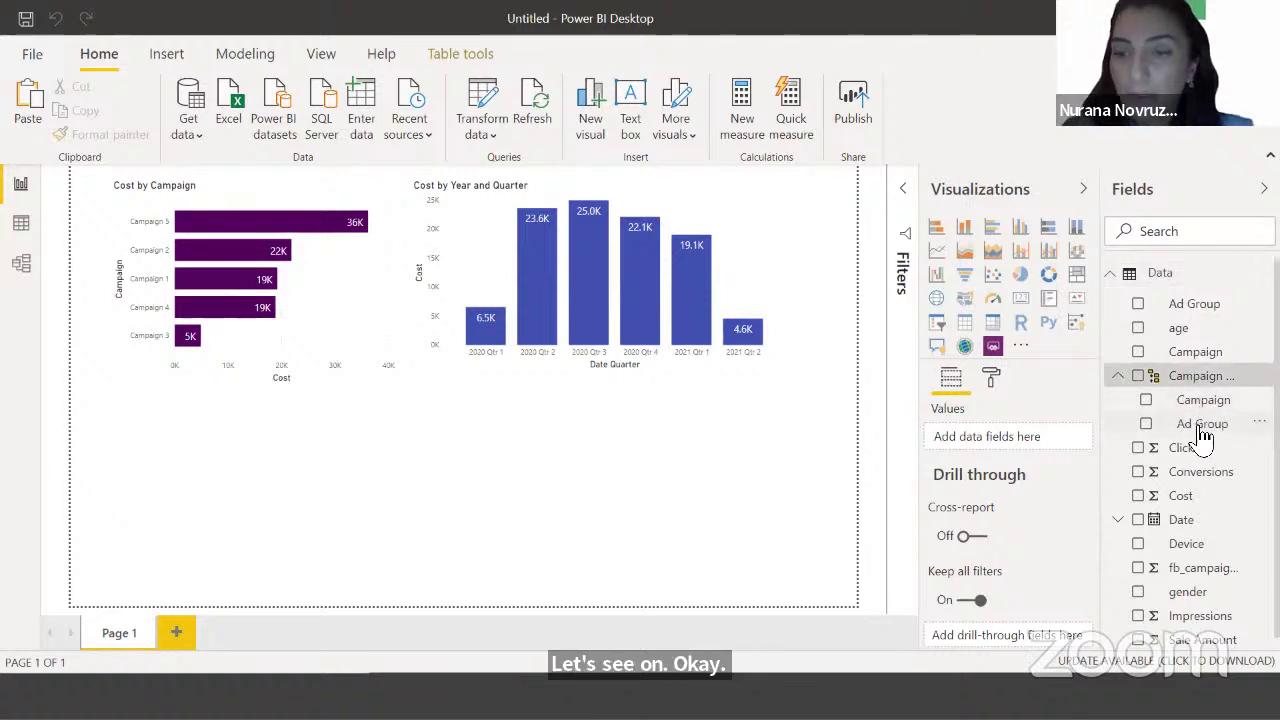
Add a table of the Campaign Hierarchy with Impressions below the Cost by Campaign chart and convert it to a matrix
click(1138, 377)
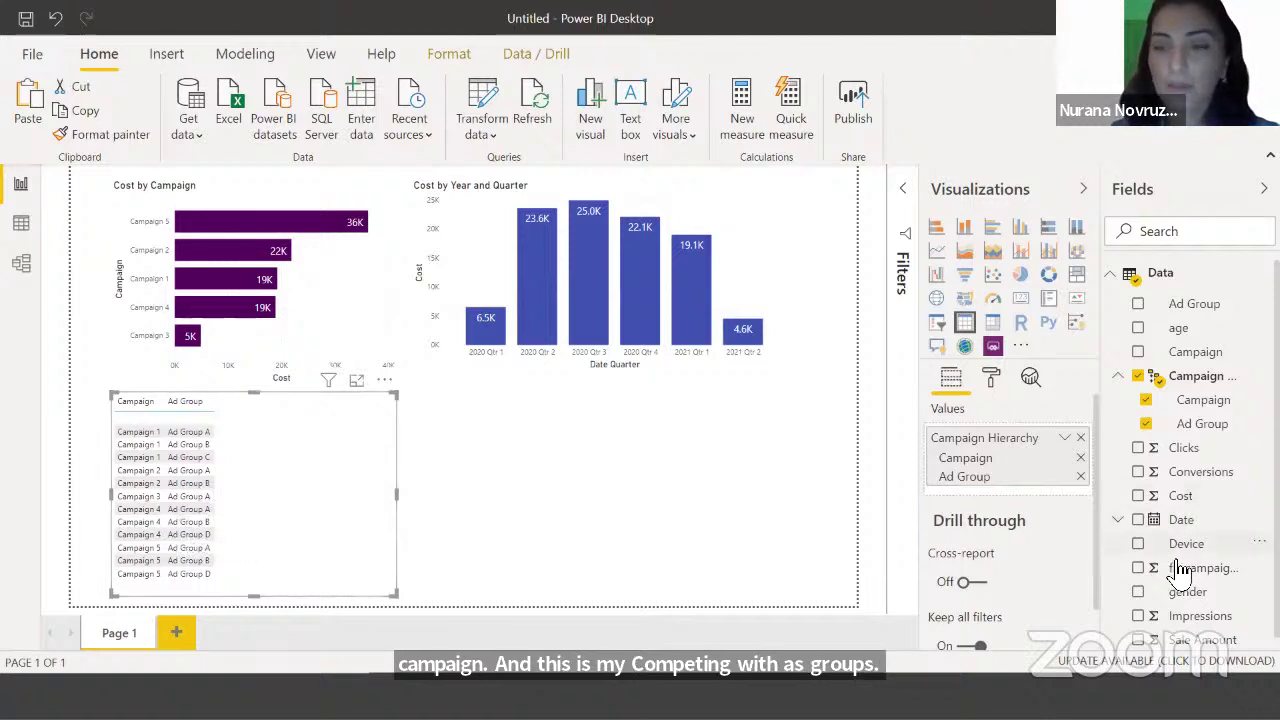
scroll(1225, 565, down, 1)
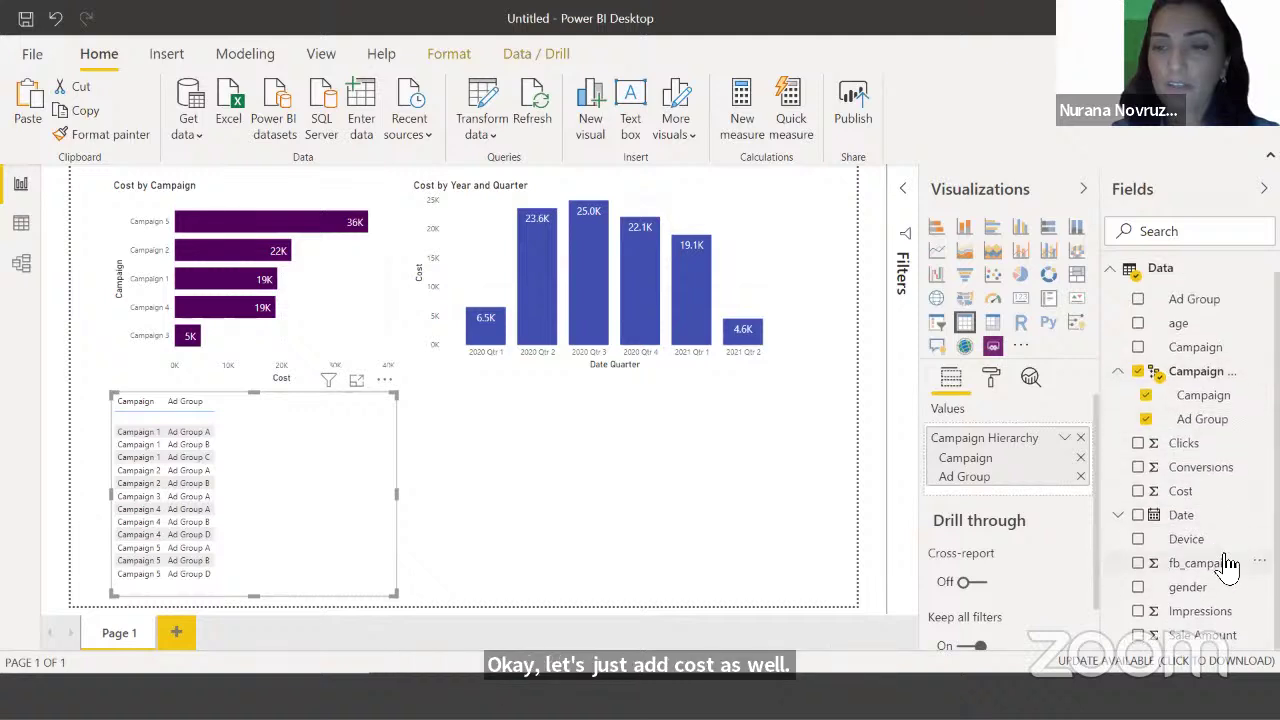
click(1200, 611)
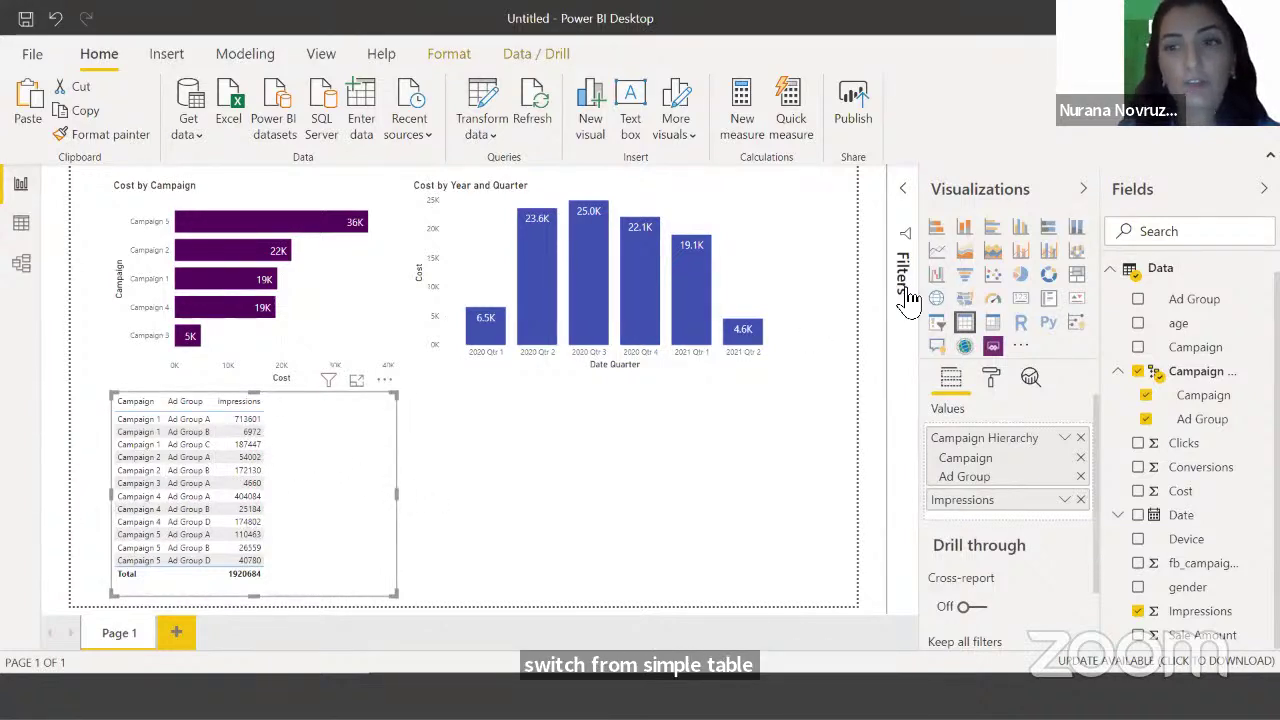
click(994, 324)
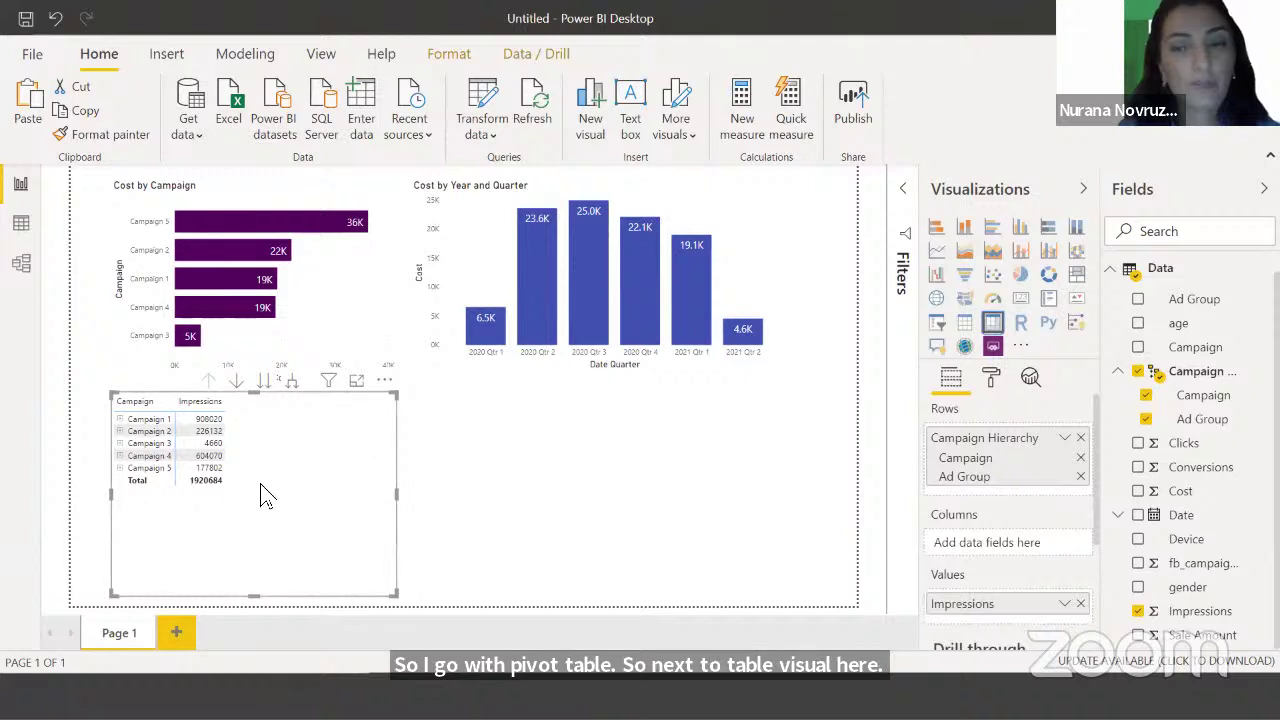
Drill the matrix to the Ad Group level and back up, then expand every campaign into its ad groups
click(264, 380)
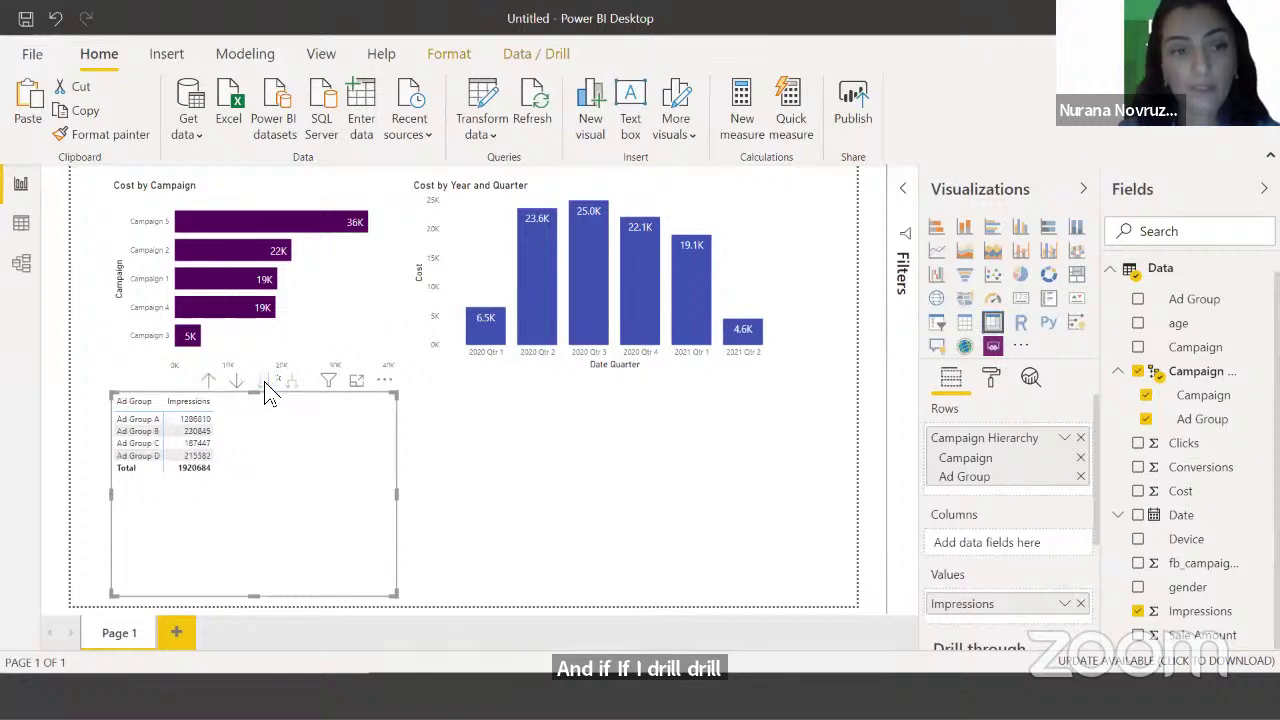
click(208, 381)
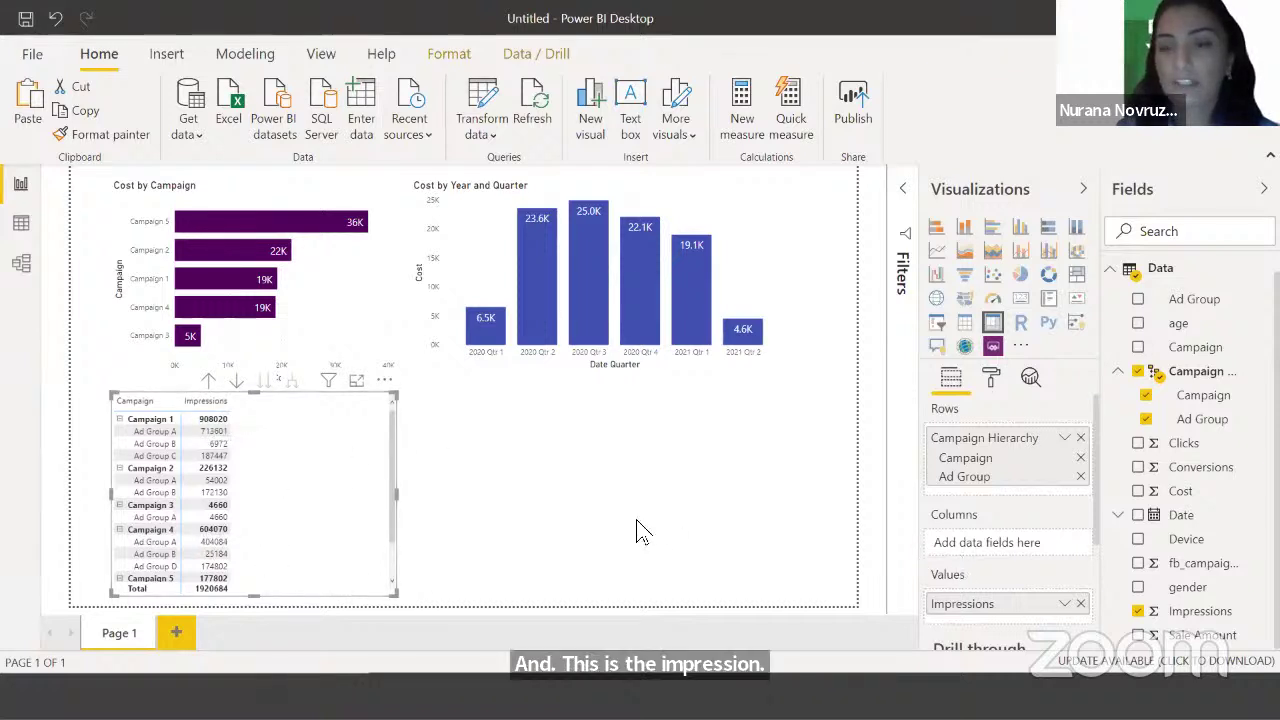
Replace Impressions with Cost in the matrix values and summarize Cost as an average
click(1080, 603)
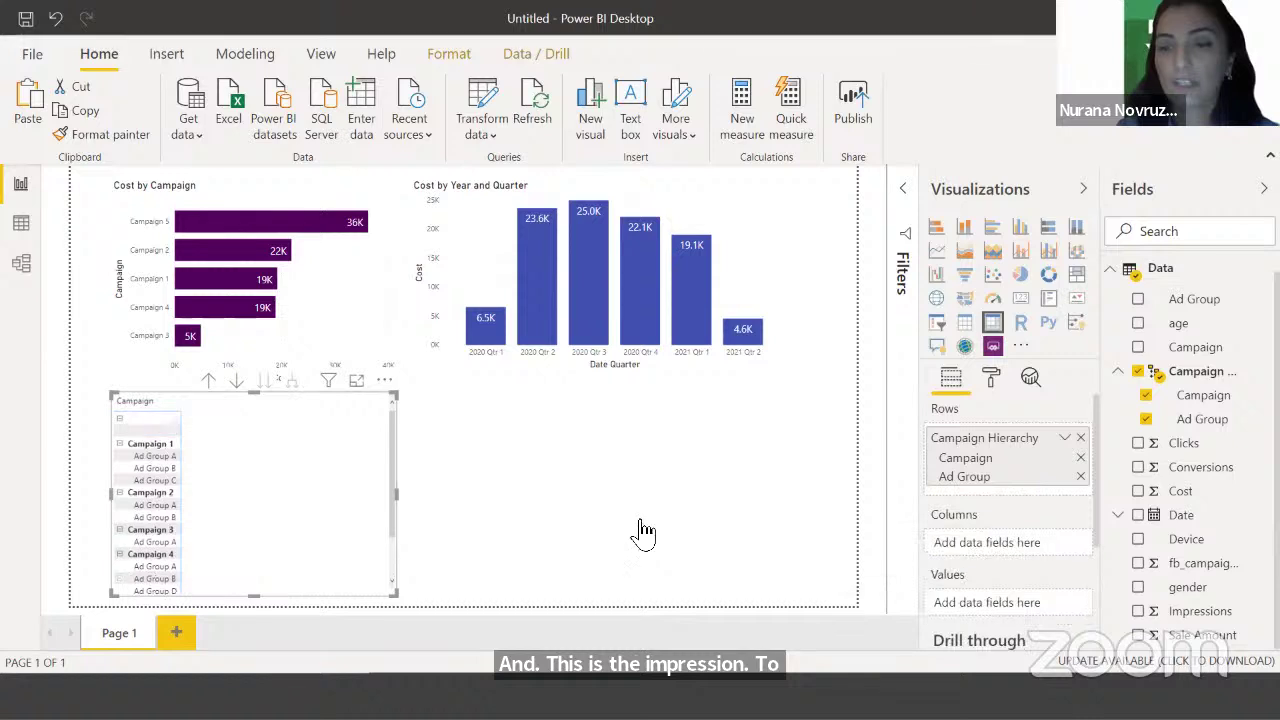
click(1138, 491)
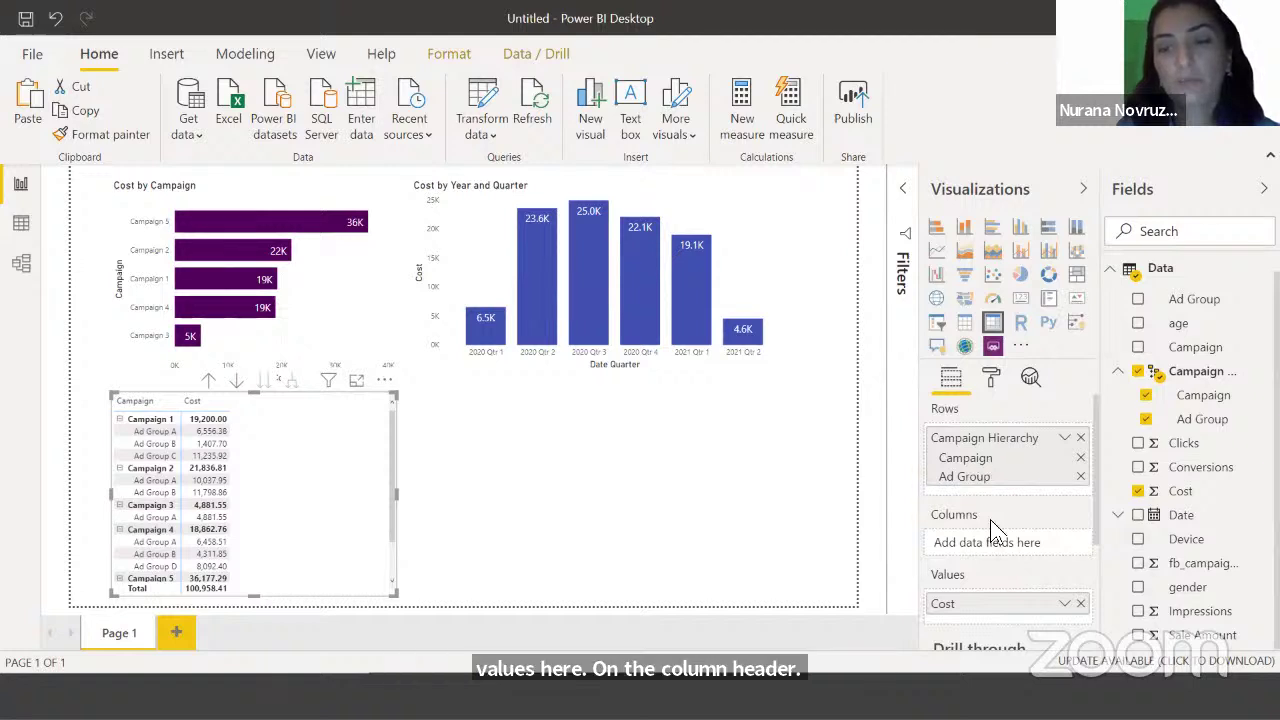
click(1065, 603)
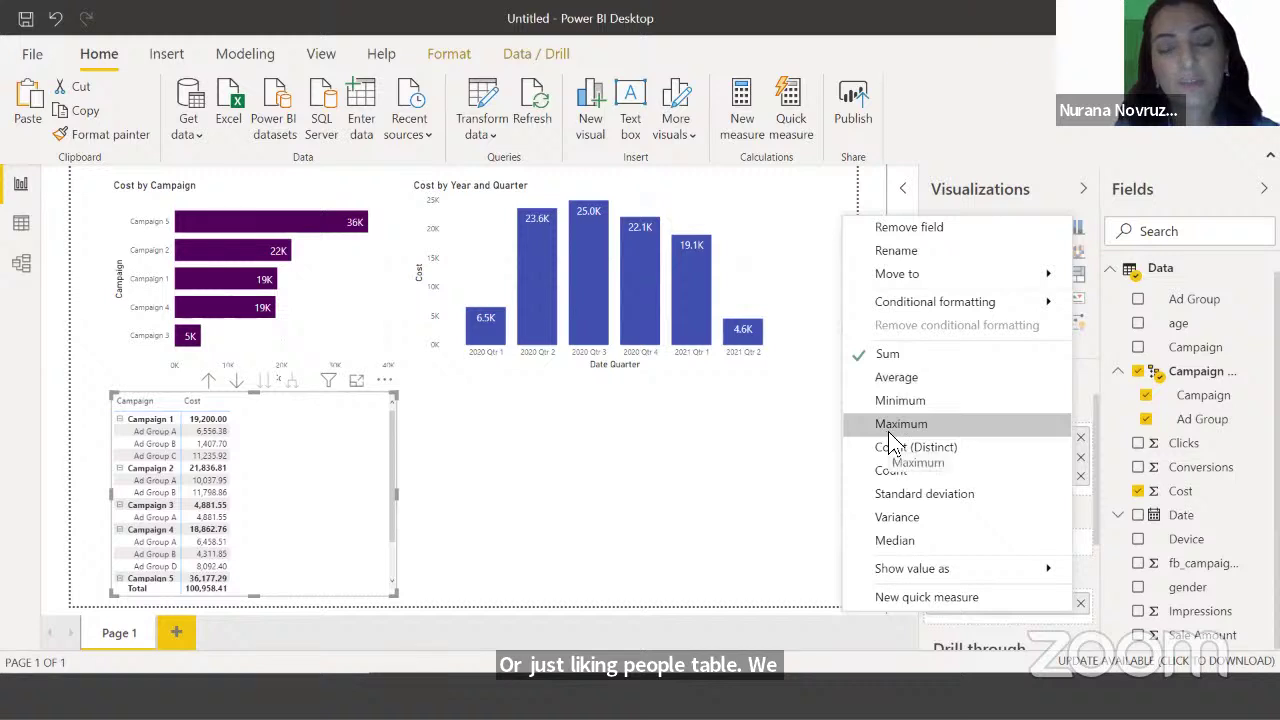
click(896, 379)
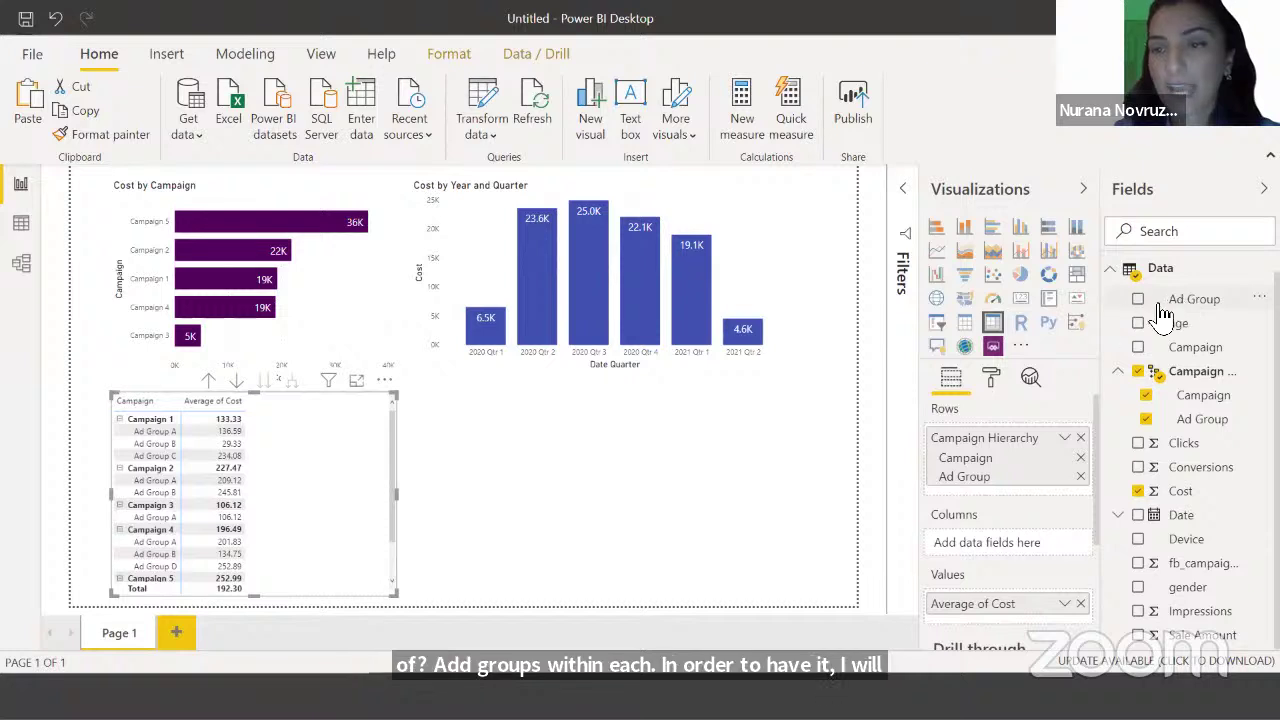
Add Ad Group to the matrix values summarized as Count, and drill the matrix up to the campaign level
mouse_move(1186, 302)
mouse_down()
mouse_move(1194, 323)
mouse_move(1057, 572)
mouse_up()
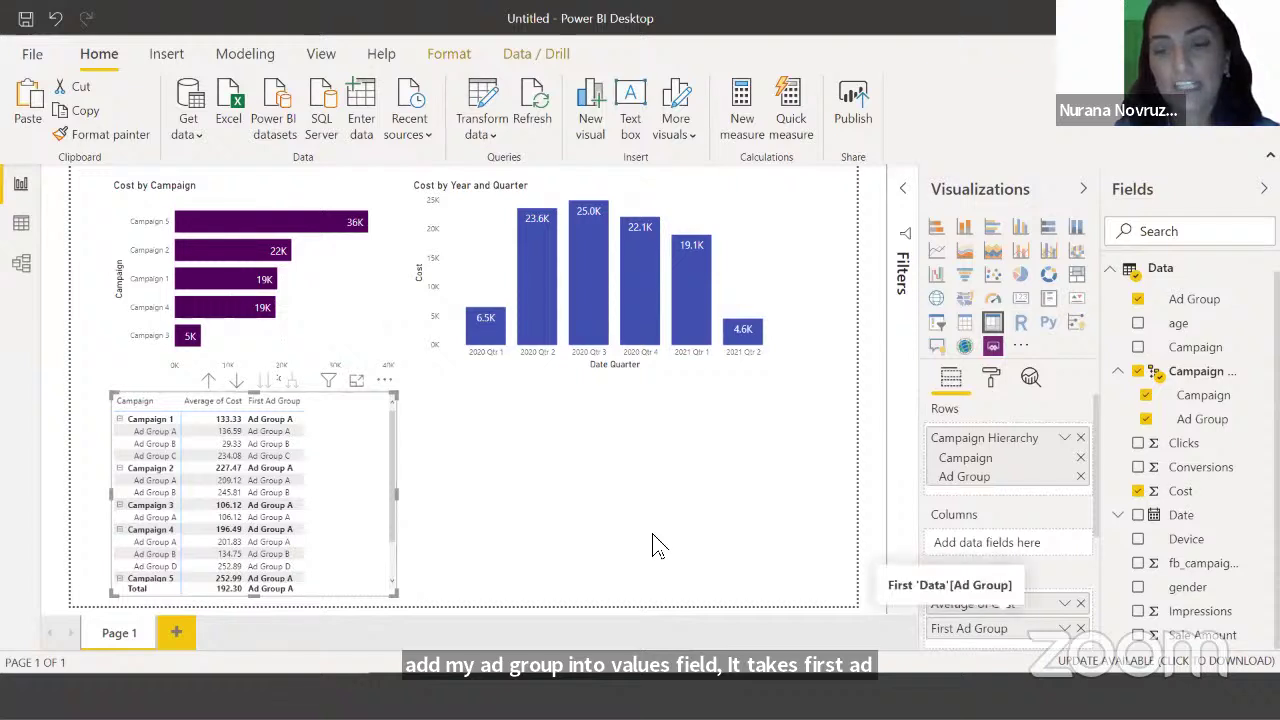
click(1065, 628)
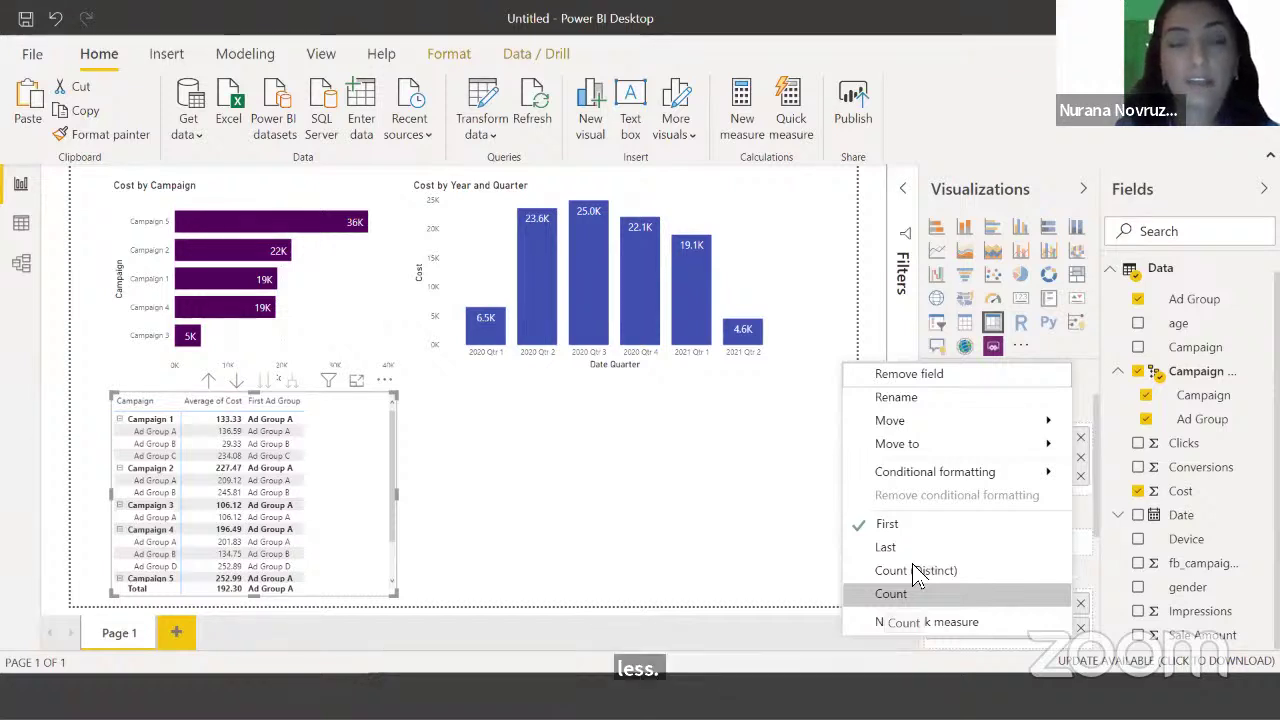
click(912, 593)
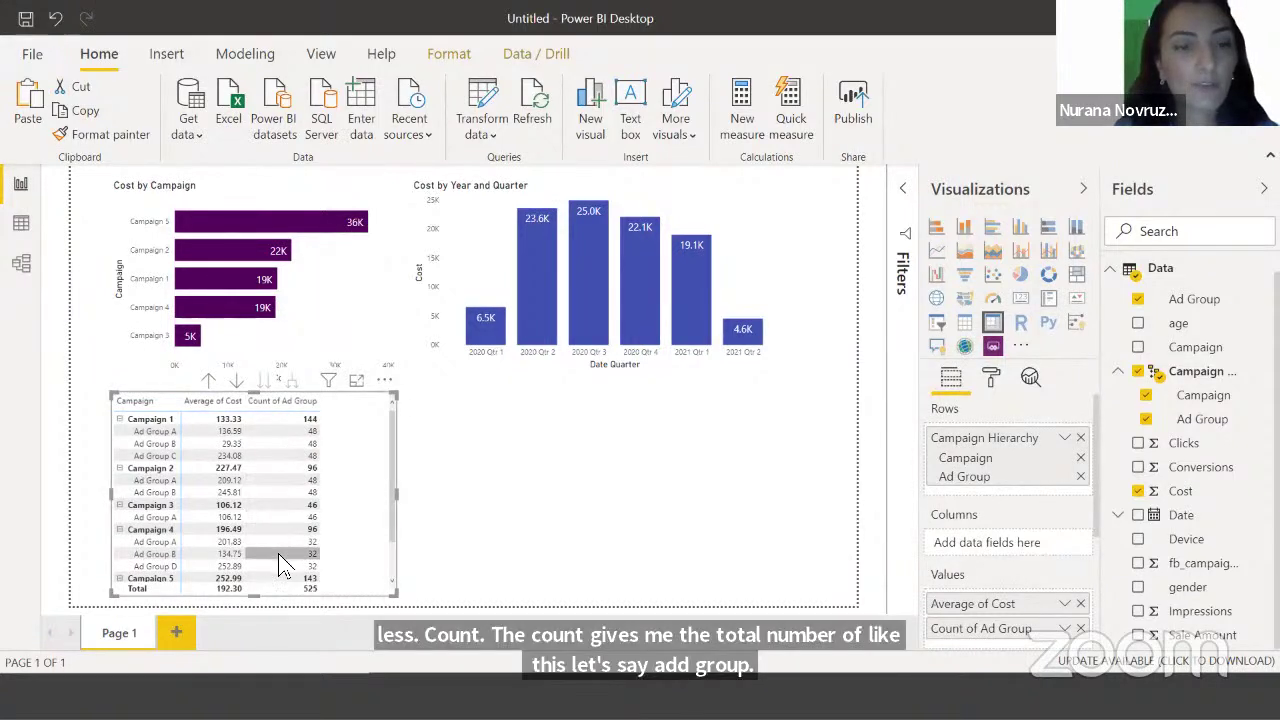
click(211, 386)
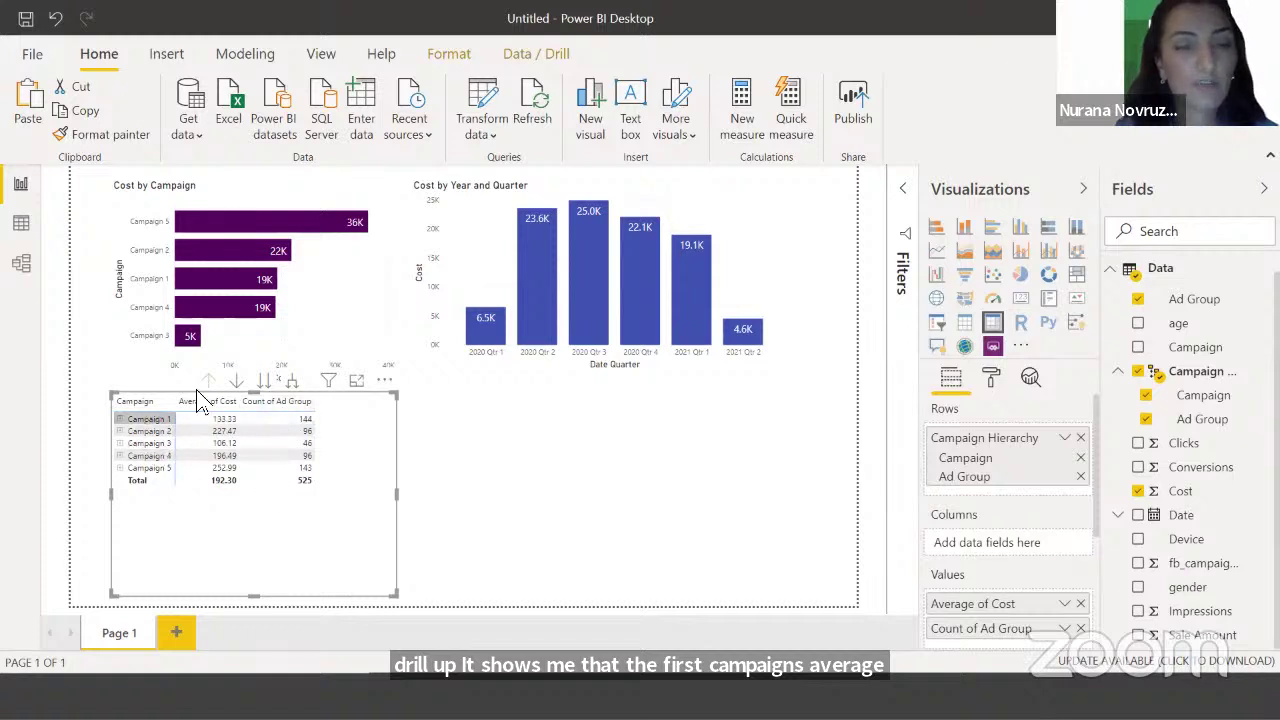
Add a slicer for the Device field below the Cost by Year and Quarter chart
click(368, 559)
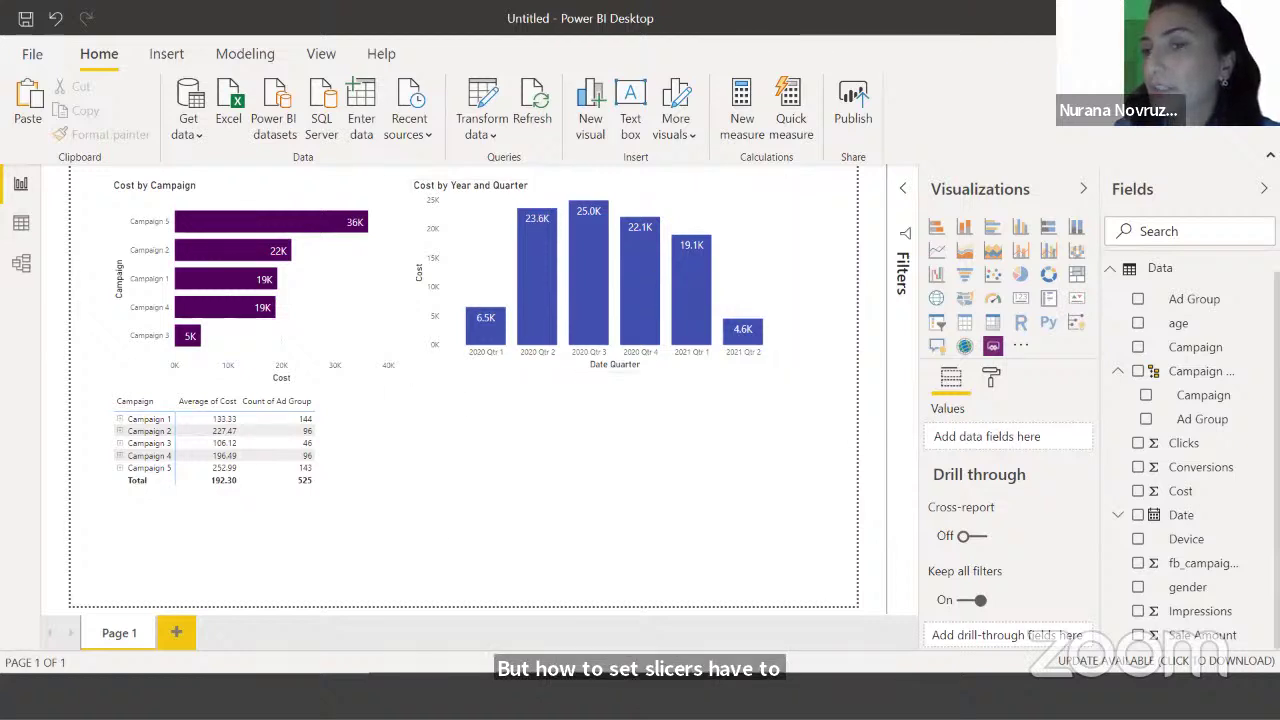
click(938, 330)
drag(329, 525, 506, 437)
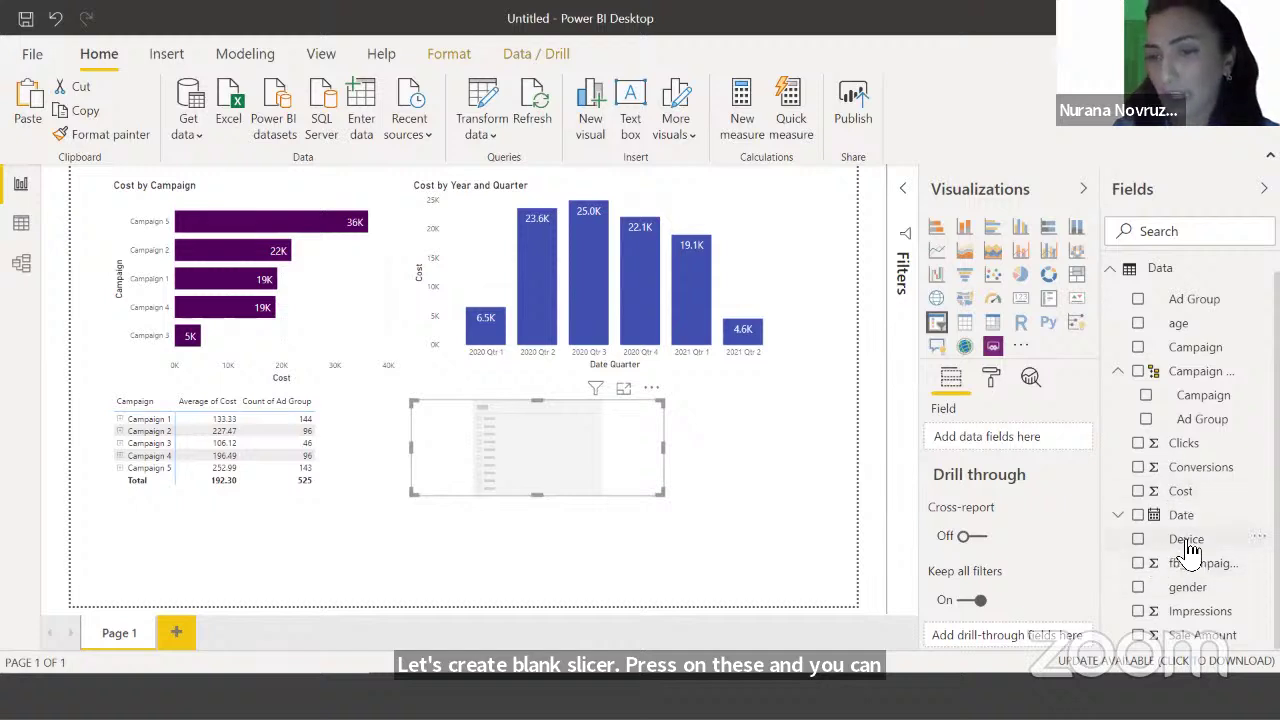
drag(1187, 549, 1006, 449)
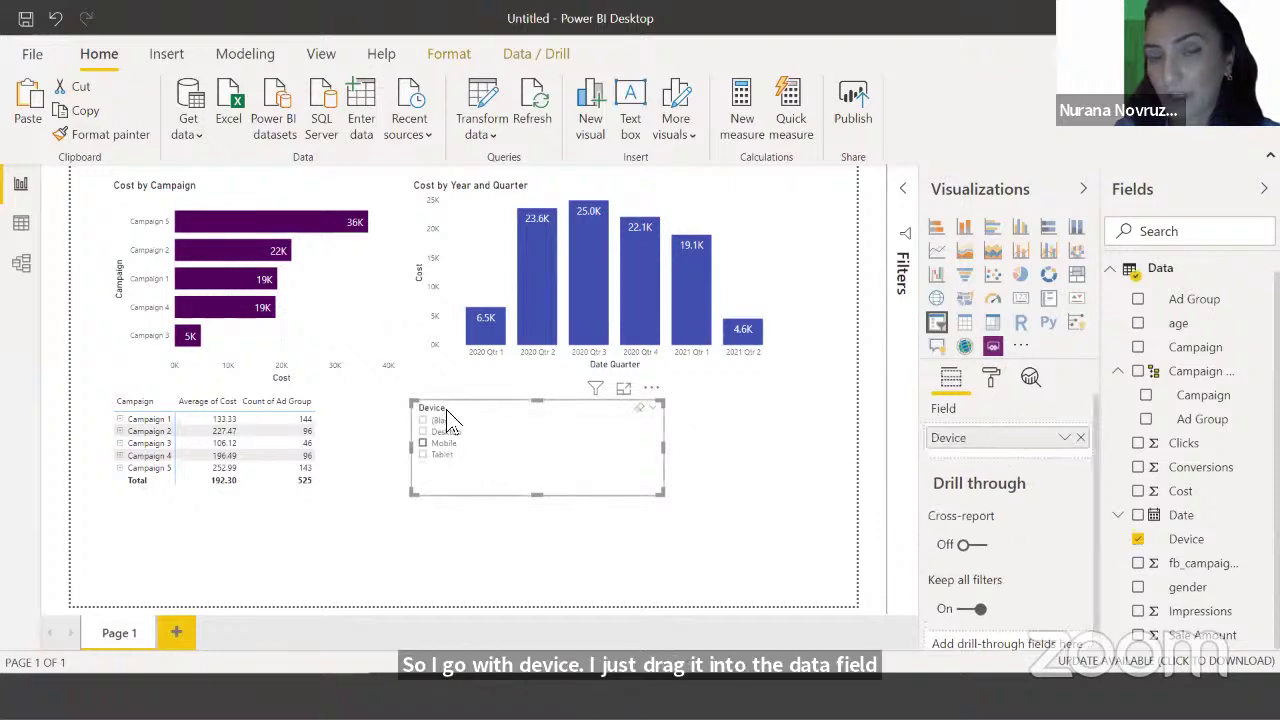
Try an orange background on the Device slicer and set it back to white
click(990, 380)
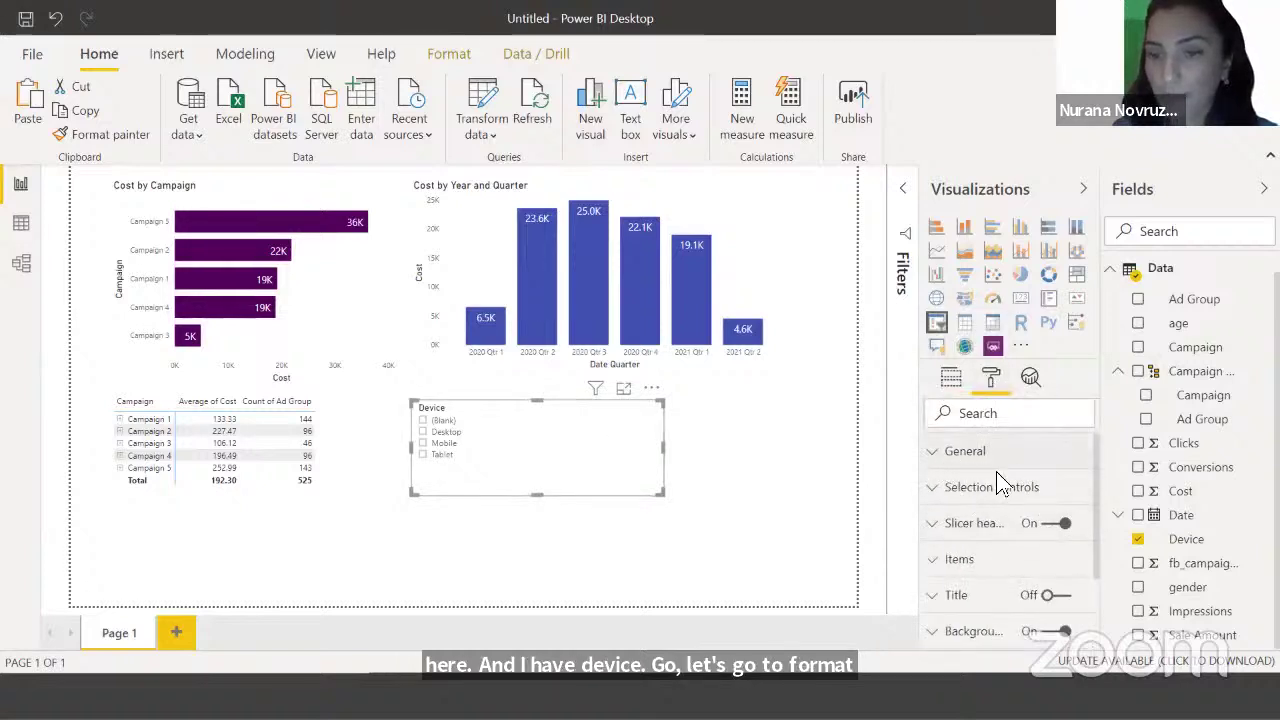
click(952, 458)
click(935, 458)
scroll(1022, 545, down, 3)
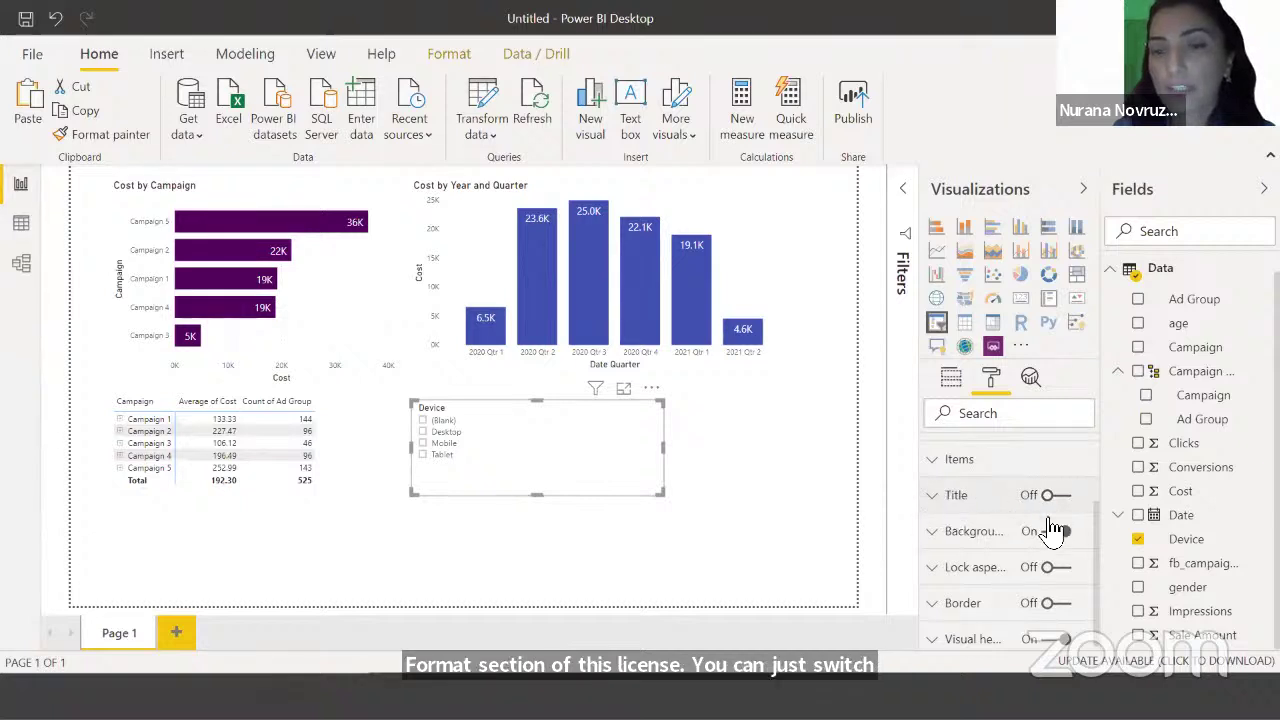
click(954, 540)
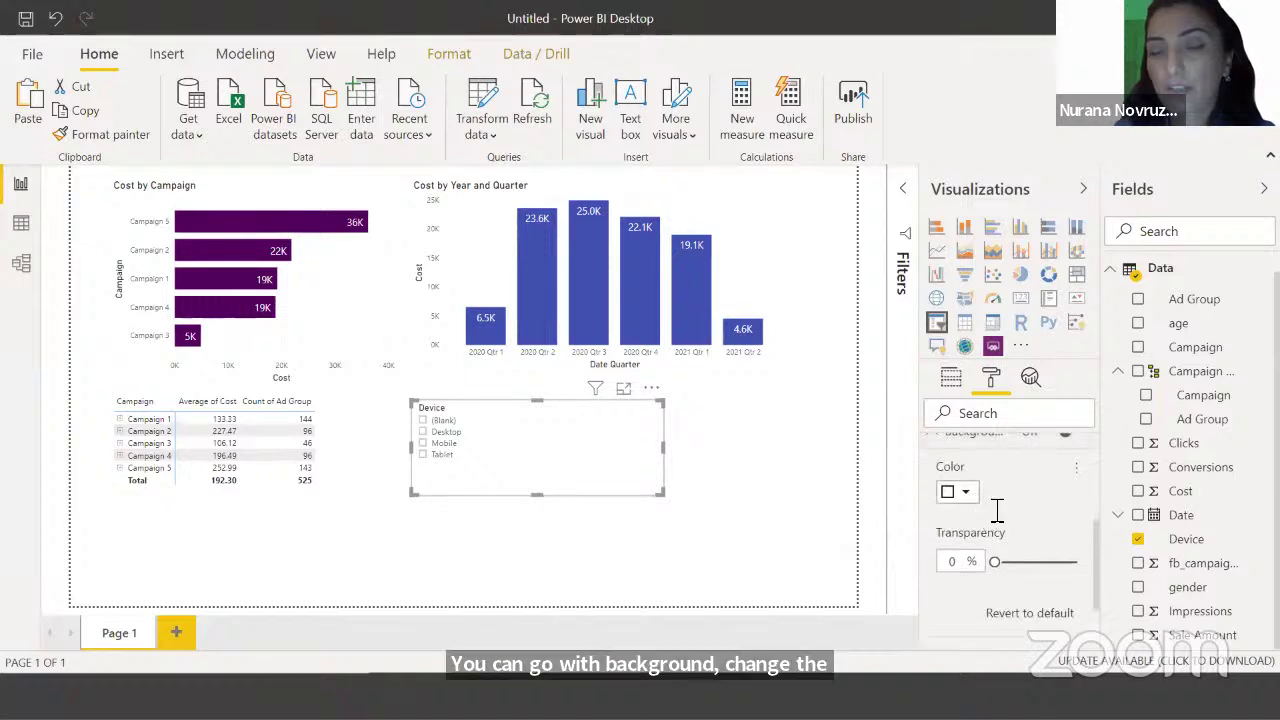
click(958, 491)
click(1014, 458)
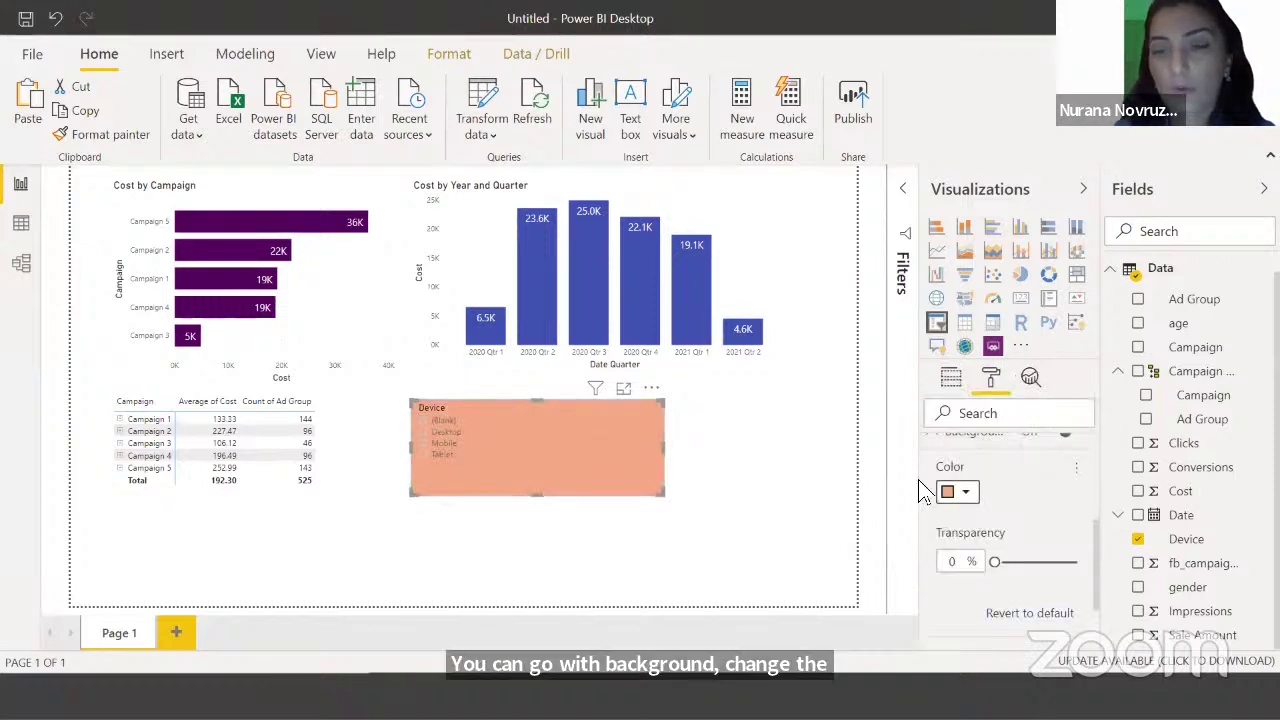
click(965, 491)
click(937, 298)
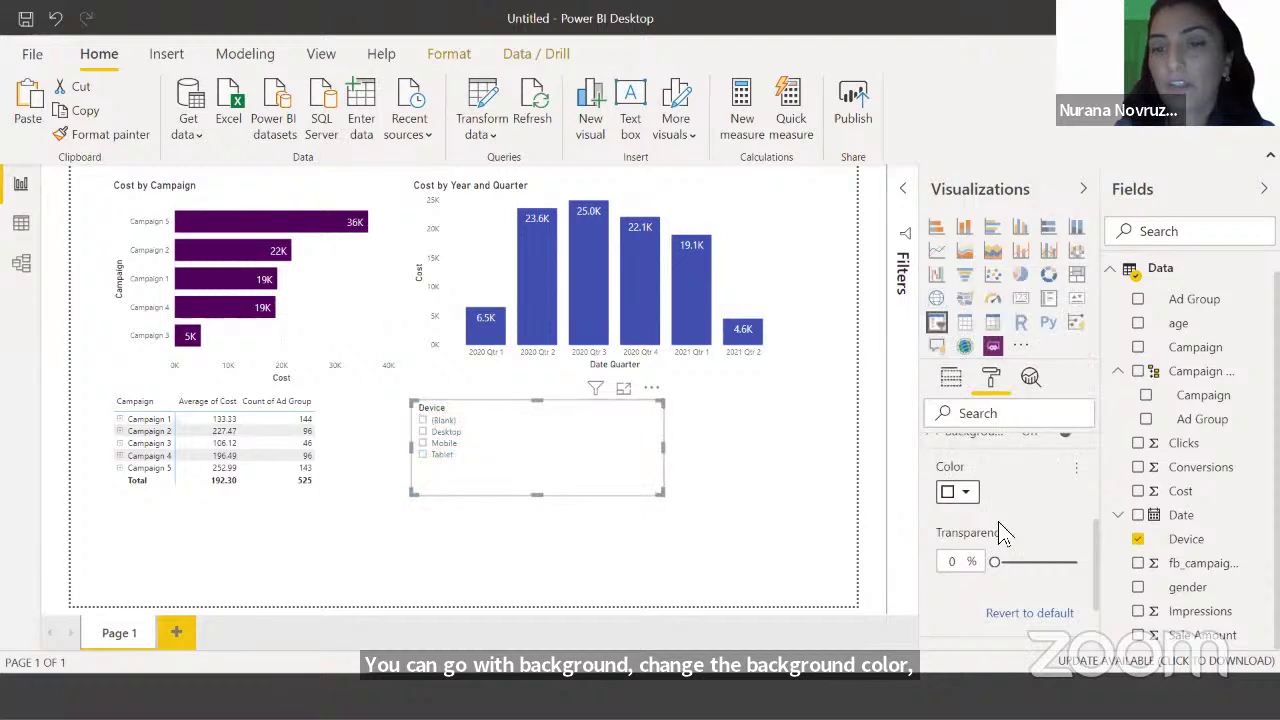
Look through the Device slicer's transparency, border and visual header formatting options
scroll(997, 560, down, 1)
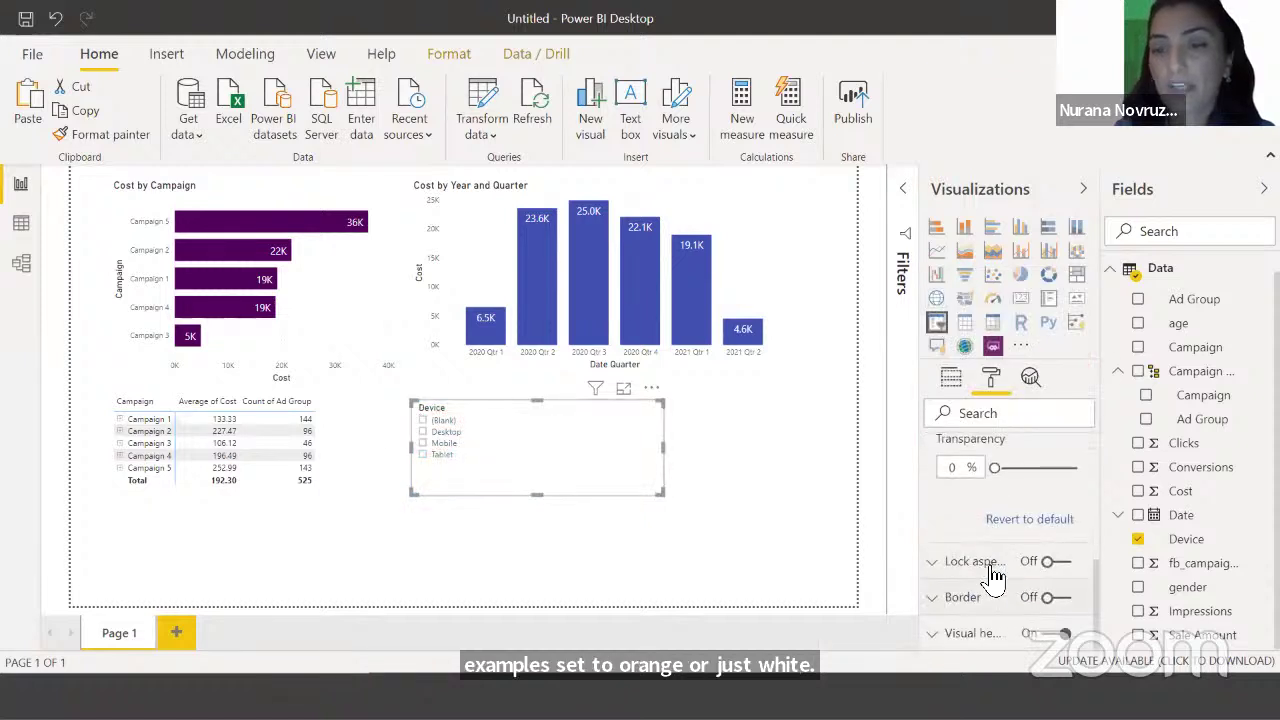
click(1000, 590)
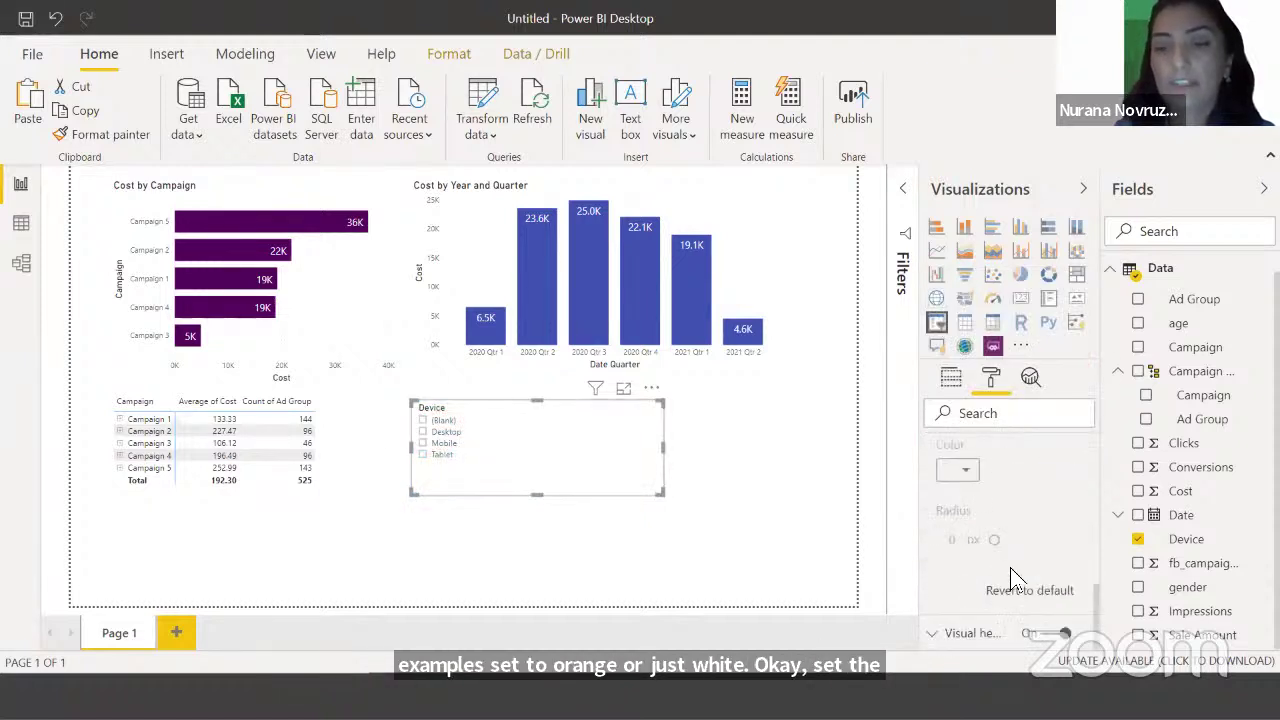
scroll(1043, 571, down, 2)
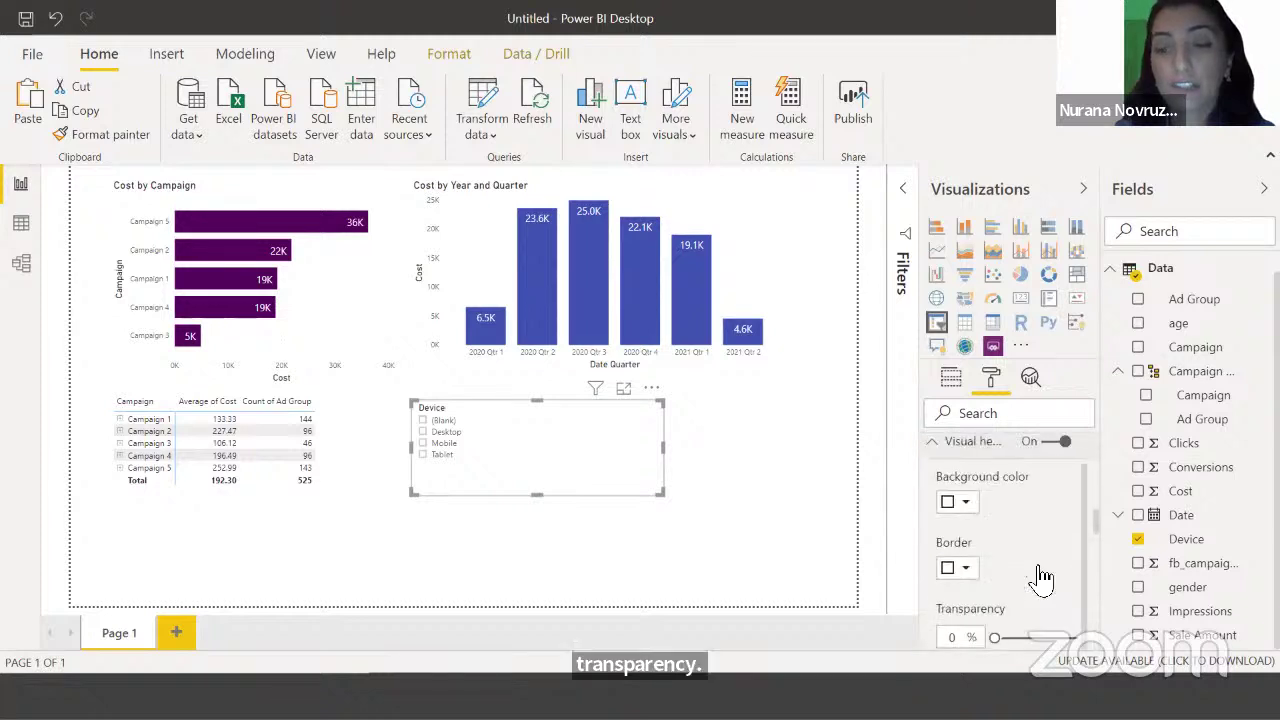
scroll(1043, 578, up, 2)
scroll(1043, 577, down, 1)
click(963, 533)
scroll(960, 555, down, 1)
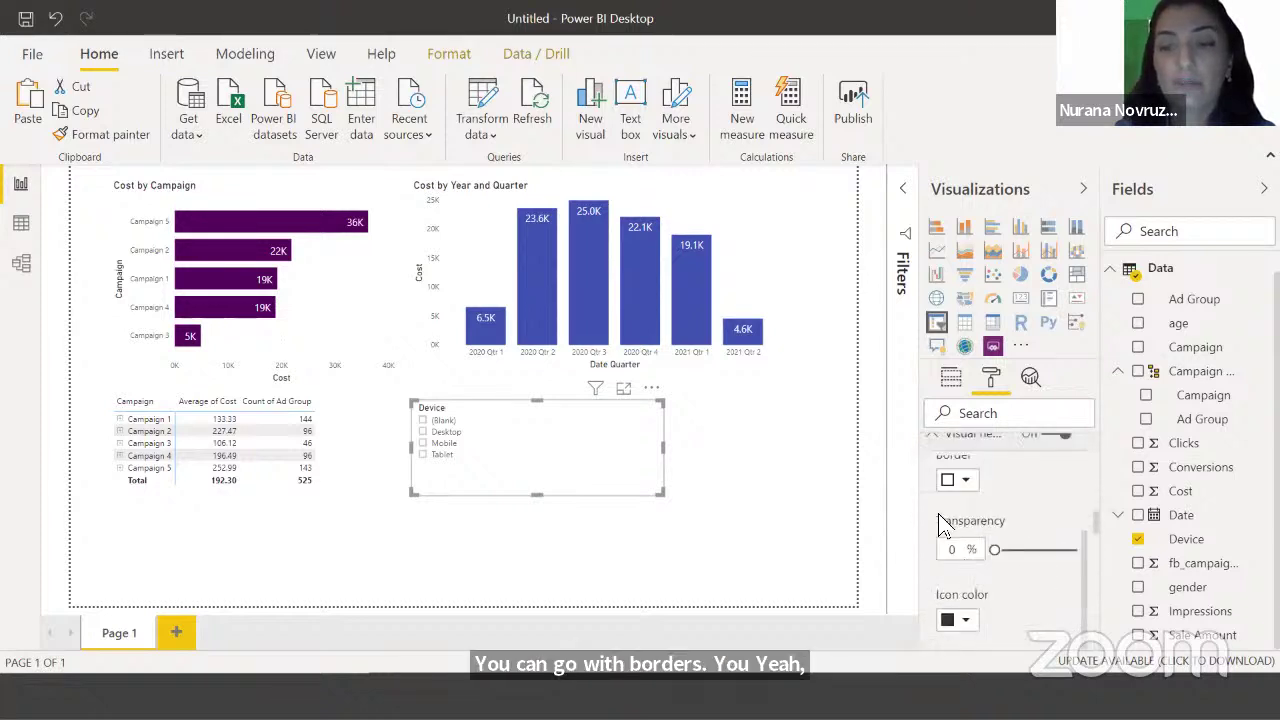
Select Mobile in the Device slicer and clear the selection
click(800, 462)
click(440, 443)
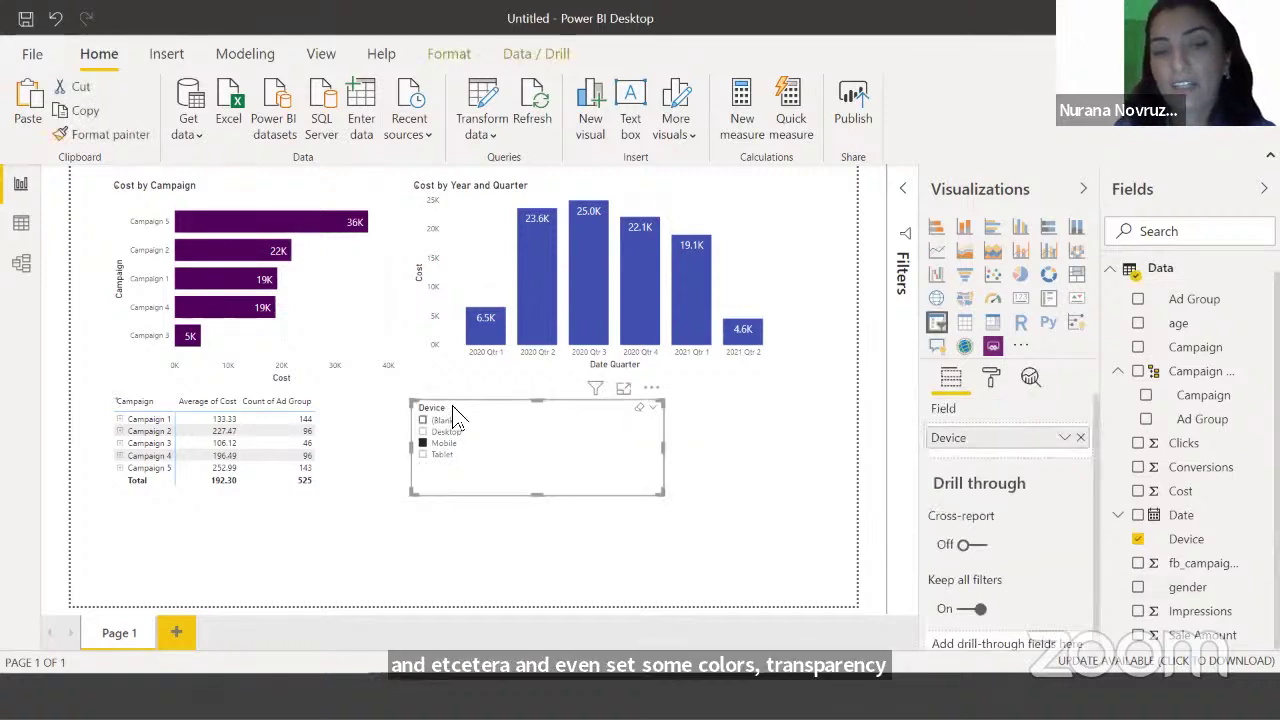
click(639, 408)
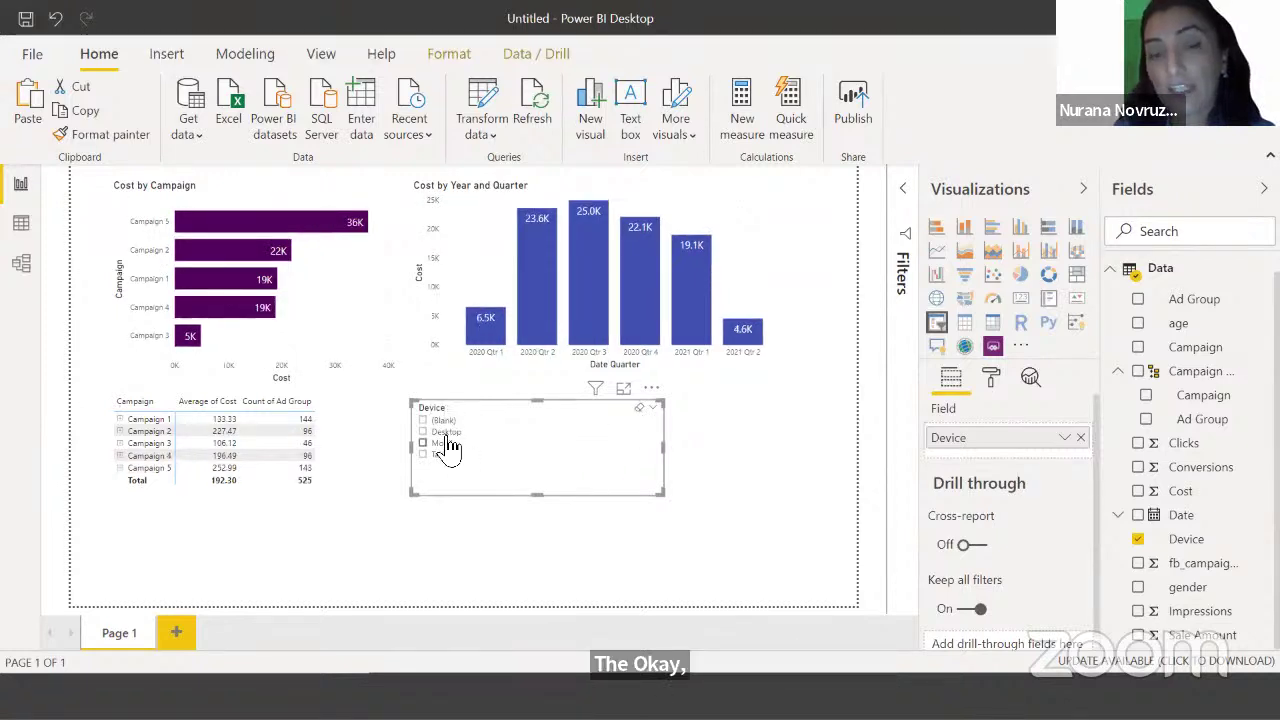
Switch the Device slicer to a dropdown, view its device options and return it to a list
click(654, 409)
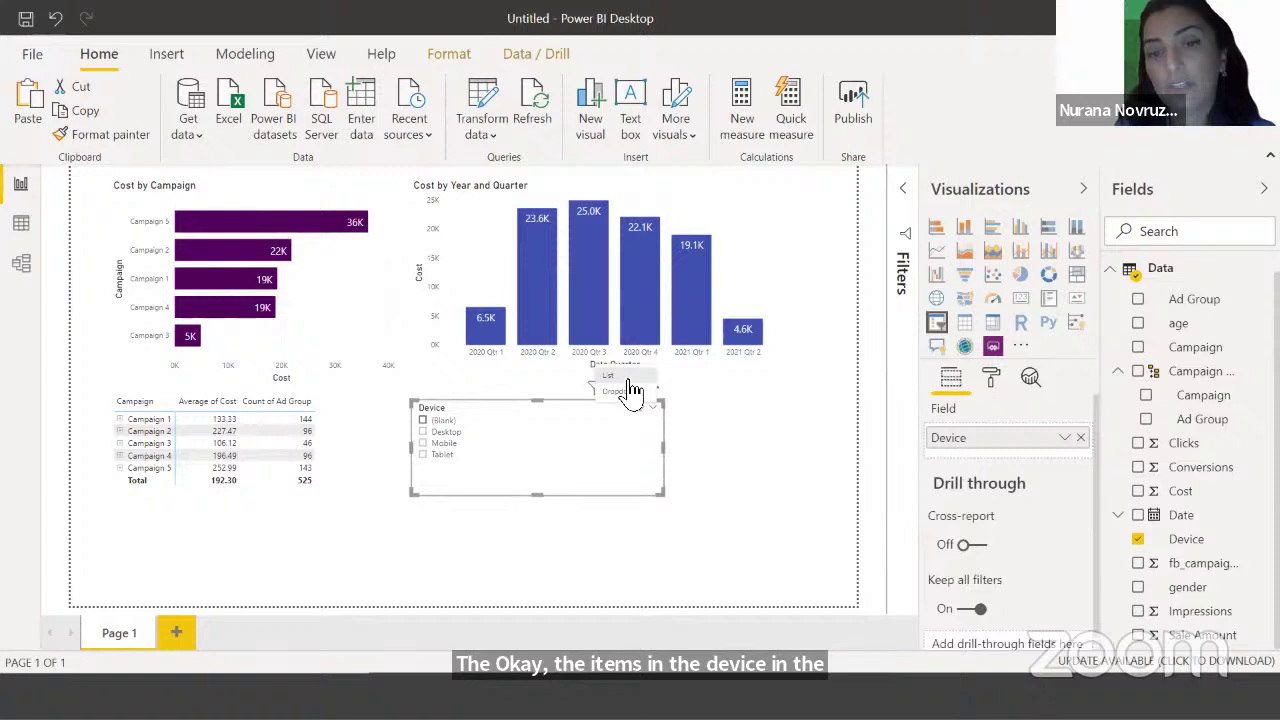
click(720, 413)
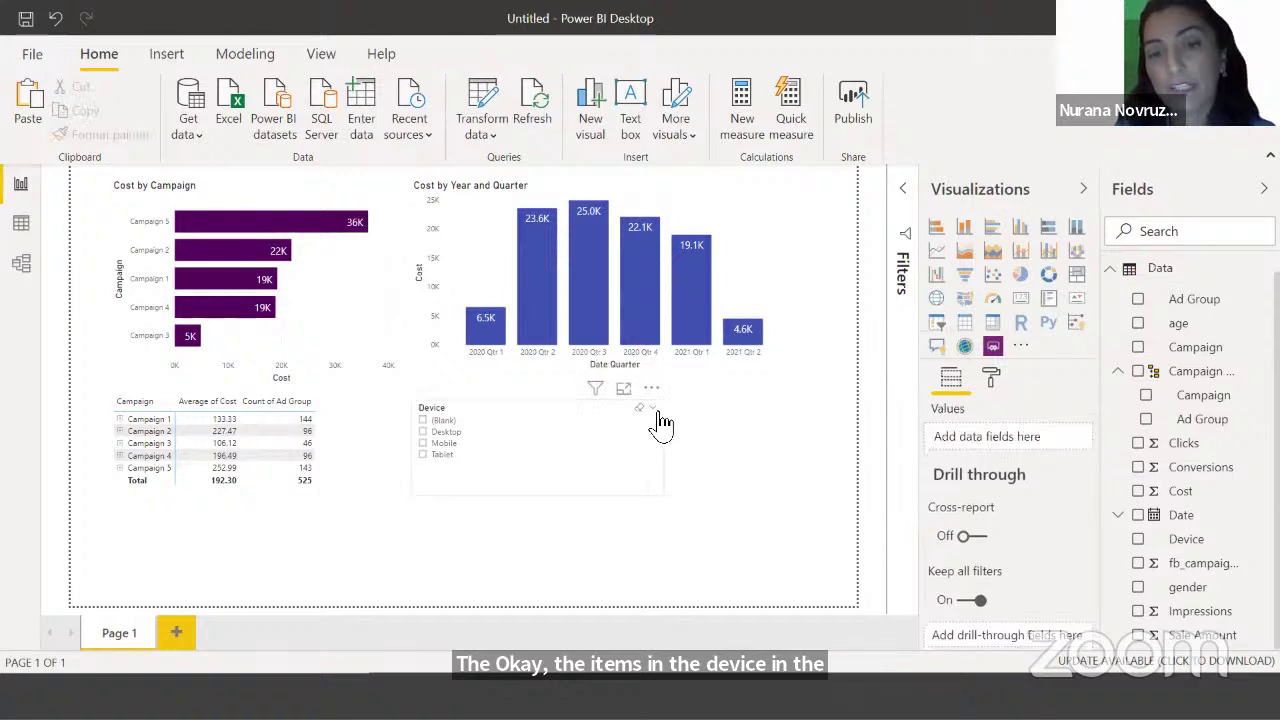
click(658, 408)
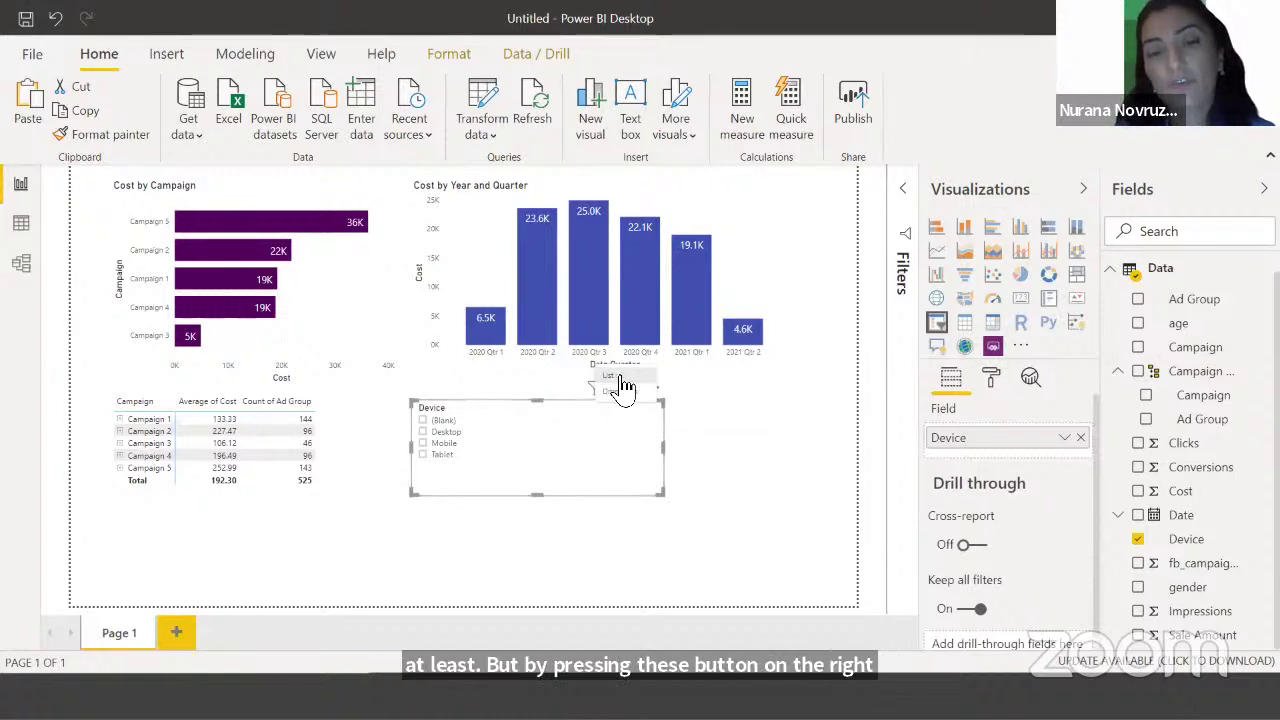
click(628, 391)
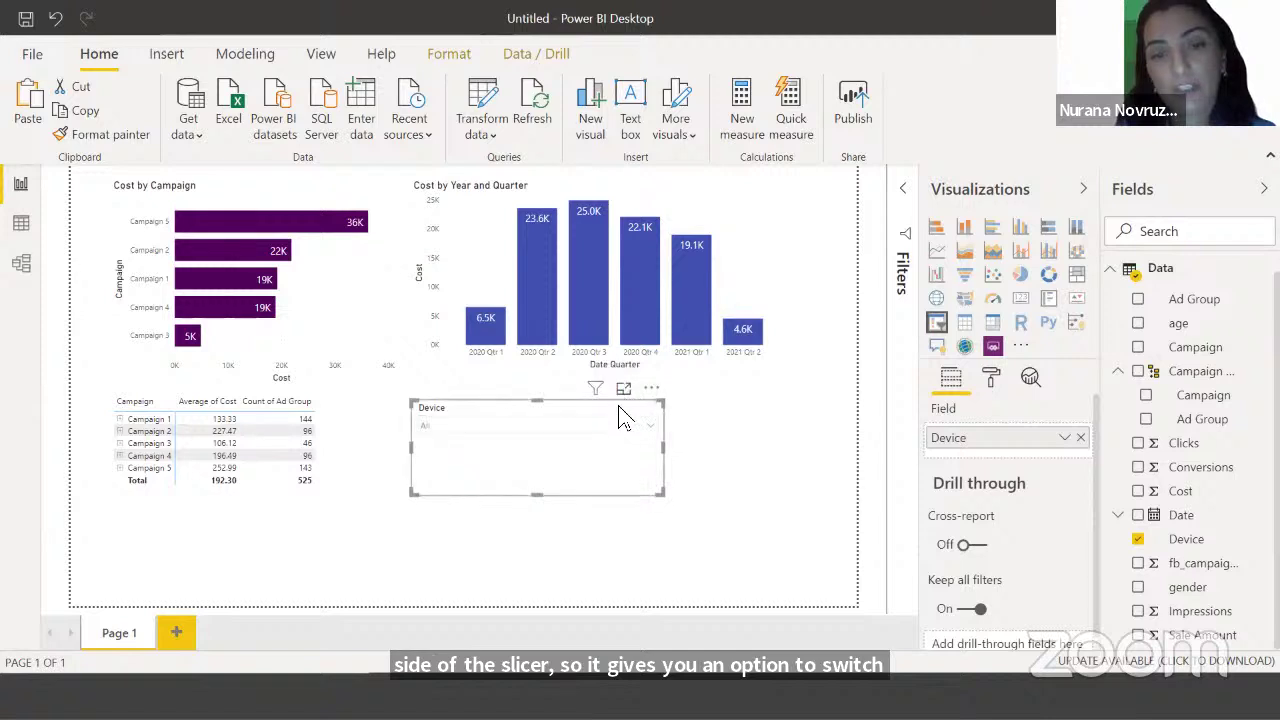
click(646, 425)
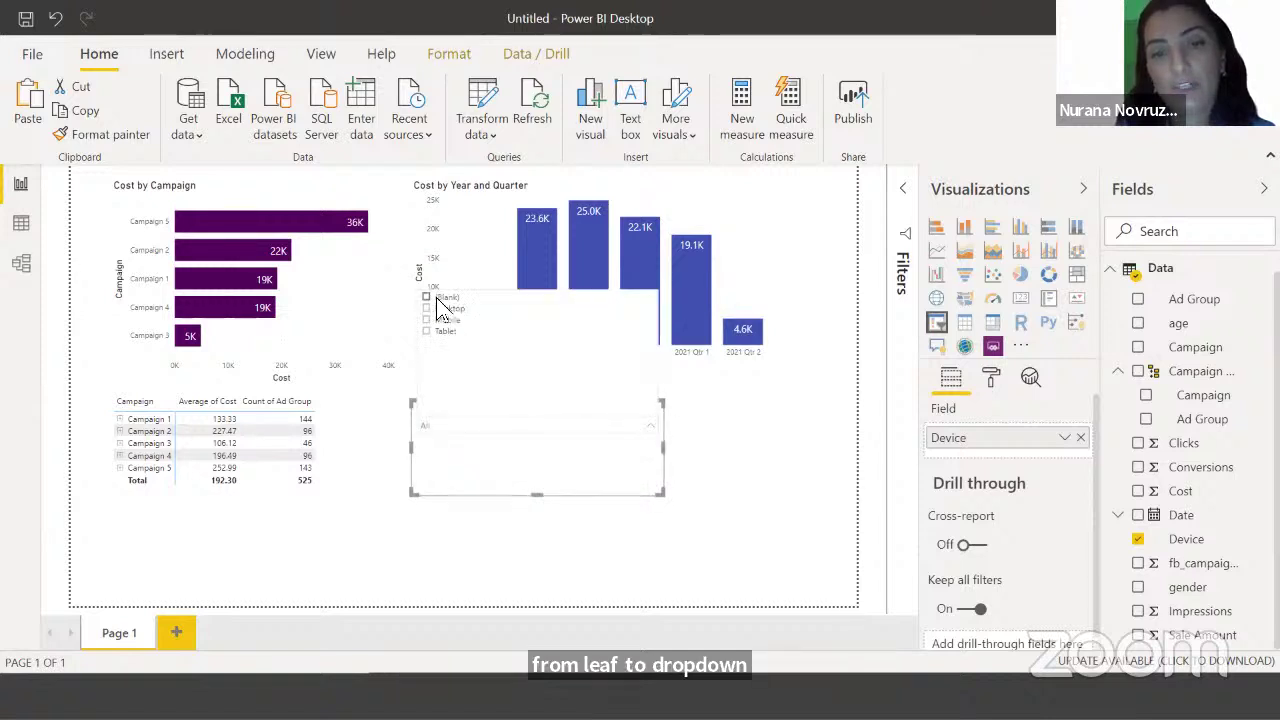
click(650, 428)
click(648, 425)
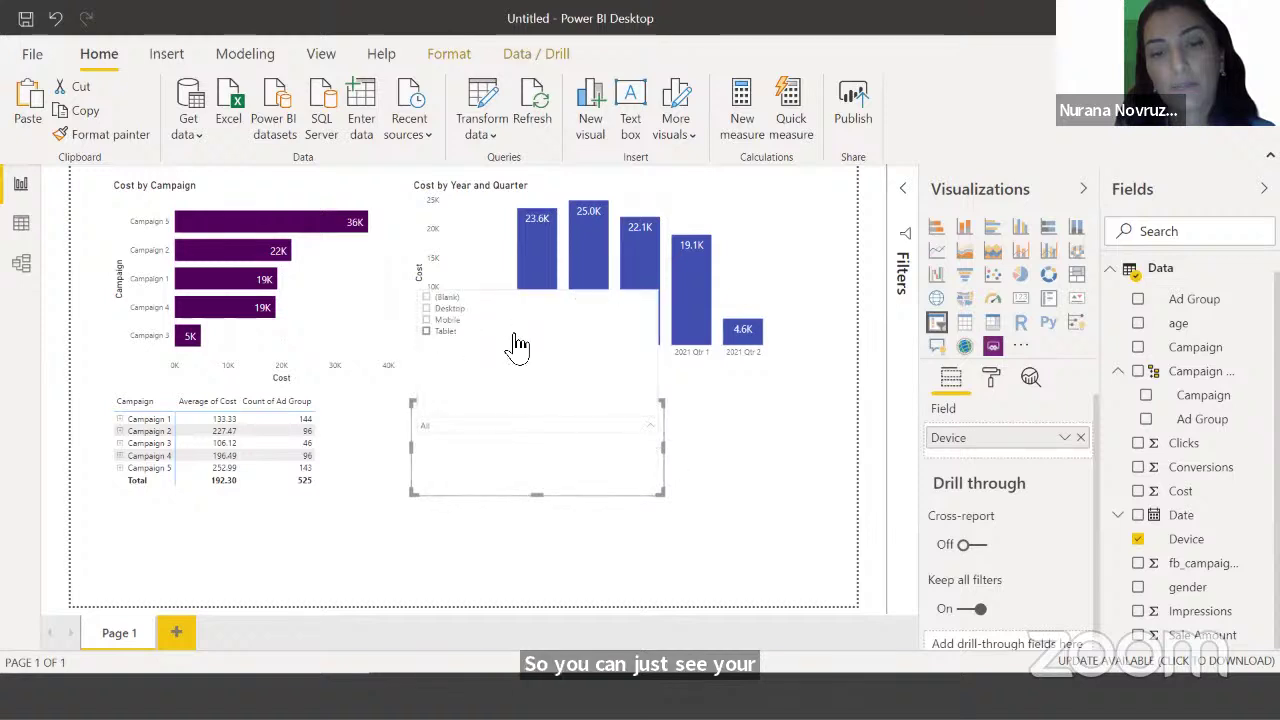
click(748, 449)
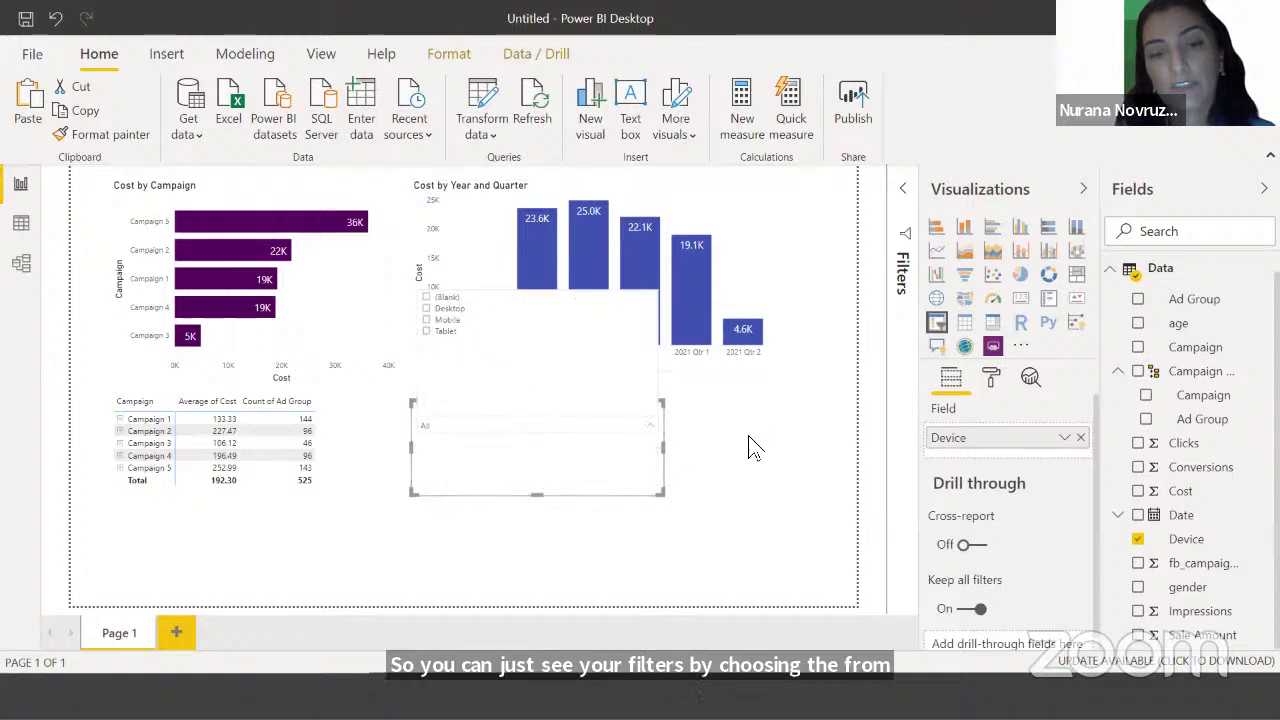
click(662, 420)
click(592, 386)
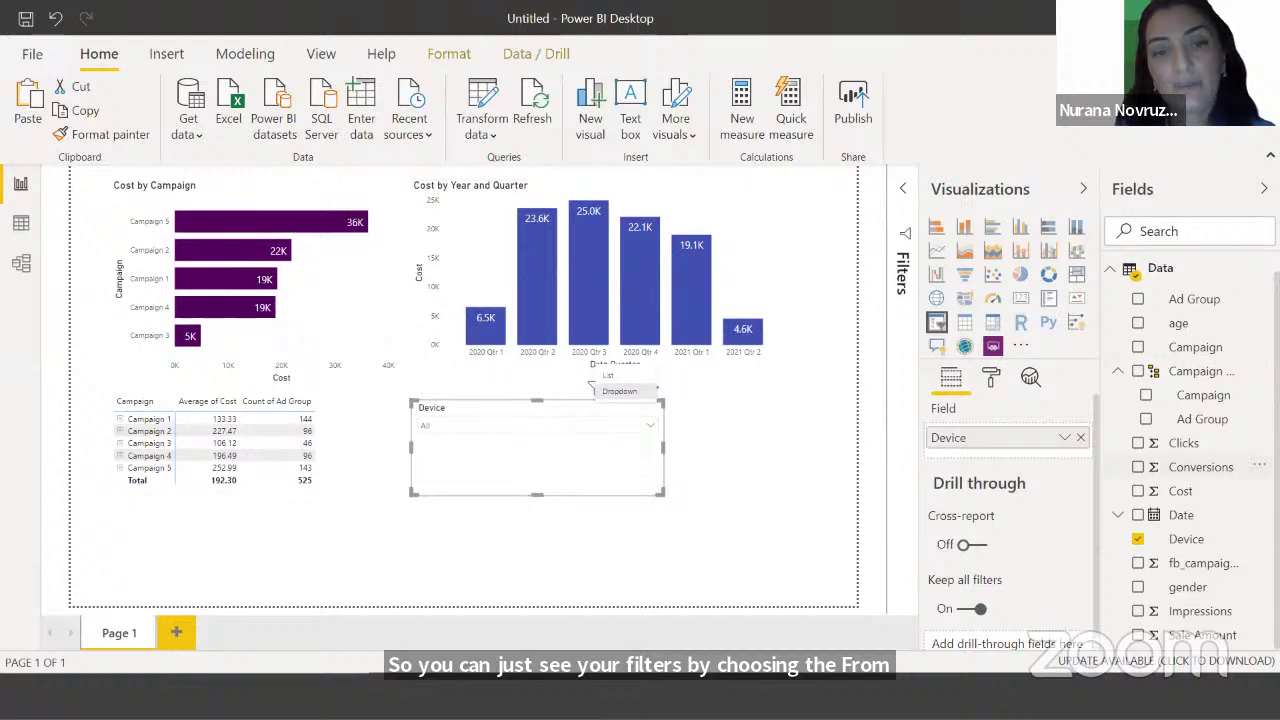
click(604, 376)
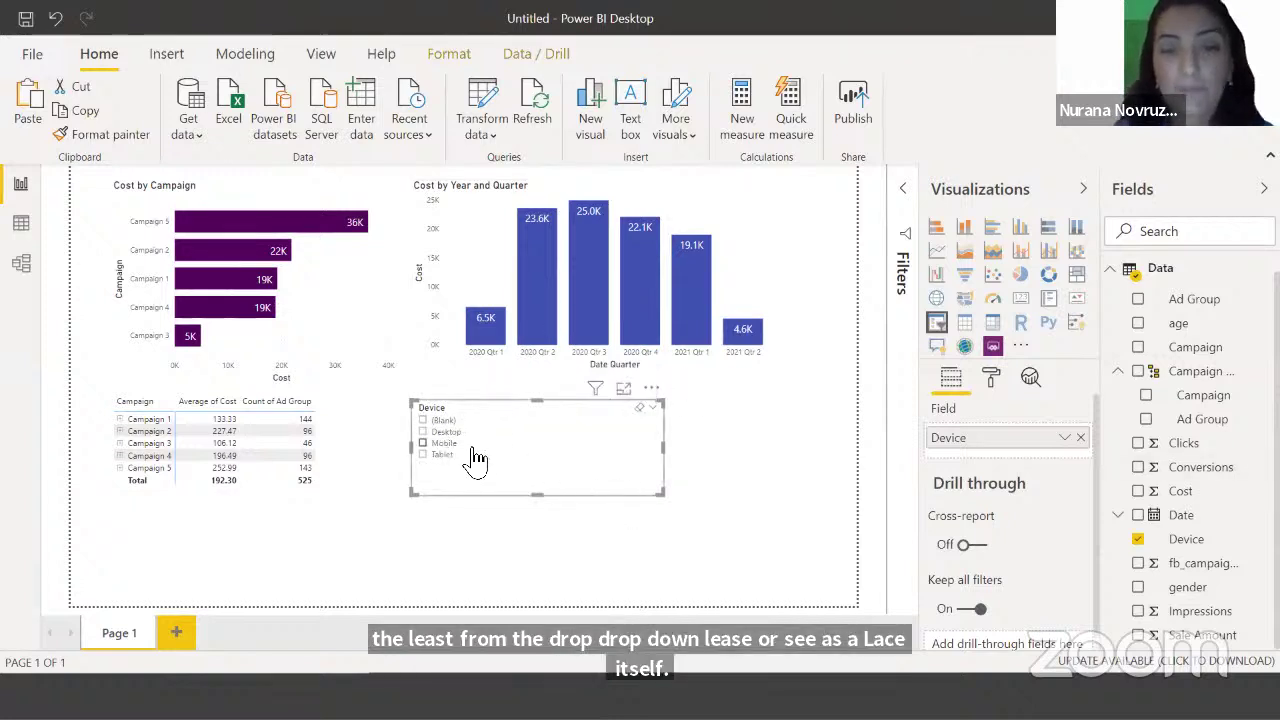
Set the Device slicer's orientation to Horizontal and resize it so all device buttons fit in one row
click(991, 382)
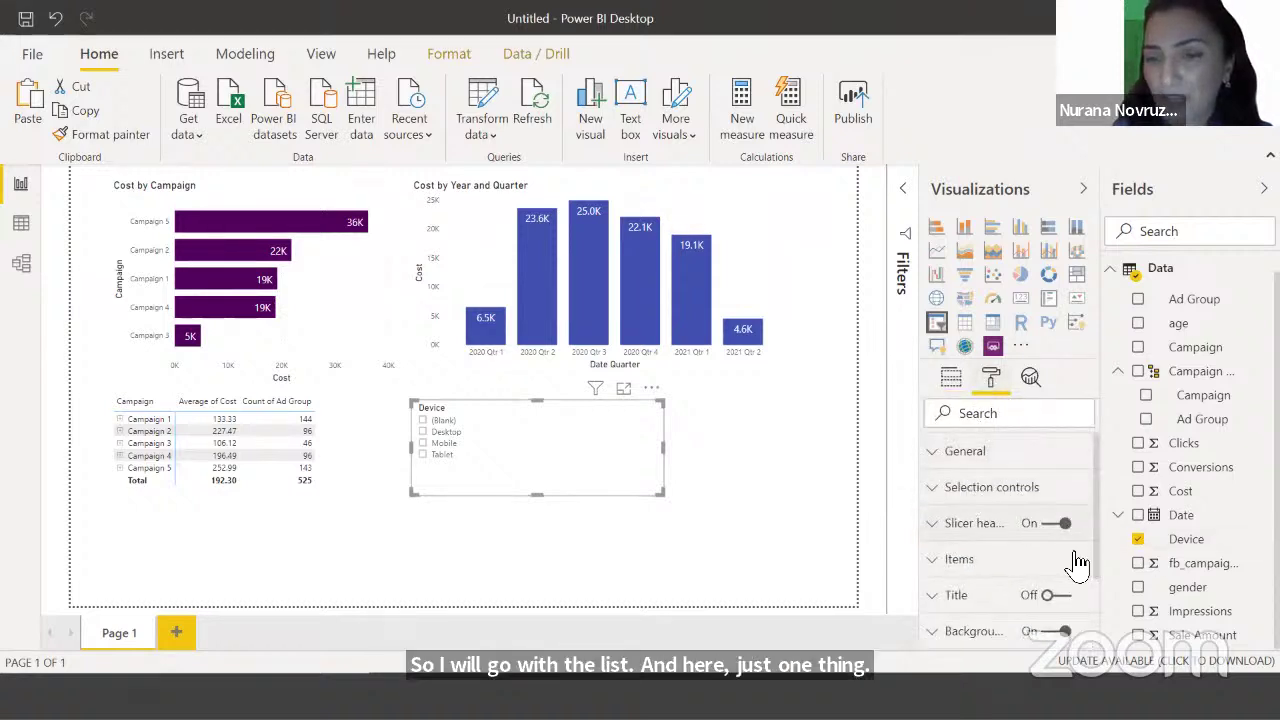
click(937, 462)
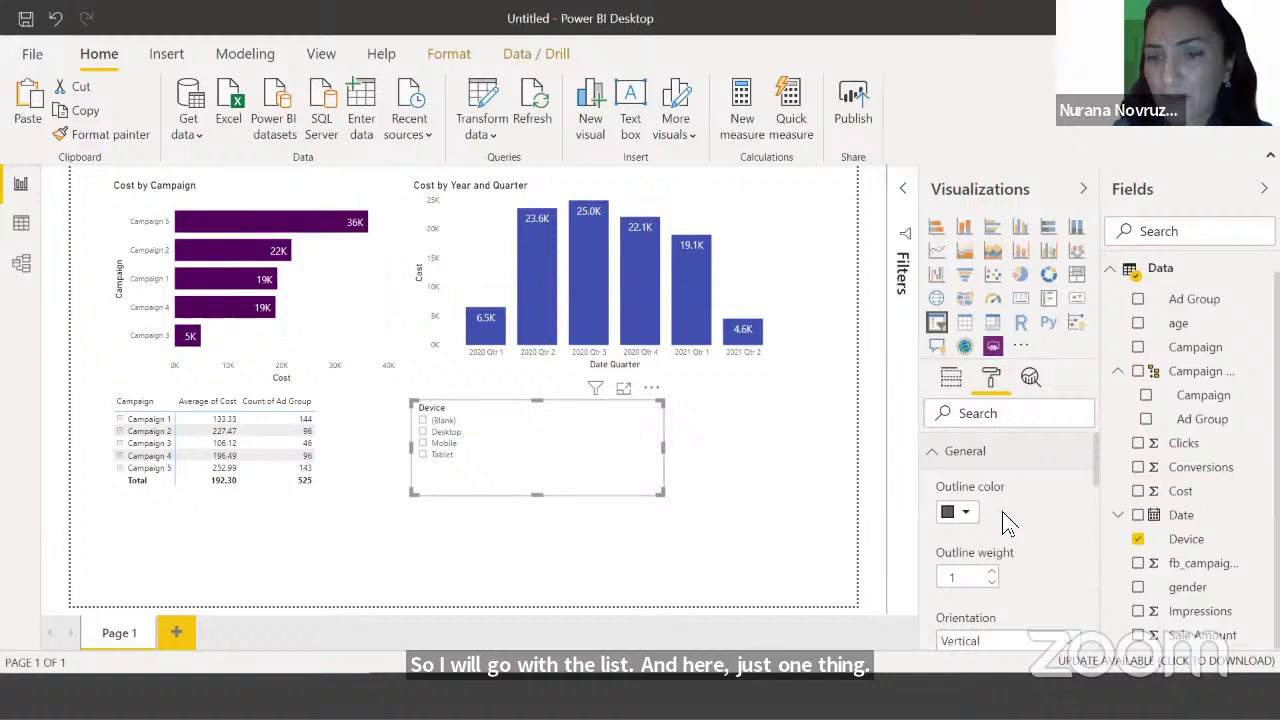
scroll(985, 520, down, 2)
scroll(978, 470, up, 2)
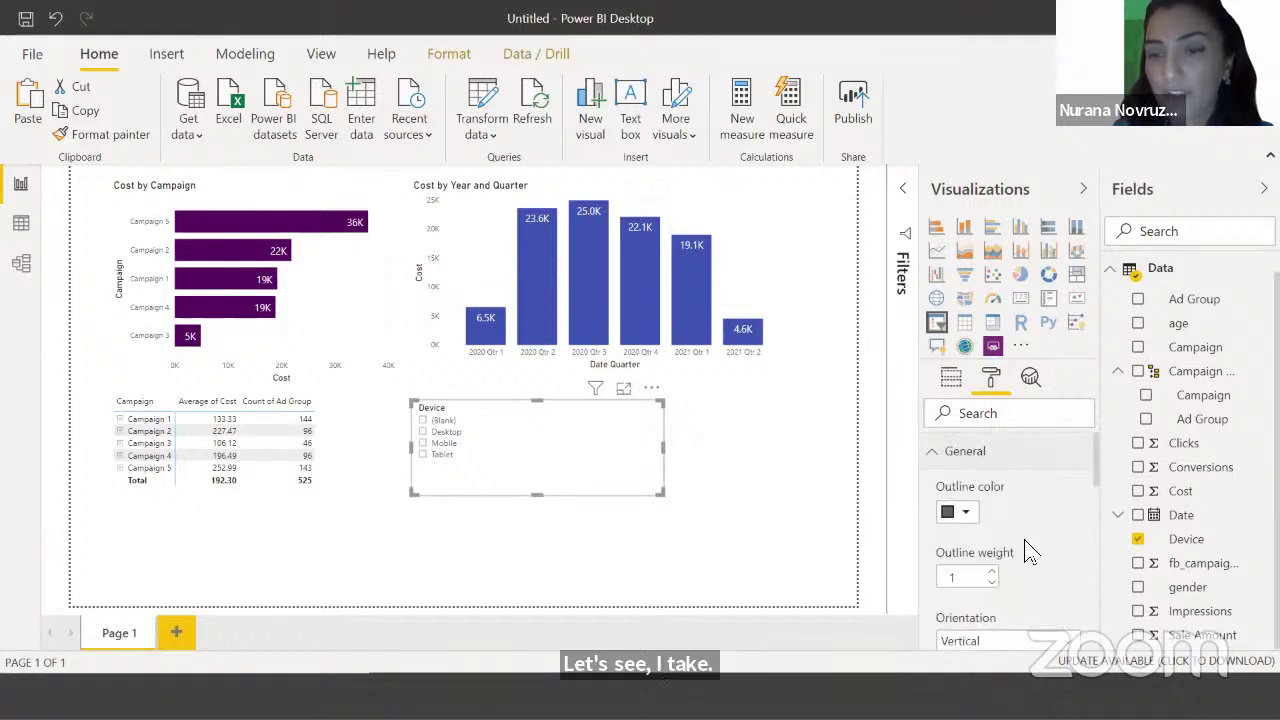
scroll(972, 565, down, 2)
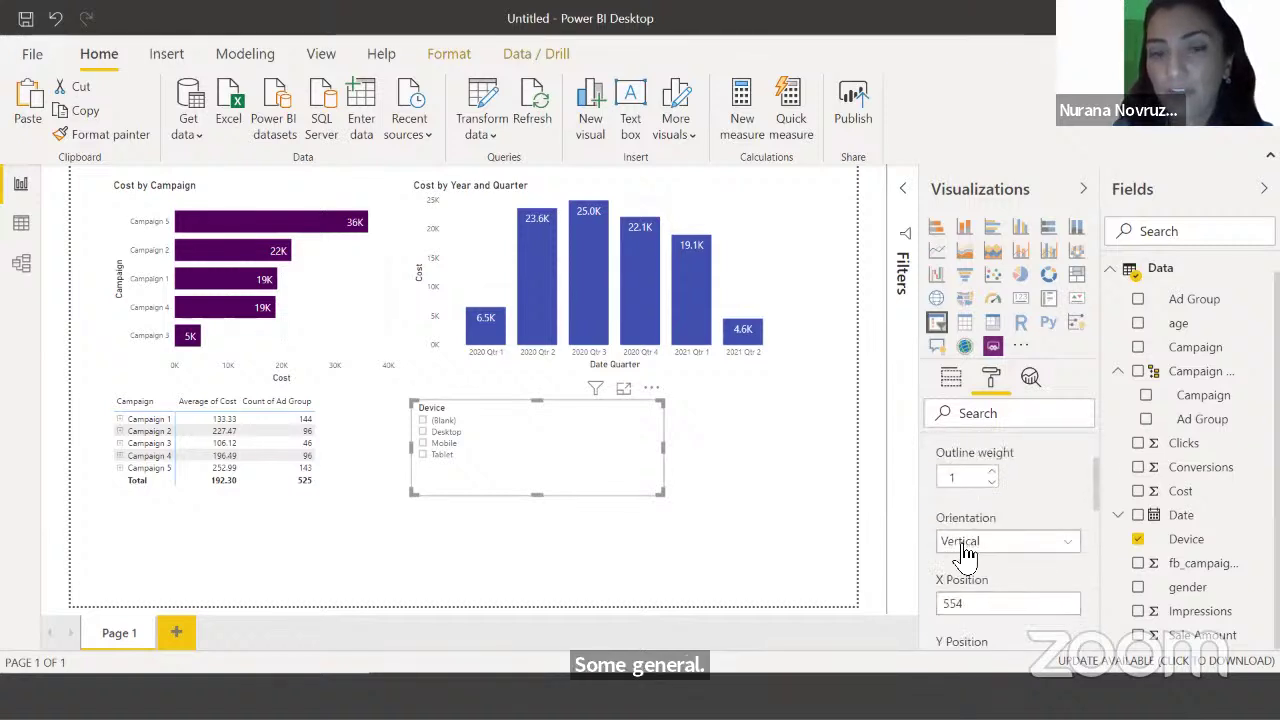
click(962, 546)
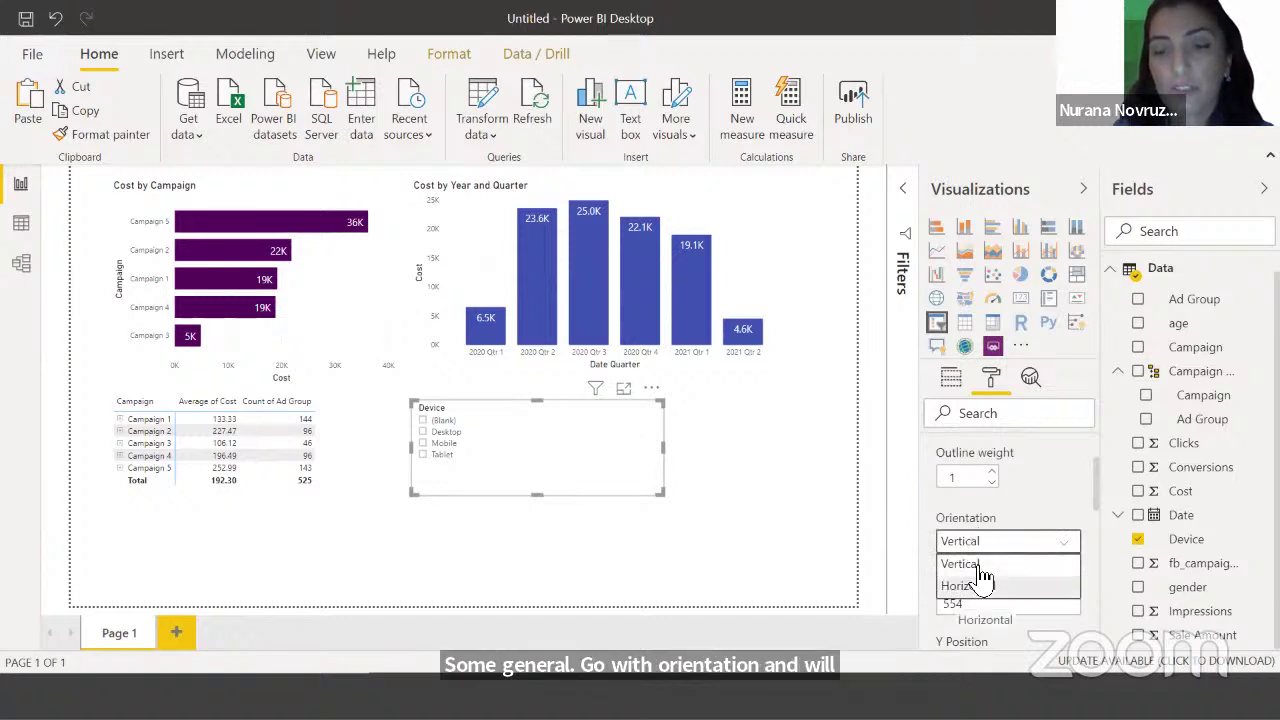
click(984, 584)
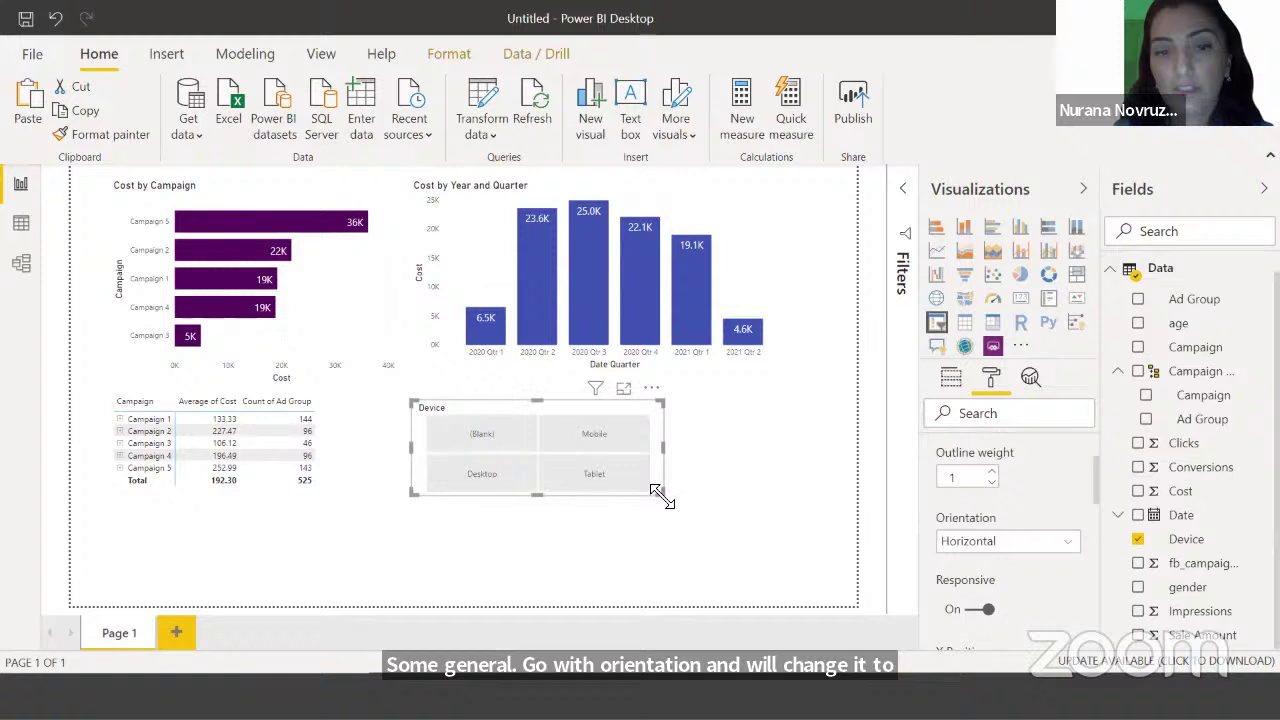
drag(661, 491, 783, 477)
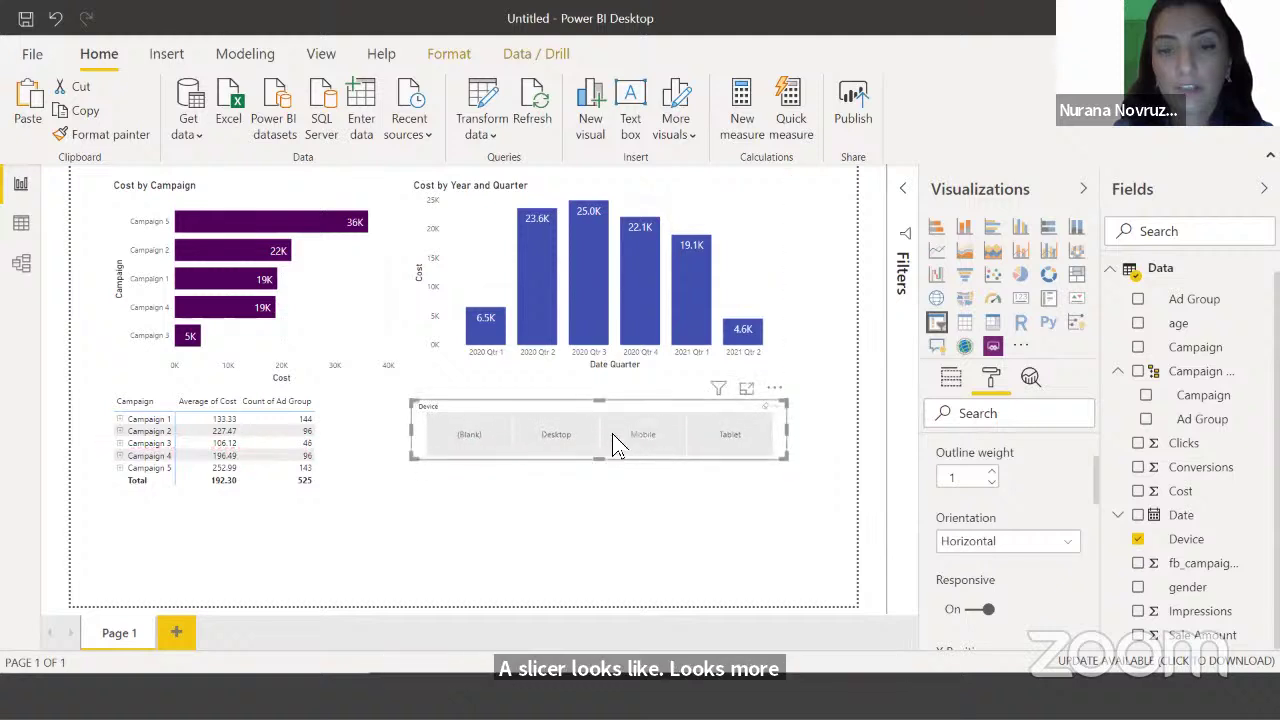
Test the Device slicer by filtering the report to Mobile, Desktop and Tablet in turn
click(670, 449)
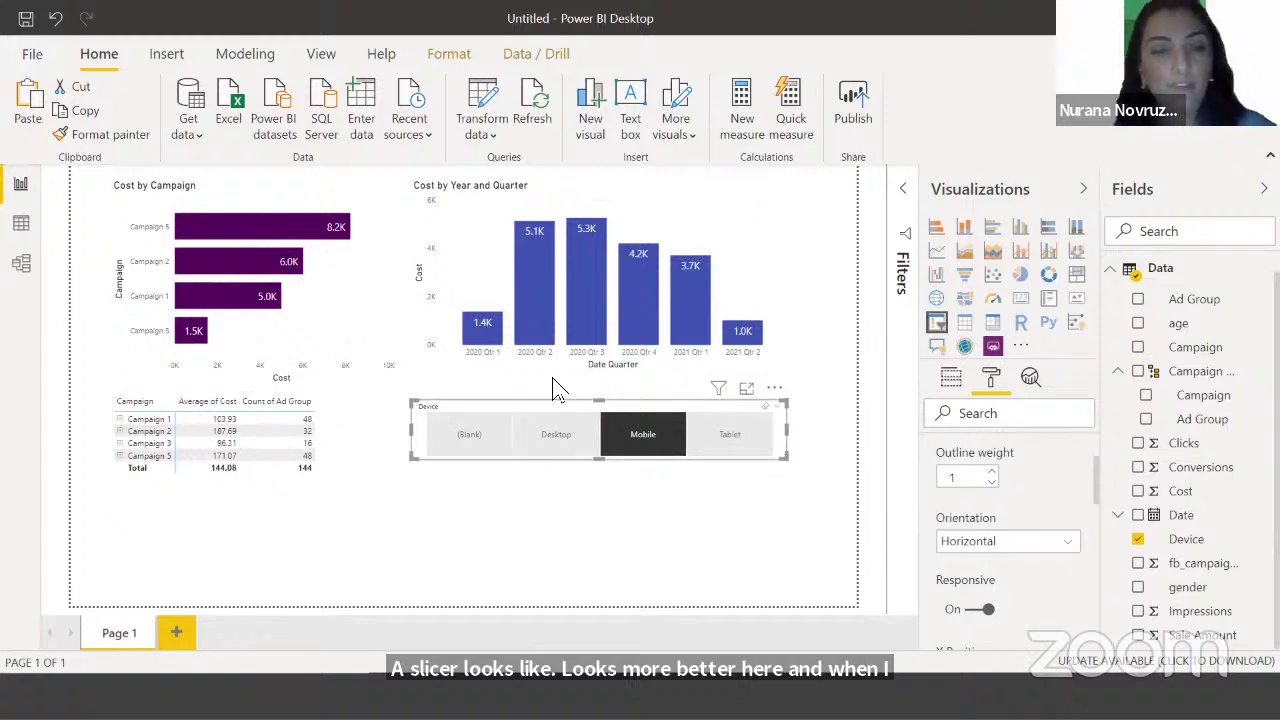
click(610, 425)
click(645, 435)
click(625, 437)
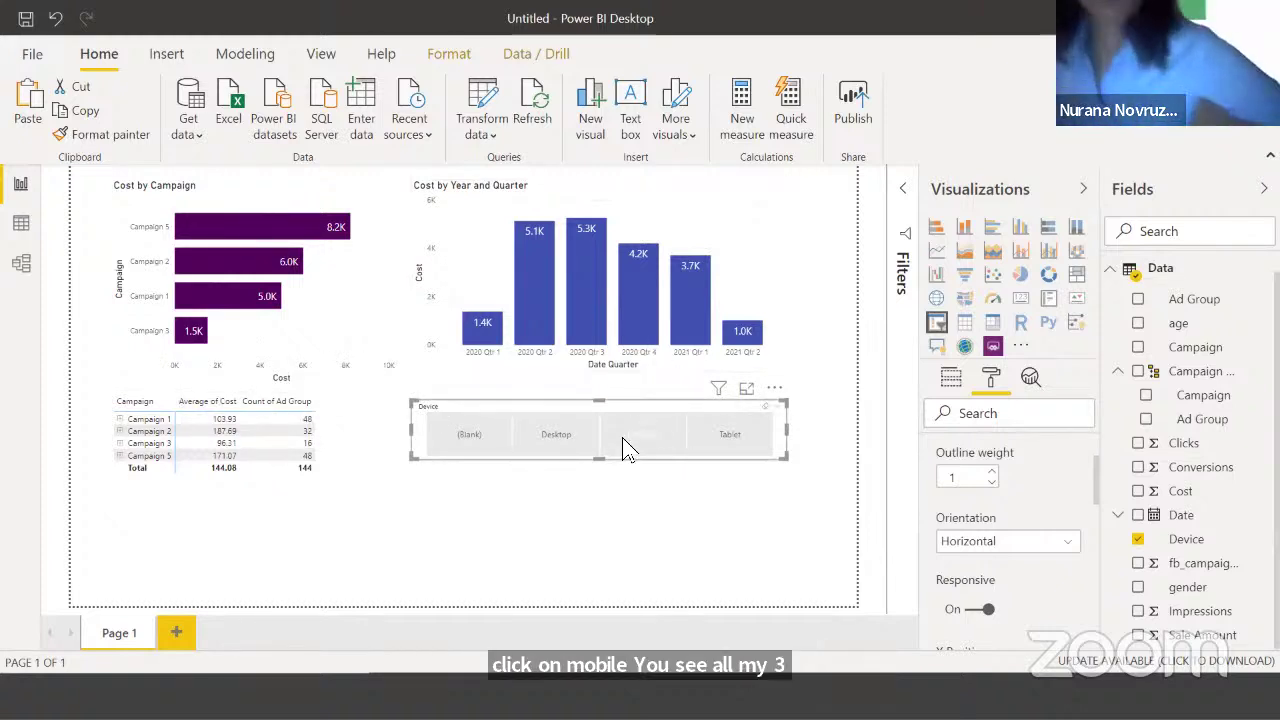
click(630, 435)
click(535, 445)
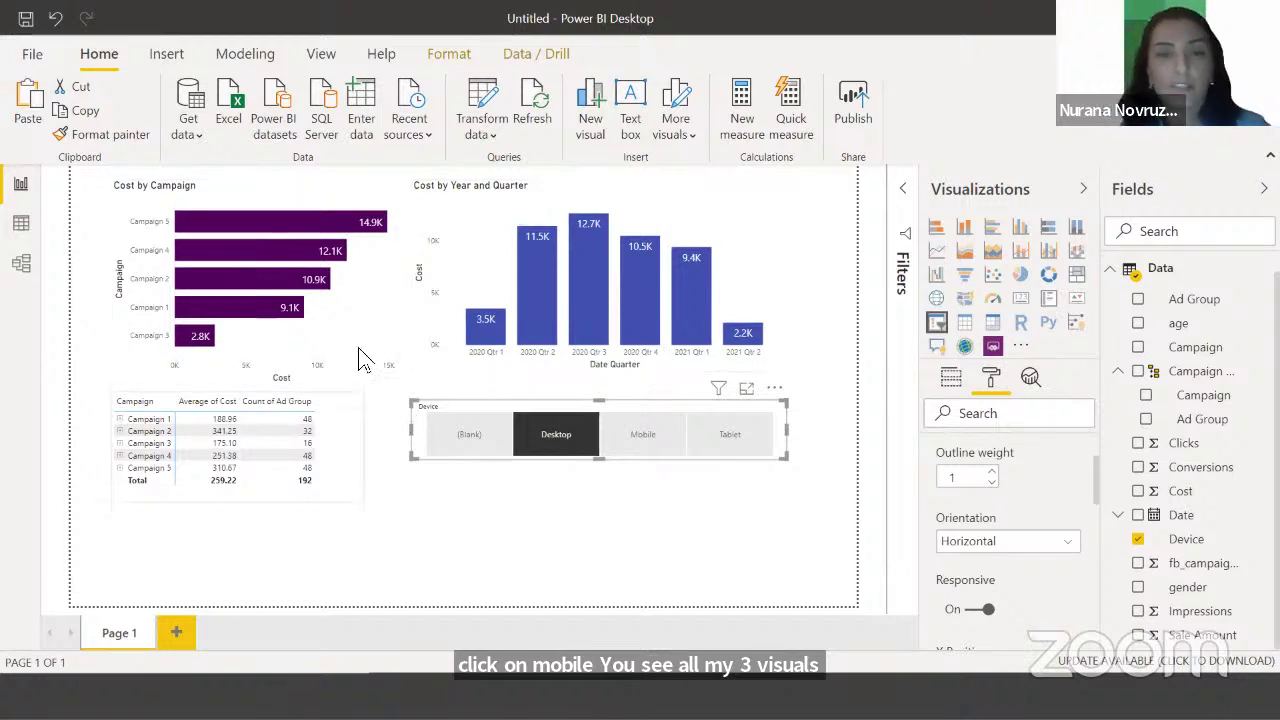
click(745, 440)
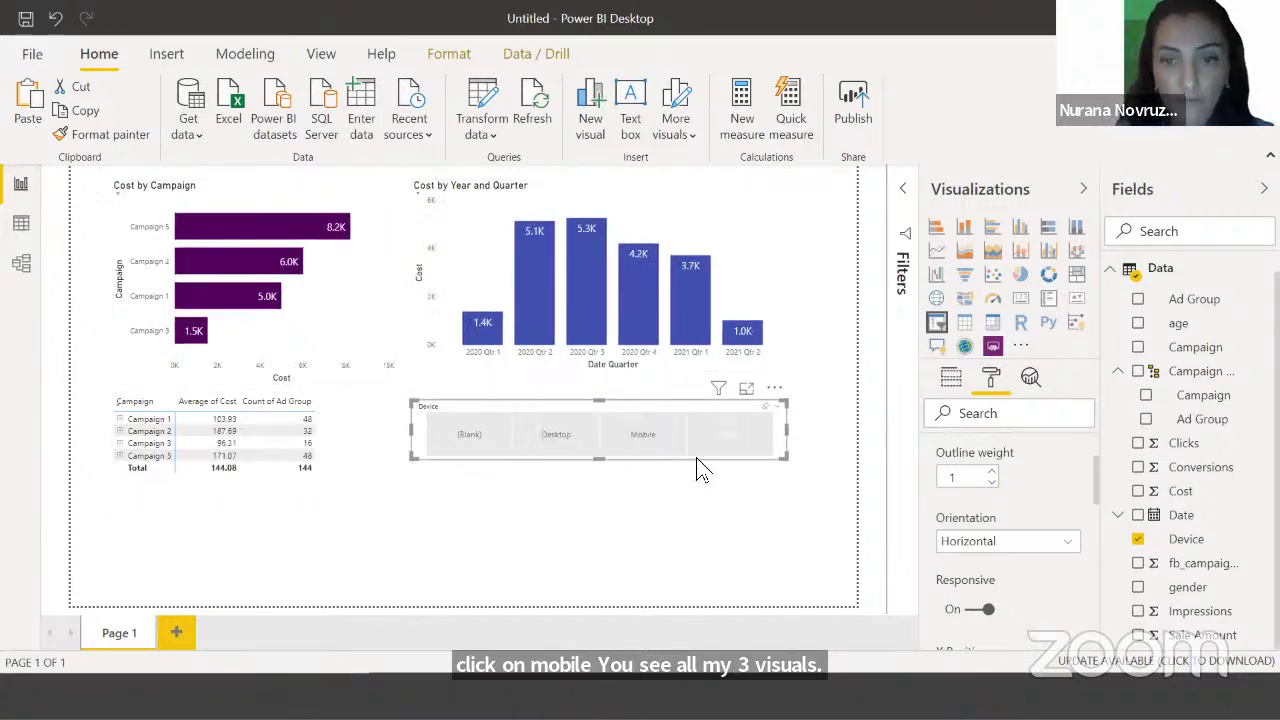
click(790, 438)
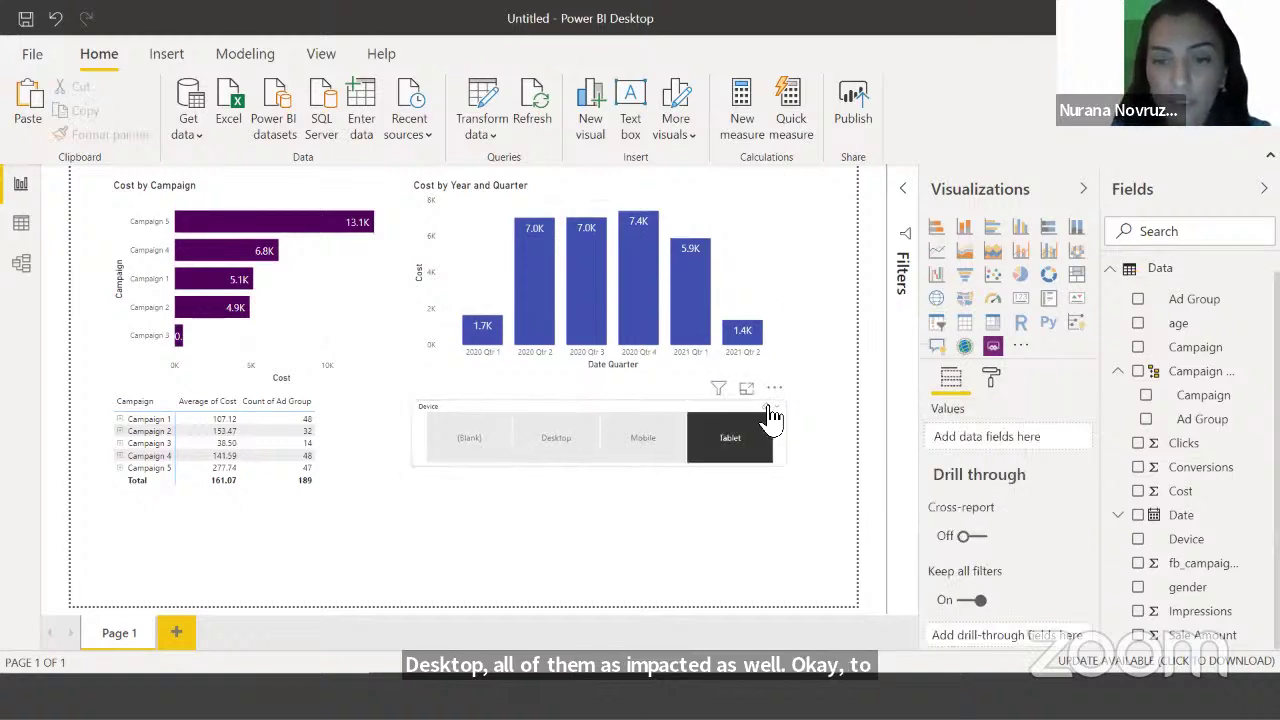
Clear the Device slicer's selection and filter the report to Tablet again
click(773, 413)
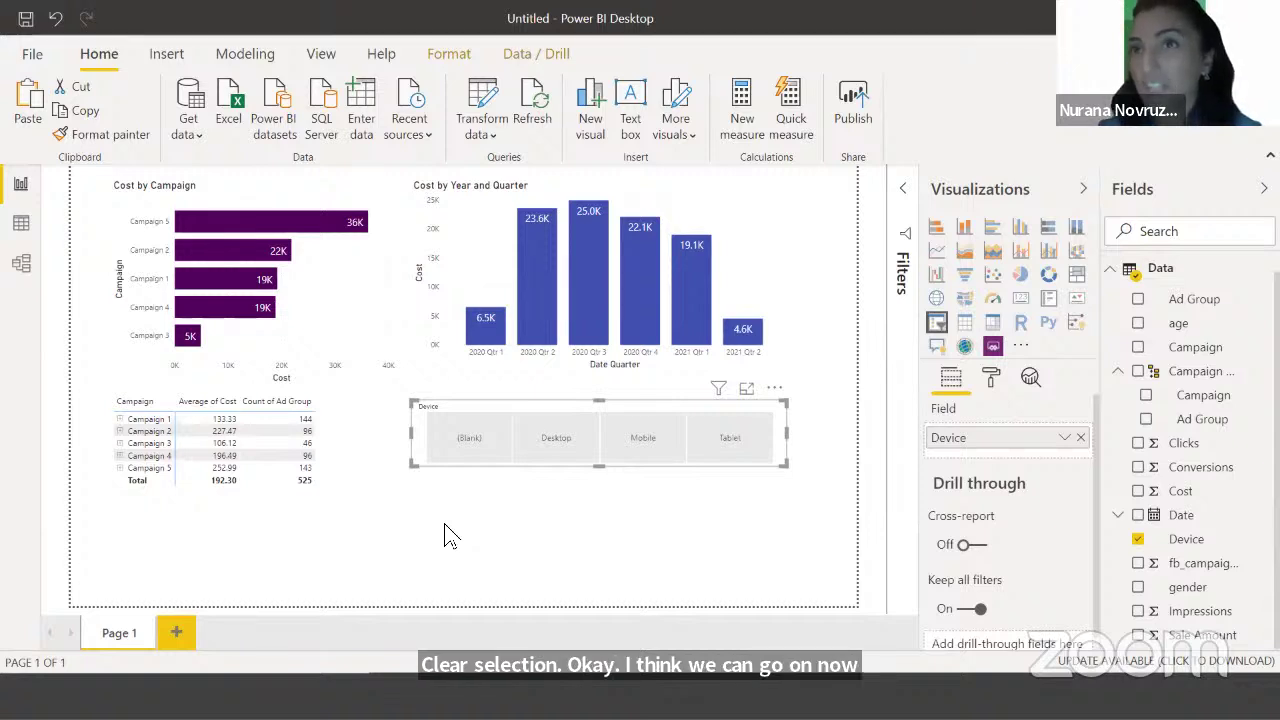
click(748, 430)
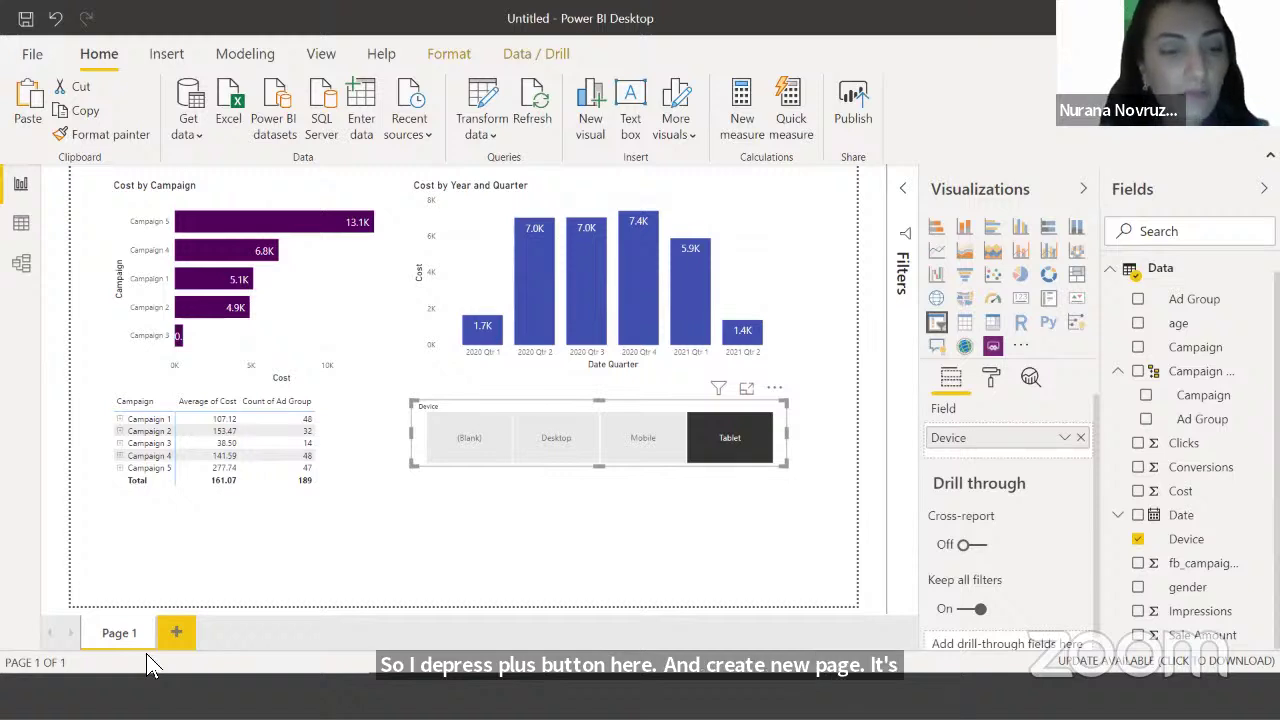
Add a second report page and start a new calculated column in the Data table
click(176, 632)
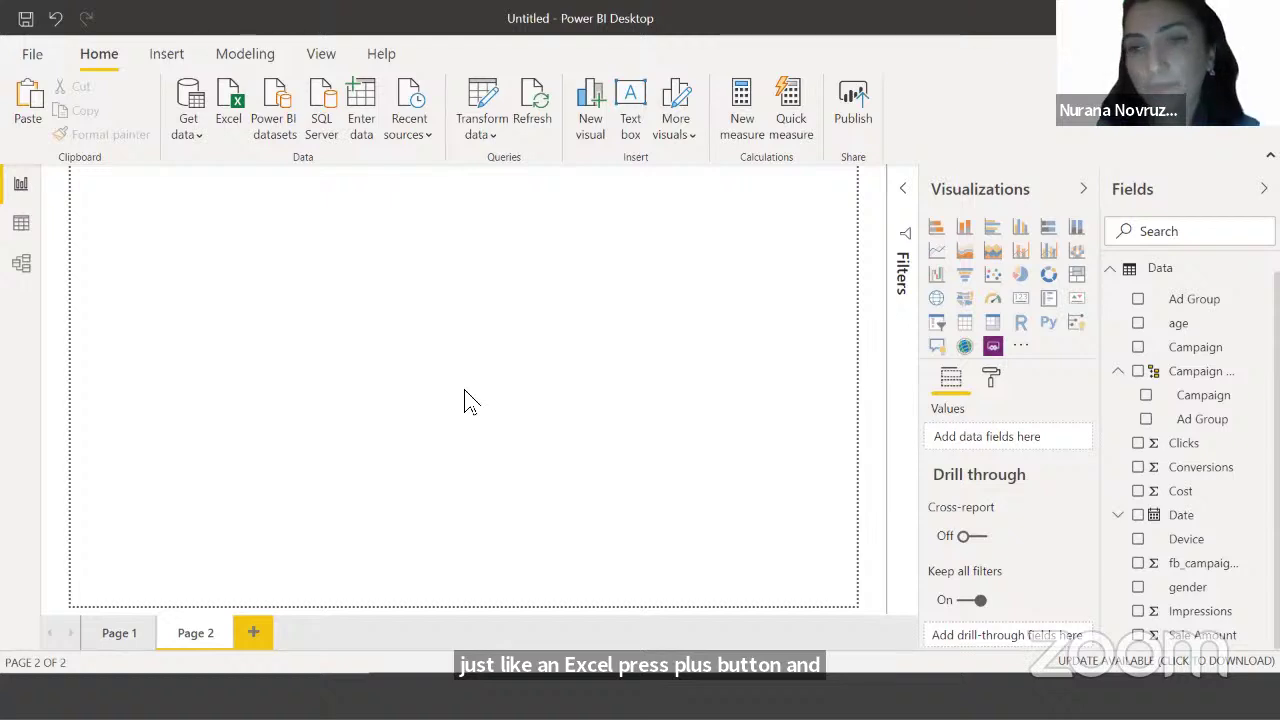
click(230, 60)
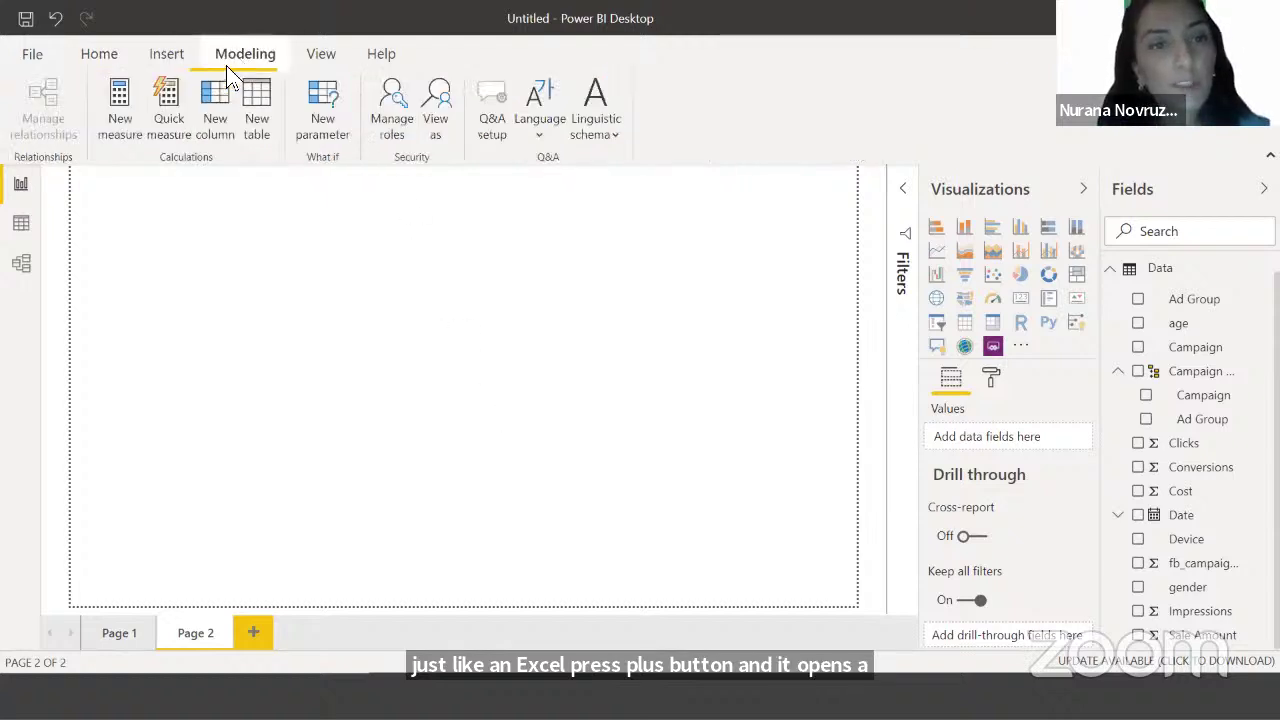
click(218, 126)
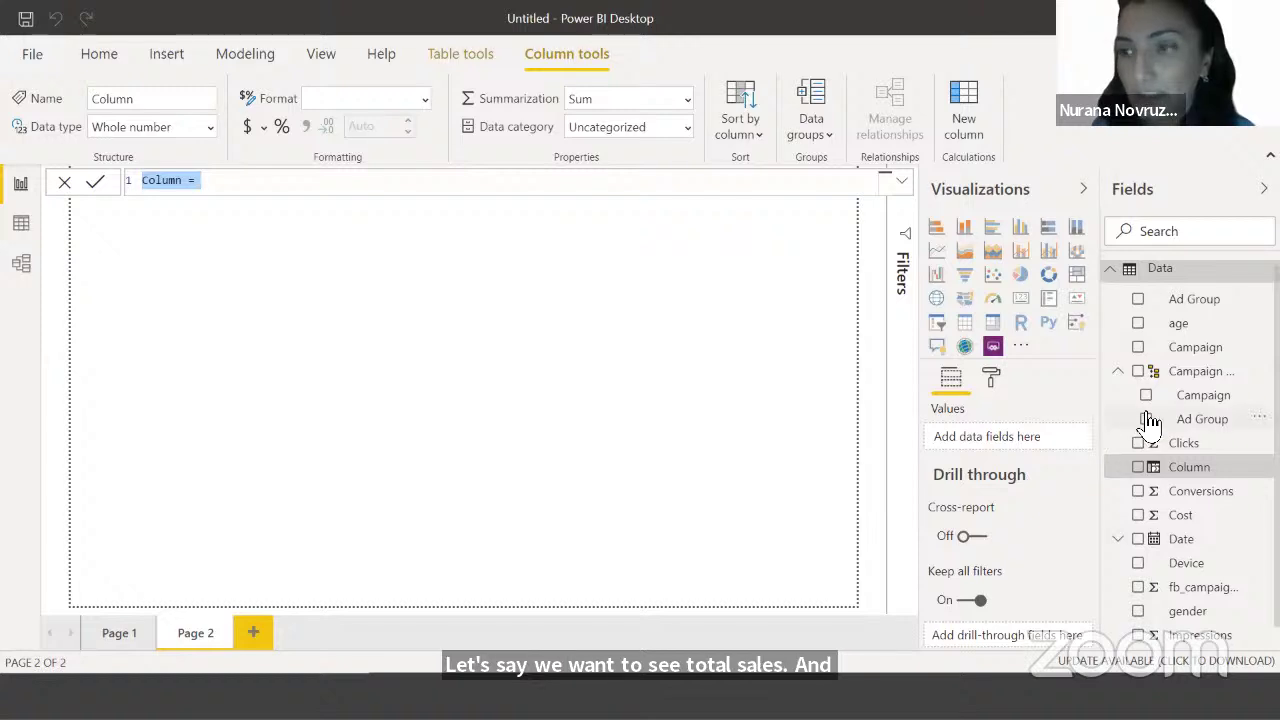
scroll(1170, 495, down, 1)
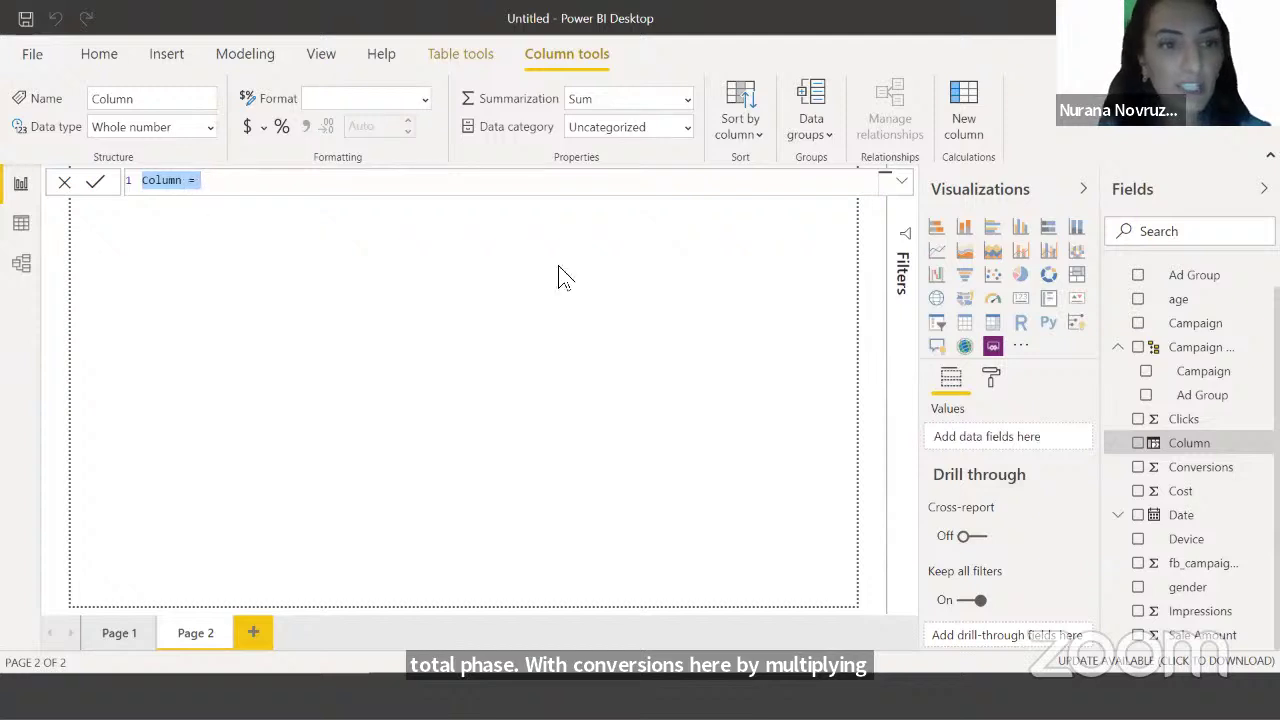
Replace the new column's default name with Total Sales in its formula
key(Home)
key(shift+Right)
key(shift+Right)
key(shift+Right)
key(shift+Right)
key(shift+Right)
key(shift+Right)
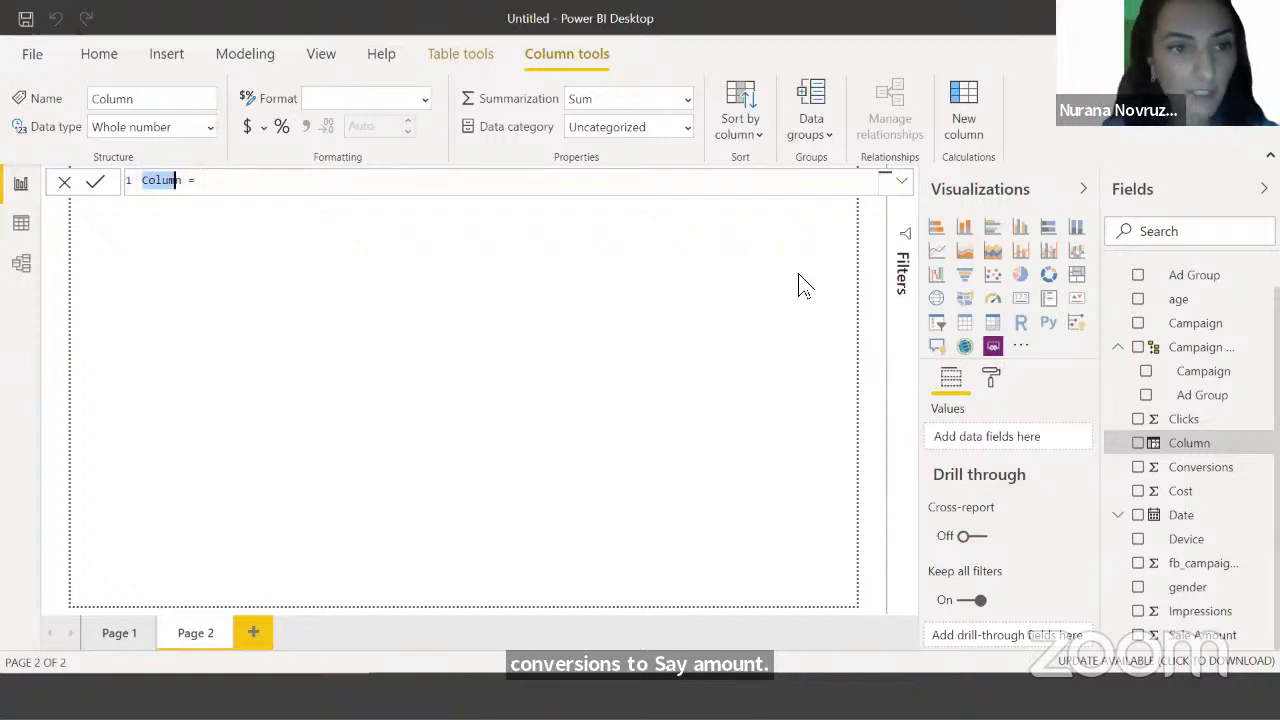
text(Total )
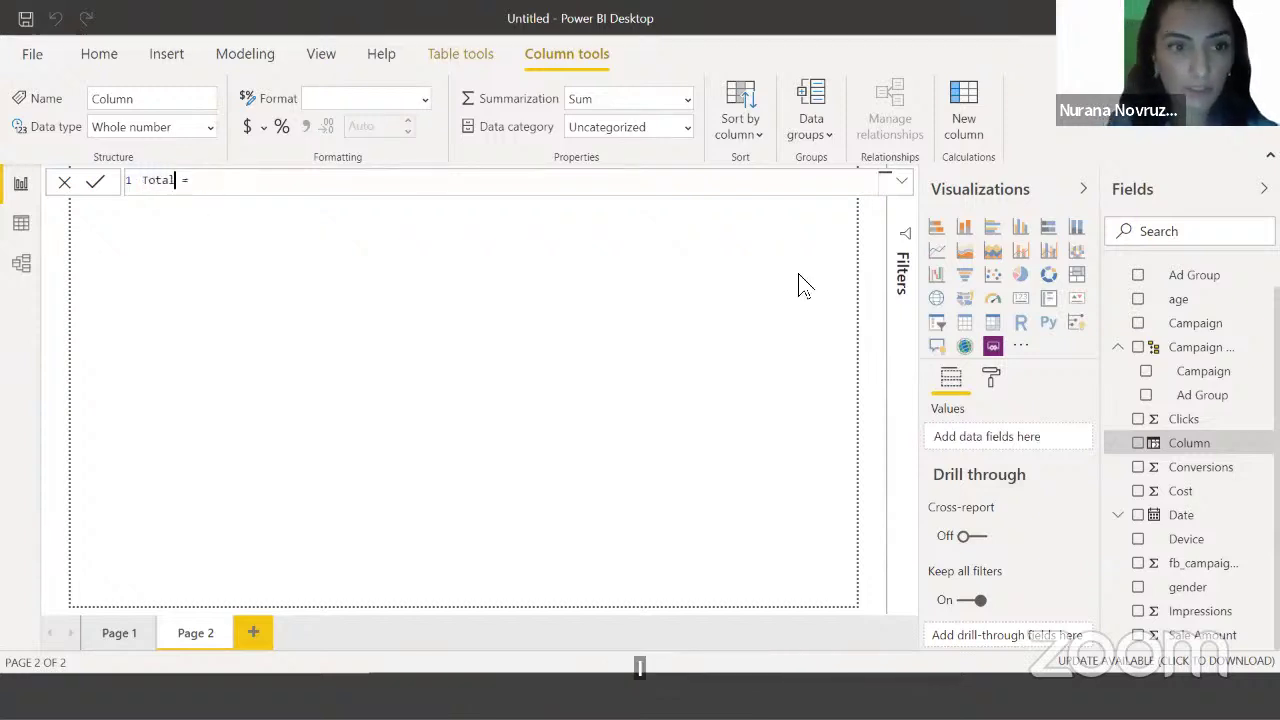
text(Sales)
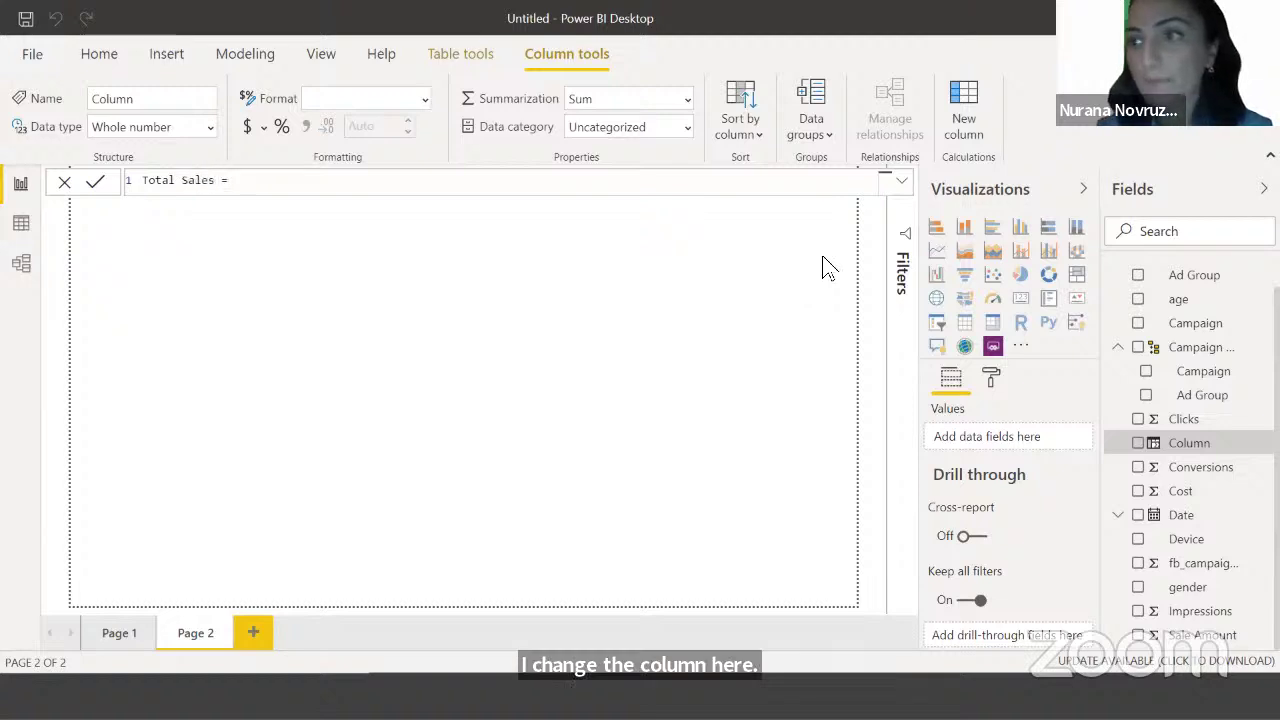
Define the Total Sales column as Data[Conversions]*Data[Sale Amount] and commit the formula
click(297, 186)
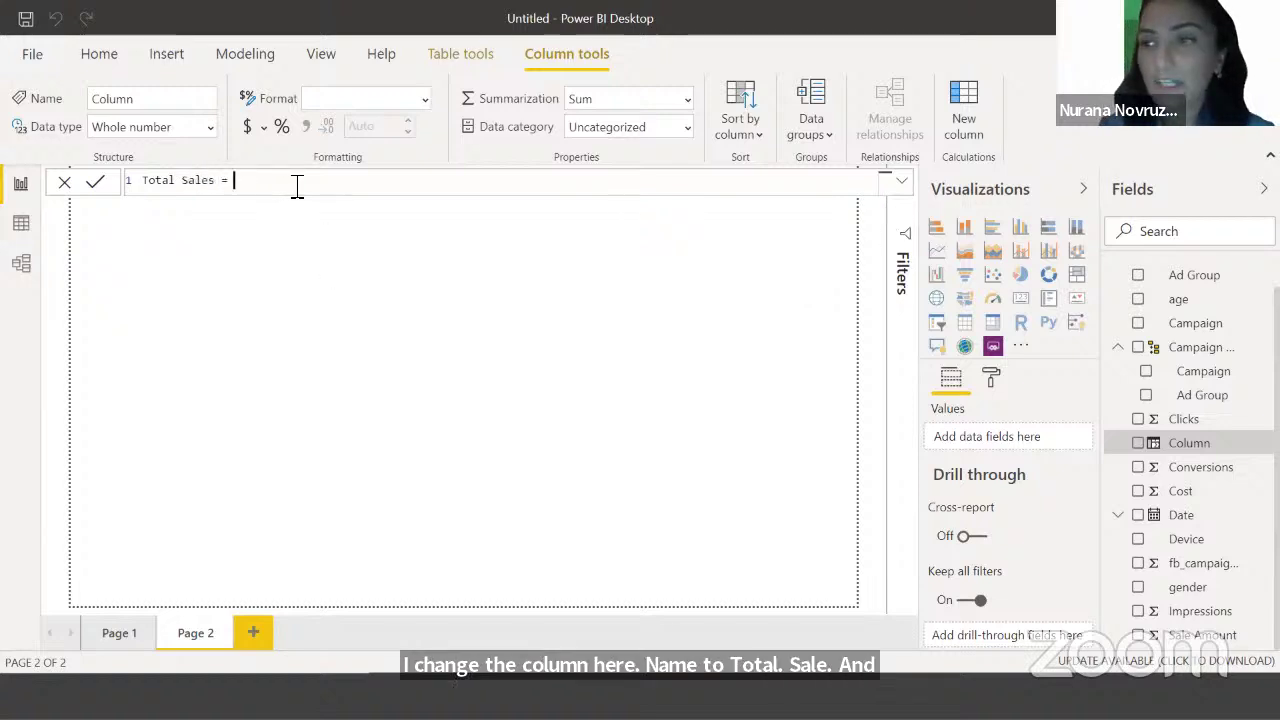
text(conv)
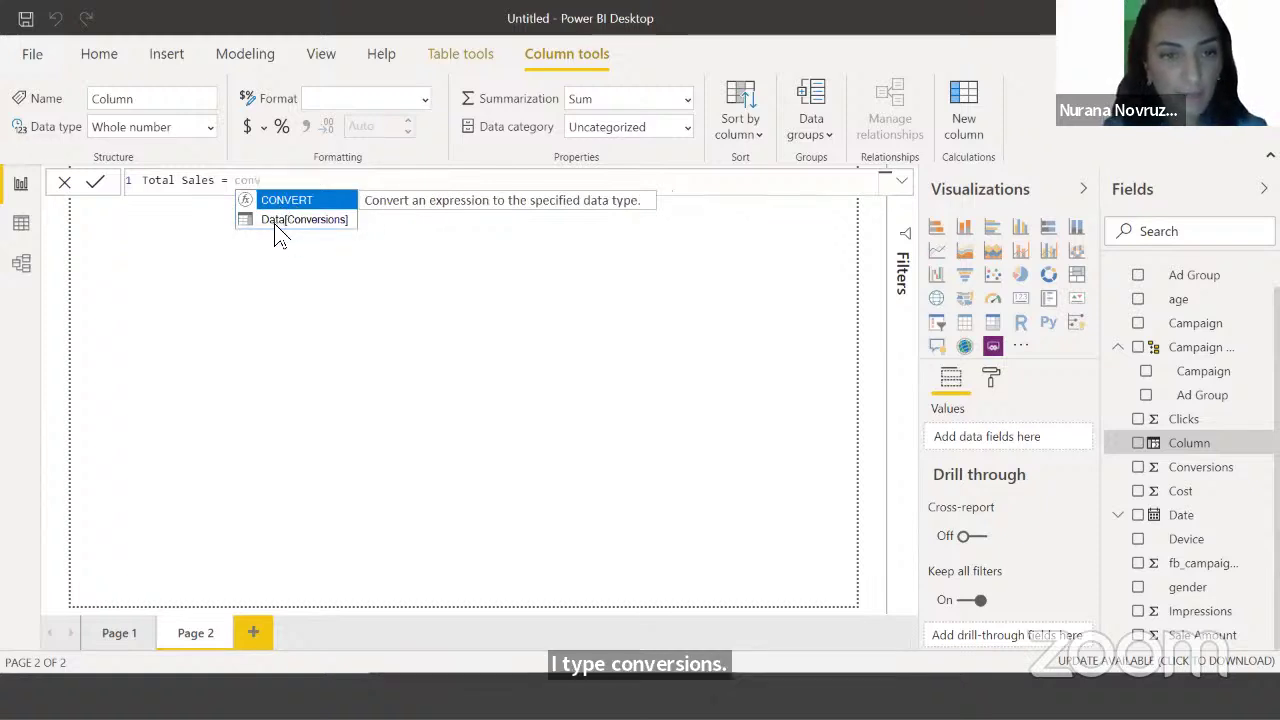
key(Down)
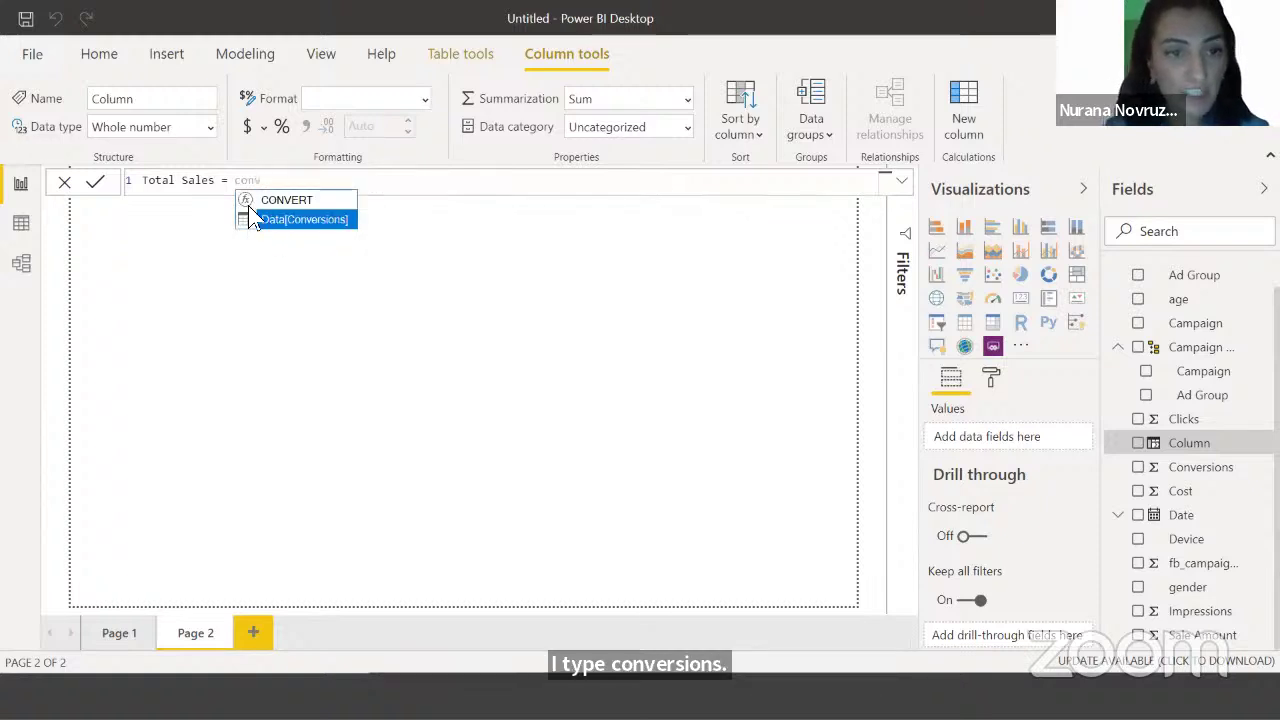
click(304, 219)
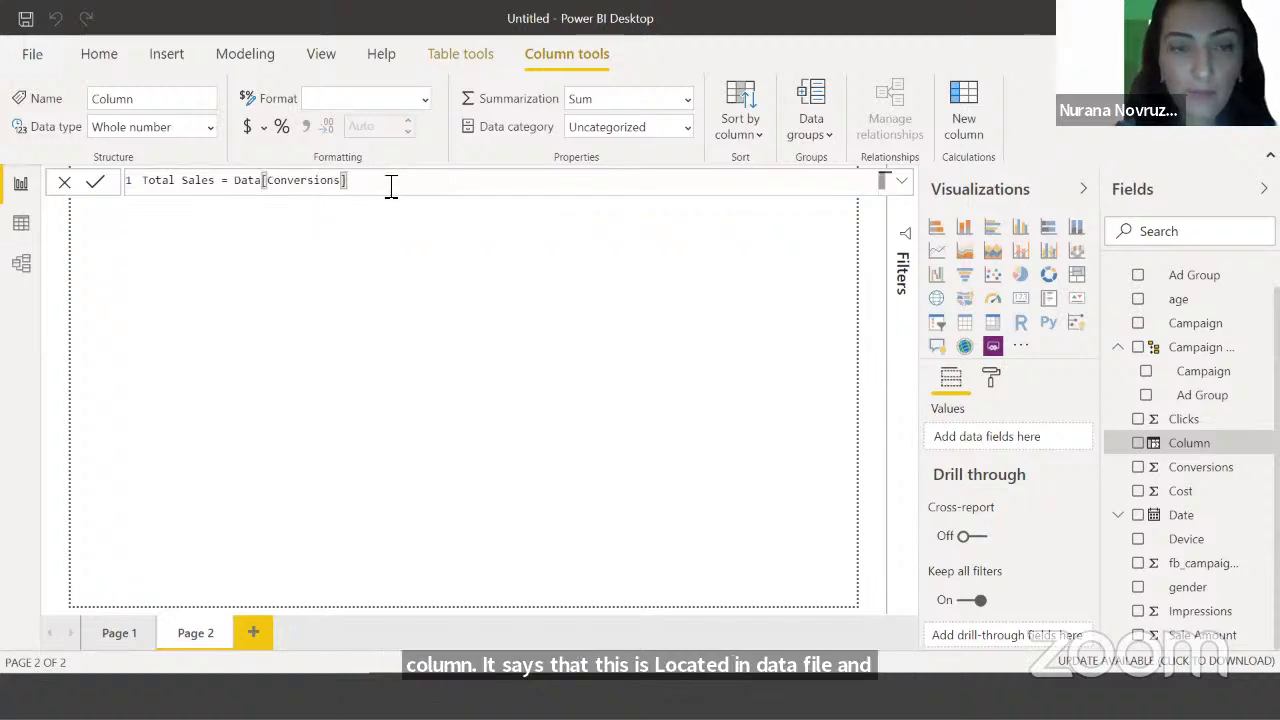
text(*)
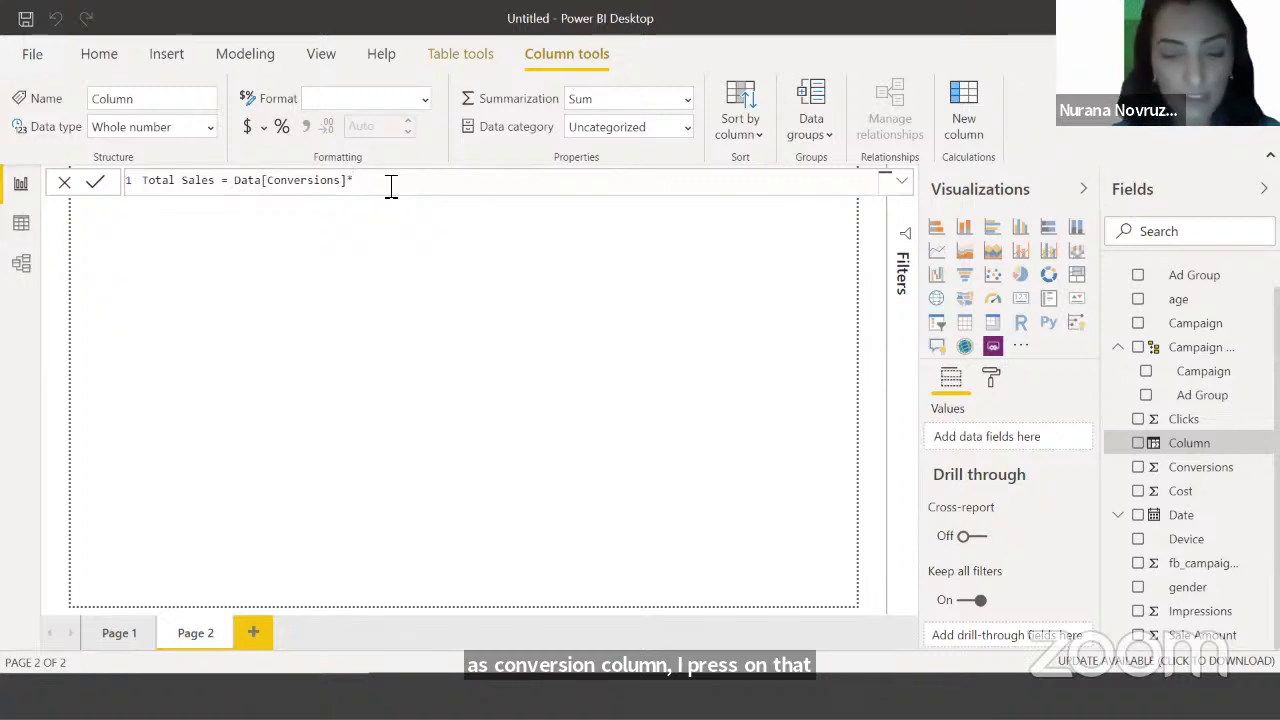
text(sale)
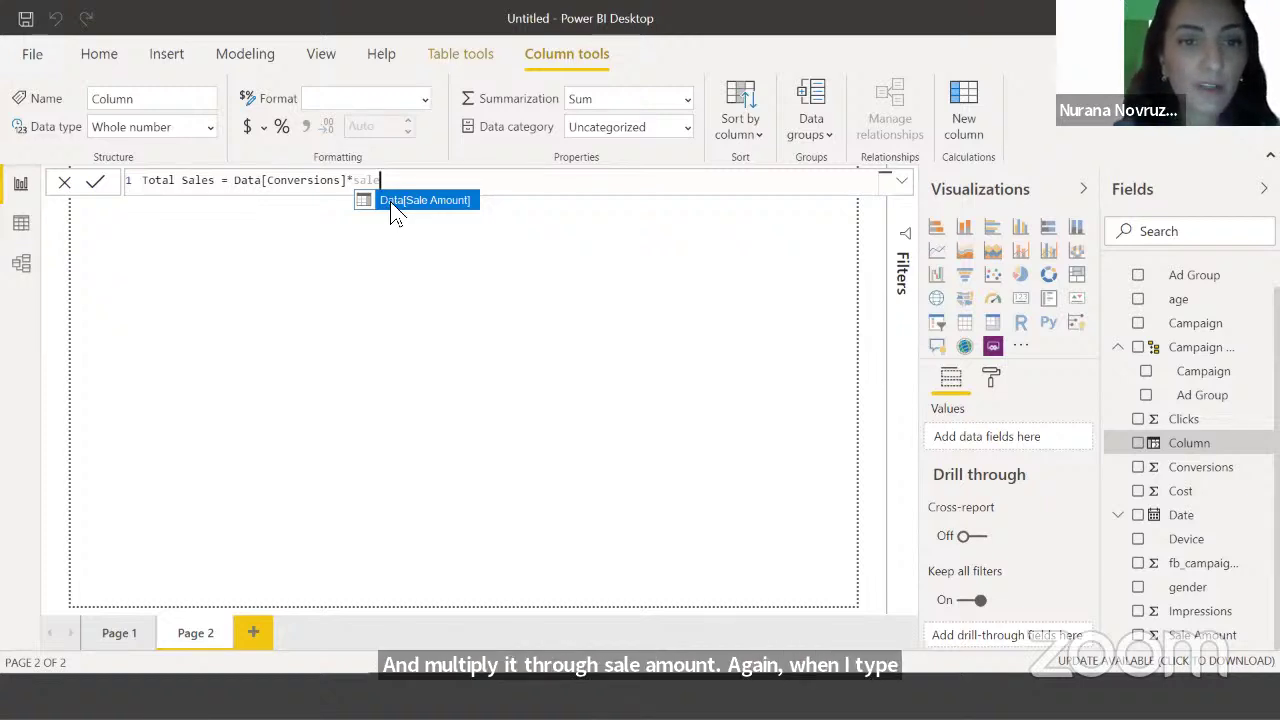
click(390, 201)
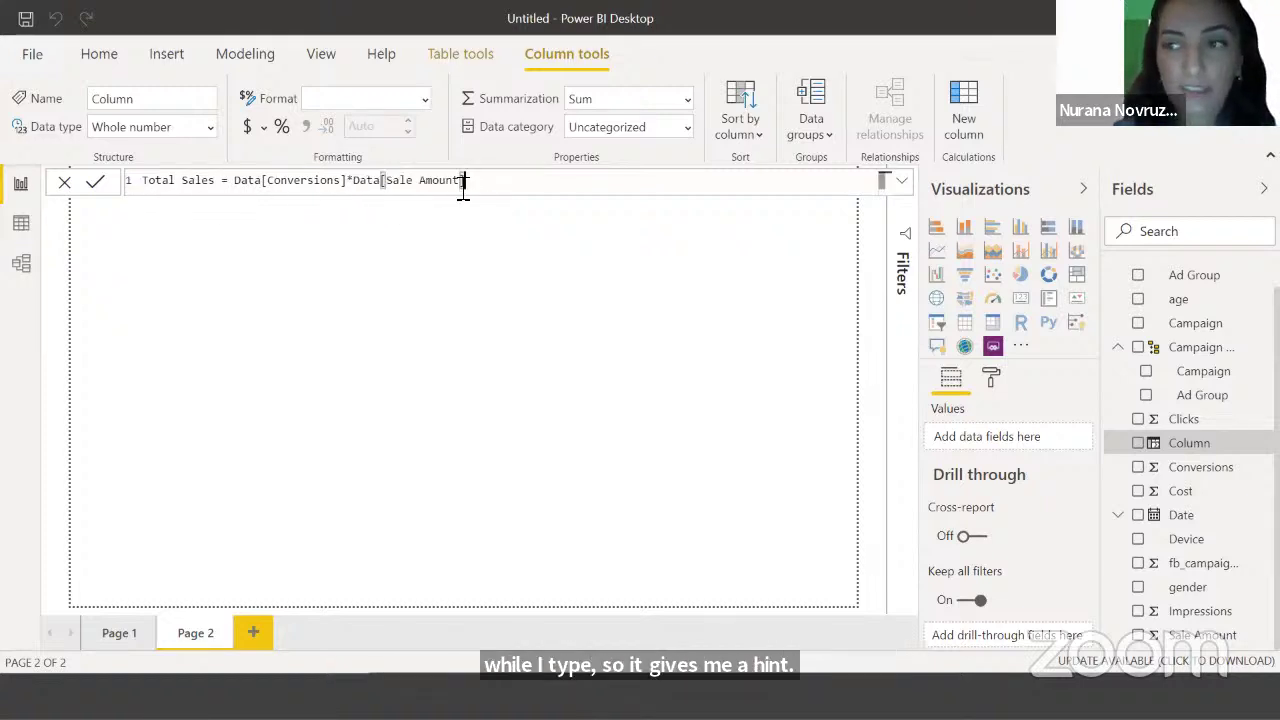
click(96, 183)
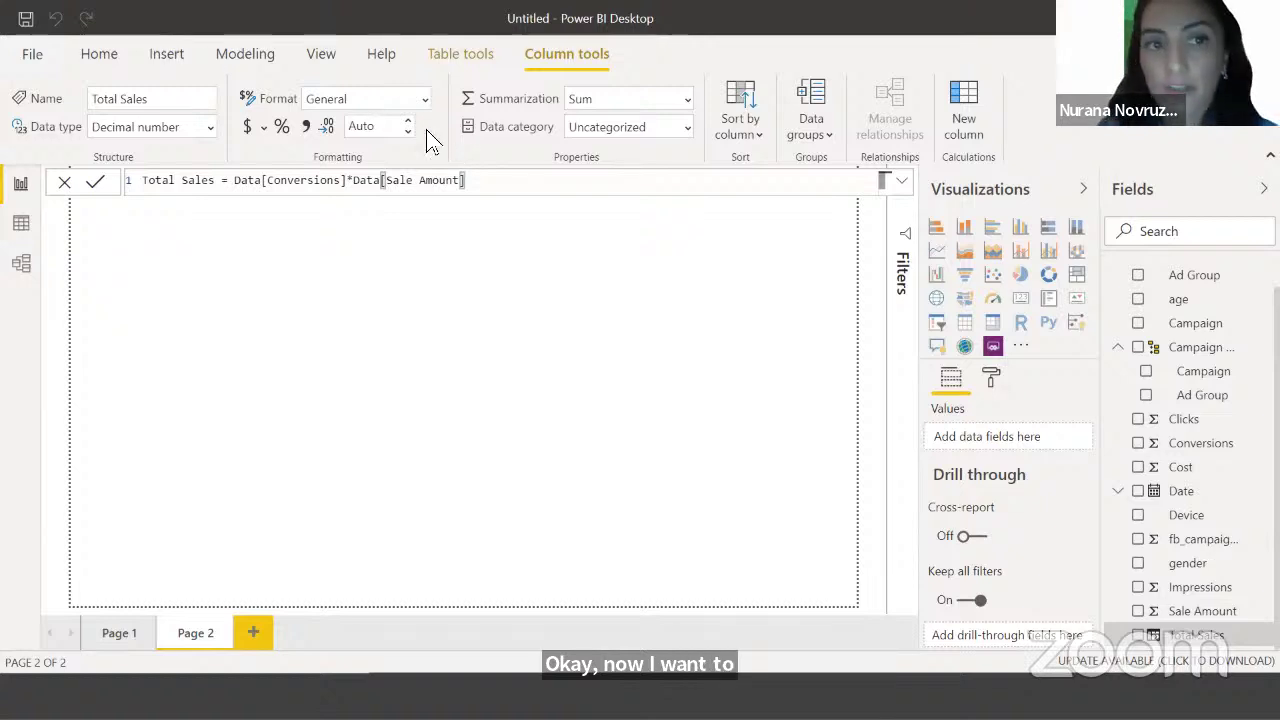
Start a new measure in the Data table and name it Profit
click(247, 60)
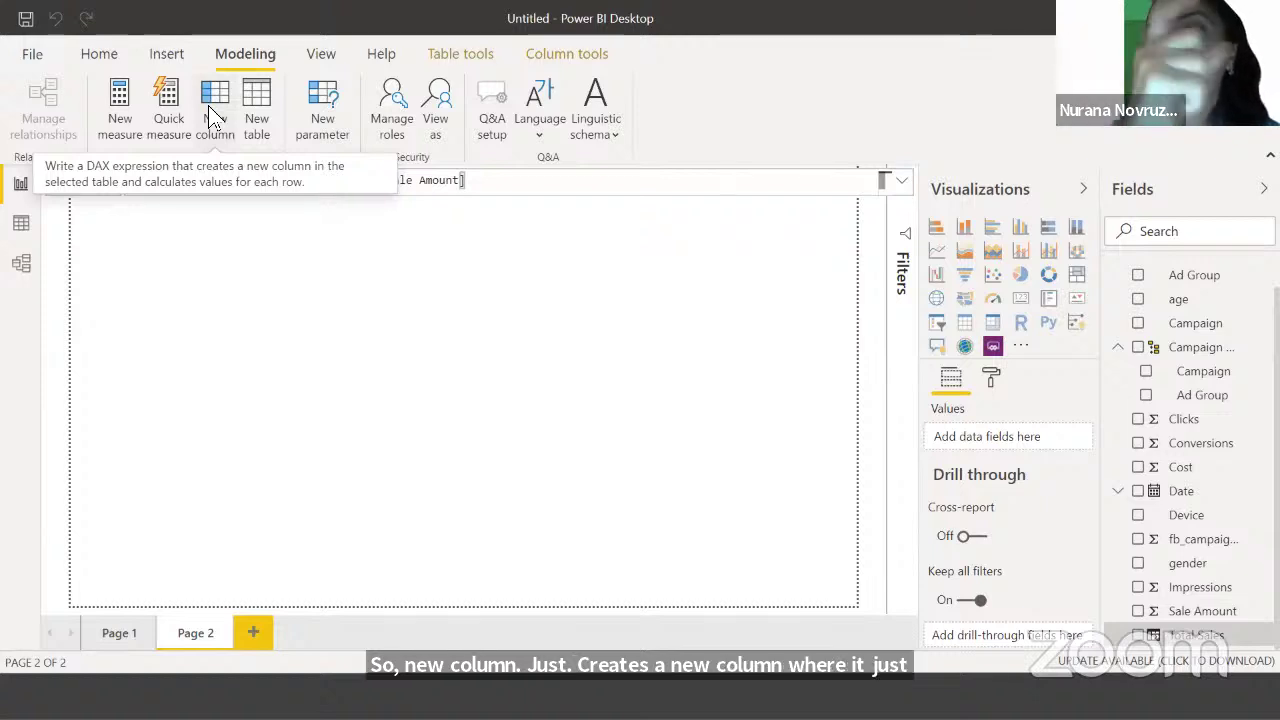
click(118, 122)
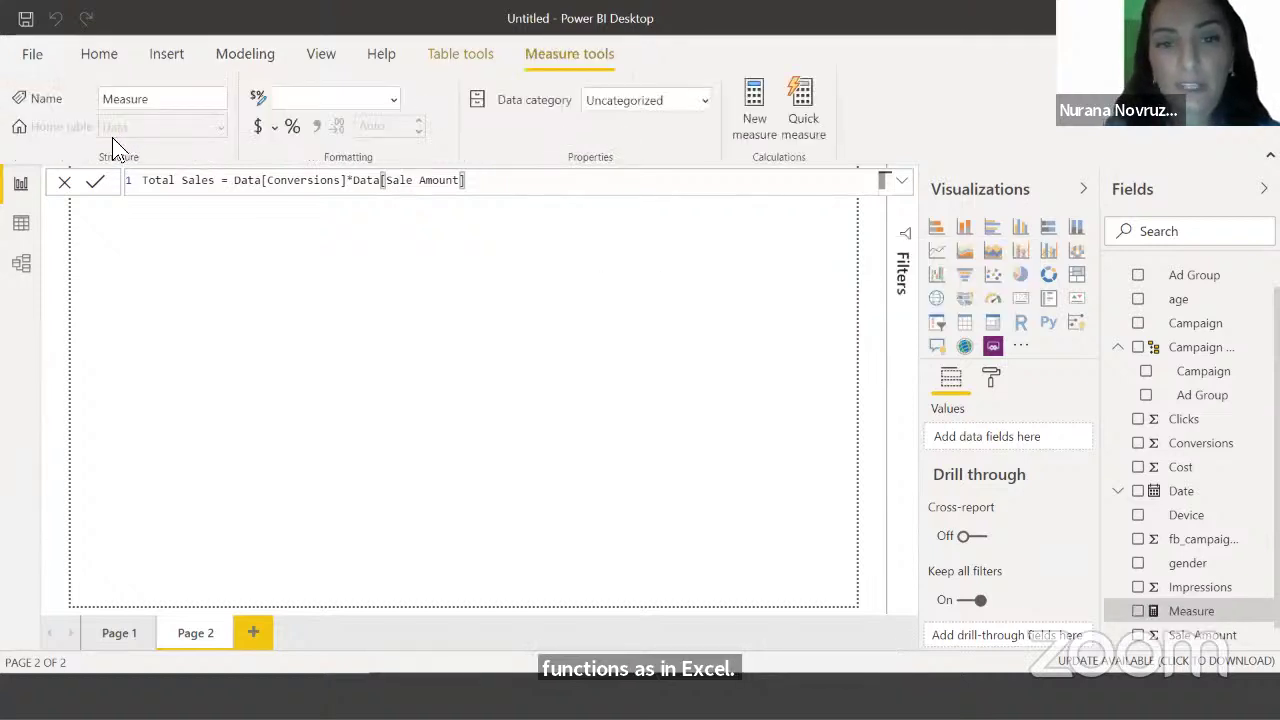
click(196, 187)
key(Left)
key(Left)
key(shift+Left)
key(shift+Left)
key(shift+Left)
key(shift+Left)
key(shift+Left)
key(shift+Left)
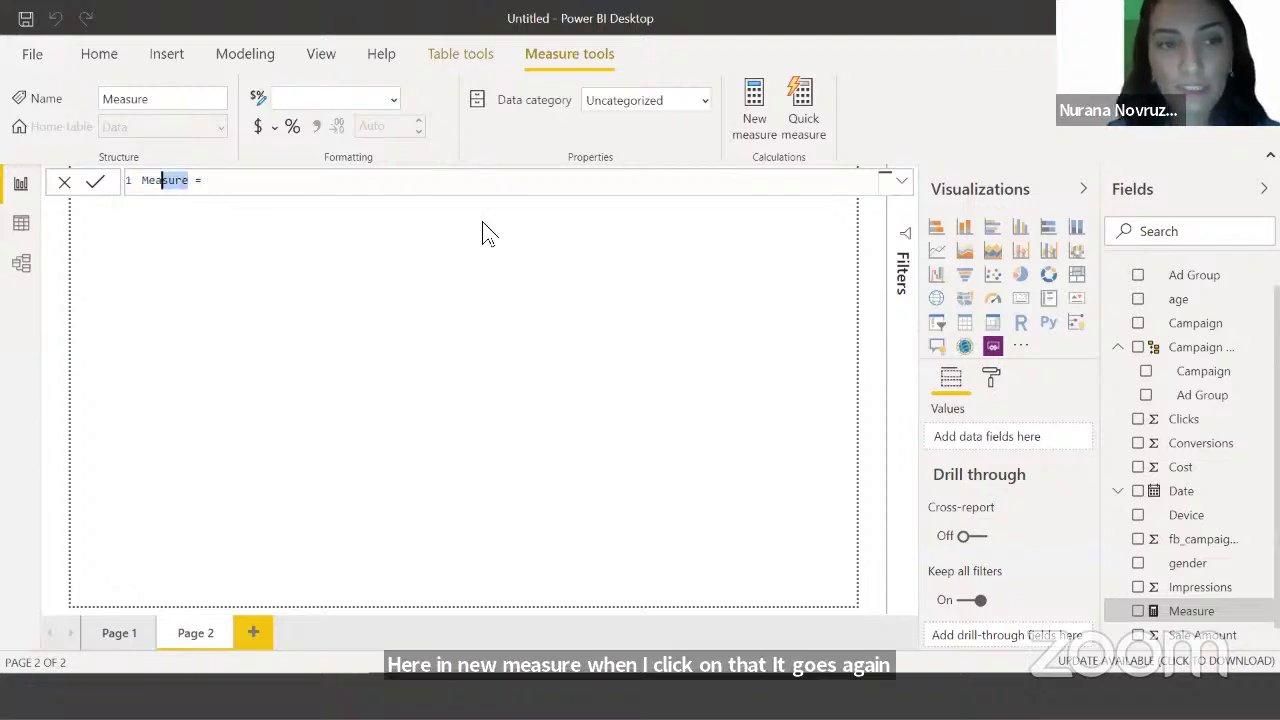
key(shift+Left)
text(Prof)
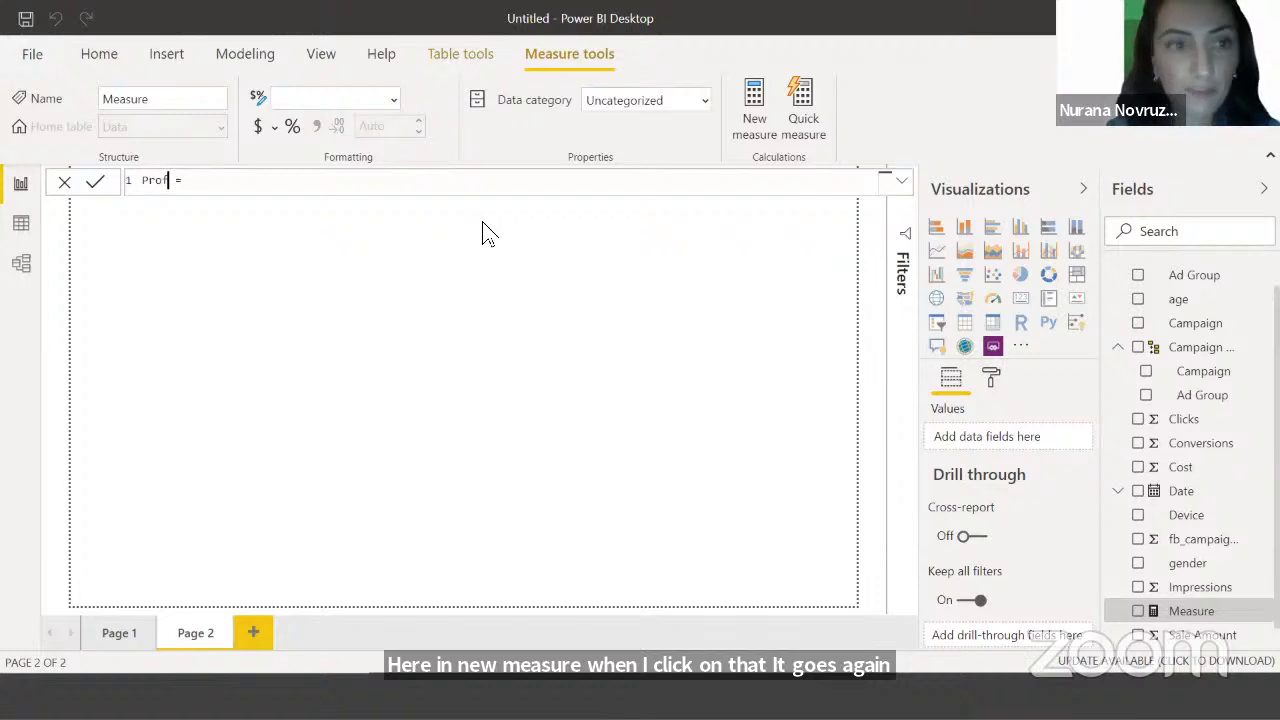
text(it)
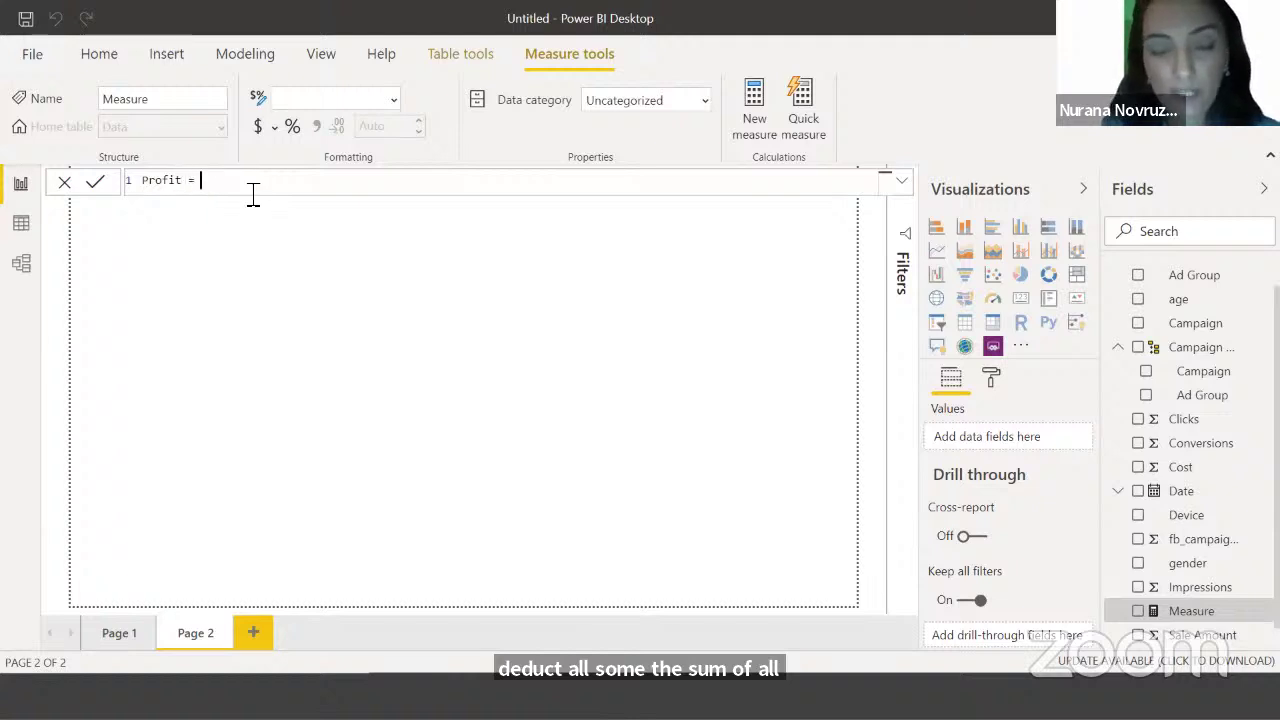
Define the Profit measure as SUM(Data[Total Sales])-SUM(Data[Cost]), commit it and close the formula bar
text(sum)
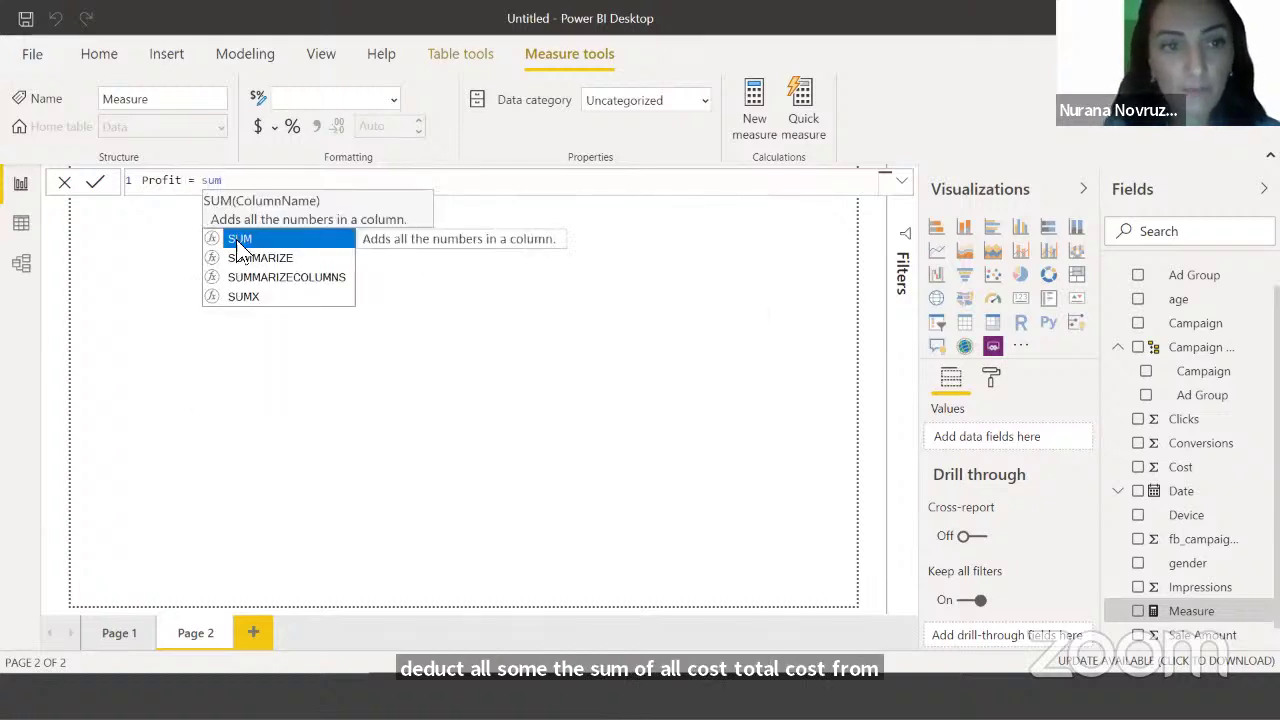
click(240, 239)
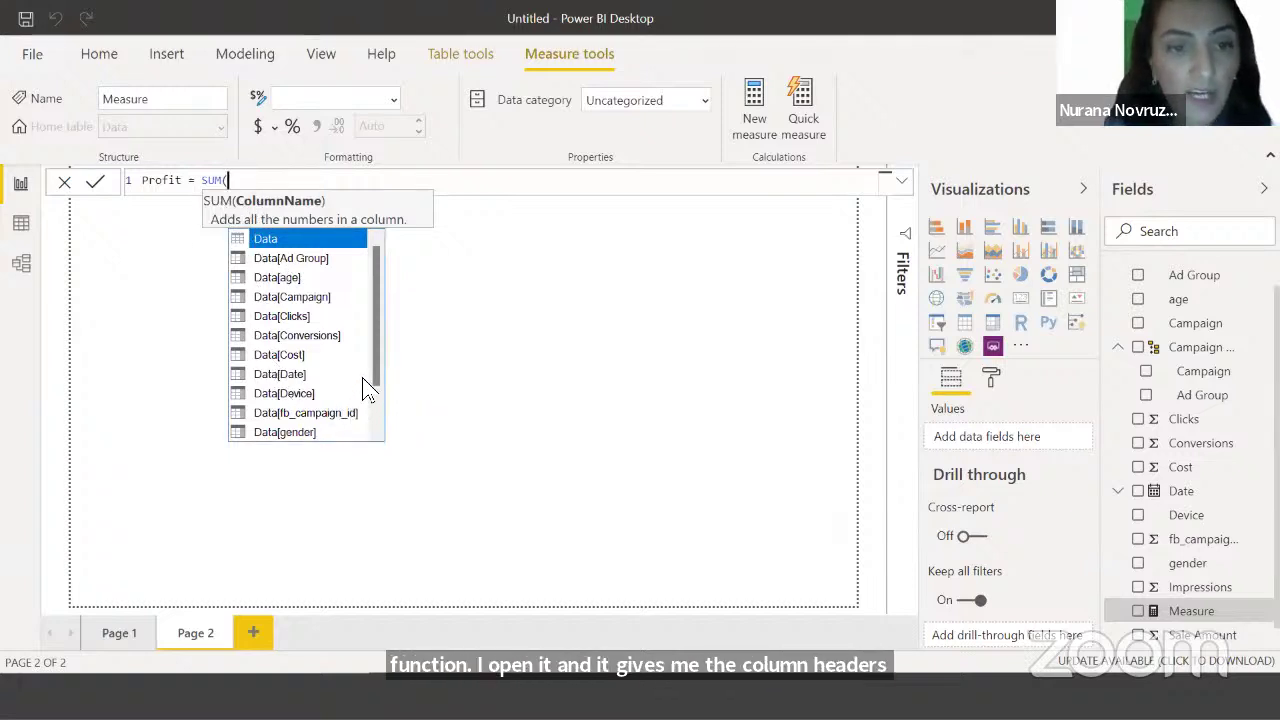
drag(375, 373, 378, 418)
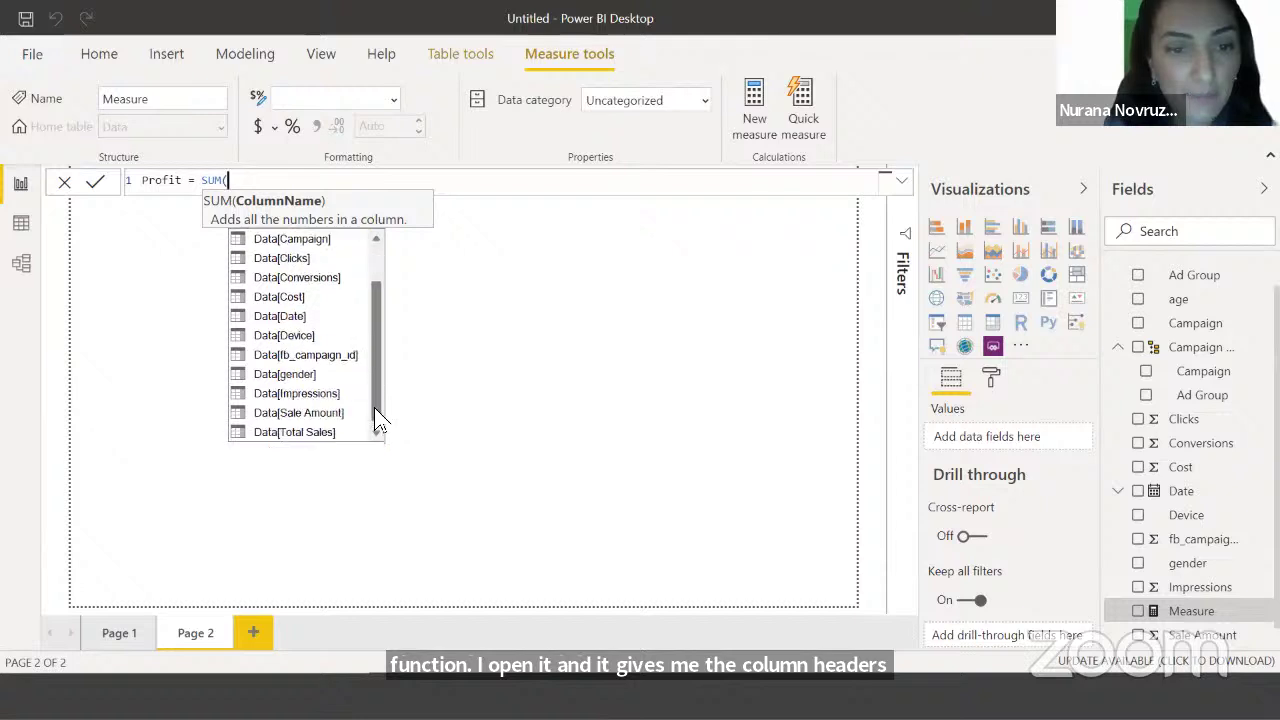
click(310, 432)
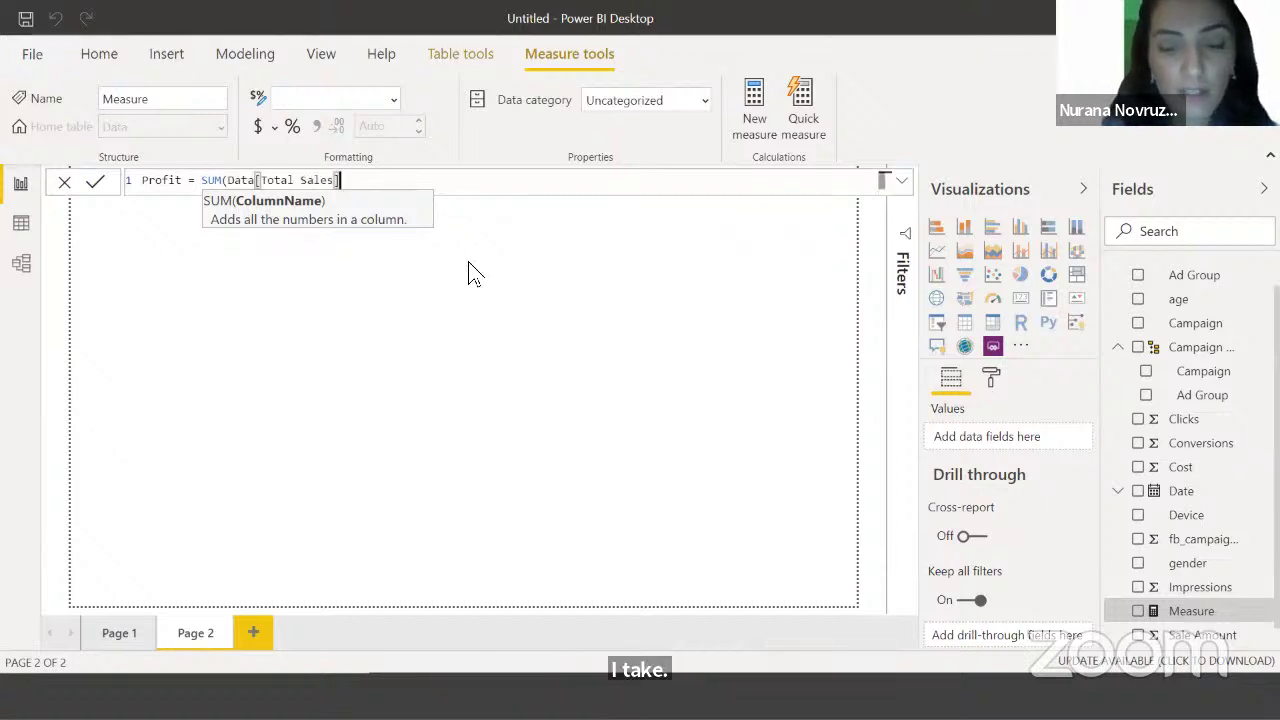
text())
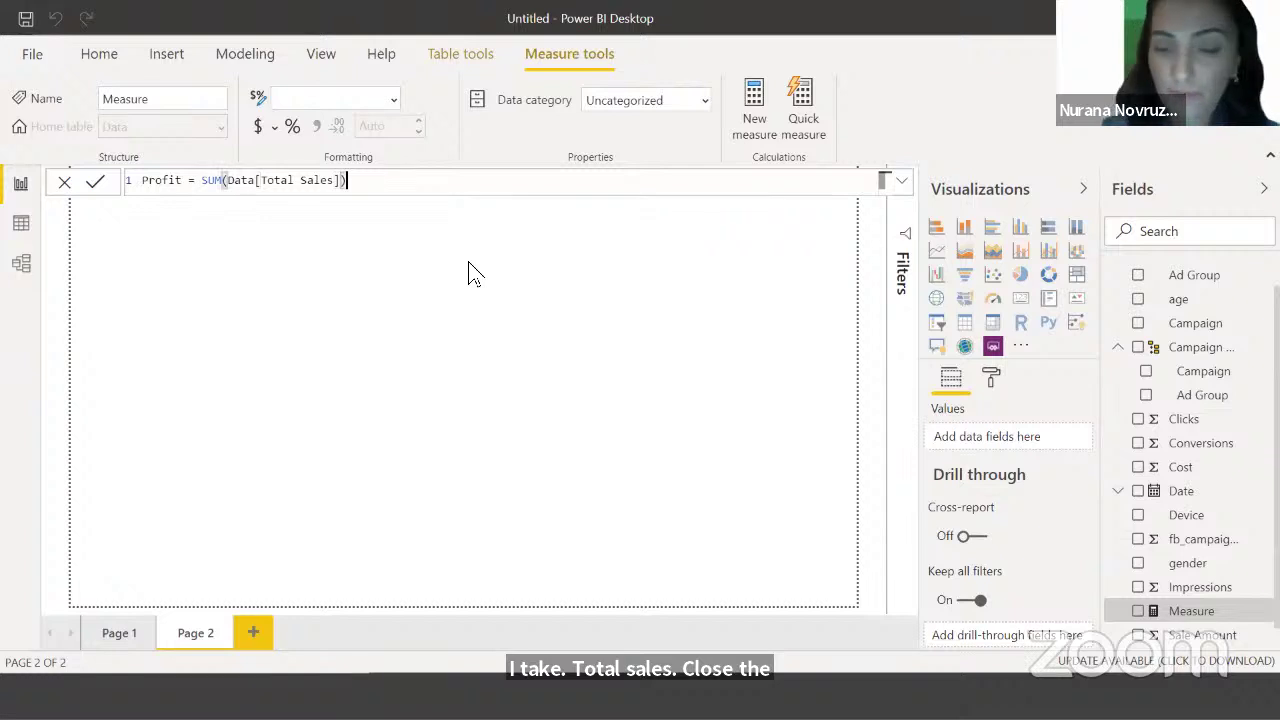
text(-sum()
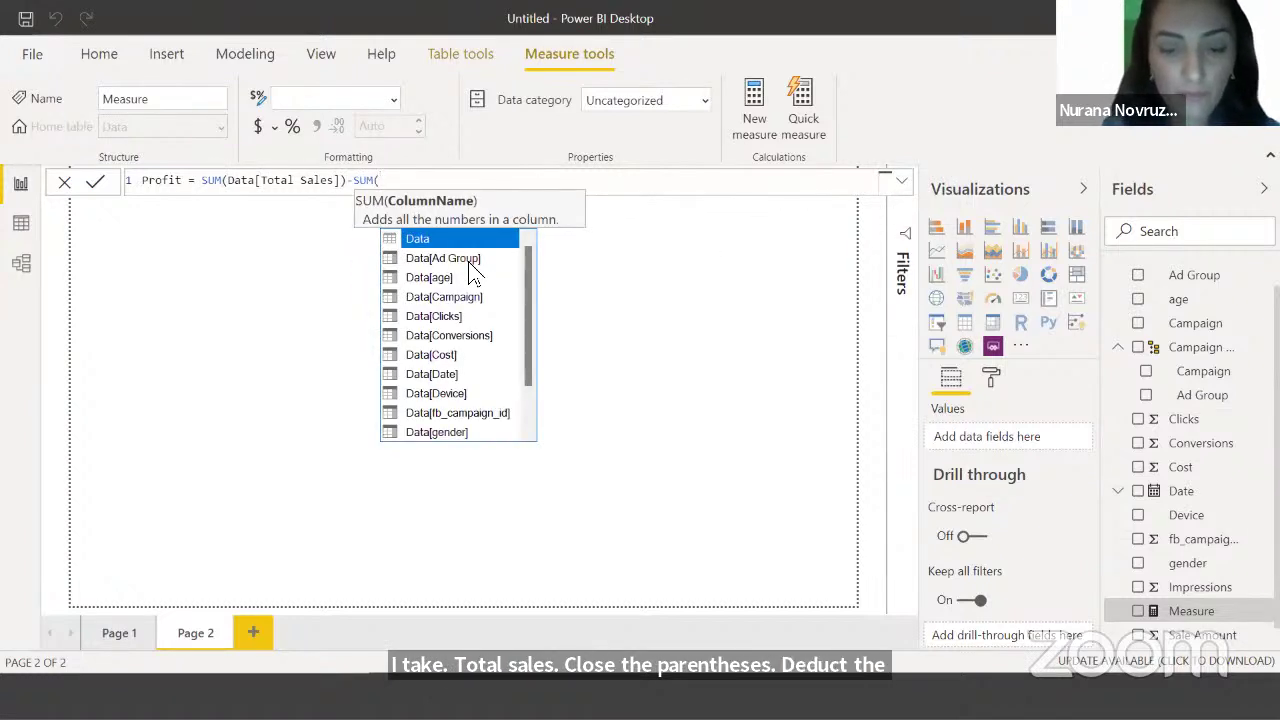
click(428, 356)
text())
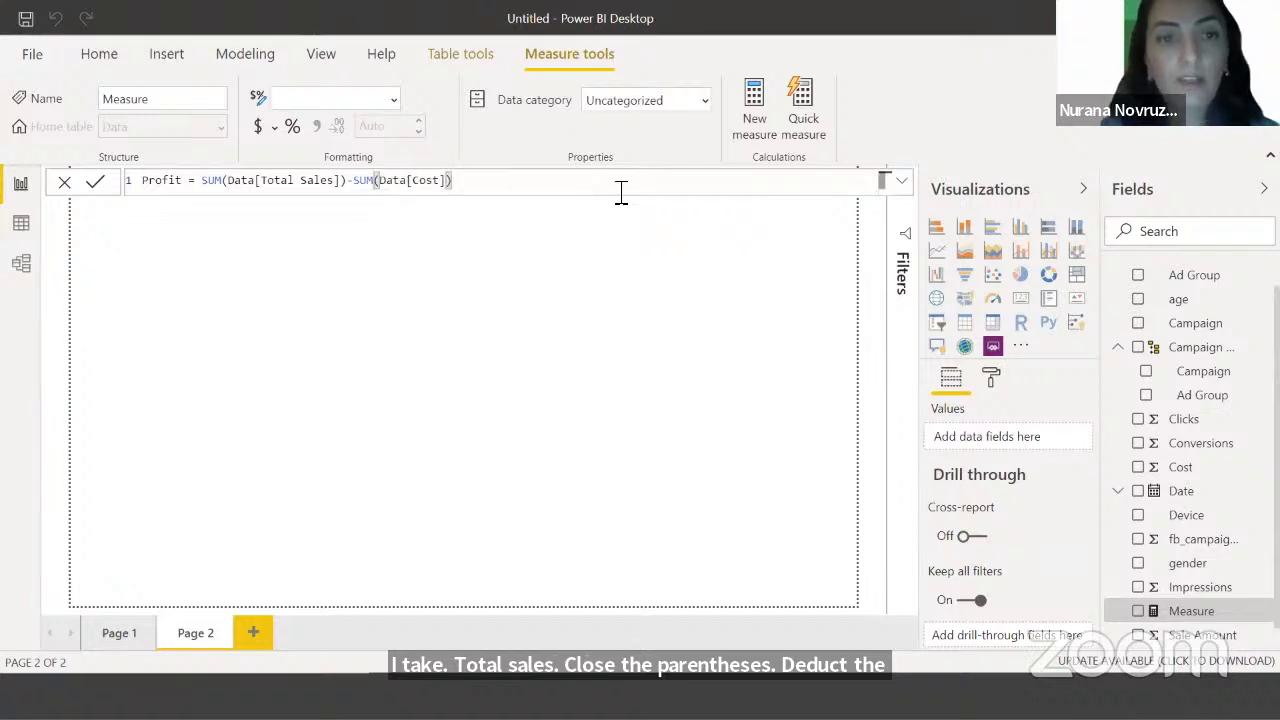
click(96, 184)
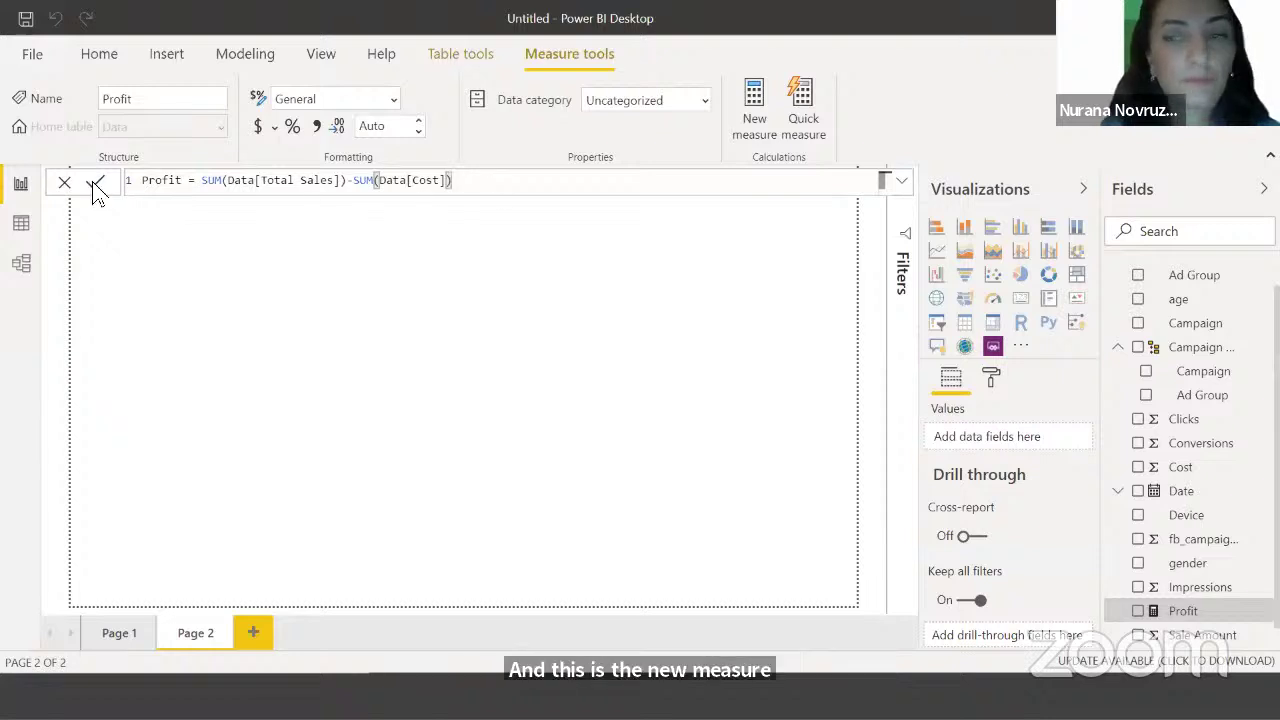
scroll(1195, 570, down, 1)
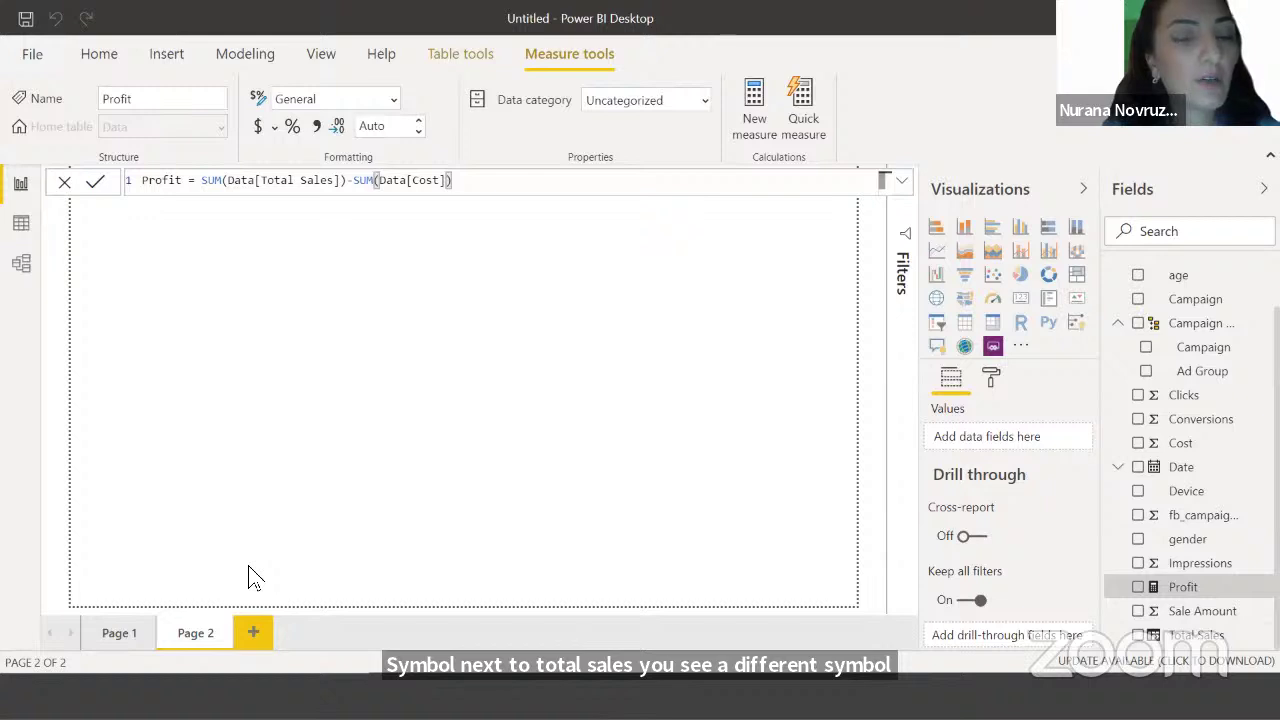
click(63, 182)
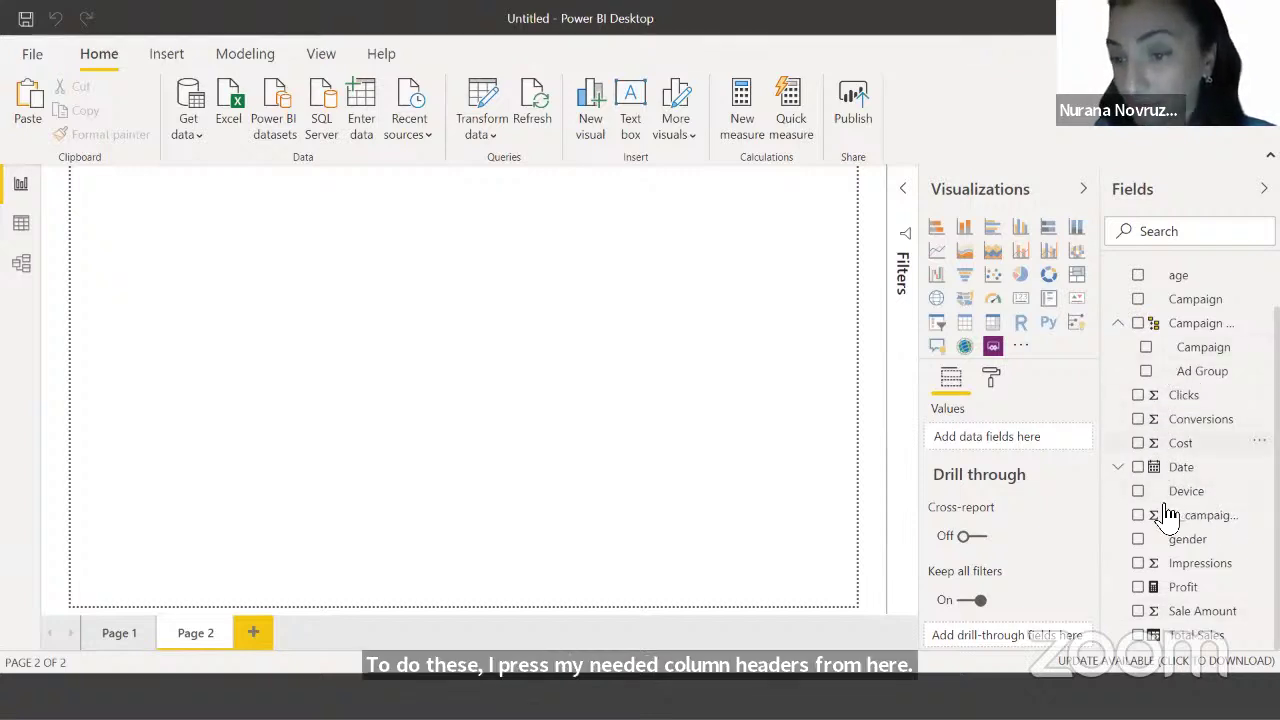
Create a clustered column chart of Total Sales by Date on Page 2, move it inward and enlarge it
click(1139, 468)
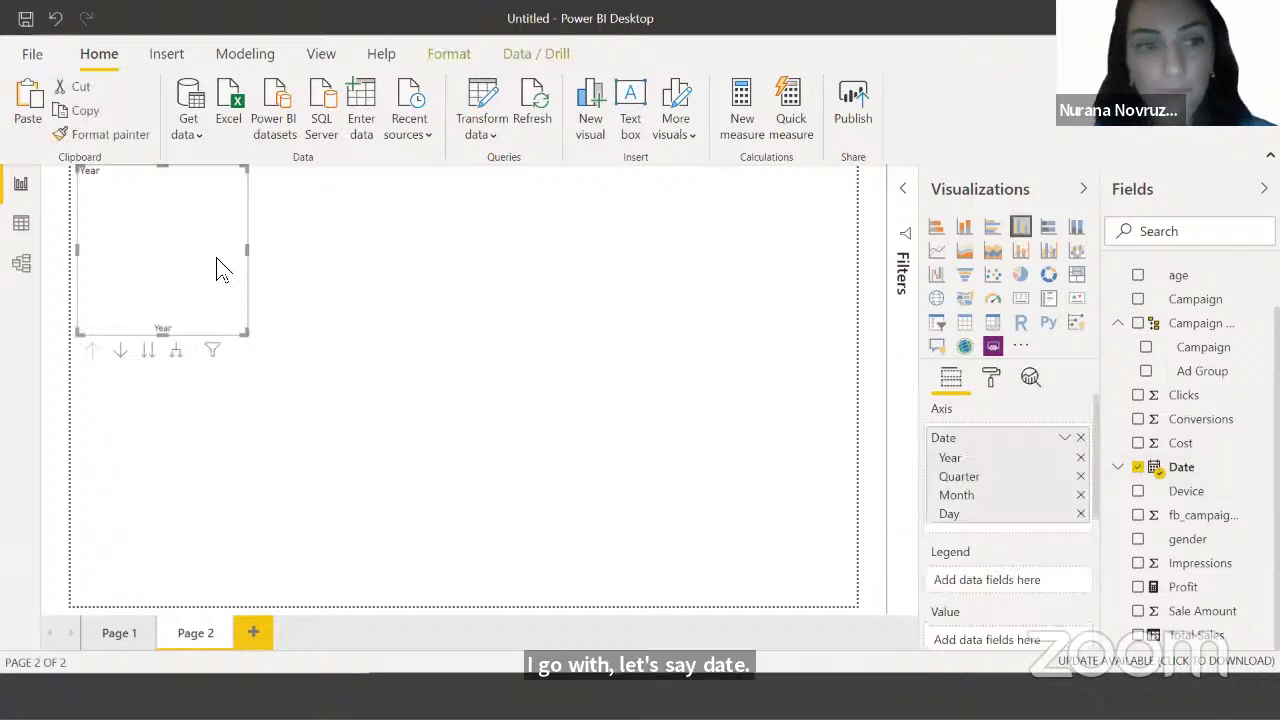
drag(175, 188, 262, 215)
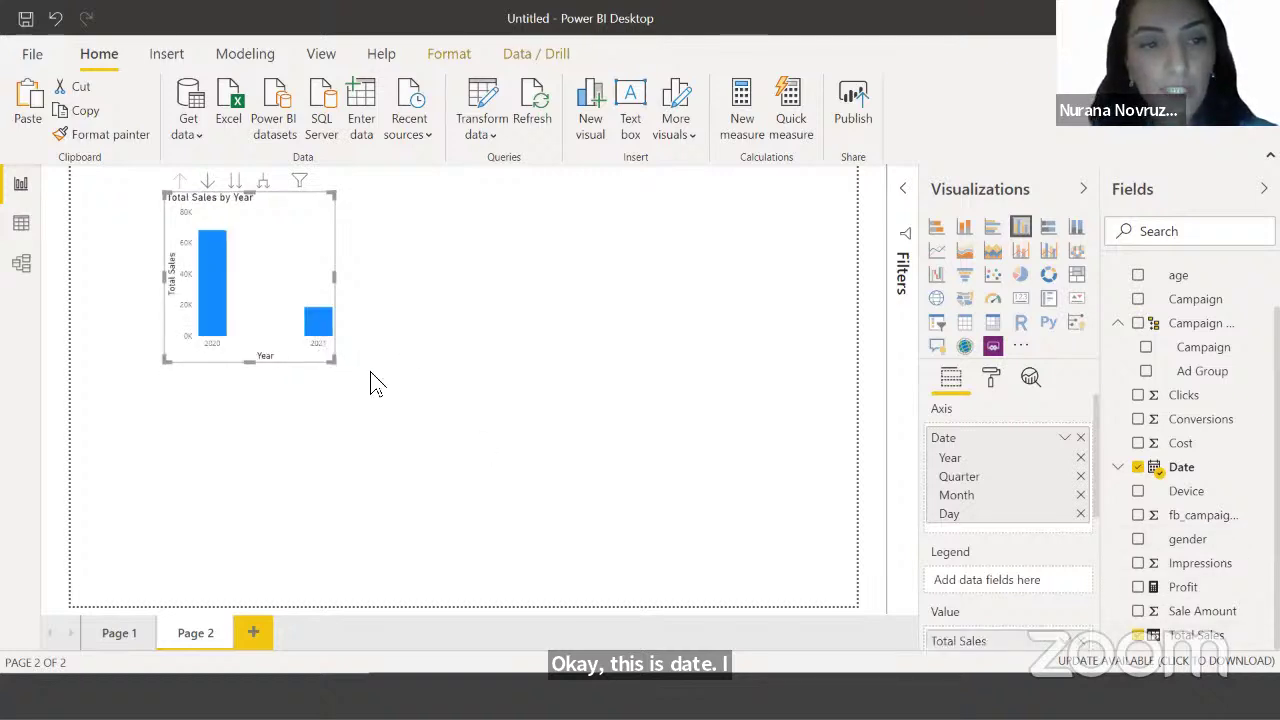
drag(335, 361, 420, 389)
click(420, 392)
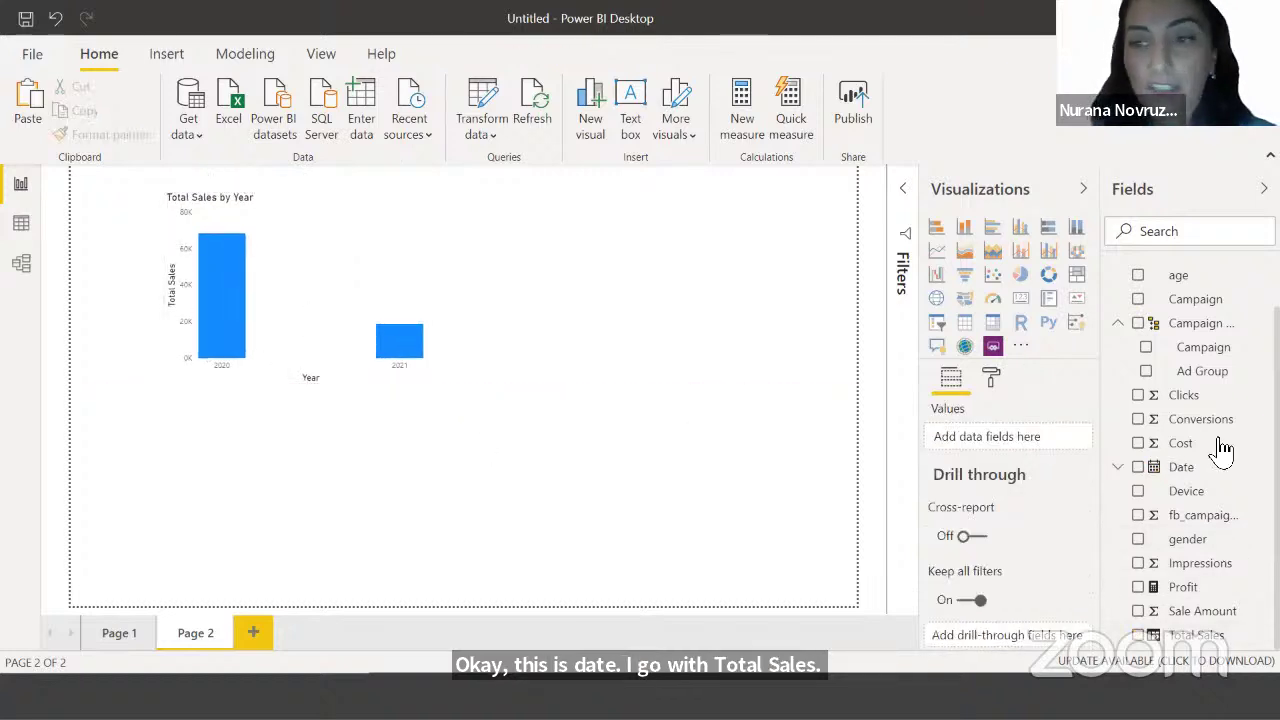
Add Campaign as the legend of the Total Sales column chart on Page 2 and enlarge the chart
click(1137, 299)
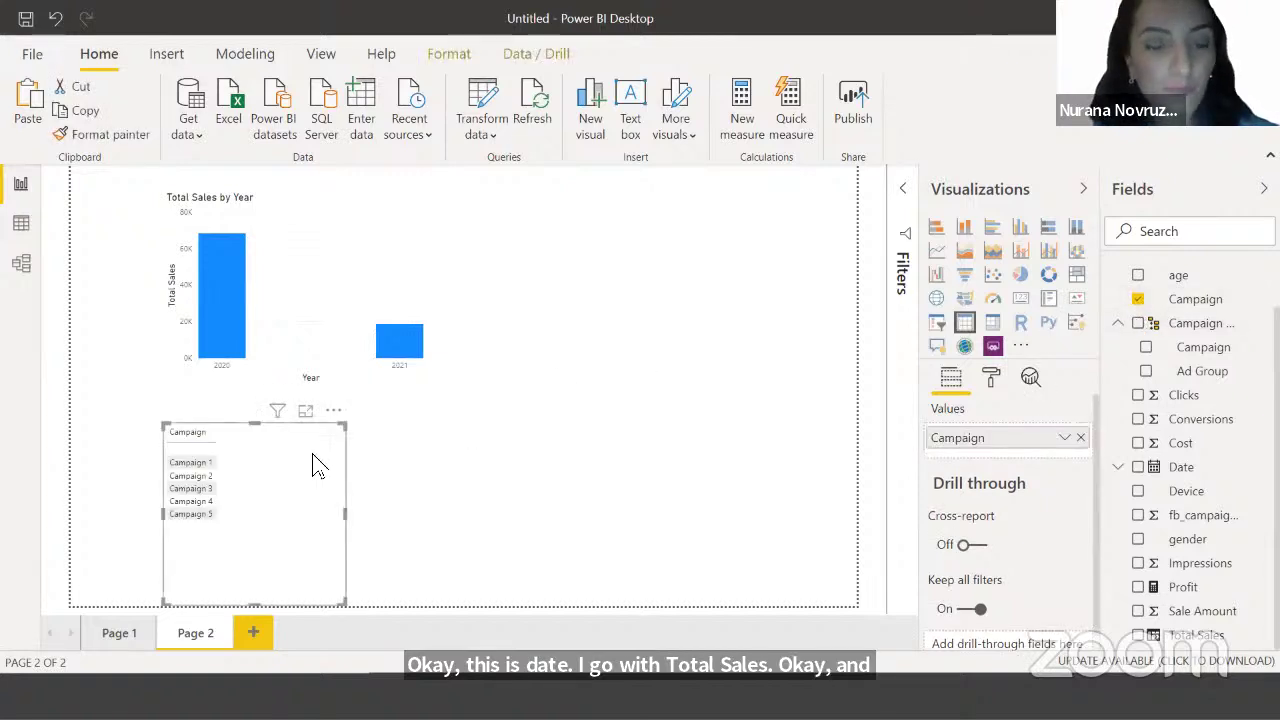
key(Delete)
click(357, 251)
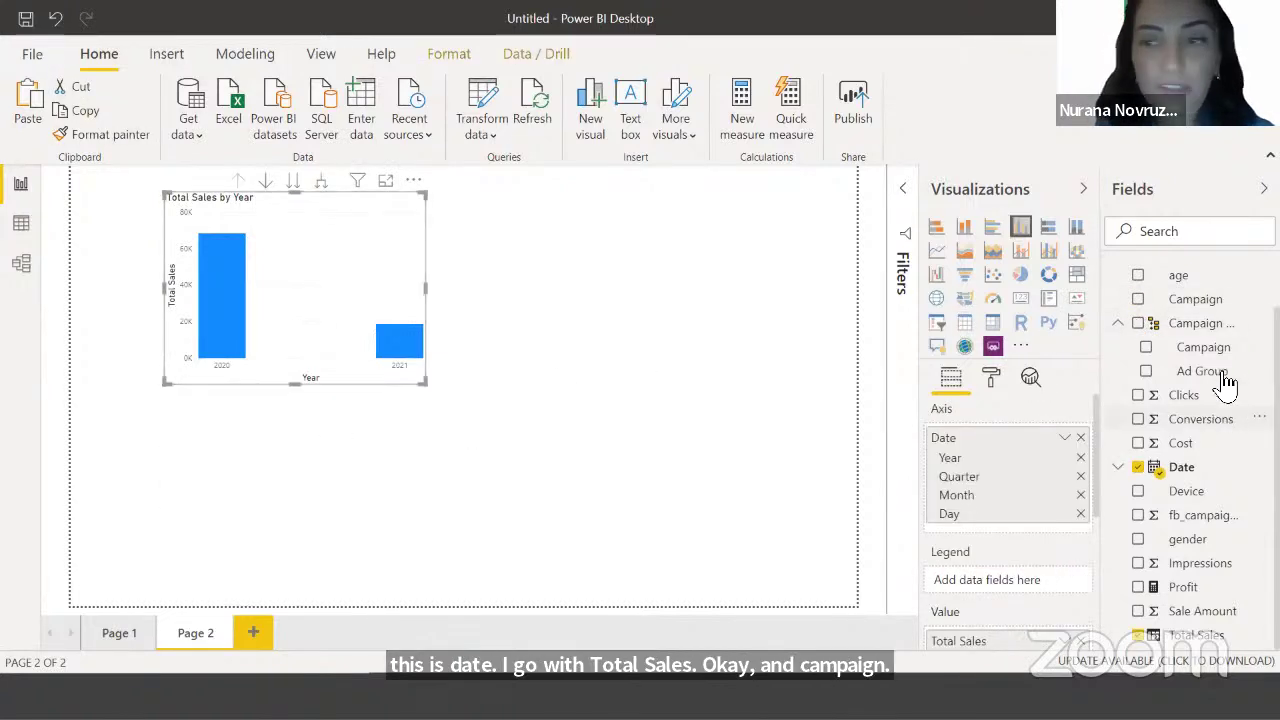
click(1137, 299)
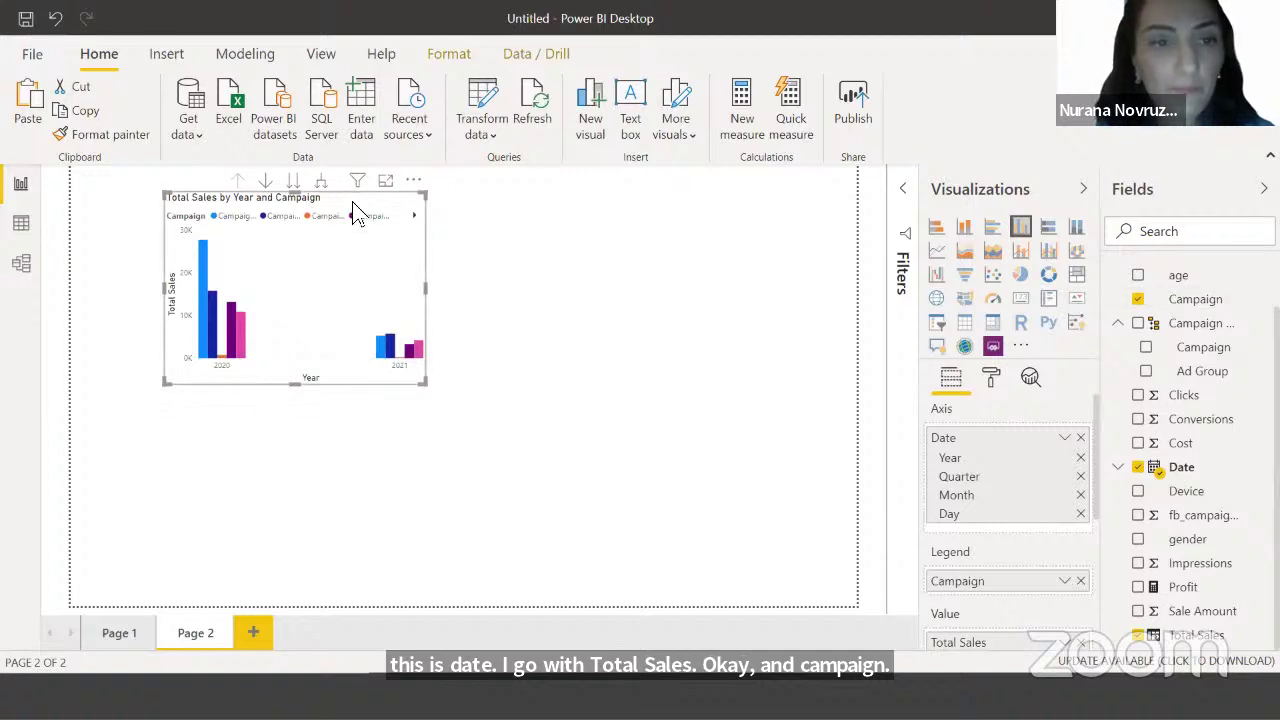
drag(415, 335, 447, 385)
drag(646, 441, 668, 462)
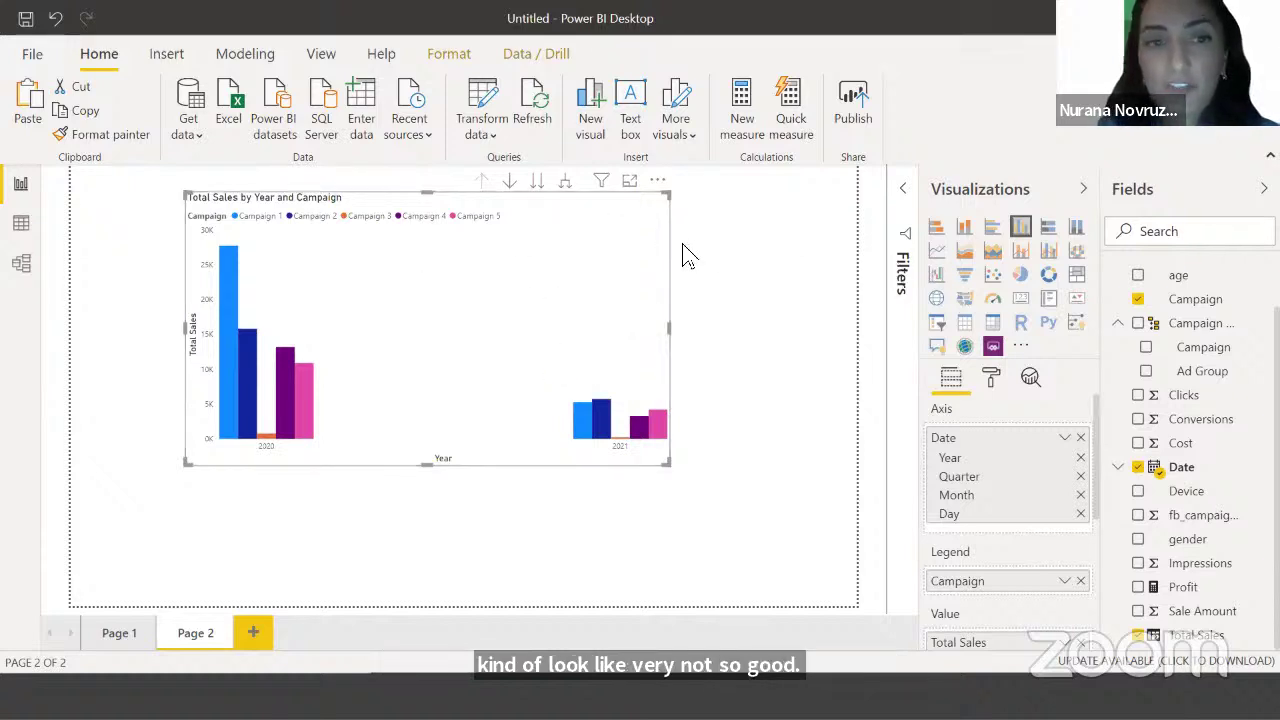
Convert the Total Sales chart to a line chart, widen it and expand its date hierarchy down to month level
click(937, 253)
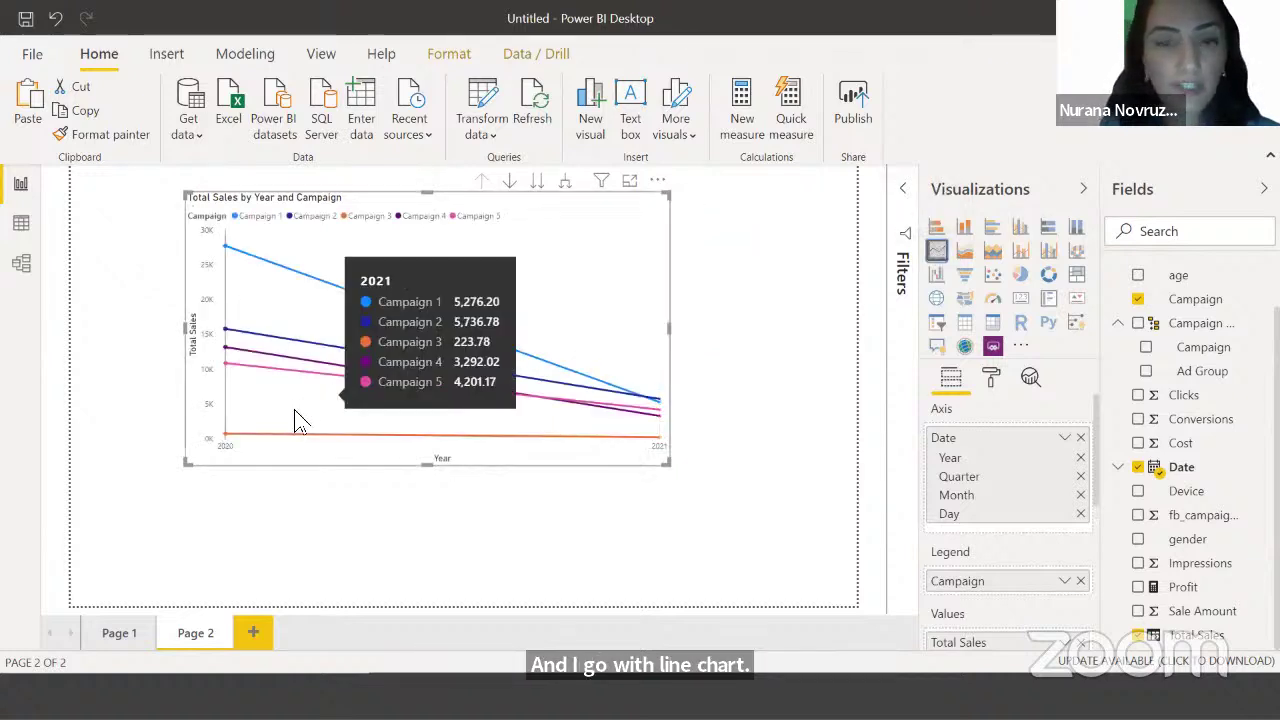
drag(668, 463, 706, 476)
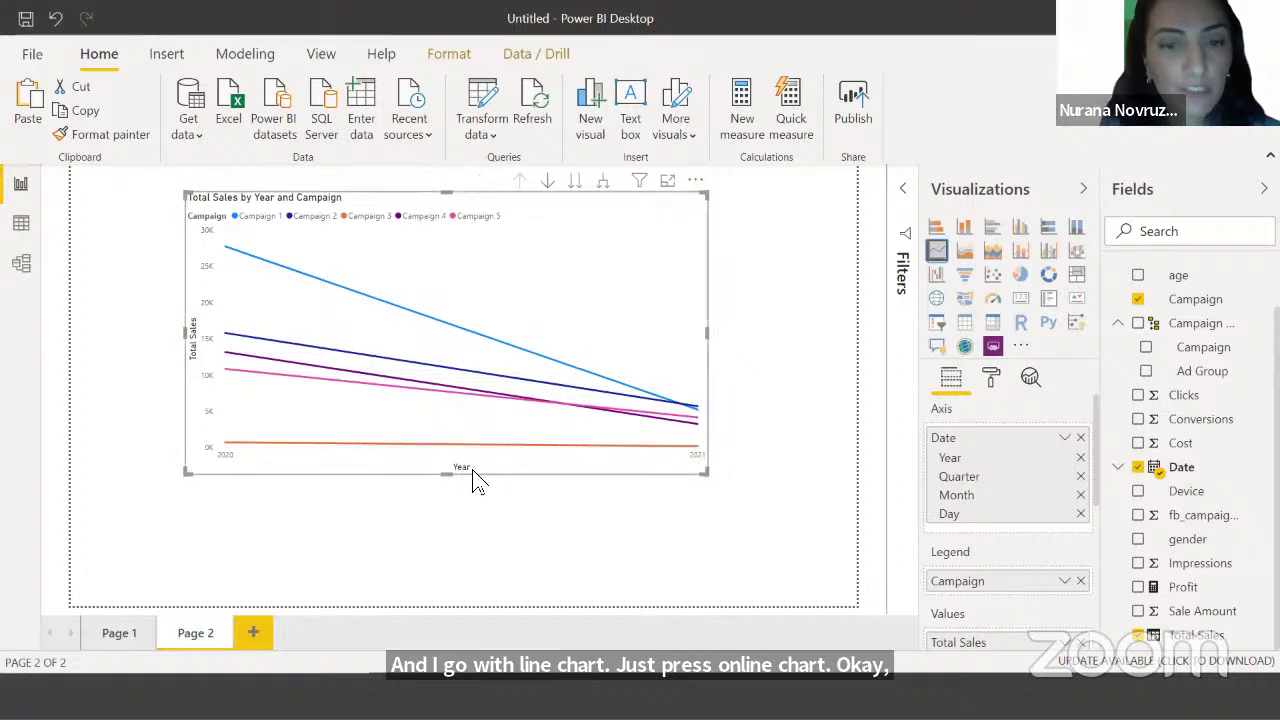
click(602, 182)
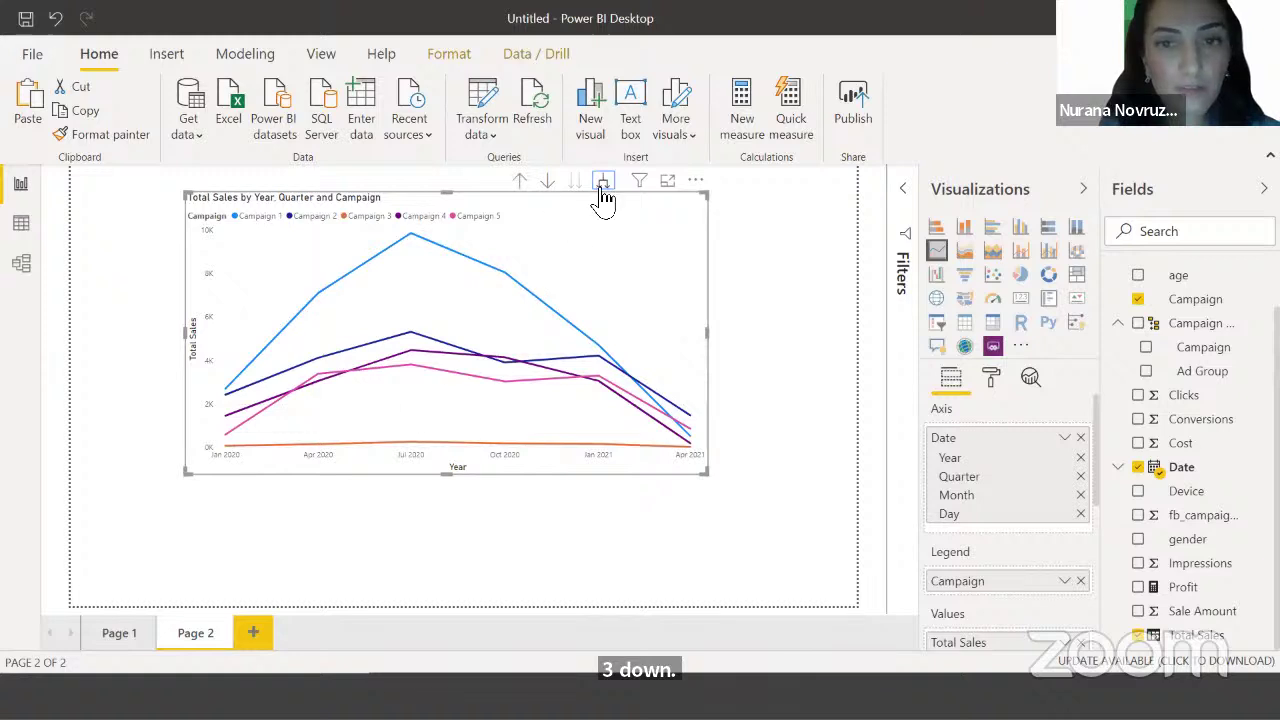
click(605, 183)
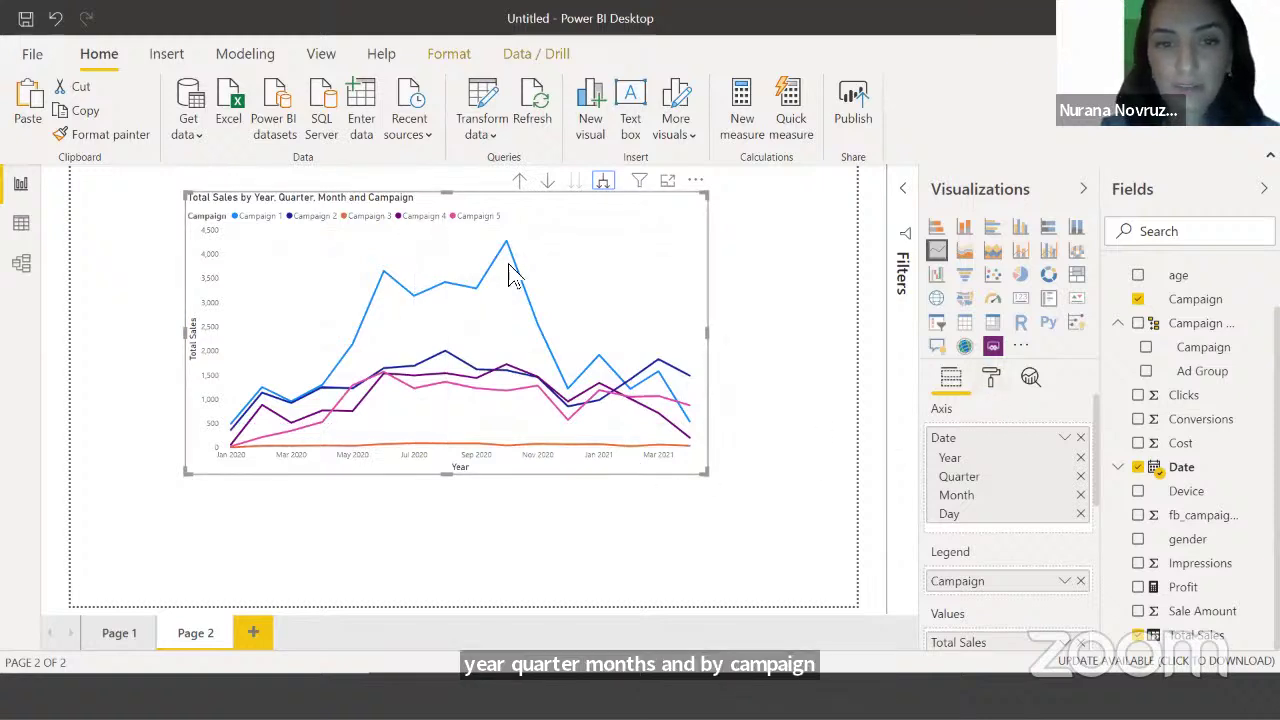
Try data labels on the Total Sales line chart and switch them back off
click(991, 378)
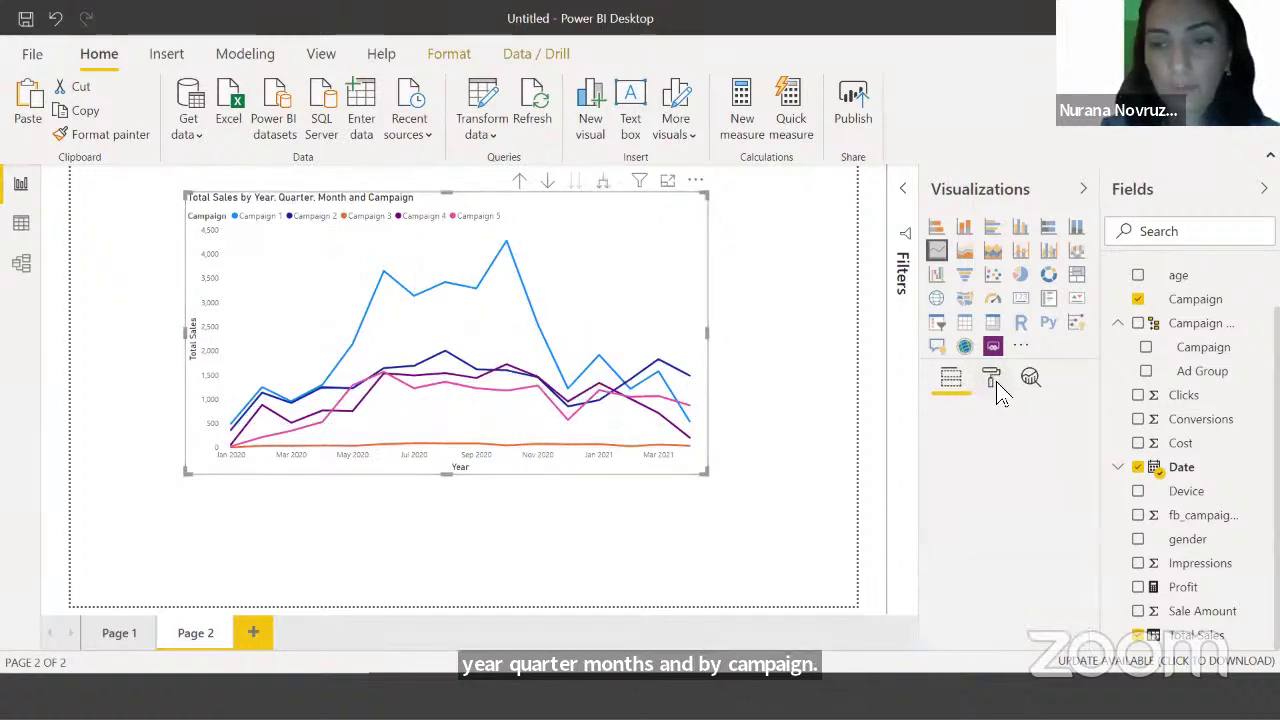
scroll(1030, 540, down, 5)
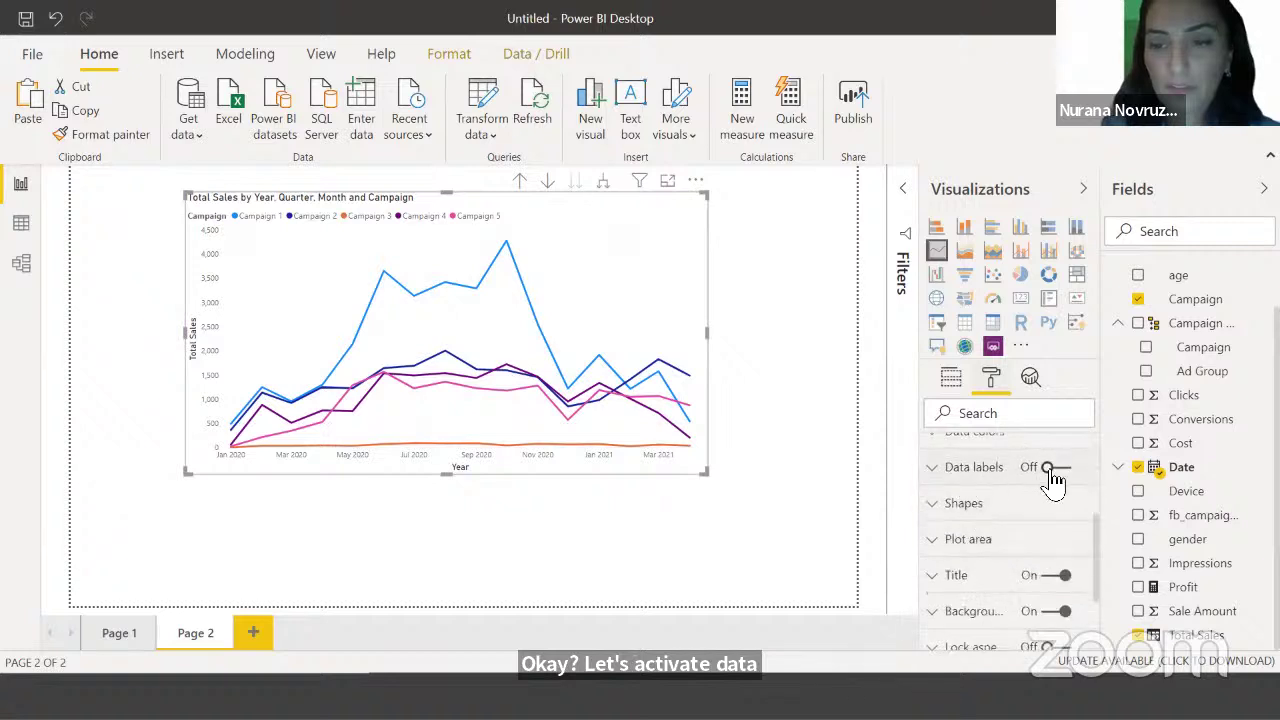
click(1062, 470)
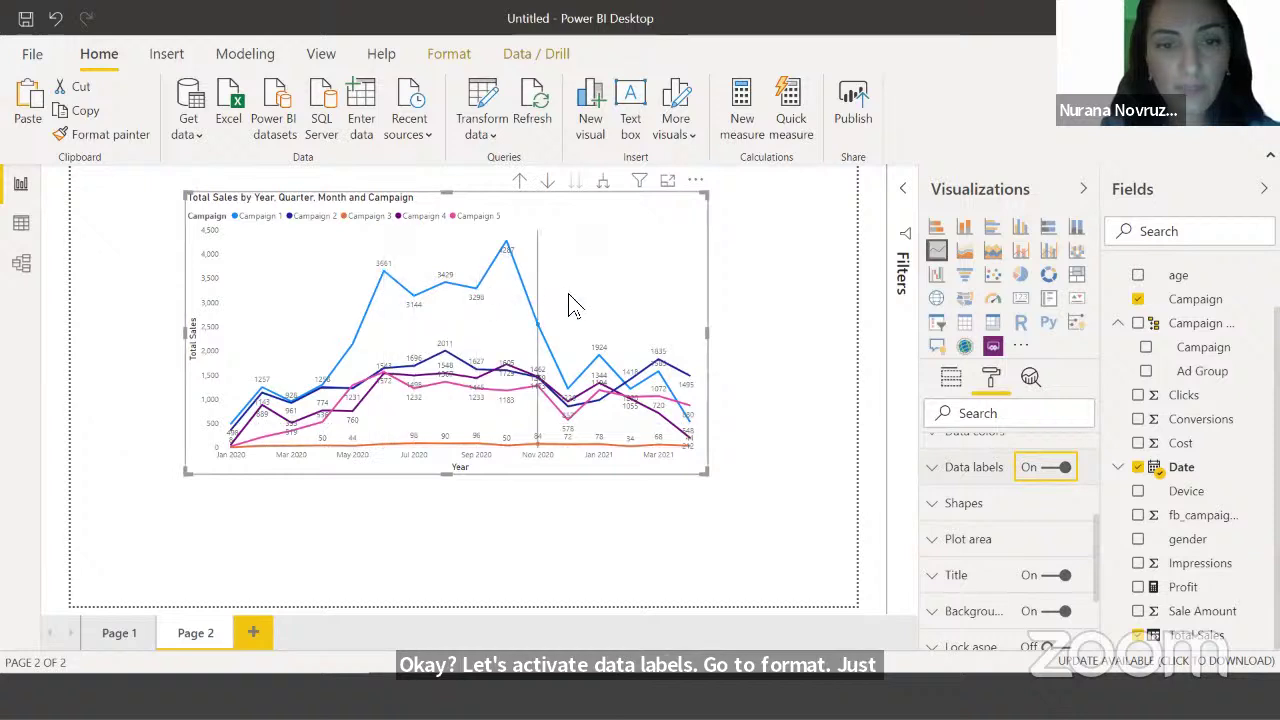
mouse_move(590, 403)
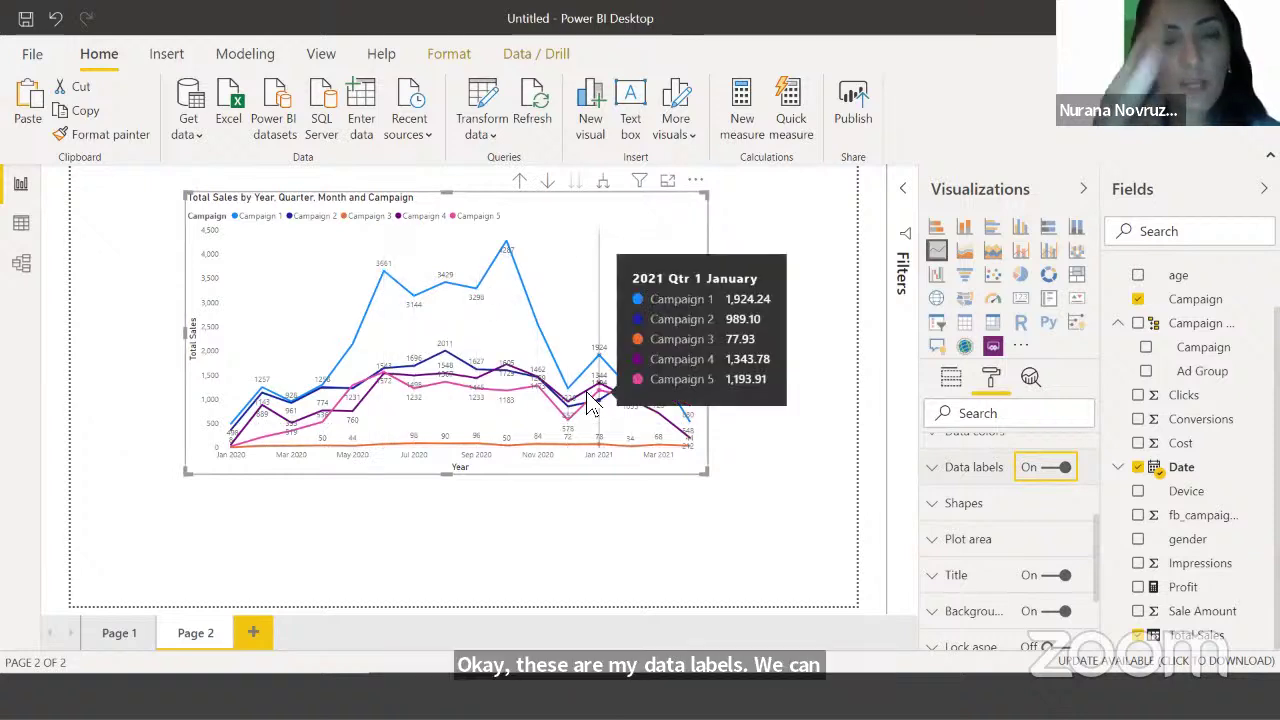
click(1053, 472)
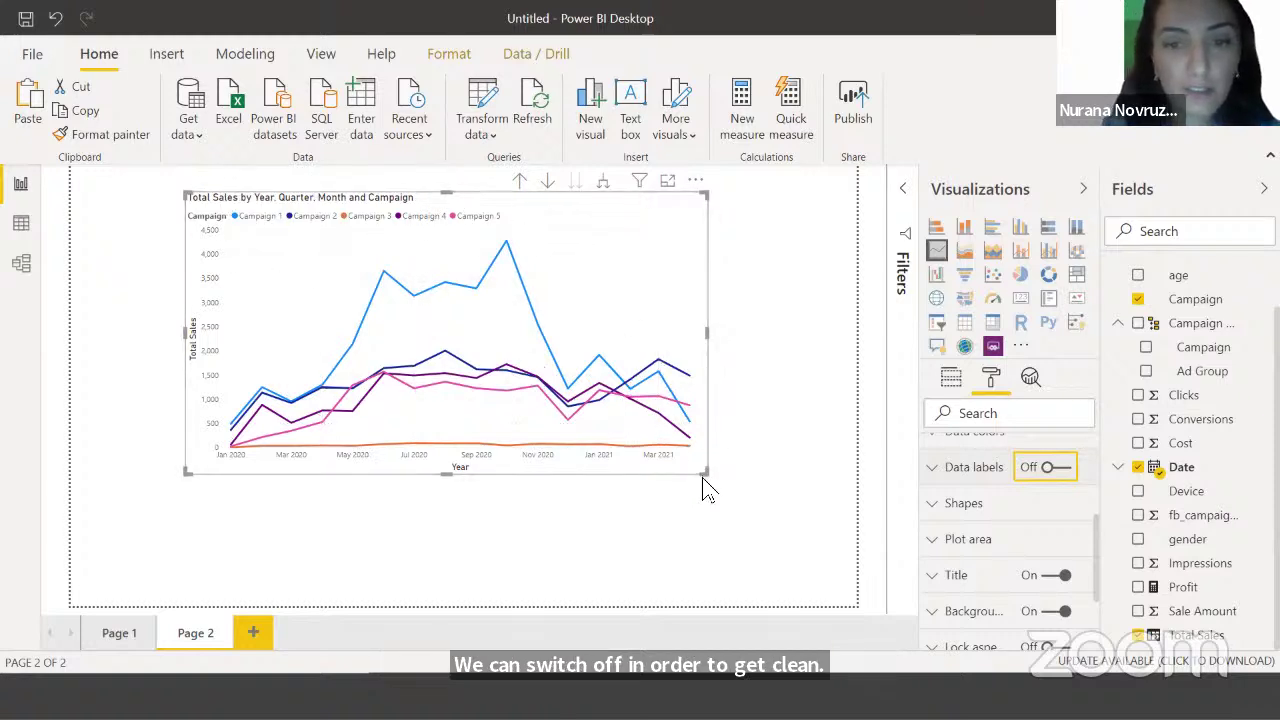
Shrink the Total Sales line chart, move it to the page's upper-left corner and deselect it
drag(702, 471, 532, 355)
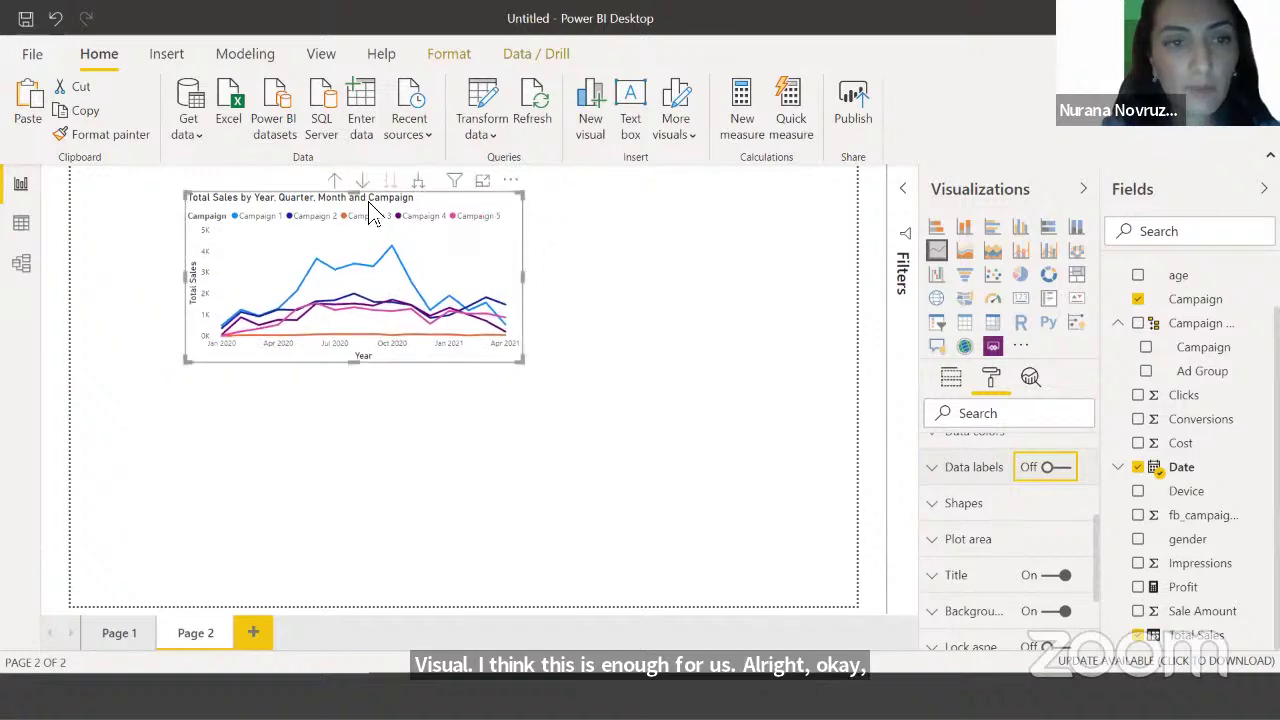
drag(486, 195, 383, 209)
drag(432, 364, 406, 347)
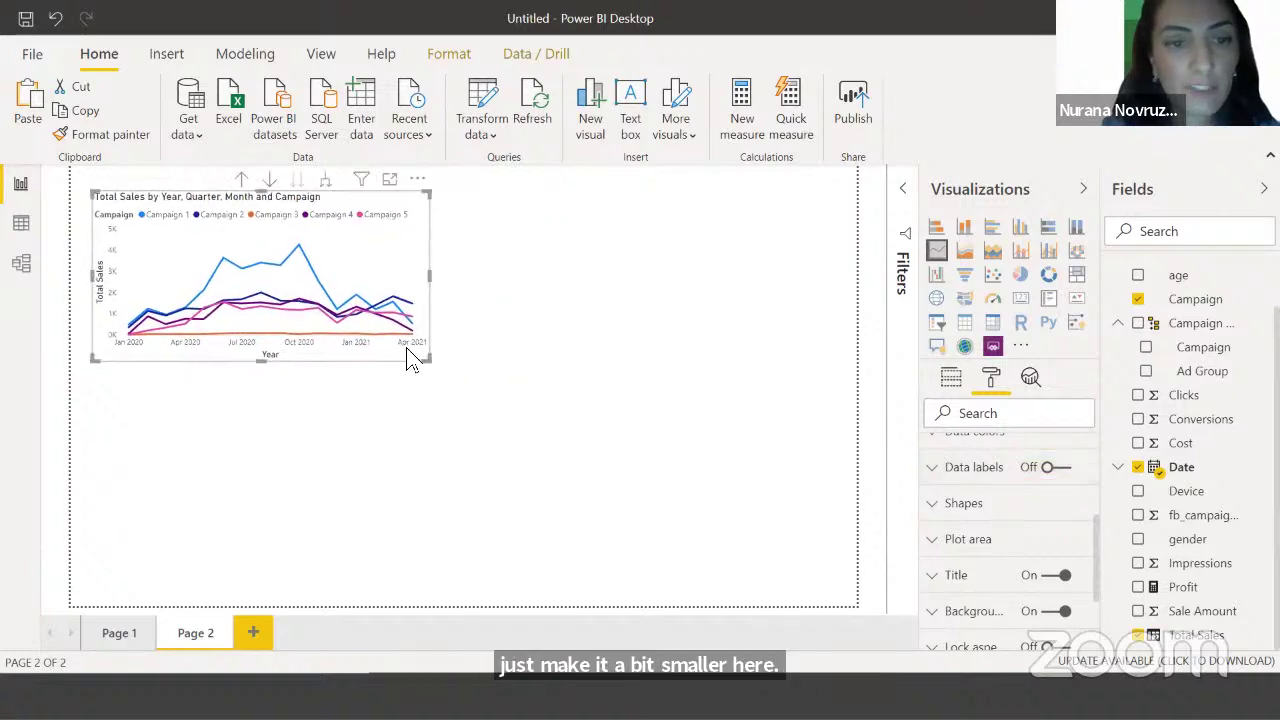
click(360, 390)
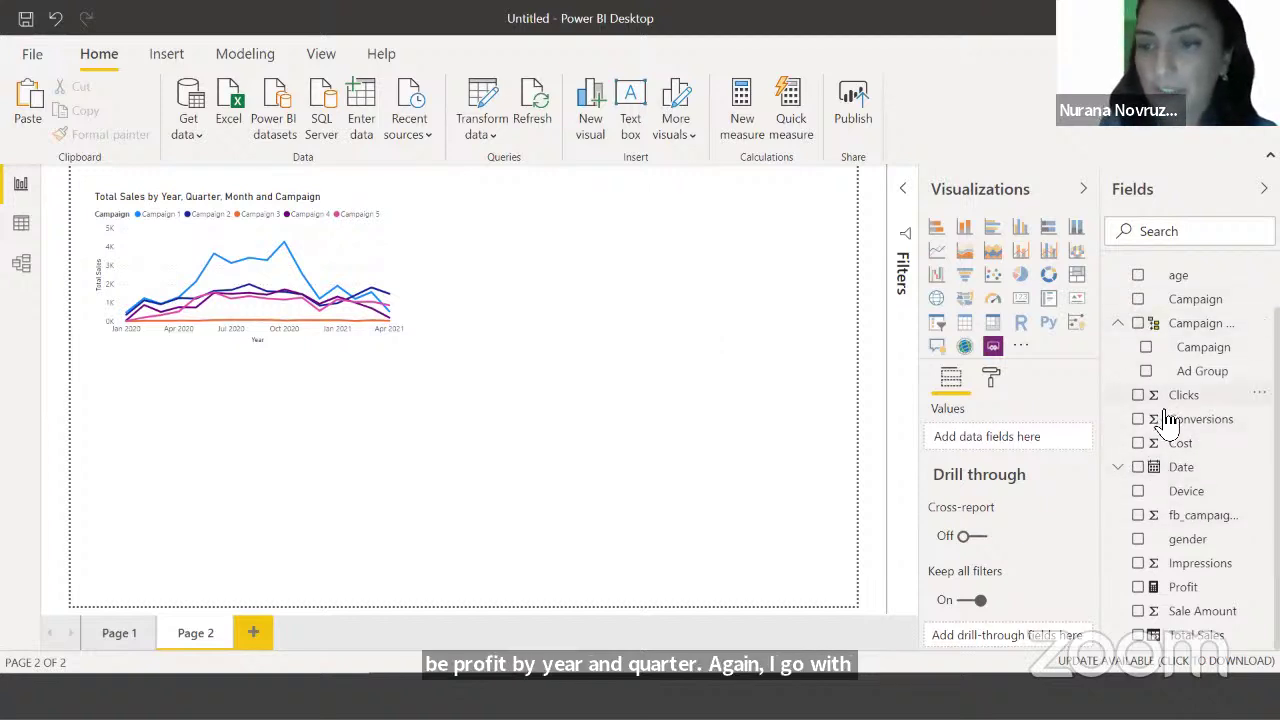
Create a clustered column chart of Profit by Date beside the Total Sales line chart and enlarge it
scroll(1172, 412, up, 2)
click(1152, 522)
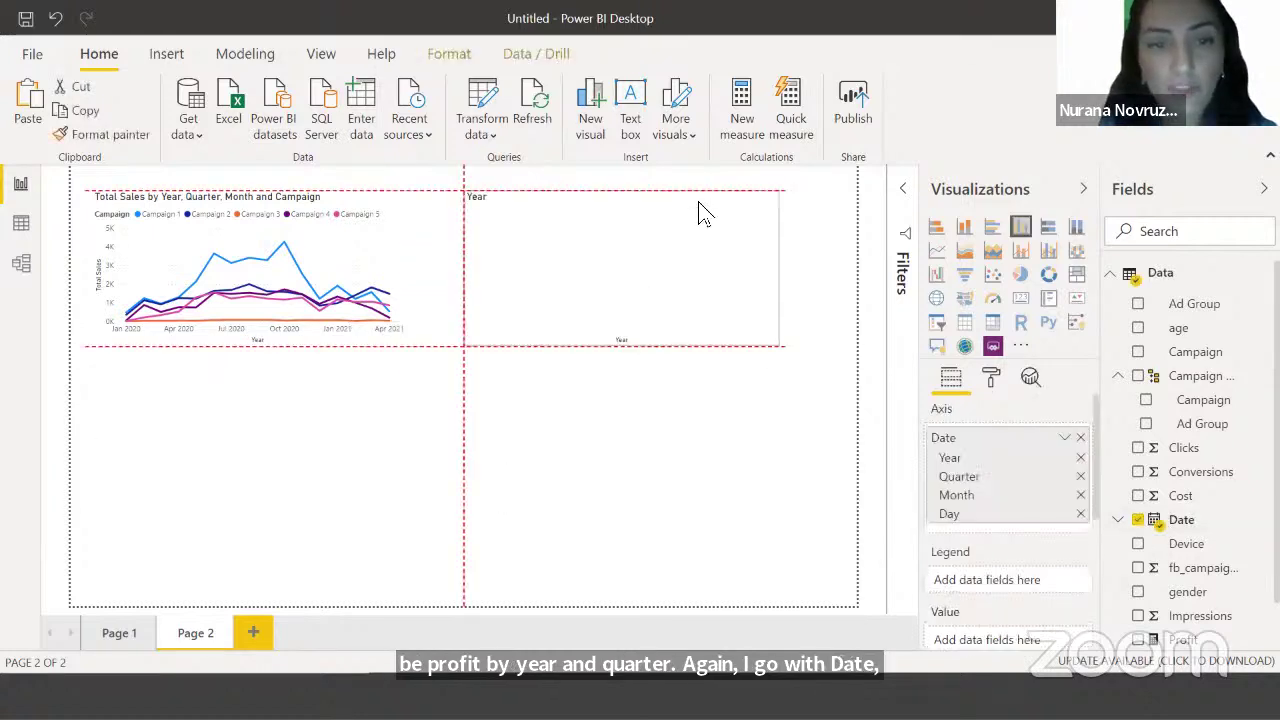
scroll(1188, 568, down, 1)
scroll(1188, 568, down, 2)
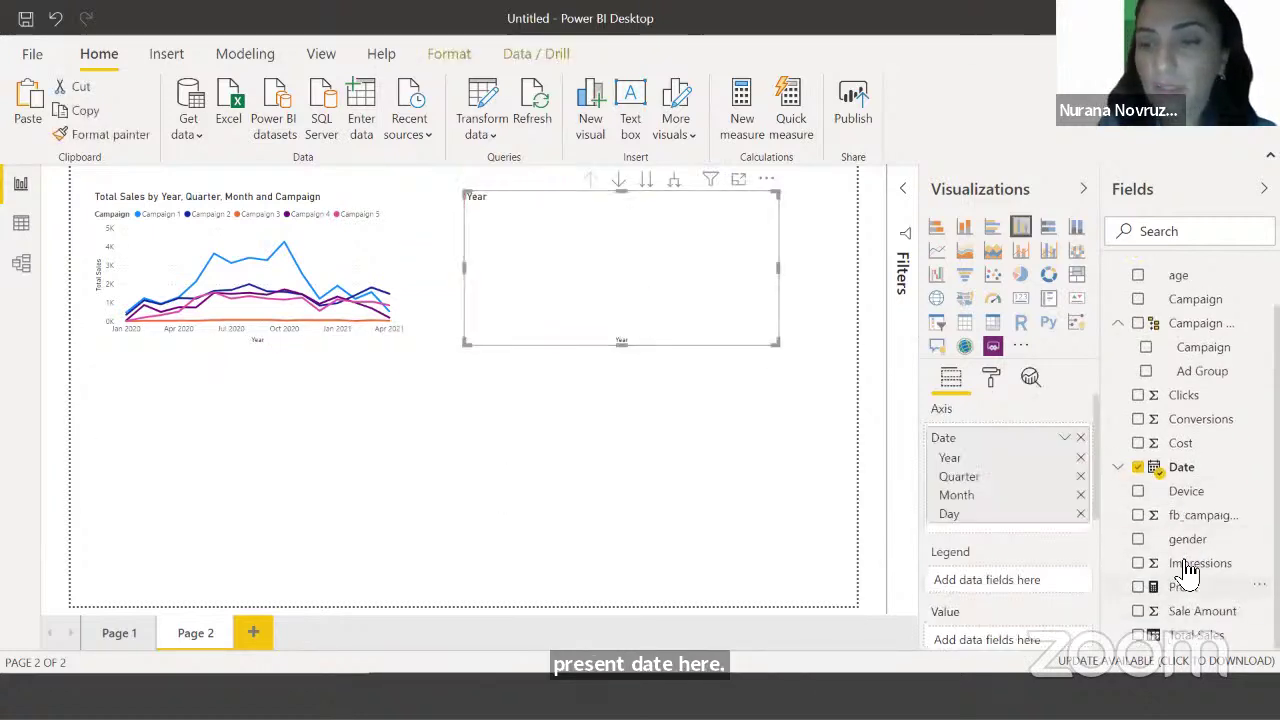
click(1137, 587)
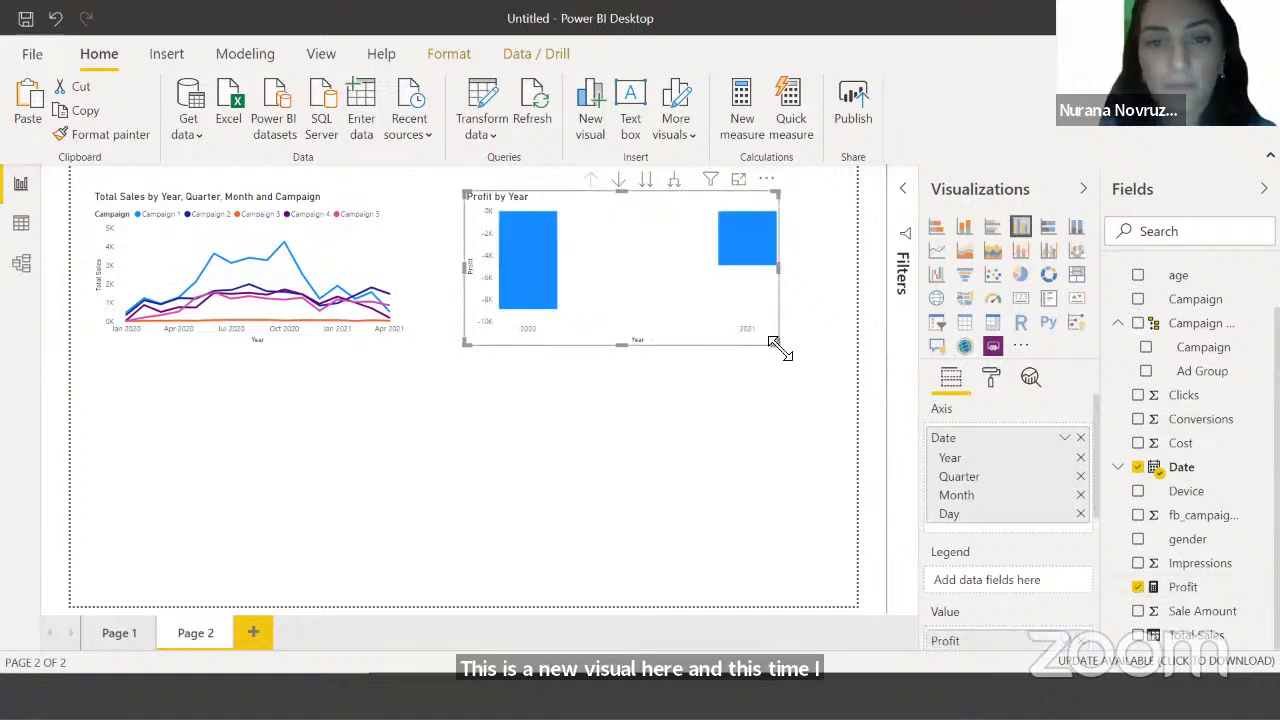
drag(777, 343, 810, 372)
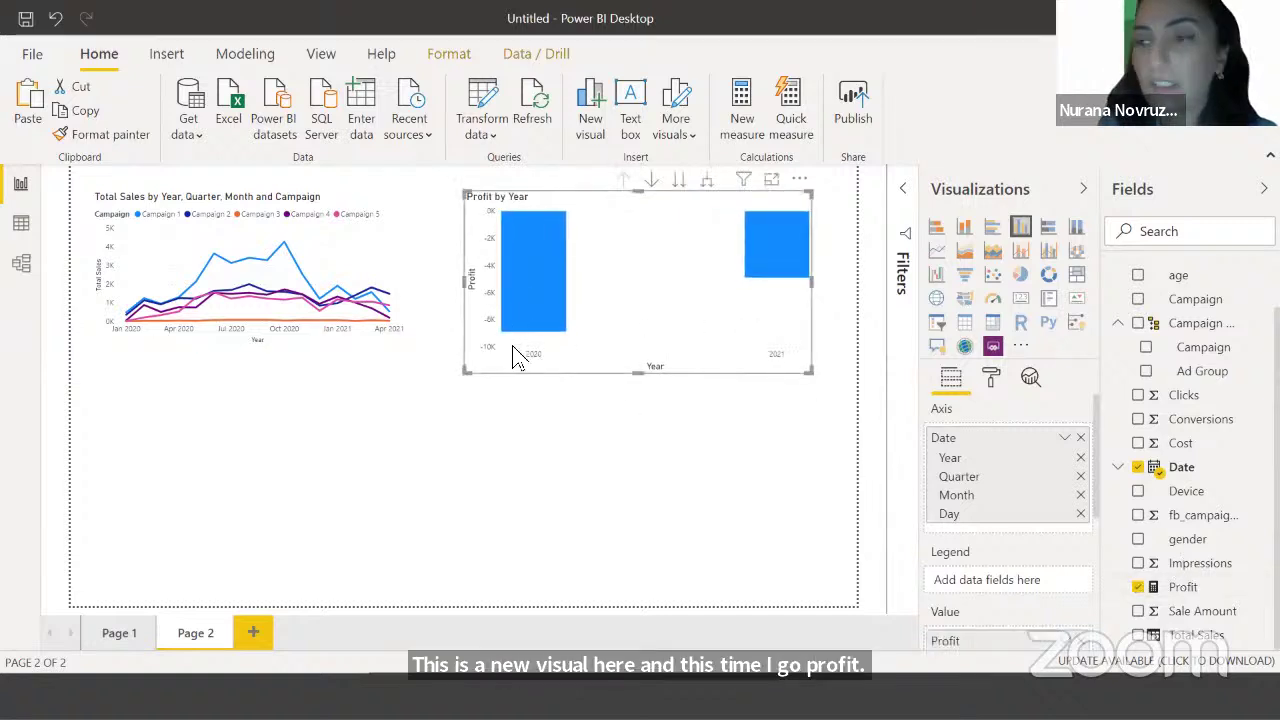
Expand the Profit chart's date hierarchy to quarter level, then reposition and enlarge the chart
click(708, 184)
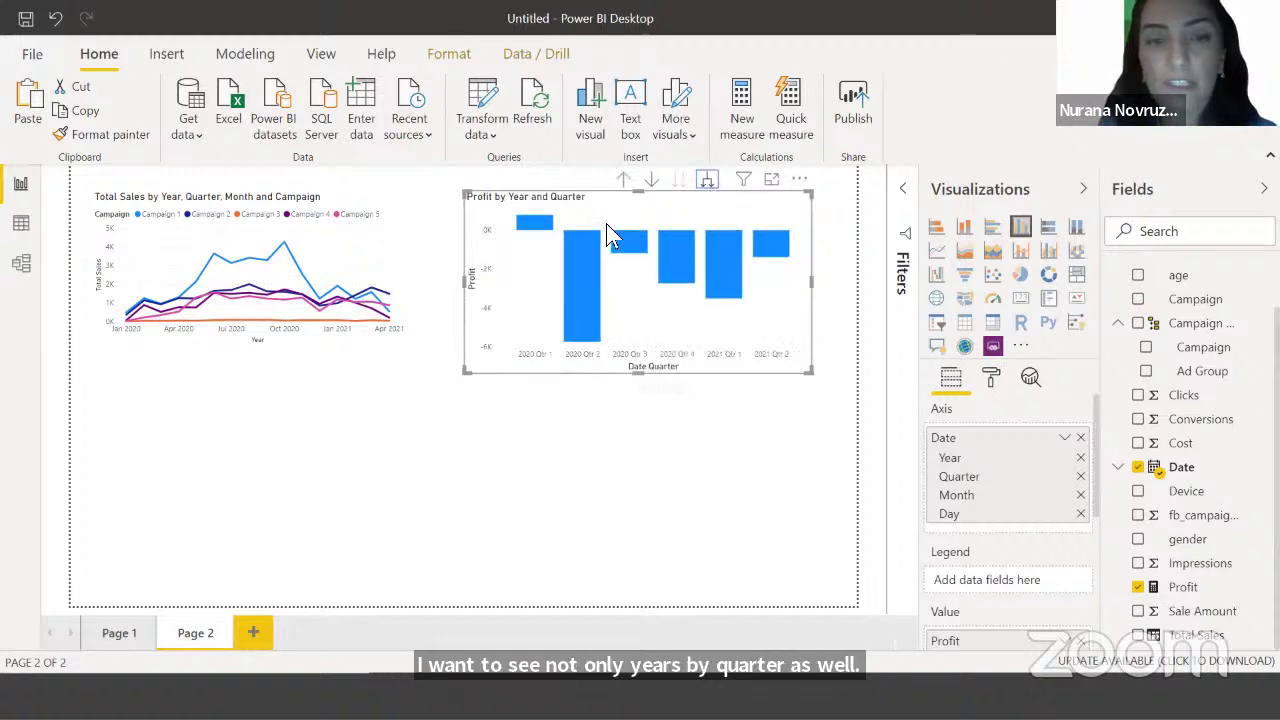
drag(590, 219, 583, 240)
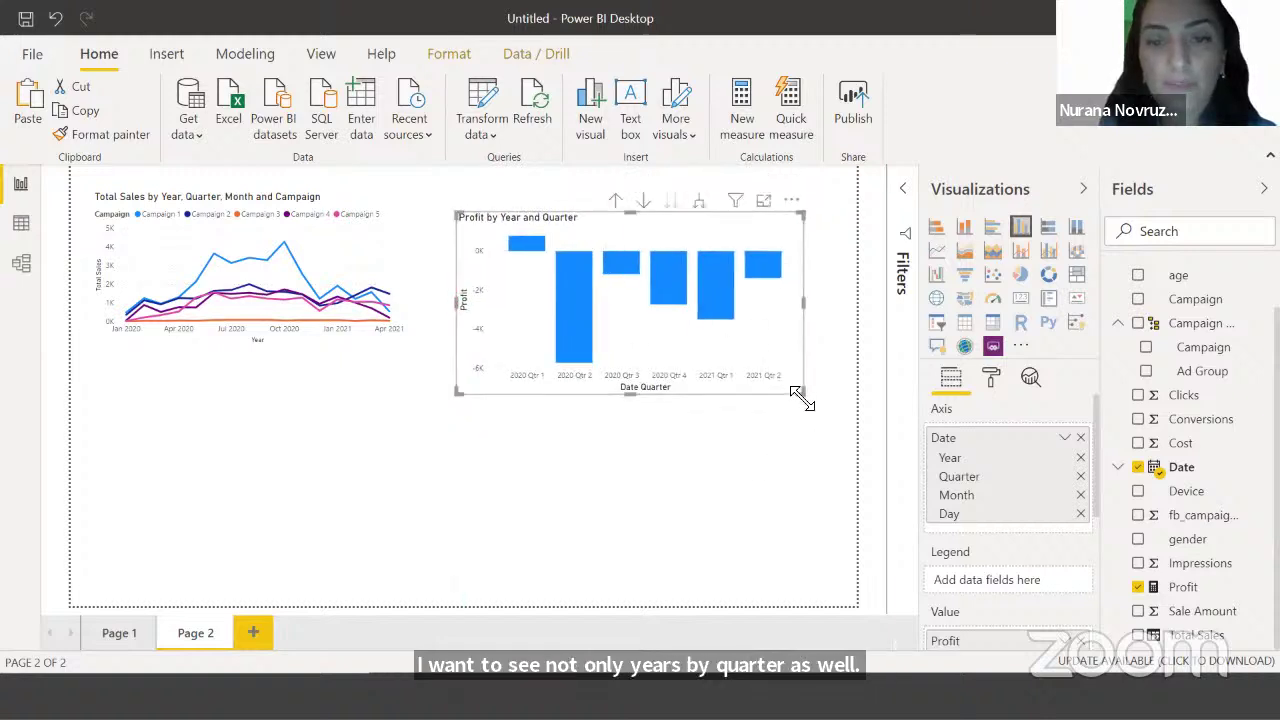
drag(802, 395, 834, 421)
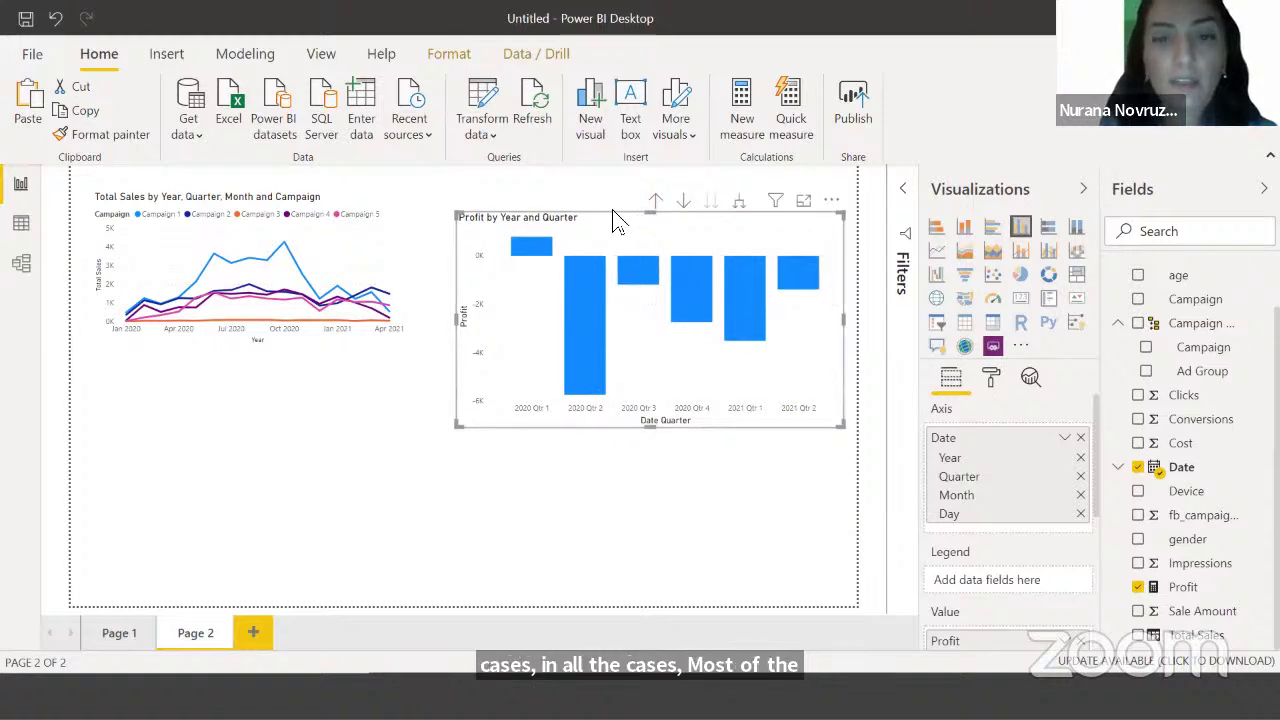
drag(456, 214, 452, 208)
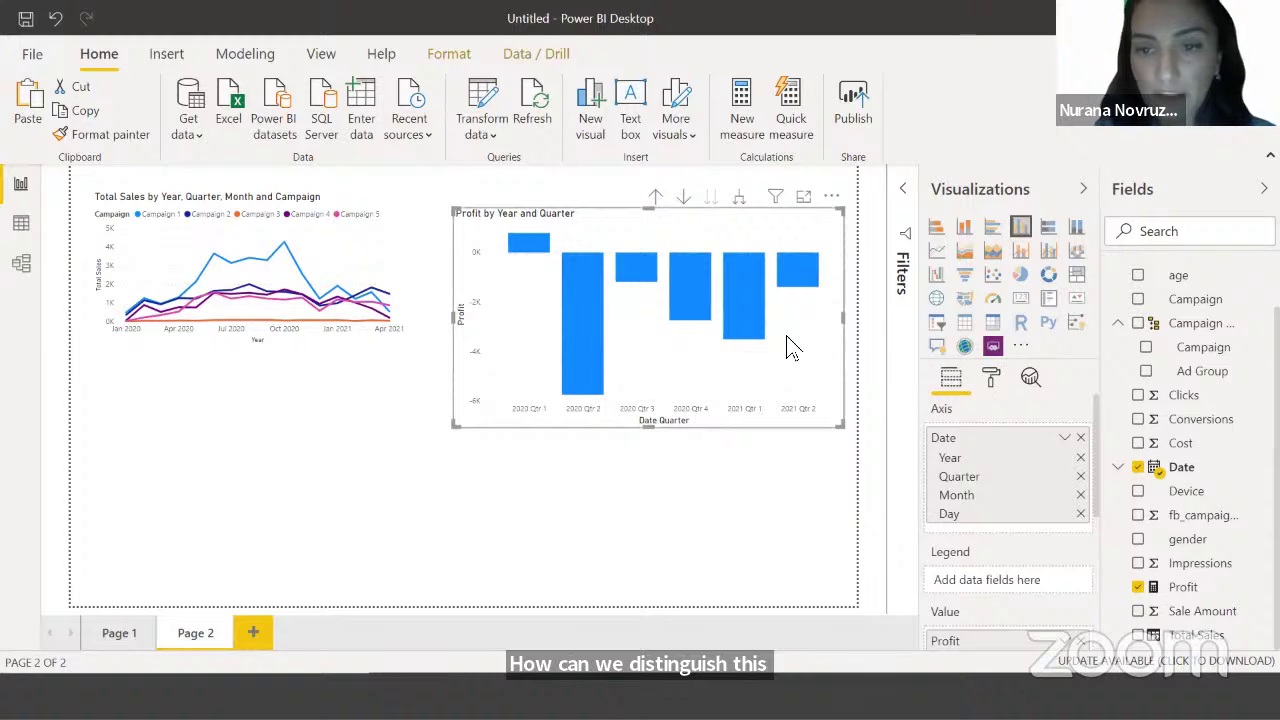
Turn on data labels for the Profit chart and turn off its Y axis
click(990, 385)
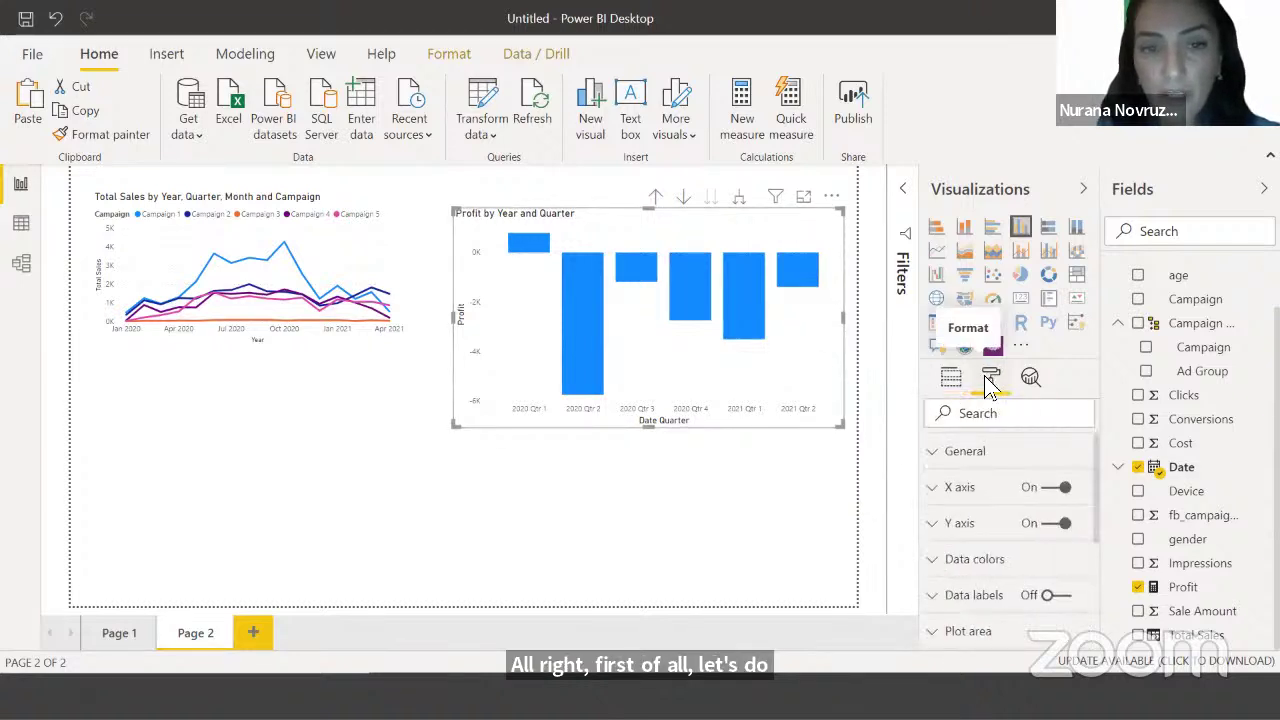
click(1030, 595)
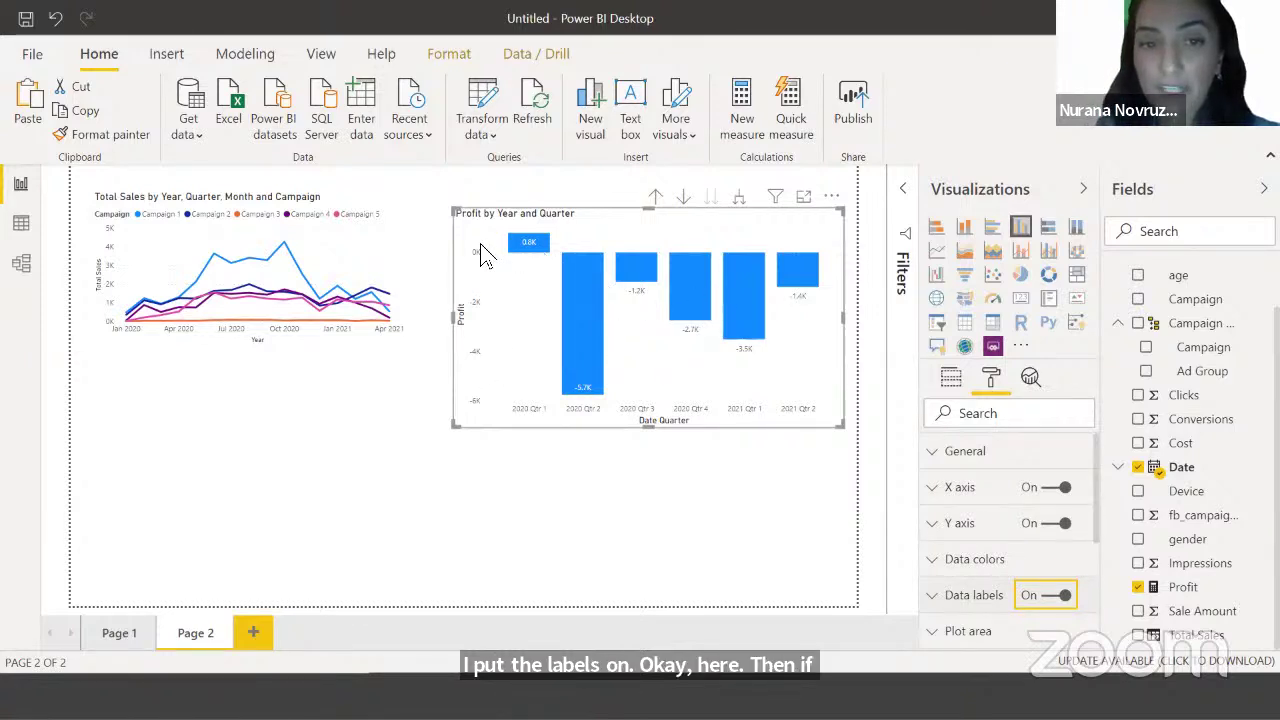
click(1052, 527)
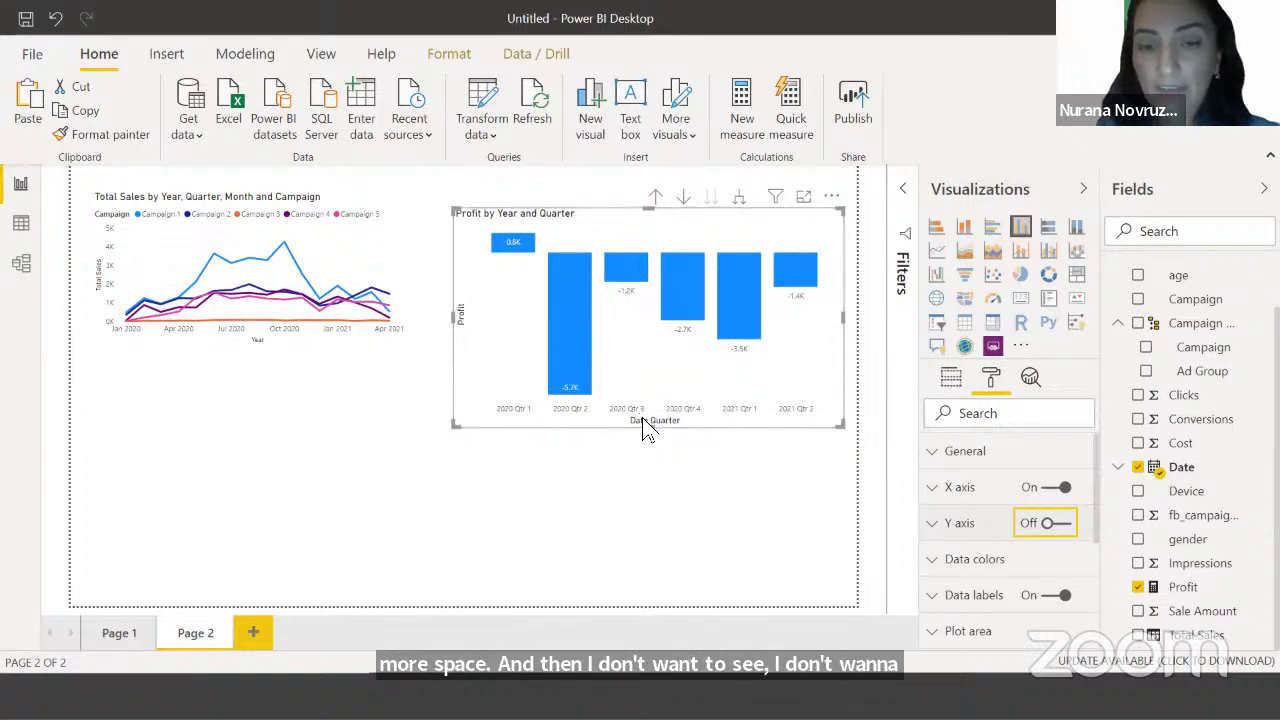
Turn off the X axis title of the Profit chart and collapse the X axis settings
click(935, 492)
scroll(1015, 540, down, 3)
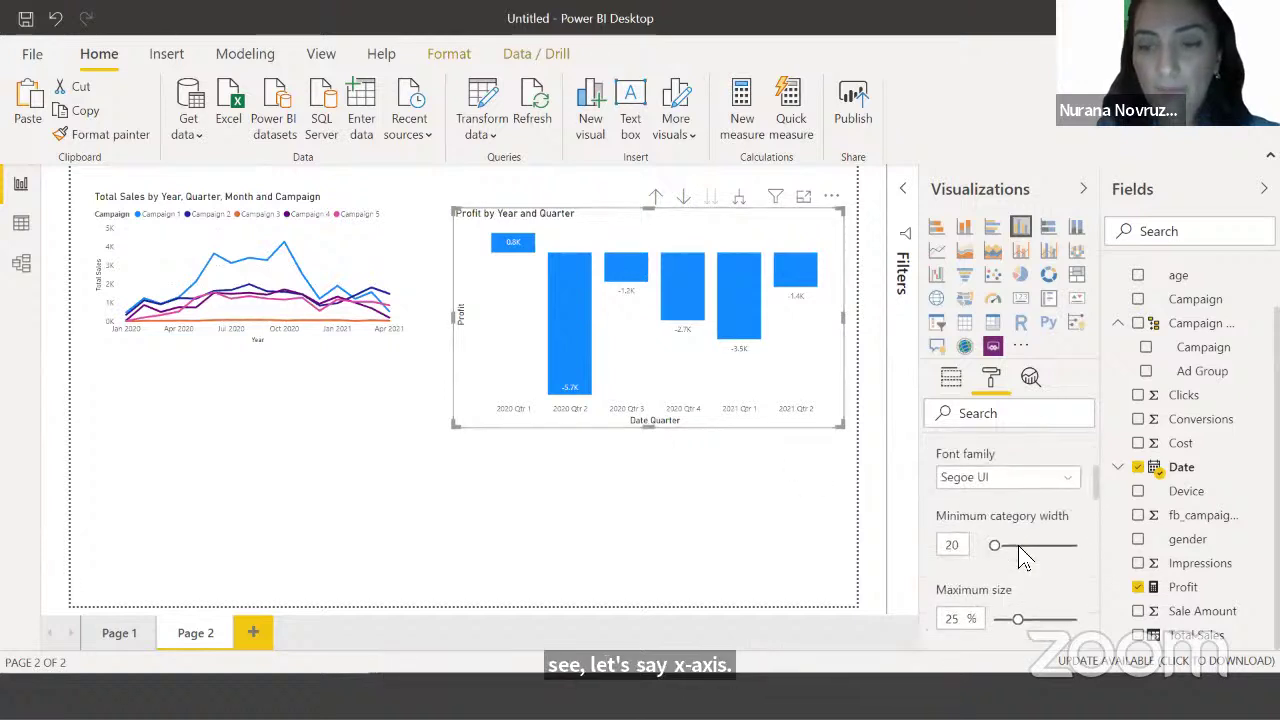
scroll(1020, 550, down, 5)
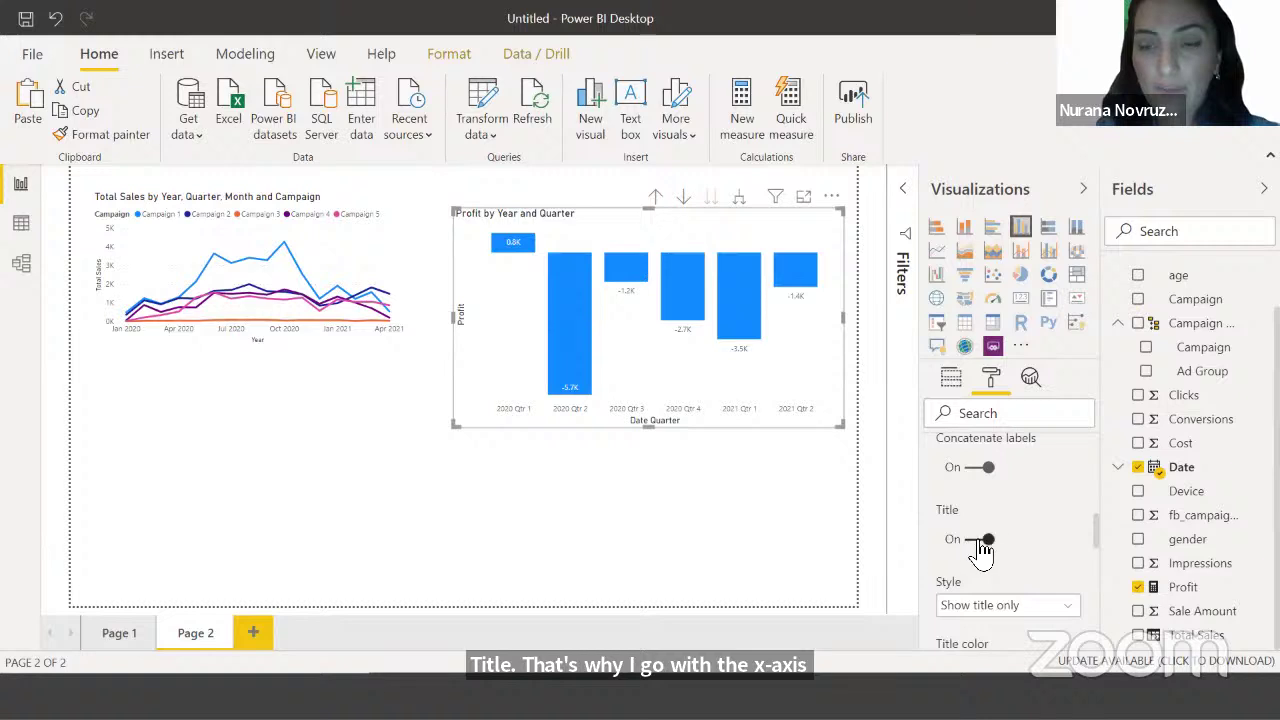
click(982, 540)
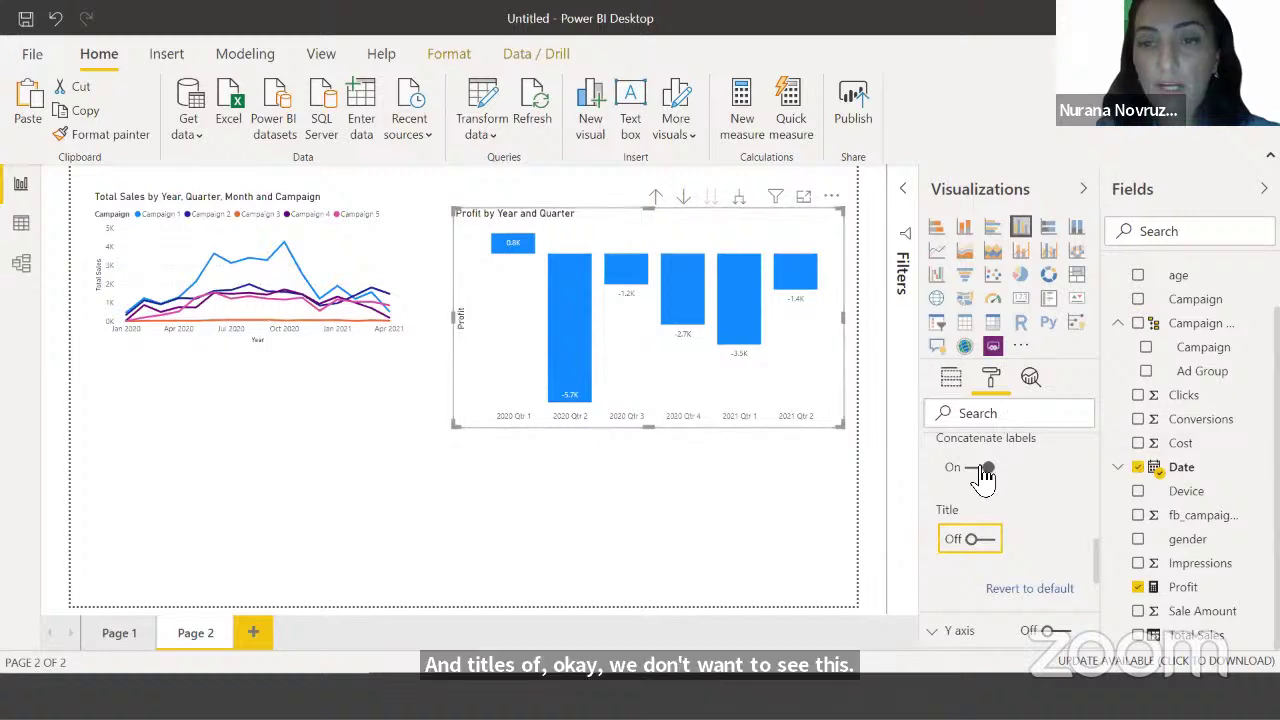
scroll(1010, 500, up, 5)
click(937, 491)
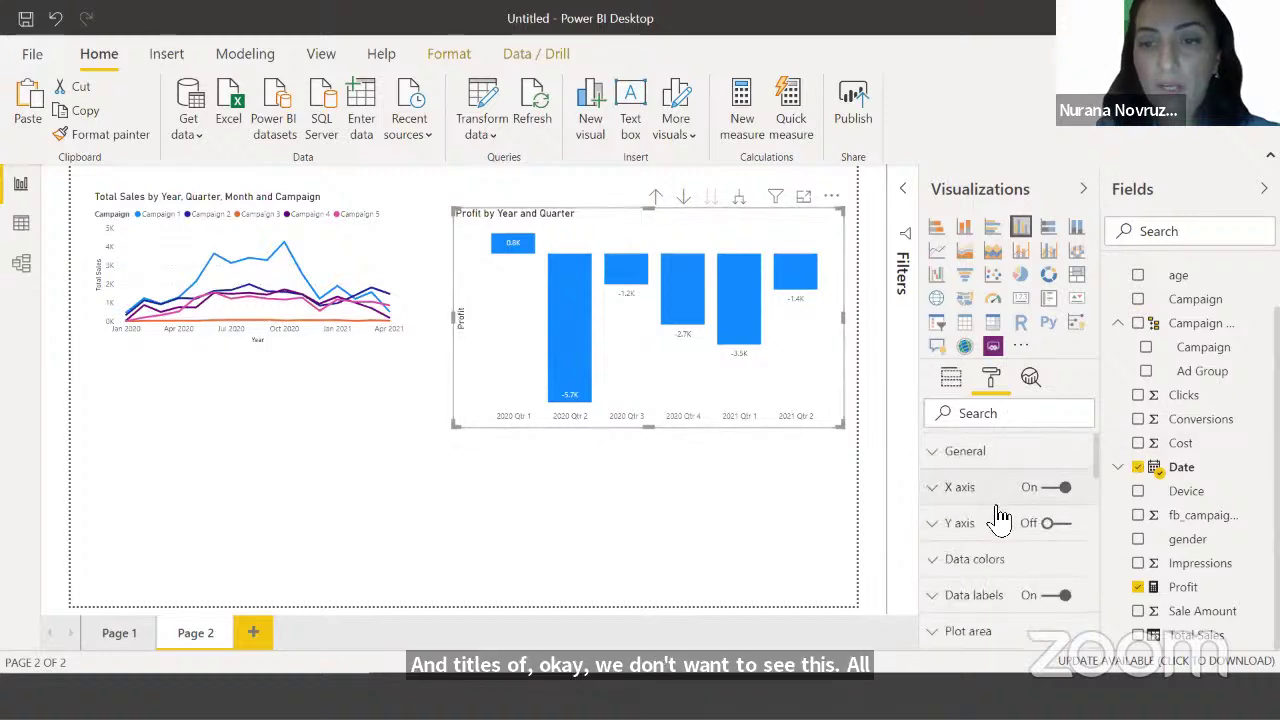
Turn off the Y axis title of the Profit chart
click(1032, 522)
scroll(1036, 540, down, 5)
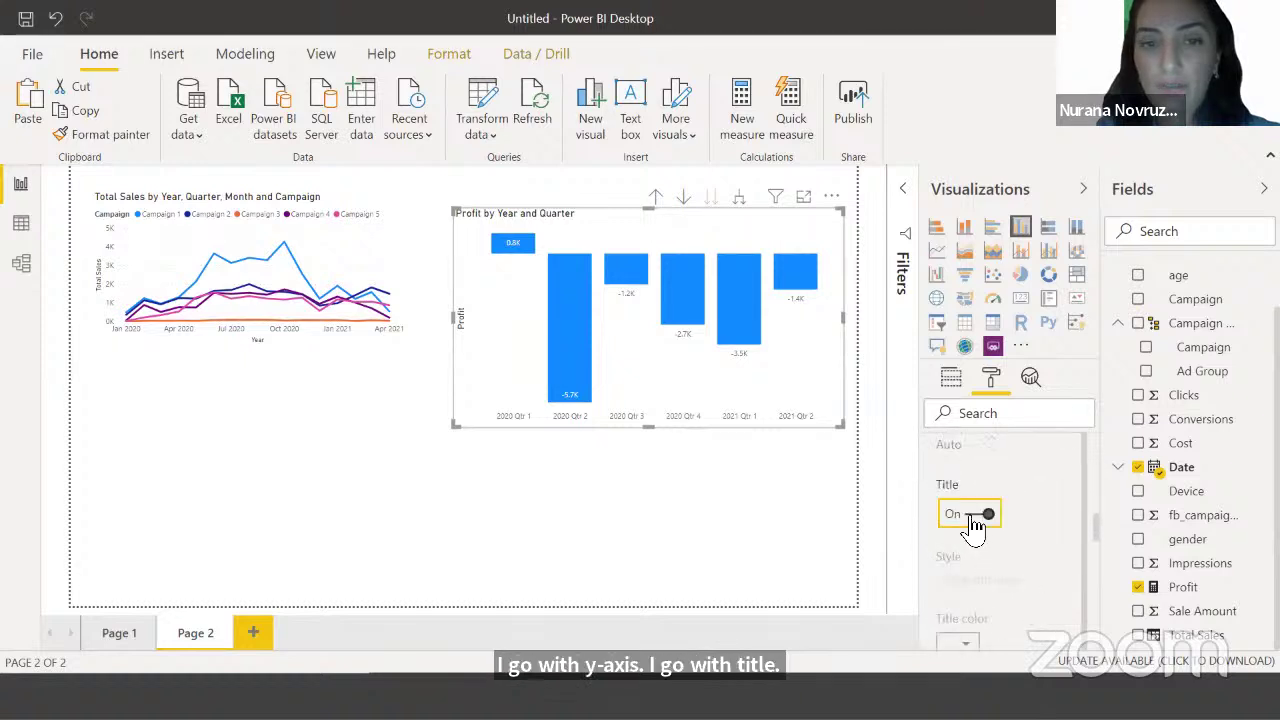
click(974, 516)
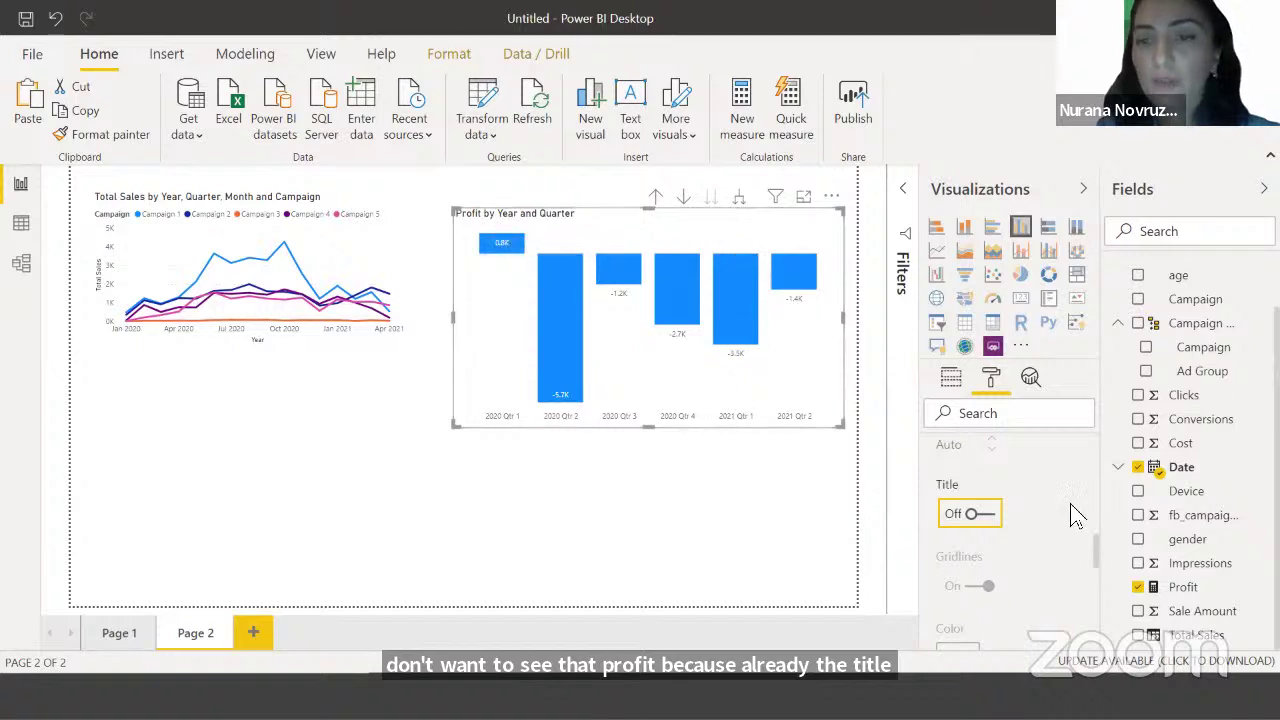
Collapse the Y axis formatting settings of the Profit by Year and Quarter chart
scroll(1042, 520, up, 1)
scroll(1044, 510, up, 5)
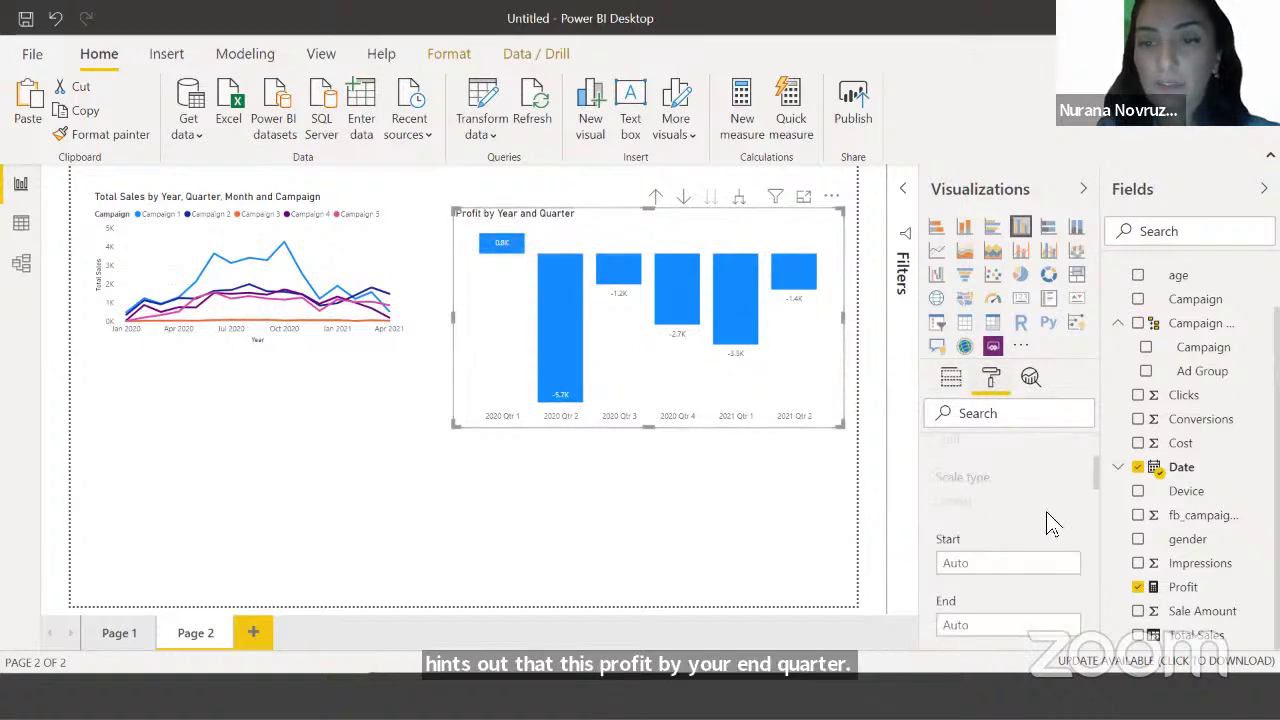
click(1040, 523)
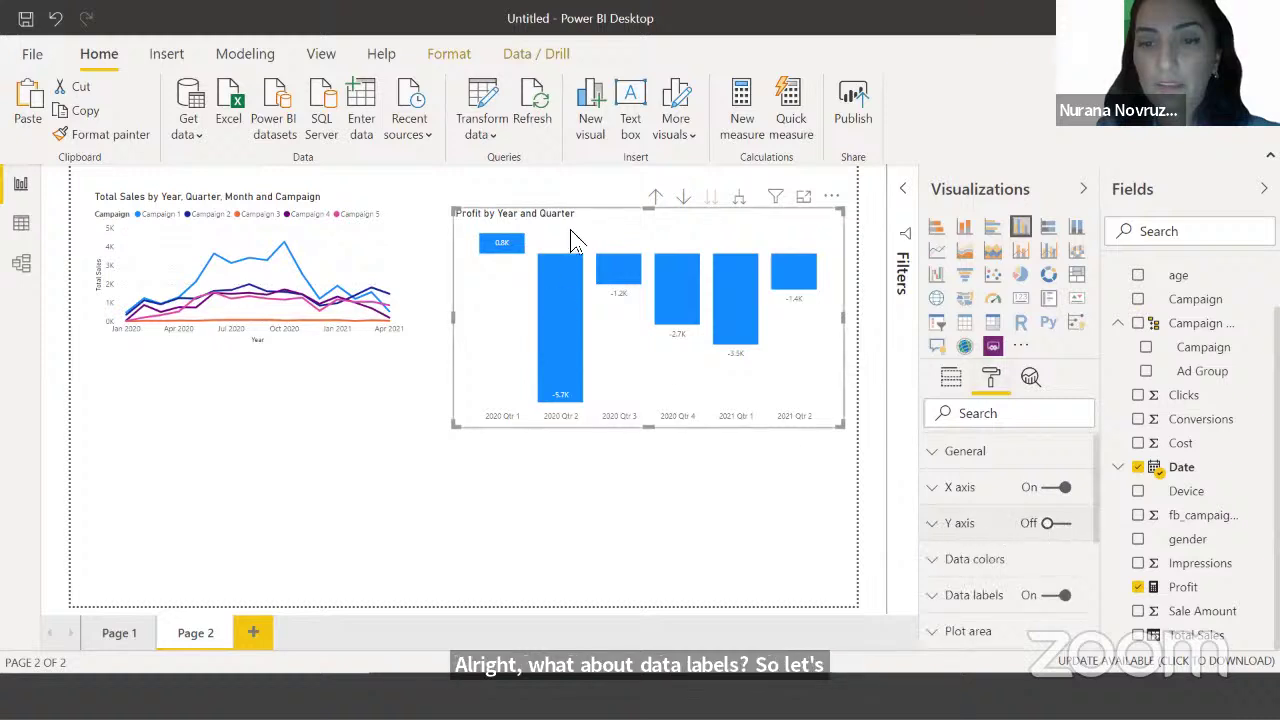
Examine the data label formatting options of the profit chart, including colour, display units, orientation, position and background
scroll(1040, 557, down, 5)
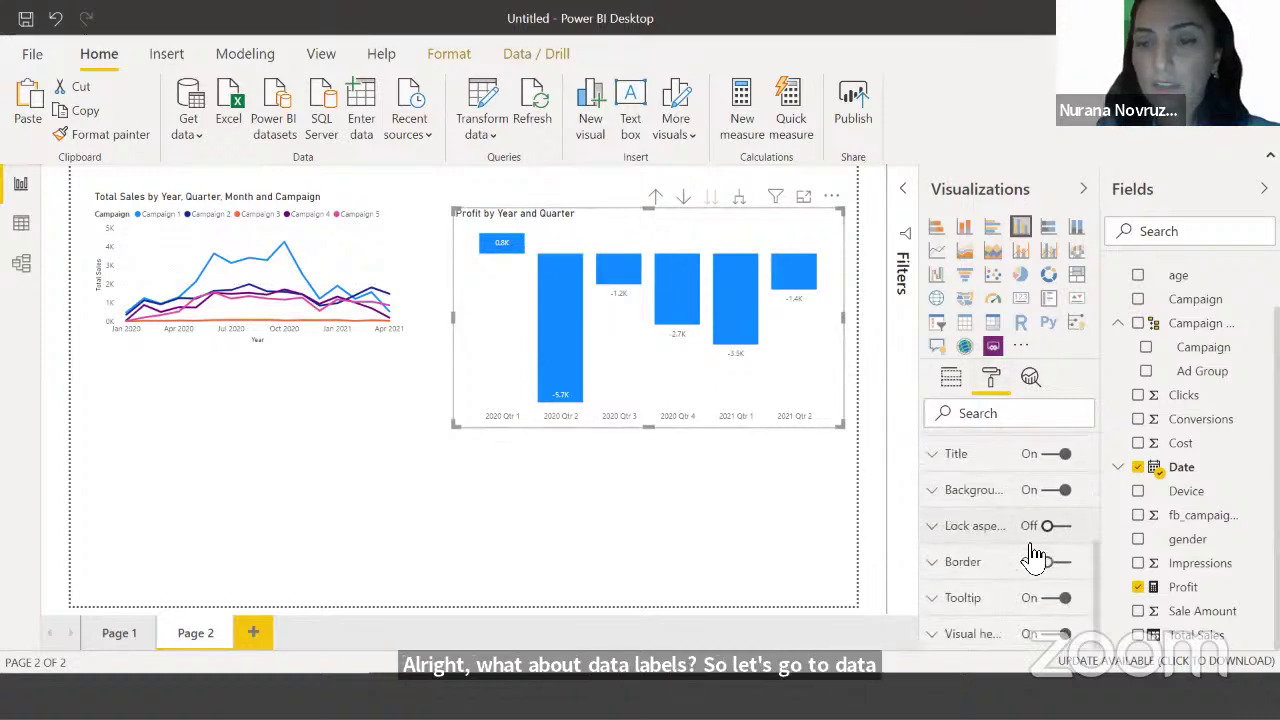
scroll(1040, 557, up, 3)
scroll(1035, 560, down, 3)
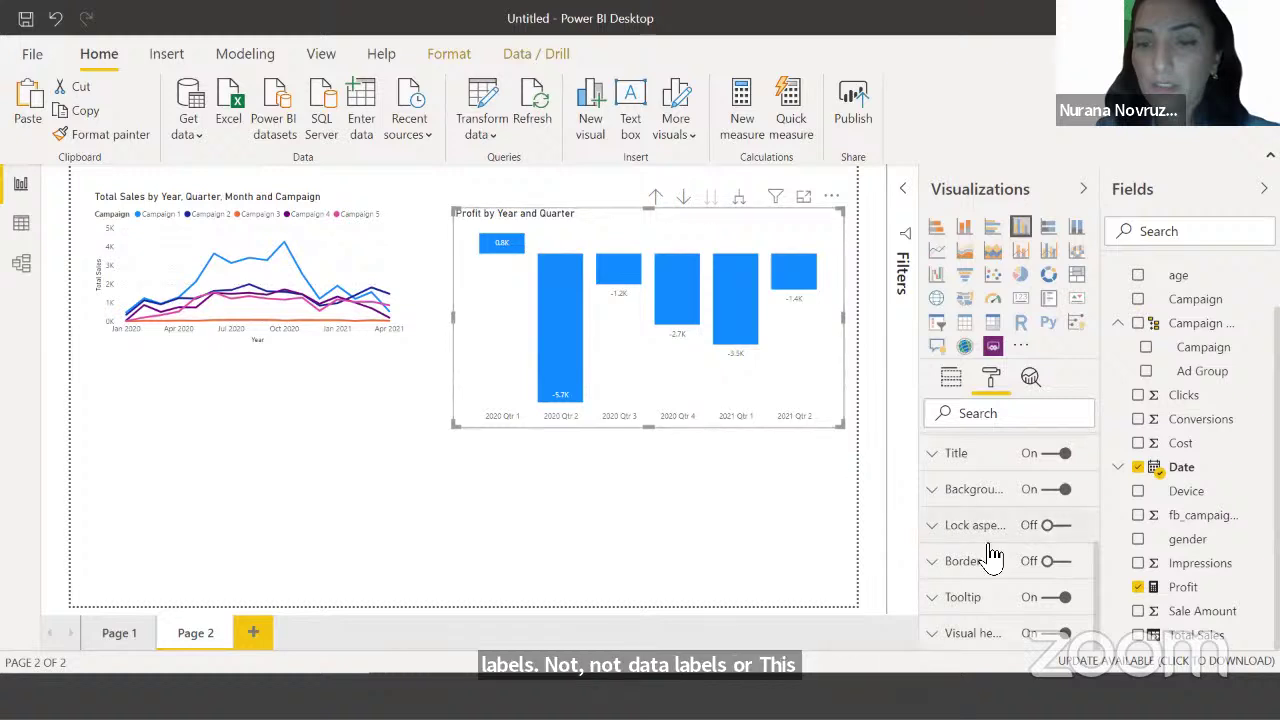
scroll(958, 541, up, 2)
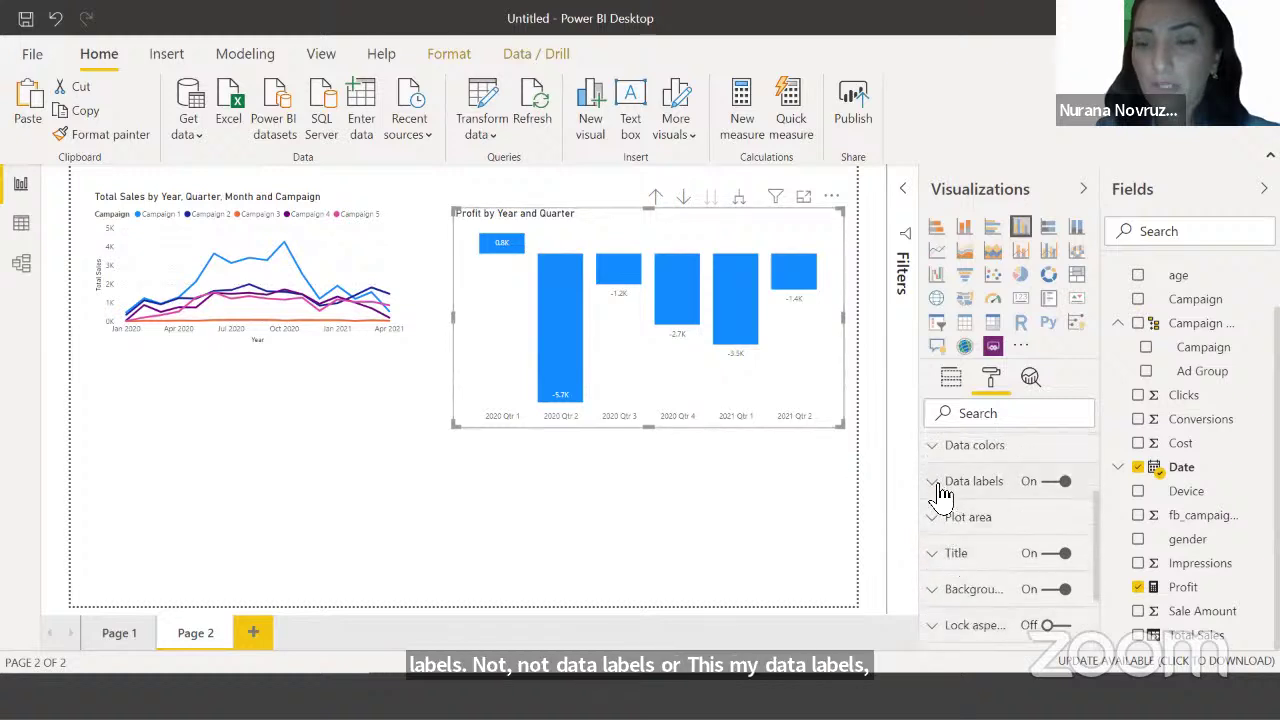
click(945, 484)
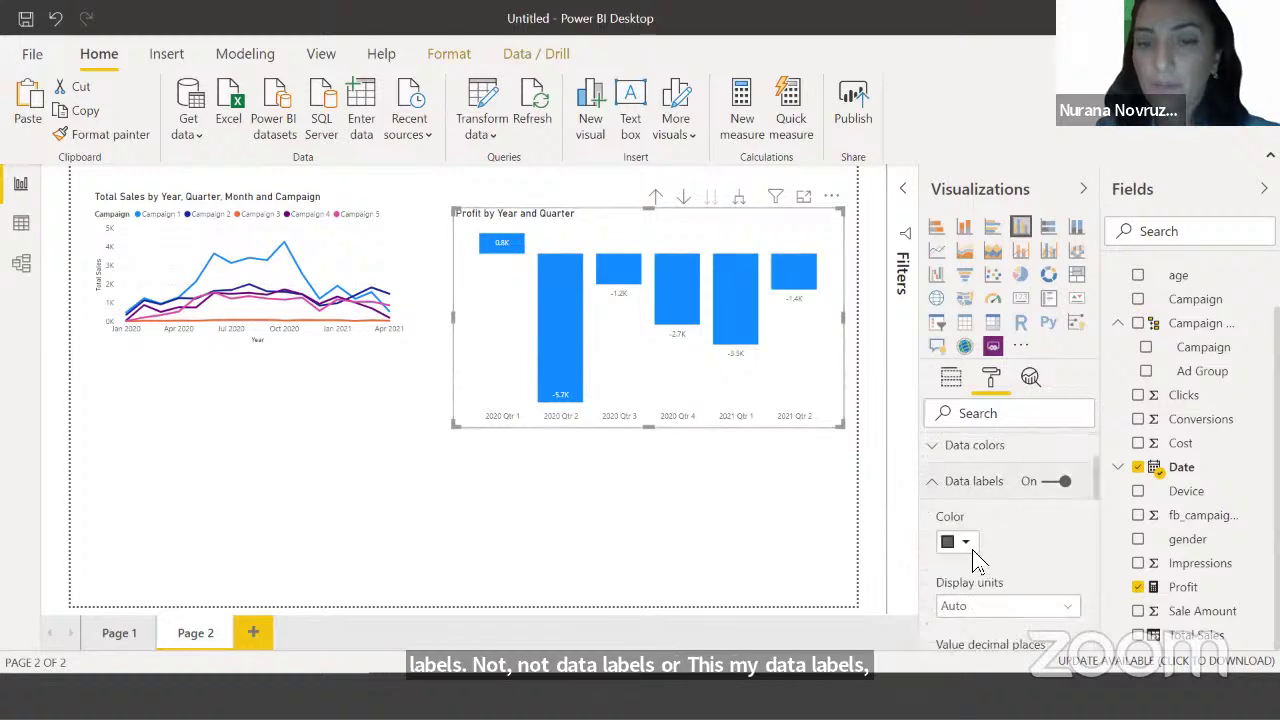
scroll(972, 549, down, 2)
scroll(975, 552, up, 2)
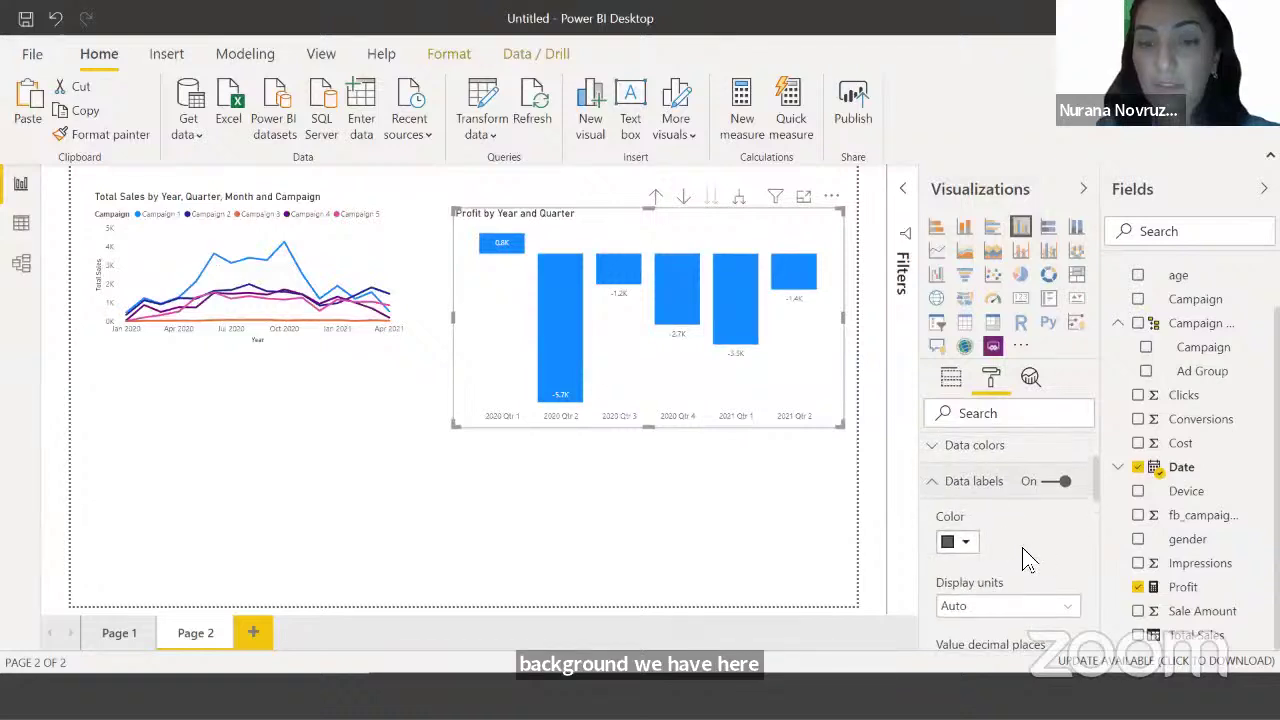
scroll(1024, 547, down, 6)
scroll(1028, 547, up, 2)
scroll(1026, 545, down, 1)
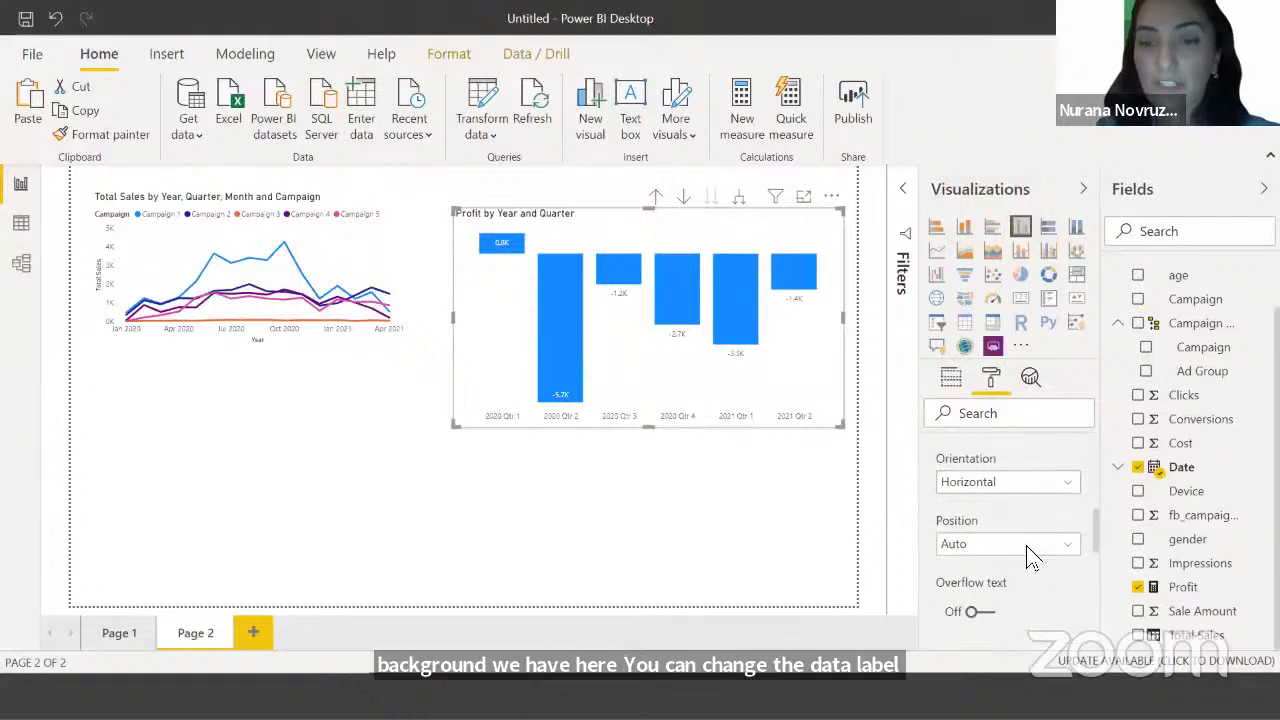
scroll(1026, 545, down, 5)
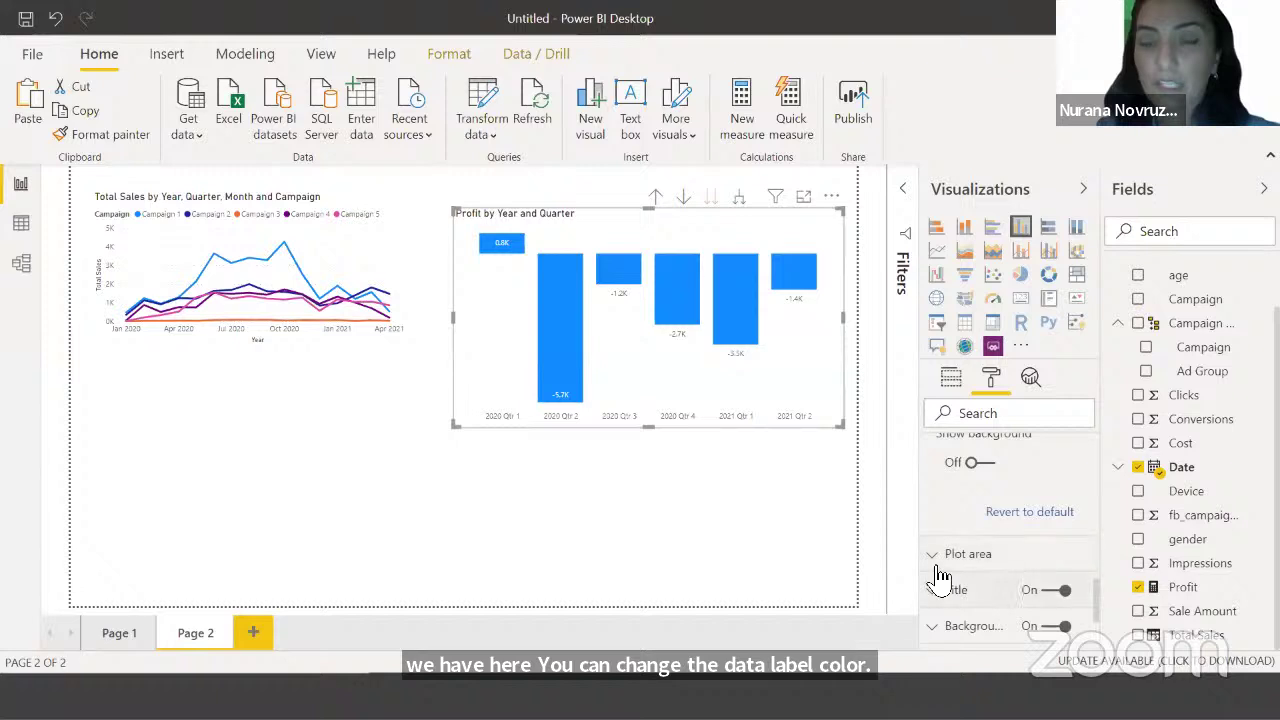
scroll(970, 566, up, 5)
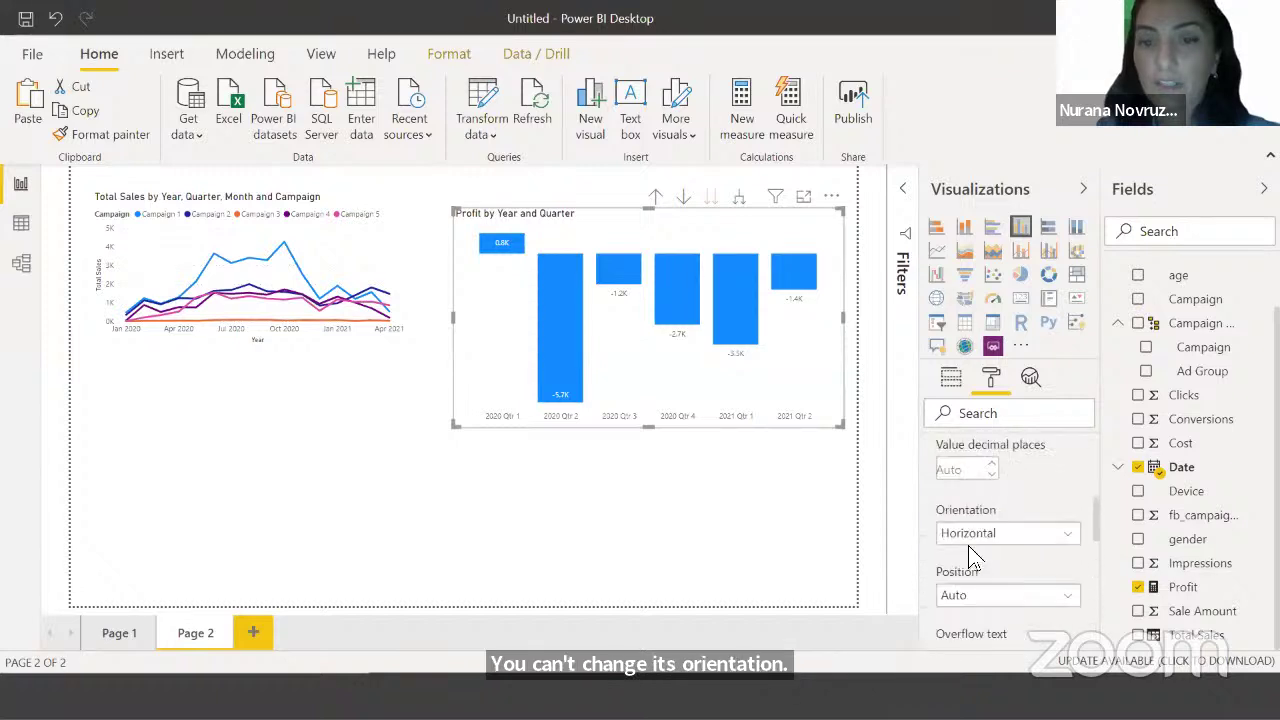
scroll(968, 550, up, 4)
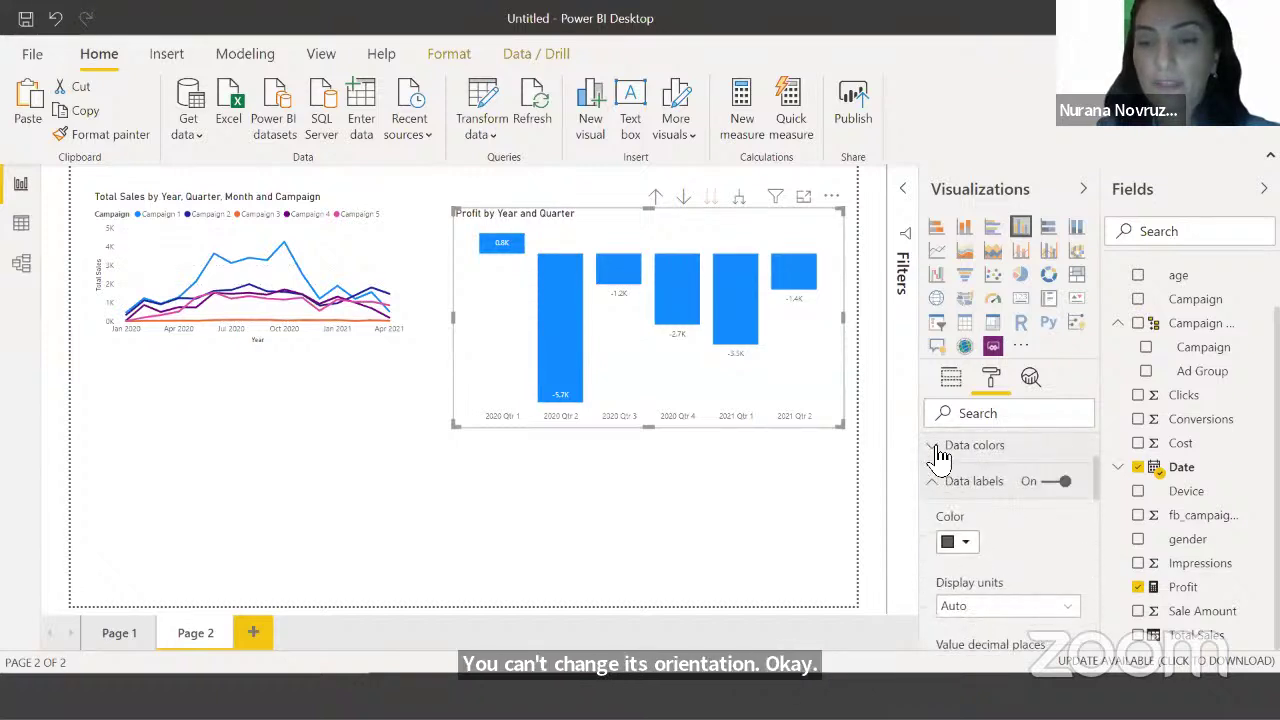
Set the default data color of the profit chart's columns to dark purple
click(940, 450)
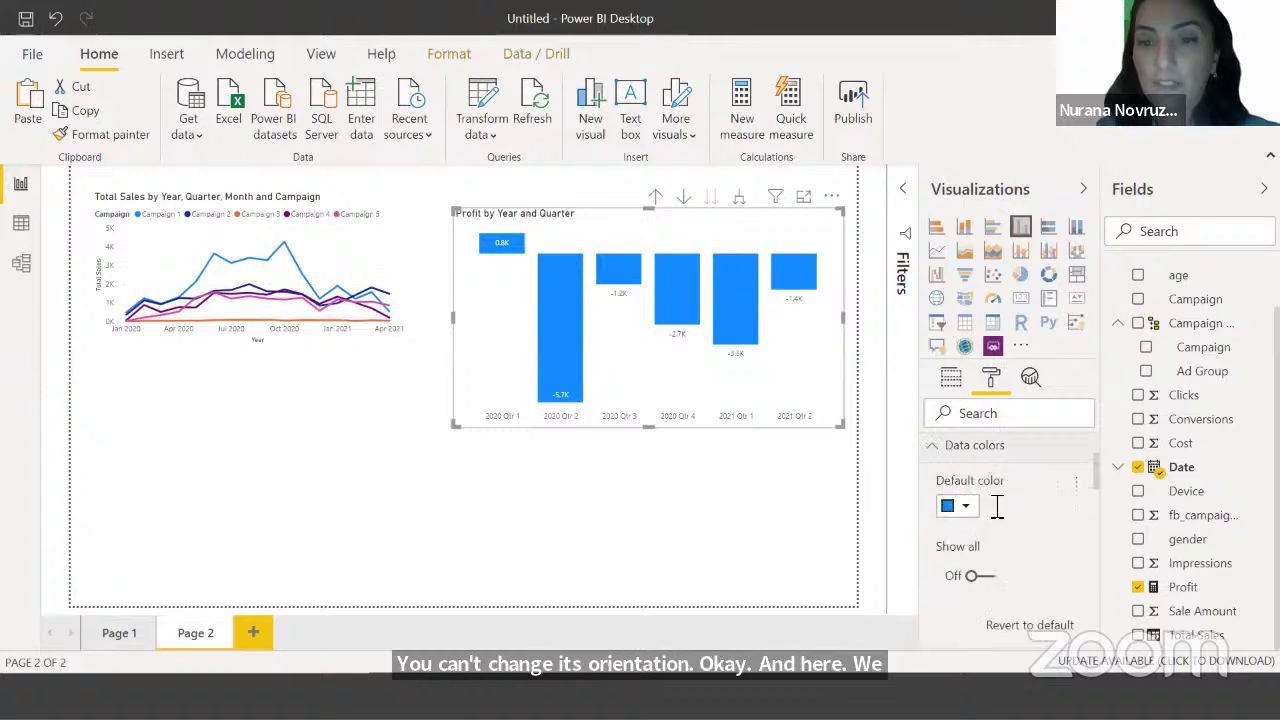
click(956, 505)
click(1051, 476)
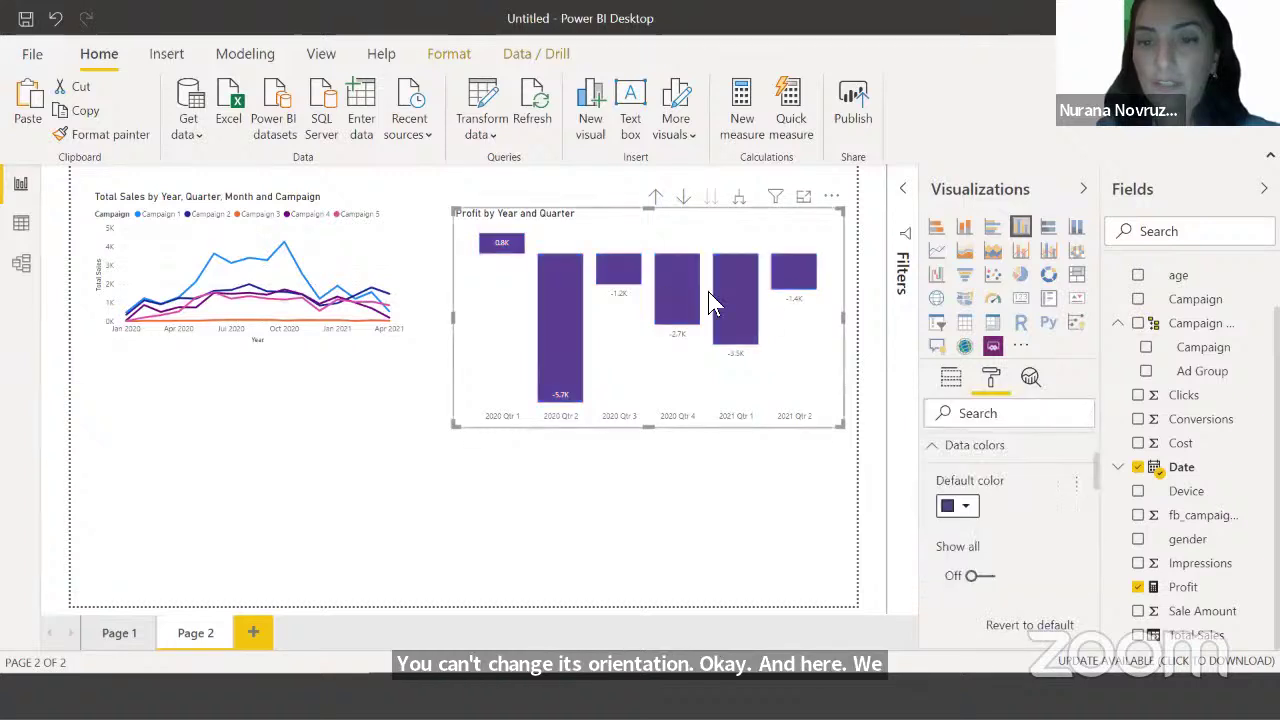
scroll(990, 542, down, 3)
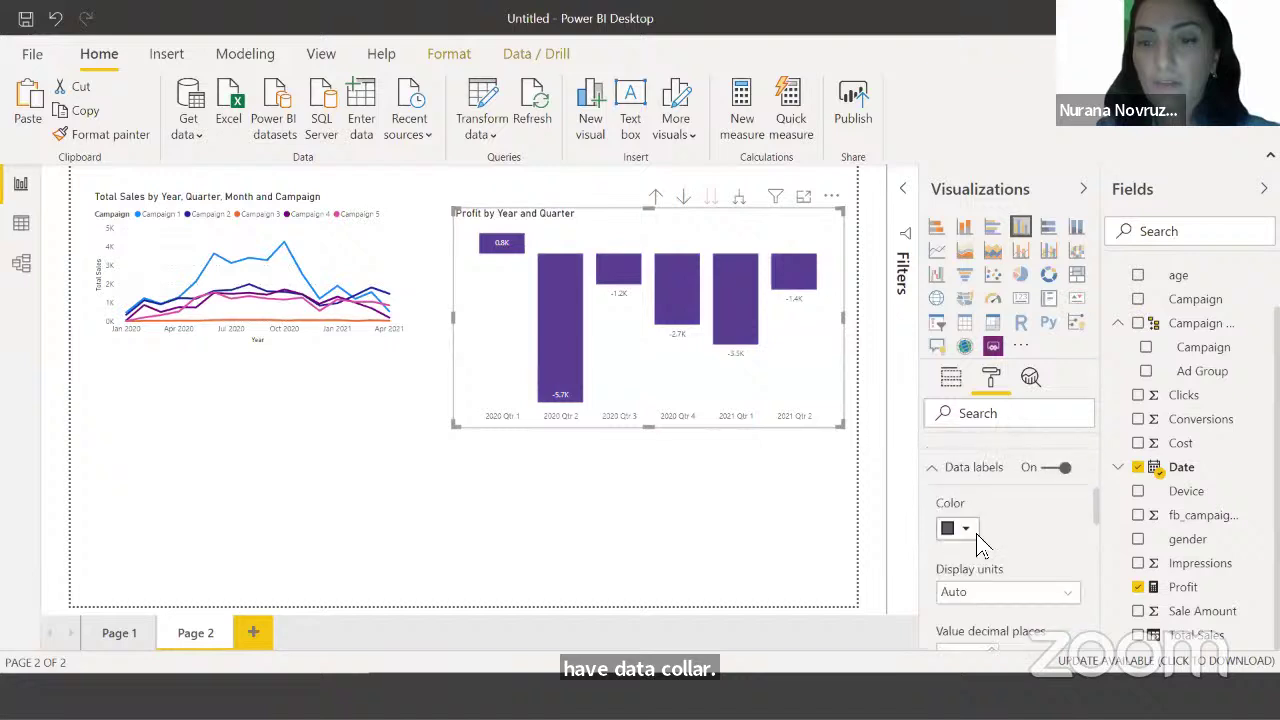
scroll(976, 533, up, 3)
click(922, 447)
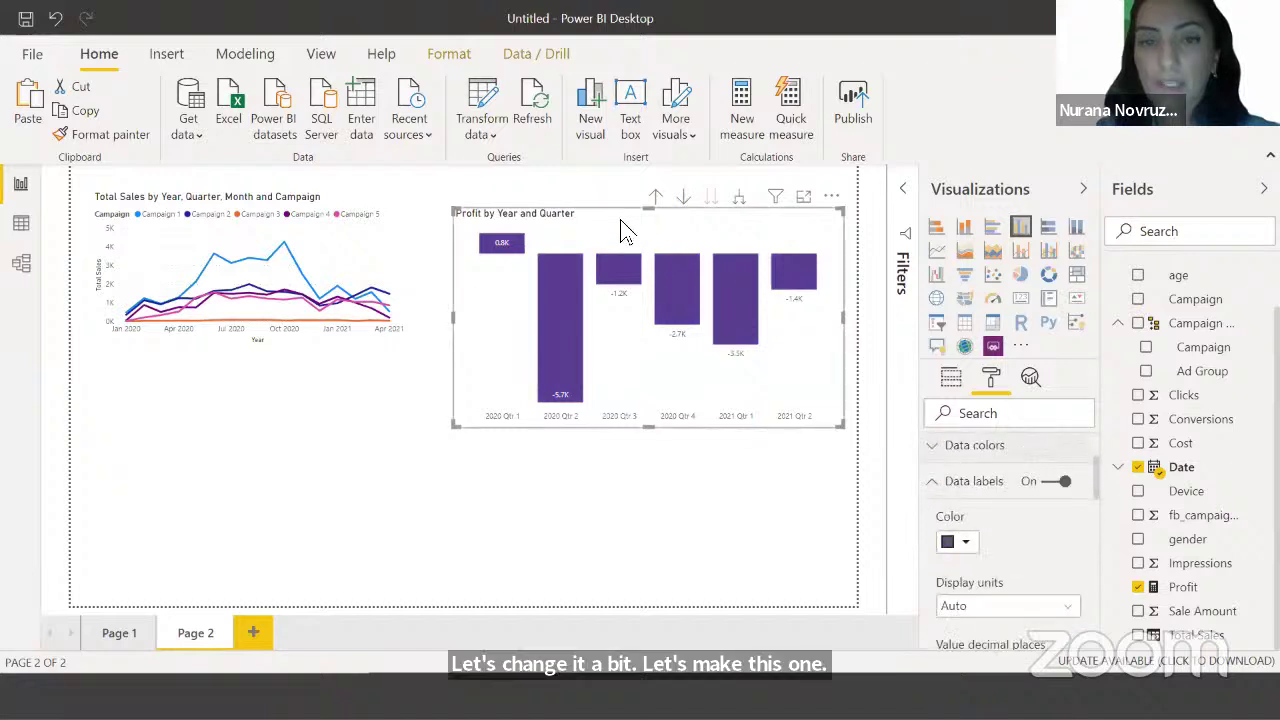
Move the profit chart up level with the Total Sales line chart and view it in focus mode with 2020 Qtr 2 highlighted
mouse_move(614, 218)
mouse_down()
mouse_move(614, 203)
mouse_move(593, 218)
mouse_up()
click(569, 257)
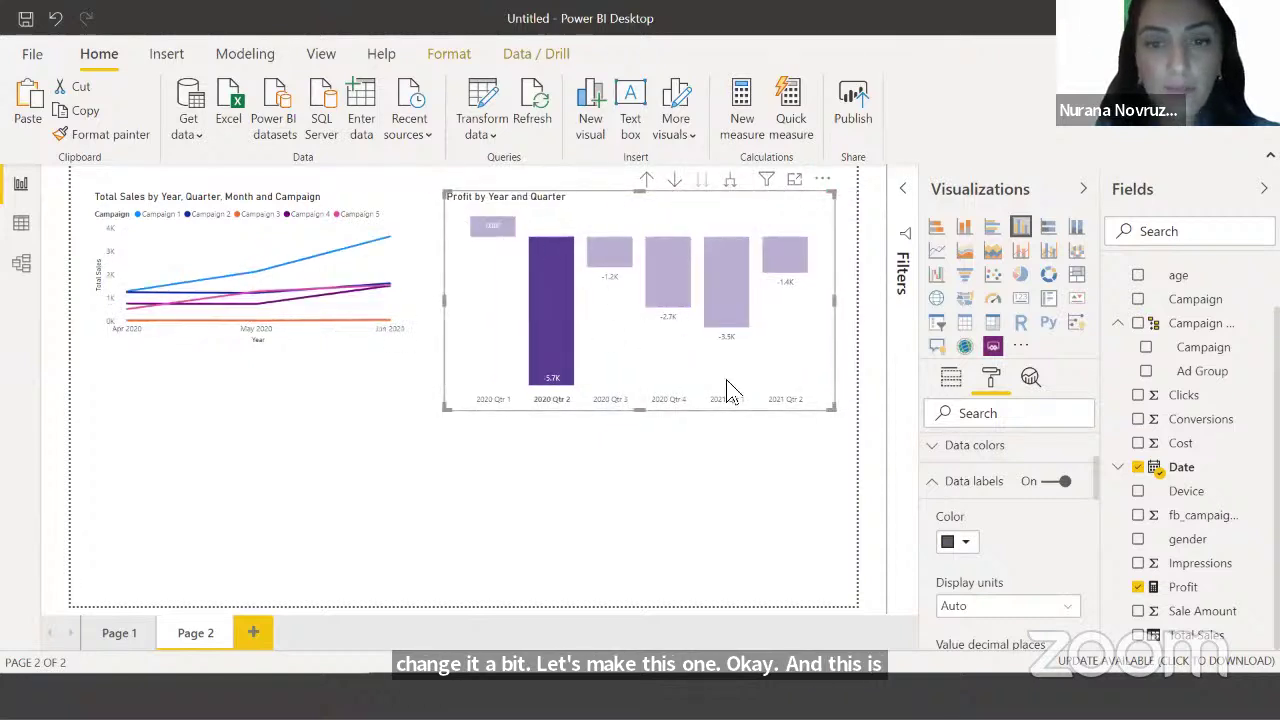
click(796, 182)
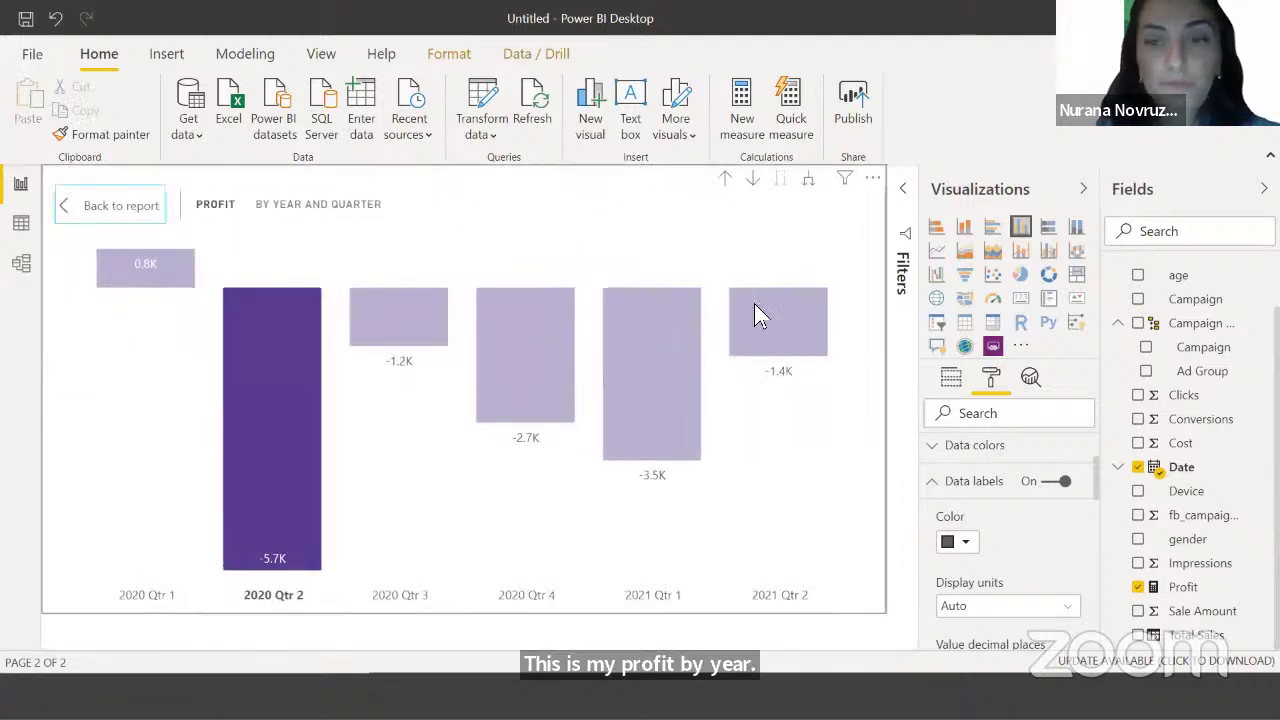
key(Escape)
click(810, 435)
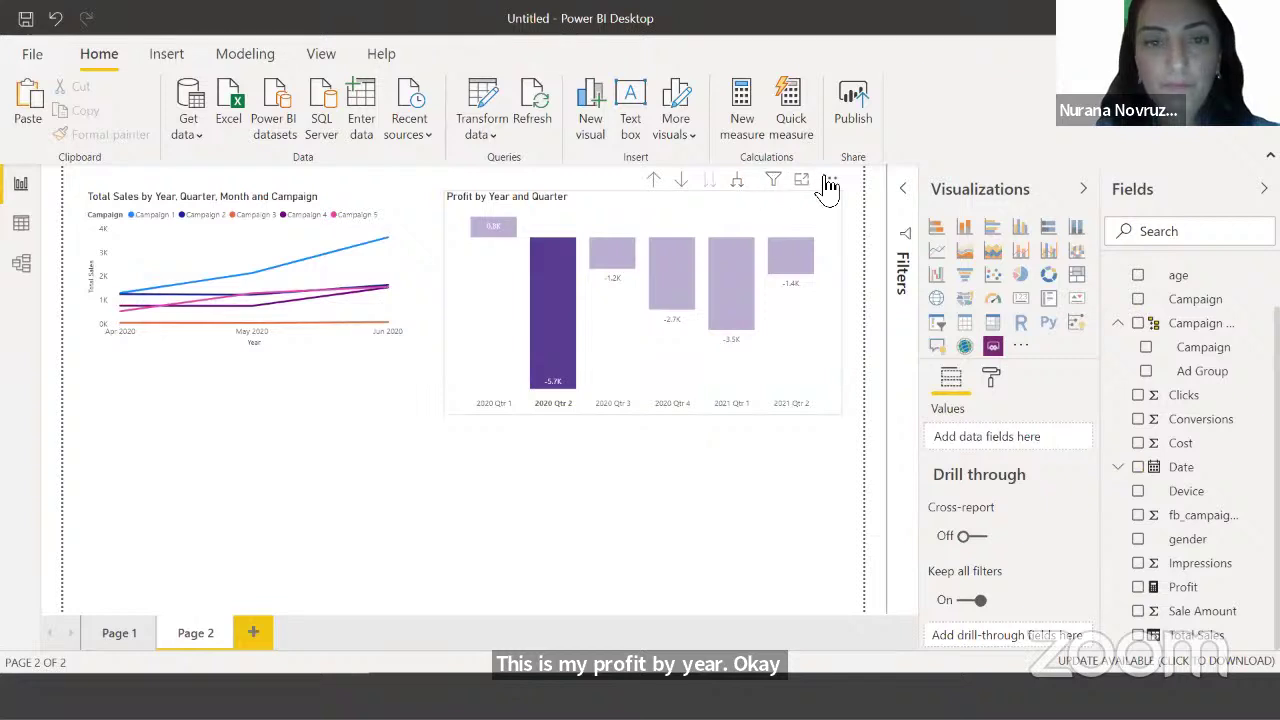
click(571, 446)
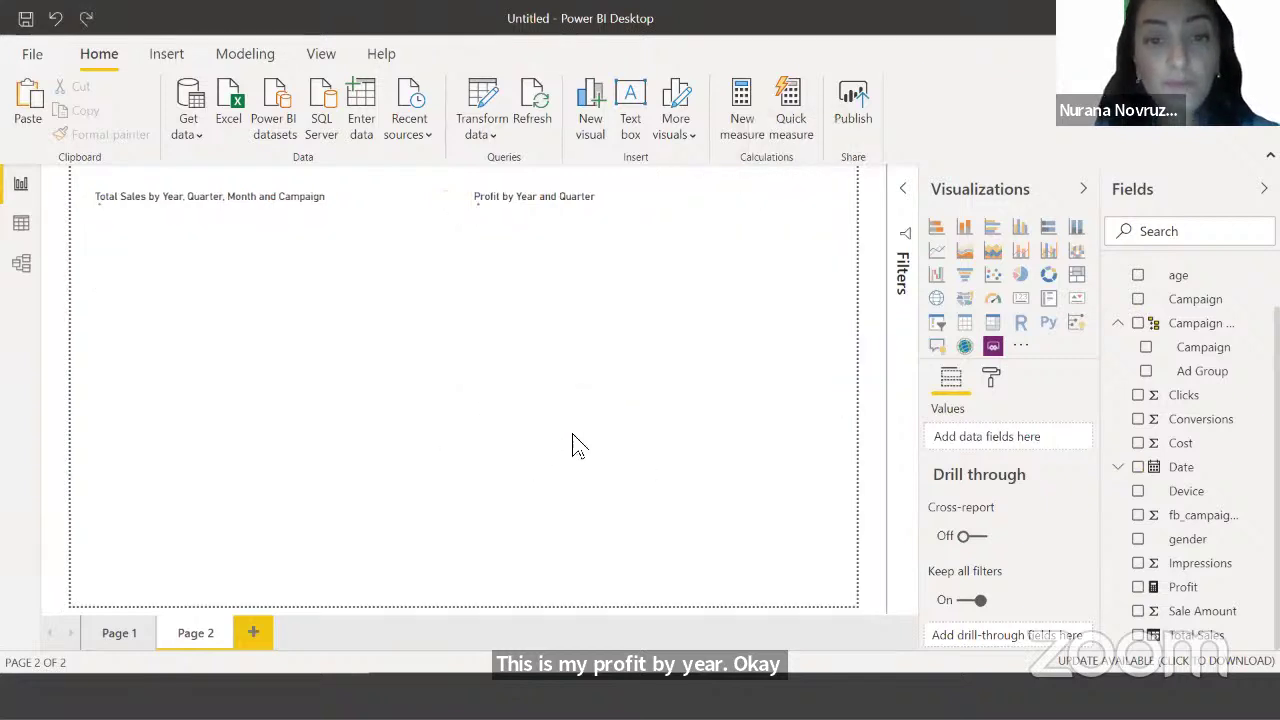
Shrink the profit chart from its lower corner and shift the Total Sales line chart slightly down and inward
click(712, 405)
drag(854, 407, 814, 359)
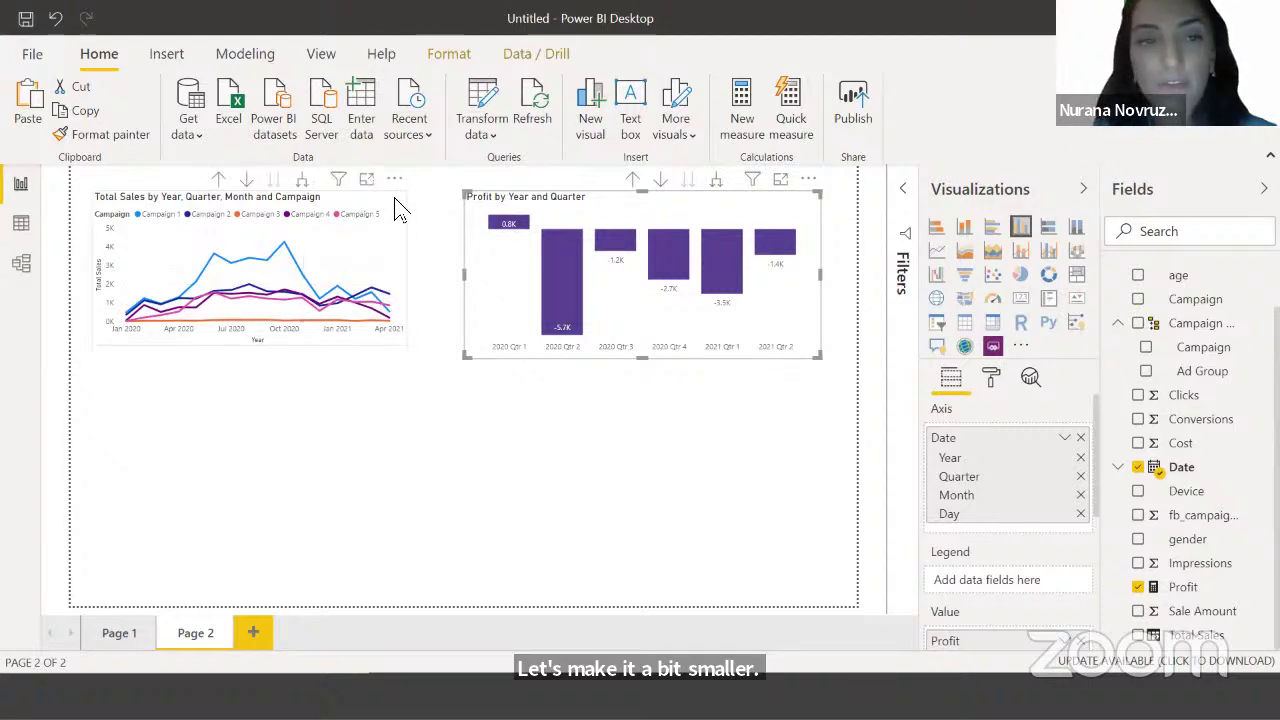
drag(398, 207, 402, 217)
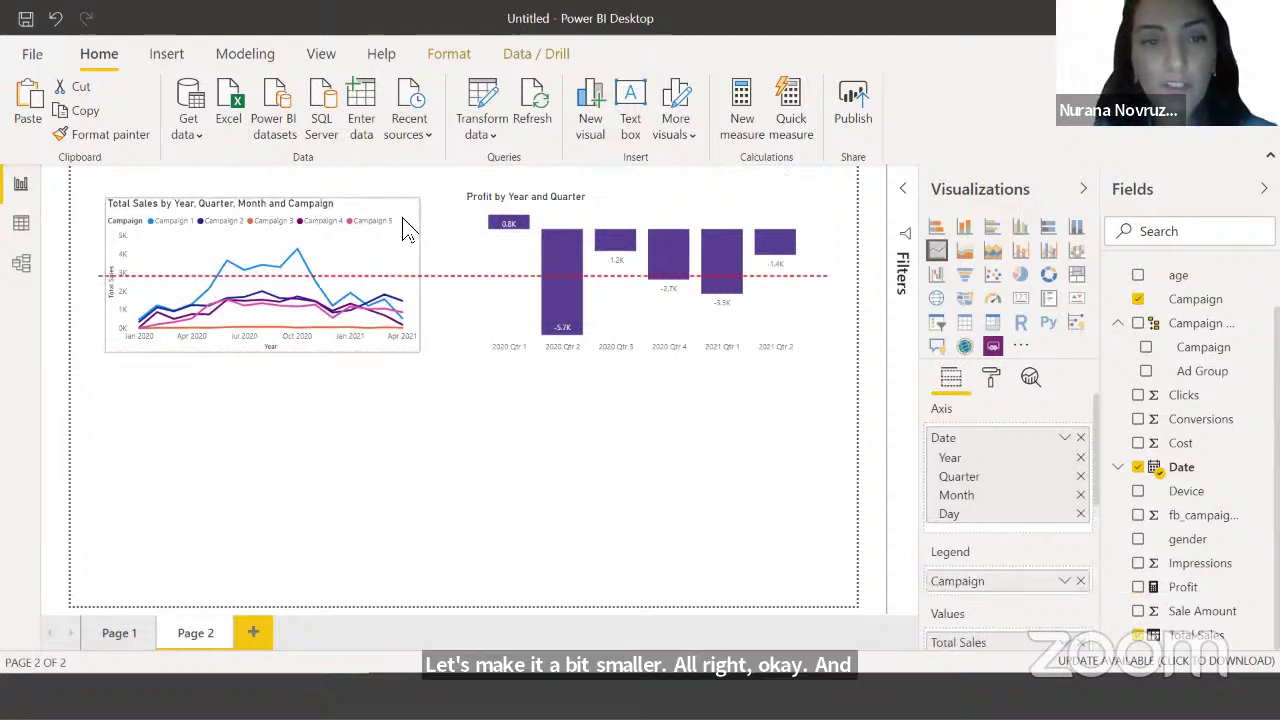
click(518, 350)
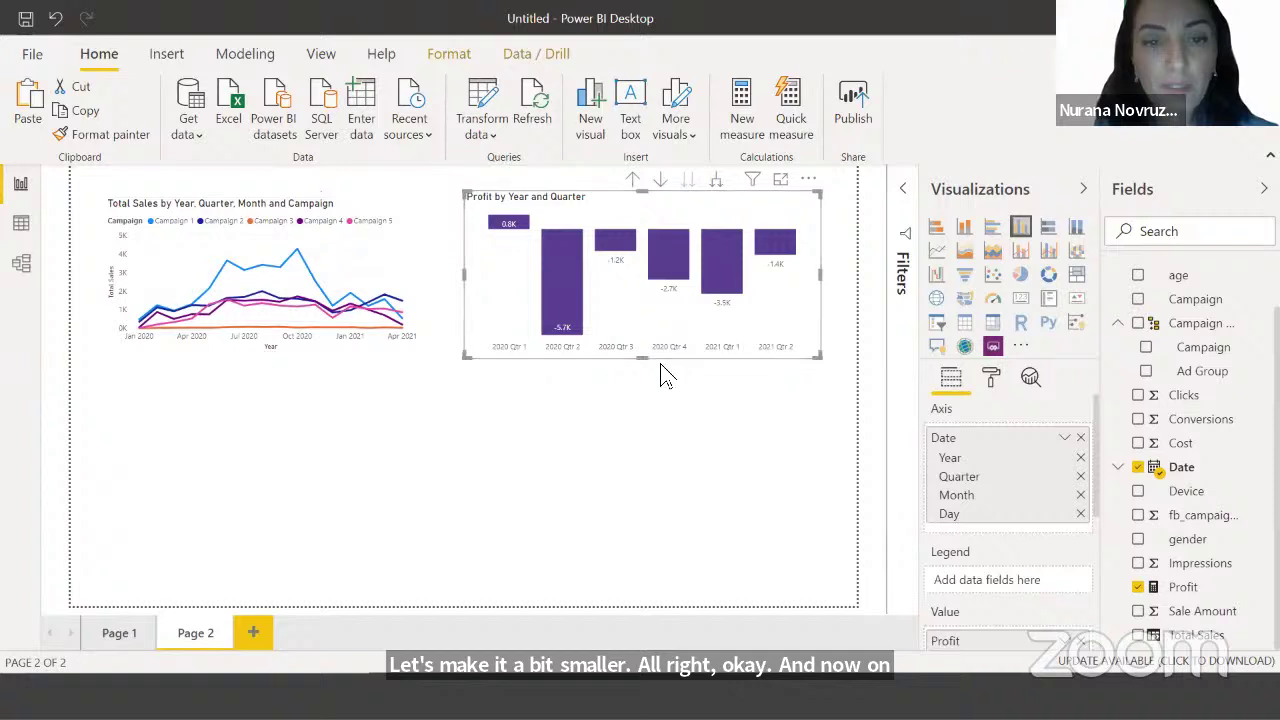
drag(810, 357, 811, 345)
click(611, 503)
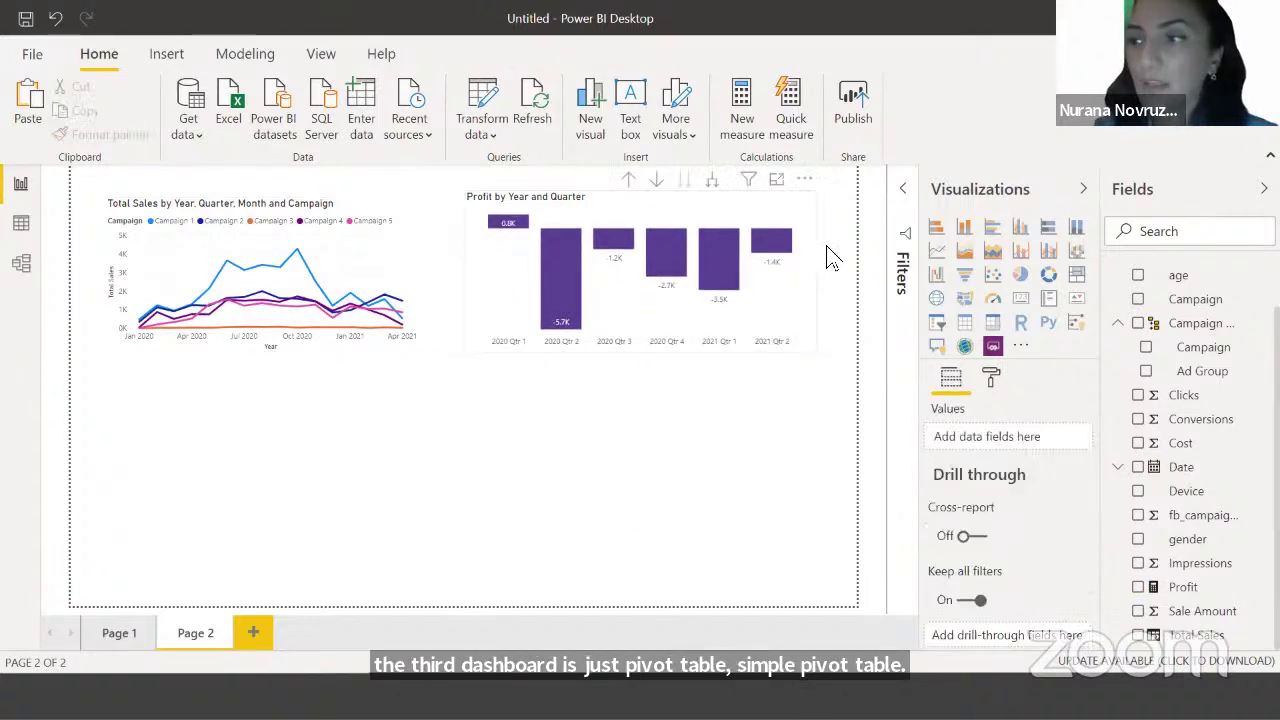
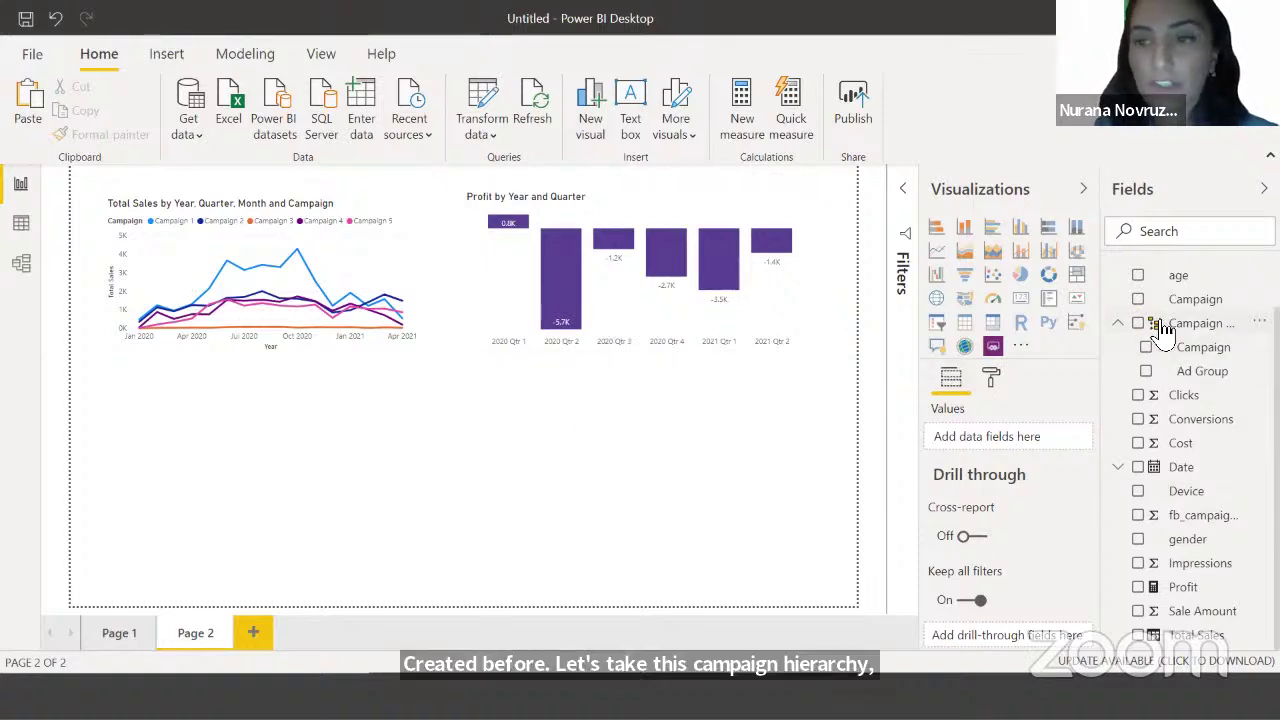
Create a matrix below the line chart with Campaign Hierarchy as rows and Total Sales as values
drag(1180, 333, 342, 481)
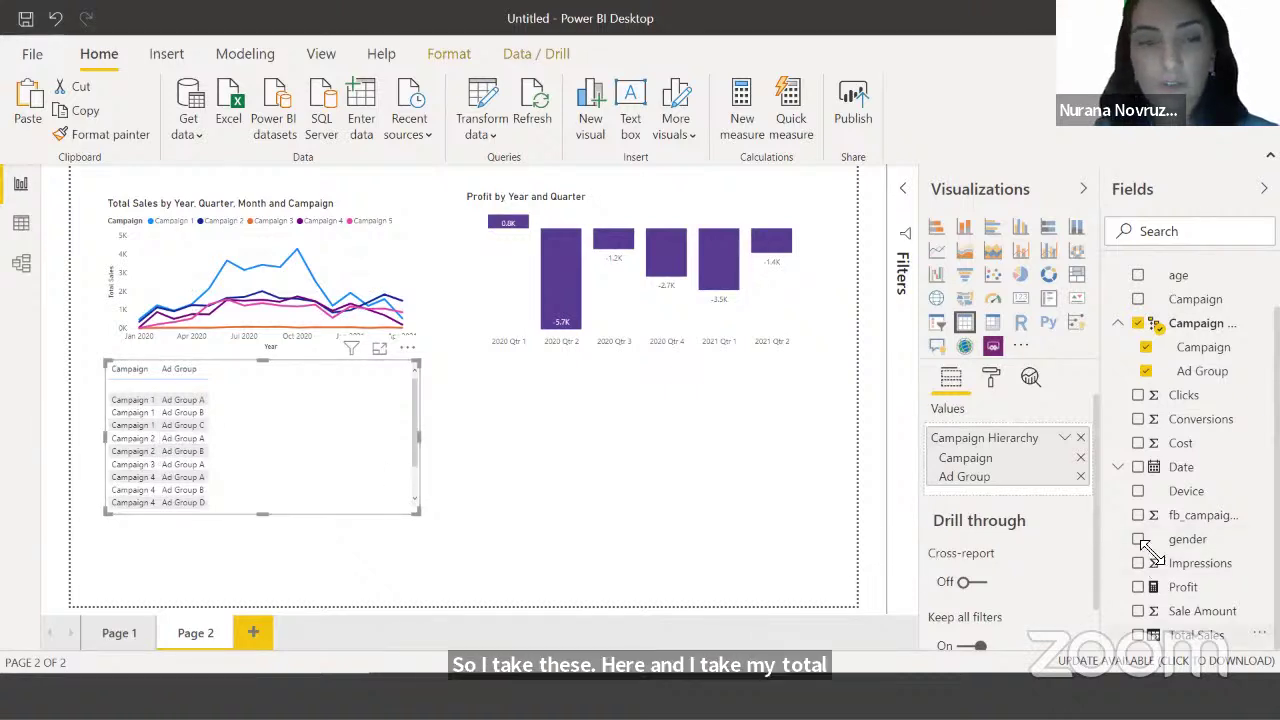
drag(1192, 634, 254, 450)
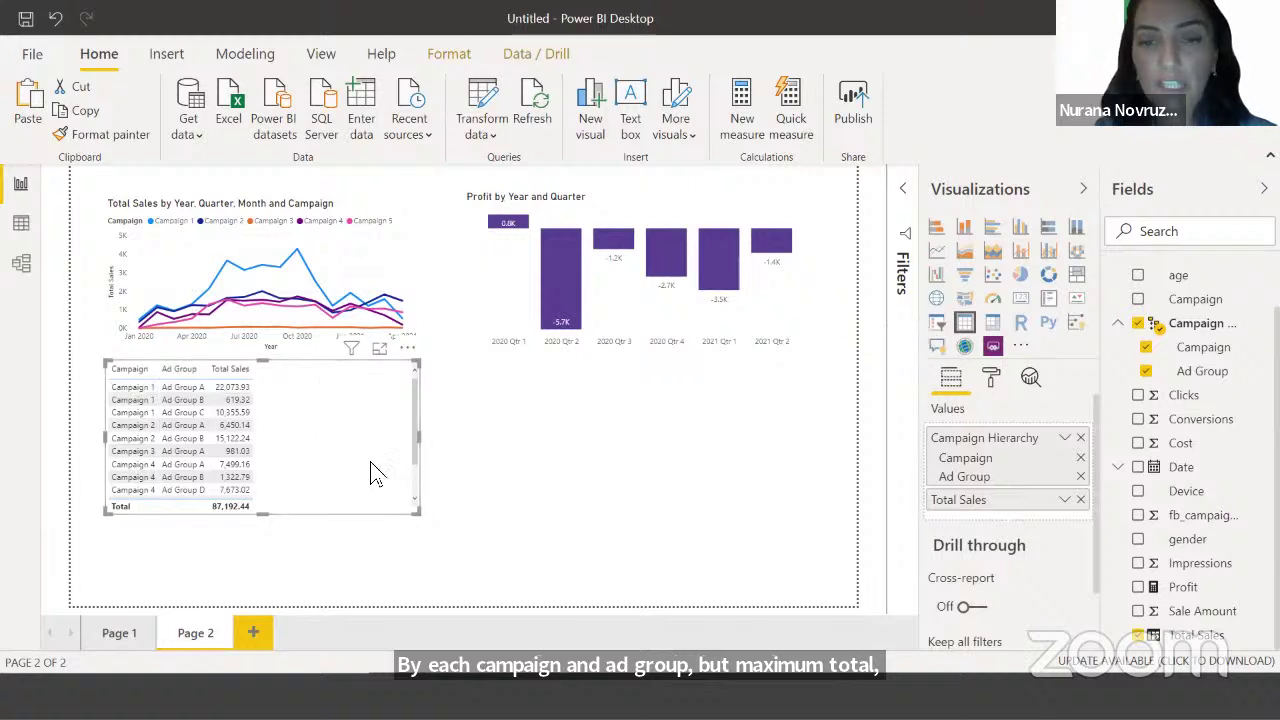
click(996, 327)
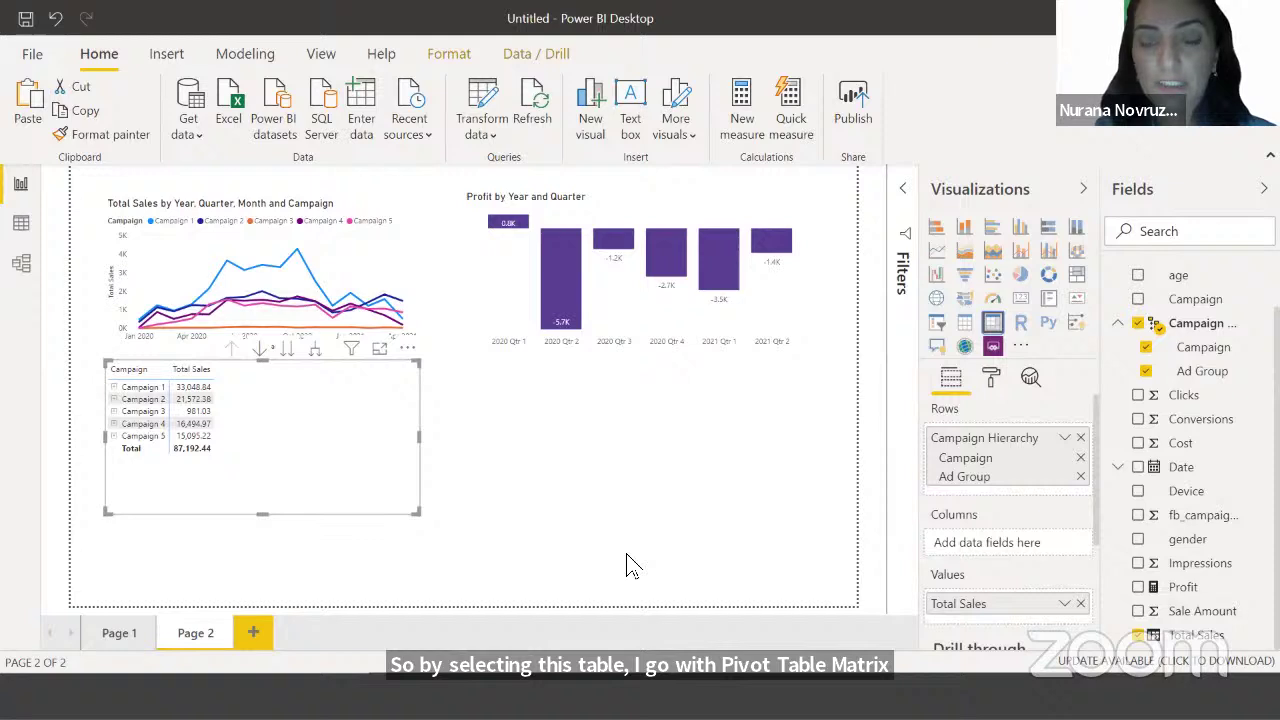
Summarize the matrix's Total Sales by Maximum and expand all campaigns down to the Ad Group level
click(1064, 603)
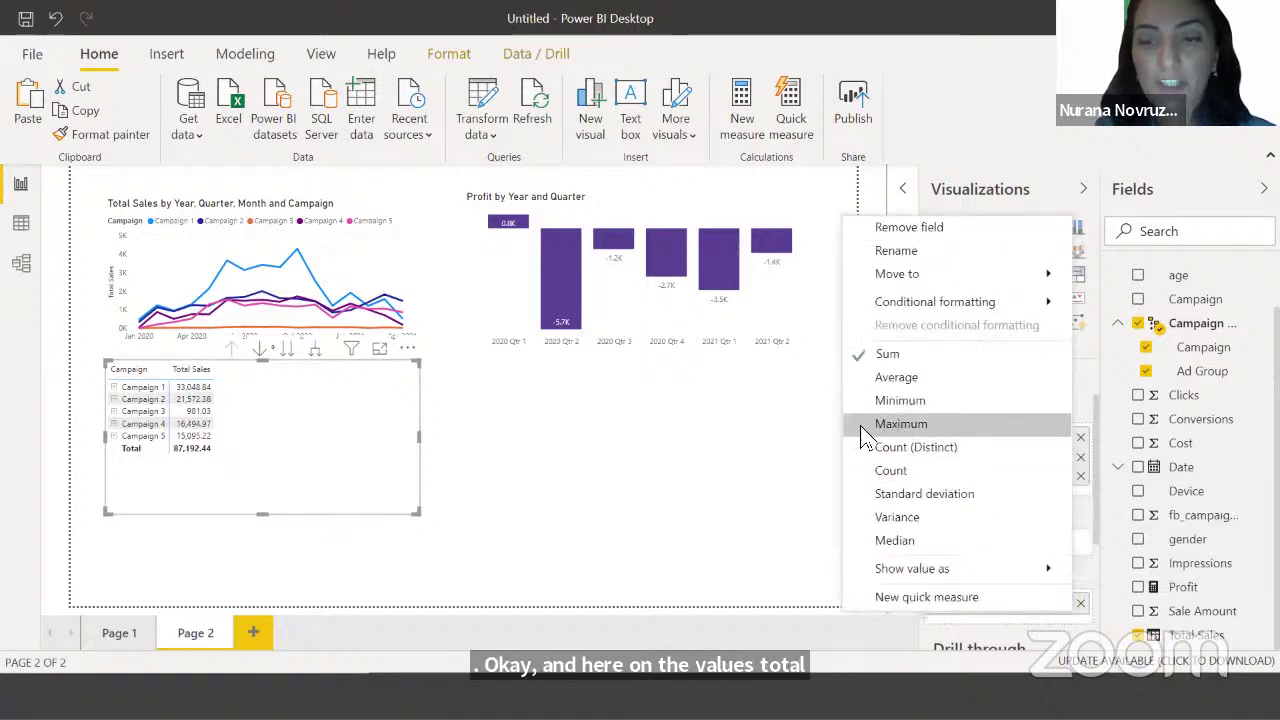
click(885, 426)
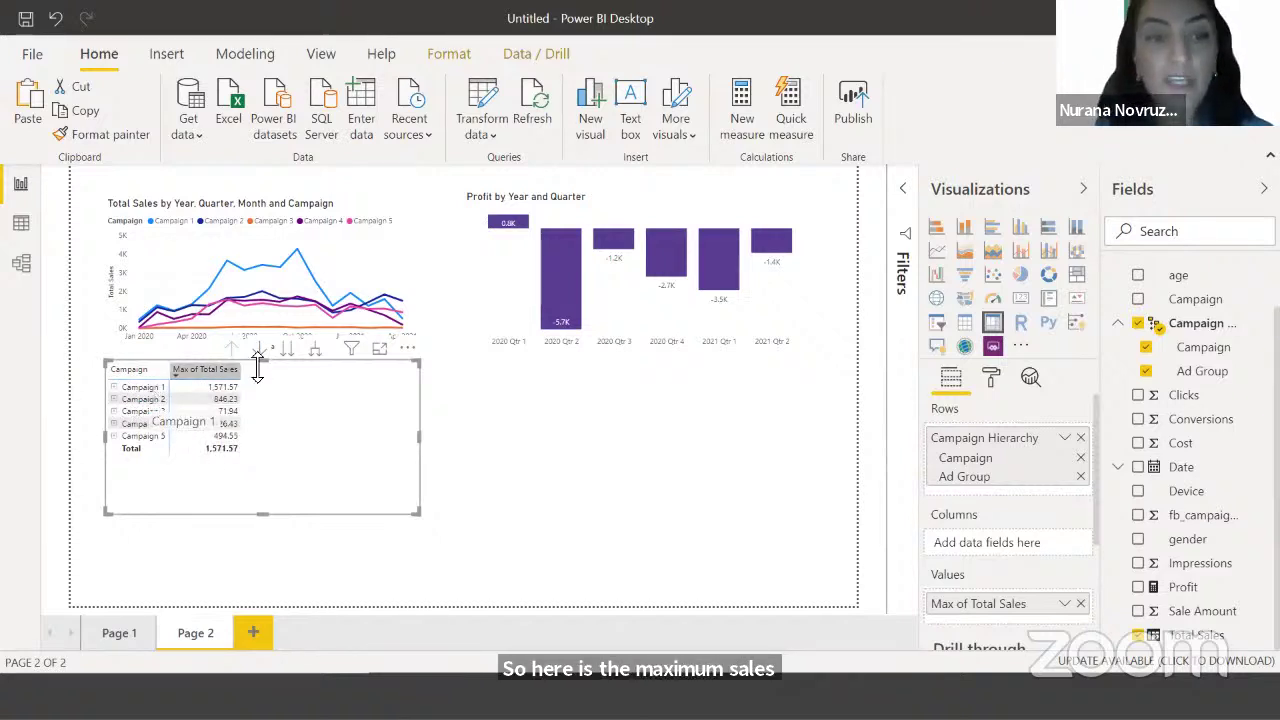
click(314, 350)
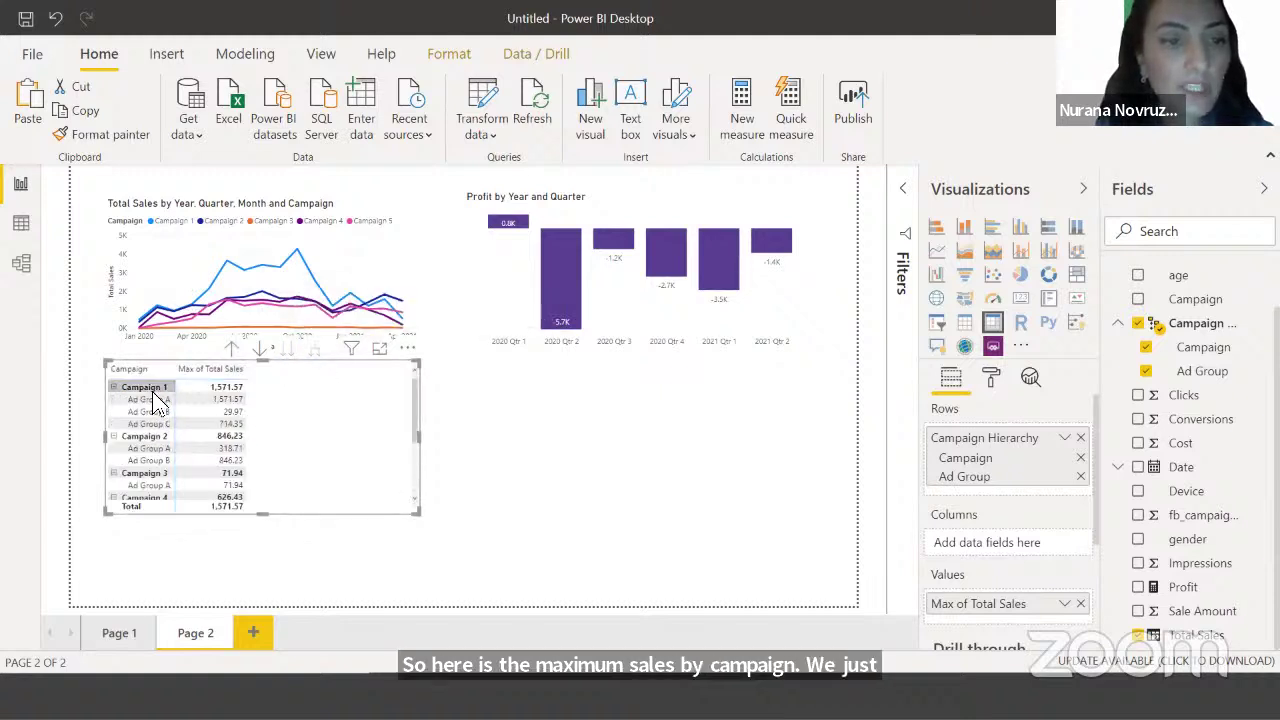
Enlarge the campaign matrix and add Profit to its values
drag(416, 510, 444, 553)
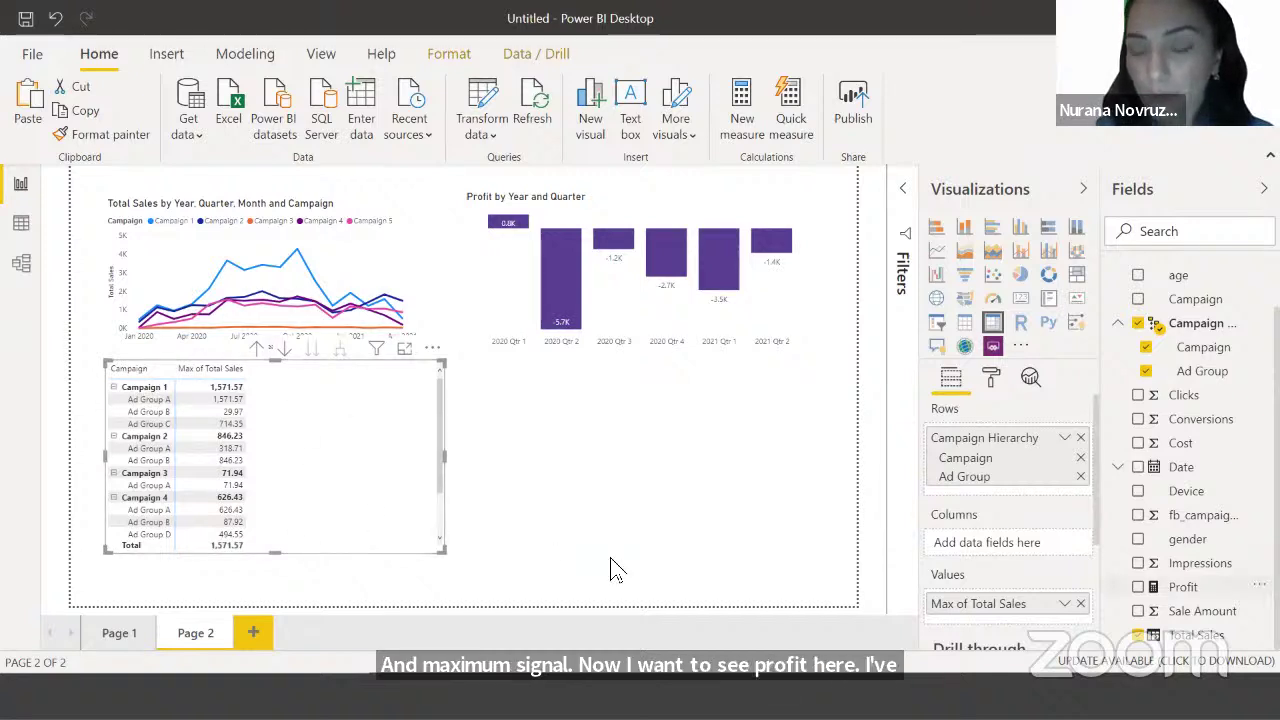
drag(1183, 587, 1000, 620)
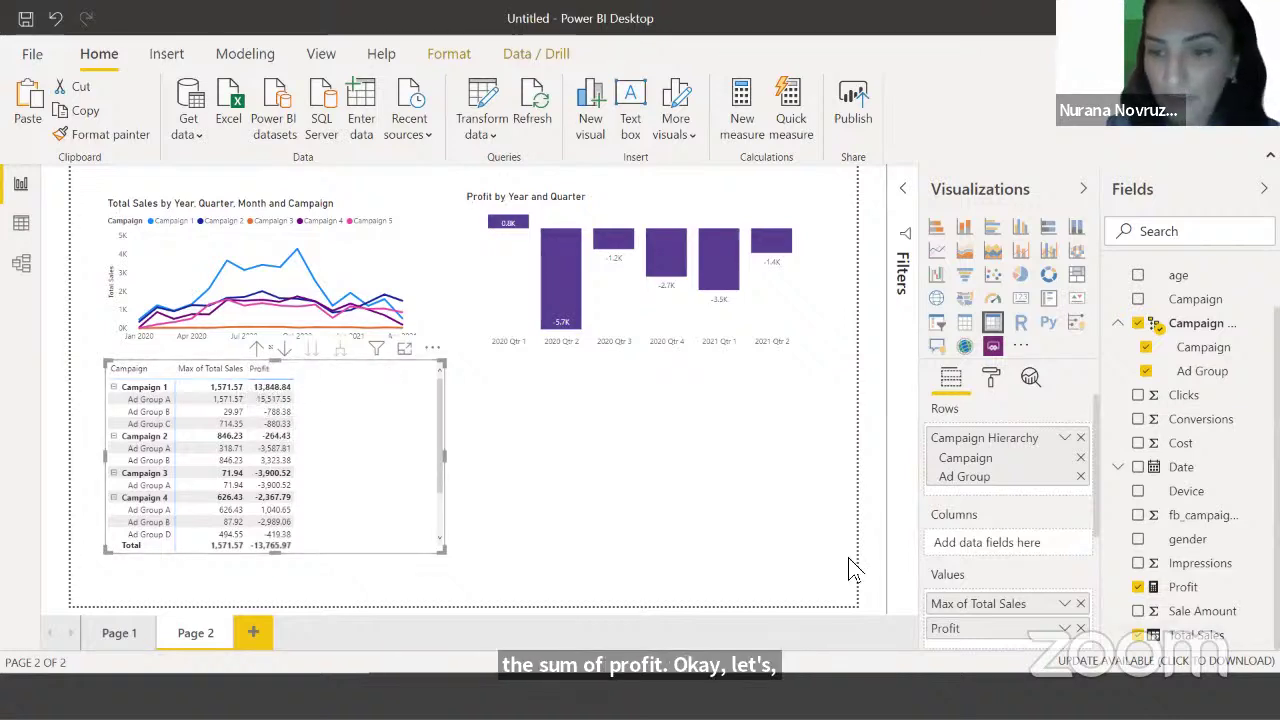
Check which value options are available for the Profit field in the matrix
scroll(1000, 520, down, 2)
click(1065, 527)
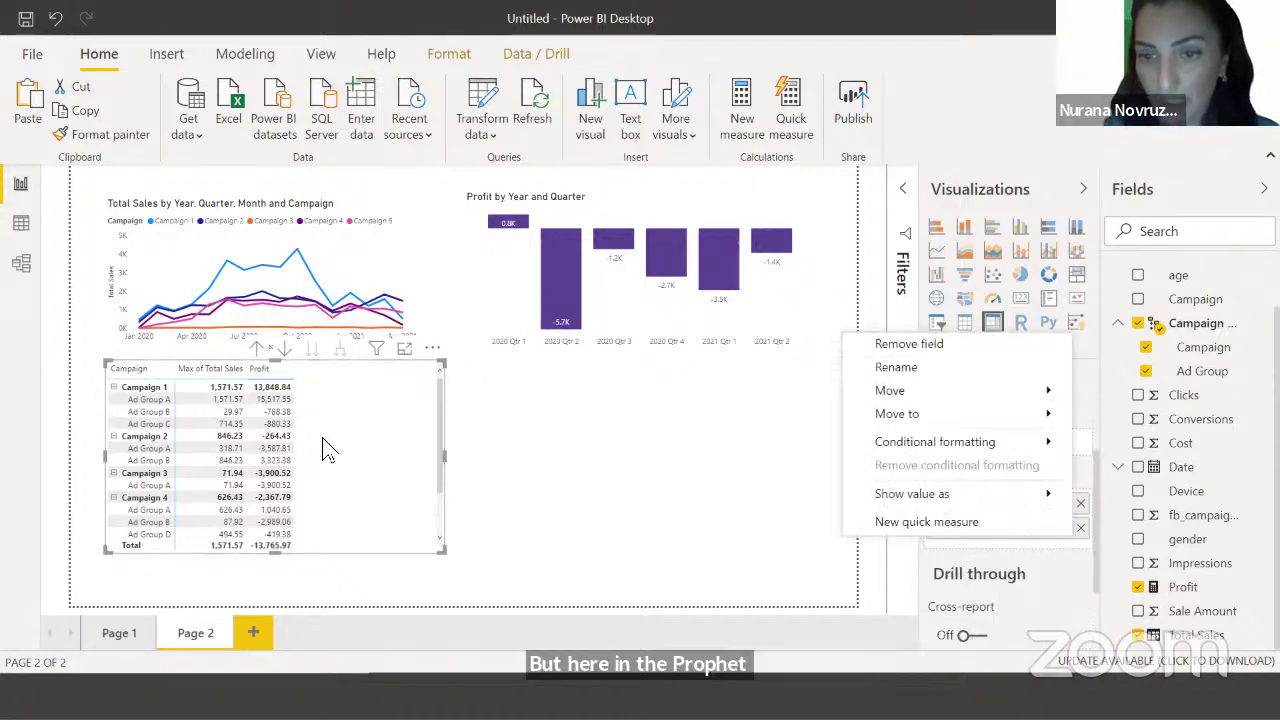
key(Escape)
click(420, 375)
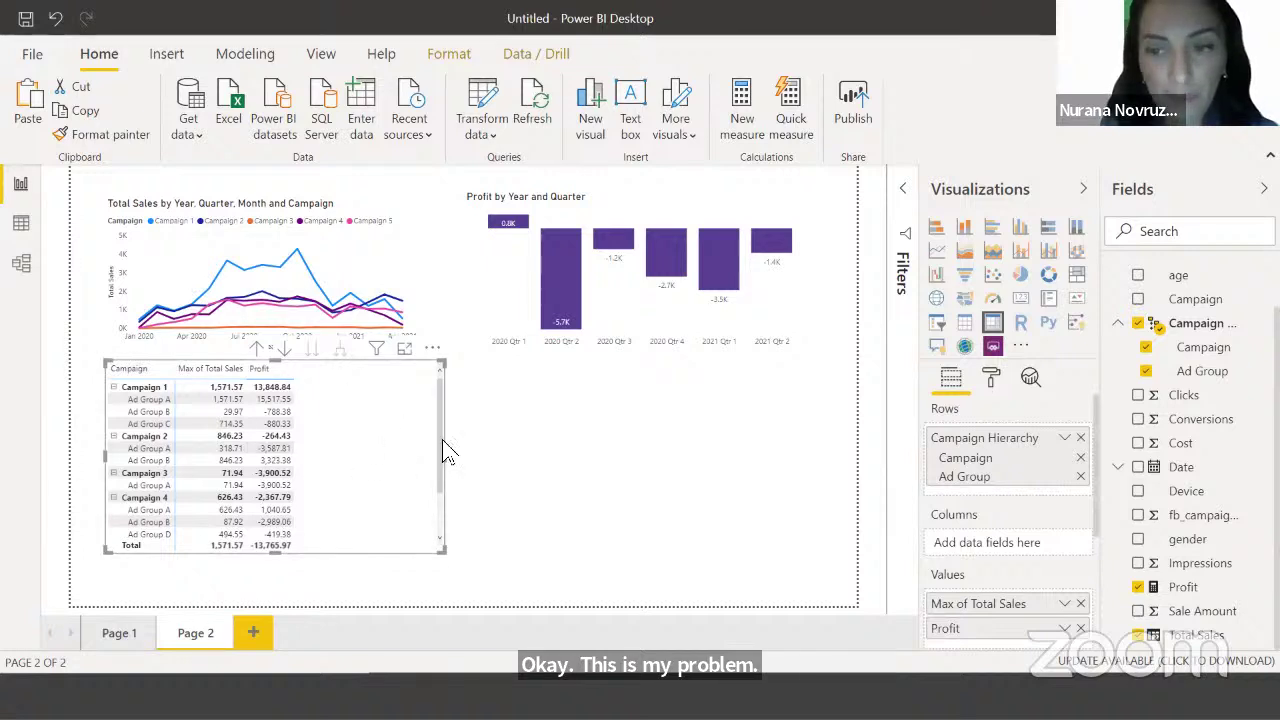
scroll(1036, 537, down, 3)
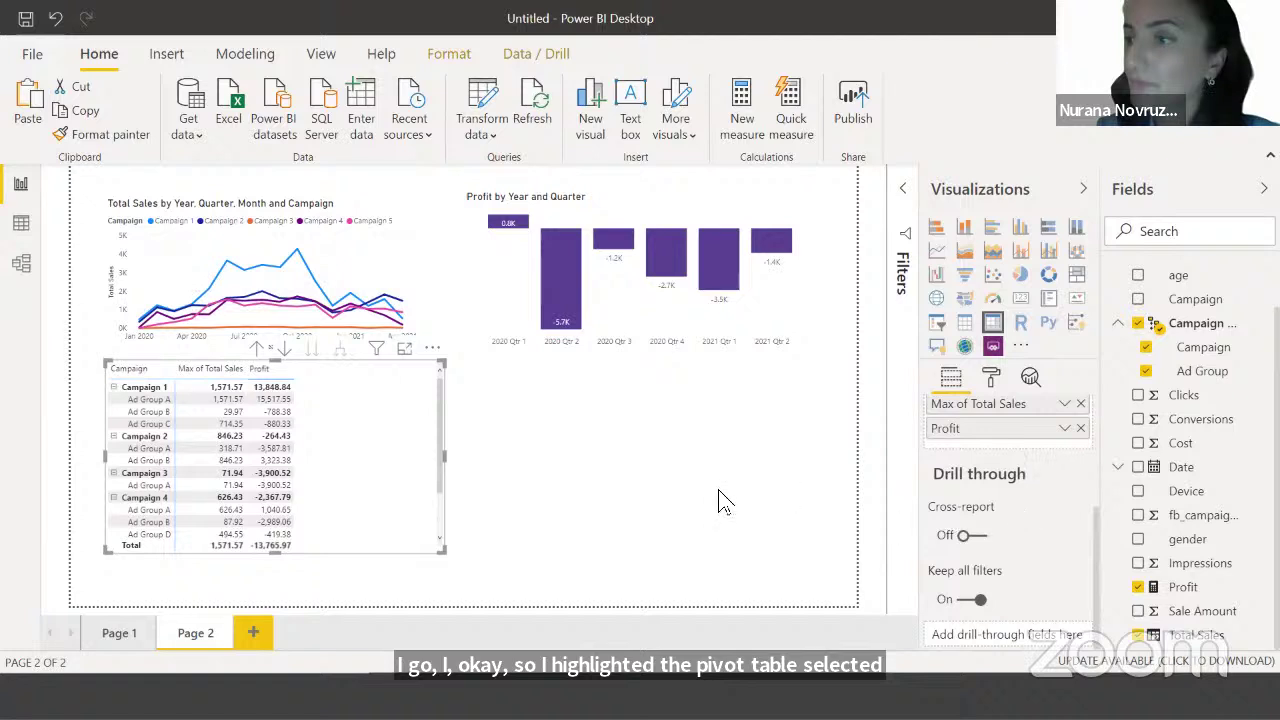
Turn on icon conditional formatting for the Profit values in the campaign matrix
scroll(1036, 505, up, 3)
click(990, 380)
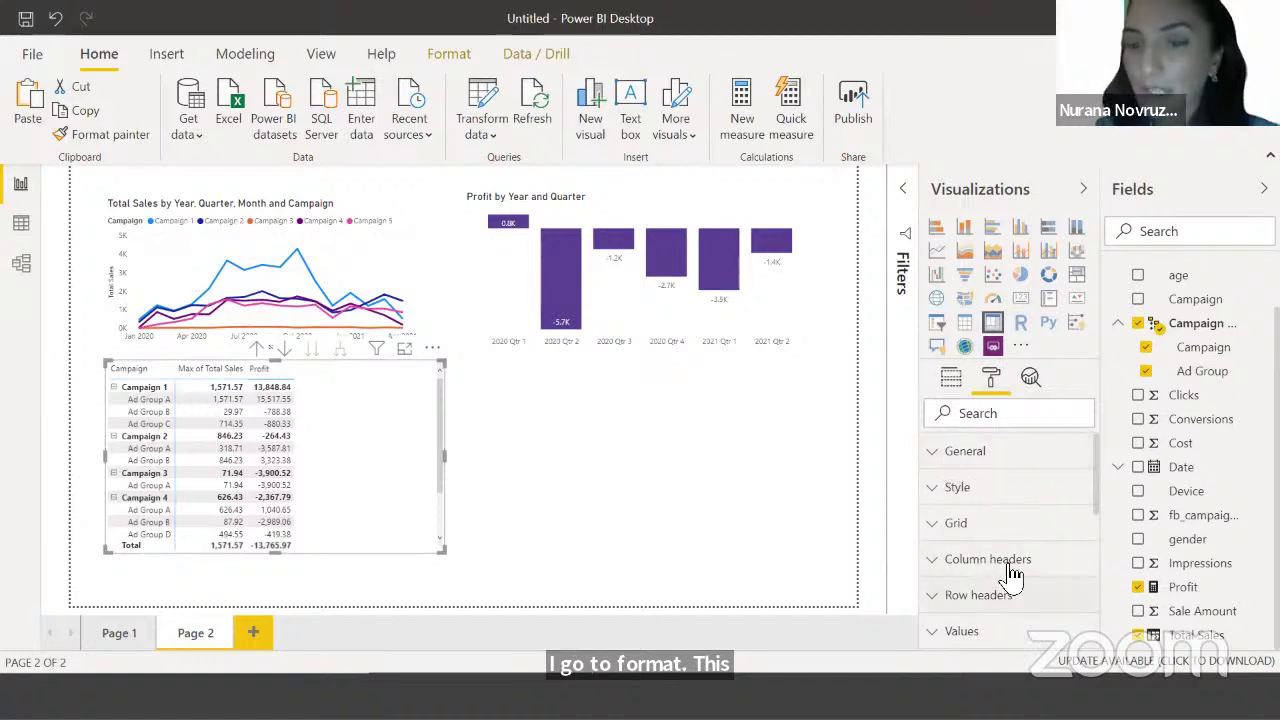
scroll(1010, 575, down, 5)
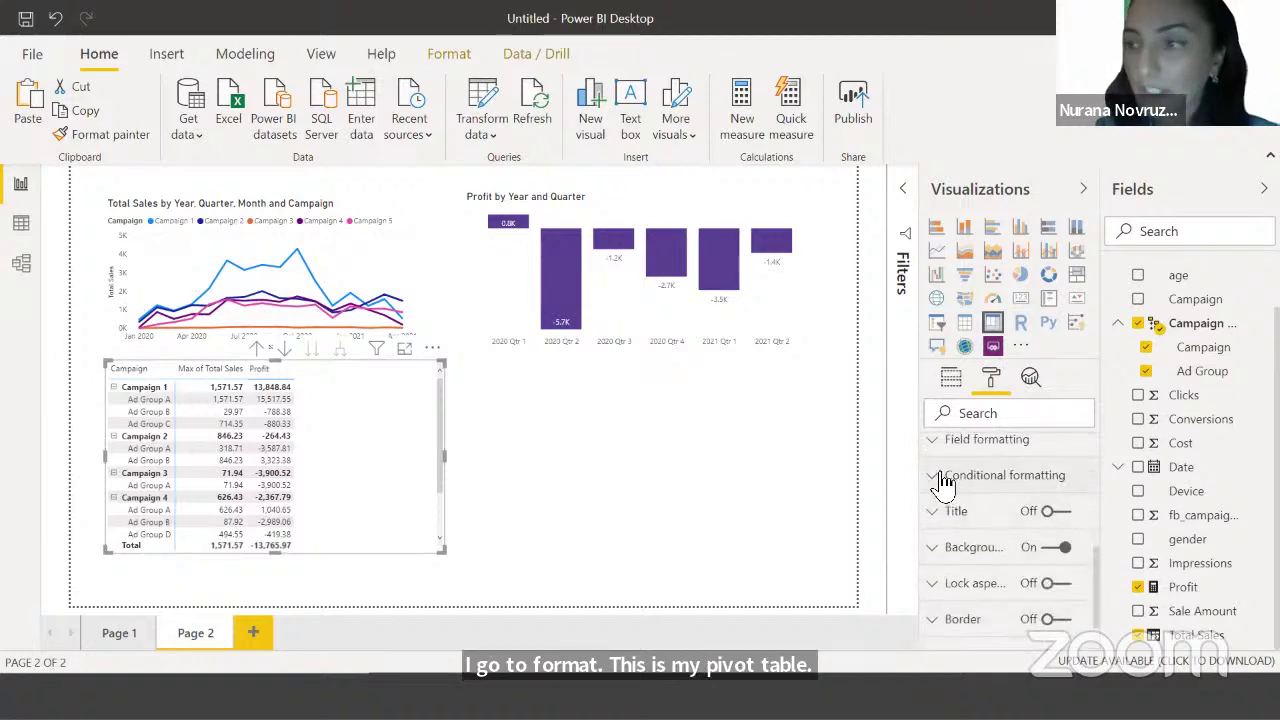
click(941, 480)
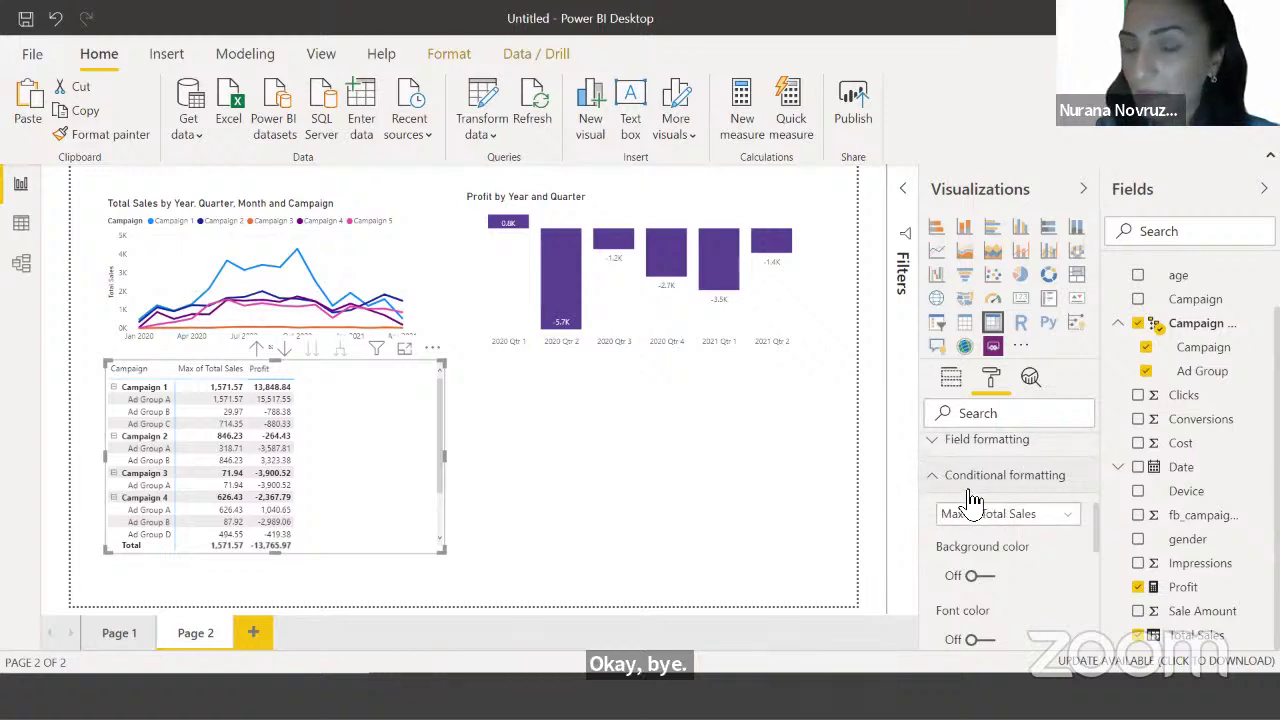
click(970, 522)
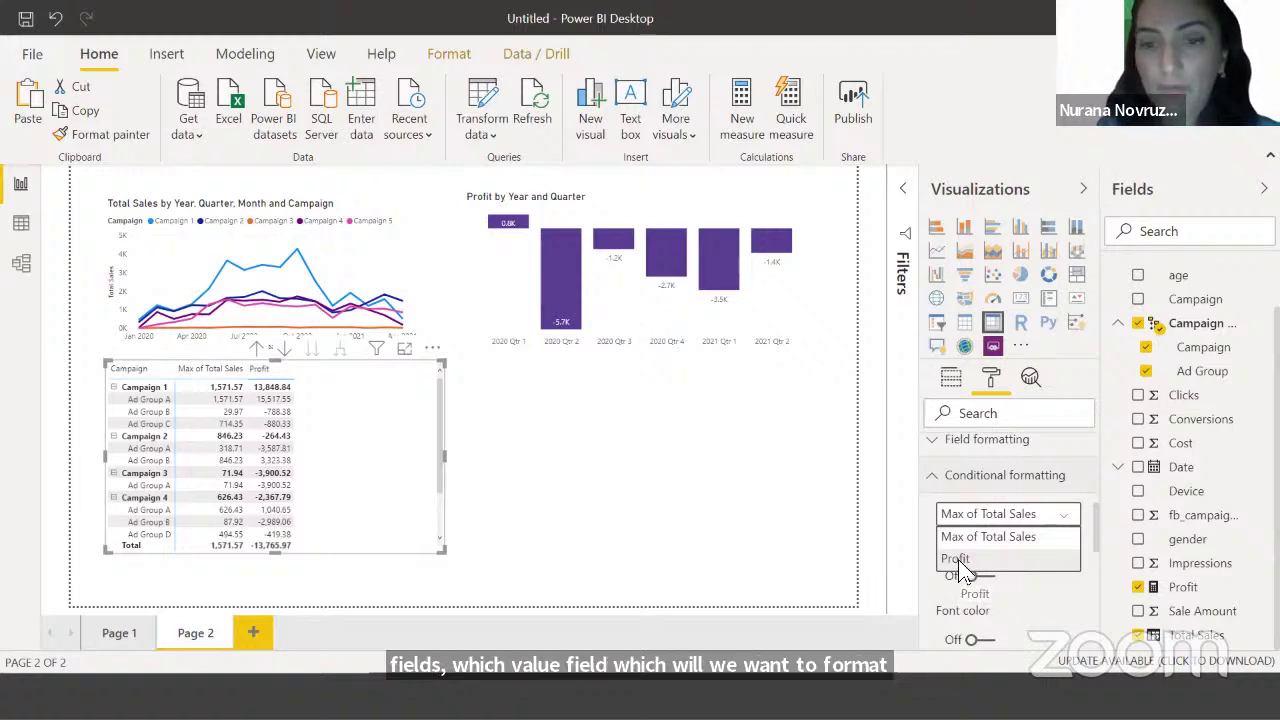
click(958, 562)
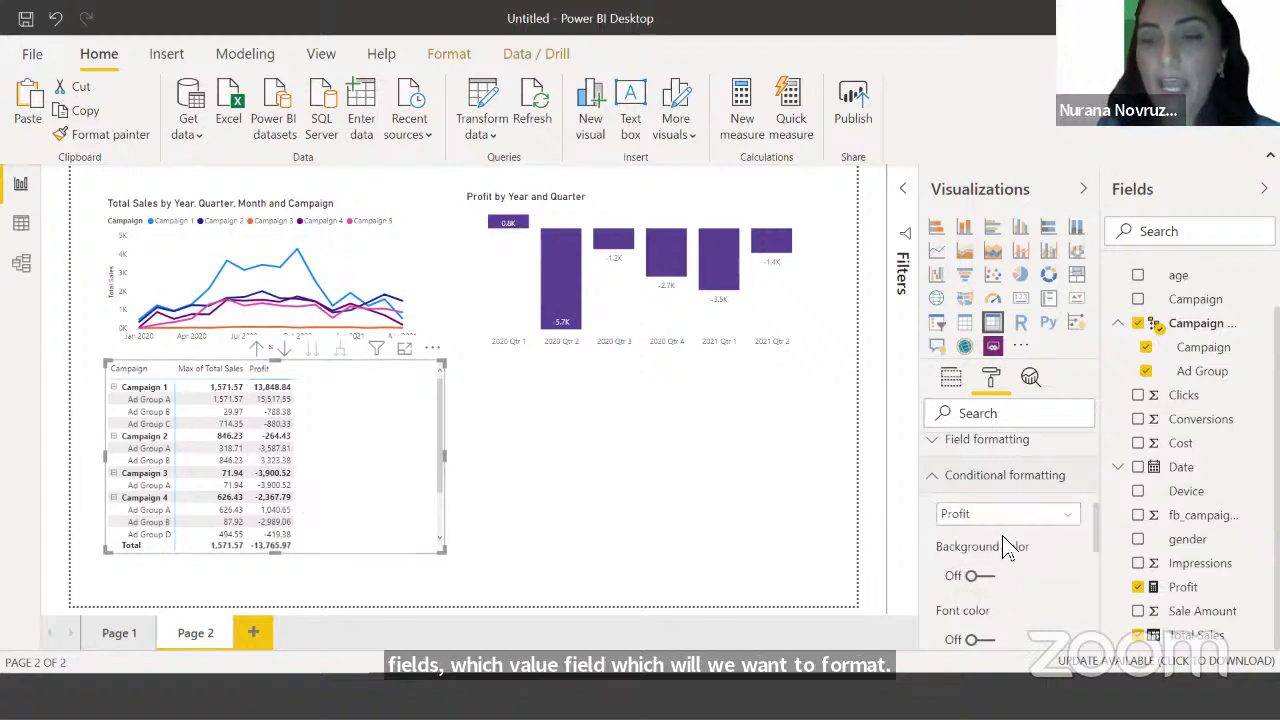
scroll(1002, 535, down, 4)
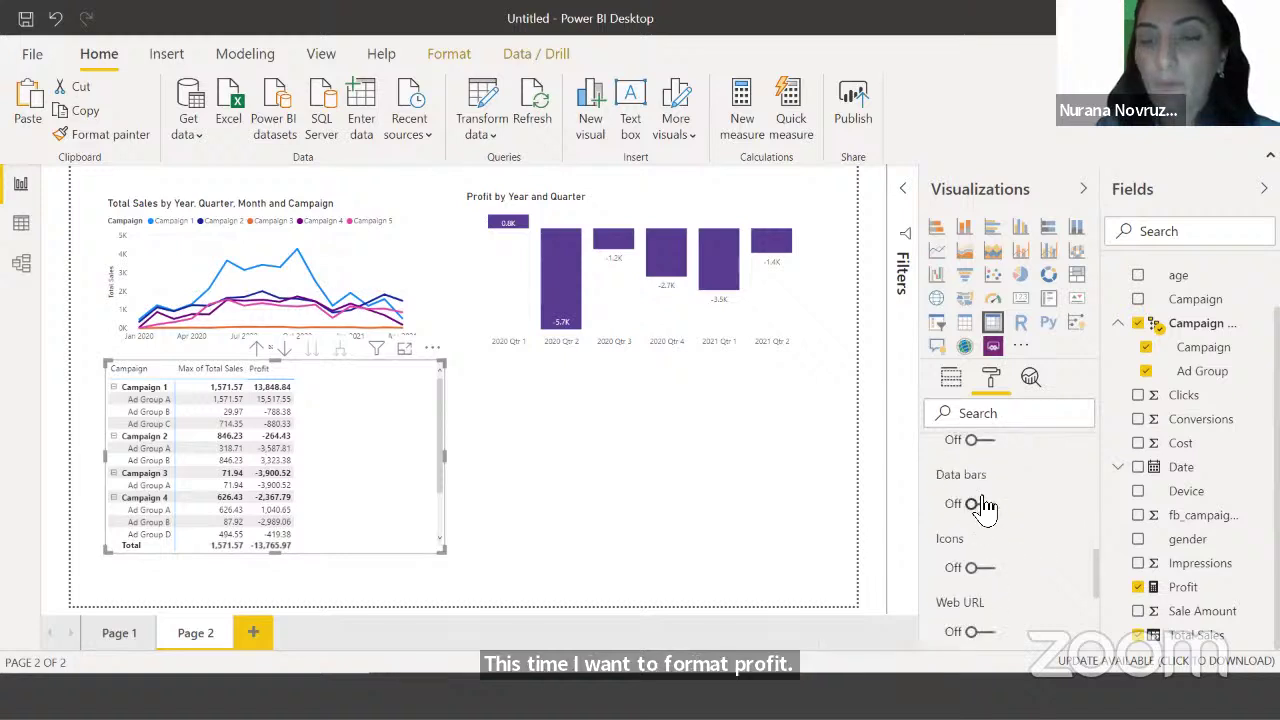
scroll(983, 507, up, 4)
scroll(986, 551, down, 2)
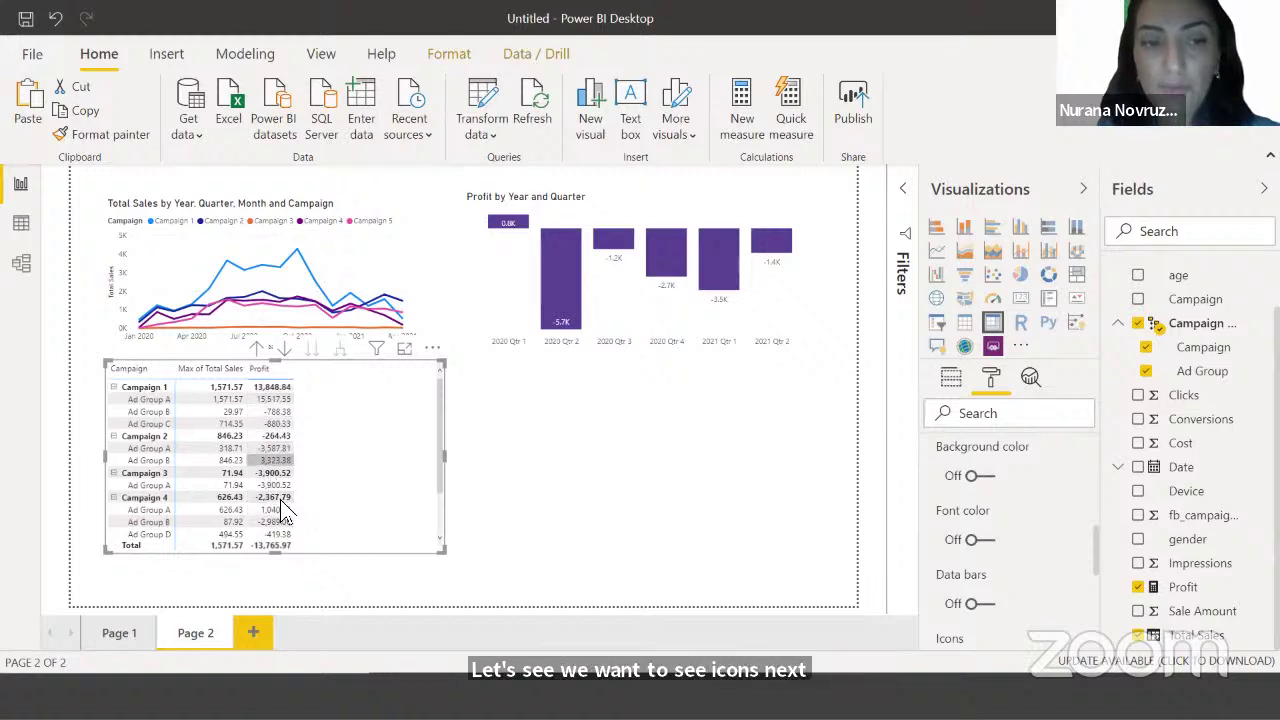
scroll(1028, 543, down, 1)
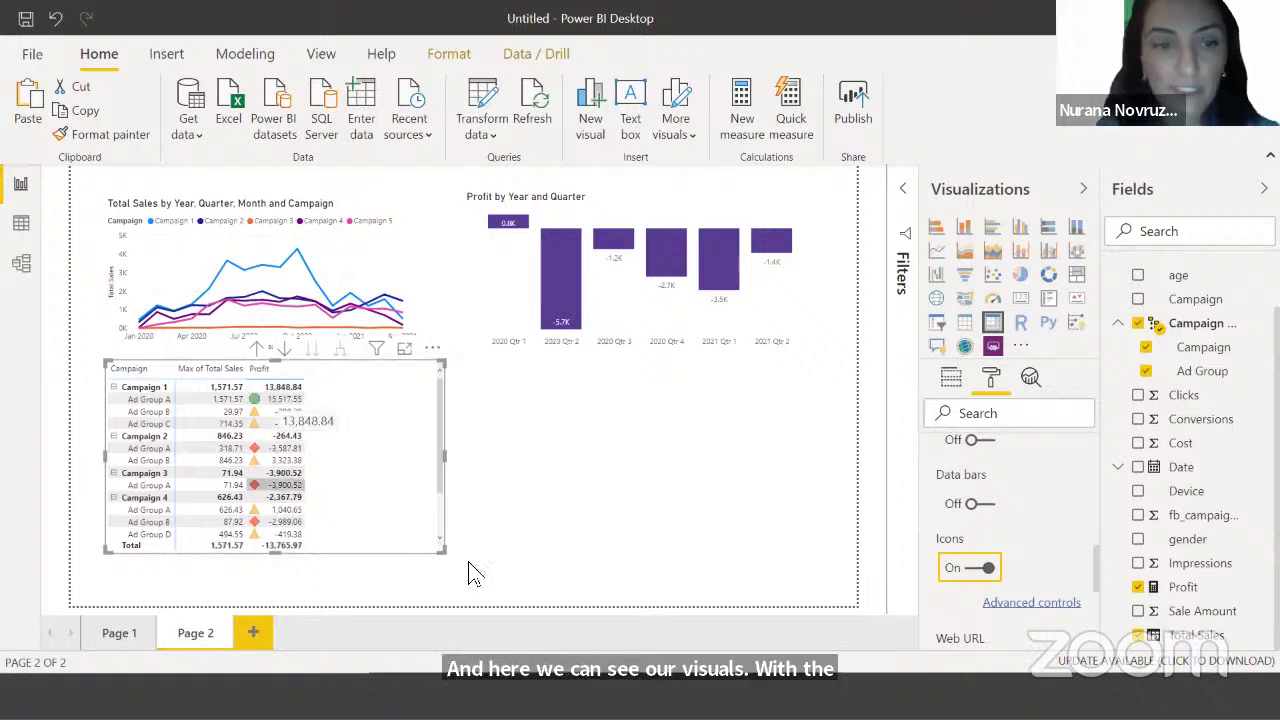
Drill the matrix up to the Campaign level, shrink it to fit its rows and move it slightly lower
drag(445, 550, 358, 545)
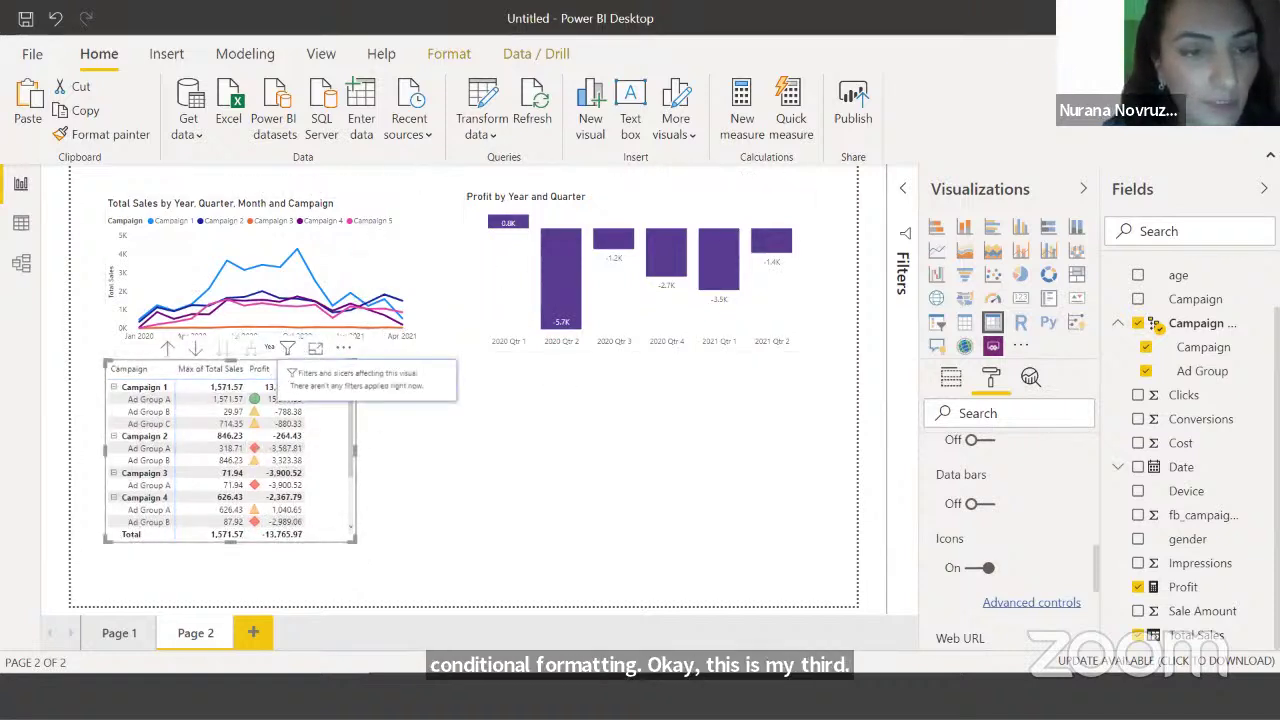
click(166, 347)
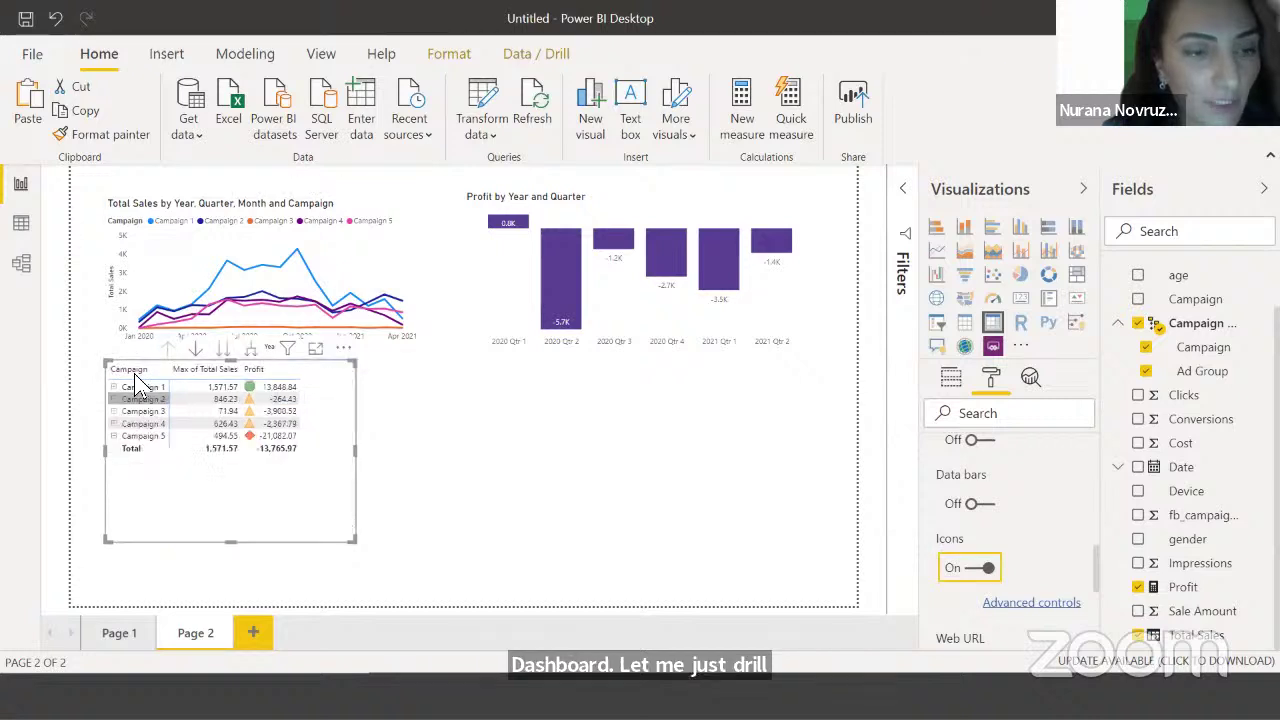
drag(355, 541, 336, 457)
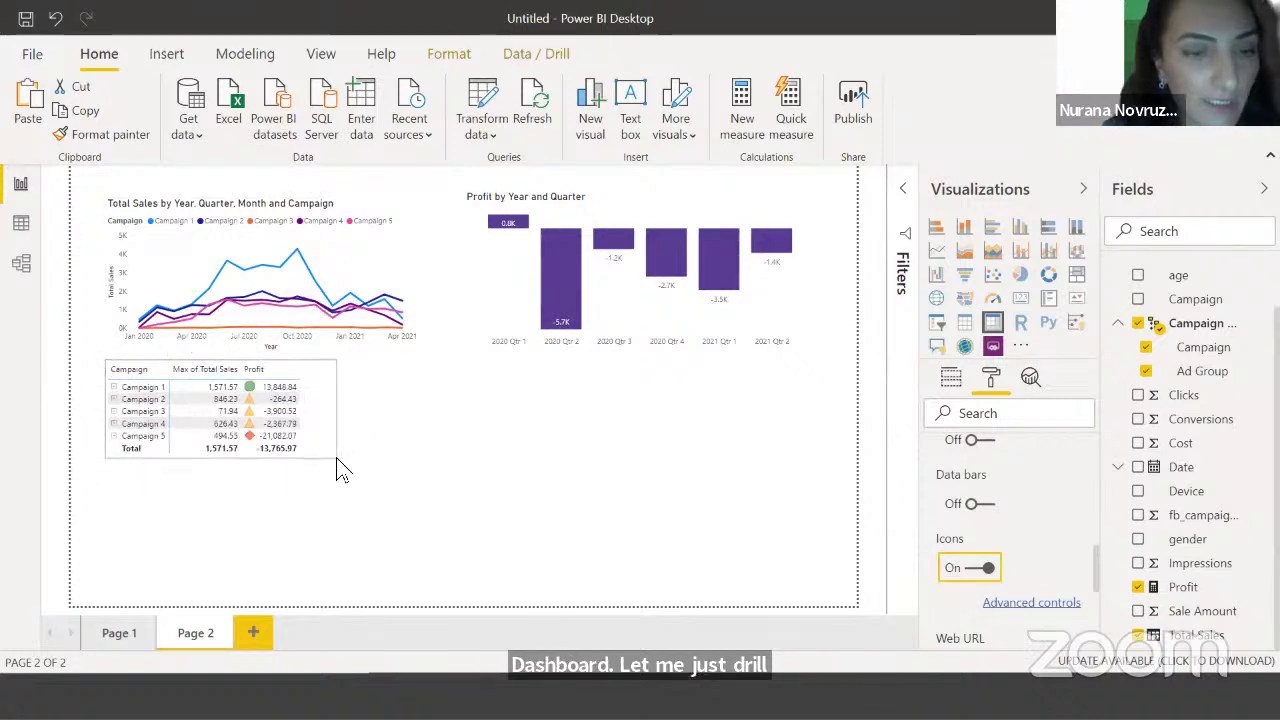
click(339, 381)
click(309, 364)
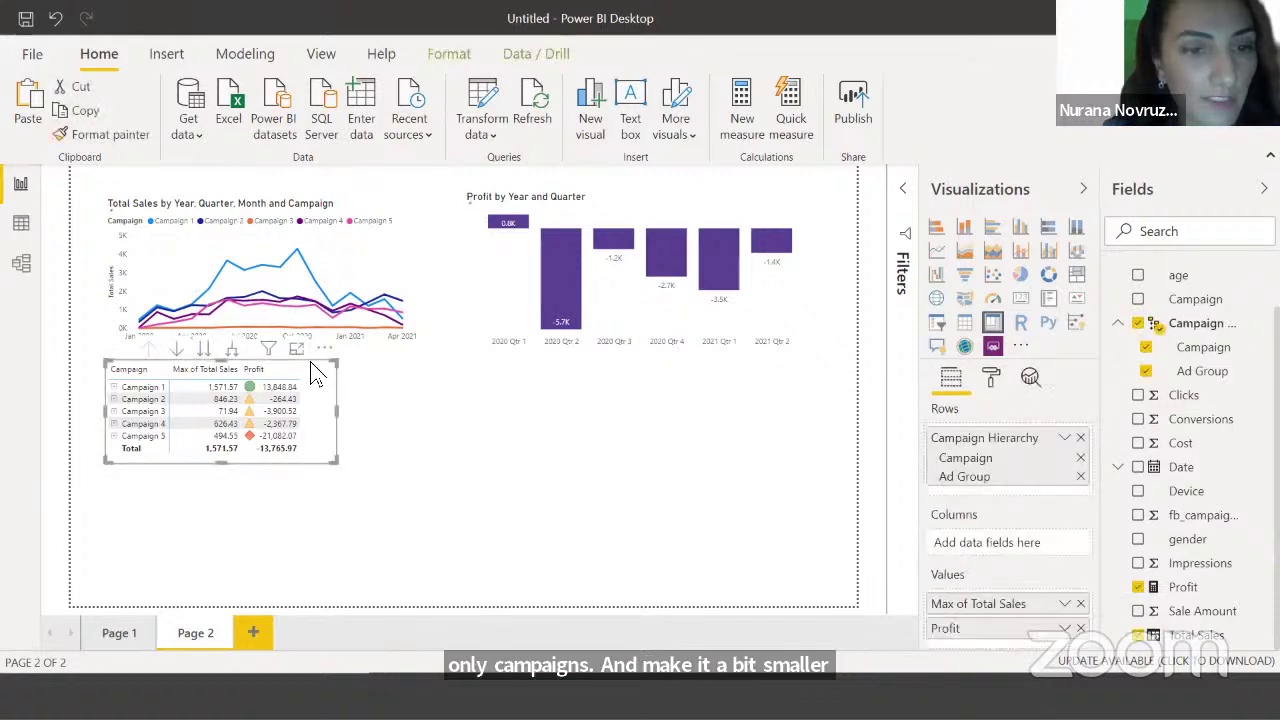
drag(312, 372, 334, 405)
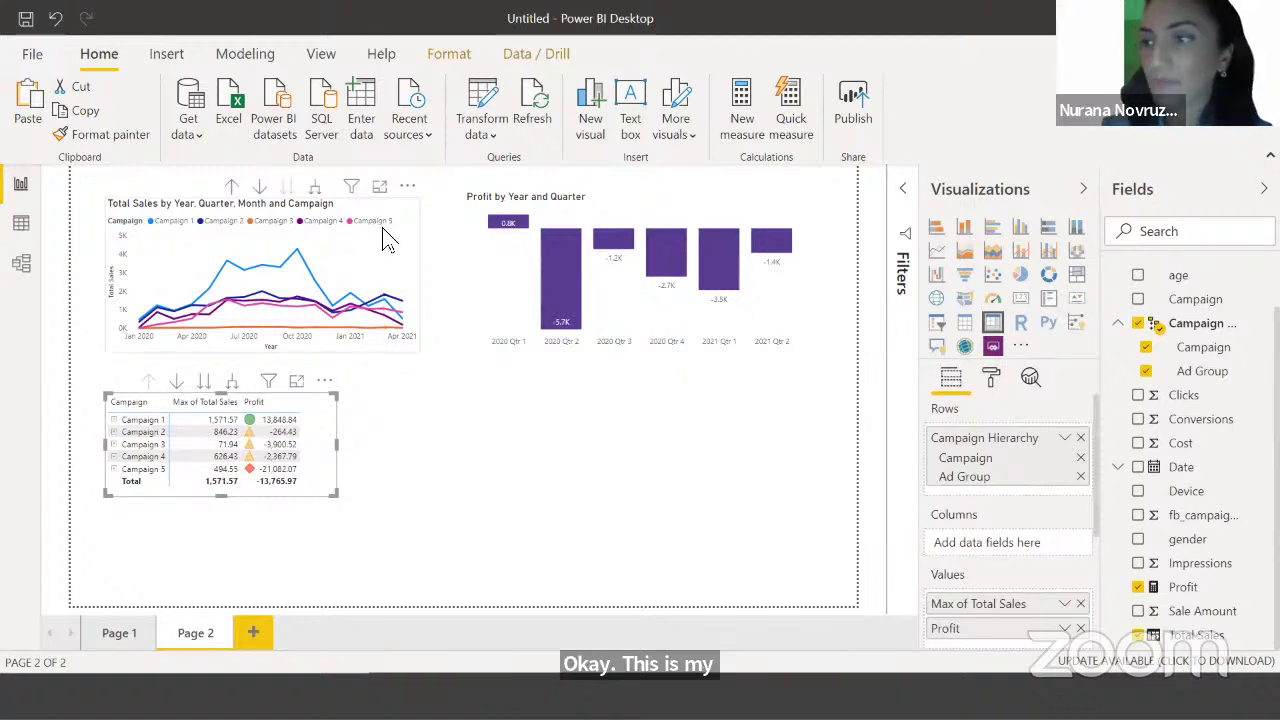
Add a slicer on the Device field and place it beside the campaign matrix
click(358, 423)
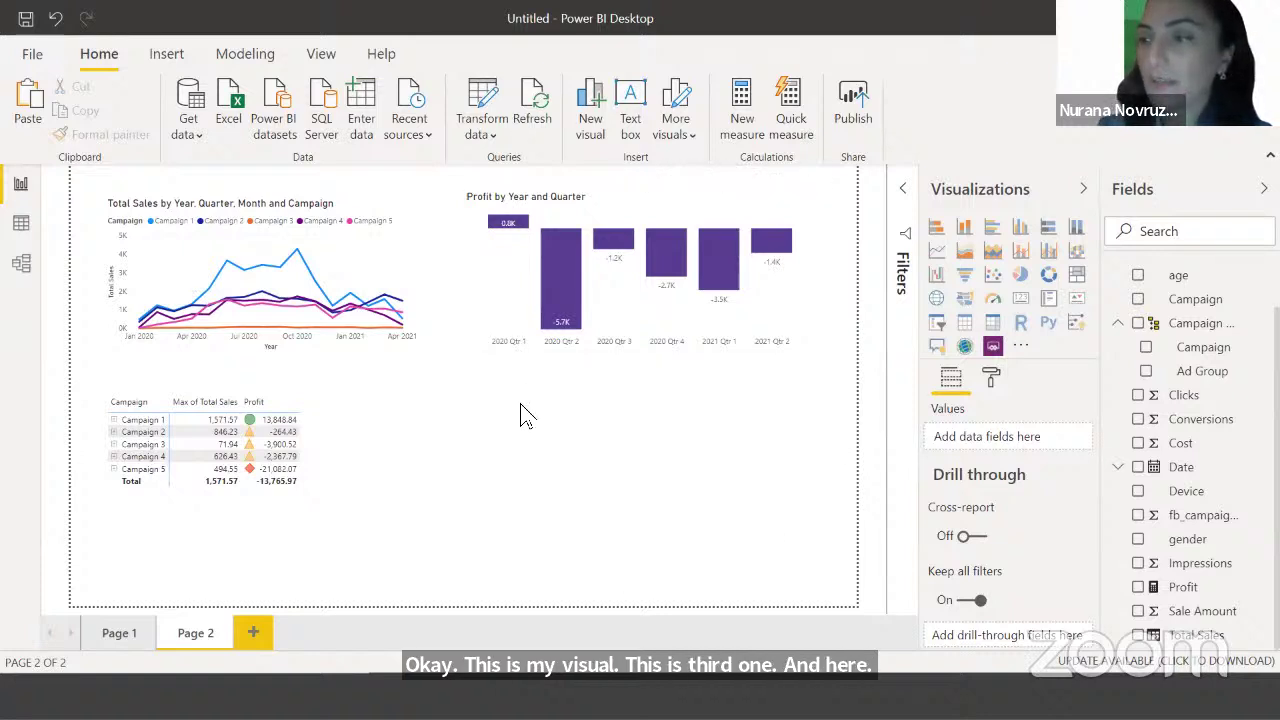
click(937, 327)
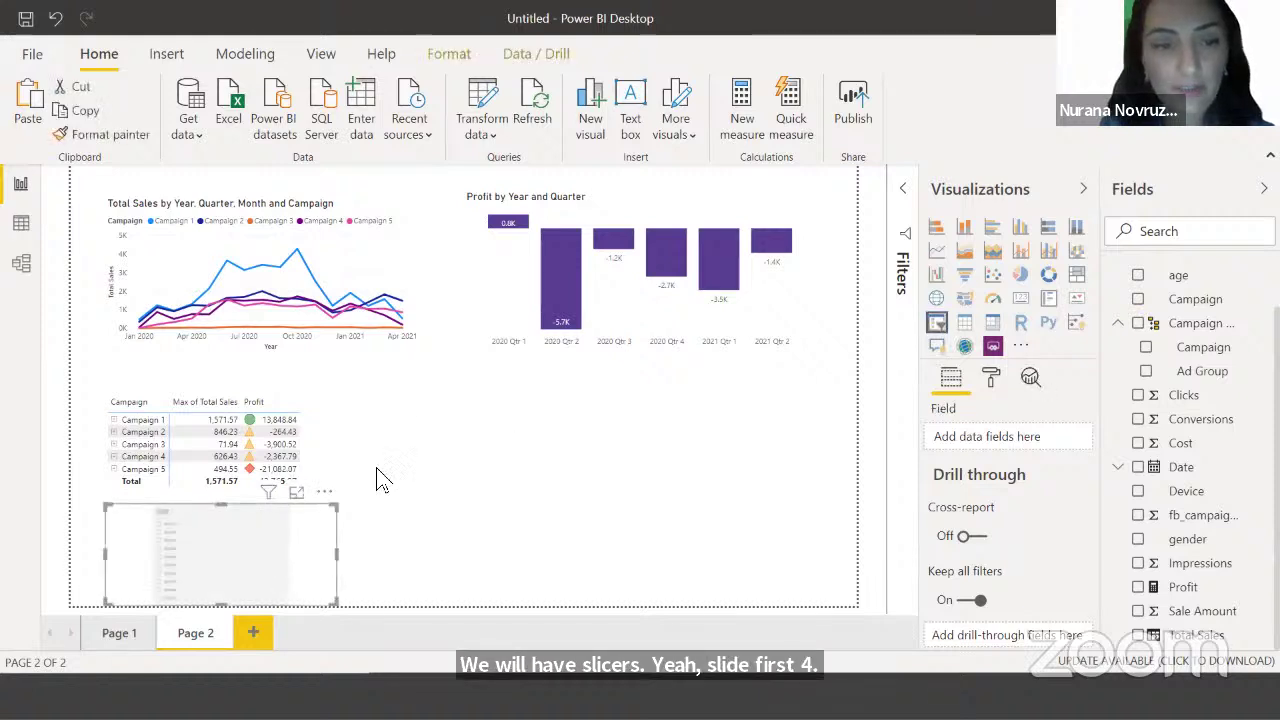
drag(318, 513, 560, 403)
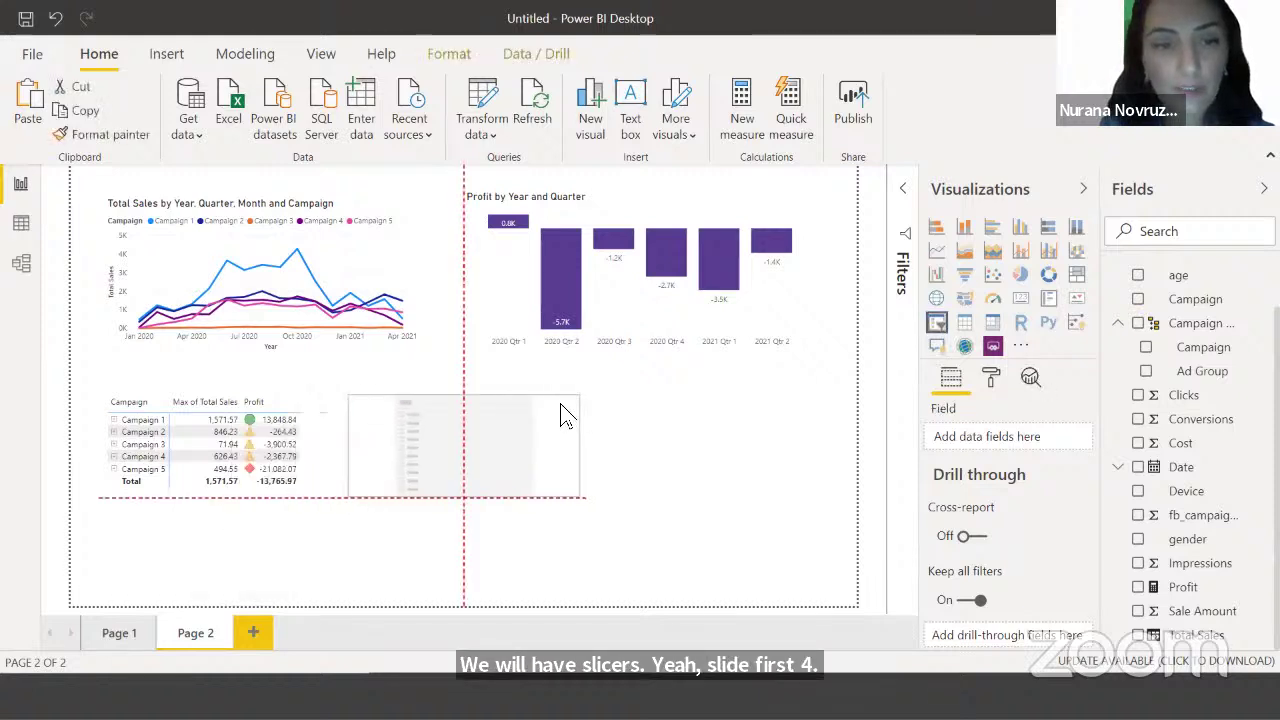
click(1140, 493)
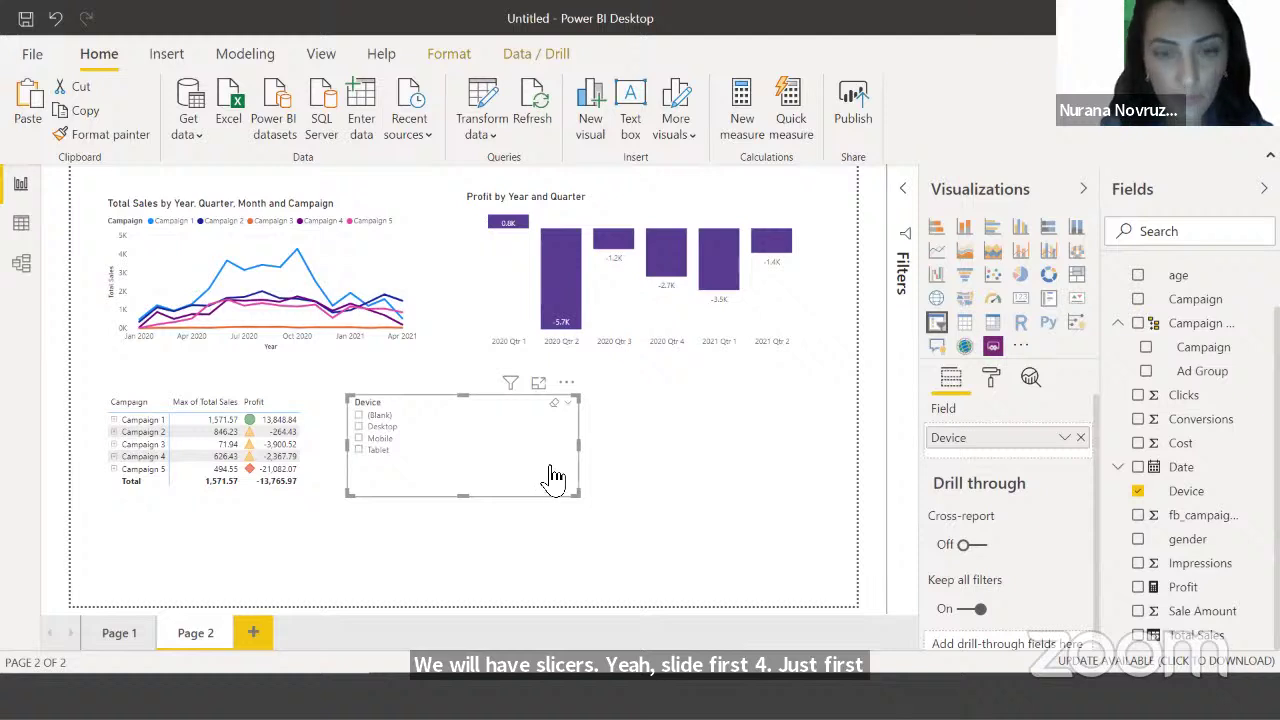
Set the Device slicer's orientation to Horizontal, reshape it into a single row of buttons and filter by Tablet
click(991, 377)
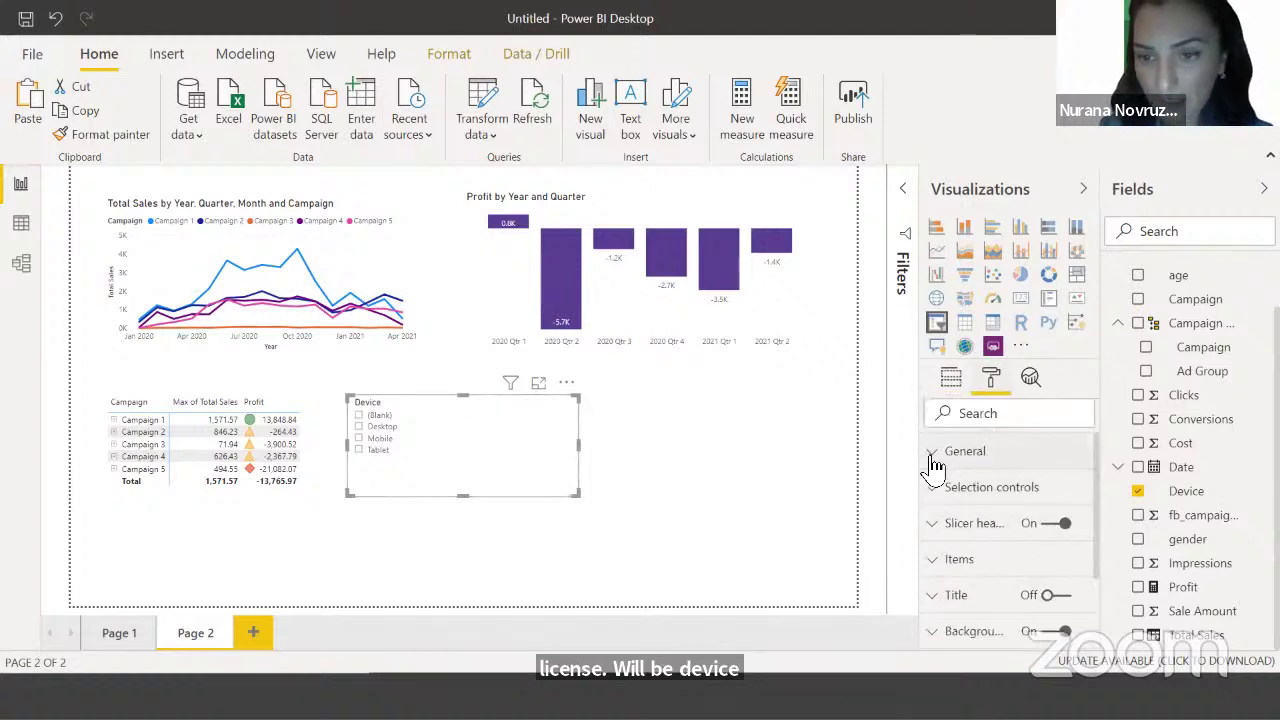
click(945, 451)
scroll(1008, 567, down, 1)
click(1005, 541)
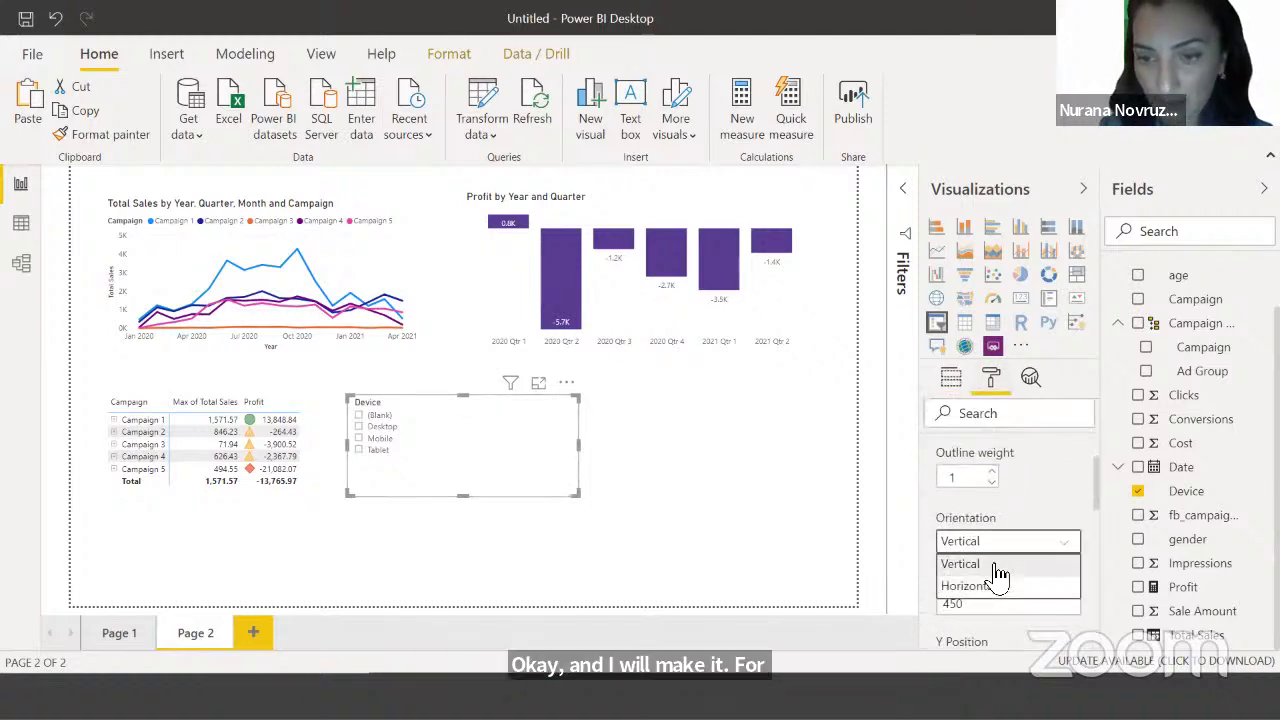
click(995, 586)
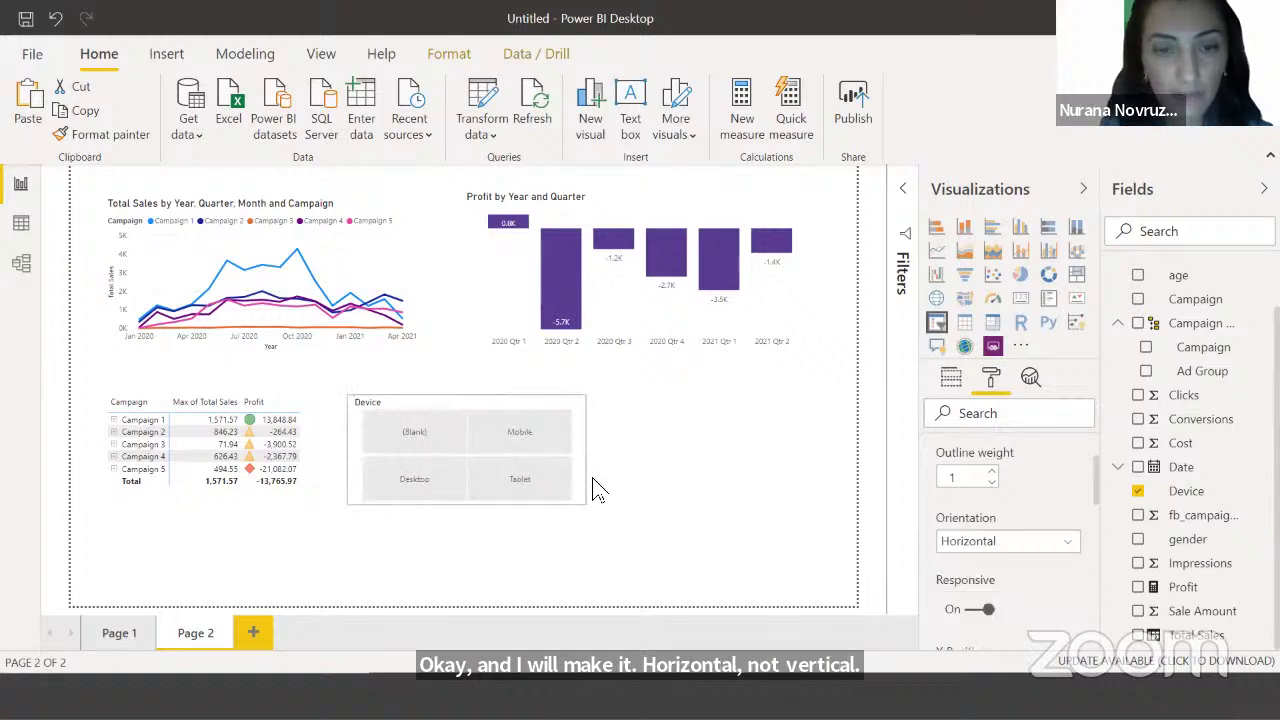
drag(596, 490, 626, 459)
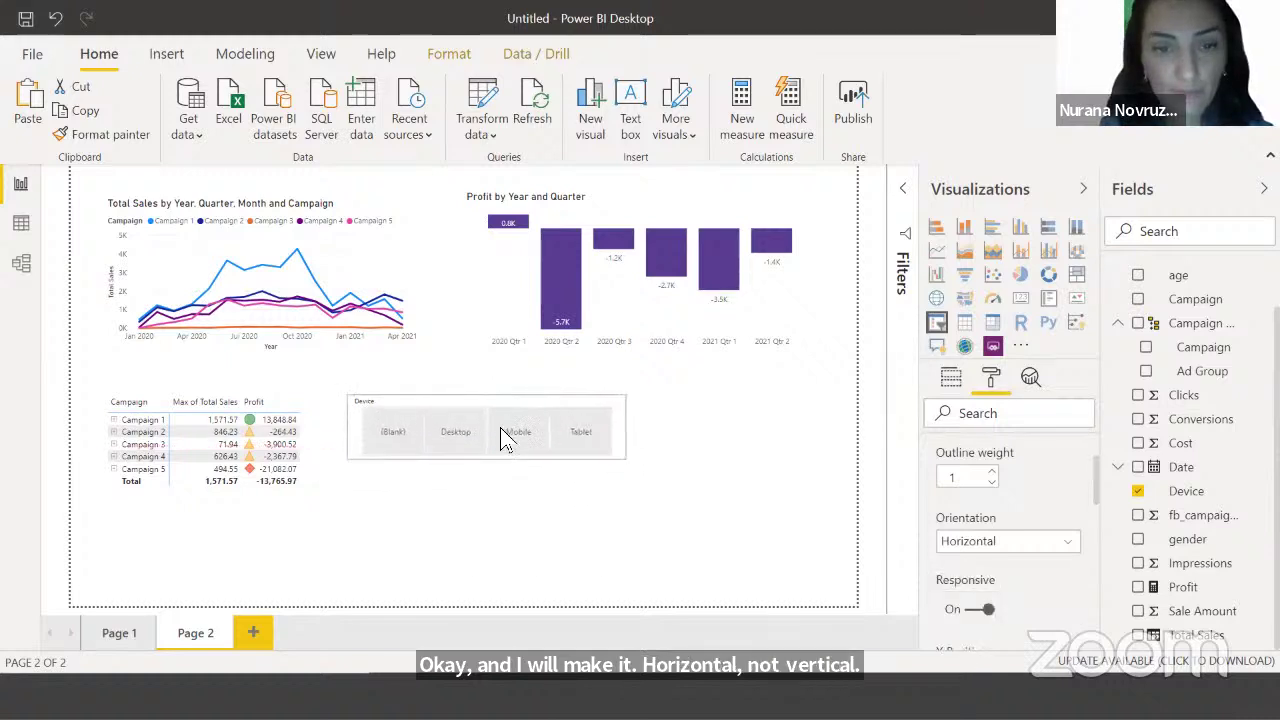
click(445, 443)
click(580, 450)
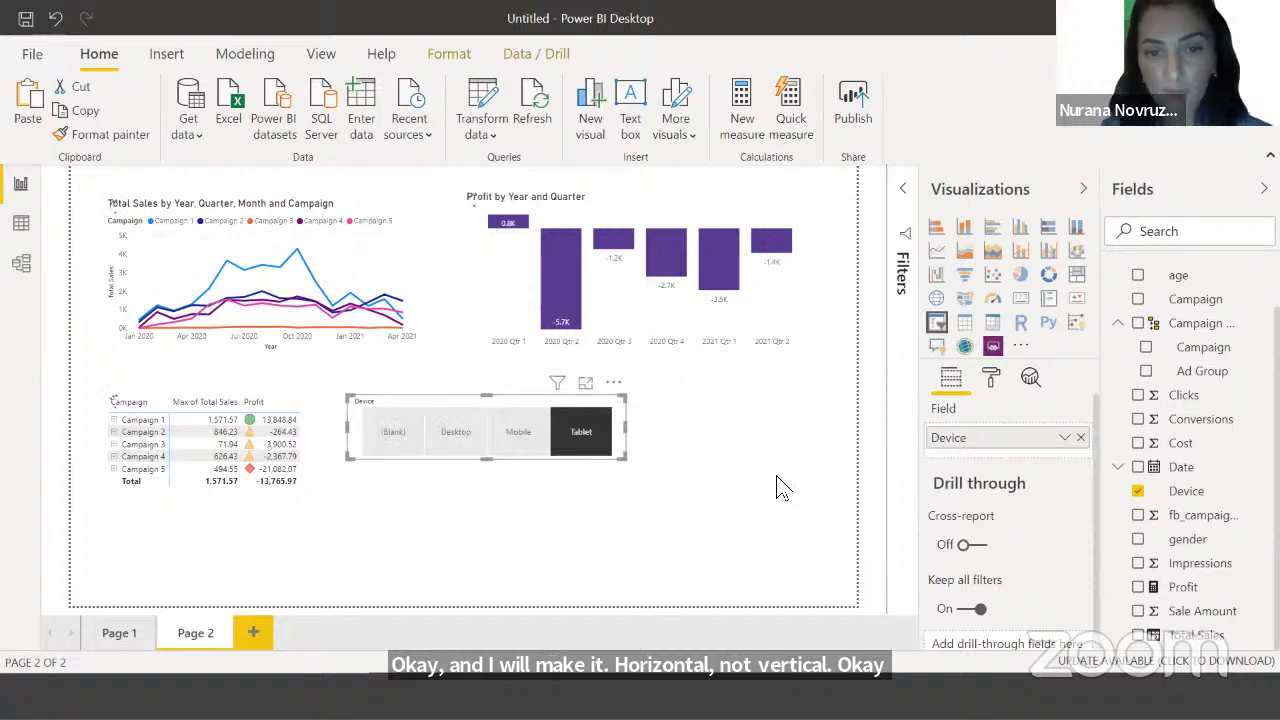
Try a light pink background color on the Device slicer's visual header and restore it to white
click(990, 377)
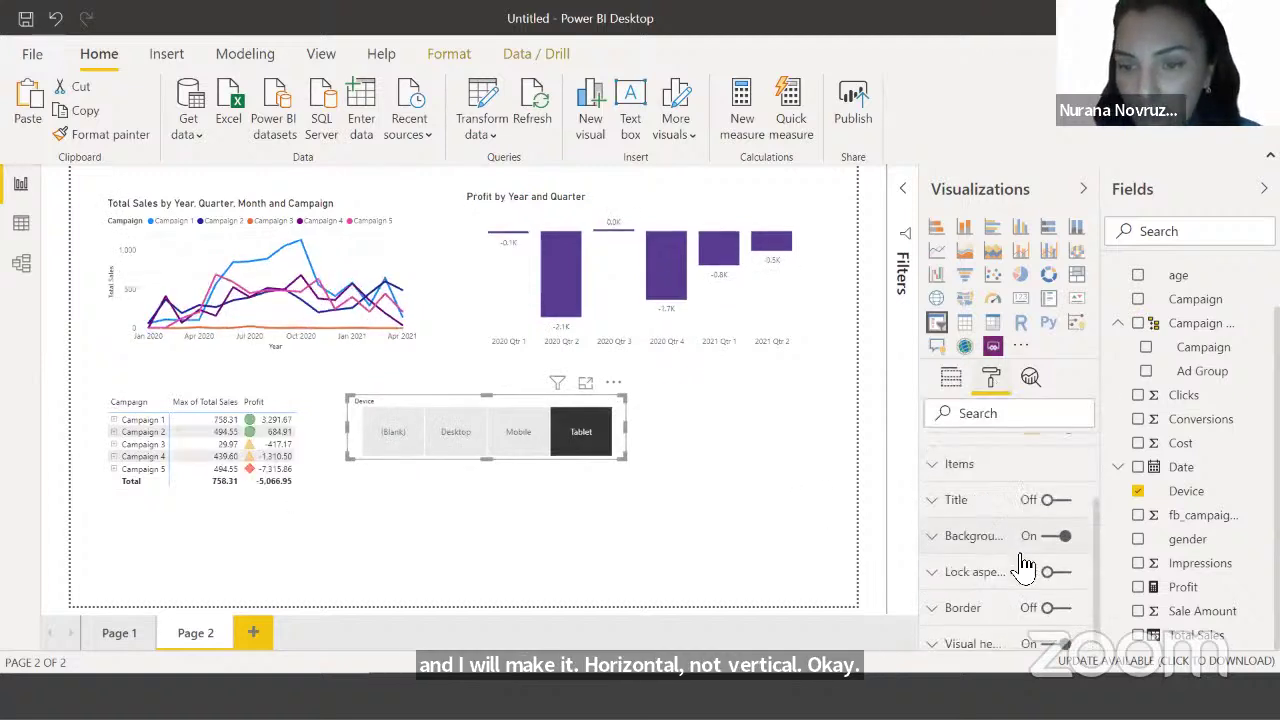
scroll(1014, 560, up, 2)
scroll(1018, 562, down, 2)
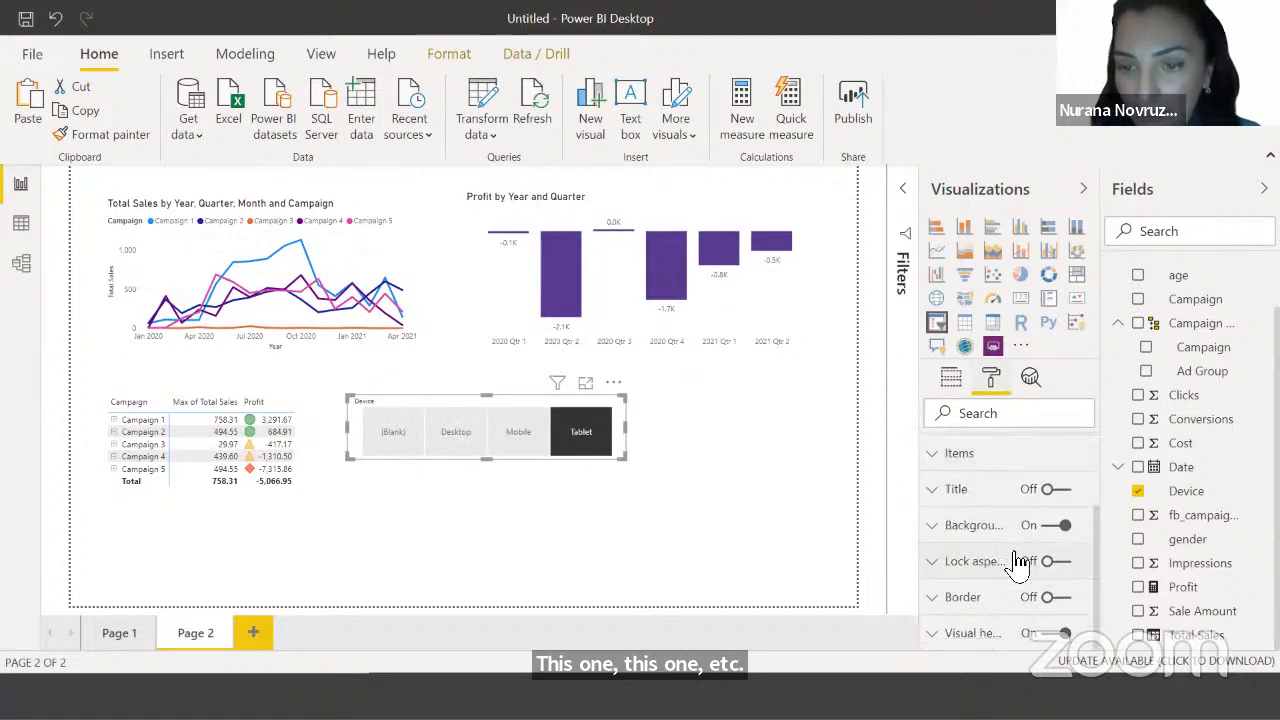
scroll(1000, 556, down, 3)
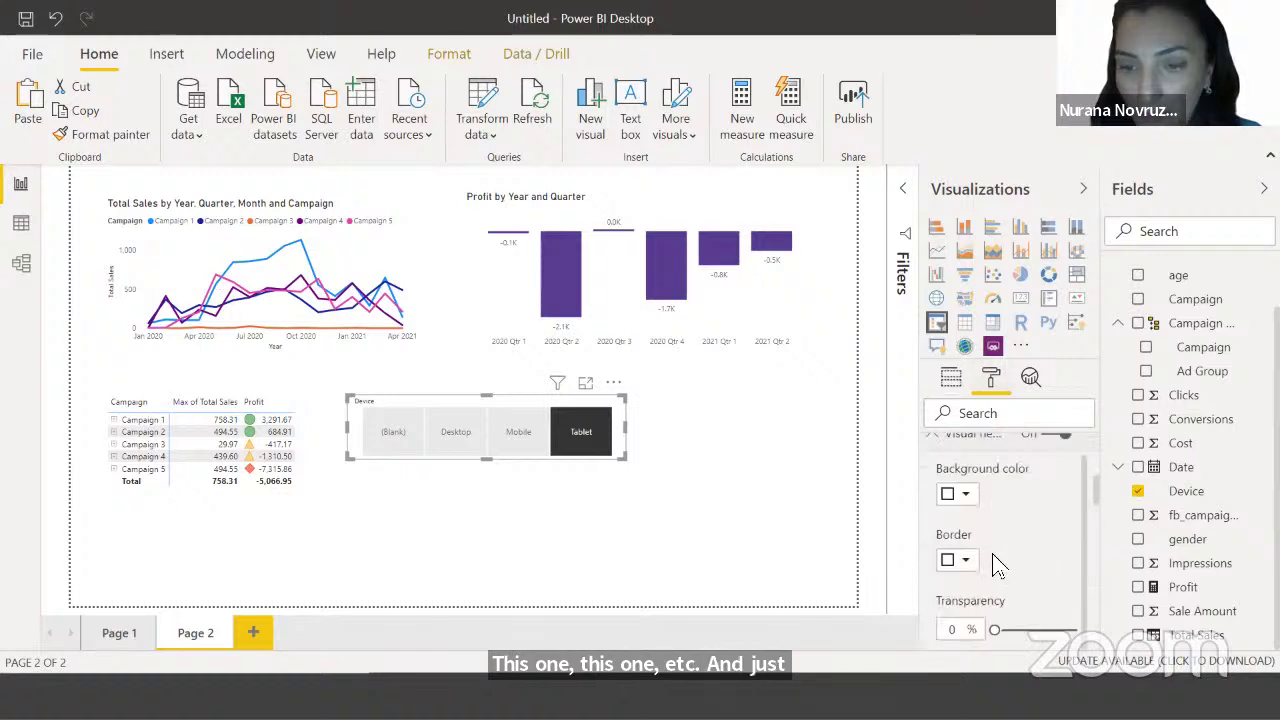
click(965, 494)
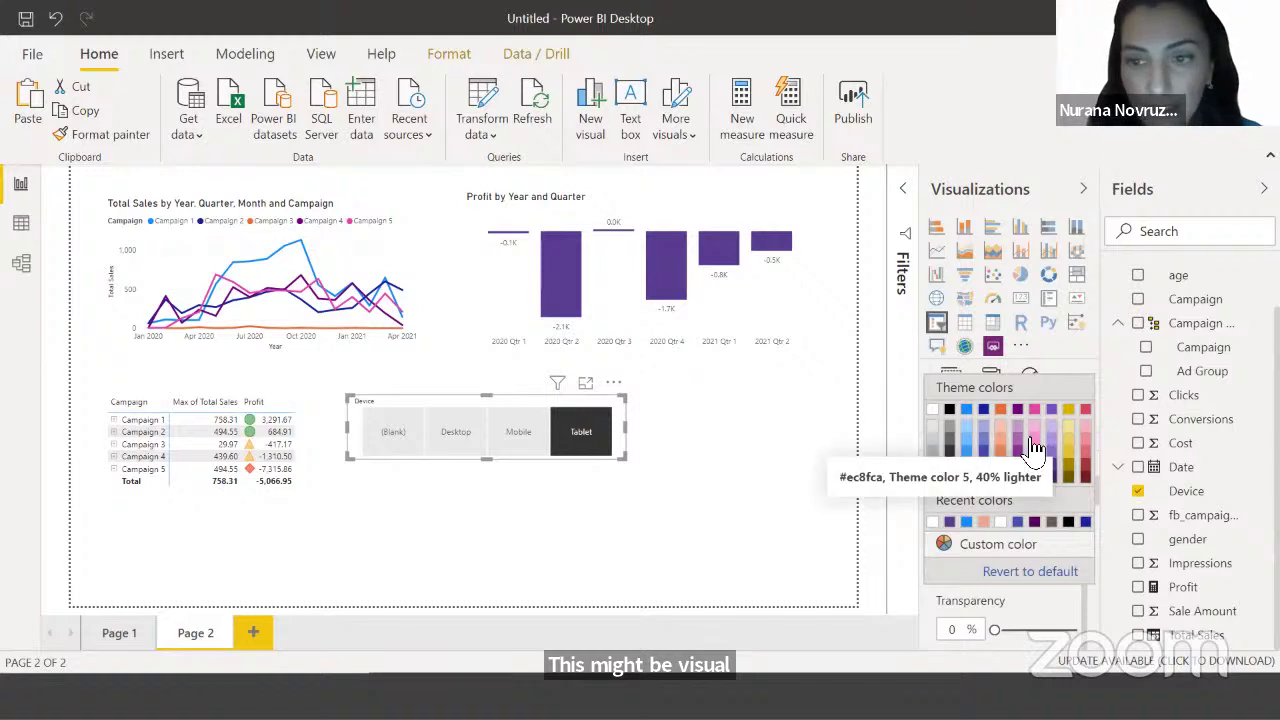
click(1040, 447)
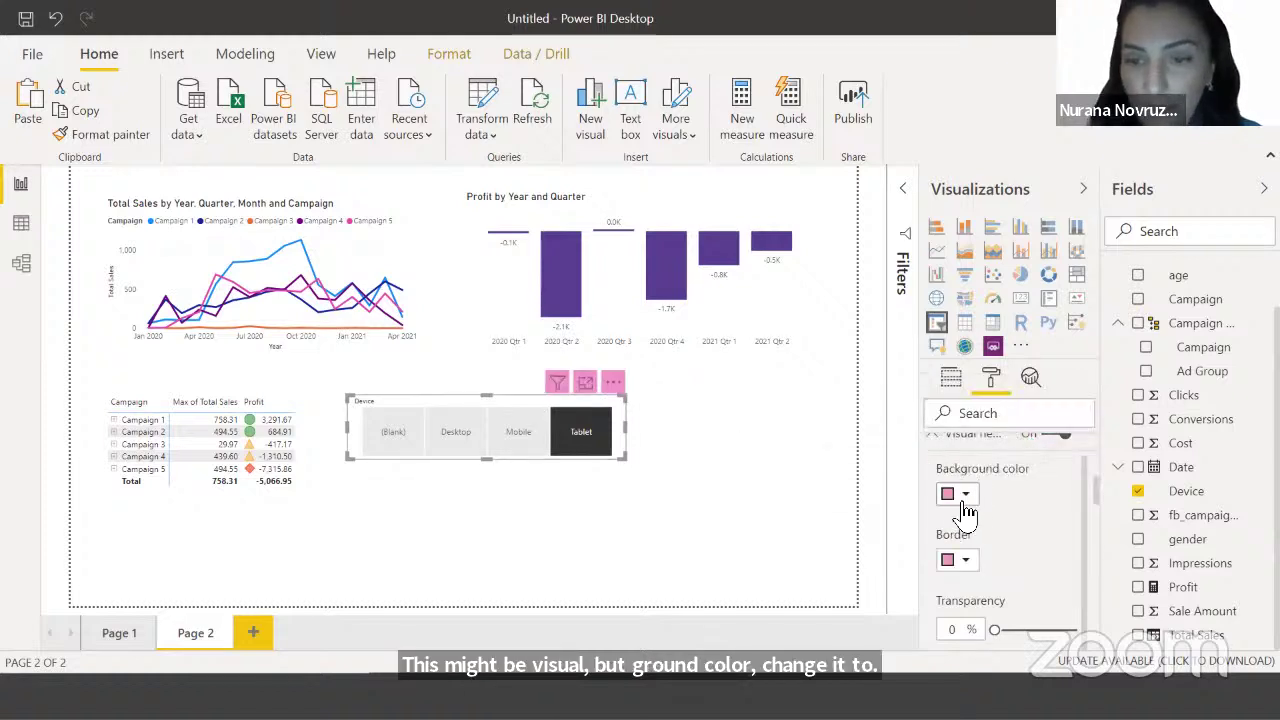
click(963, 494)
click(933, 304)
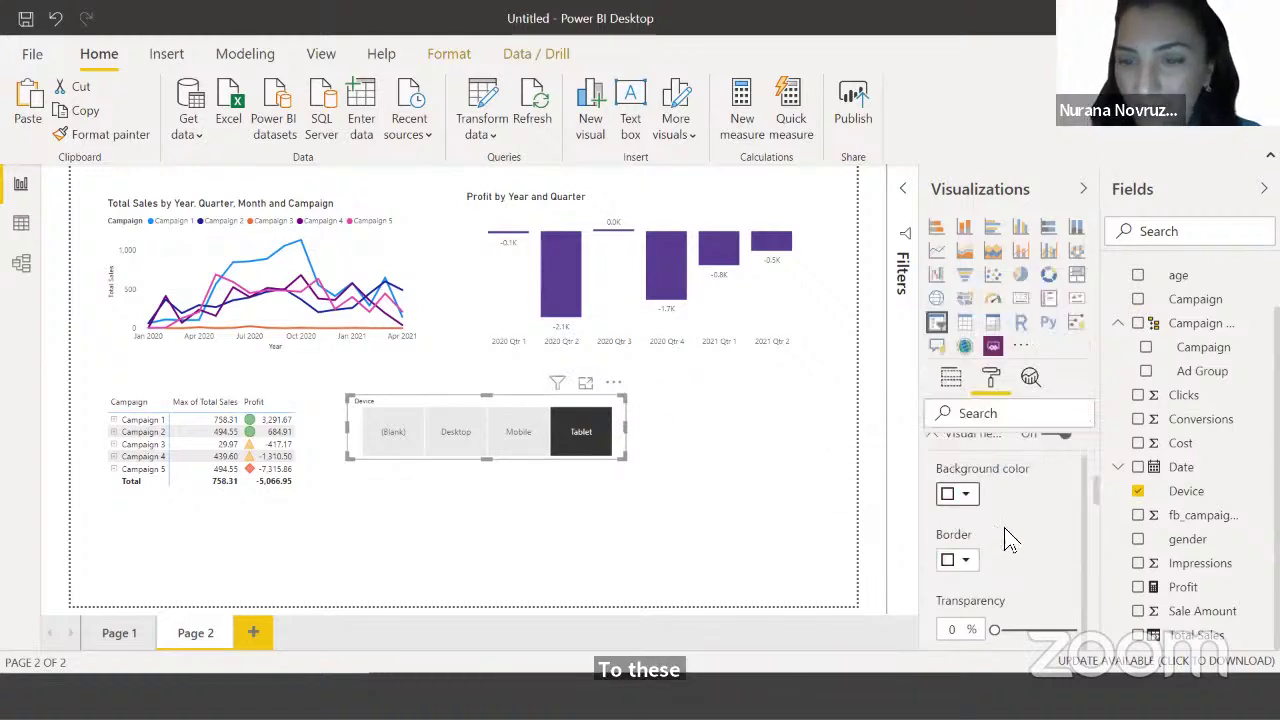
Try a pink item background on the Device slicer, check it with (Blank) selected, and change it to dark blue
scroll(1028, 561, down, 2)
scroll(1032, 563, up, 5)
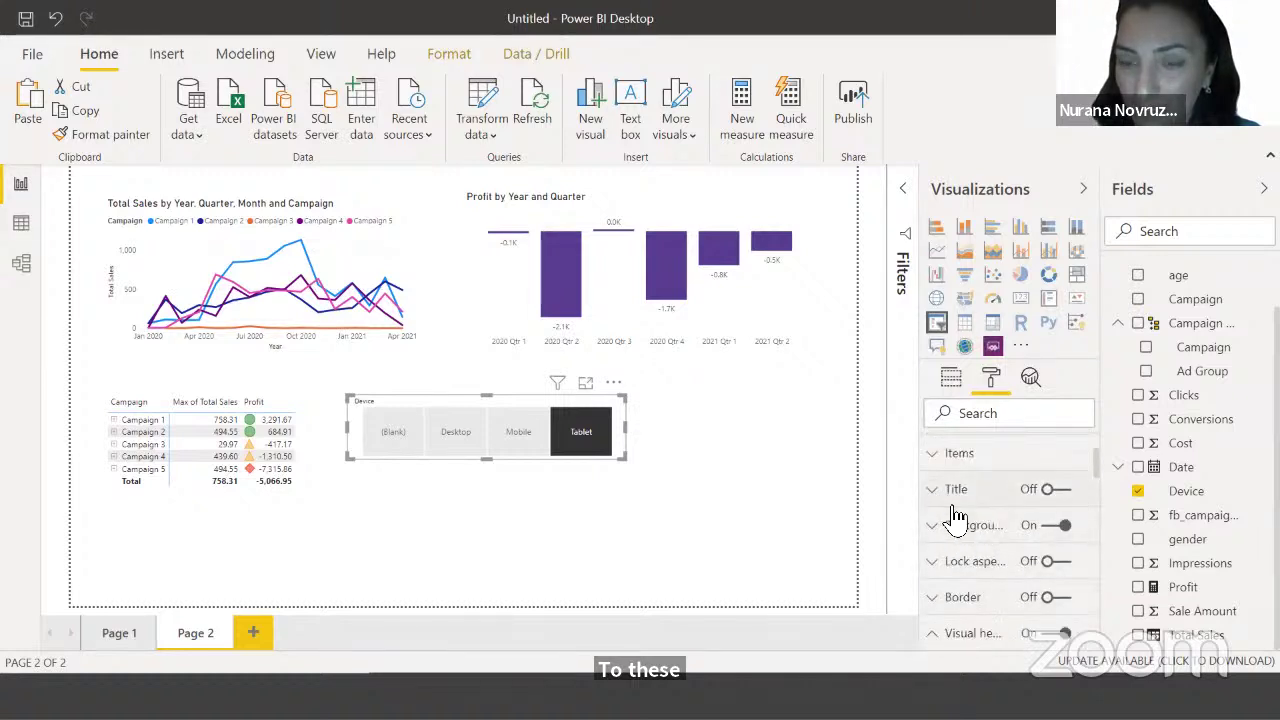
click(952, 456)
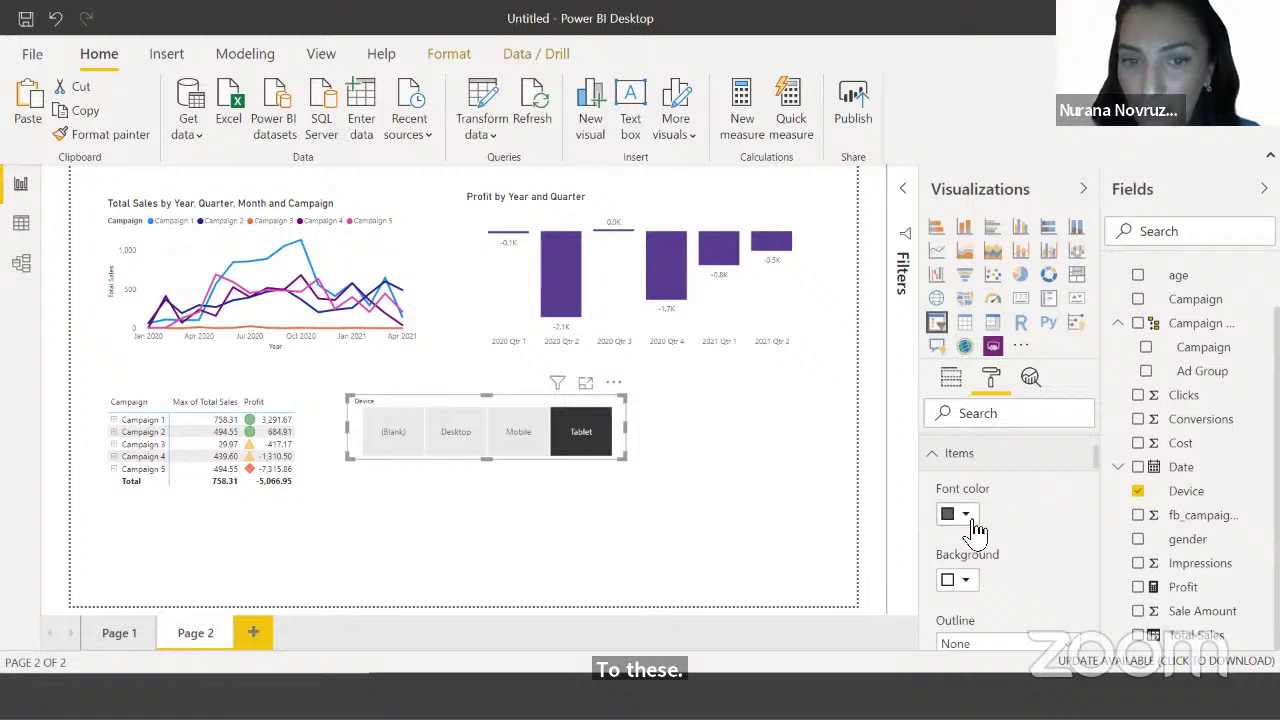
click(962, 515)
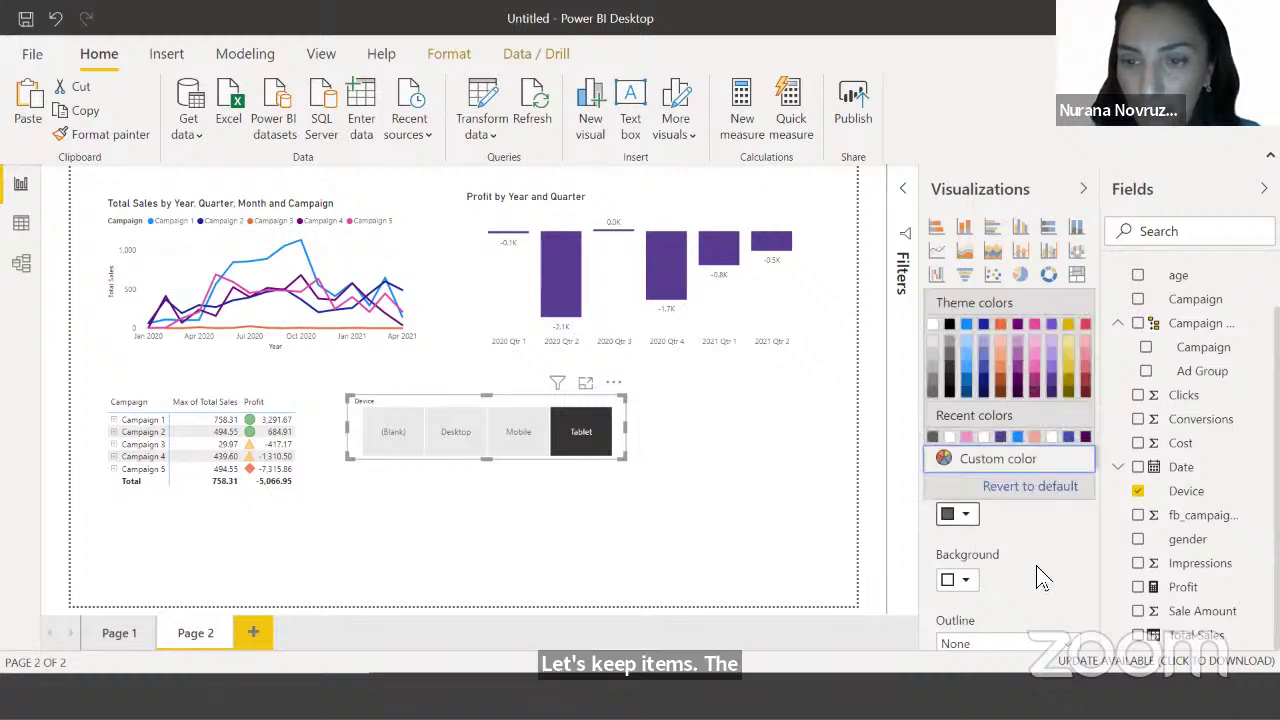
click(995, 575)
click(995, 577)
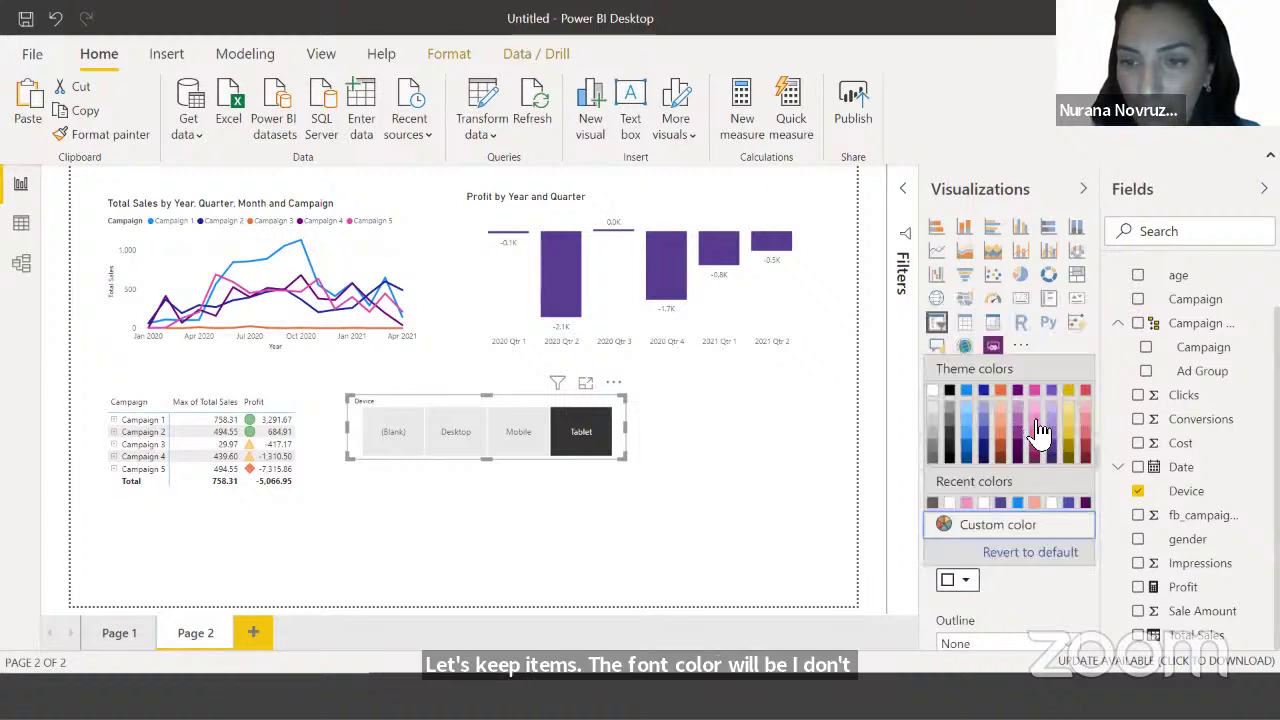
click(1040, 432)
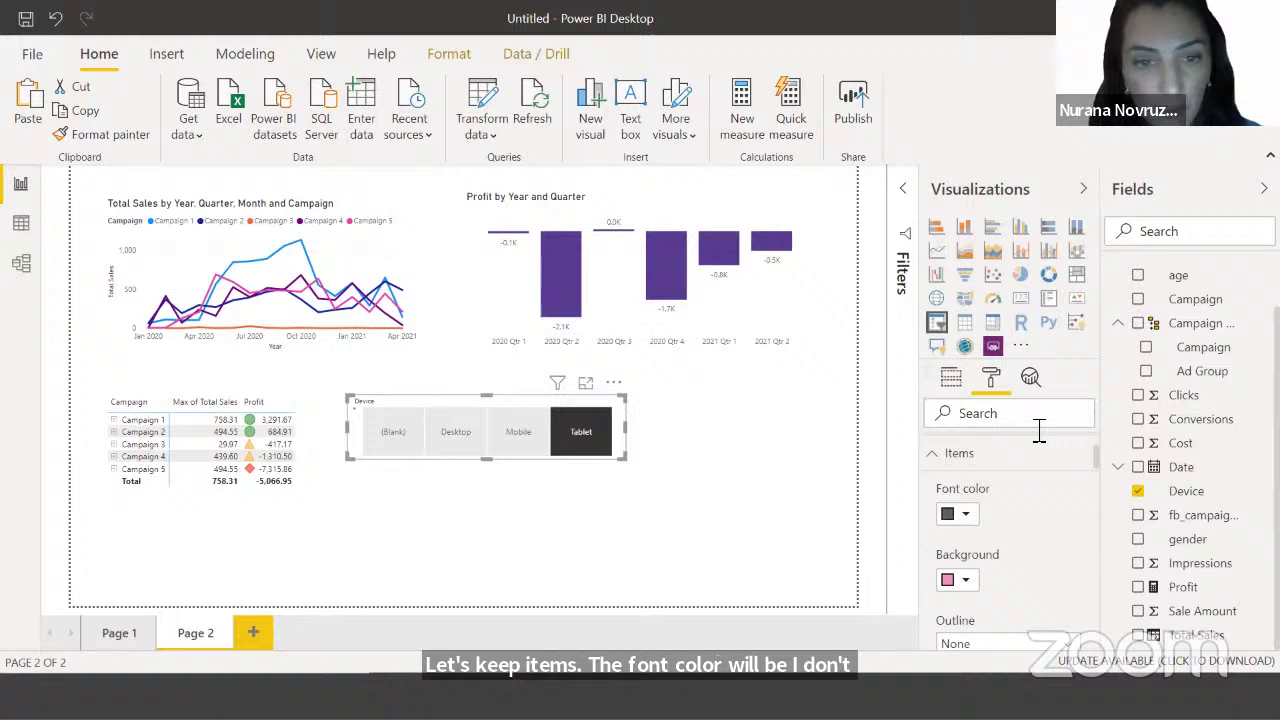
click(402, 437)
click(958, 514)
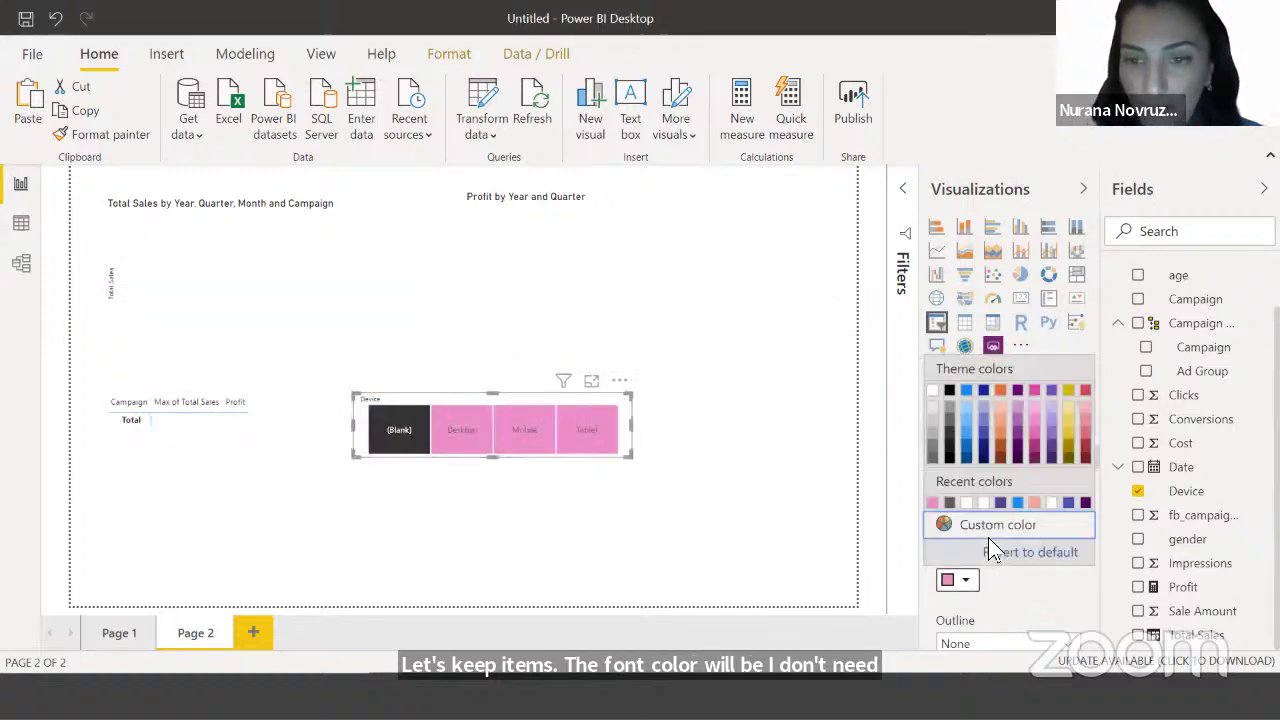
click(984, 450)
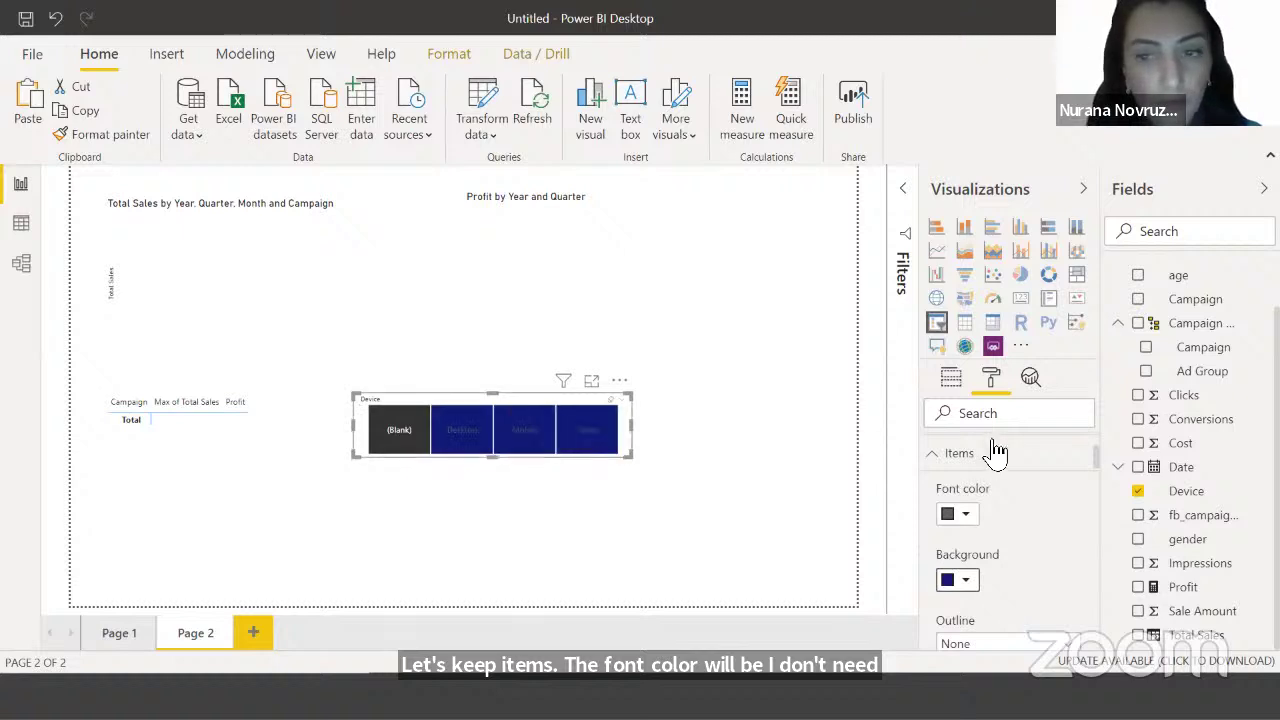
Set the Device slicer's item font color to white and increase the item text size
click(968, 516)
click(933, 325)
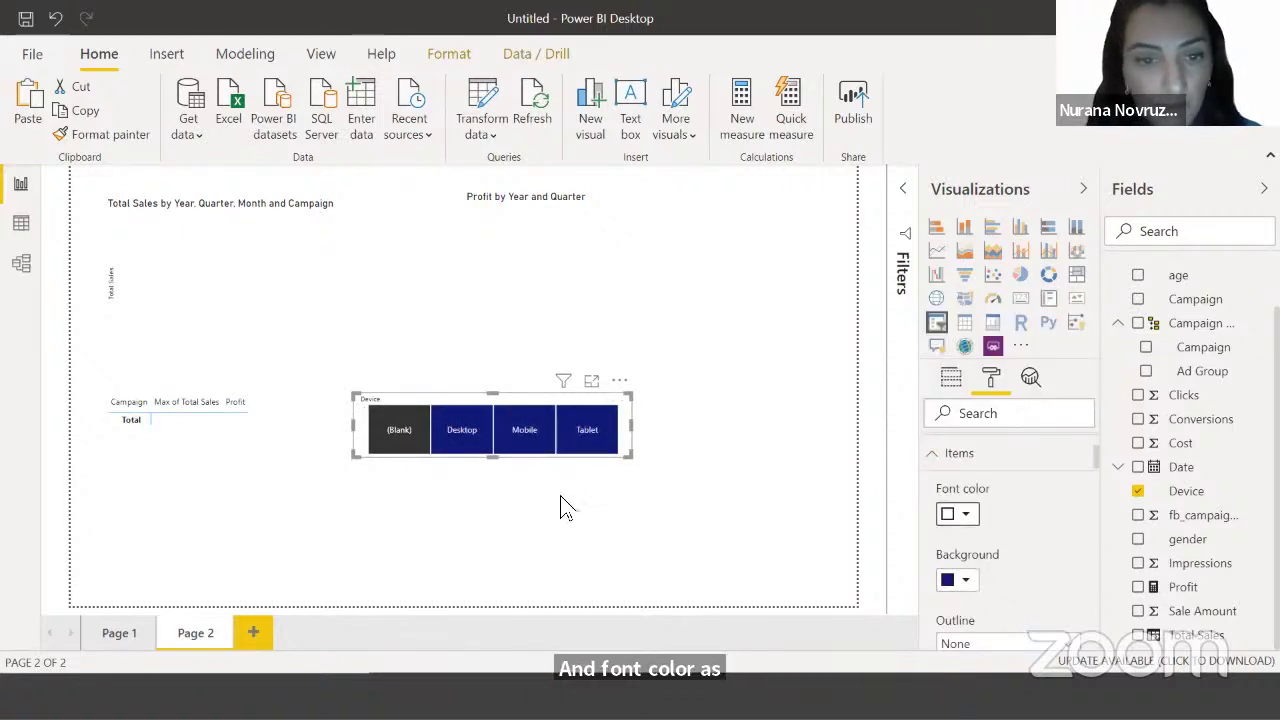
scroll(1000, 540, down, 4)
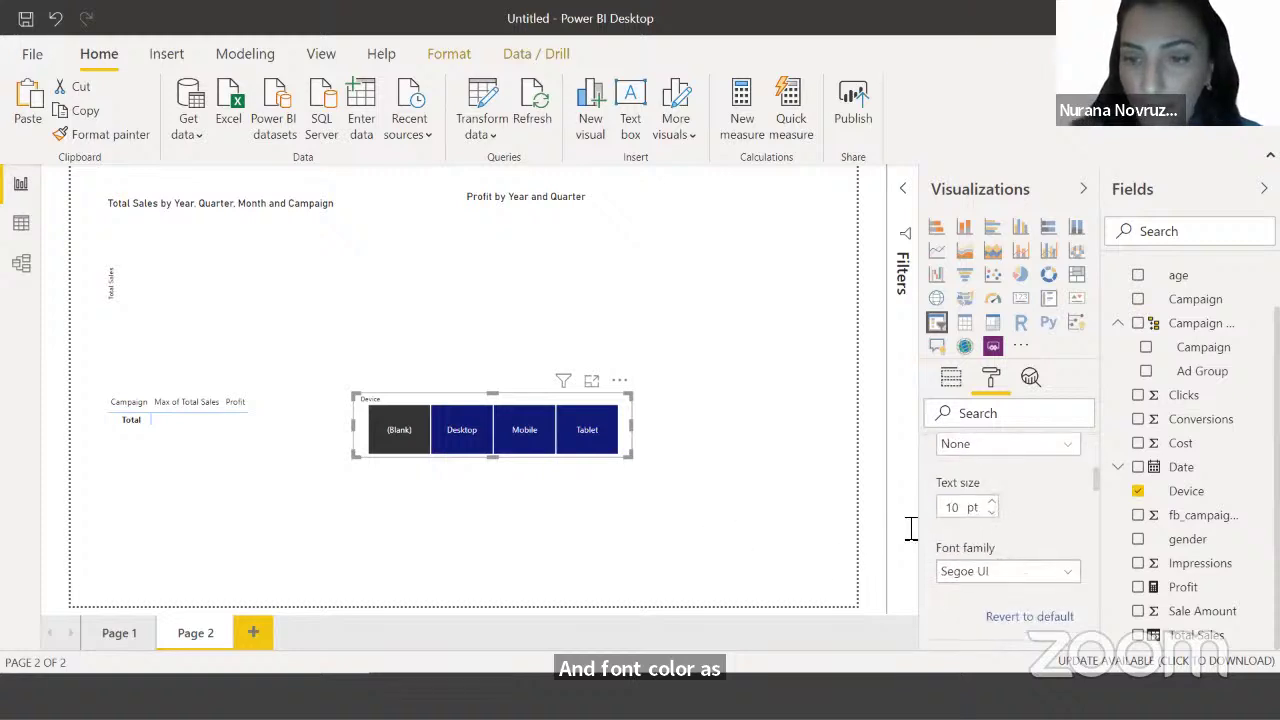
click(992, 503)
click(992, 503)
click(992, 503)
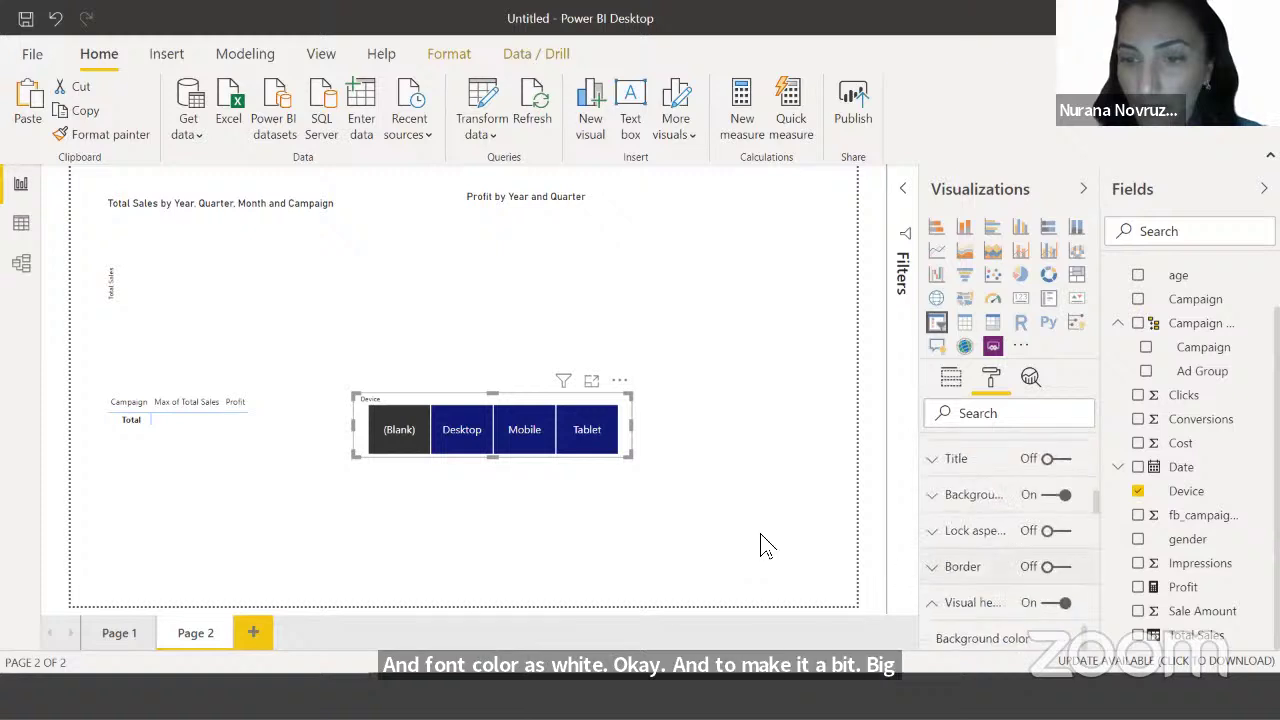
Filter by Tablet in the Device slicer and move the slicer beneath the profit column chart
click(745, 450)
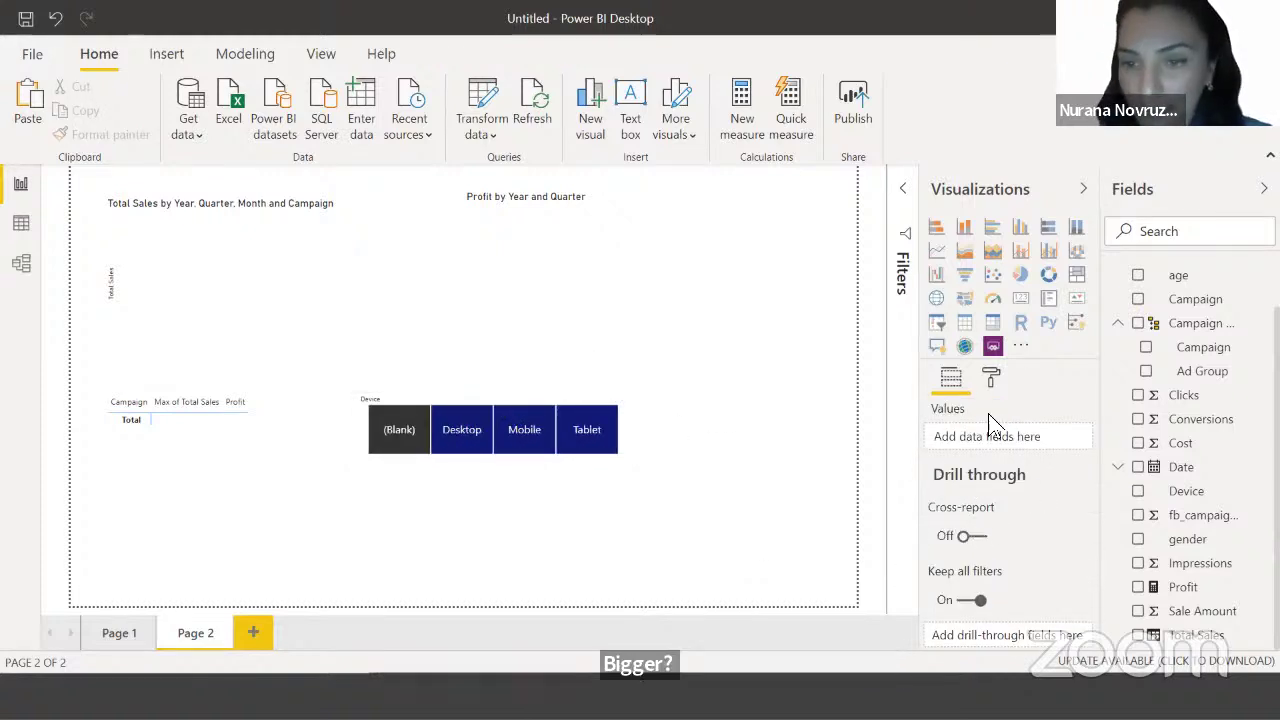
click(586, 425)
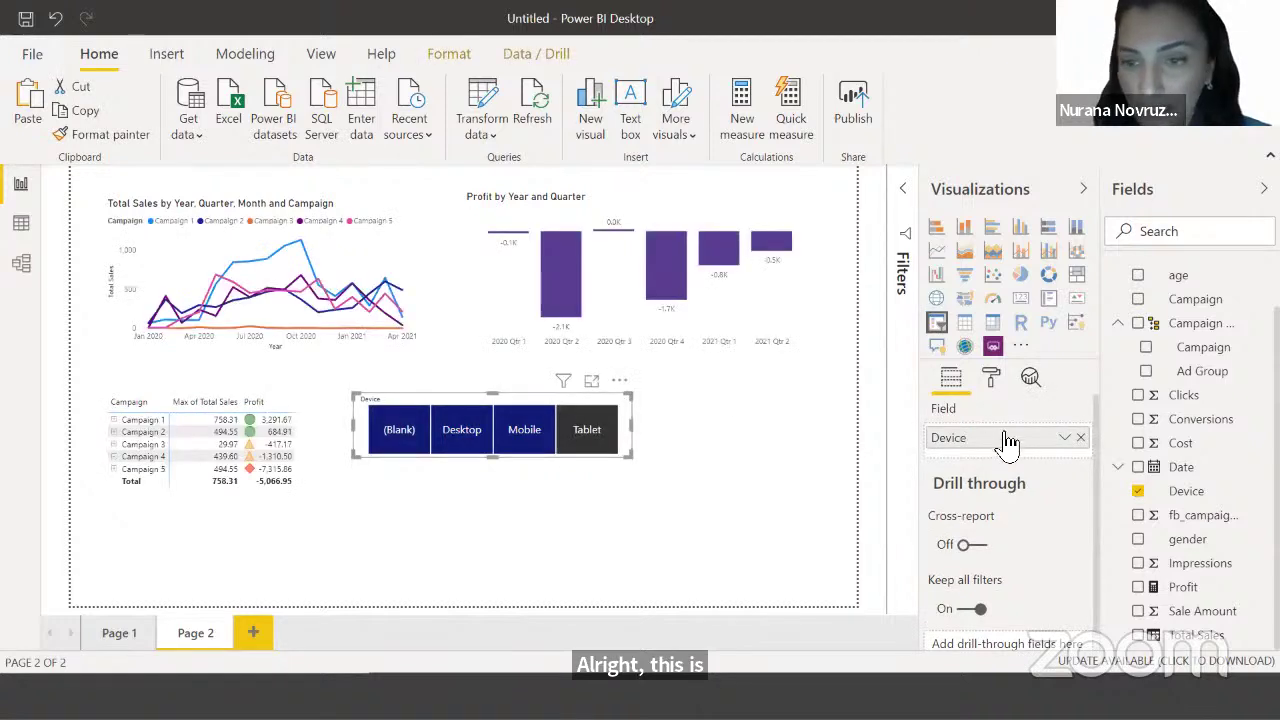
click(991, 378)
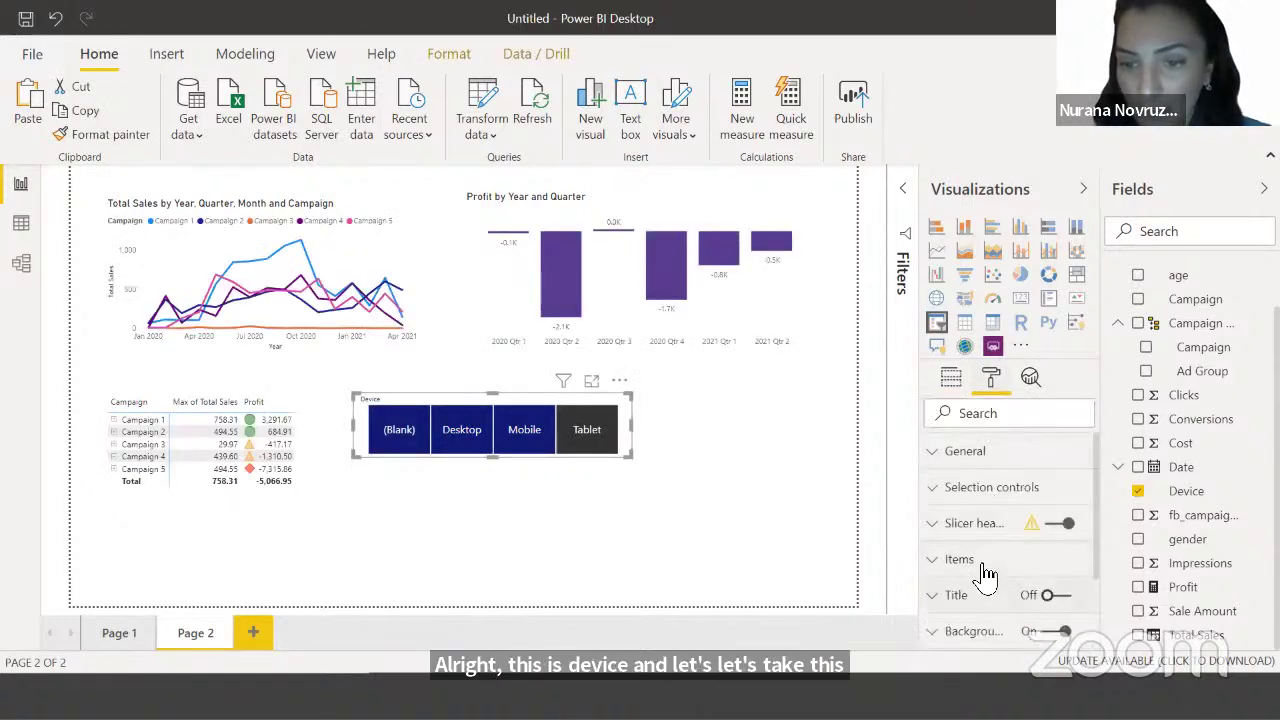
click(1050, 595)
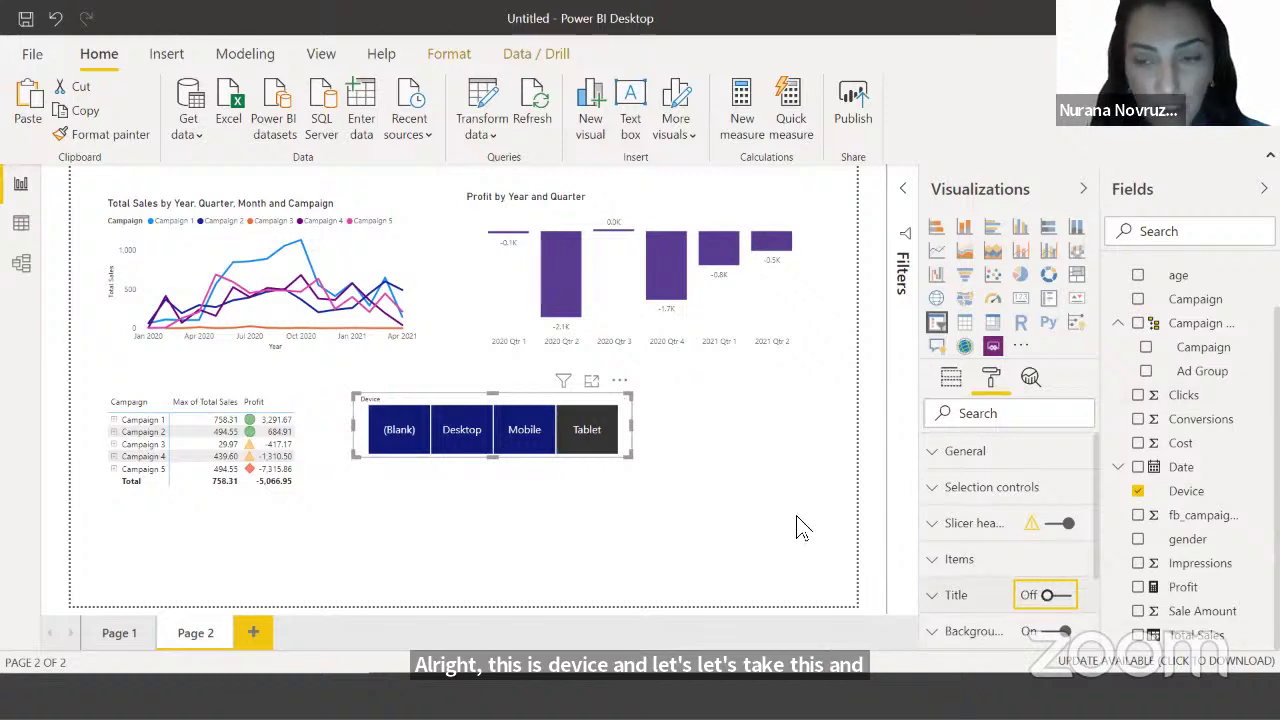
click(514, 470)
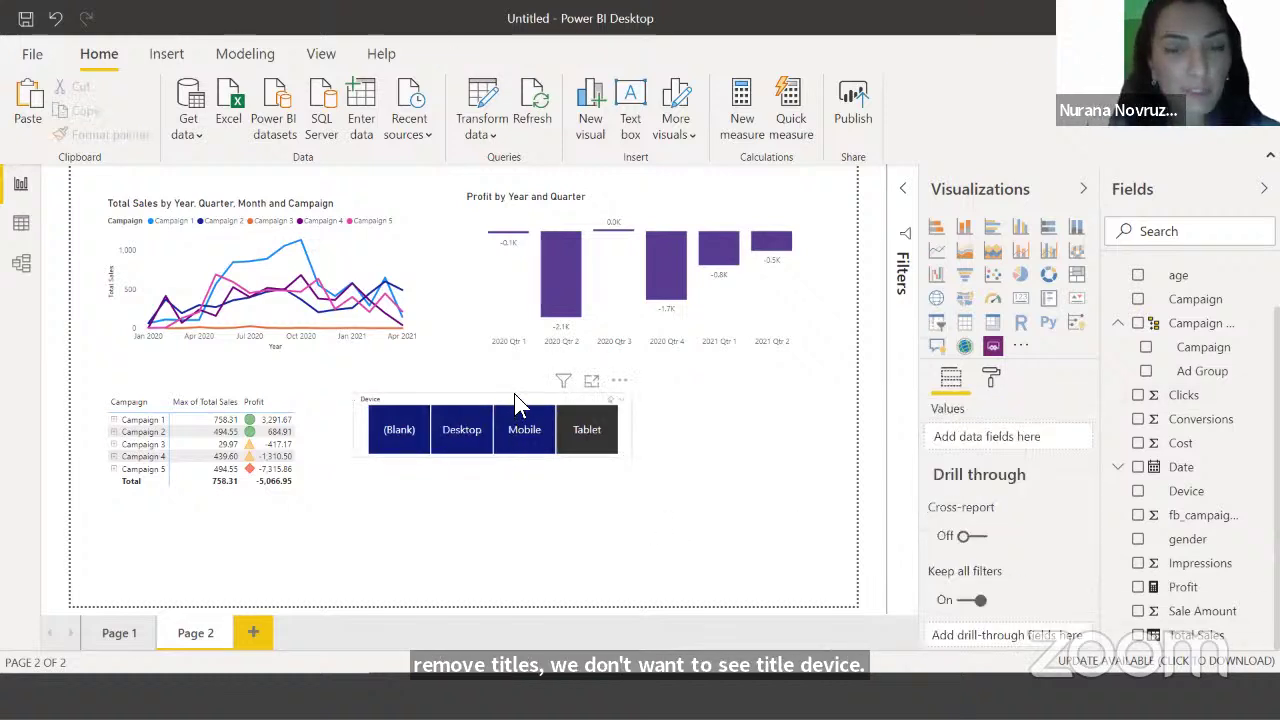
drag(514, 393, 656, 380)
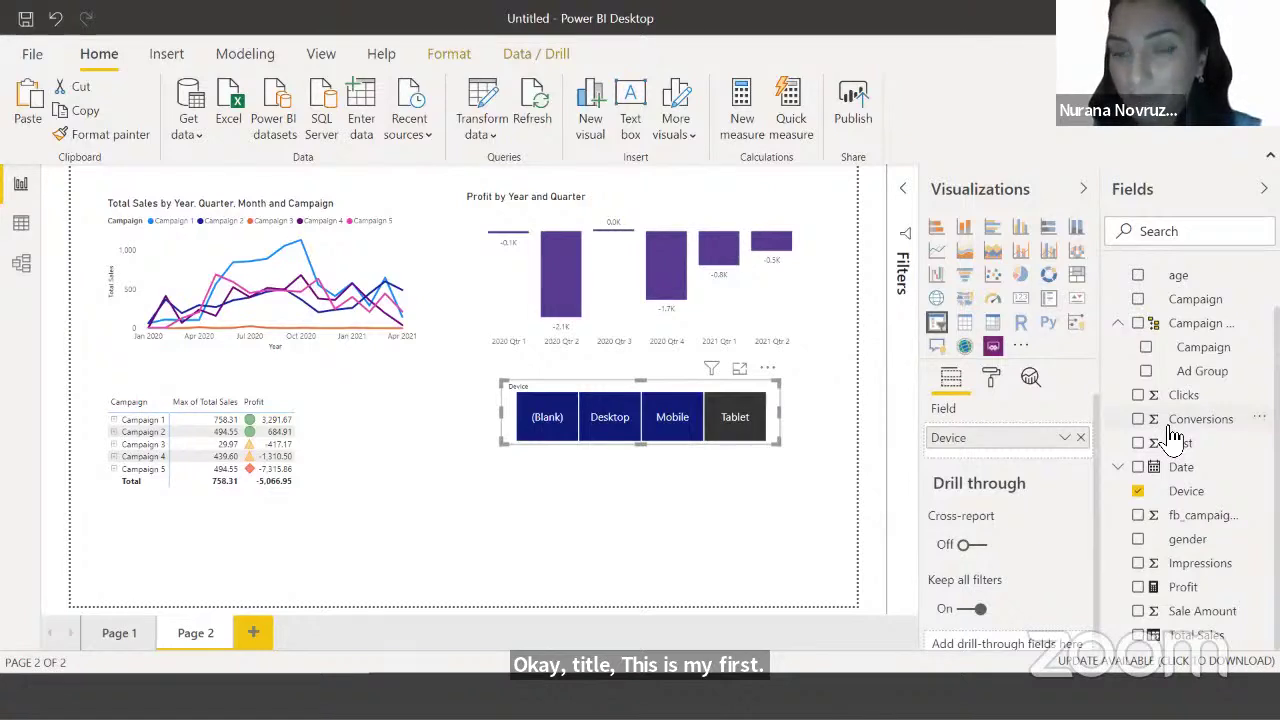
Add a slicer on the Date field, place it directly below the Device slicer and widen it
click(912, 335)
click(936, 321)
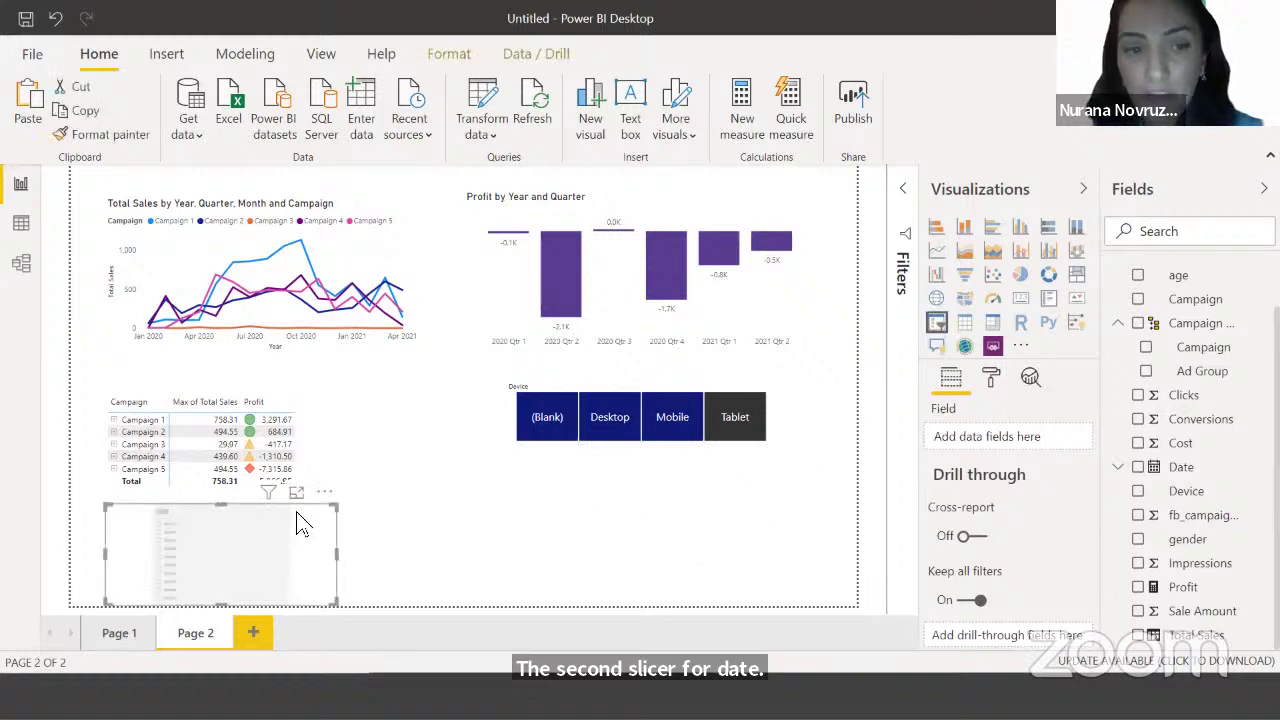
drag(296, 521, 612, 489)
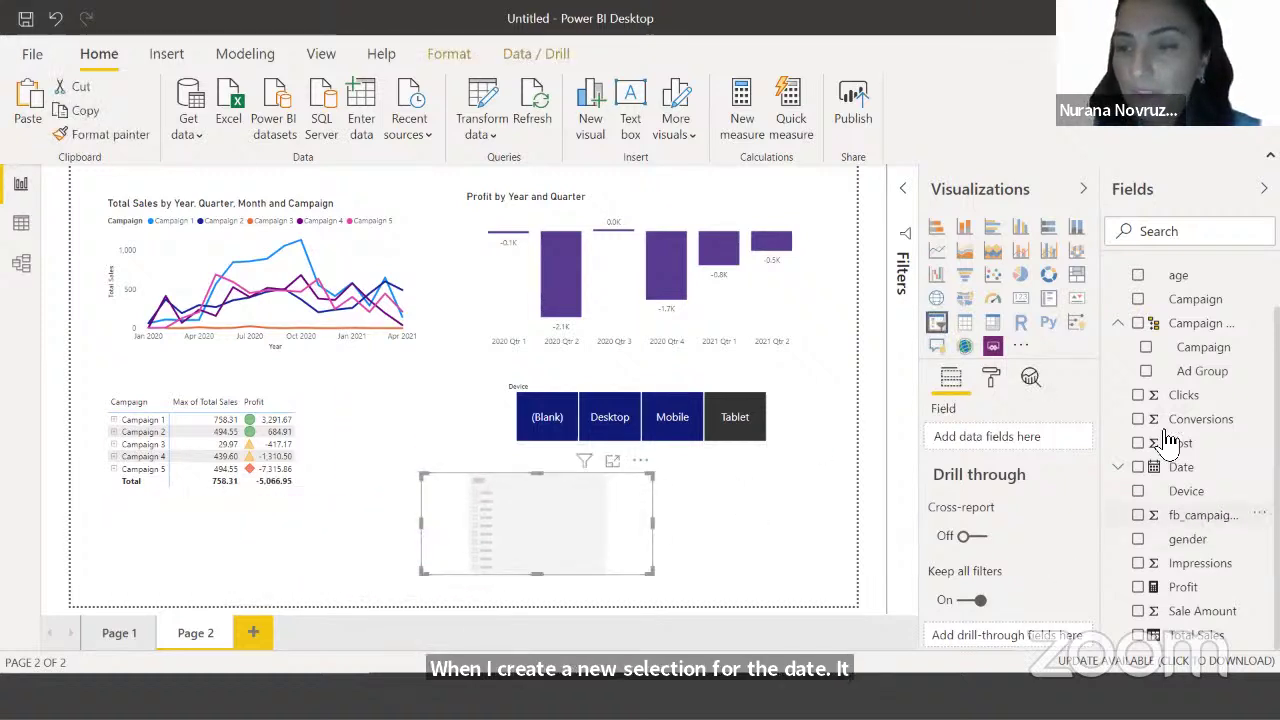
drag(1165, 467, 538, 570)
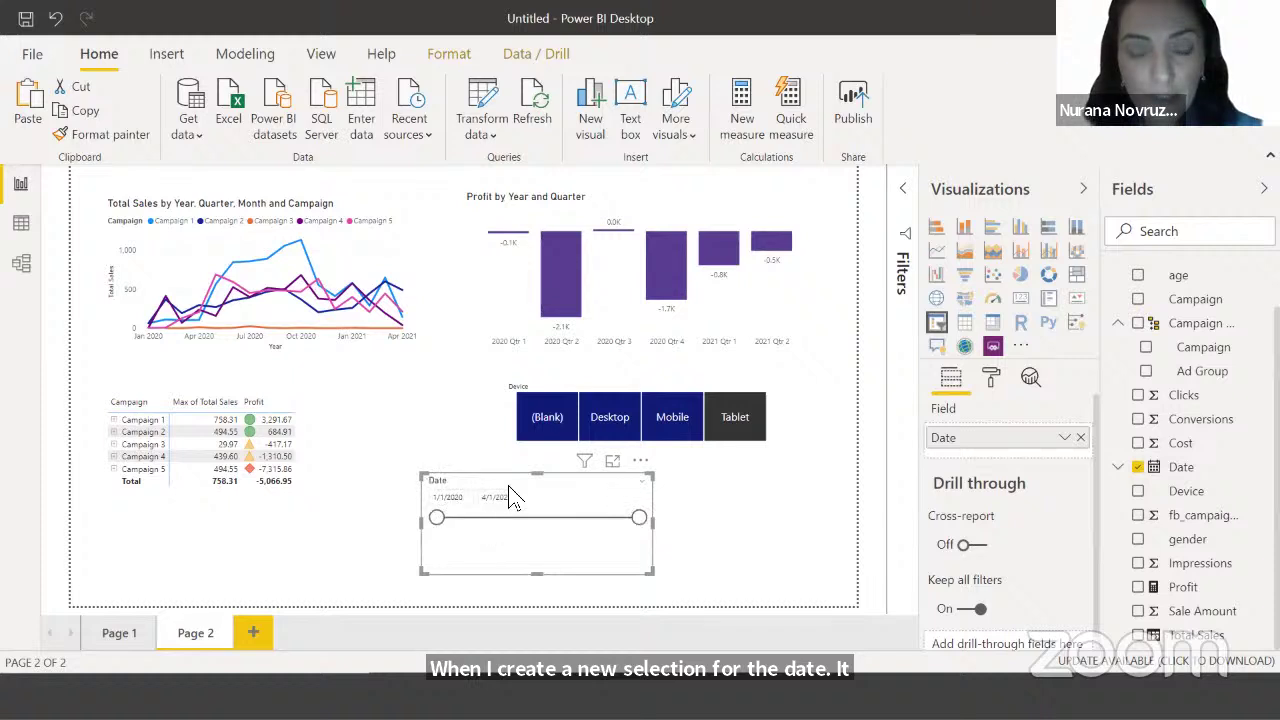
drag(560, 491, 644, 472)
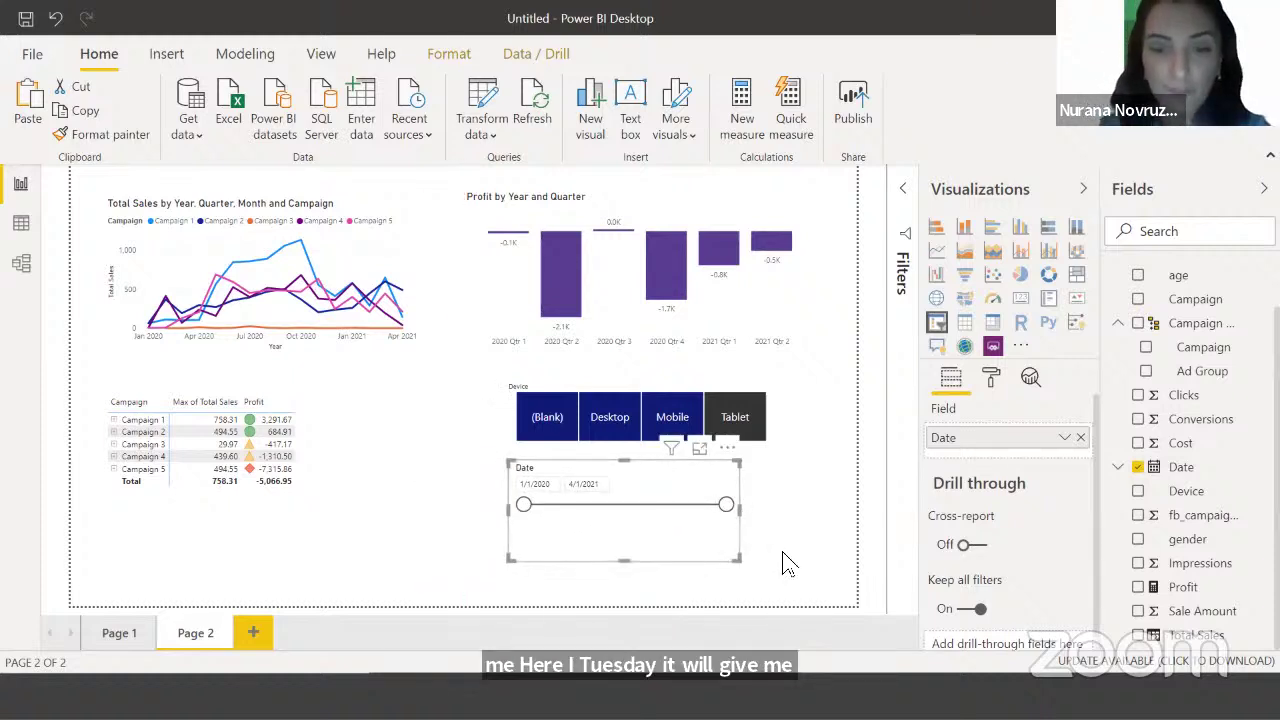
drag(741, 560, 818, 560)
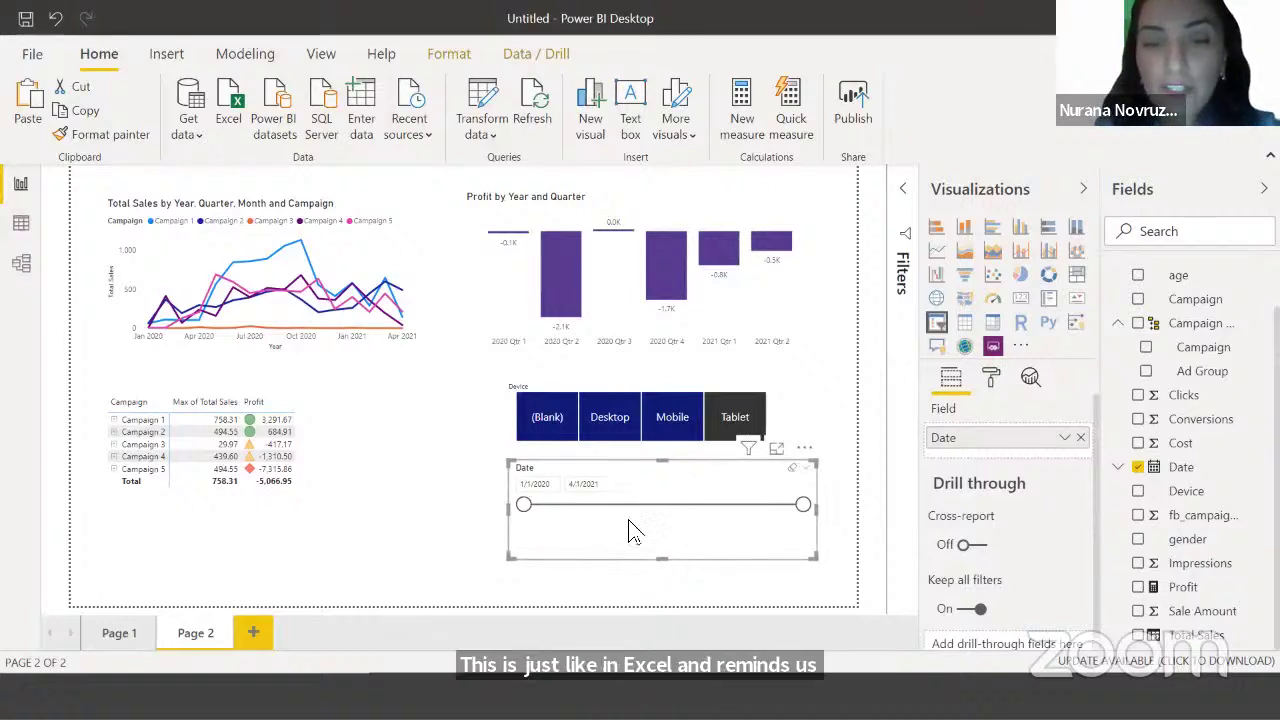
Try the Before, After and Relative Date types on the Date slicer and return it to Between
click(810, 470)
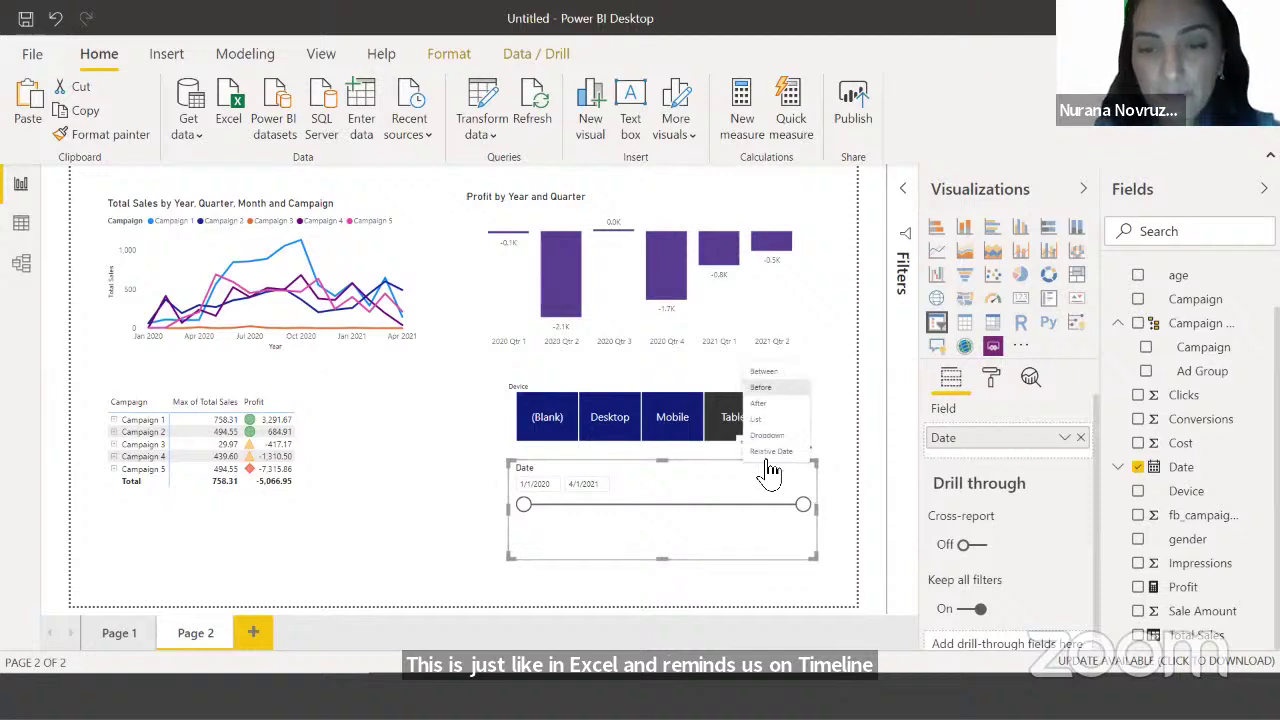
click(766, 372)
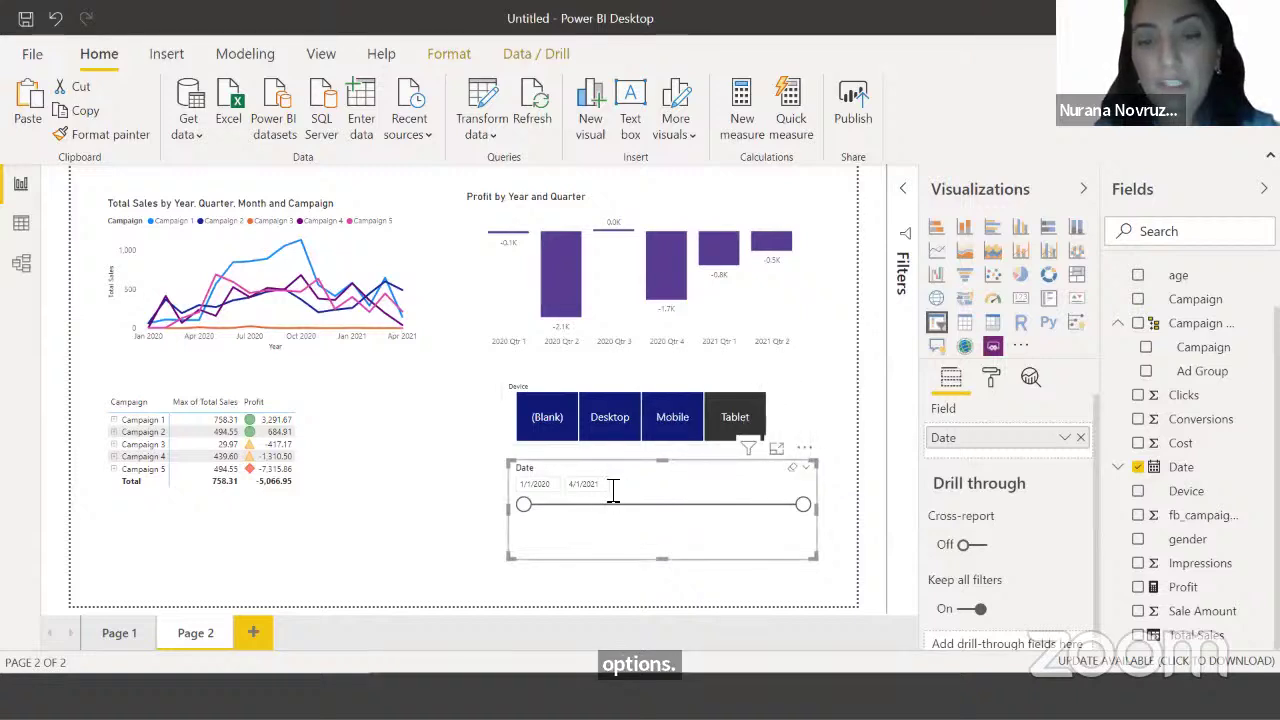
click(807, 468)
click(768, 390)
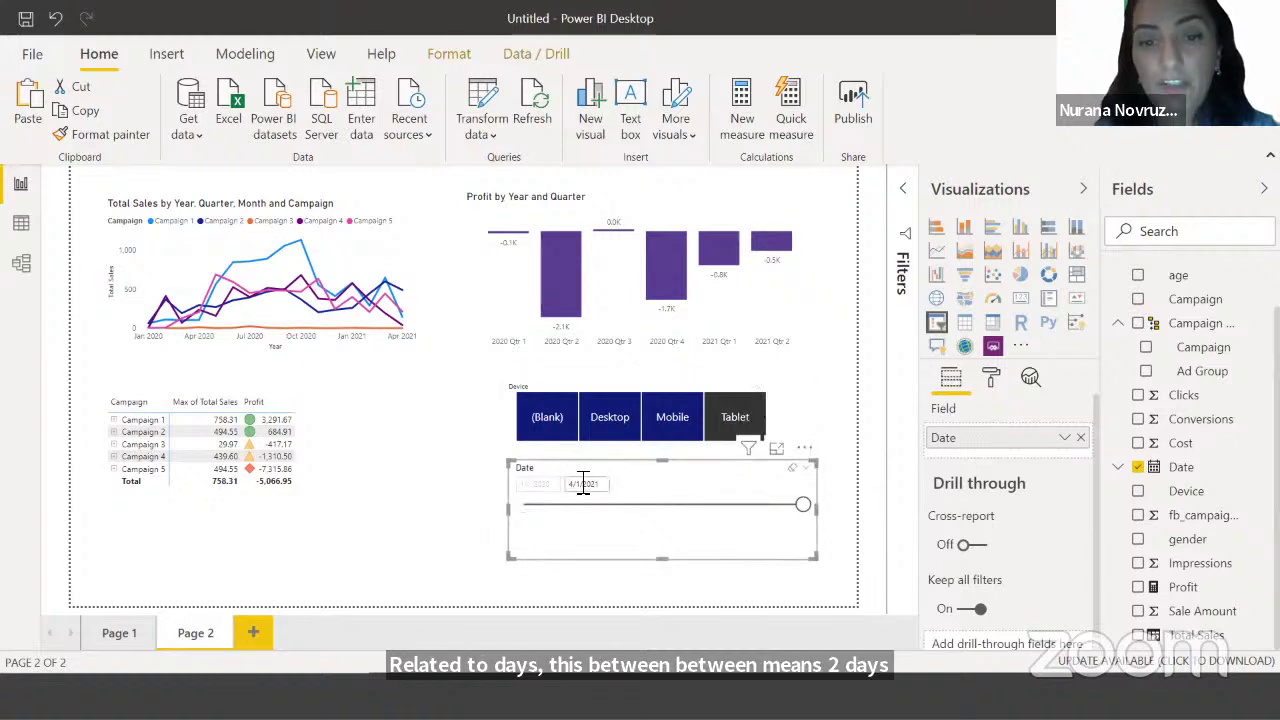
click(807, 468)
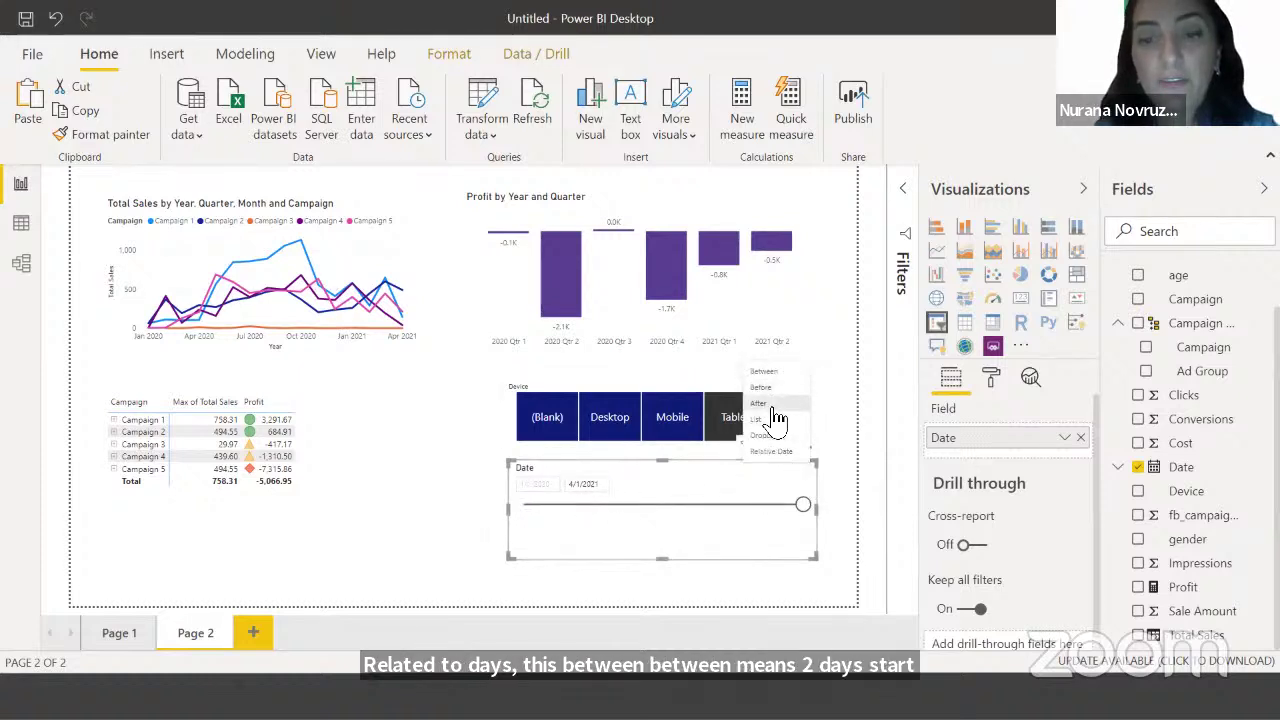
click(770, 410)
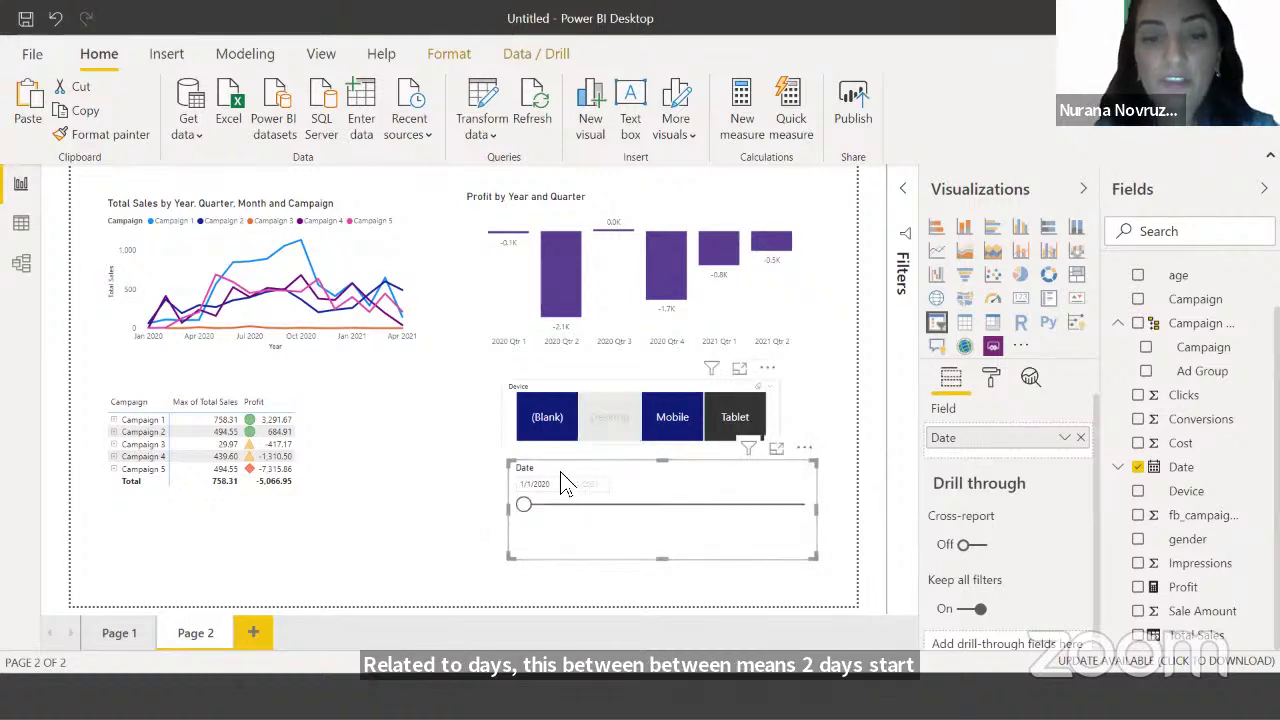
click(808, 468)
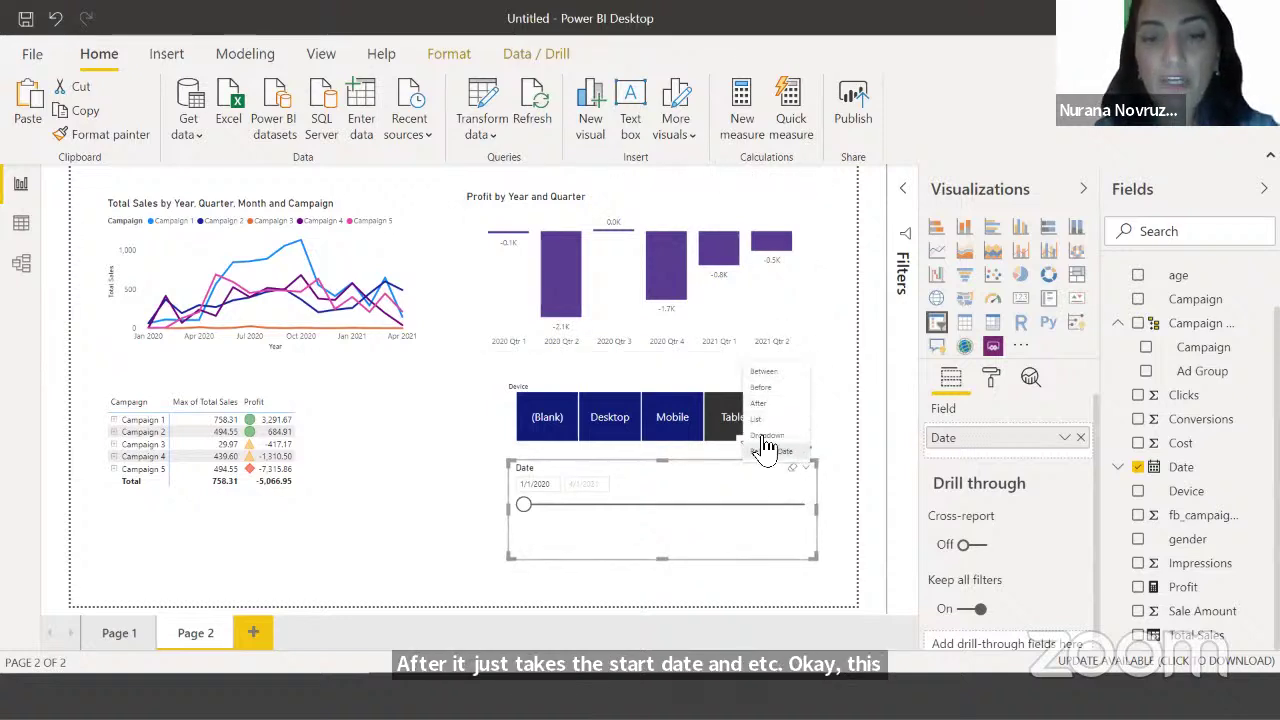
click(776, 451)
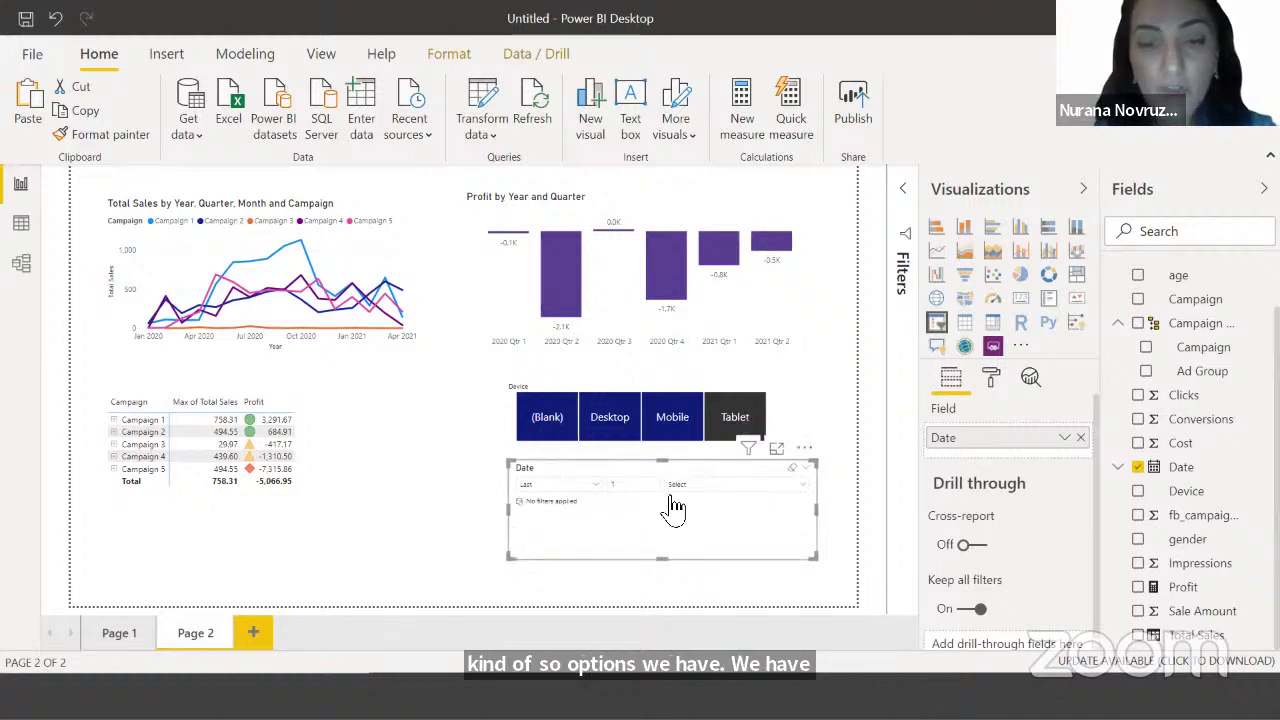
click(712, 486)
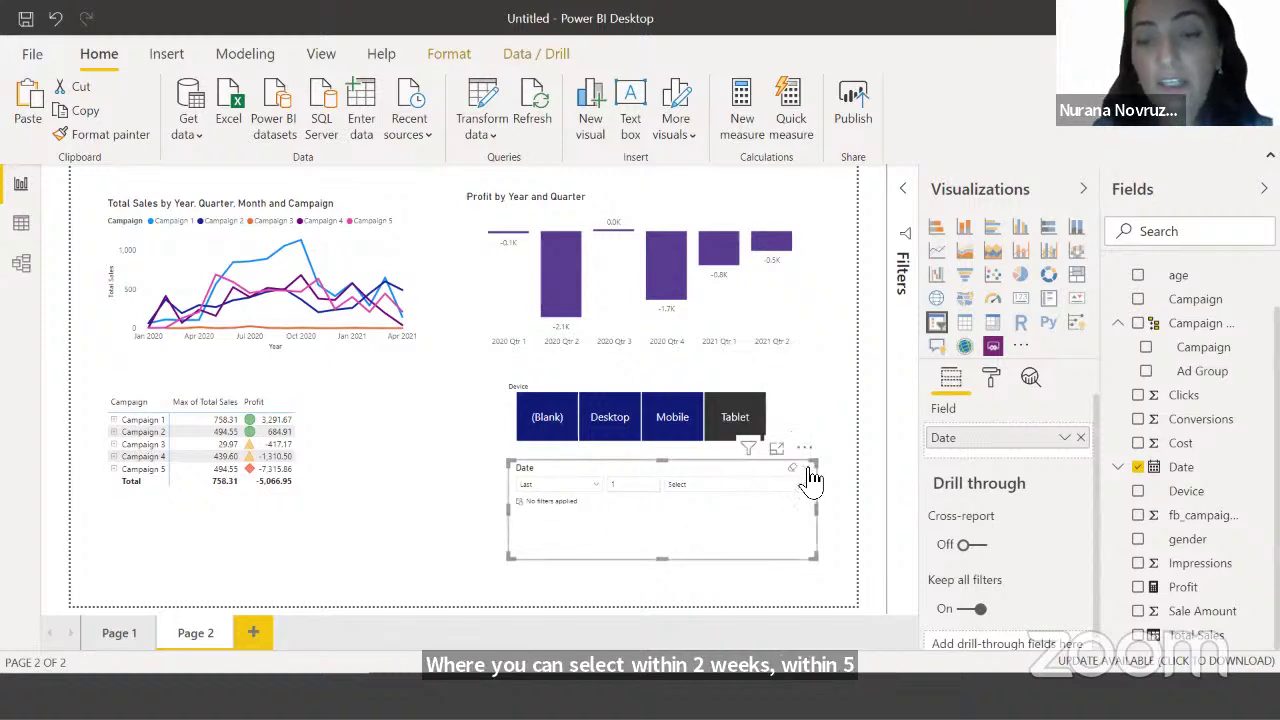
click(808, 467)
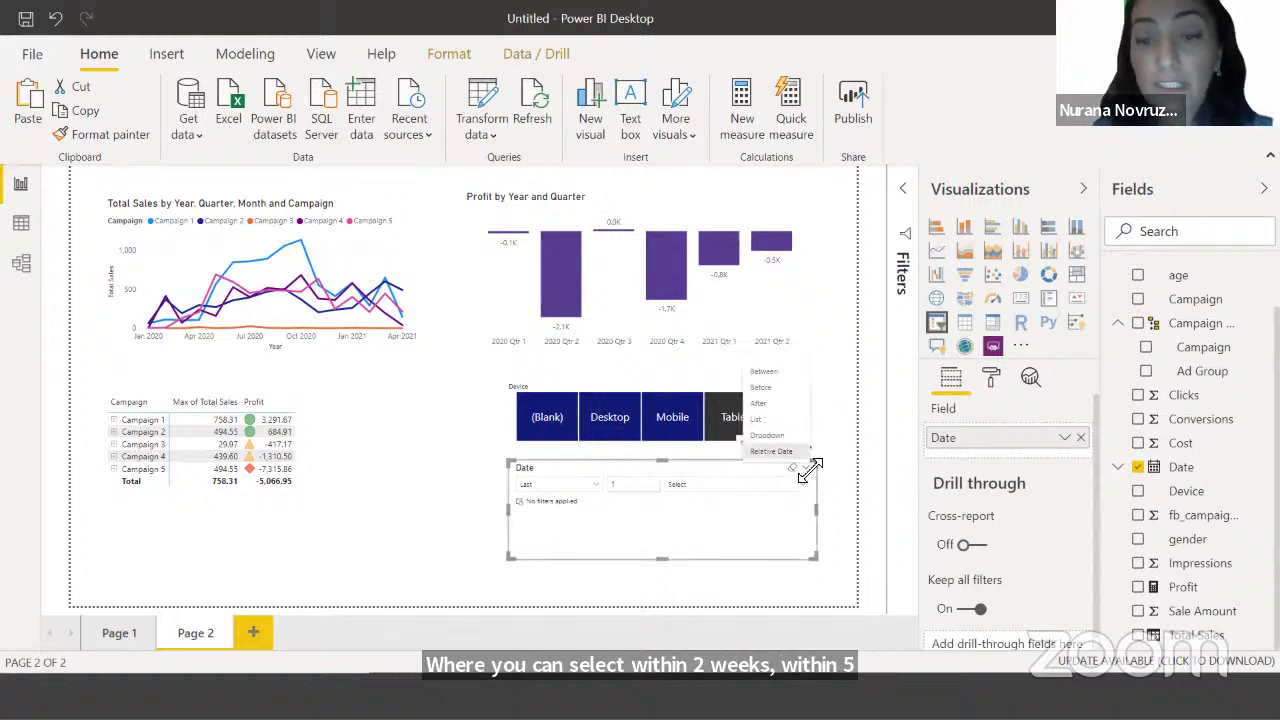
click(760, 372)
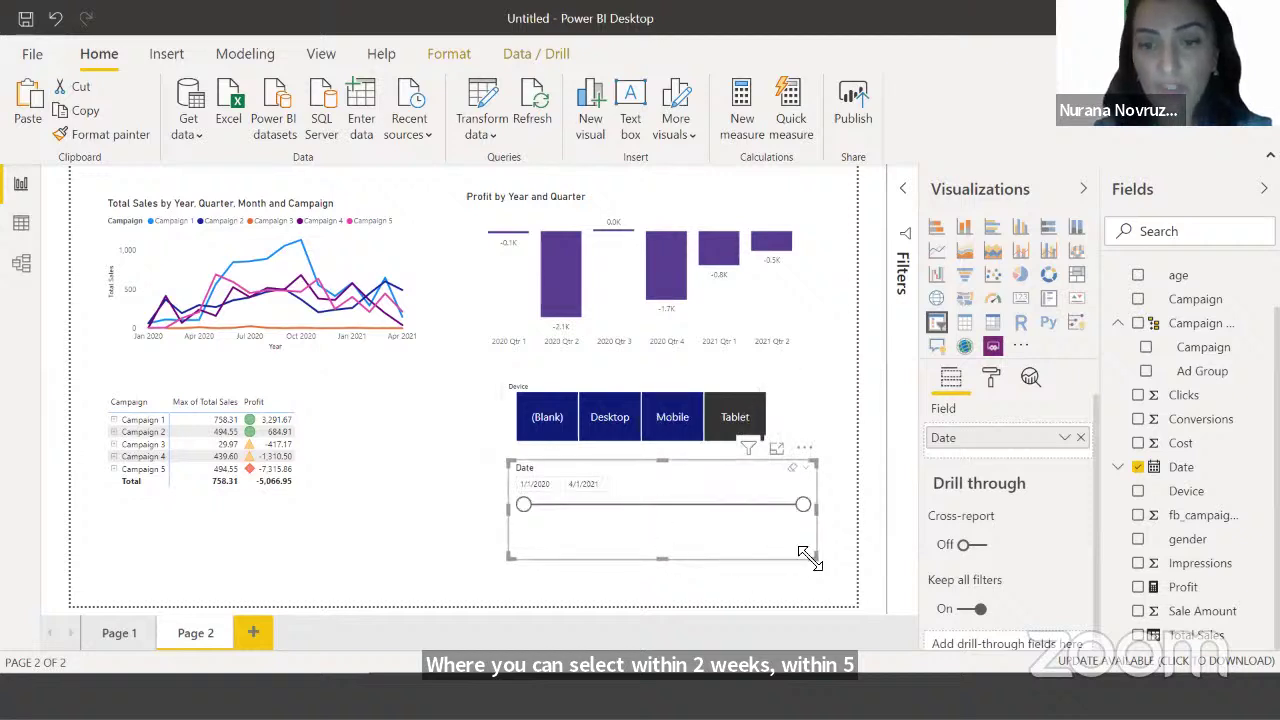
Shrink the Date slicer slightly in width and height so it fits neatly under the Device slicer
drag(808, 556, 788, 530)
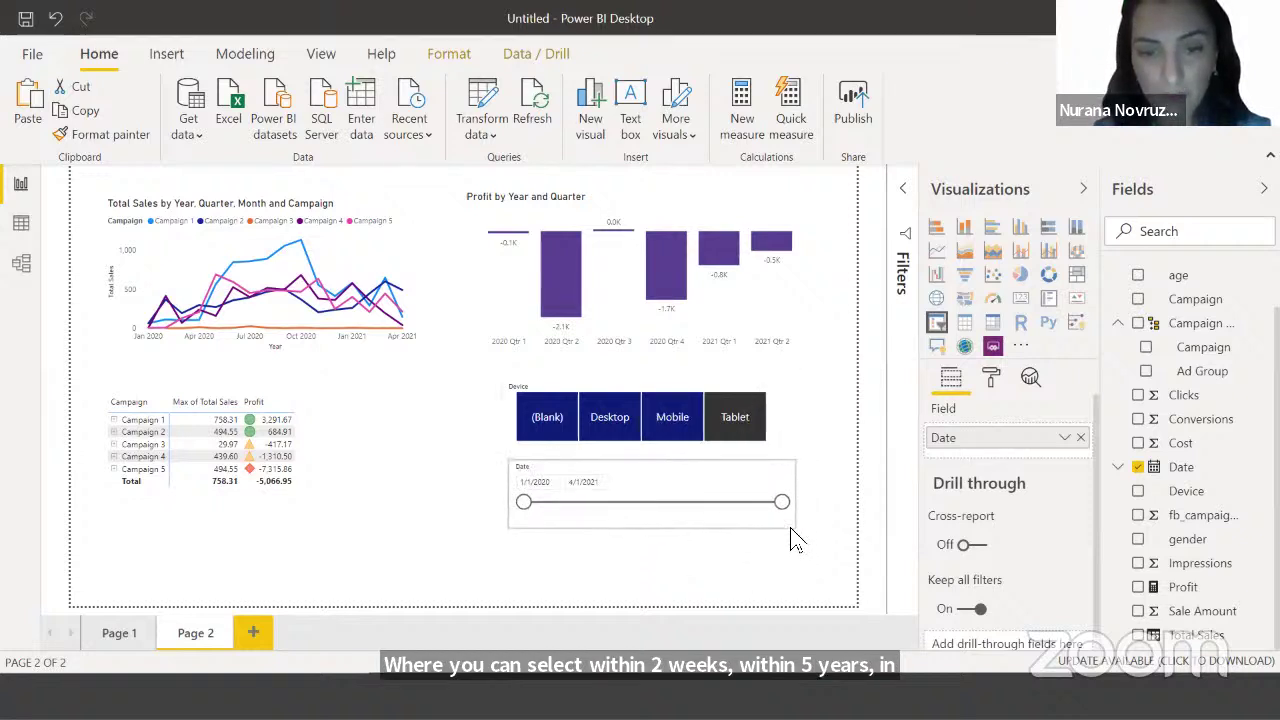
click(834, 408)
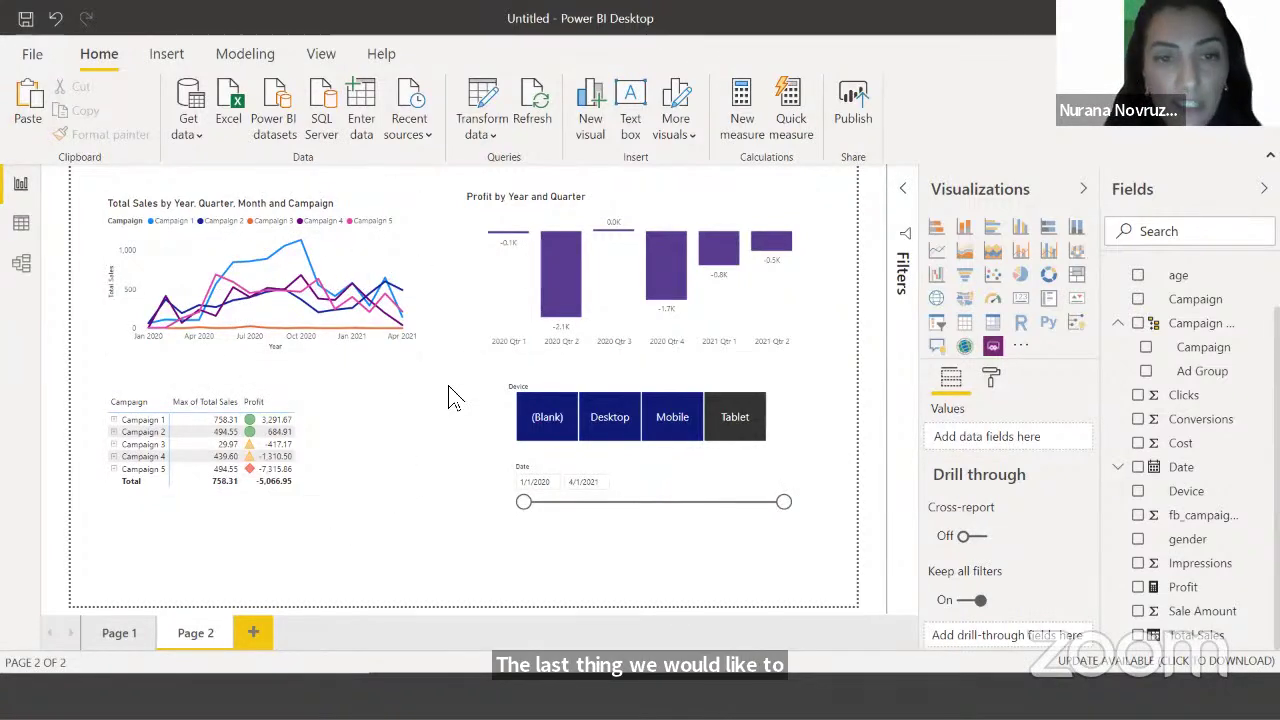
Nudge the campaign matrix toward the page center and move the sales line chart down and inward, just above the matrix
click(327, 400)
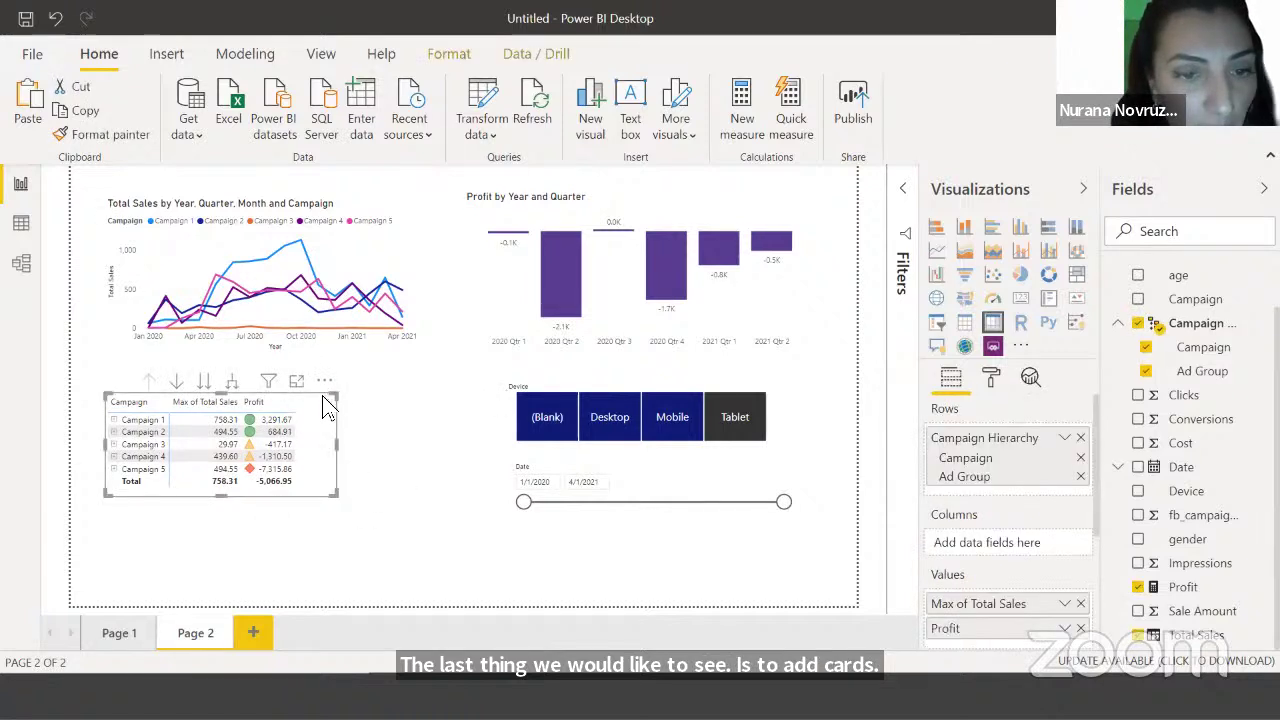
click(344, 405)
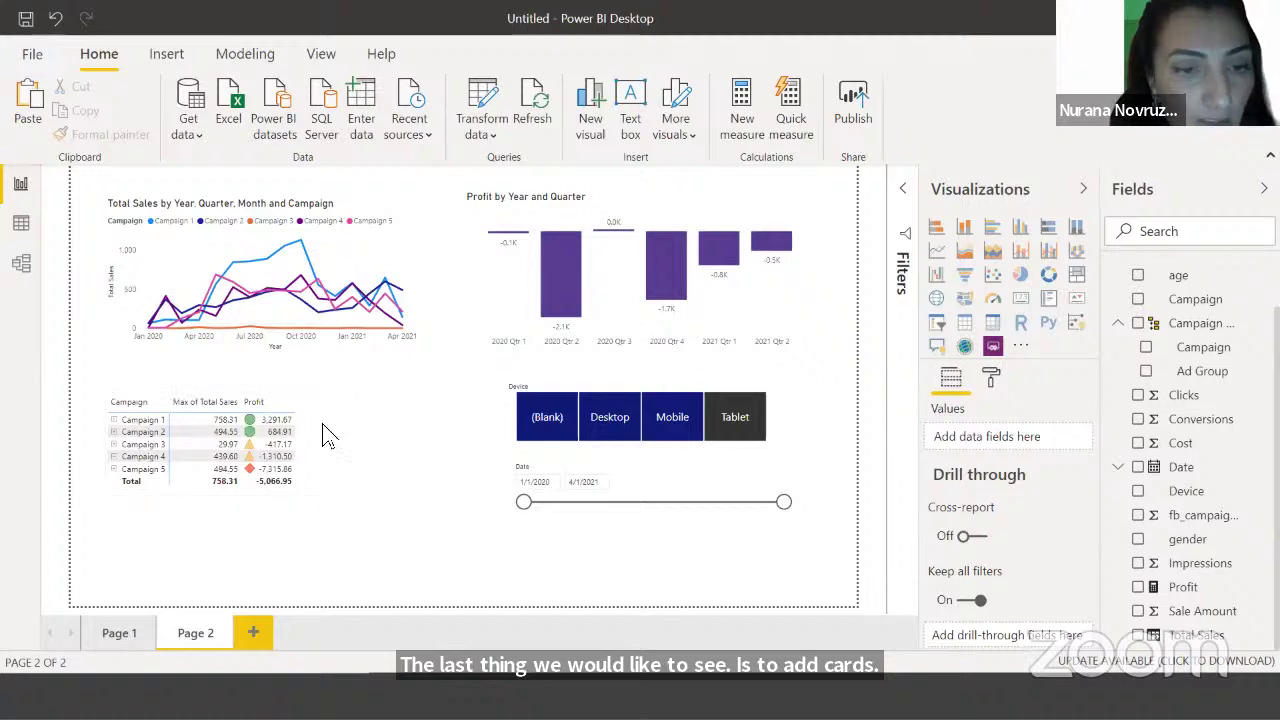
click(318, 415)
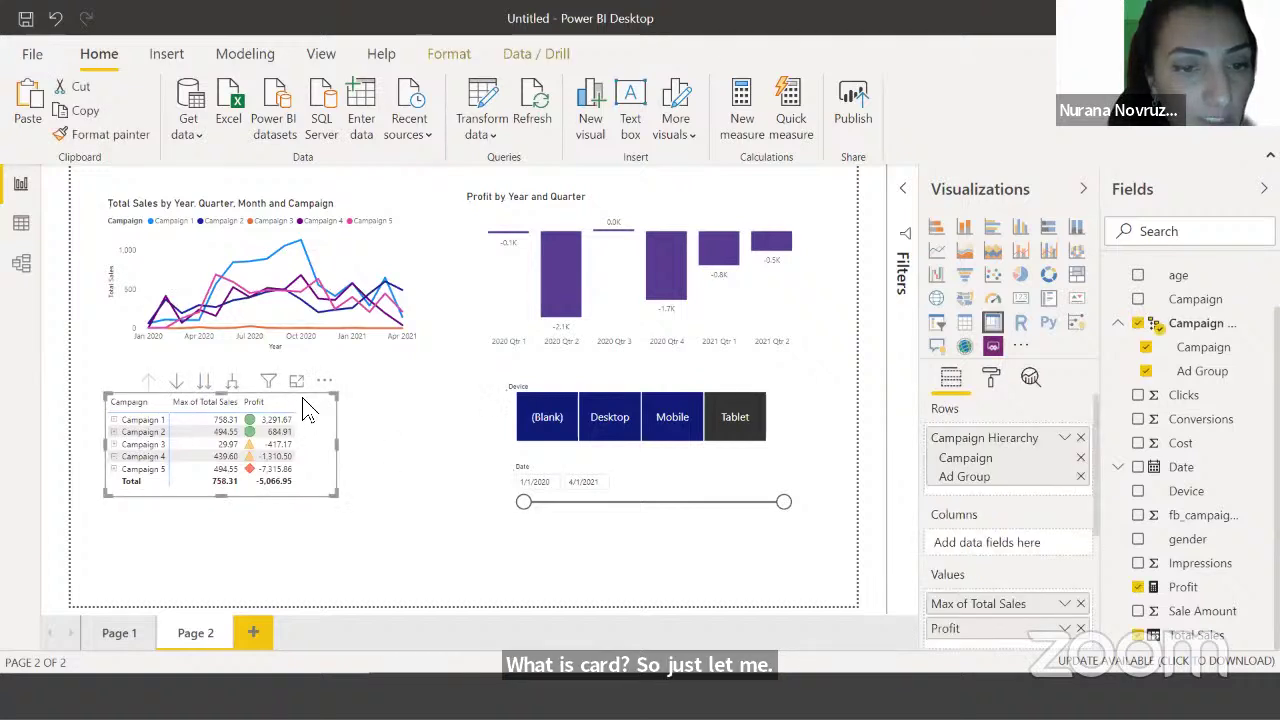
click(345, 420)
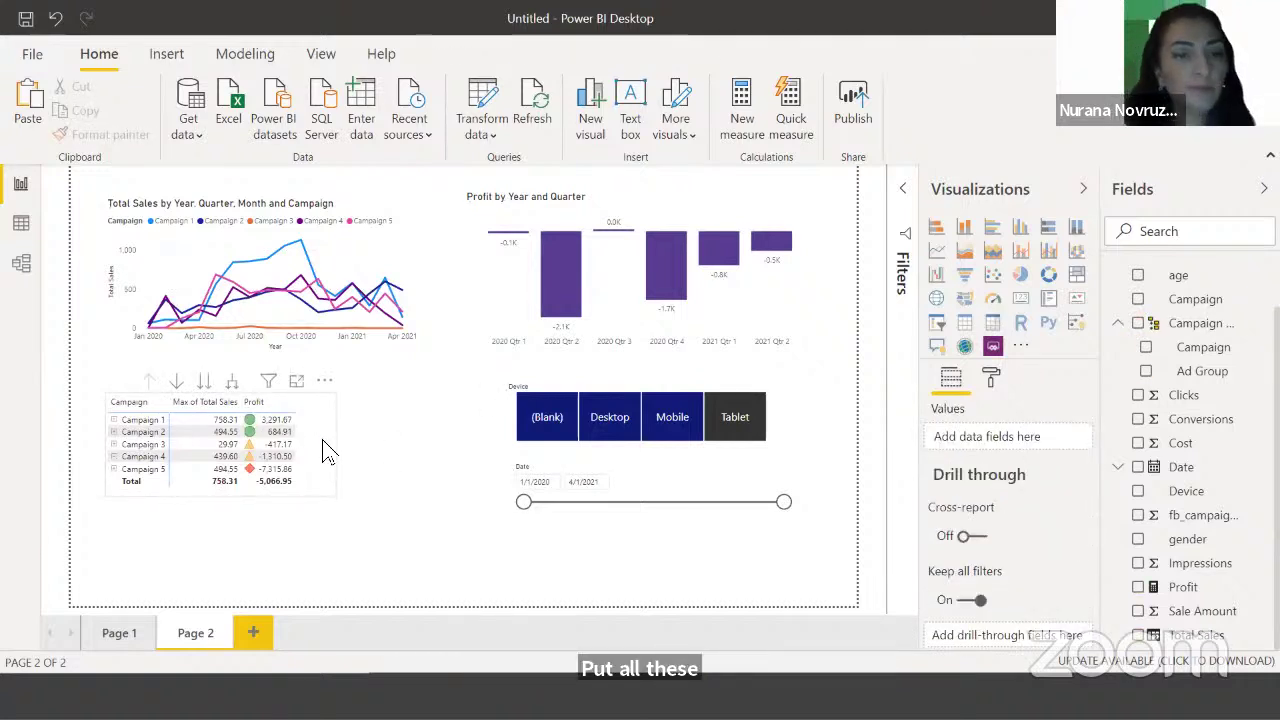
click(322, 439)
key(Right)
key(Right)
key(Right)
key(Right)
key(Right)
key(Right)
key(Right)
key(Right)
key(Right)
key(Right)
key(Right)
key(Right)
key(Right)
key(Right)
key(Right)
key(Right)
key(Right)
key(Right)
key(Right)
key(Right)
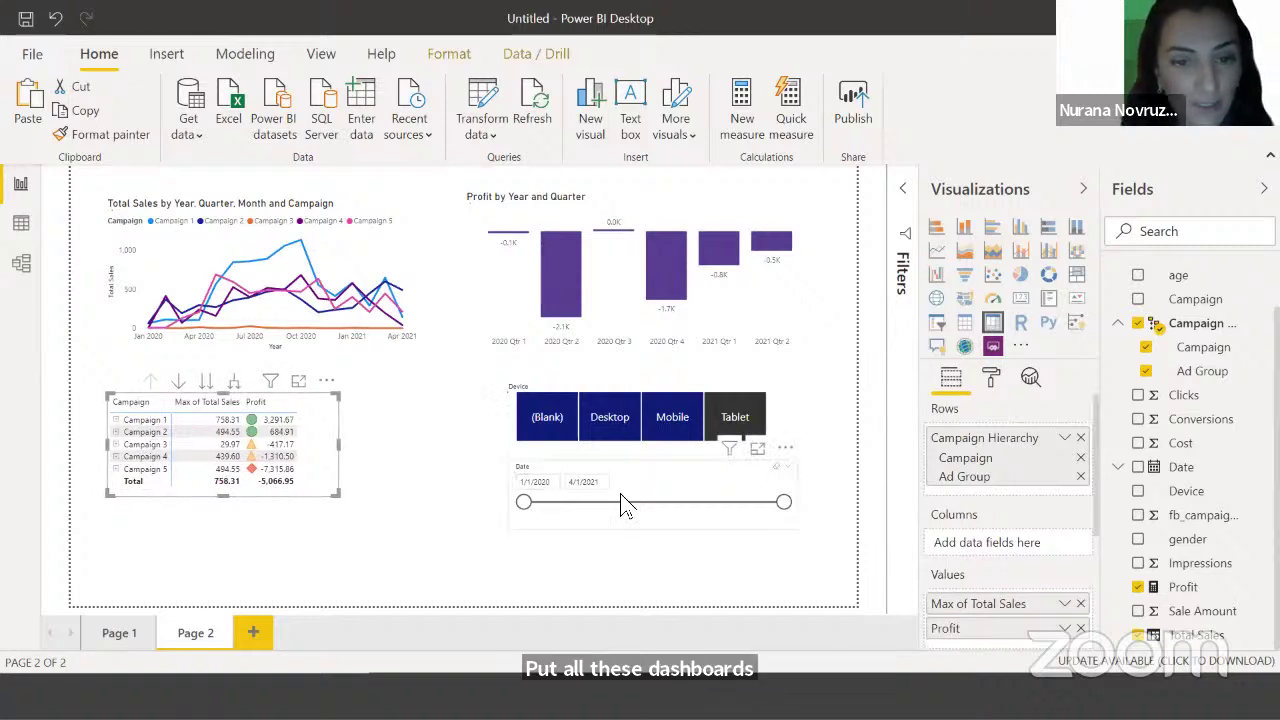
key(Right)
key(Right)
key(Right)
key(Right)
key(Right)
key(Right)
key(Right)
key(Right)
key(Right)
key(Right)
key(Right)
key(Right)
key(Right)
key(Right)
key(Right)
key(Right)
key(Right)
key(Right)
key(Right)
key(Right)
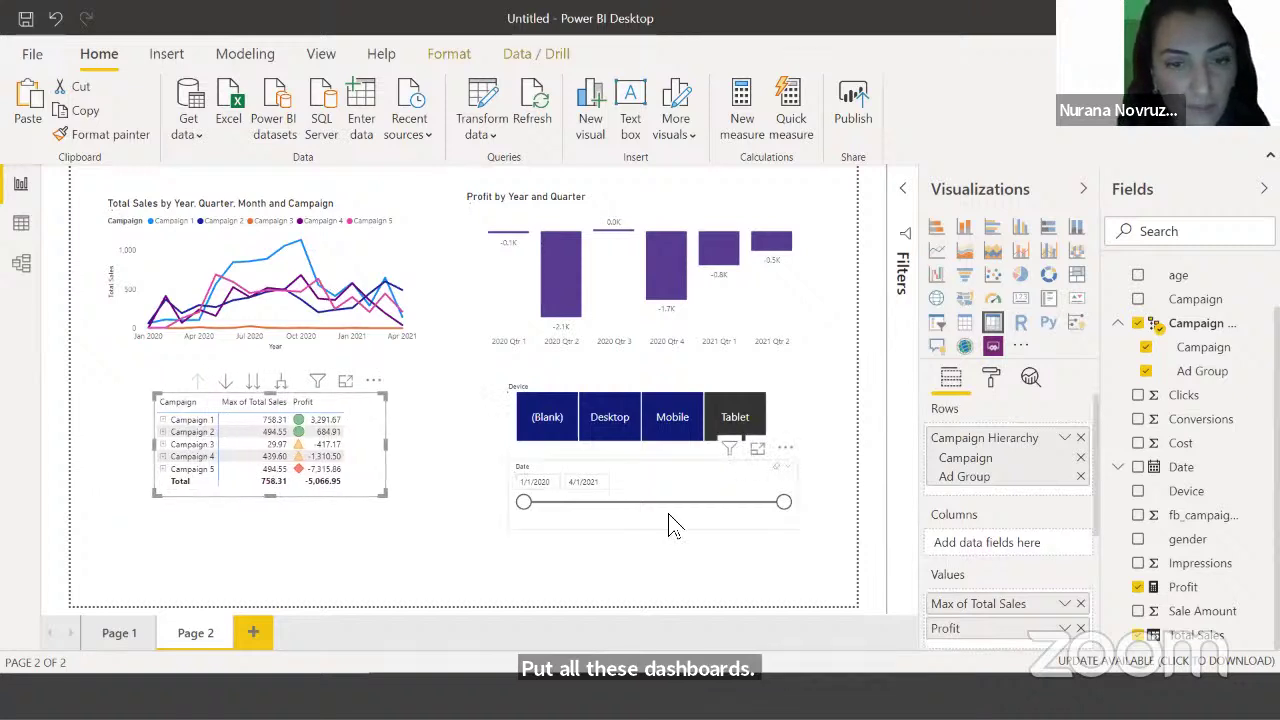
key(Right)
key(Right)
key(Right)
key(Right)
key(Right)
key(Right)
key(Right)
key(Right)
key(Right)
key(Right)
key(Right)
key(Right)
key(Right)
key(Right)
key(Right)
key(Right)
key(Right)
key(Right)
key(Right)
key(Right)
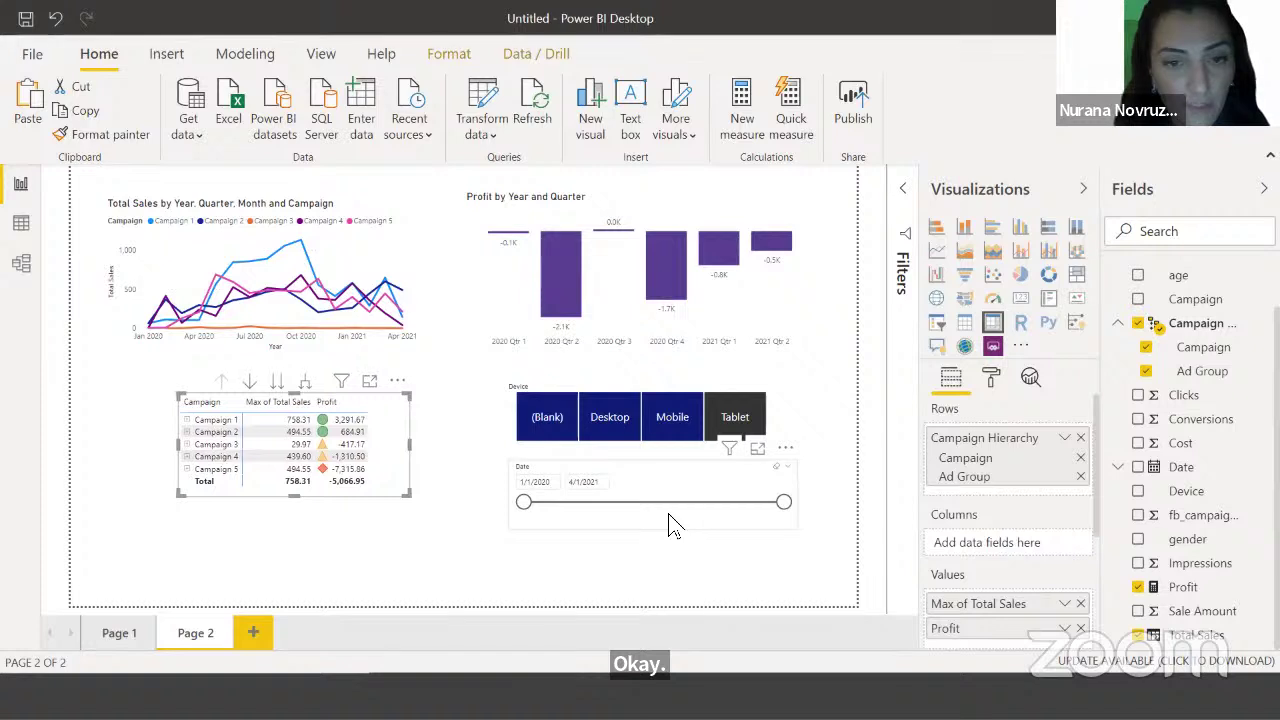
key(Right)
key(Right)
key(Right)
key(Right)
key(Right)
key(Right)
key(Right)
key(Right)
key(Right)
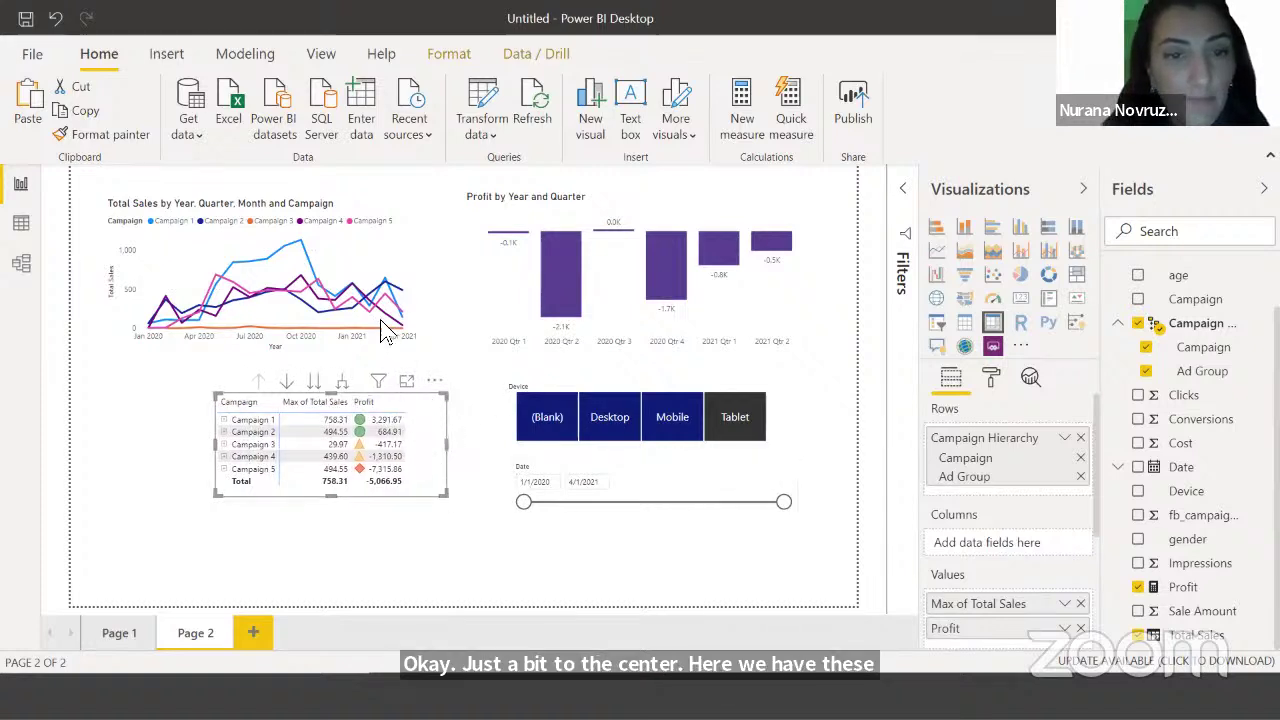
drag(418, 225, 460, 252)
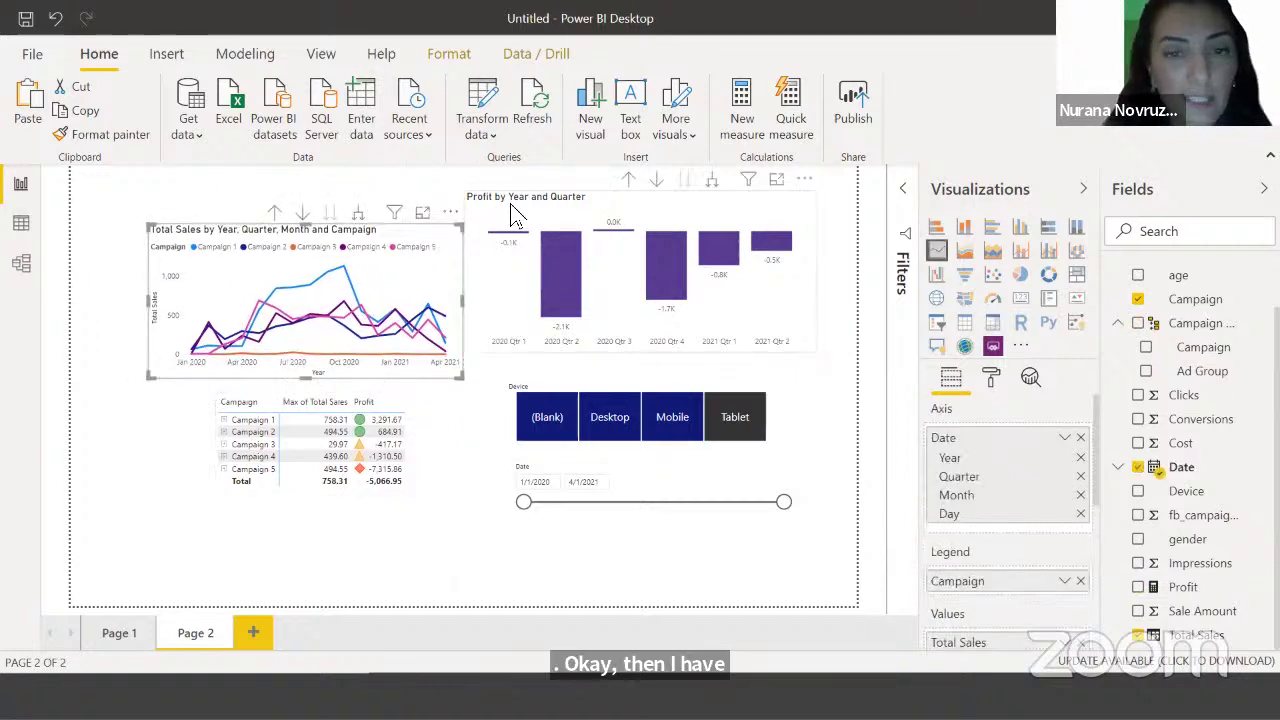
Move the profit chart down beside the sales chart, and shift all five visuals lower together to free space above them
click(610, 250)
drag(604, 197, 626, 216)
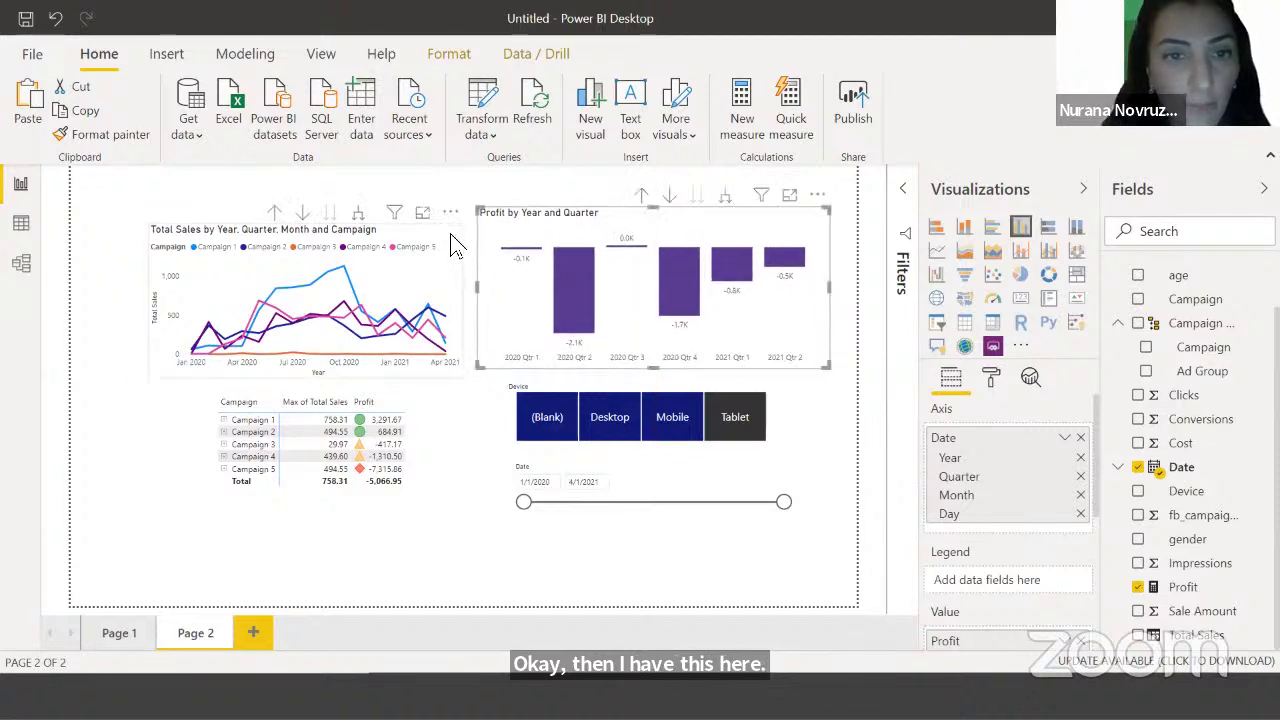
click(425, 448)
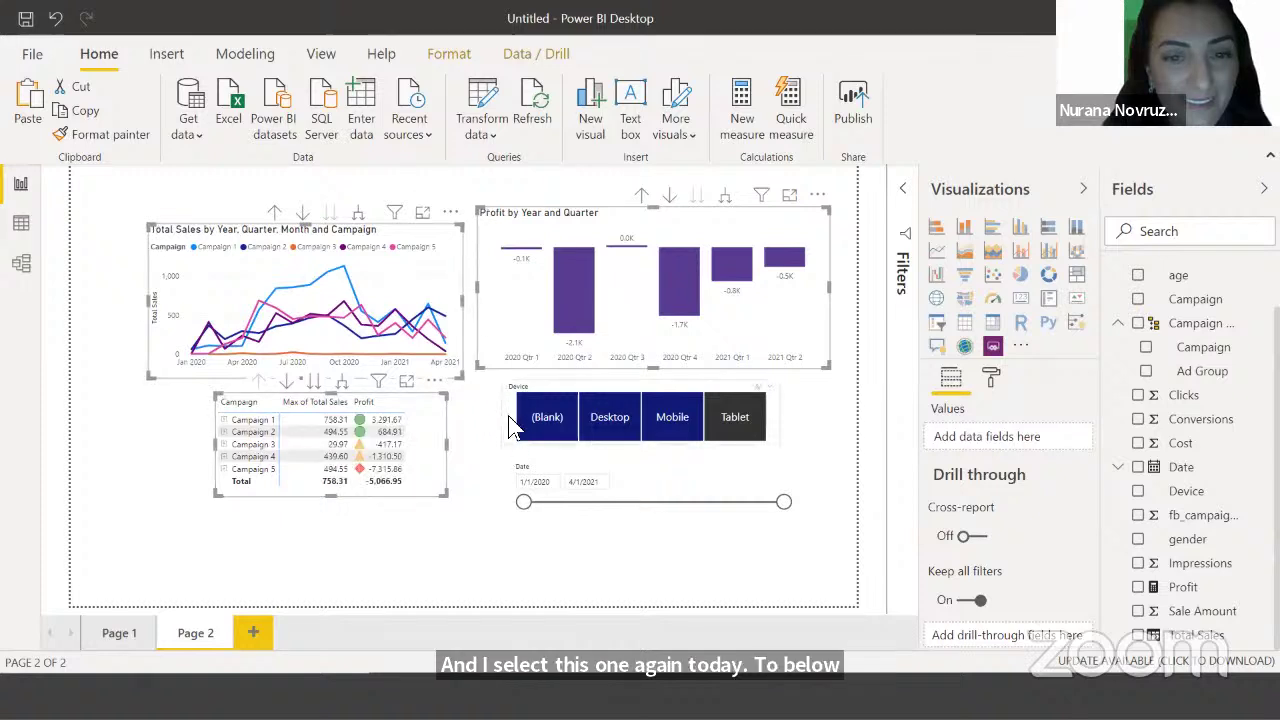
ctrl+click(556, 387)
ctrl+click(602, 467)
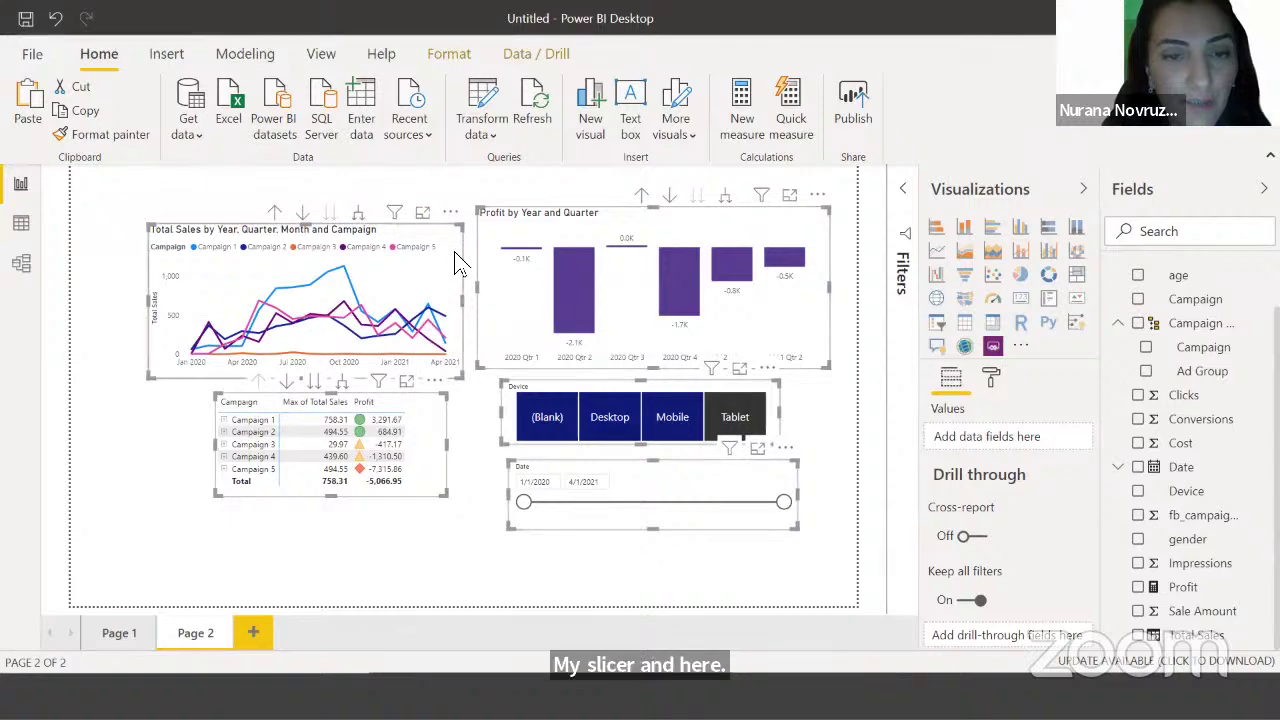
drag(454, 251, 444, 304)
click(444, 312)
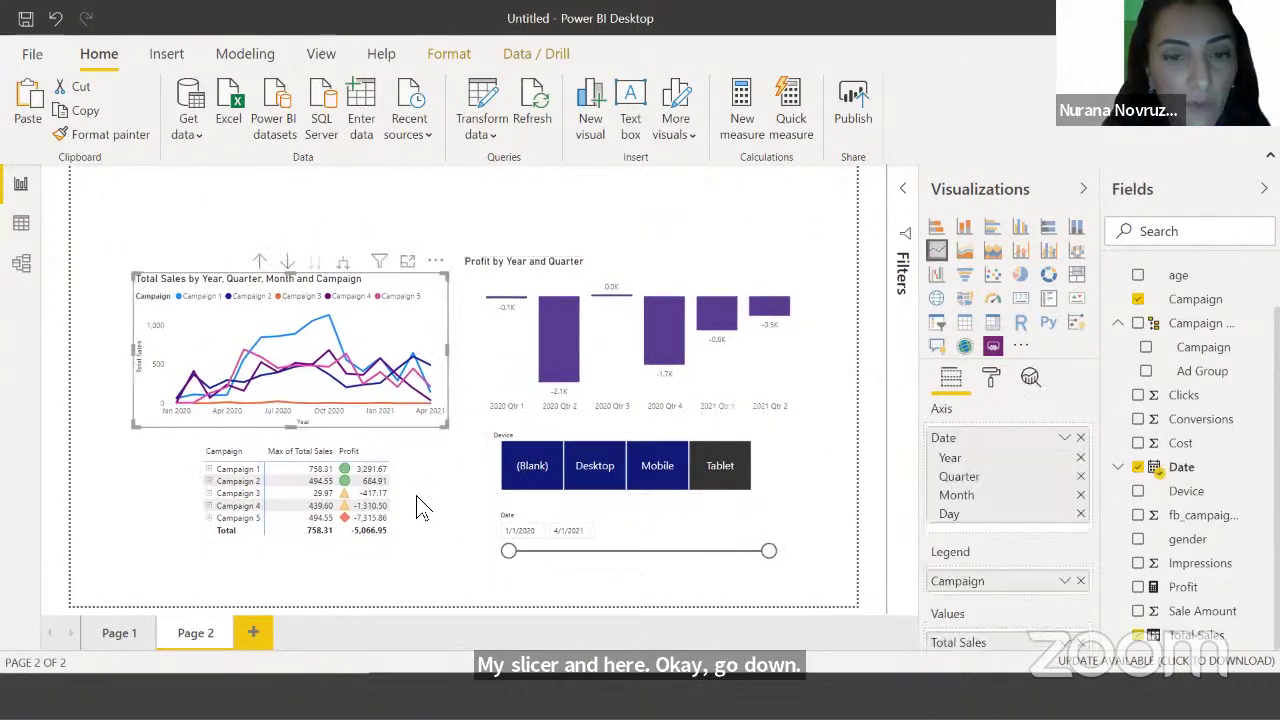
drag(598, 281, 594, 294)
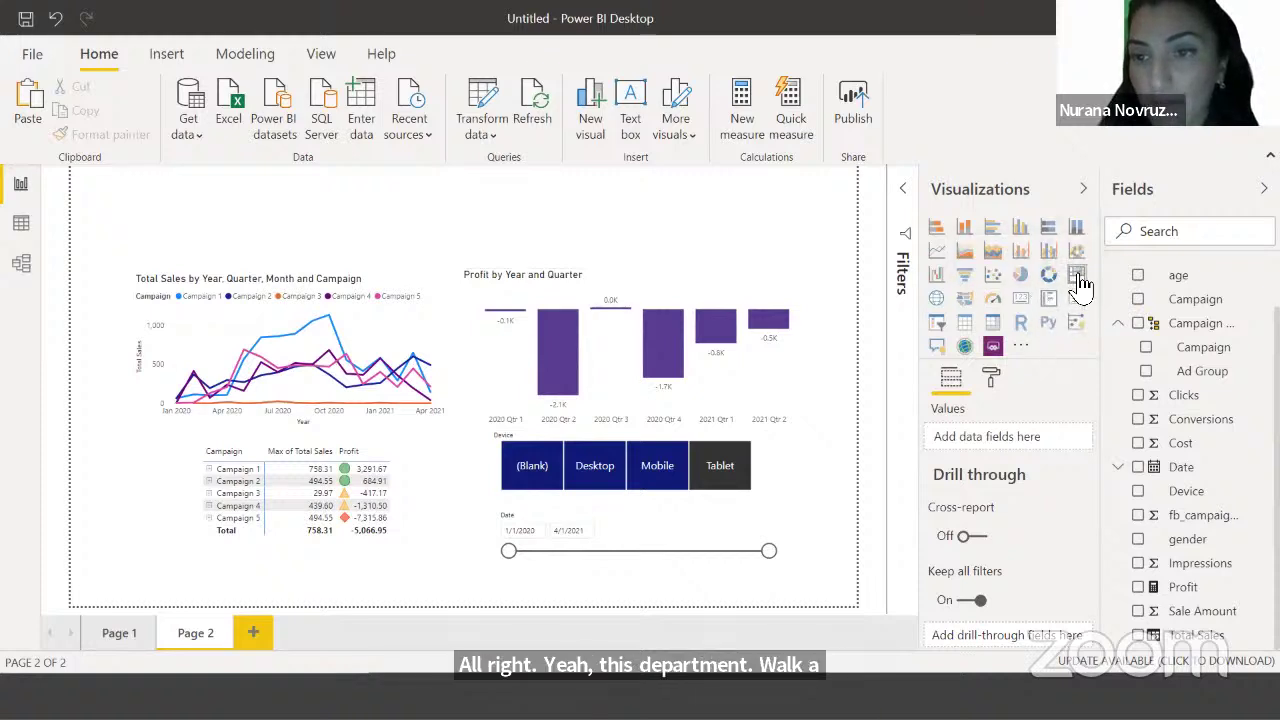
Add a card visual for Profit, shrink it and place it above the sales line chart
click(1023, 302)
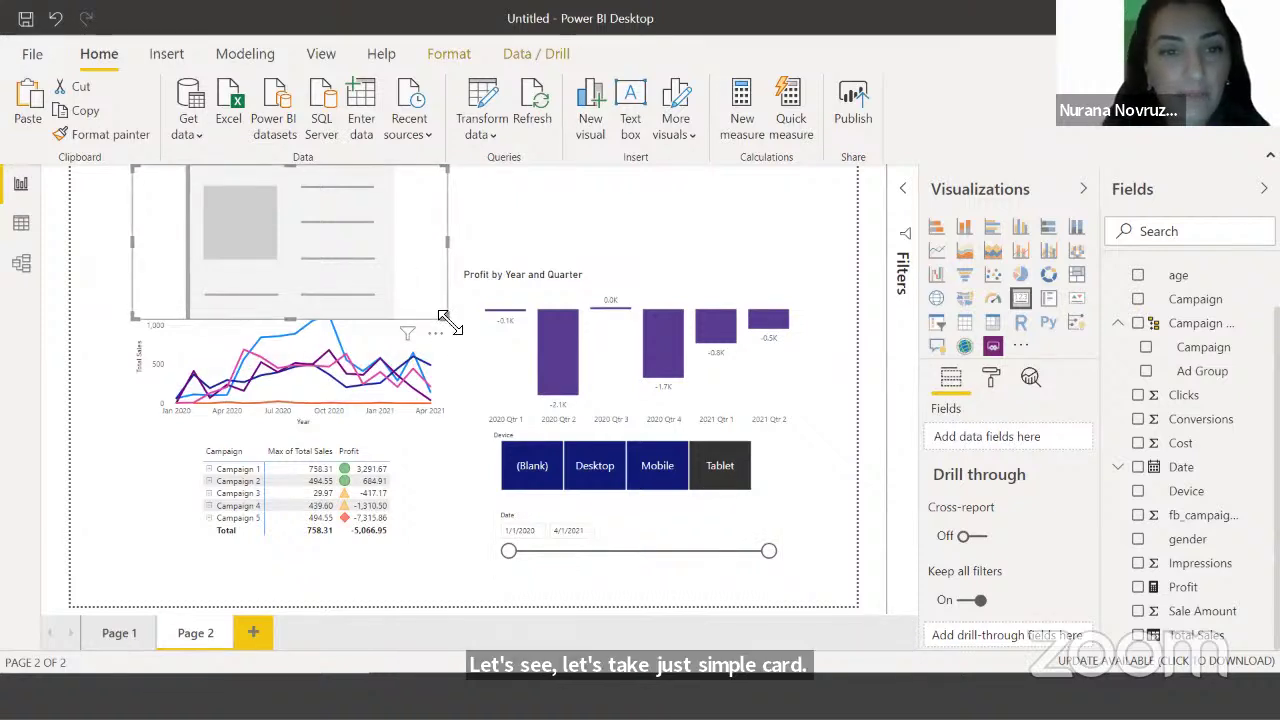
drag(448, 318, 305, 276)
drag(284, 179, 460, 169)
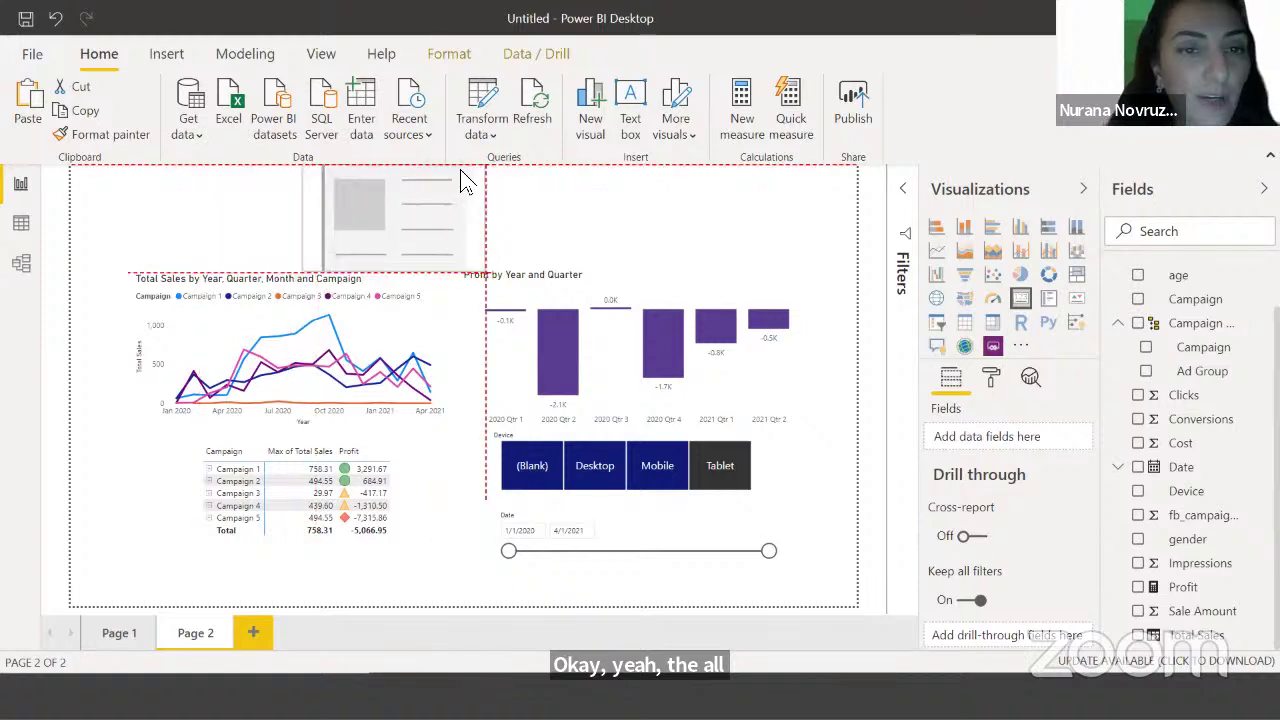
drag(470, 268, 412, 248)
drag(398, 171, 325, 178)
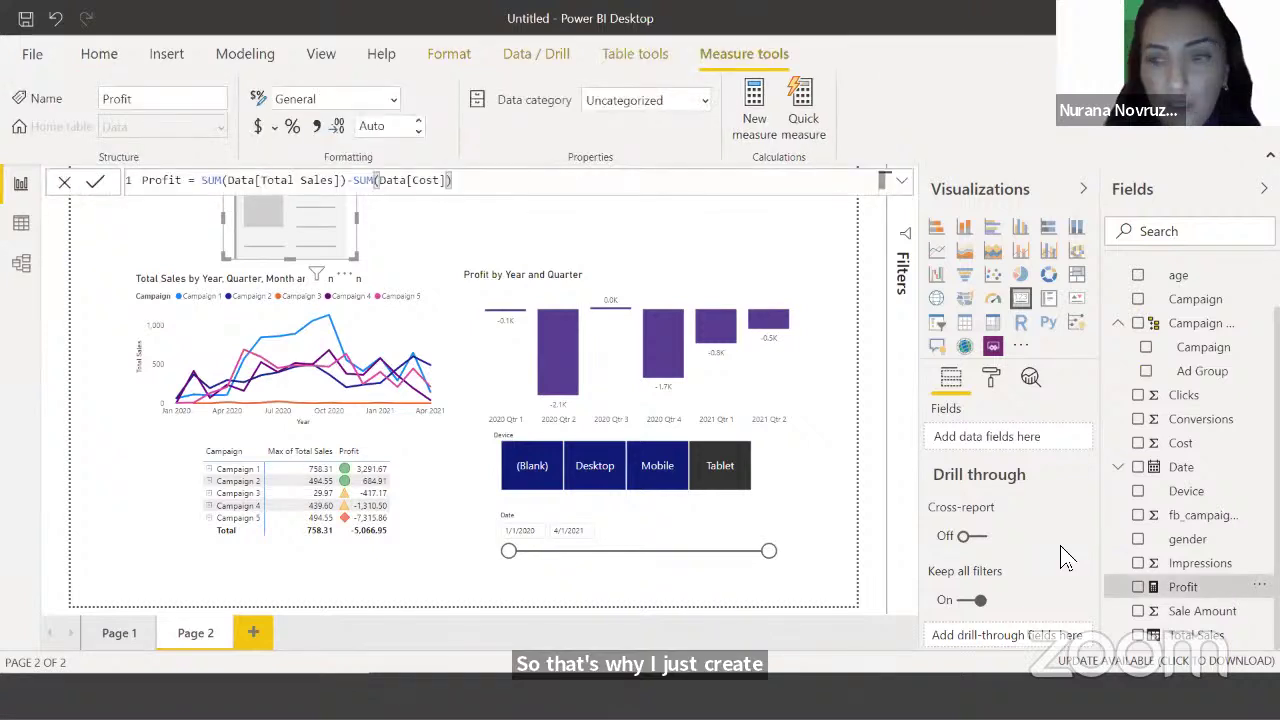
drag(1060, 545, 1005, 437)
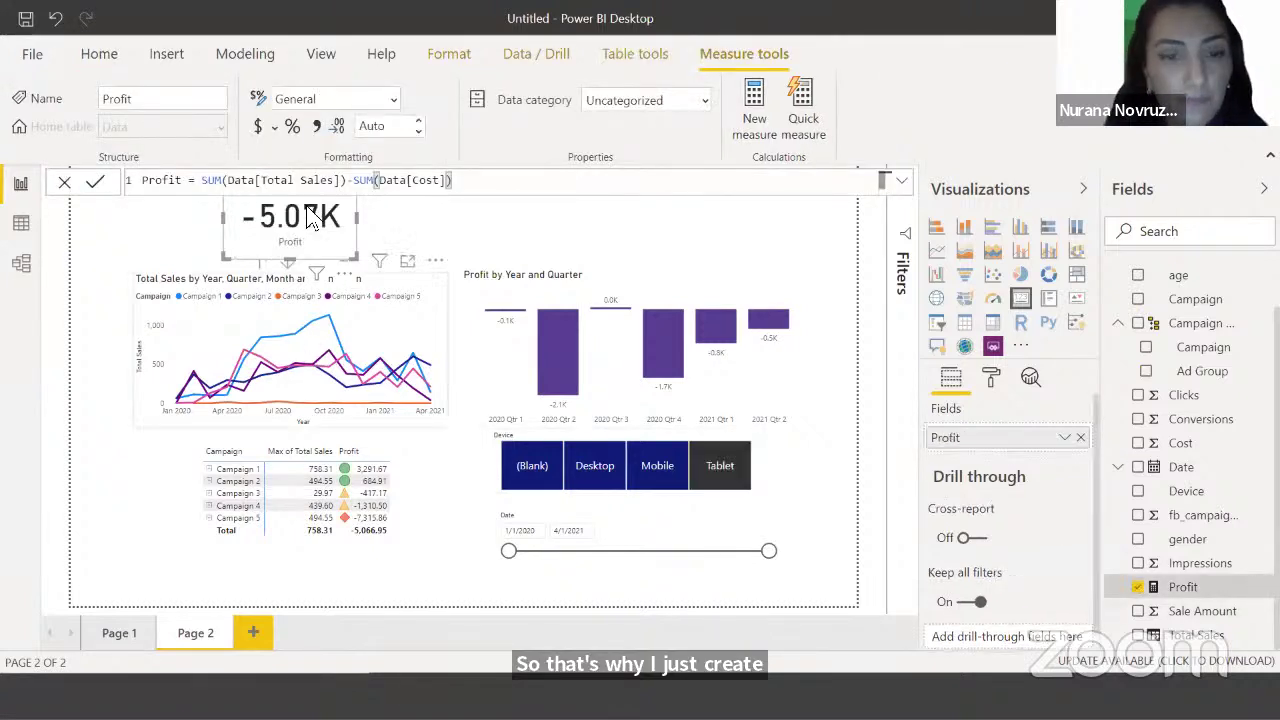
click(510, 413)
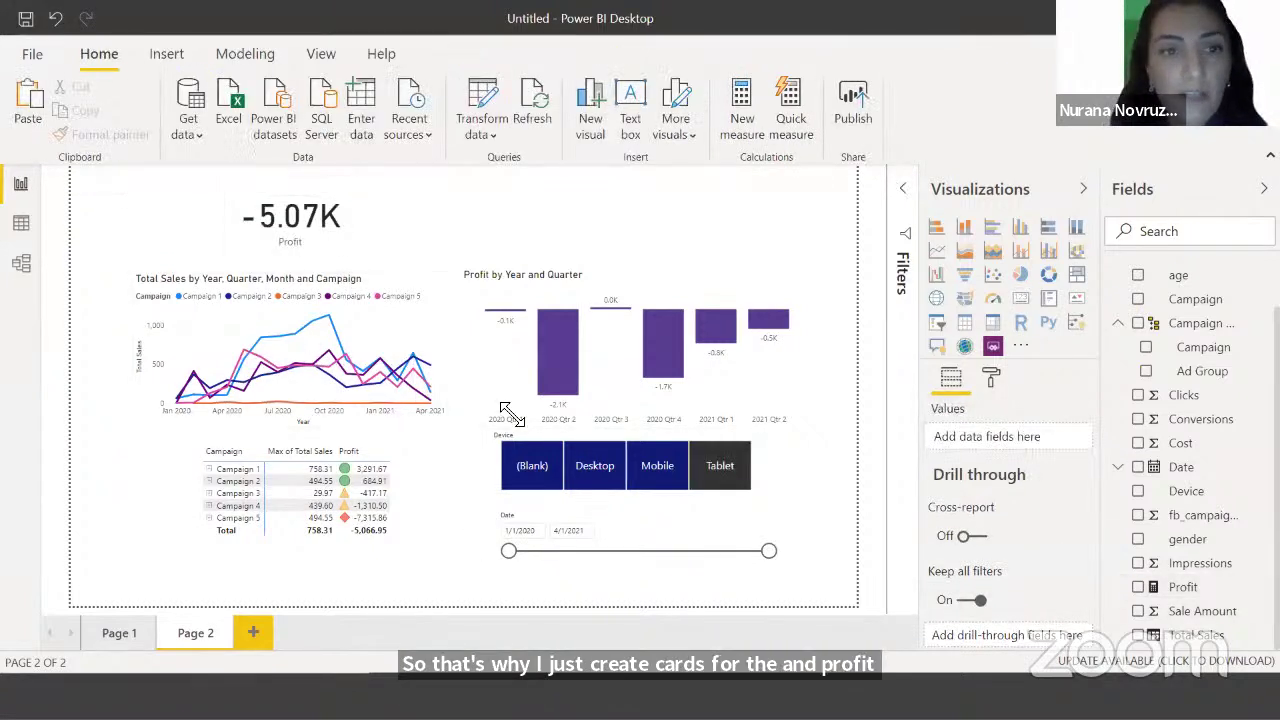
Duplicate the Profit card, place the copy beside the original and replace its field with Total Sales
click(345, 238)
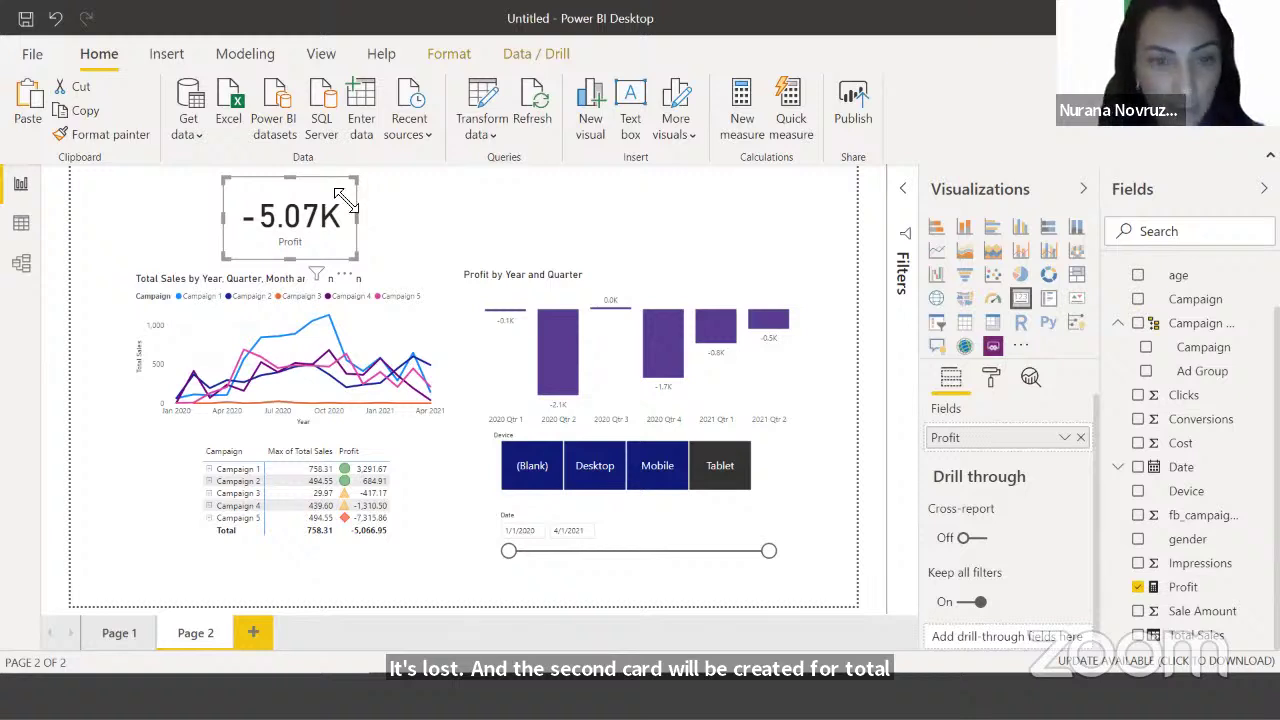
click(432, 258)
key(ctrl+v)
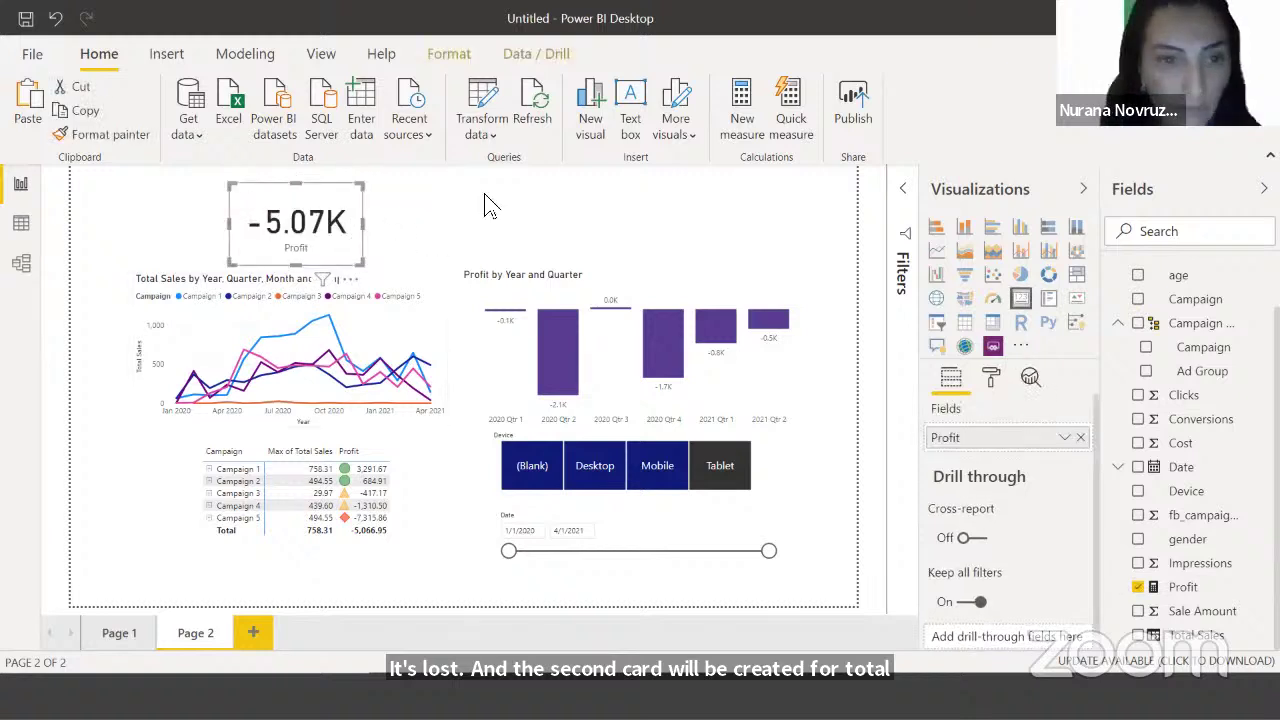
drag(321, 200, 501, 195)
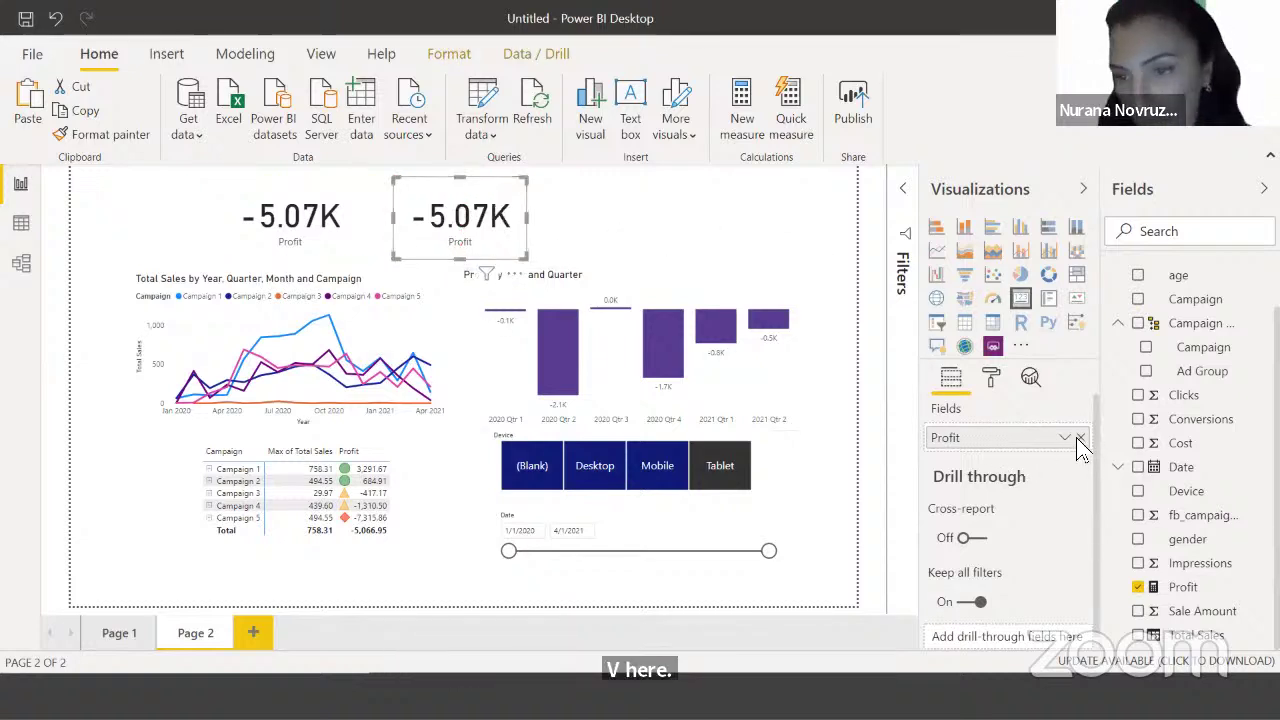
click(1081, 437)
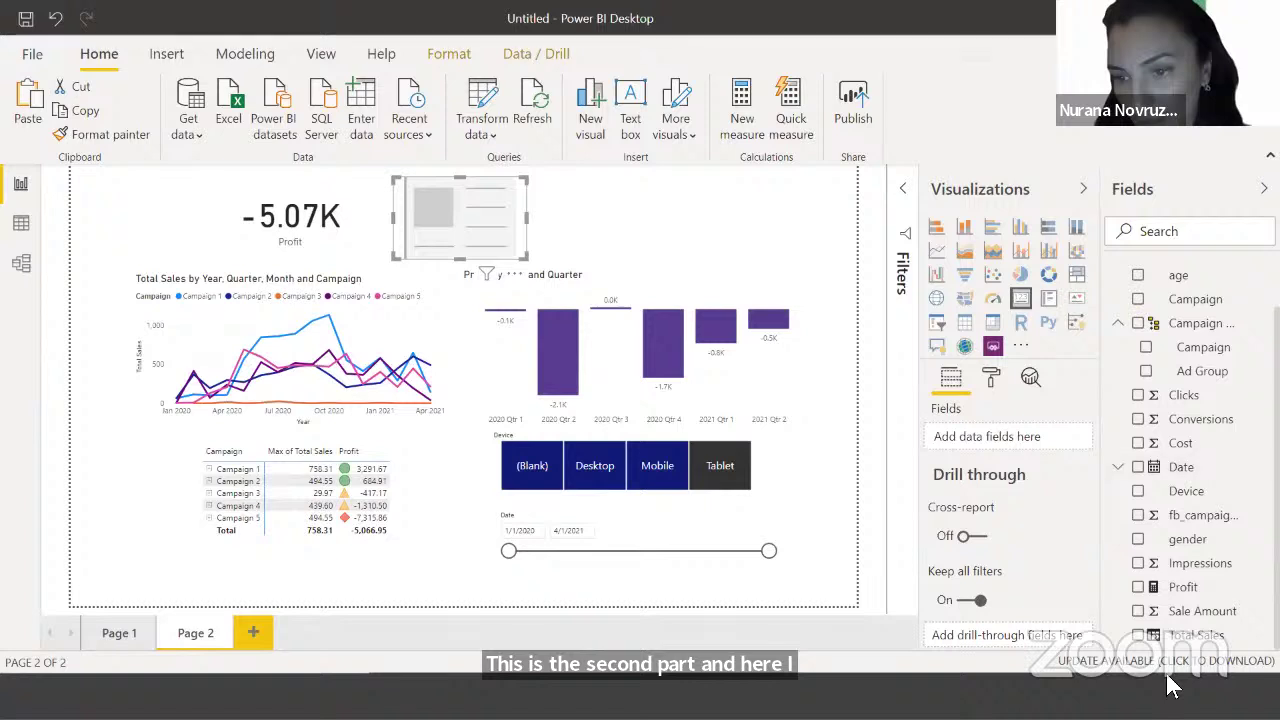
drag(1008, 433, 1008, 431)
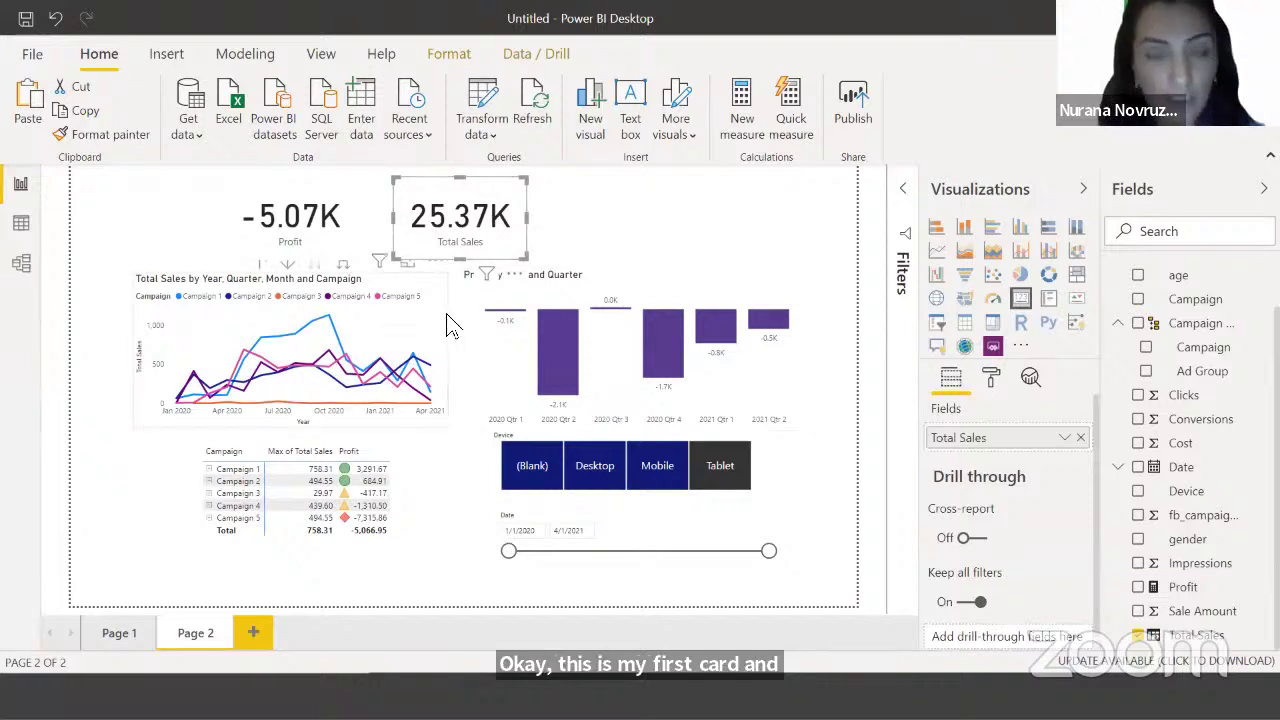
drag(516, 187, 553, 215)
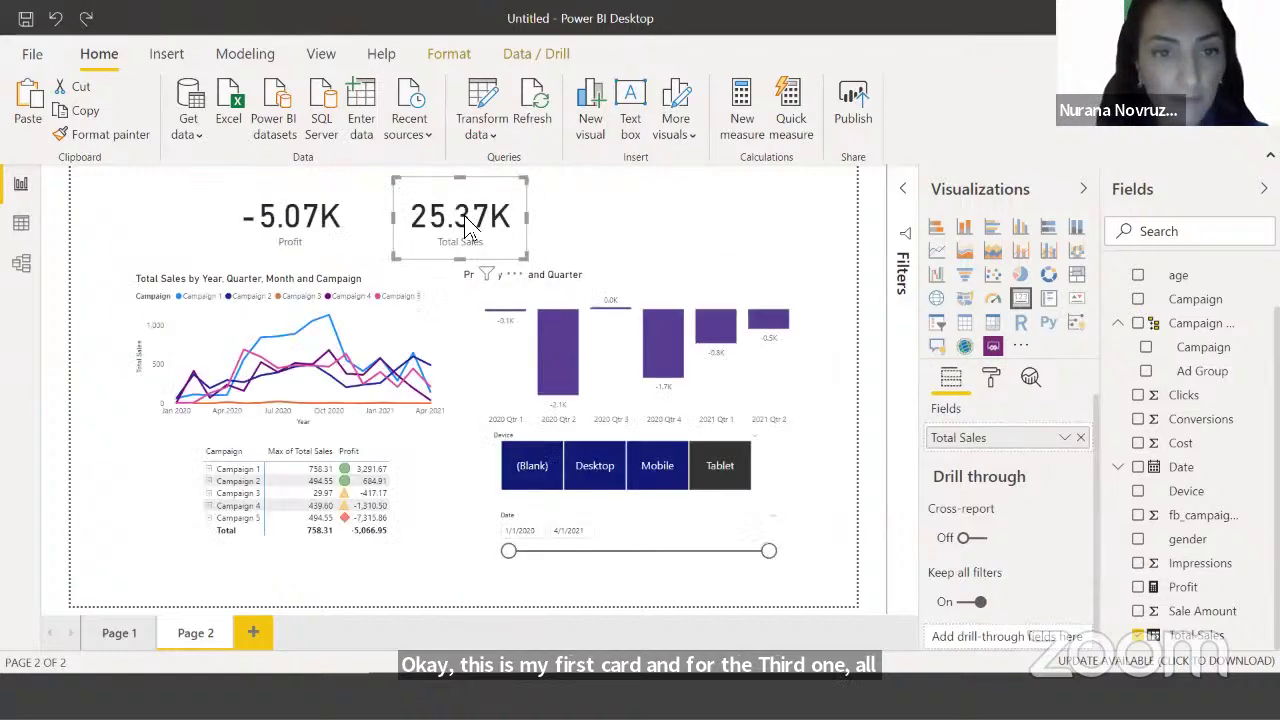
key(ctrl+z)
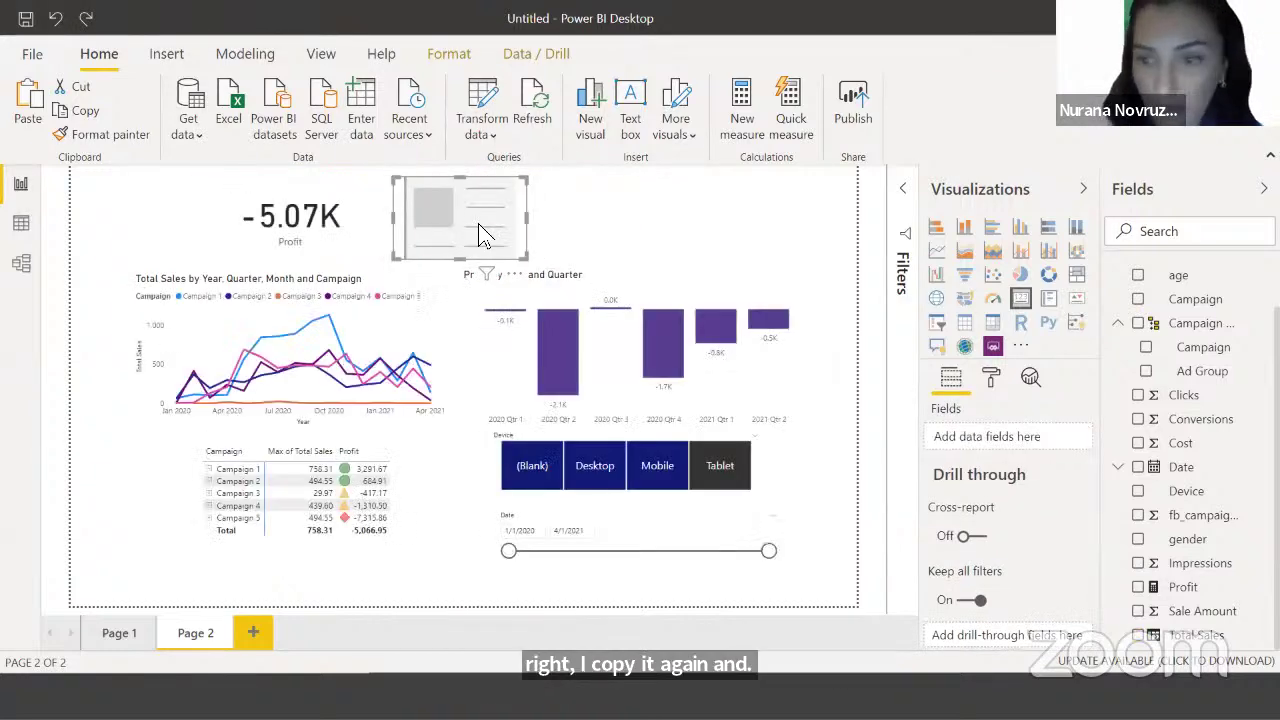
key(ctrl+y)
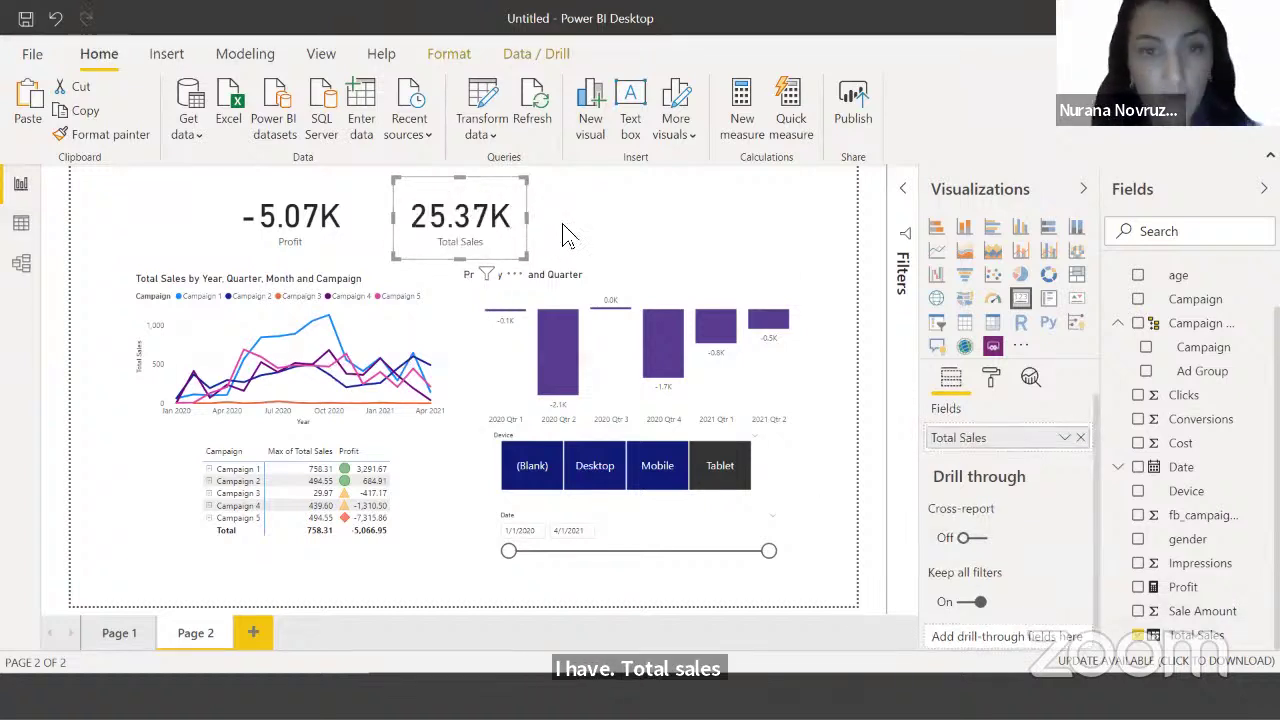
Duplicate the Total Sales card, place the copy third in the row and replace its field with Cost
drag(450, 185, 679, 191)
key(ctrl+v)
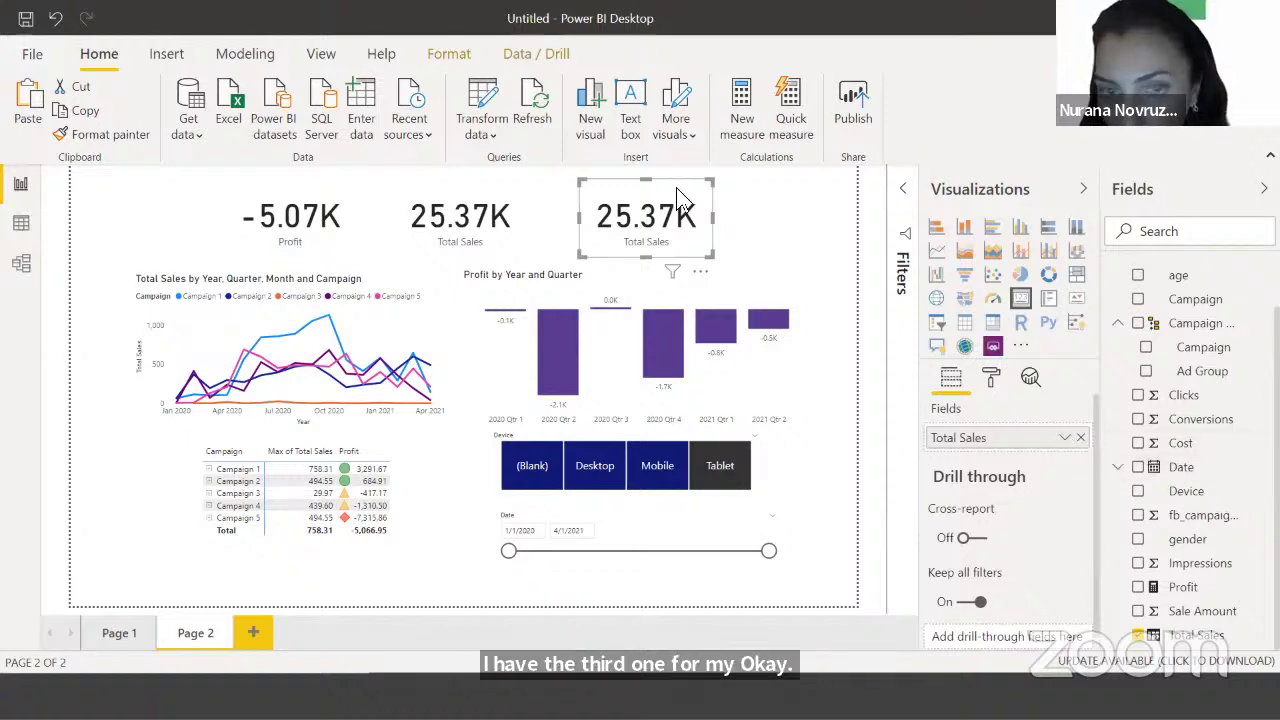
click(1138, 443)
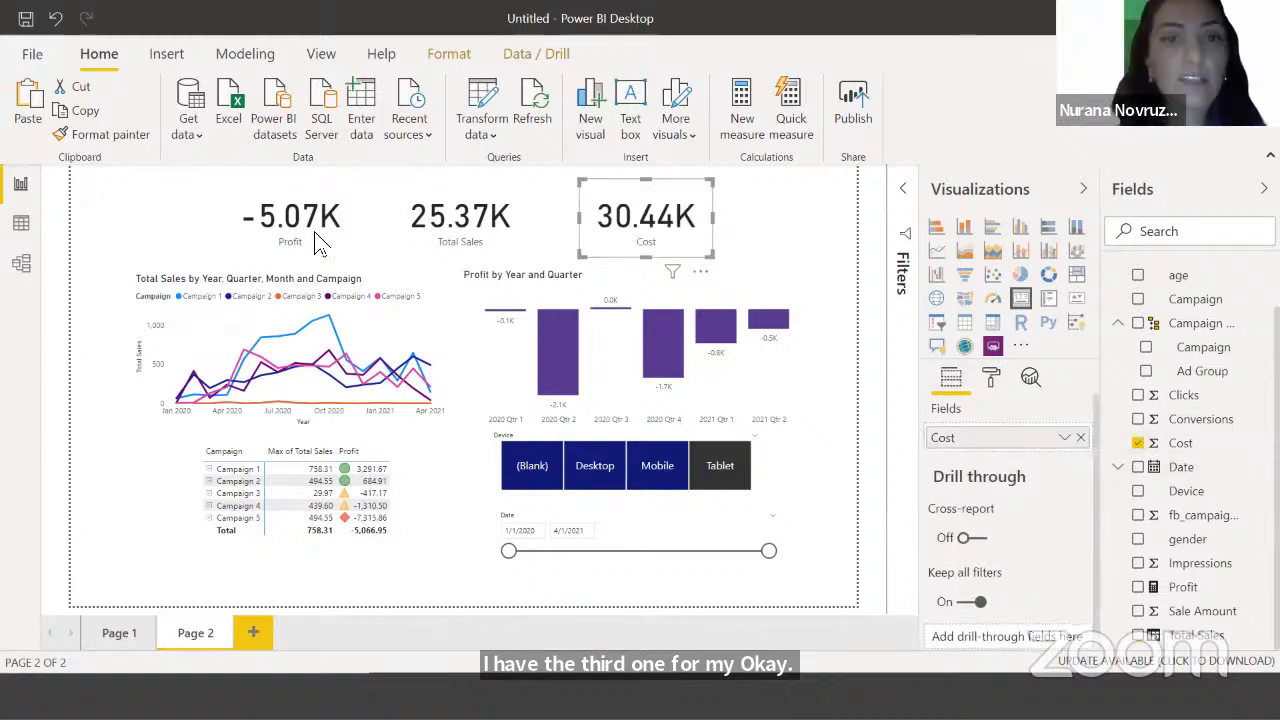
Select the Profit, Total Sales and Cost cards together and set their background color to light blue
click(414, 245)
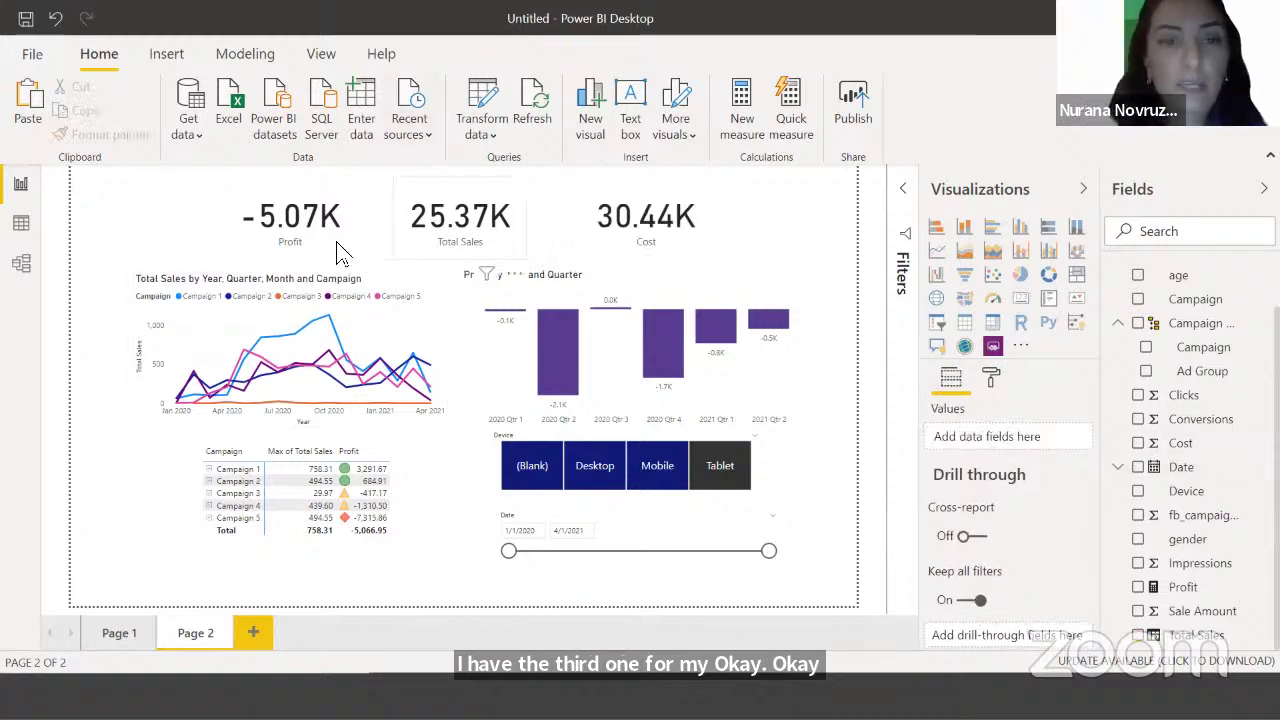
click(290, 215)
ctrl+click(500, 243)
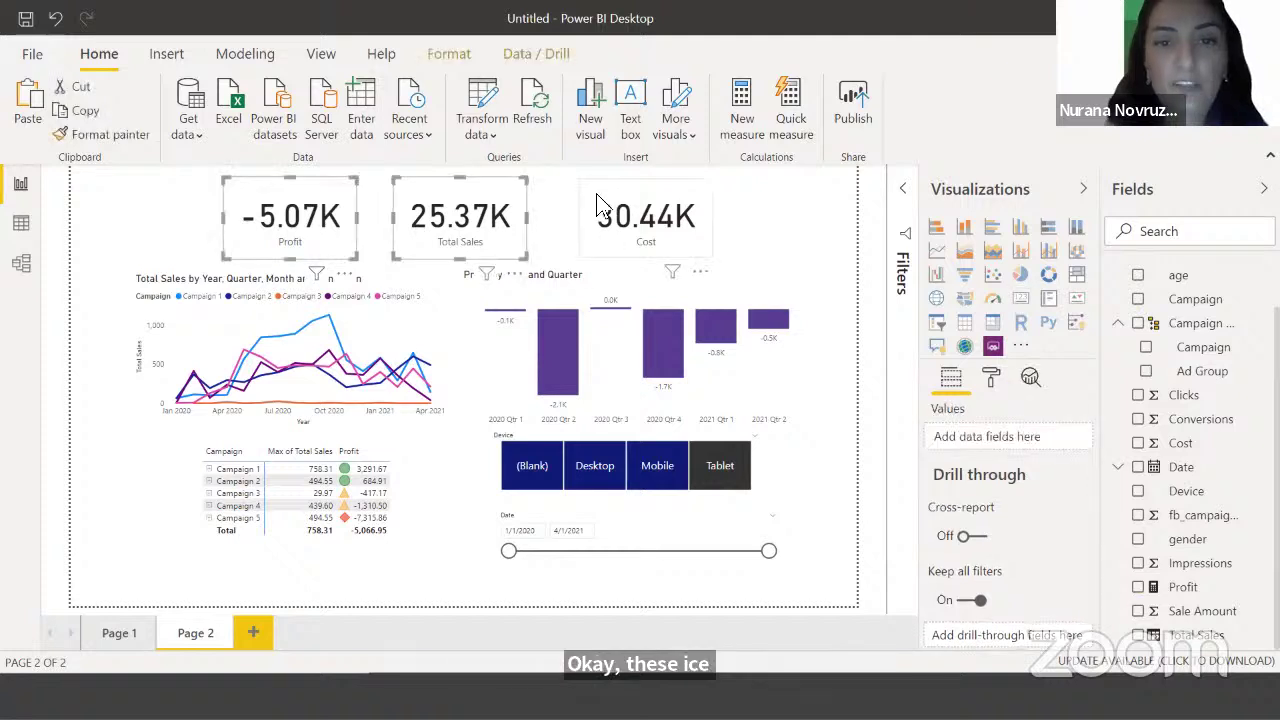
ctrl+click(676, 248)
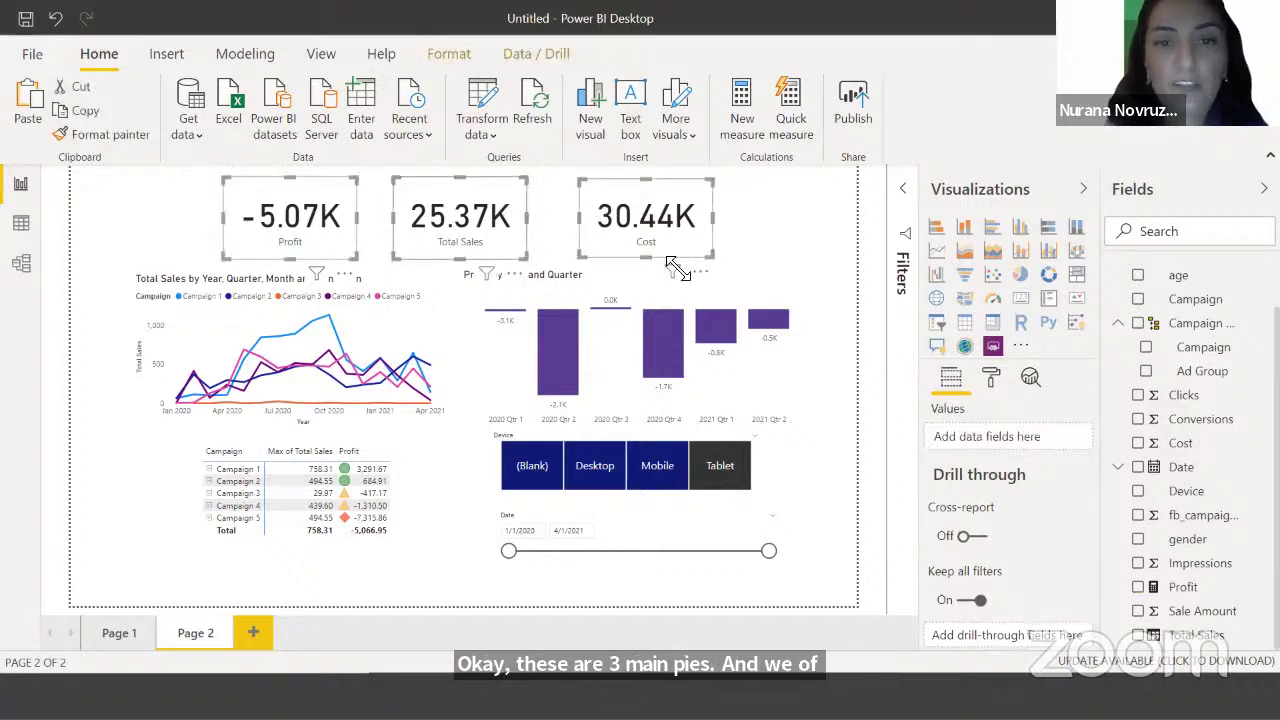
click(990, 377)
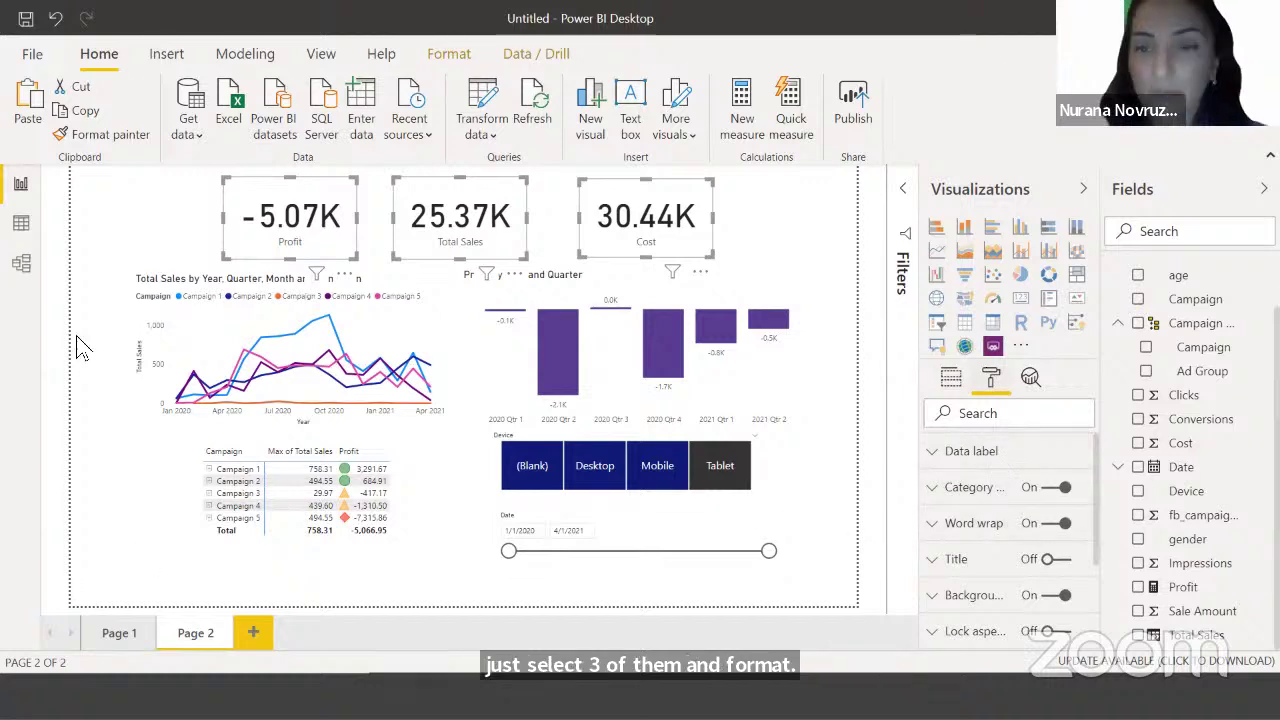
click(990, 595)
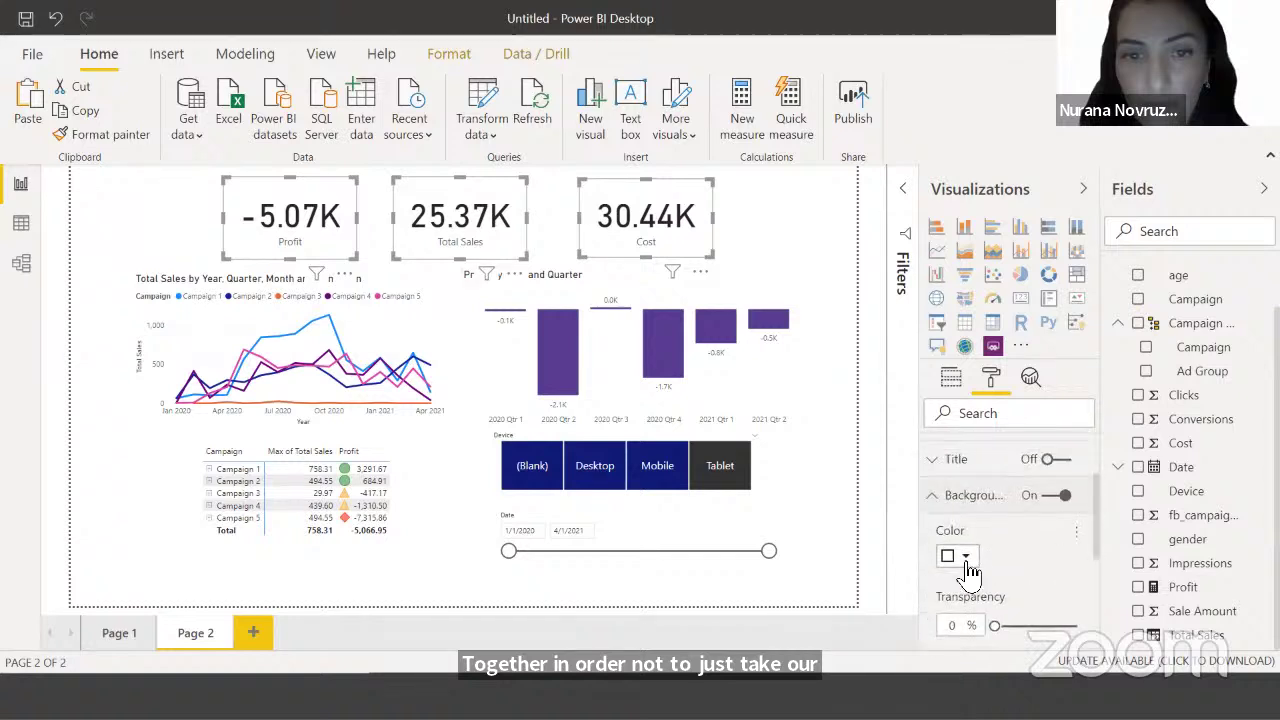
click(966, 557)
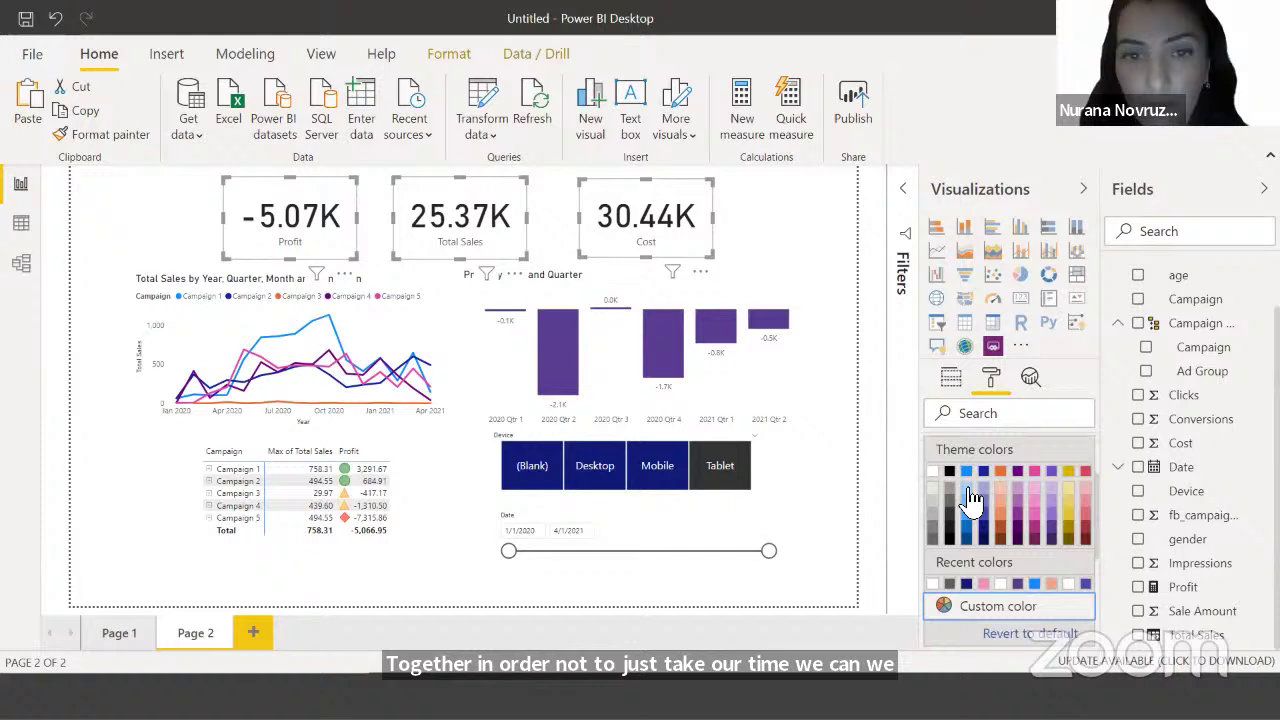
click(968, 498)
Set the background transparency of the three selected cards to 61%
scroll(1025, 543, down, 1)
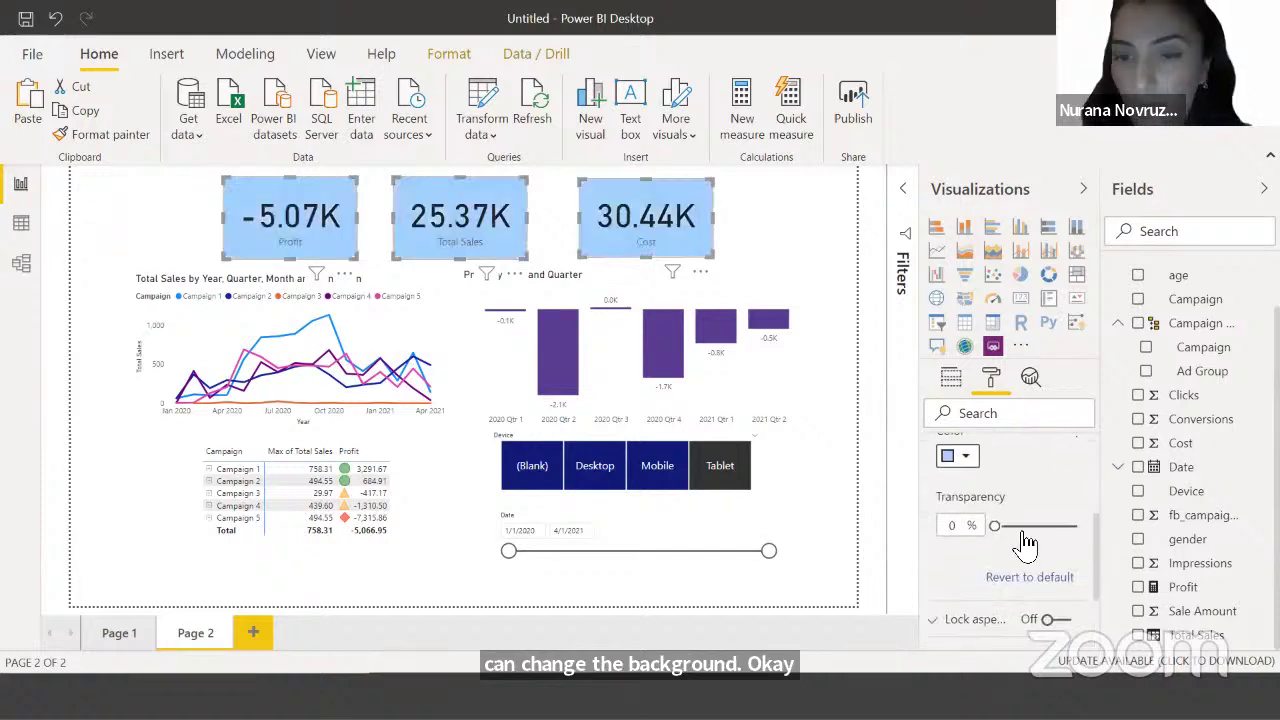
scroll(1022, 543, down, 1)
scroll(1003, 527, up, 1)
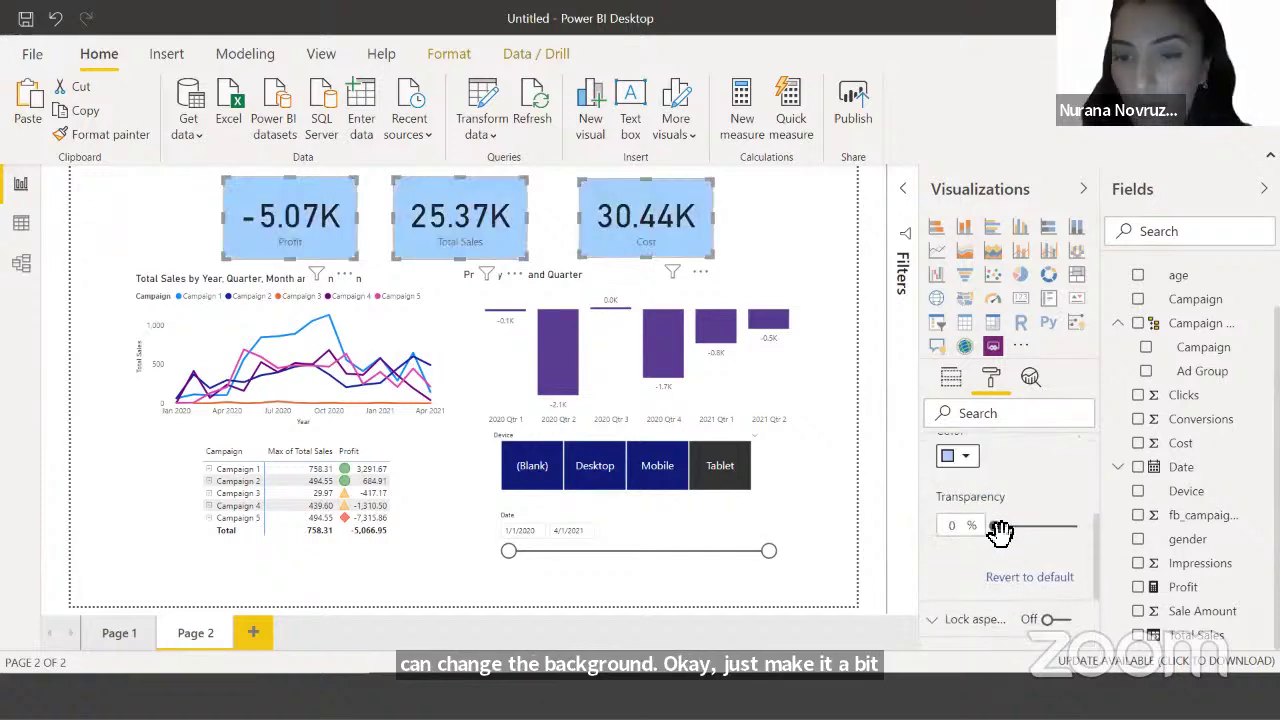
drag(996, 526, 1044, 526)
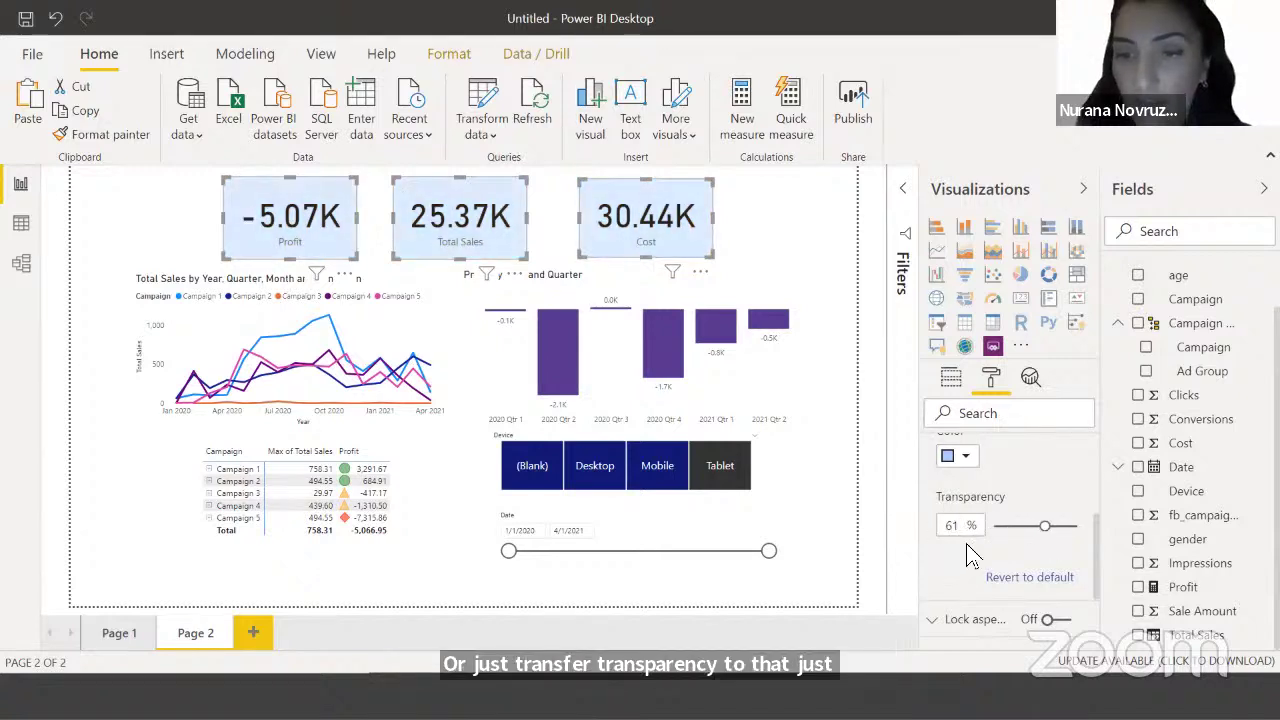
Turn on the border for the three cards and set its color to dark gray
scroll(966, 543, down, 1)
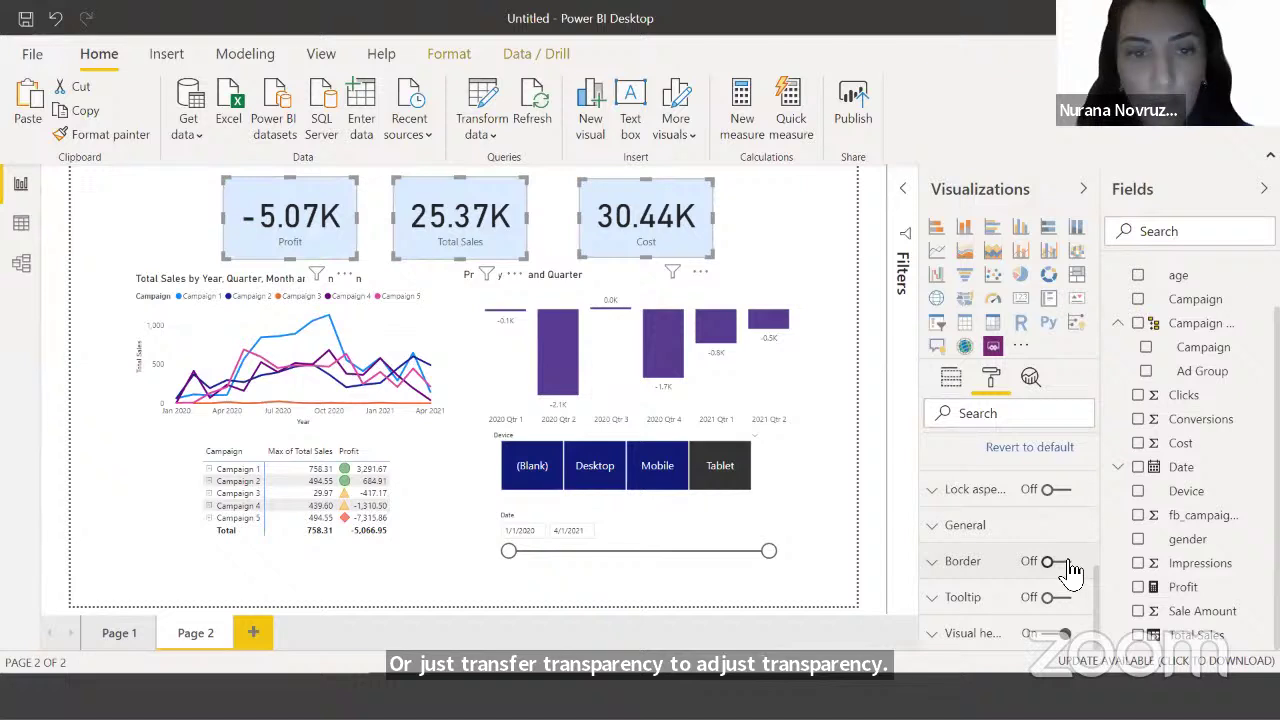
click(1066, 563)
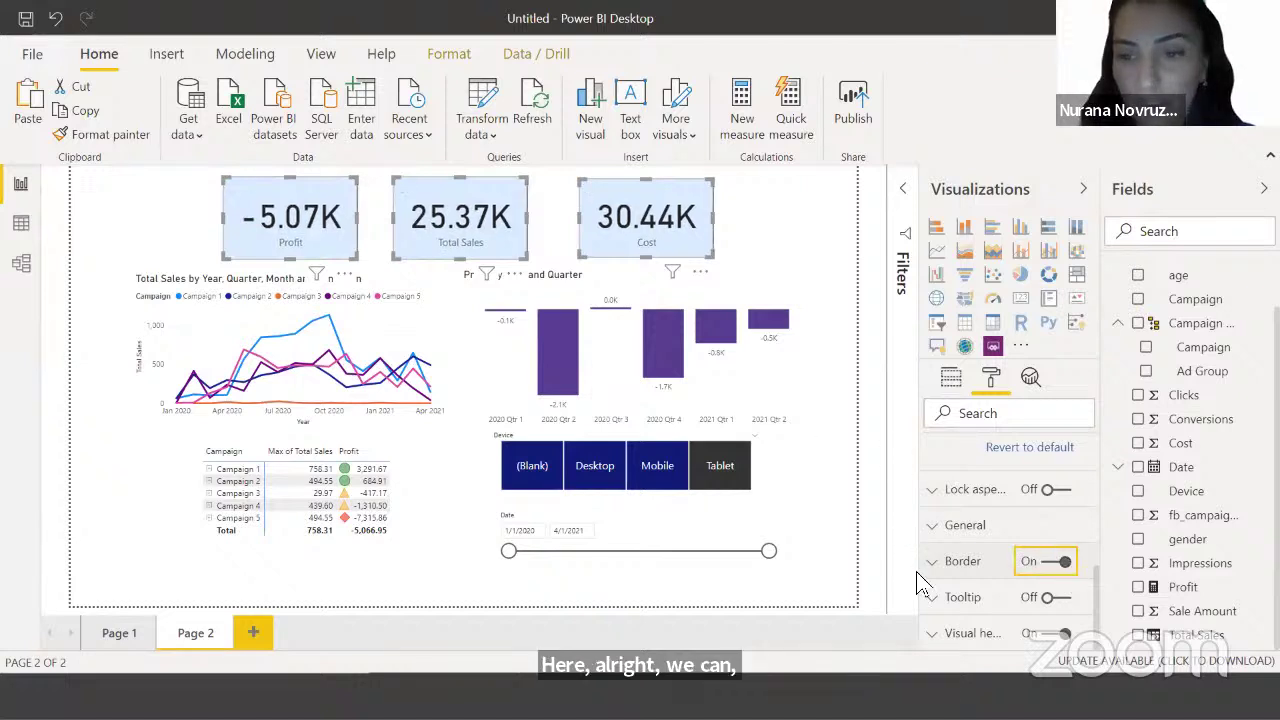
click(965, 561)
scroll(994, 478, down, 1)
click(955, 522)
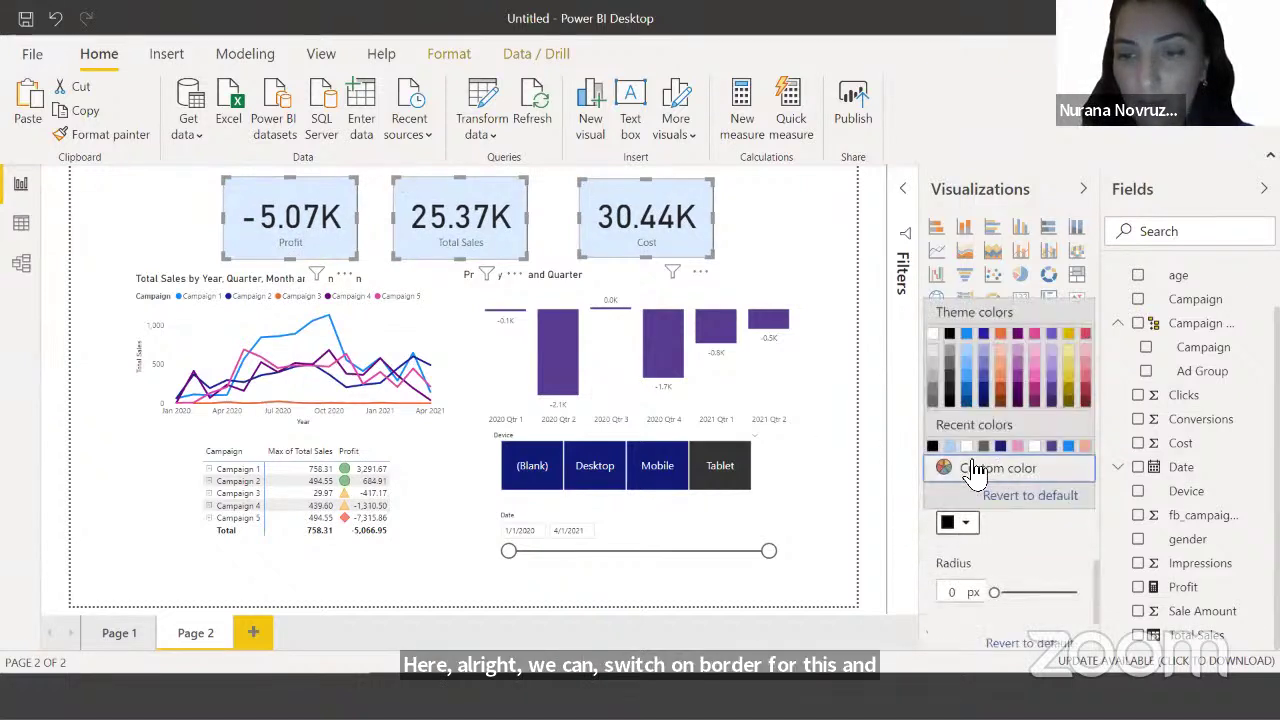
click(618, 145)
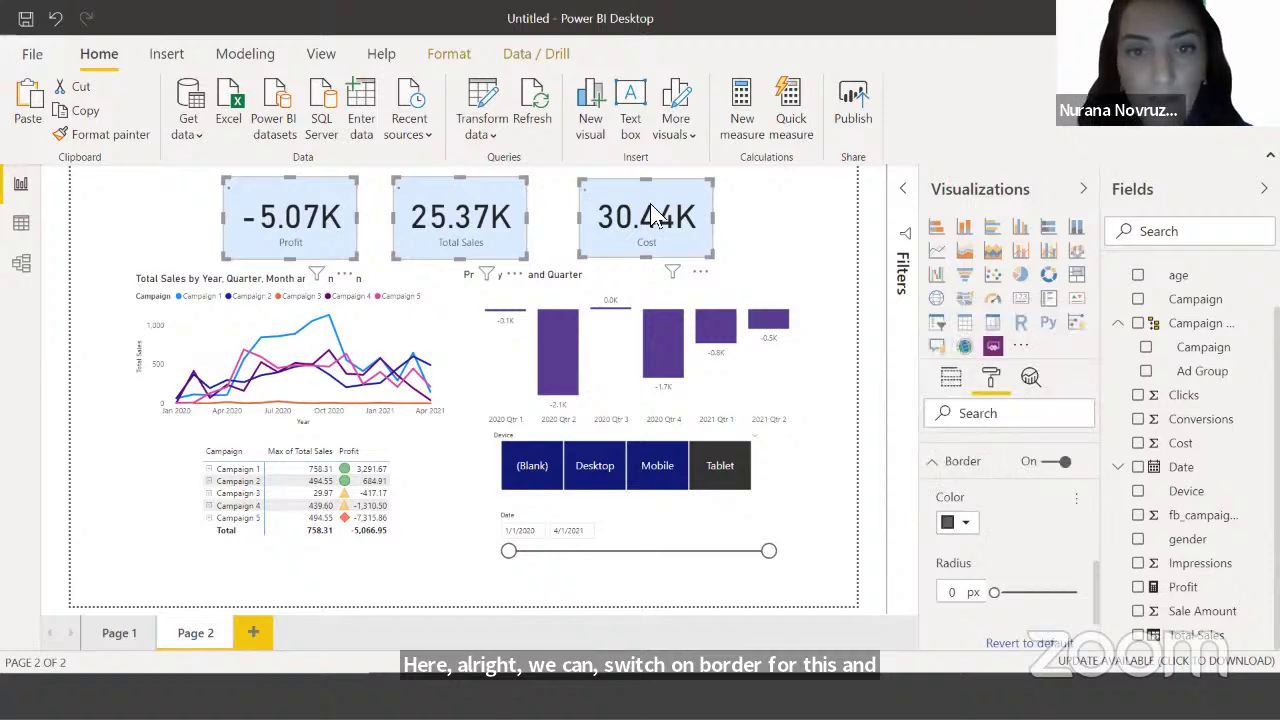
scroll(1003, 570, down, 1)
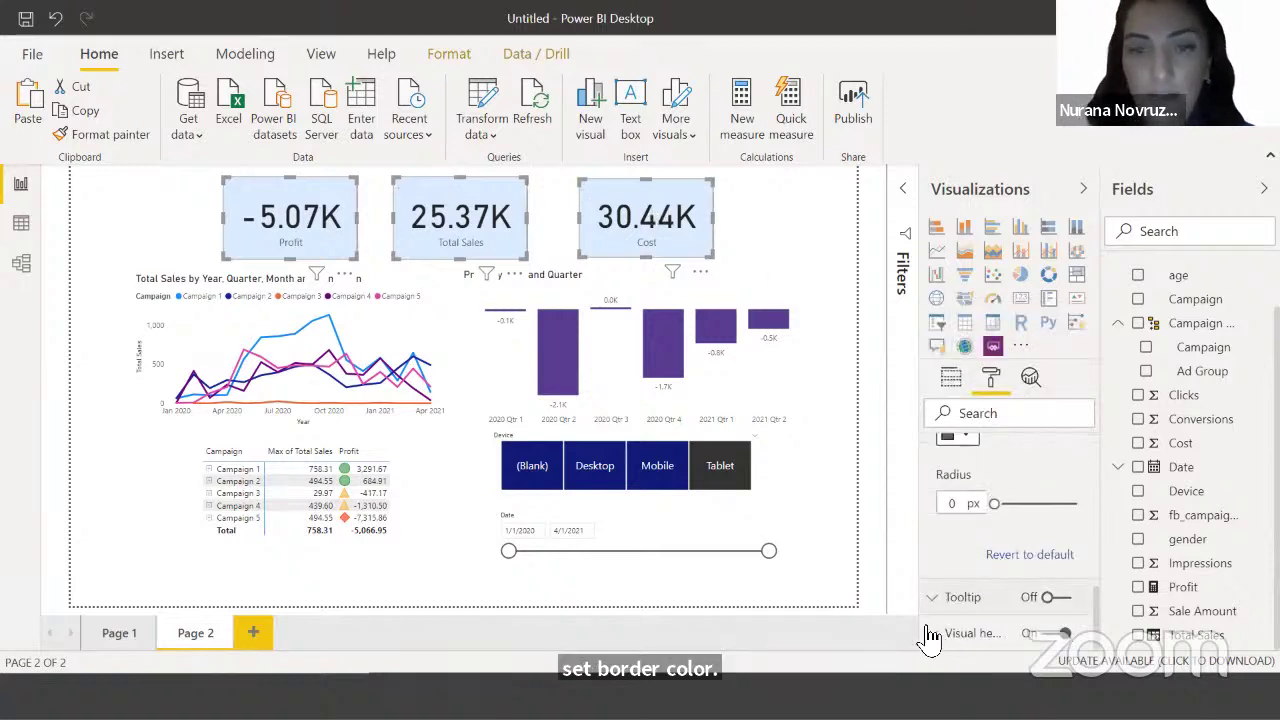
Open the profit by year and quarter chart in focus mode
click(803, 242)
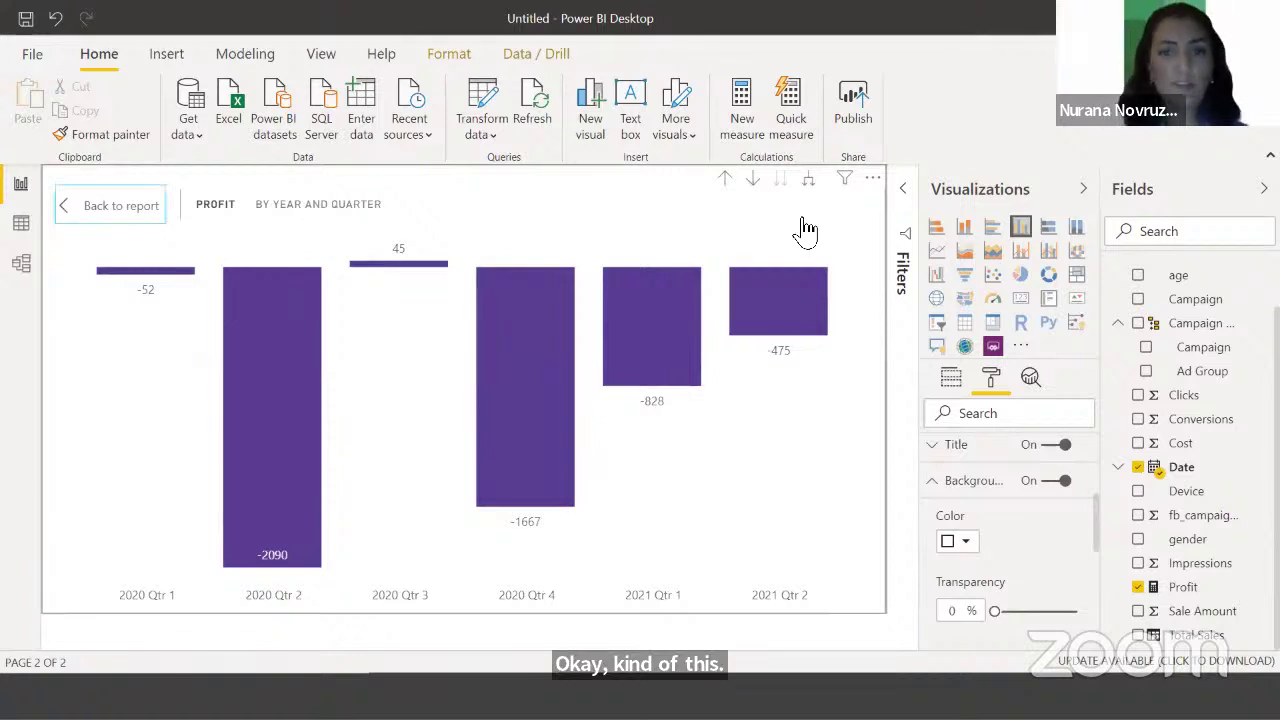
Return to the report, make the profit by year and quarter chart slightly narrower, and shift all visuals a little lower on the page
key(Escape)
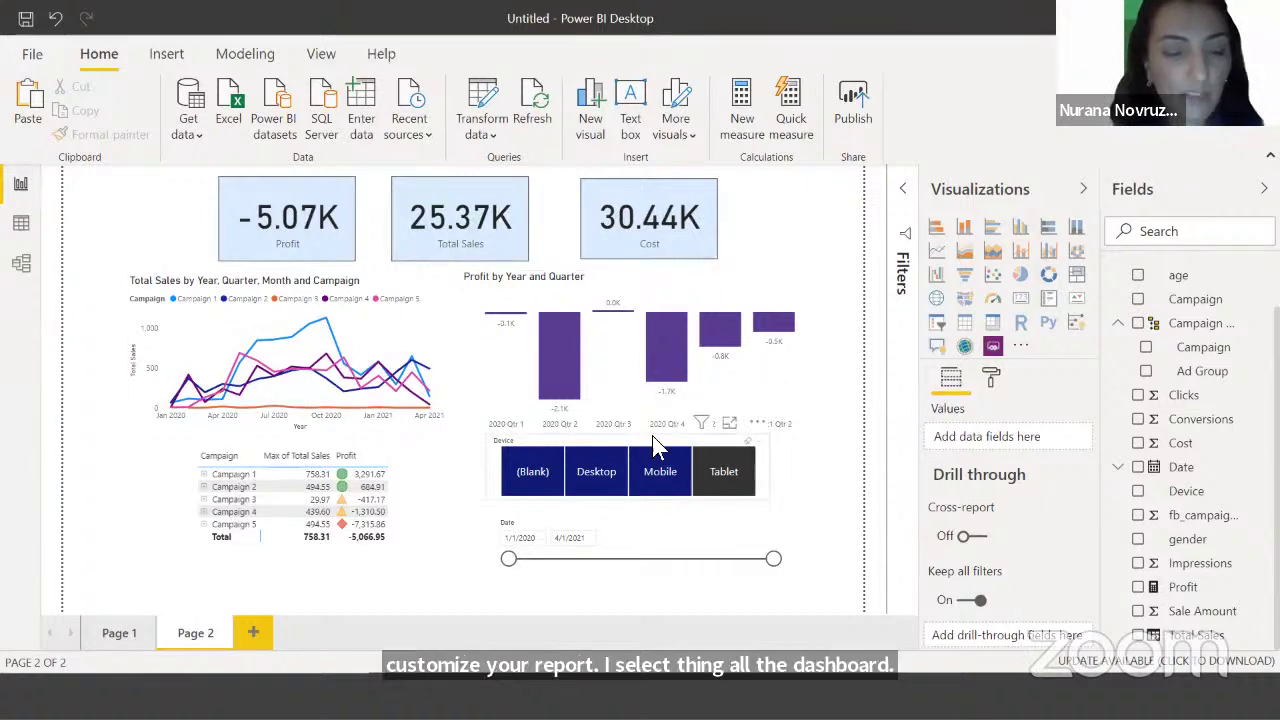
key(ctrl+a)
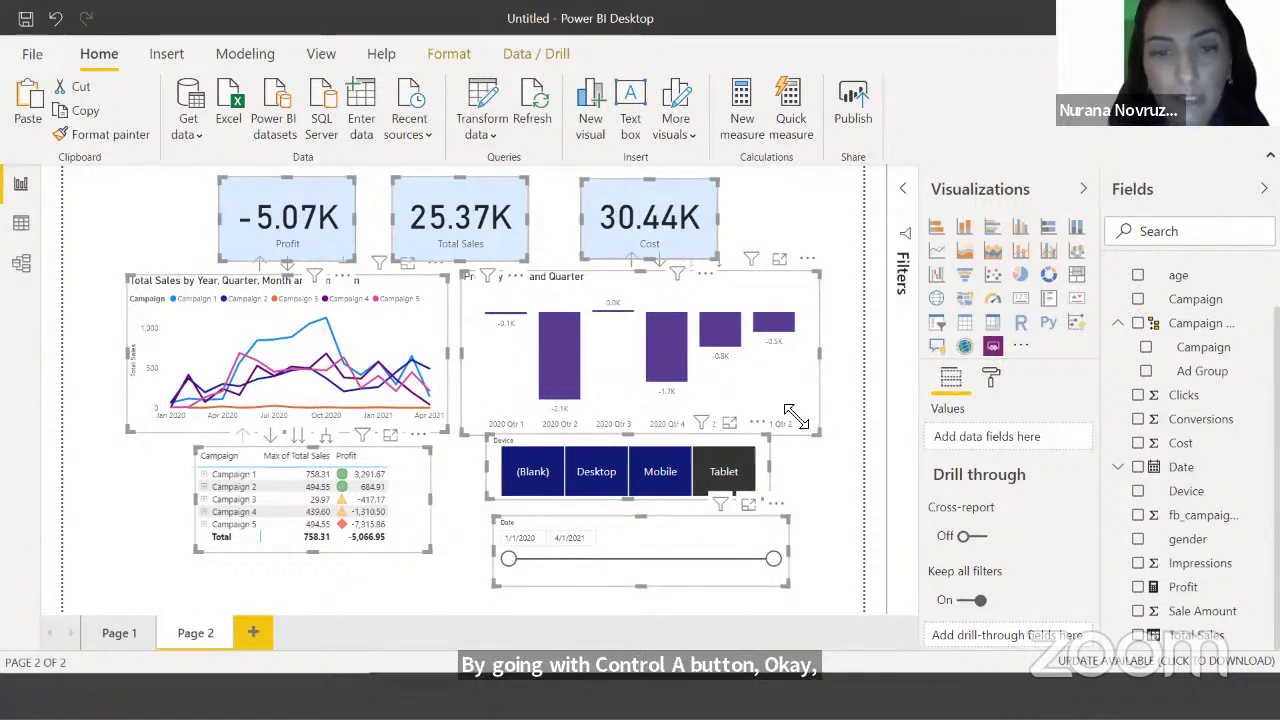
drag(797, 418, 775, 416)
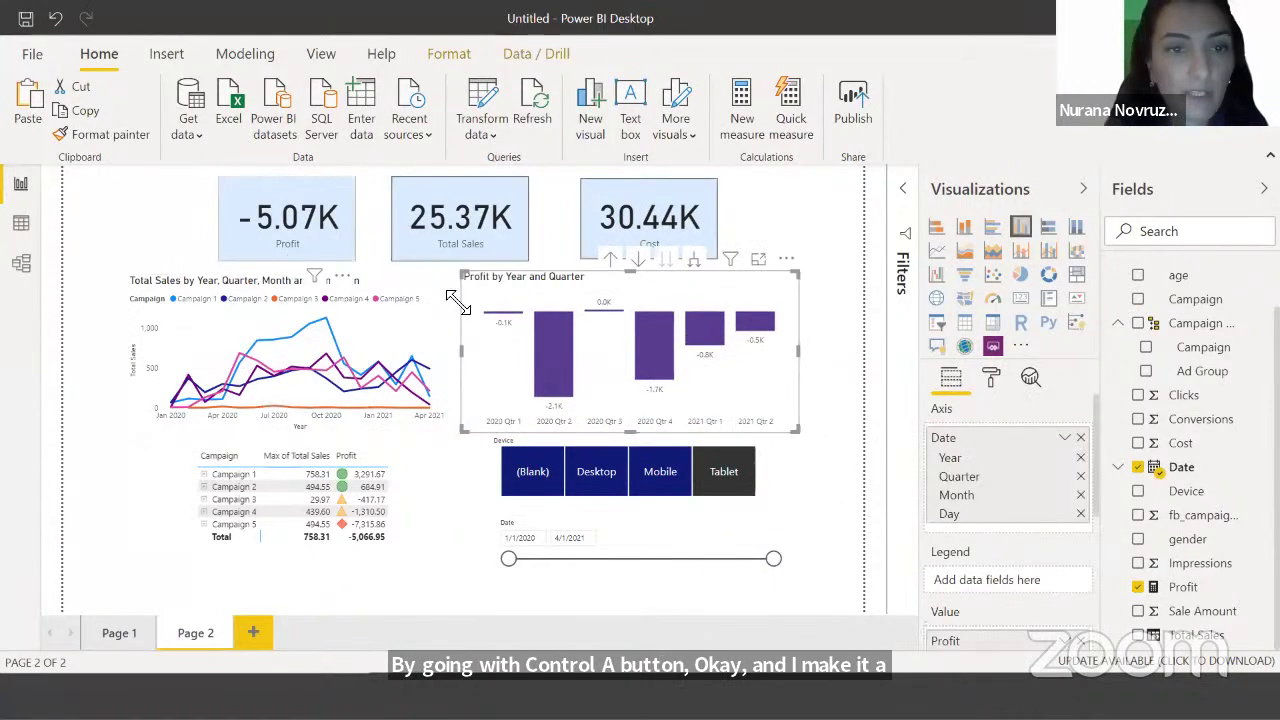
key(ctrl+a)
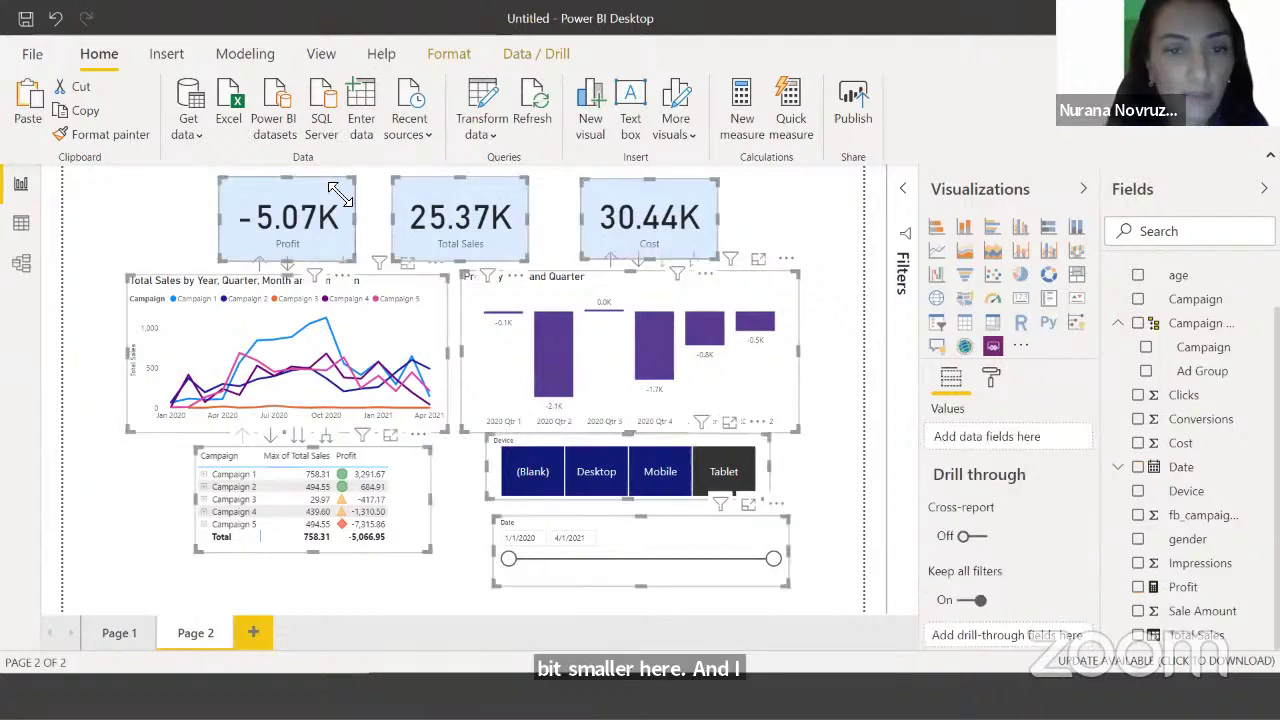
drag(330, 200, 332, 212)
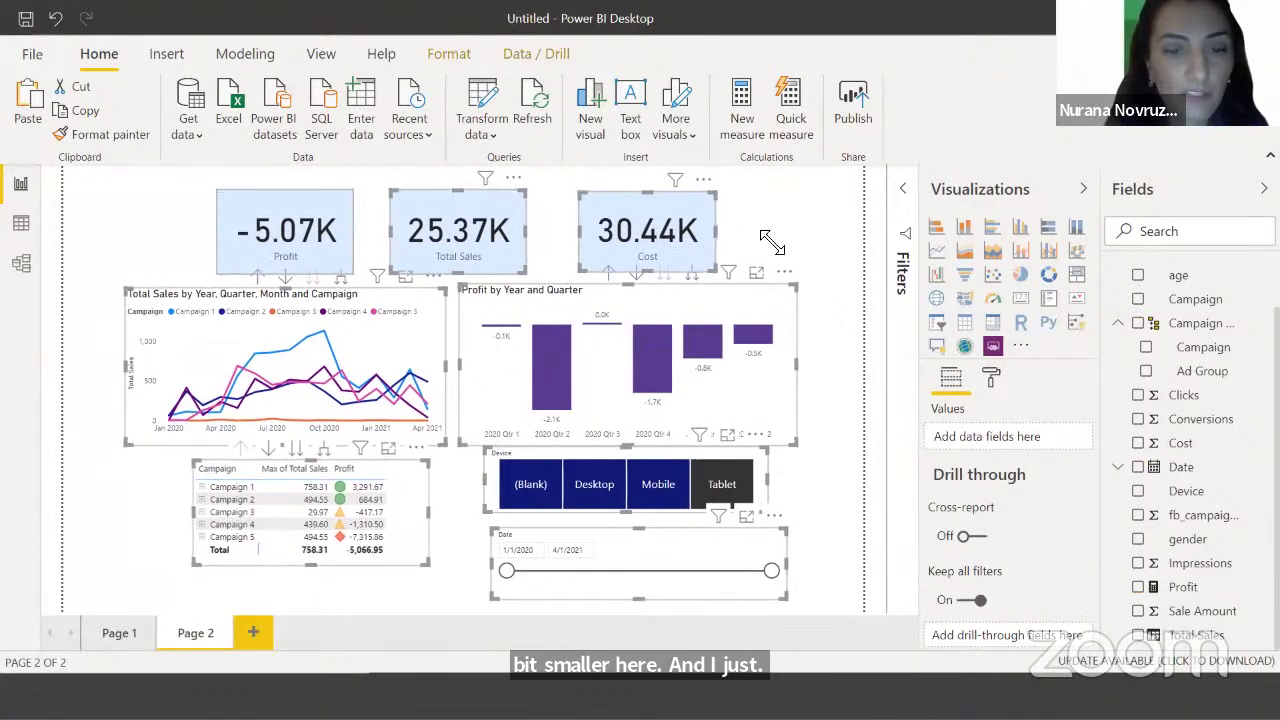
Shrink the total sales line chart, the profit by year and quarter chart and the campaign matrix
click(420, 314)
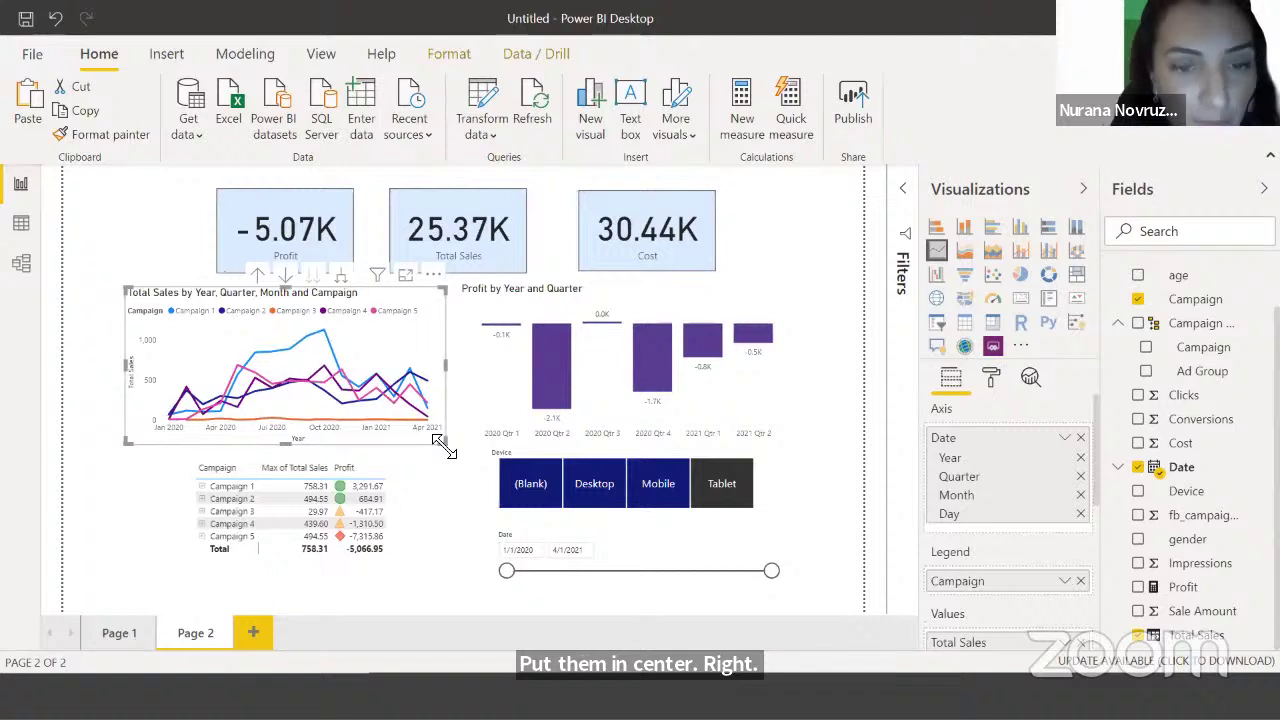
drag(399, 417, 392, 414)
click(792, 442)
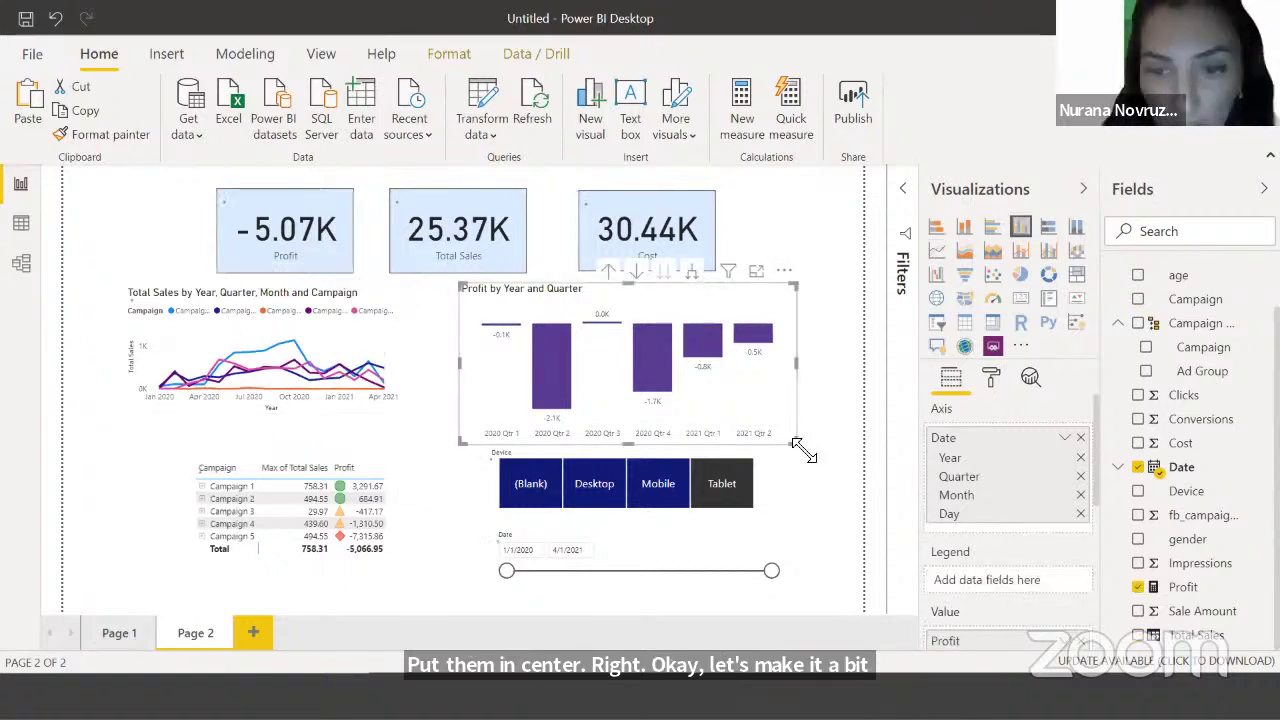
drag(794, 441, 713, 418)
click(408, 487)
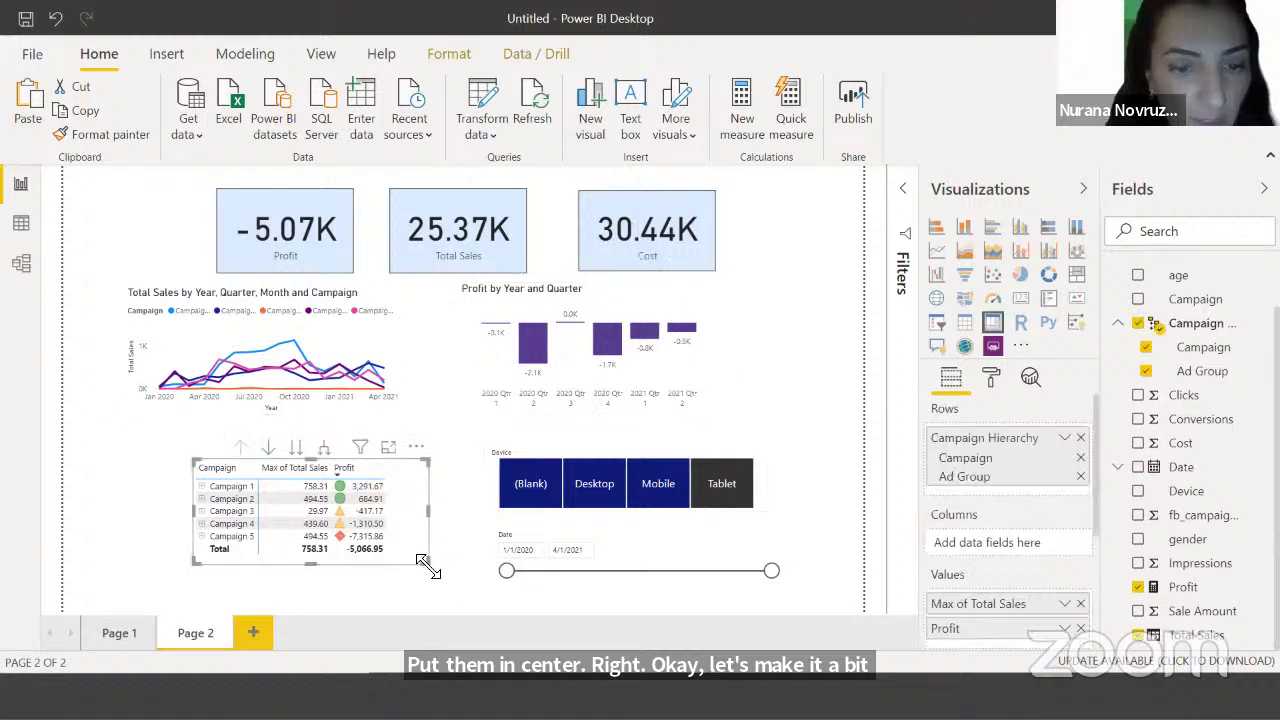
drag(428, 566, 388, 537)
click(366, 433)
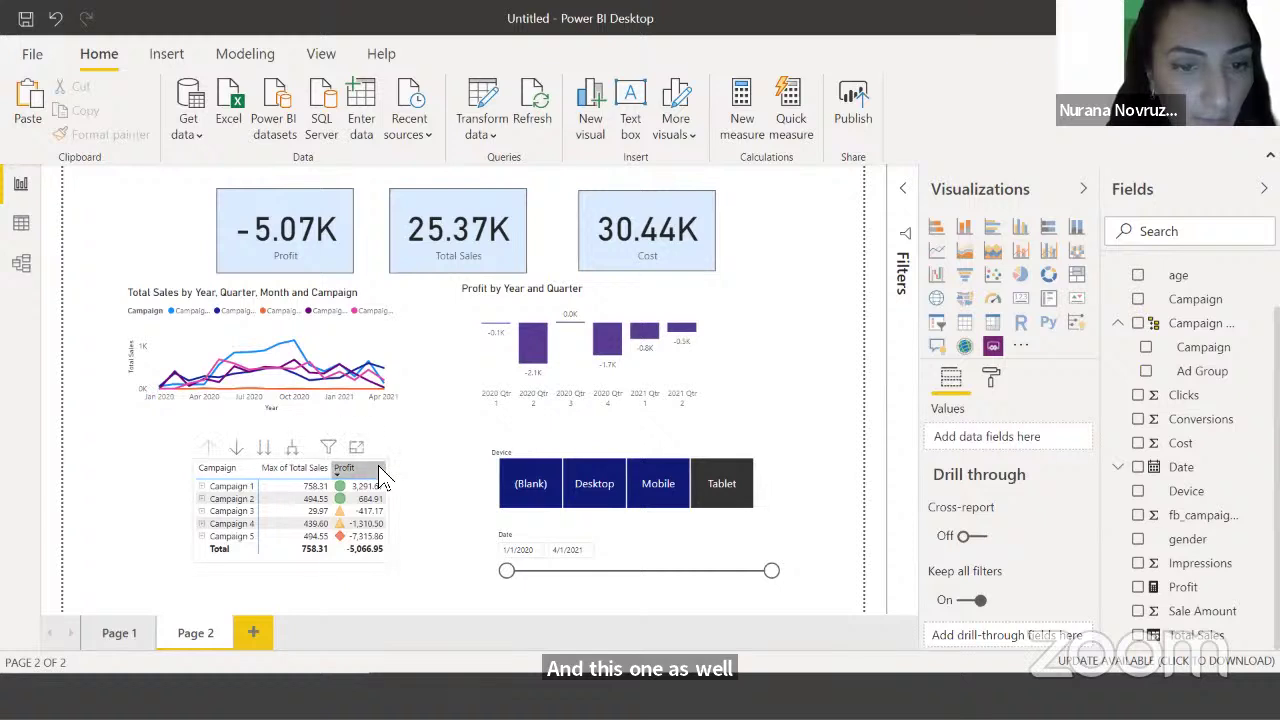
Sort the campaign matrix by Profit in ascending order and move the matrix and the Device slicer up beneath the charts
click(394, 499)
click(344, 467)
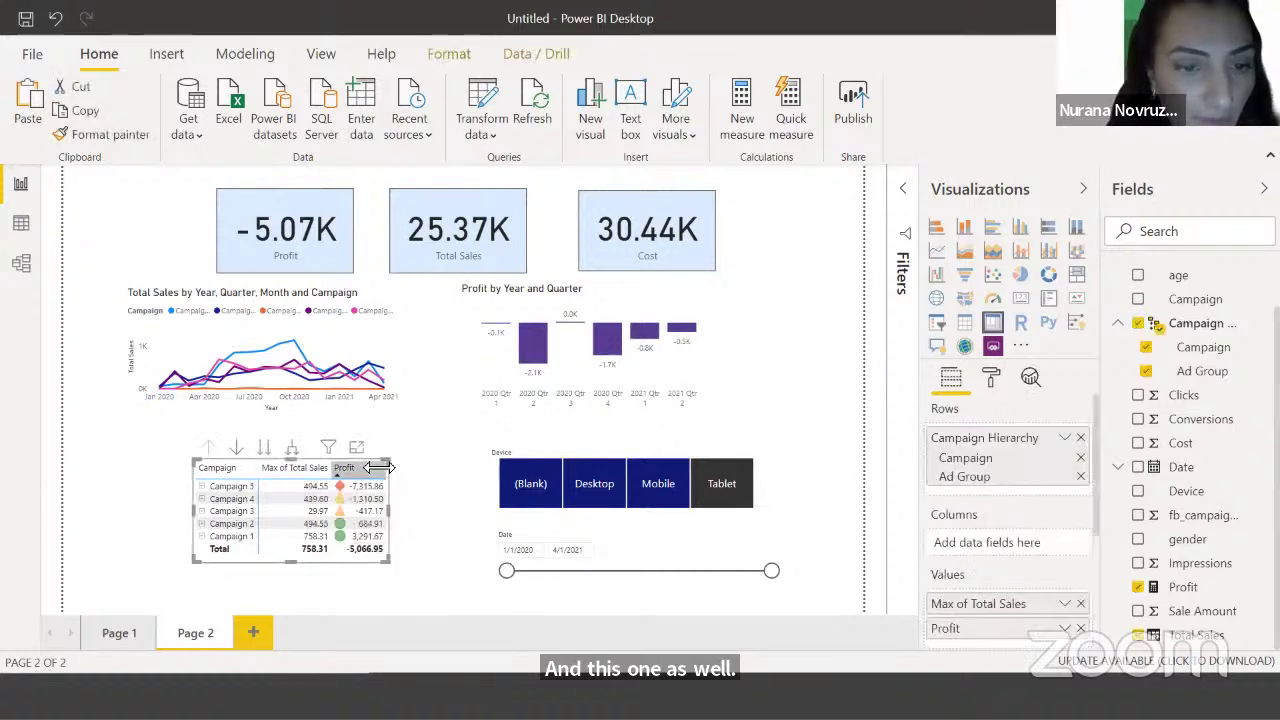
drag(337, 549, 434, 443)
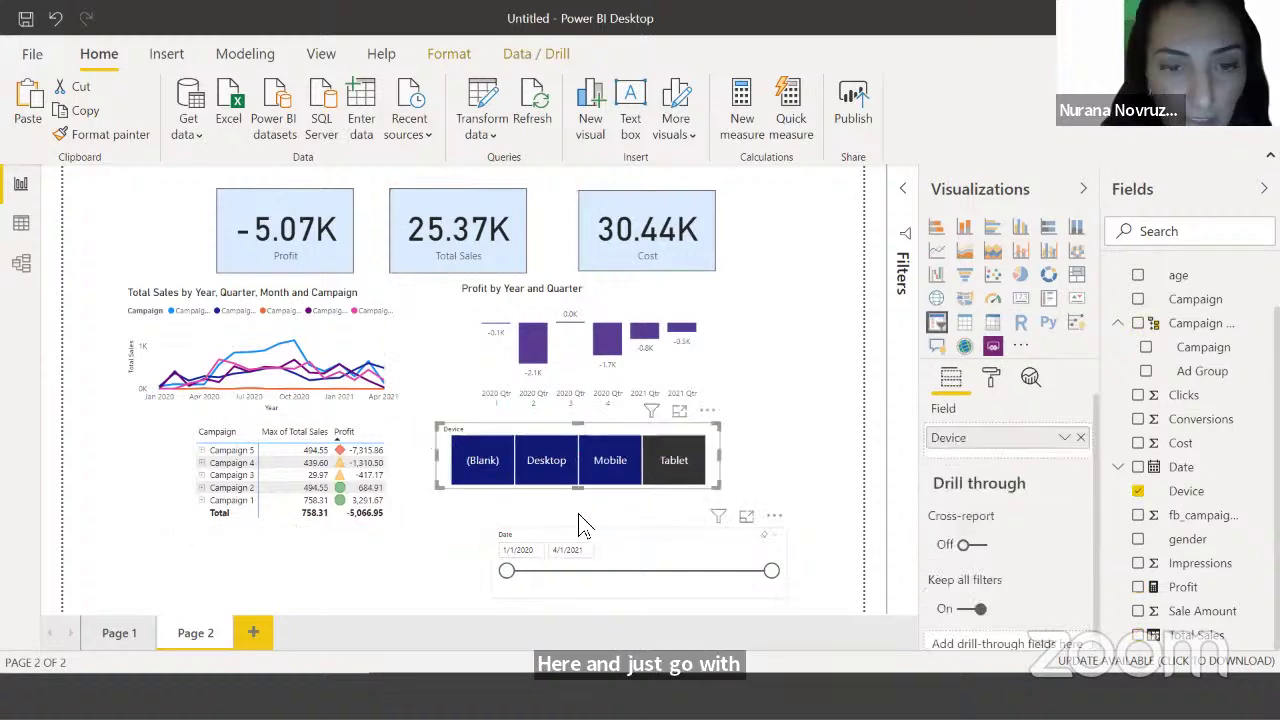
Place the Date slicer directly beneath the Device slicer and line up the left edges of the two slicers
drag(578, 513, 692, 547)
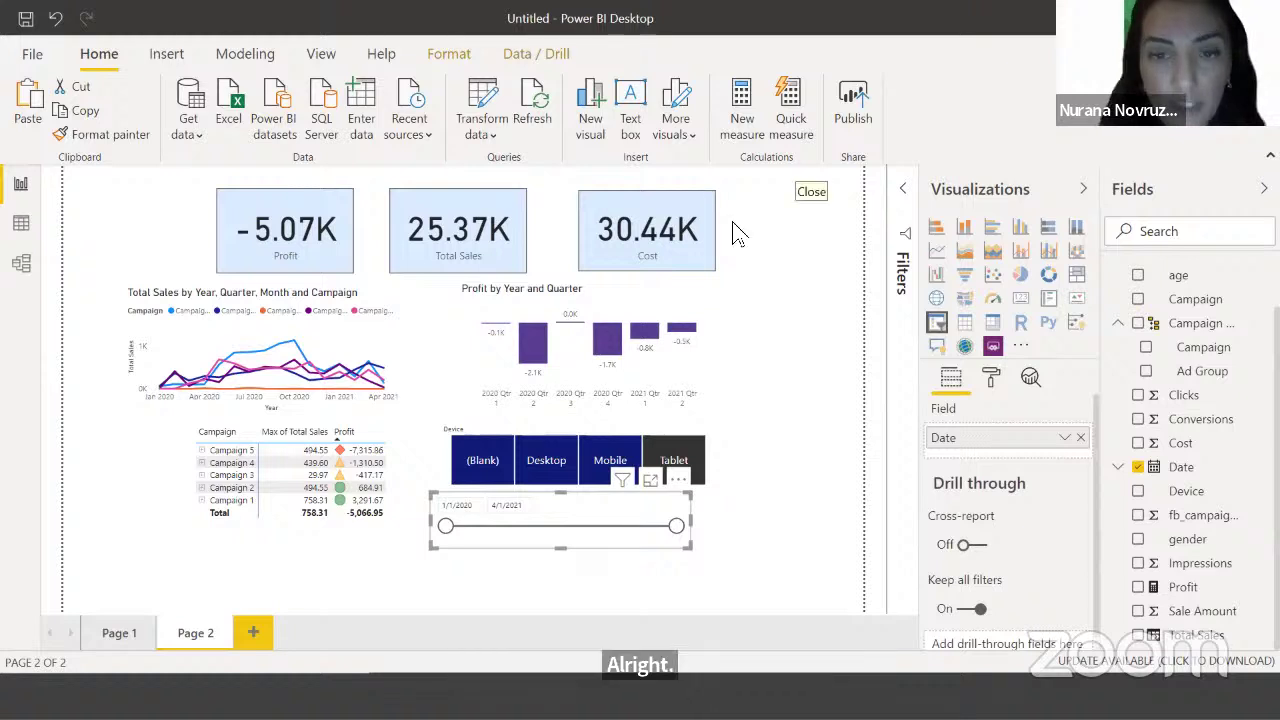
drag(676, 495, 676, 495)
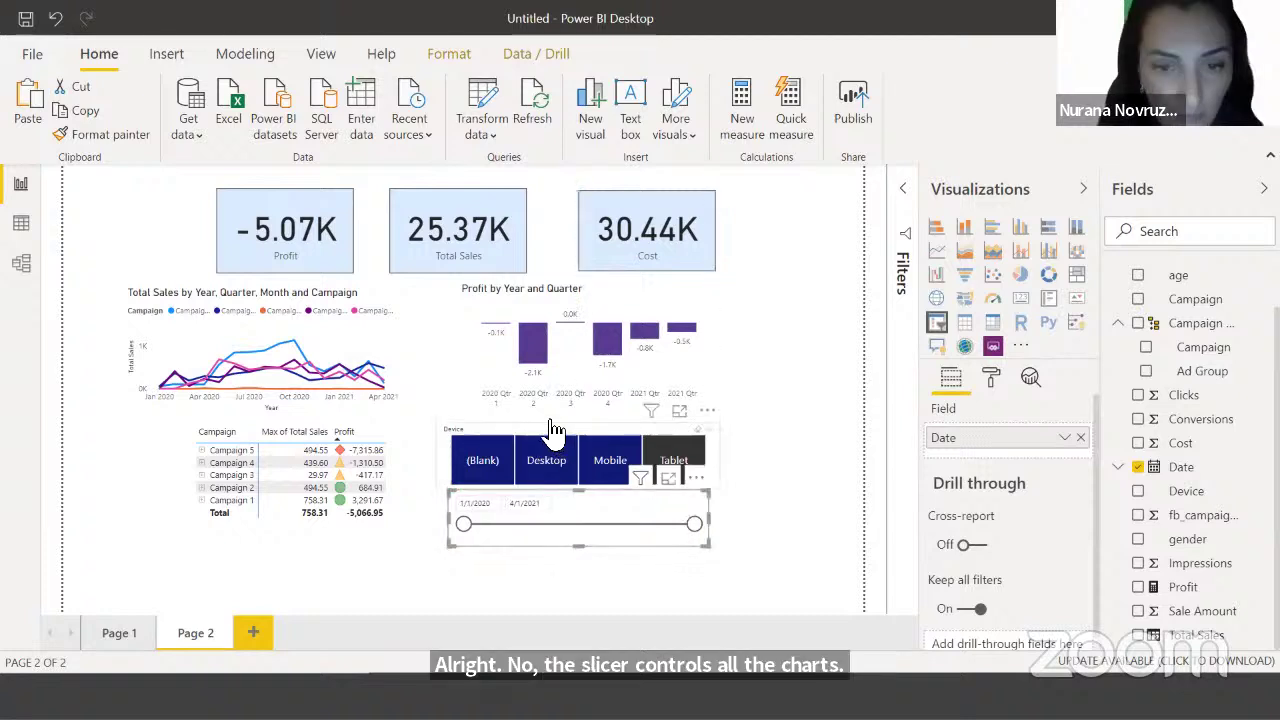
drag(556, 431, 550, 422)
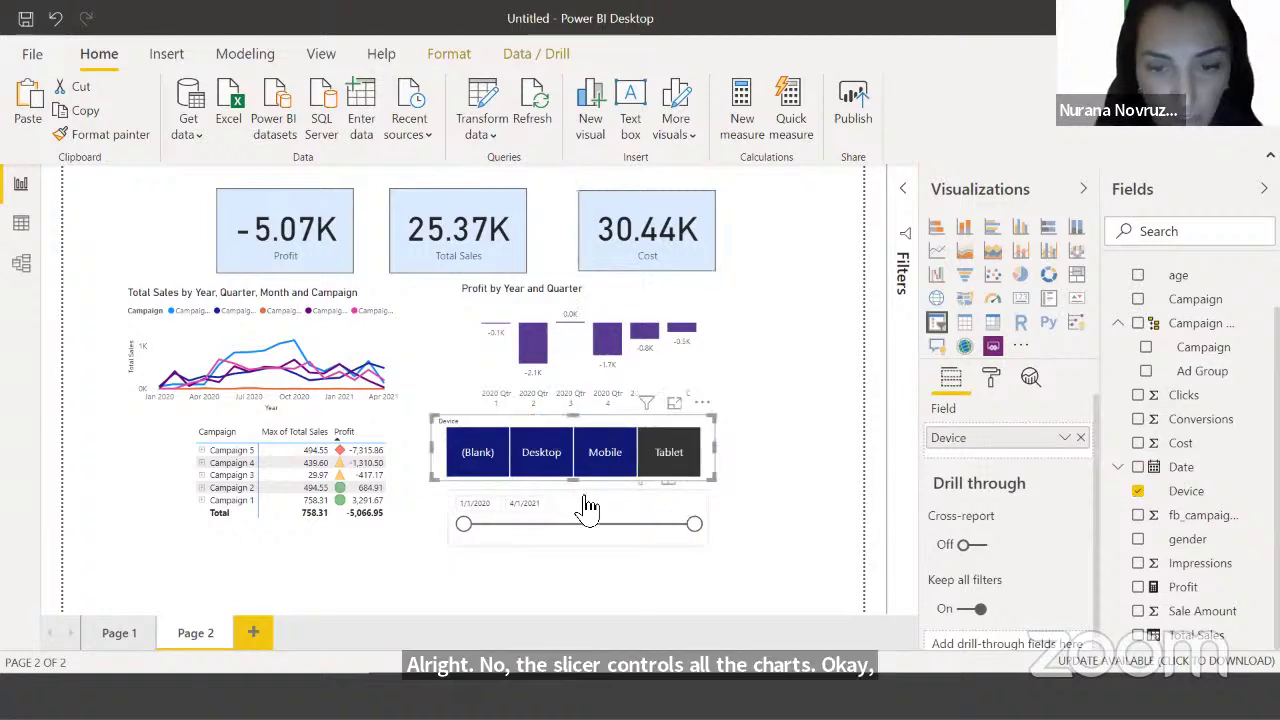
drag(588, 498, 595, 505)
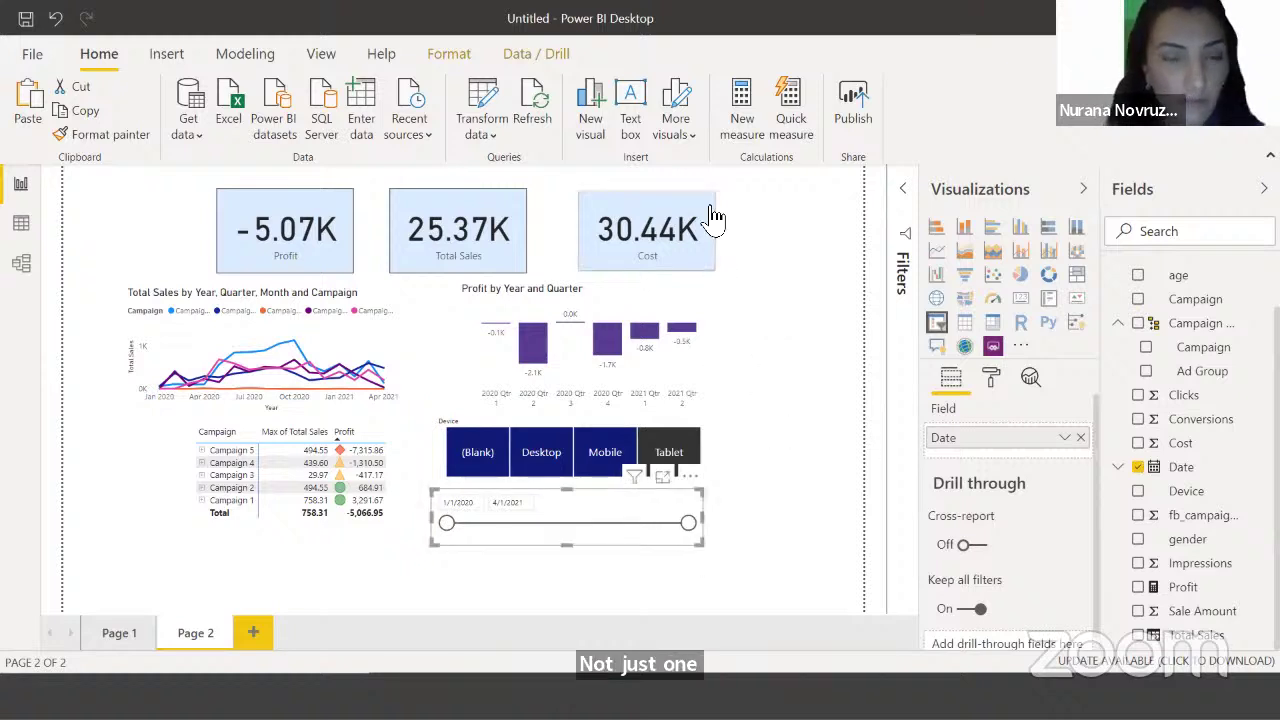
Select every visual on the page and shift them together right and down toward the page center
key(Escape)
key(ctrl+a)
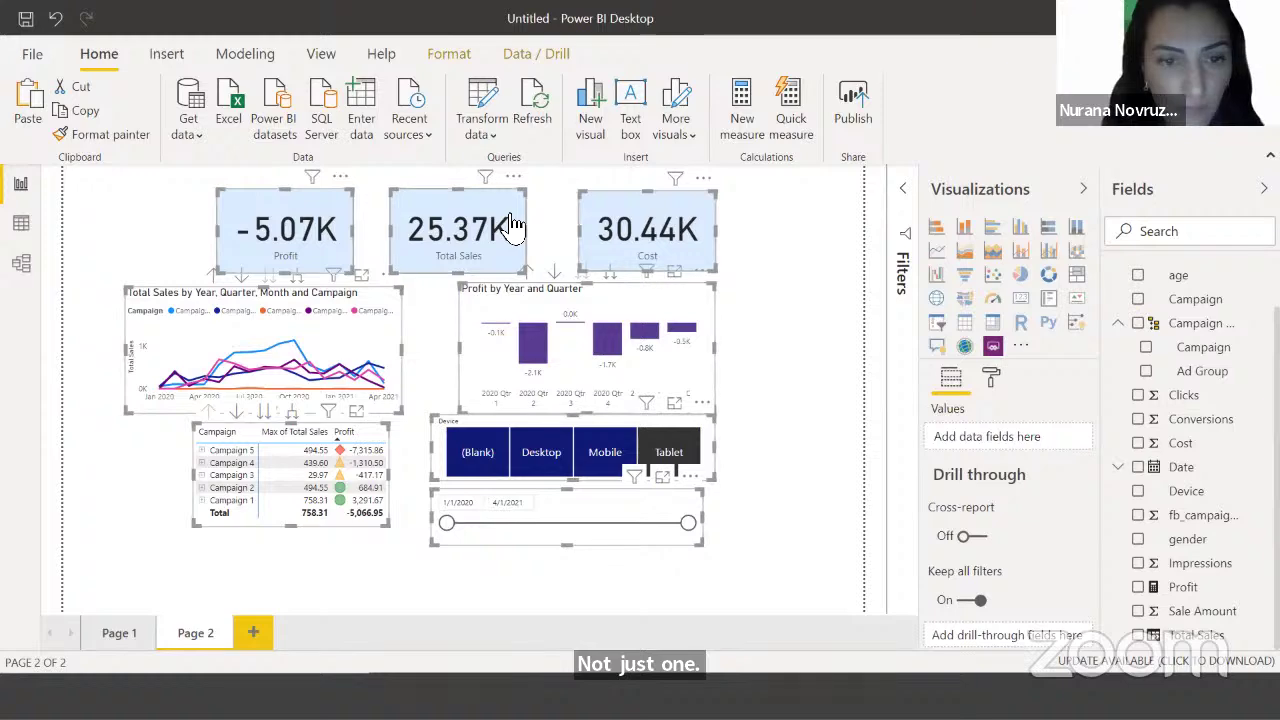
drag(481, 200, 511, 223)
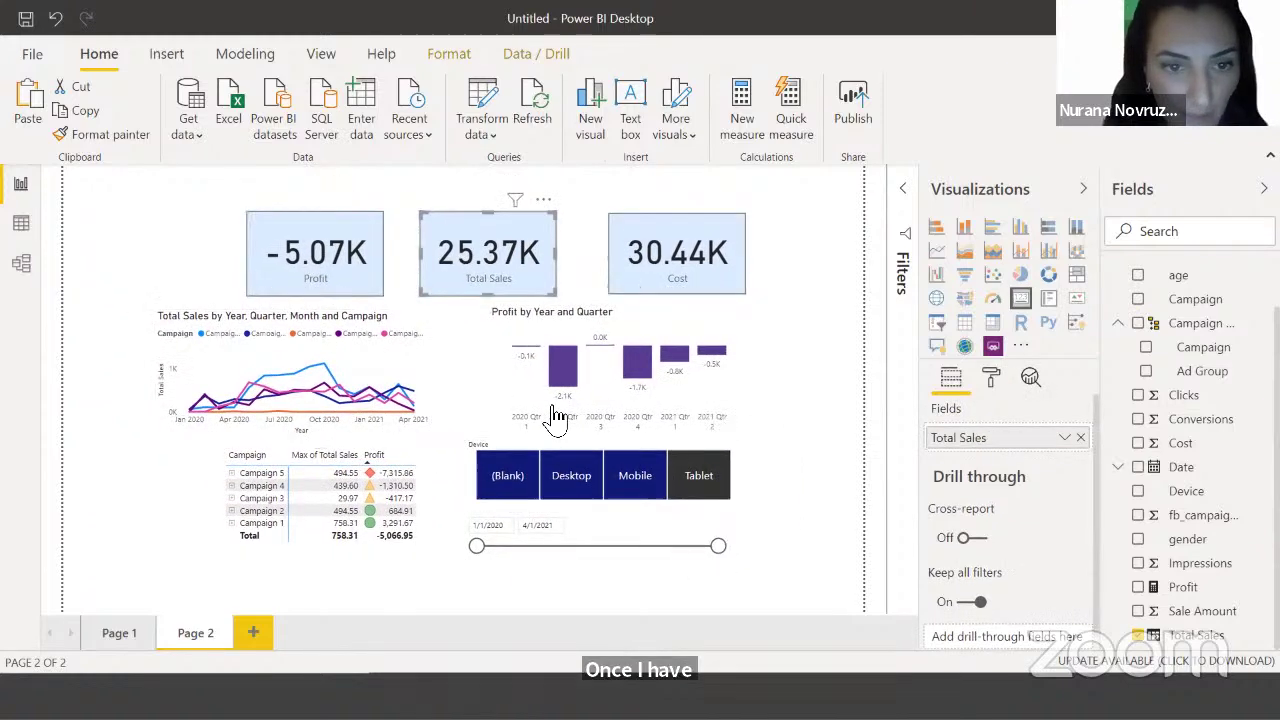
Move the total sales line chart right so it sits directly beside the profit by year and quarter chart
drag(422, 333, 501, 335)
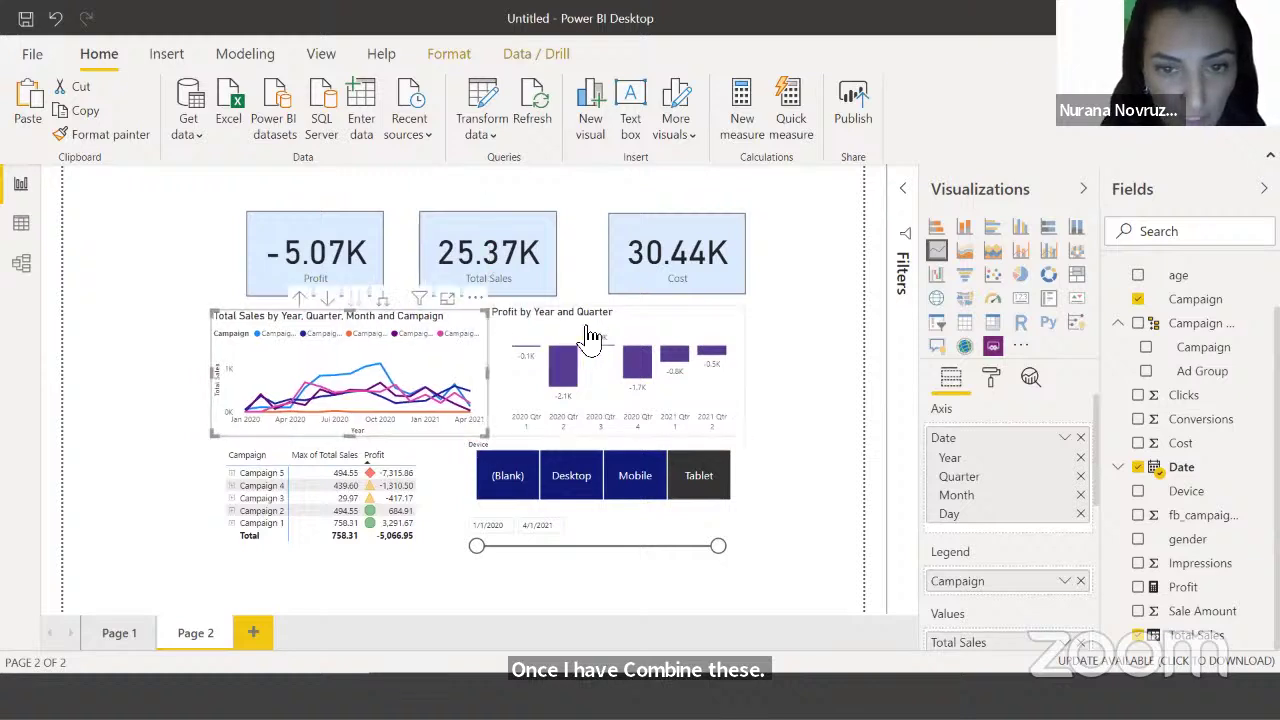
drag(663, 349, 740, 388)
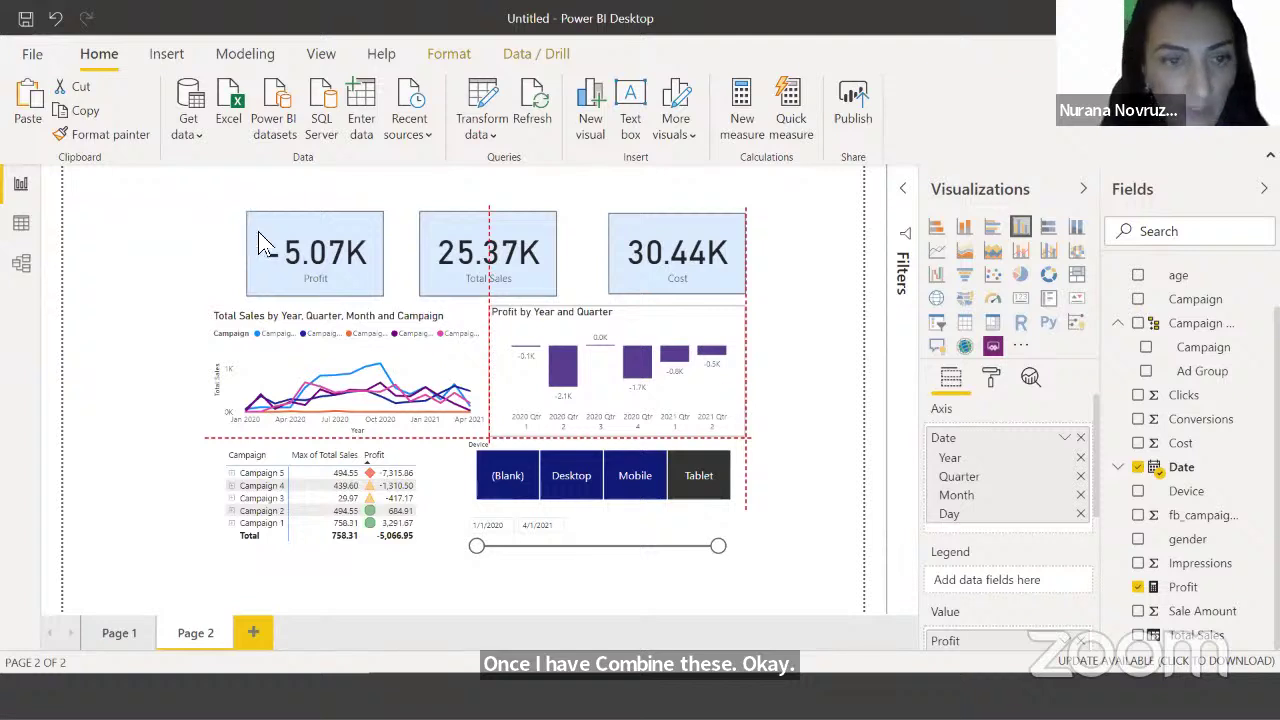
drag(262, 243, 275, 245)
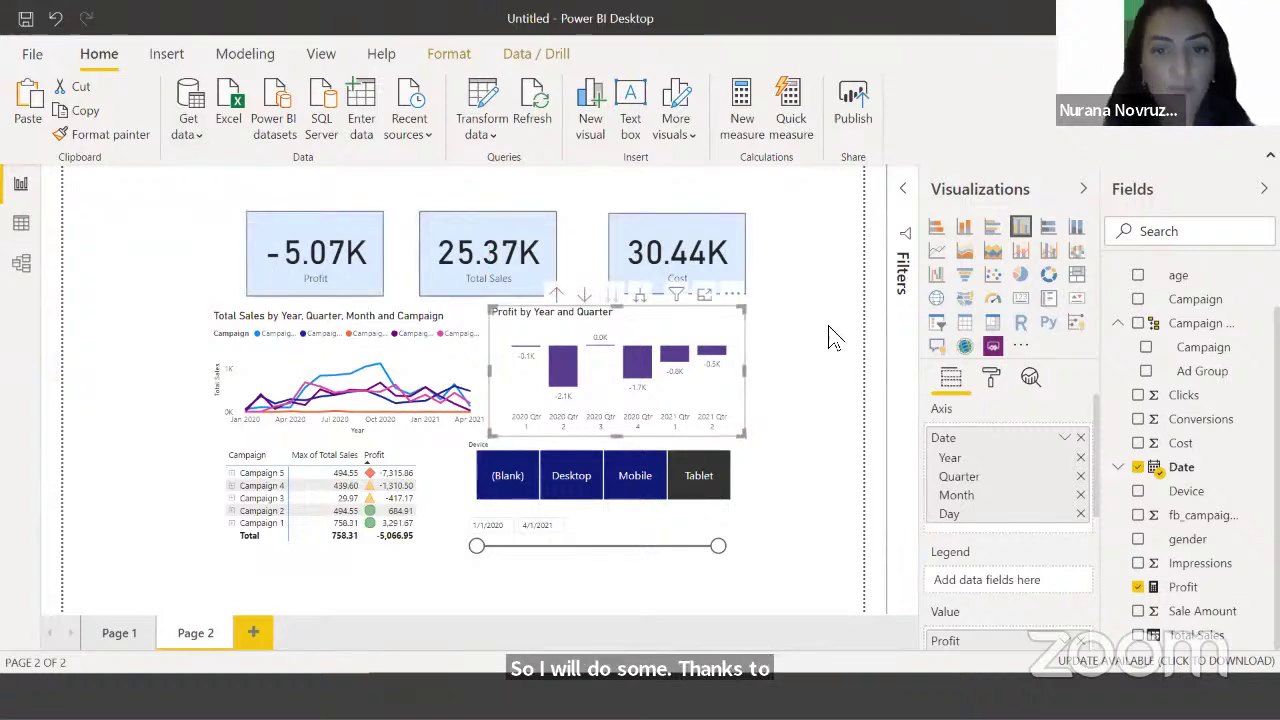
click(828, 330)
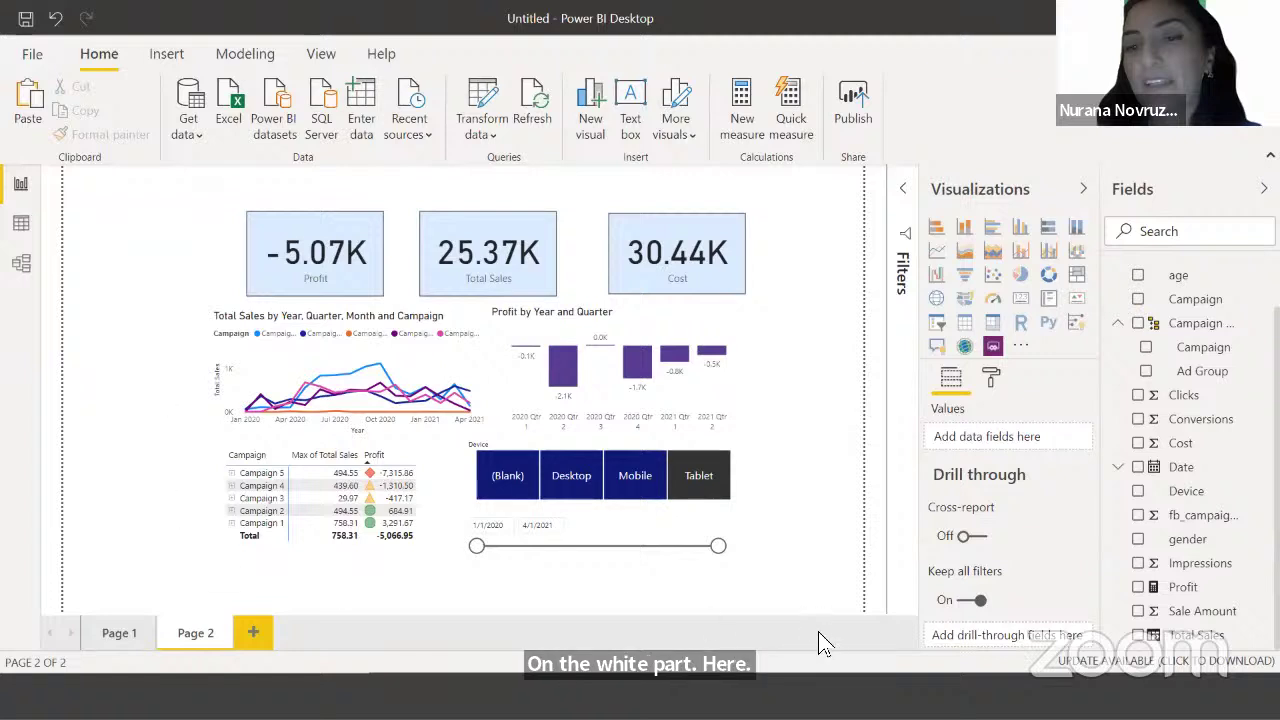
Examine the format settings of Page 2, covering page information, page size and page background
click(993, 380)
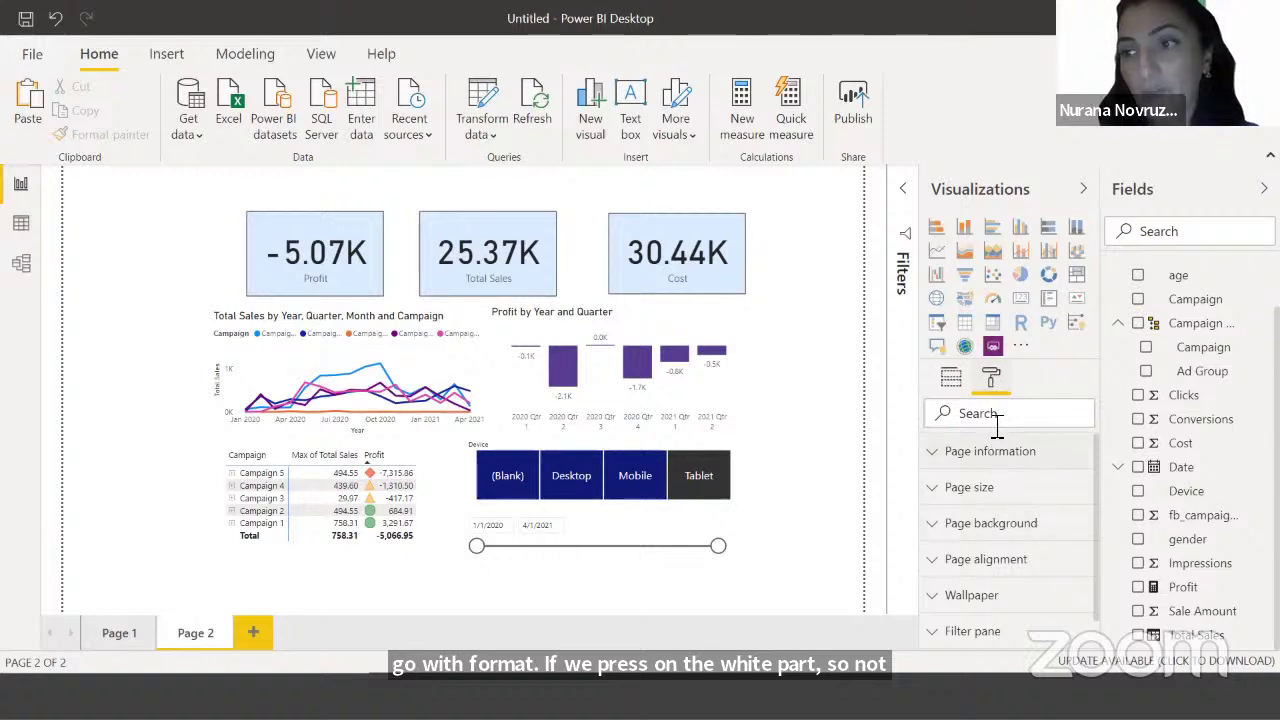
click(943, 455)
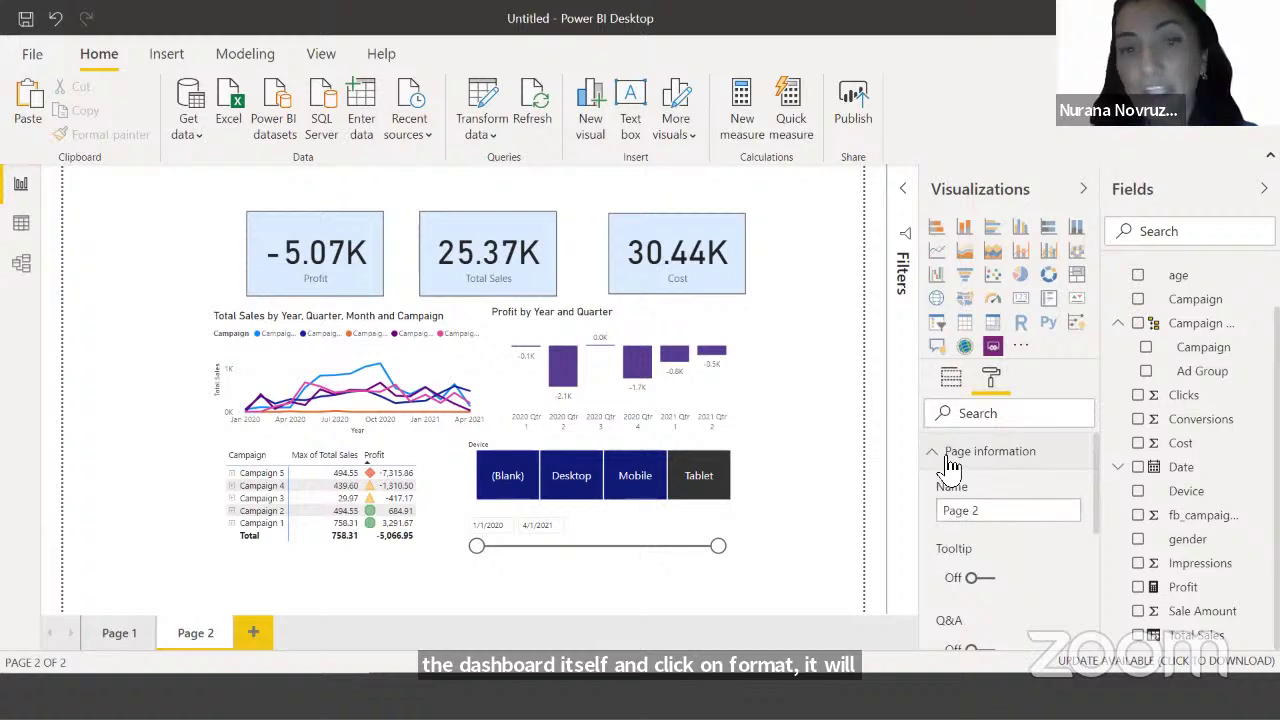
click(940, 510)
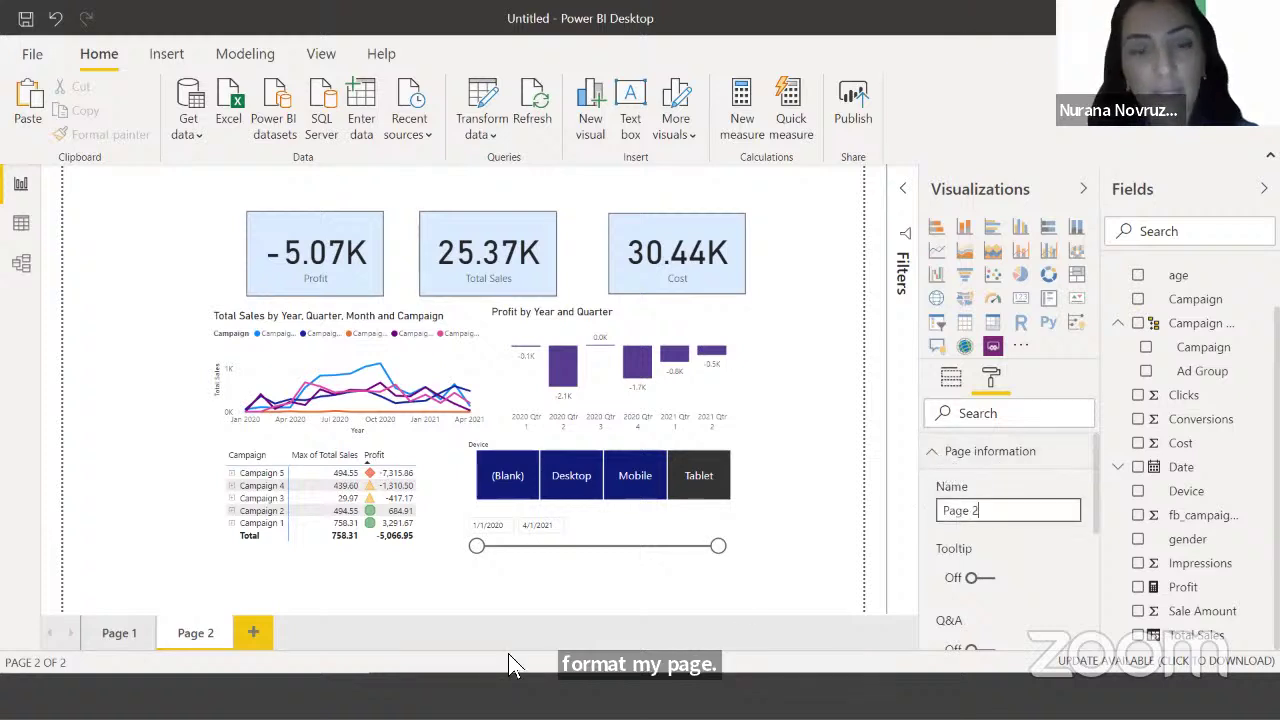
click(957, 508)
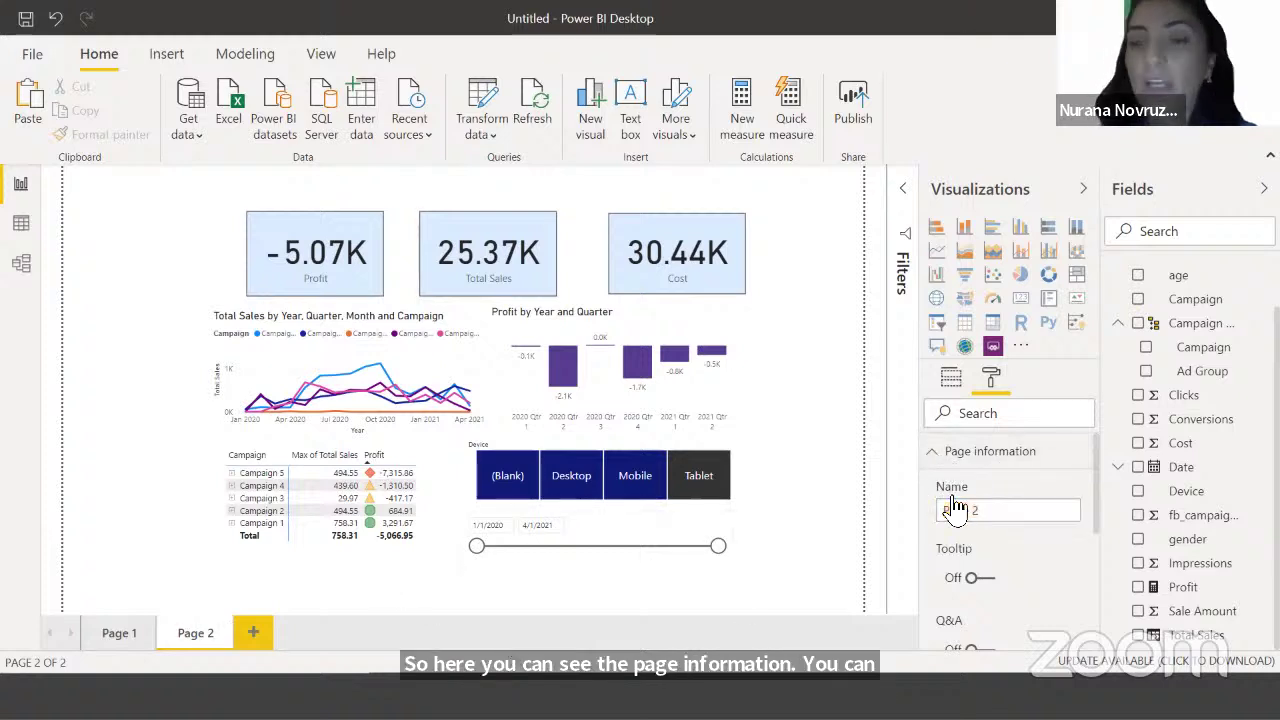
scroll(964, 510, down, 5)
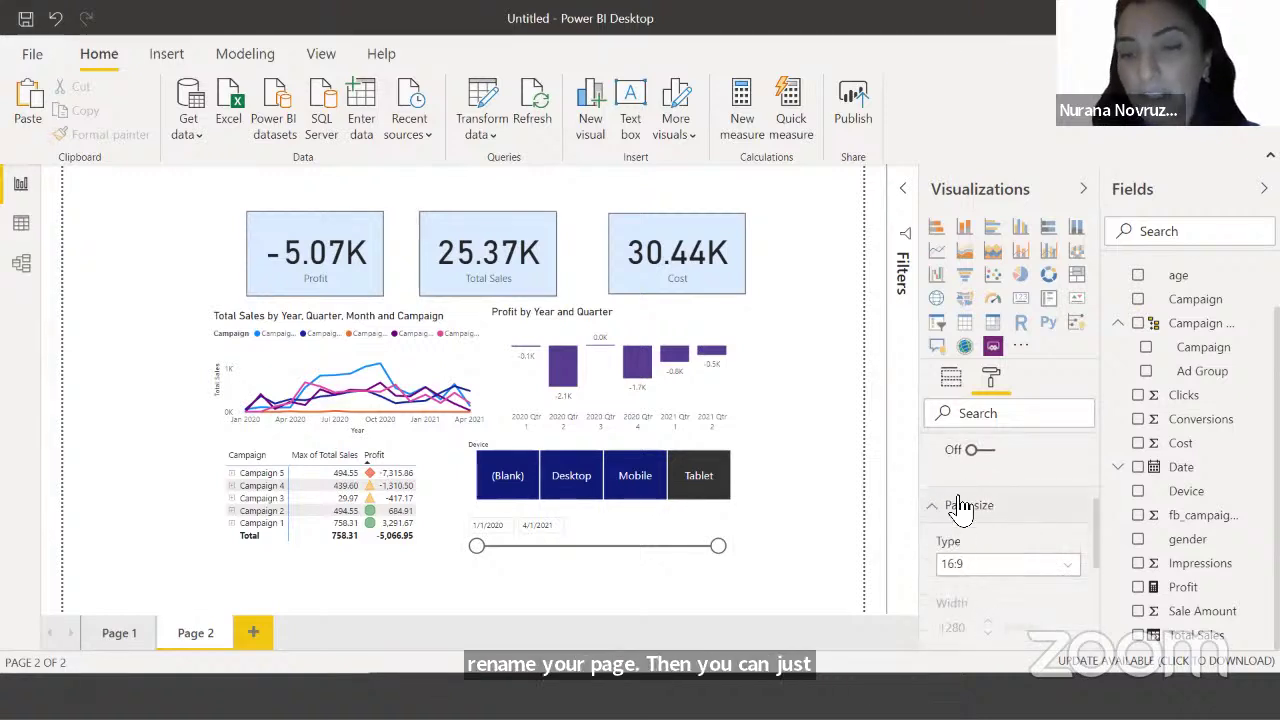
click(963, 506)
click(960, 508)
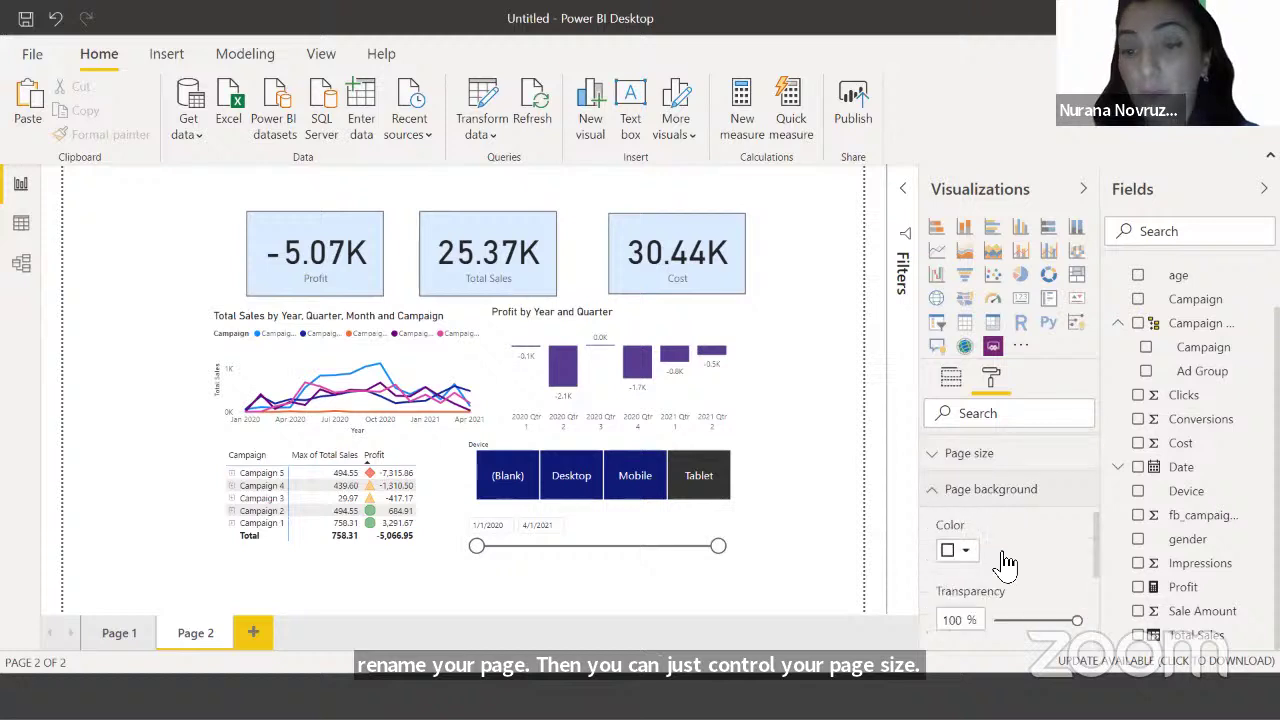
scroll(958, 550, down, 4)
scroll(958, 560, down, 1)
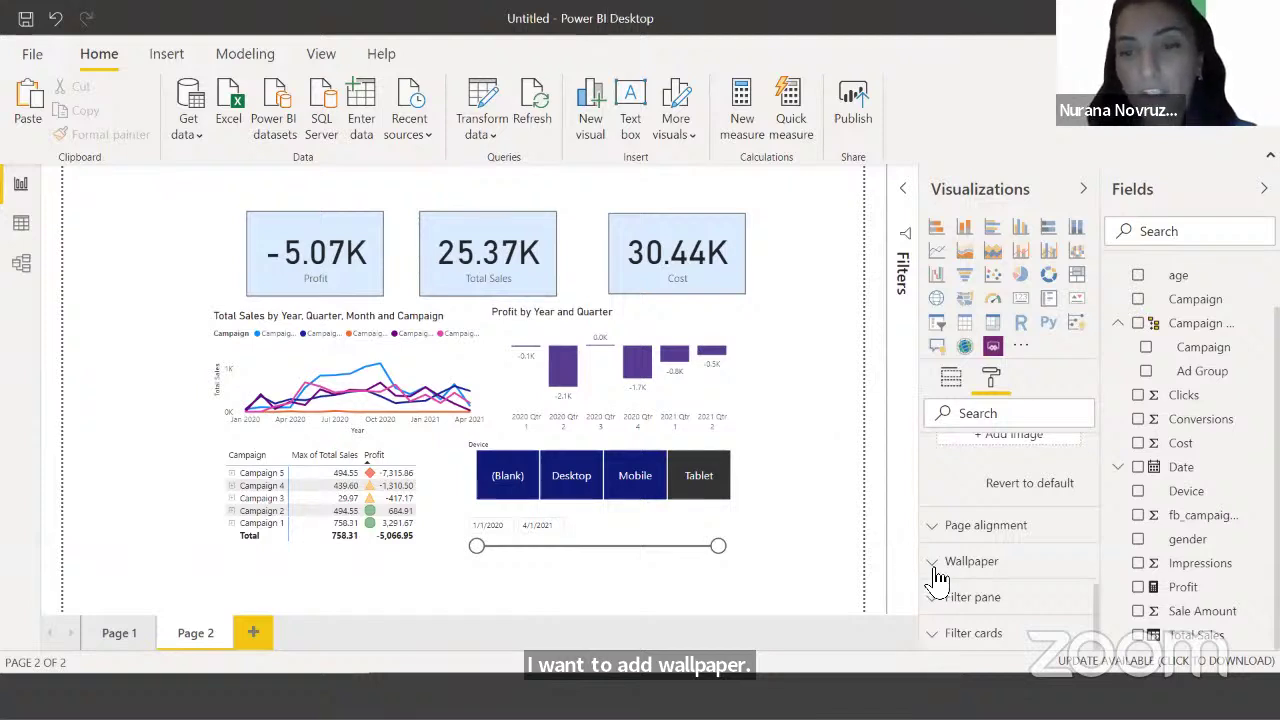
Add the image Baku.png as the report page's wallpaper
click(978, 561)
scroll(1024, 600, down, 5)
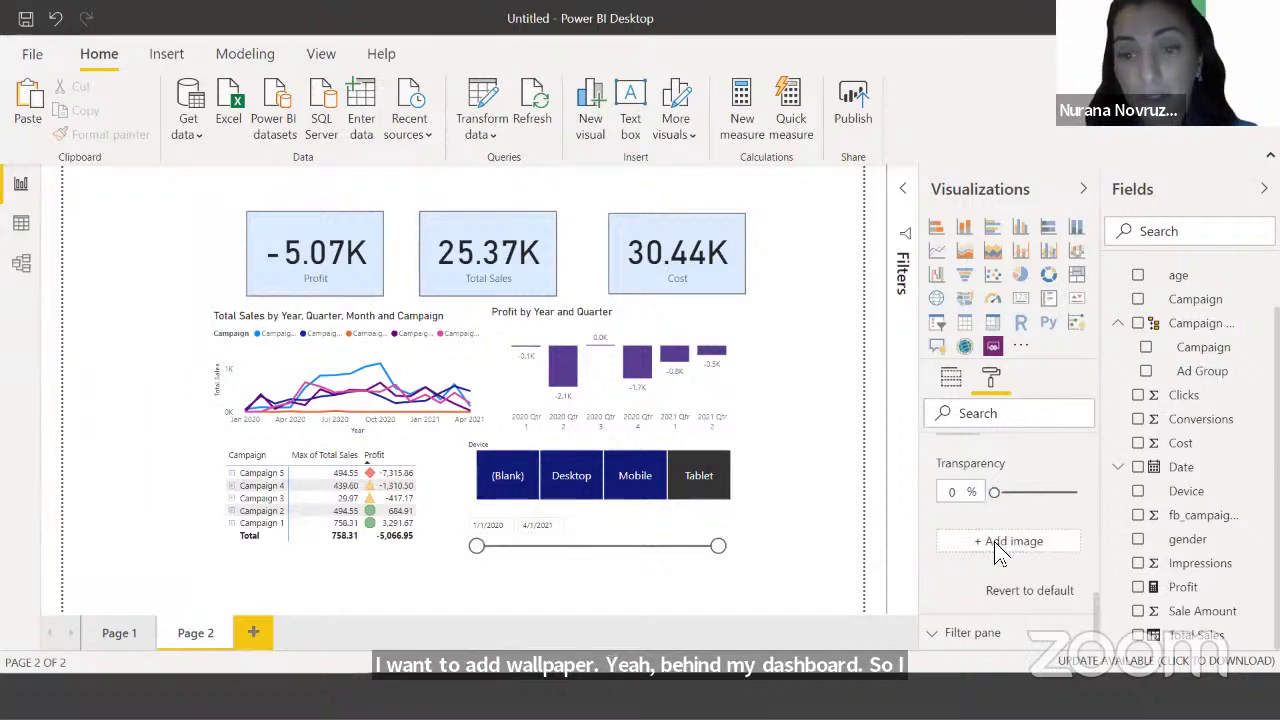
click(994, 541)
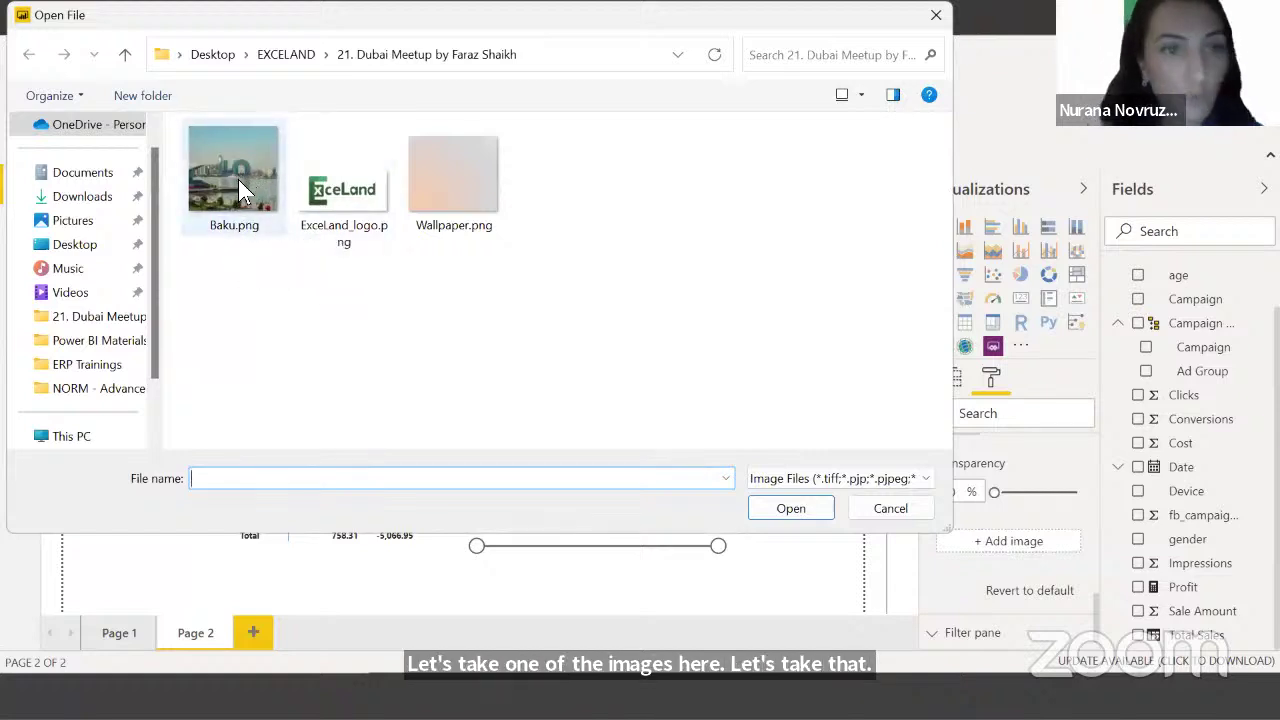
click(210, 157)
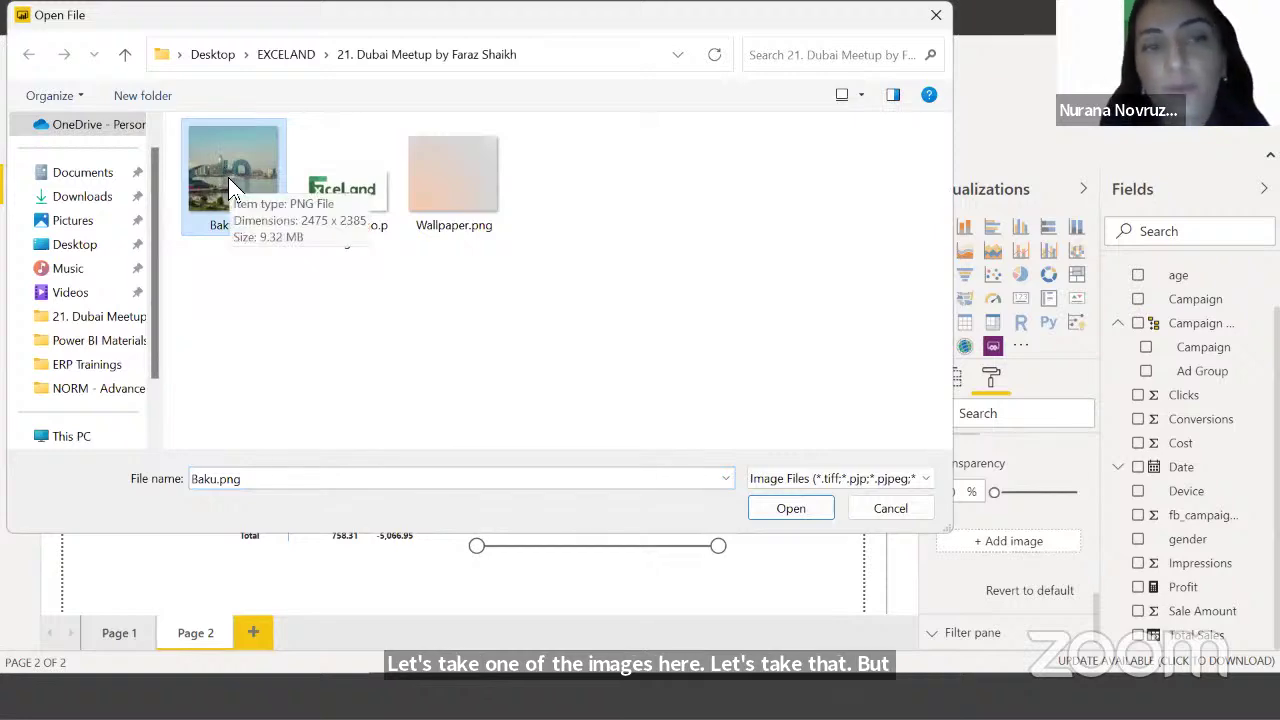
click(812, 509)
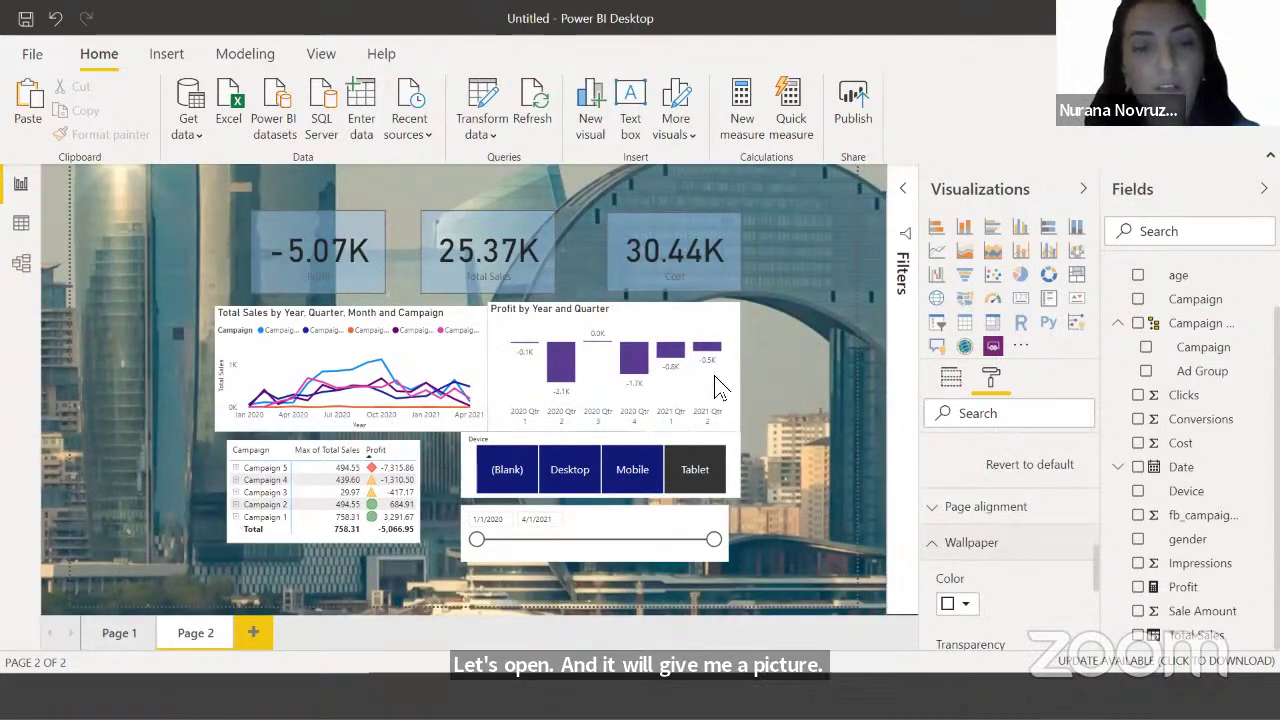
Nudge the total sales line chart slightly left and adjust the Device slicer's position above the Date slicer
click(438, 315)
drag(449, 317, 464, 479)
click(464, 467)
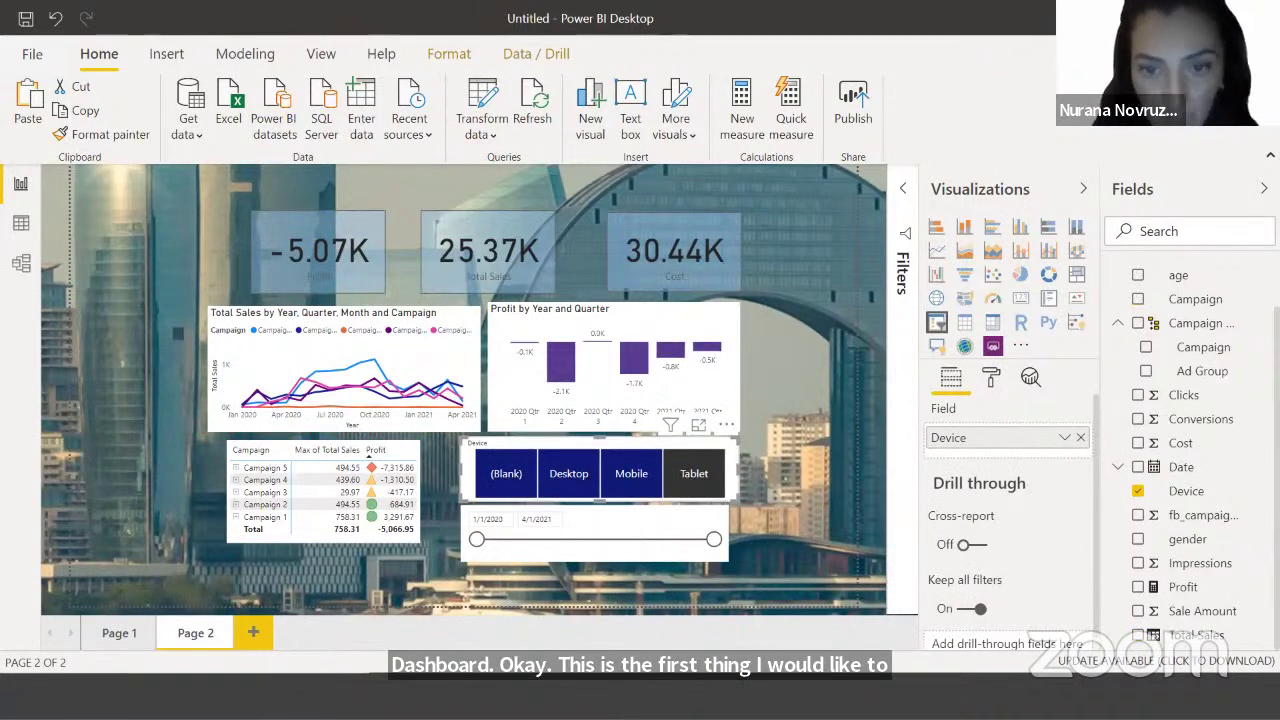
click(345, 436)
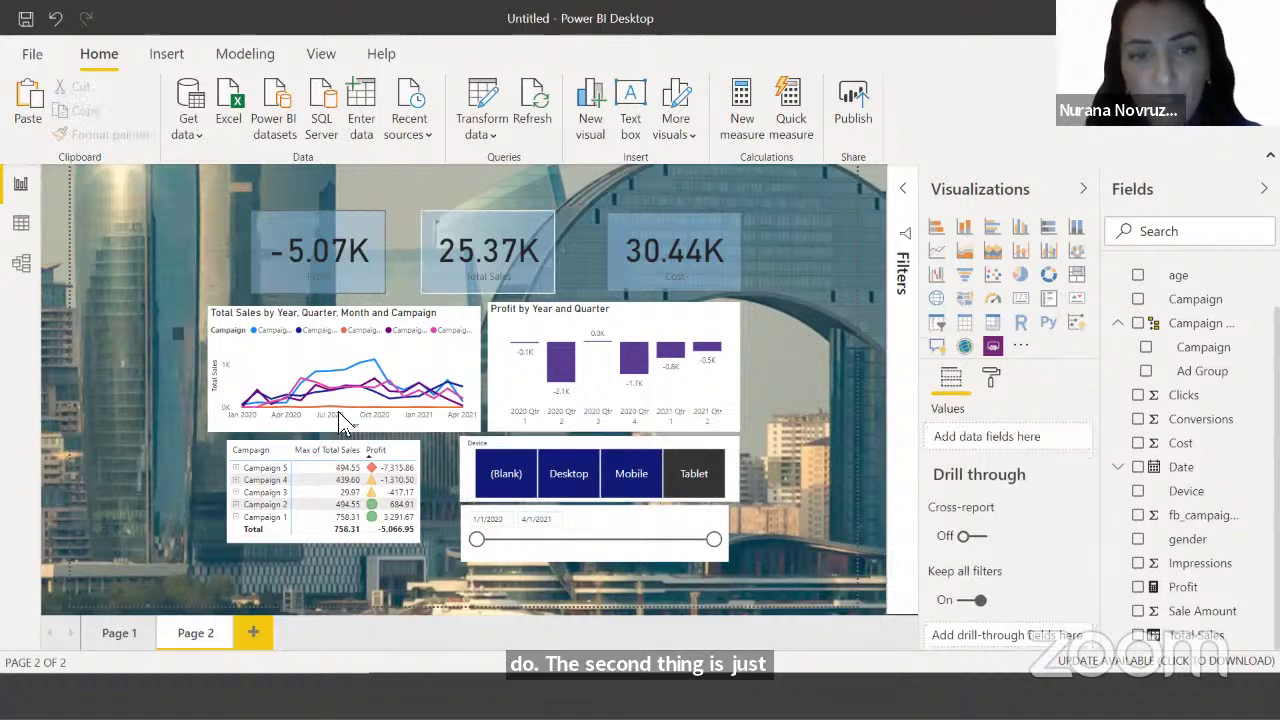
drag(415, 333, 686, 507)
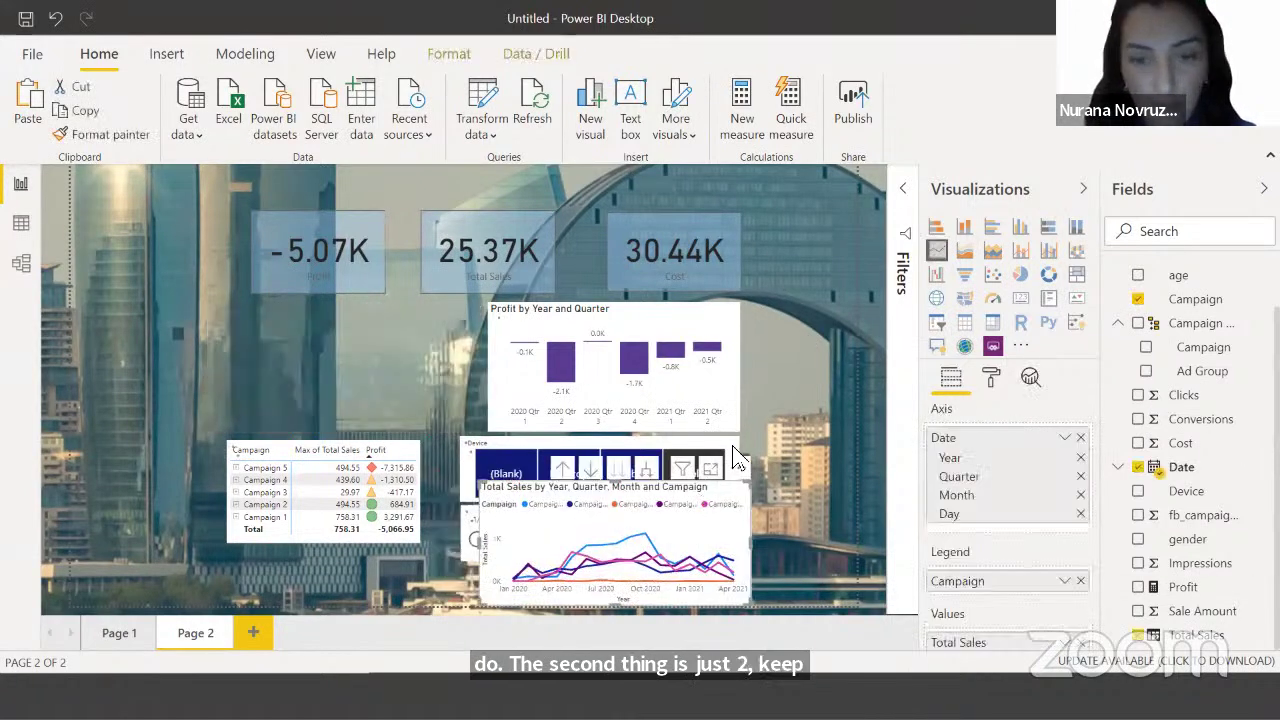
key(ctrl+z)
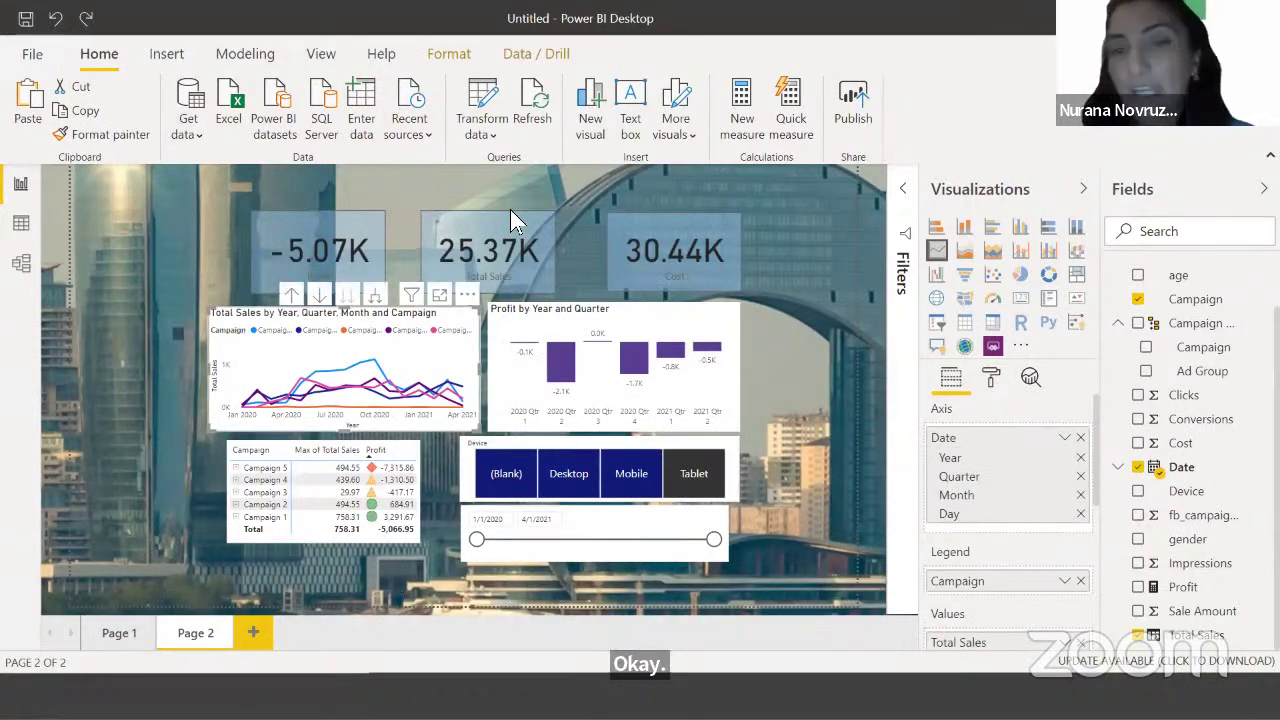
click(832, 233)
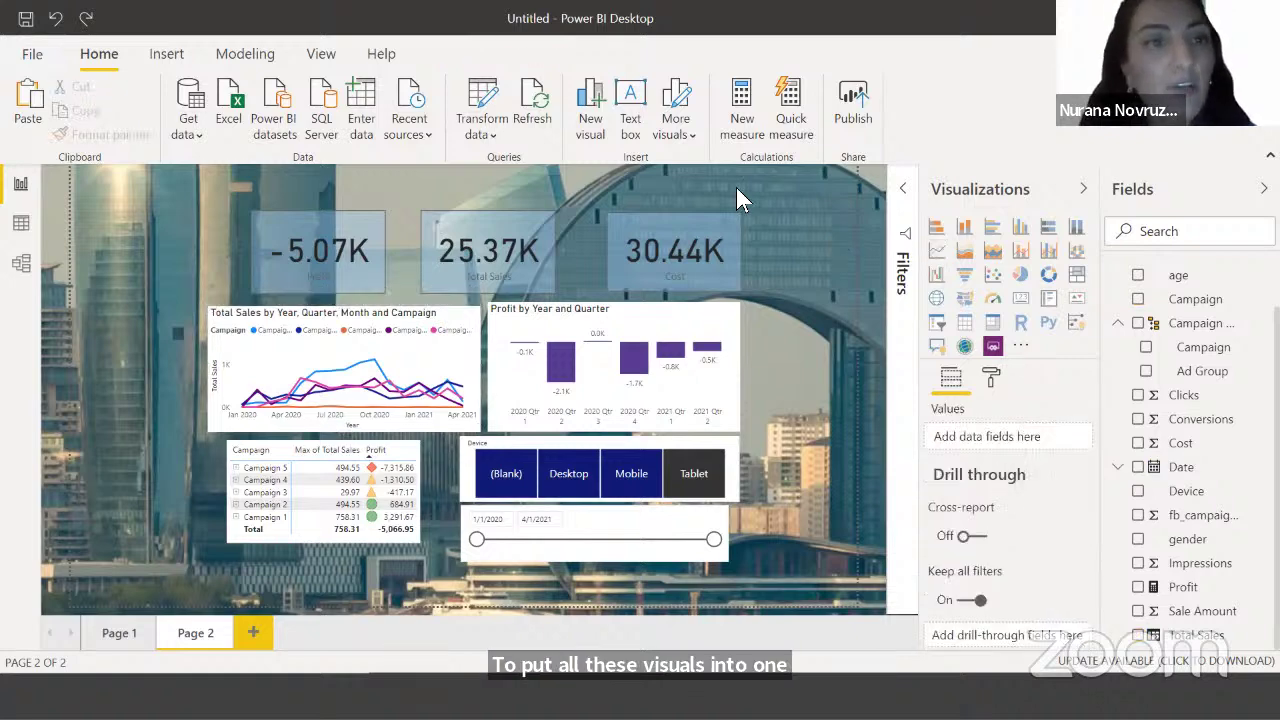
Insert a rectangle shape and enlarge it to cover the cards, charts, table and slicers
click(166, 53)
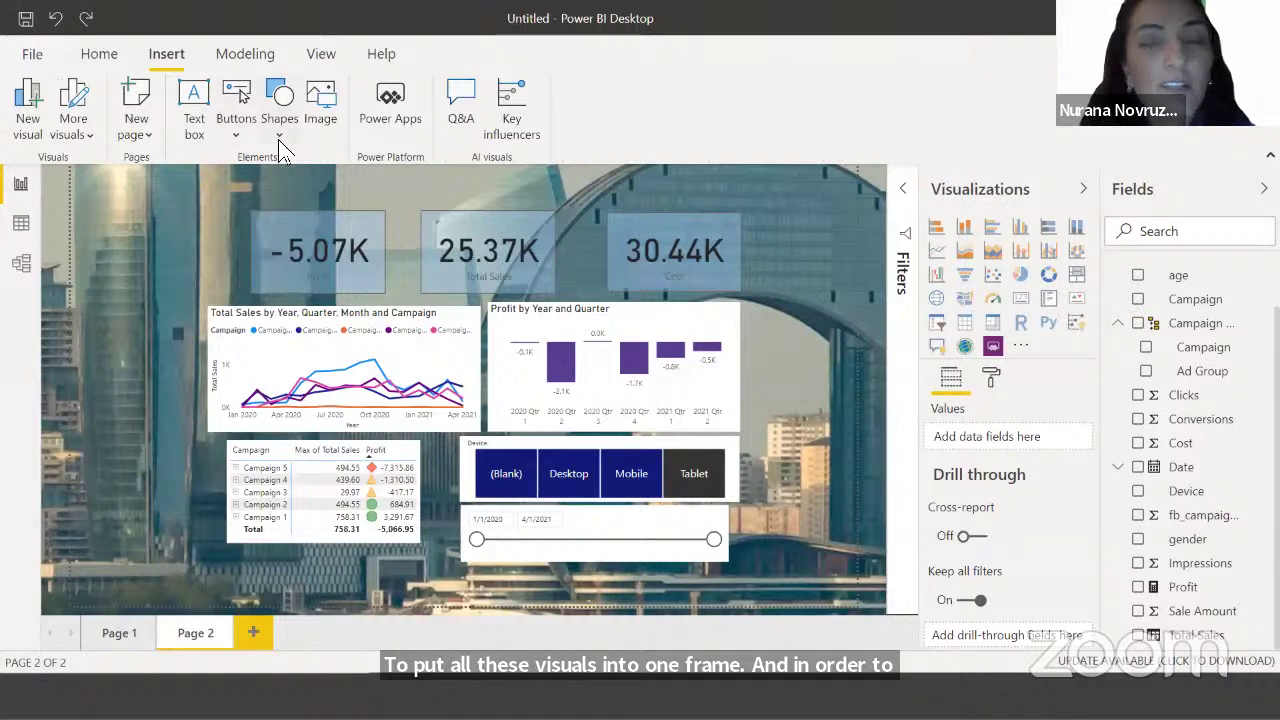
click(278, 139)
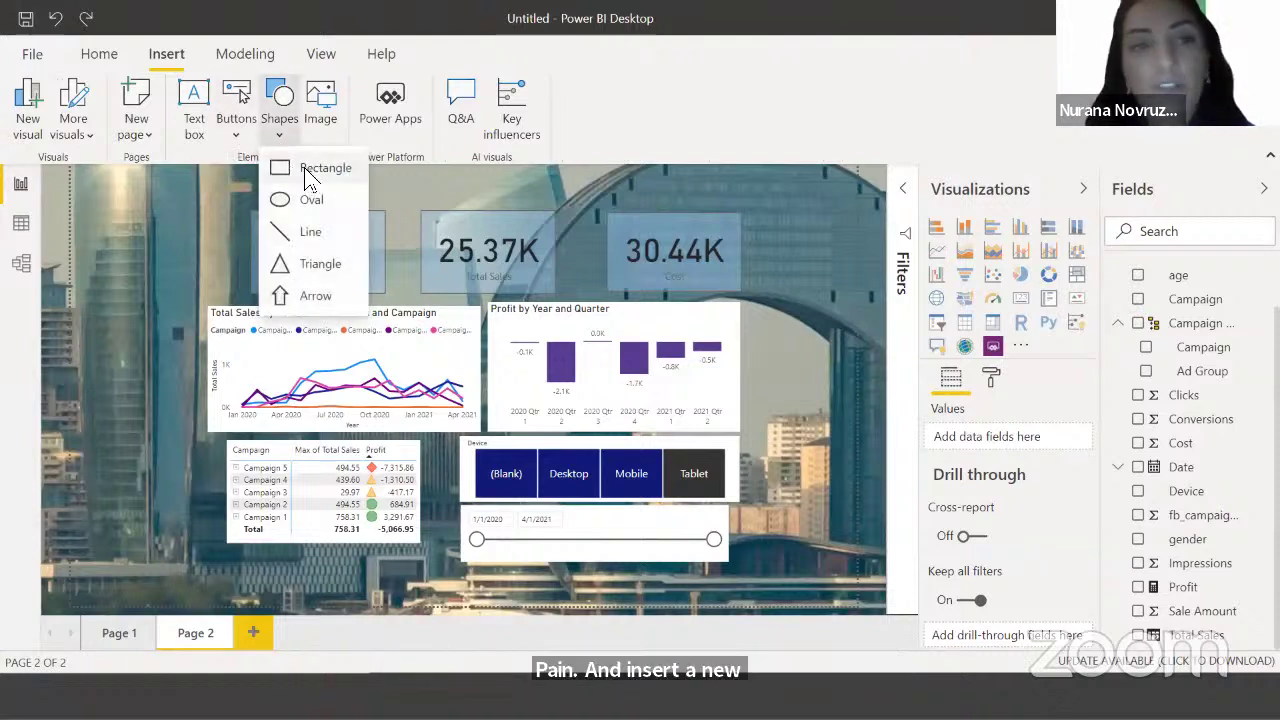
click(304, 167)
drag(215, 295, 798, 573)
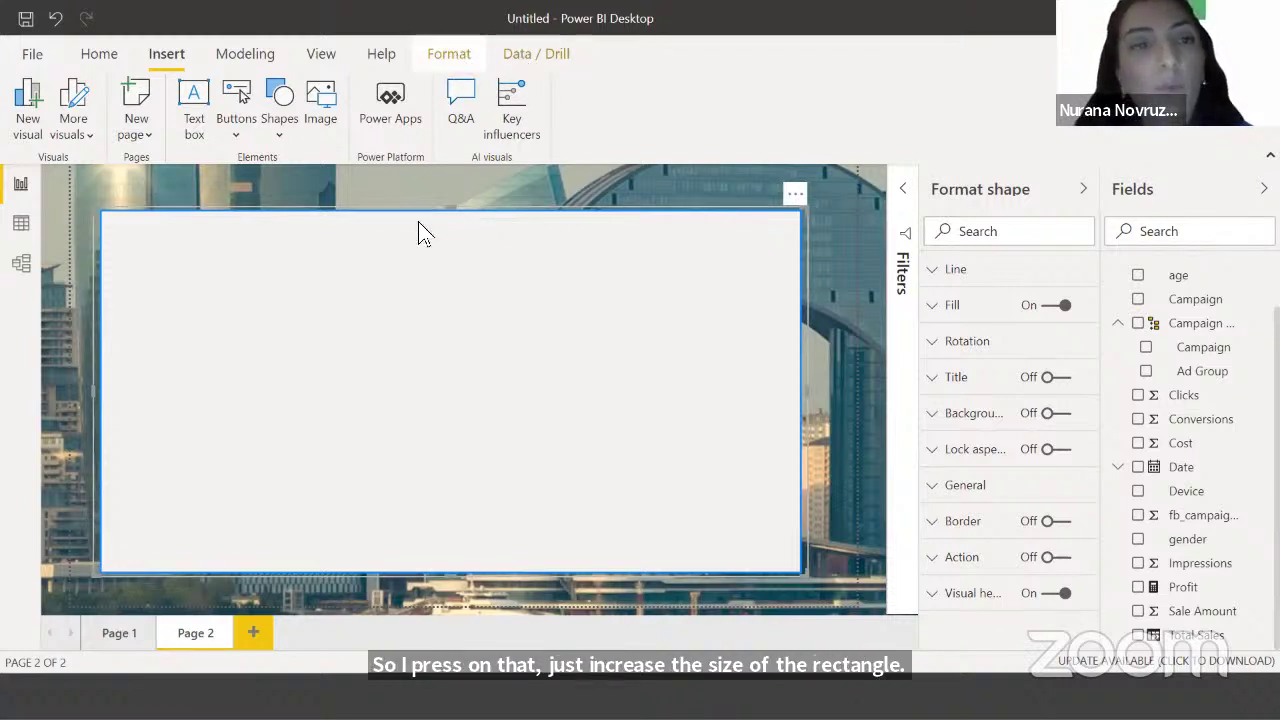
Send the rectangle to the back and shift it so it is centered behind the visuals
click(448, 52)
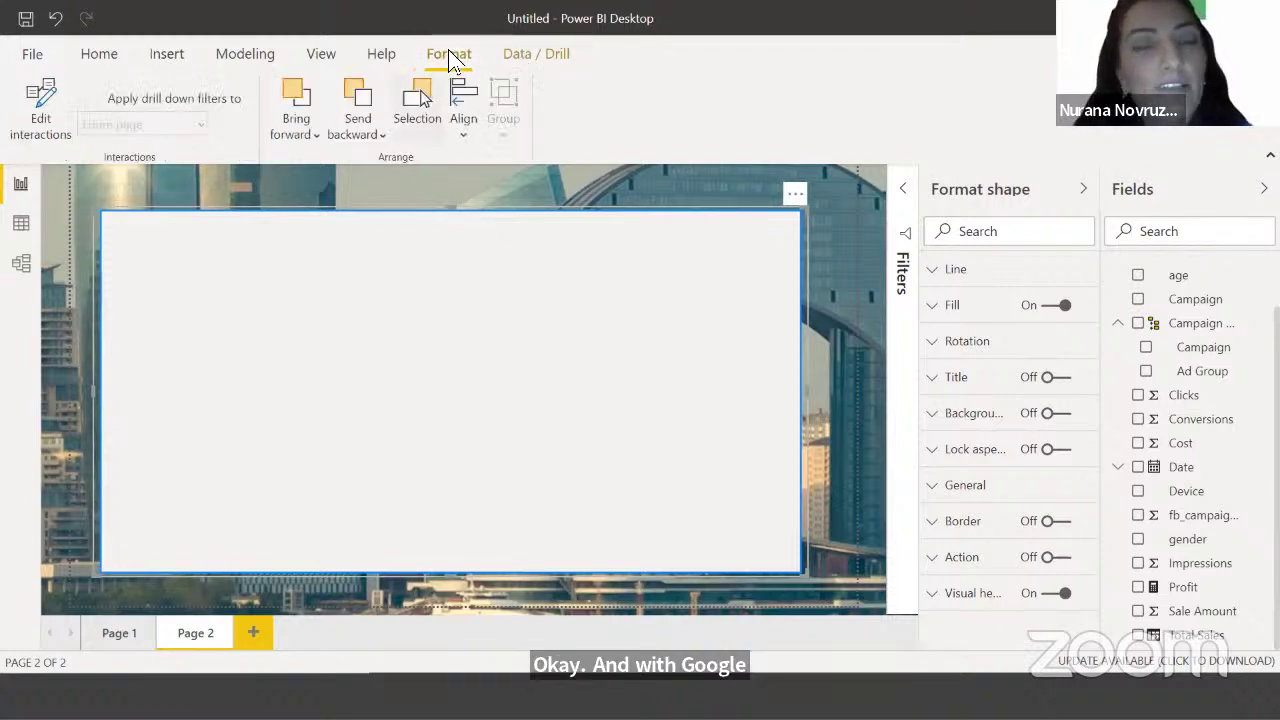
click(380, 137)
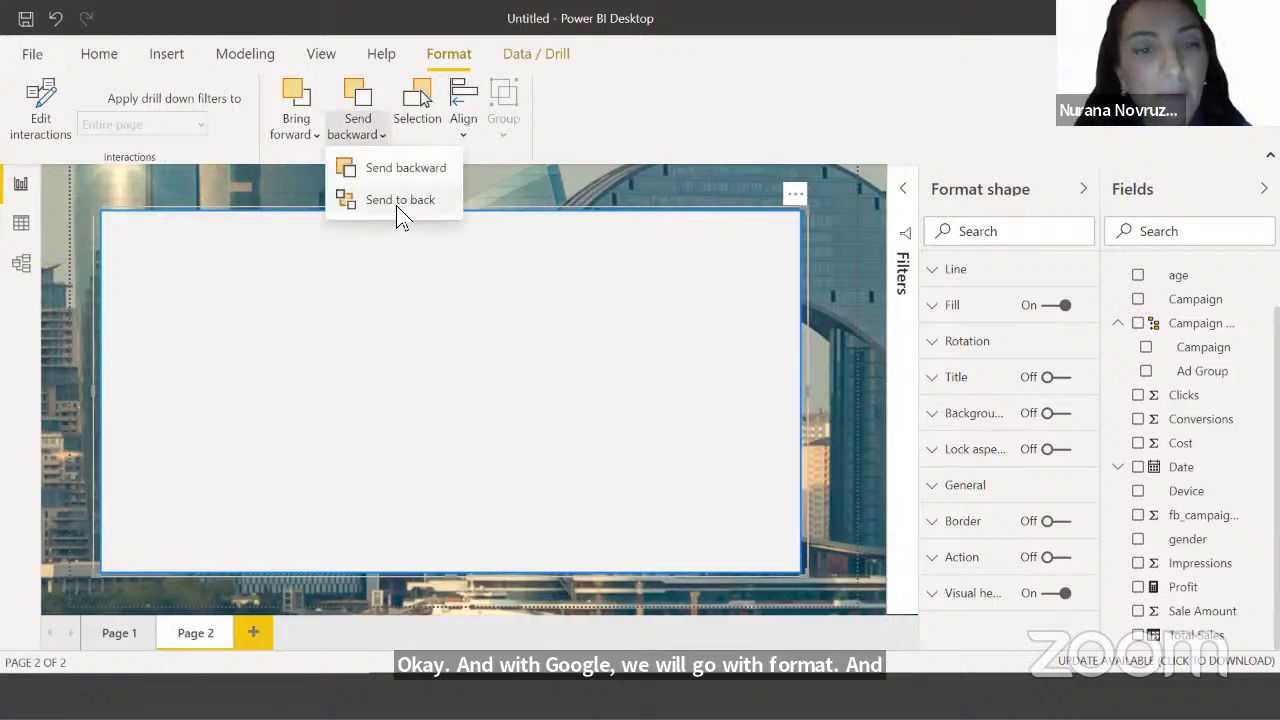
click(396, 205)
click(852, 281)
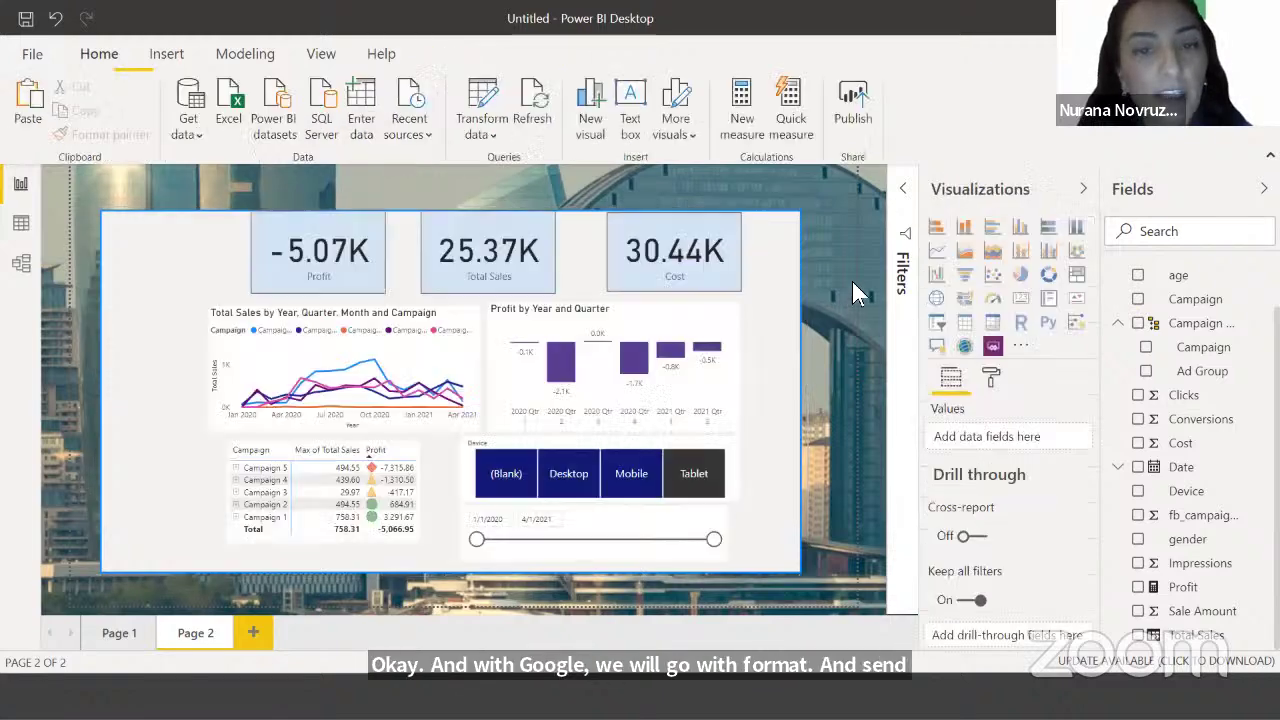
click(198, 203)
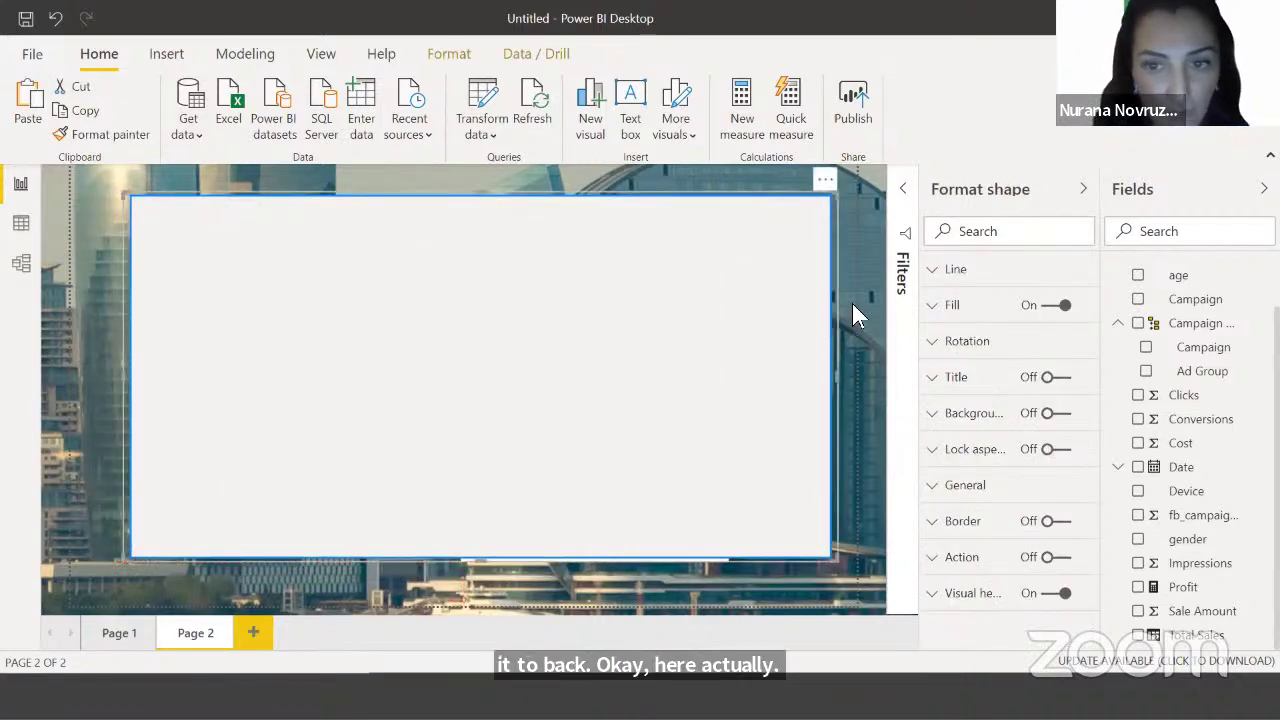
click(158, 381)
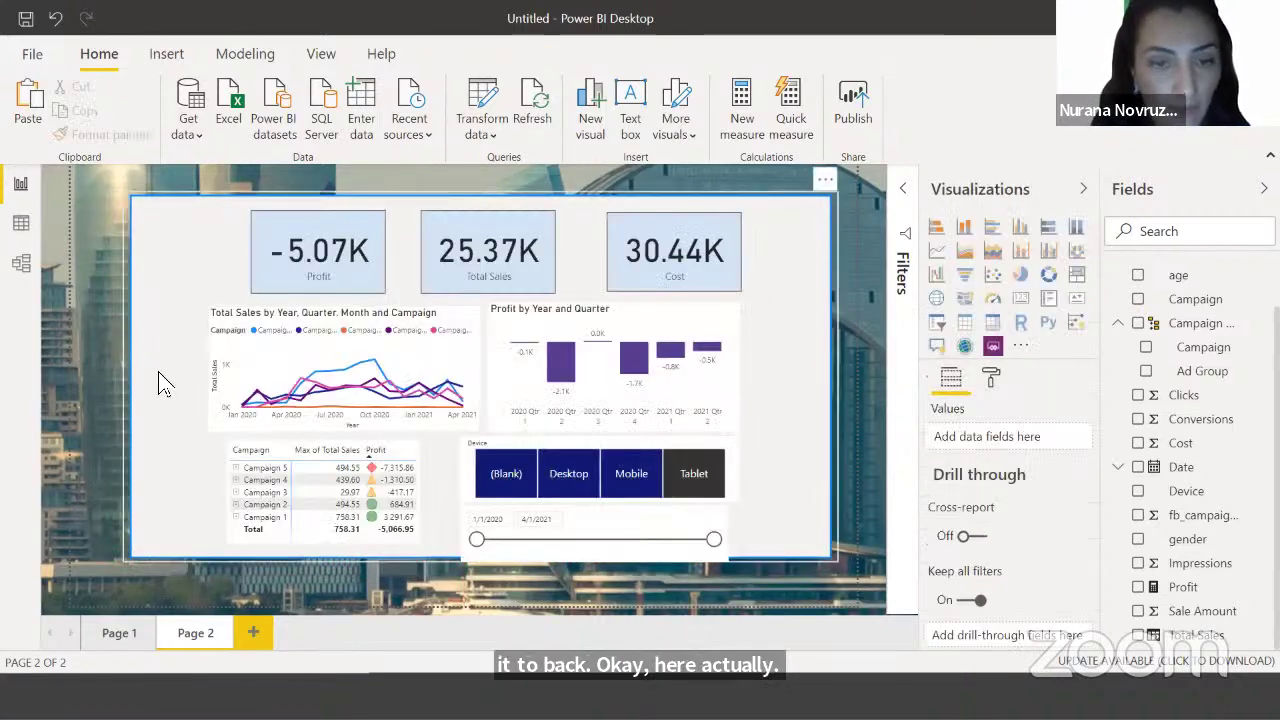
Move the Device and Date slicers up slightly so both fit inside the rectangle
click(624, 551)
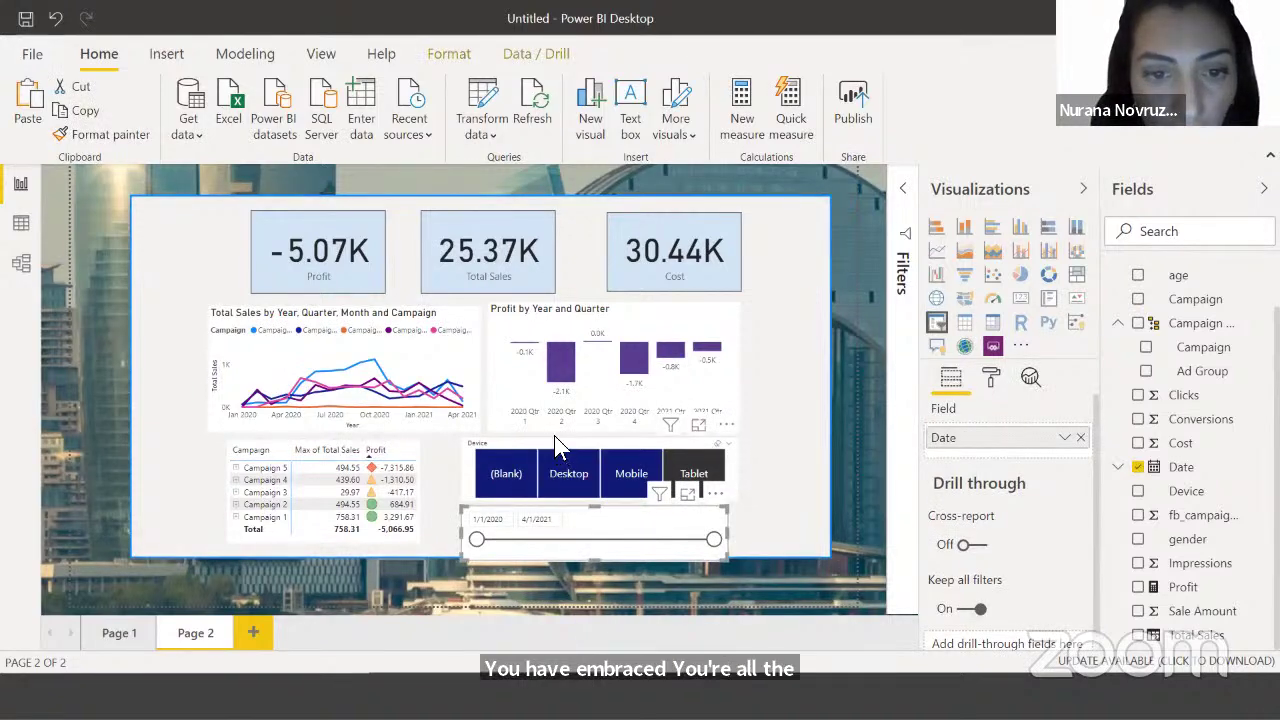
click(555, 438)
click(571, 514)
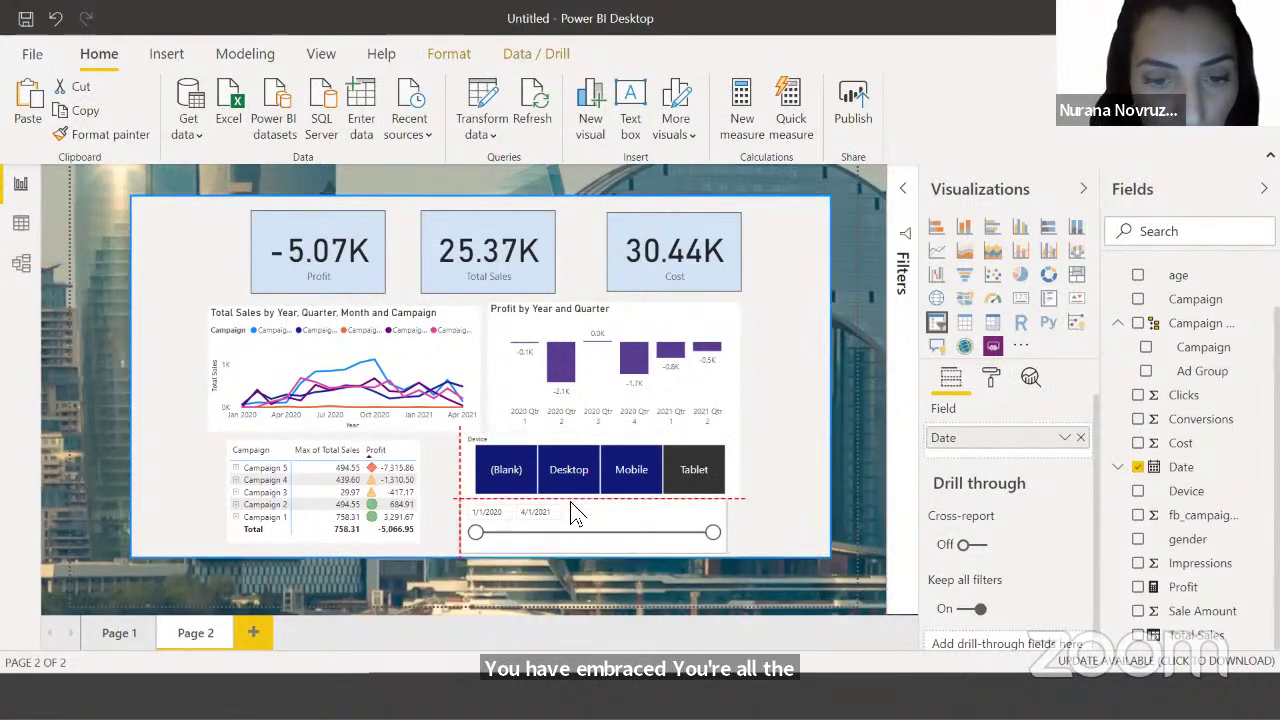
click(800, 420)
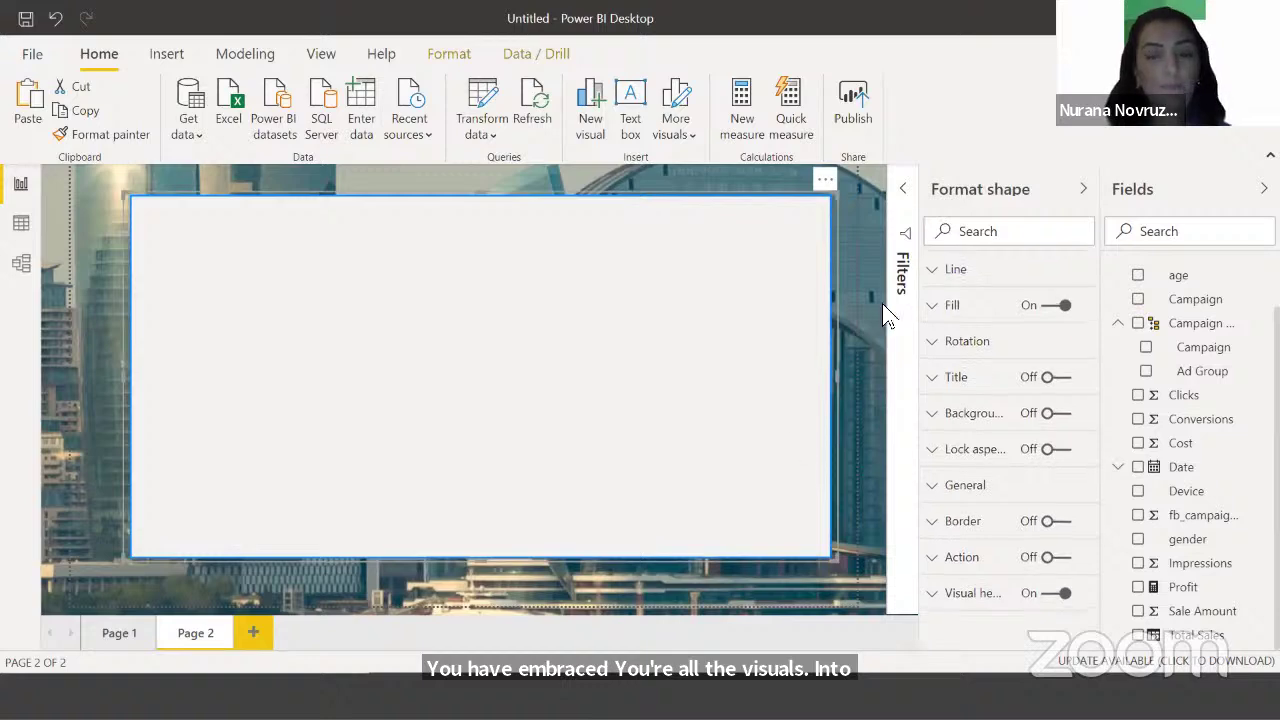
click(118, 210)
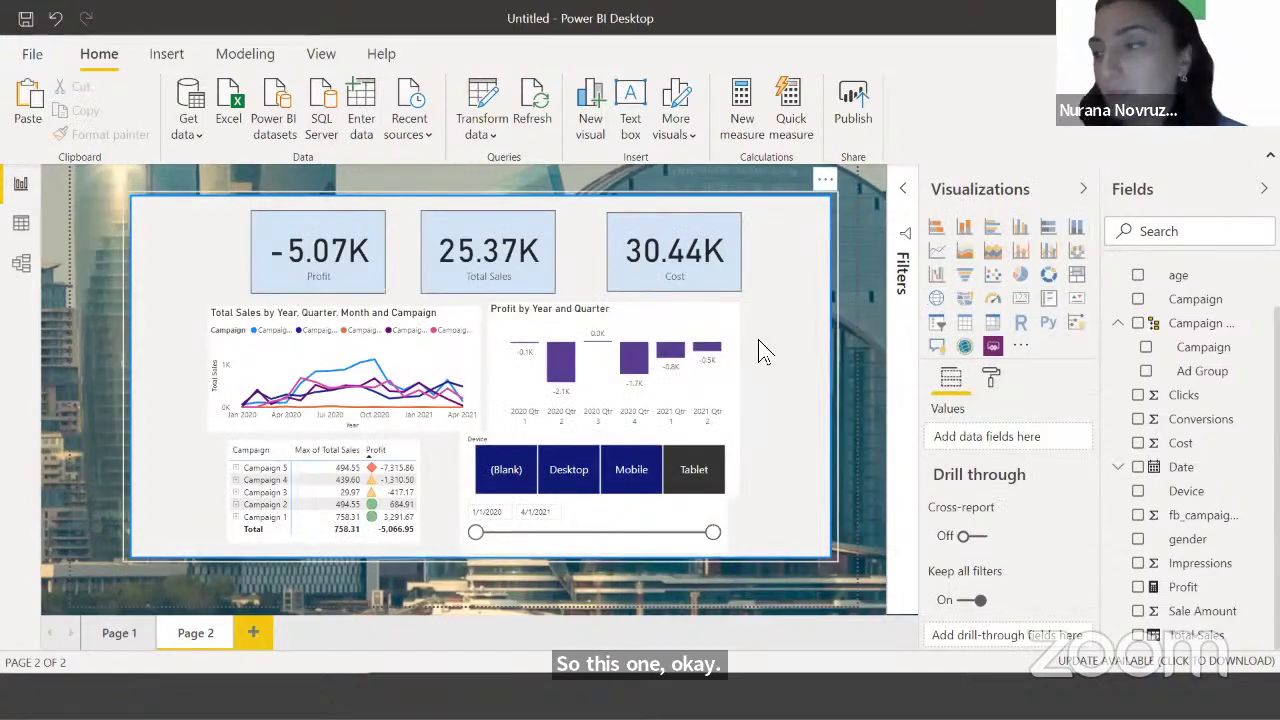
Try light orange, lavender and light blue as the rectangle's fill color
click(800, 211)
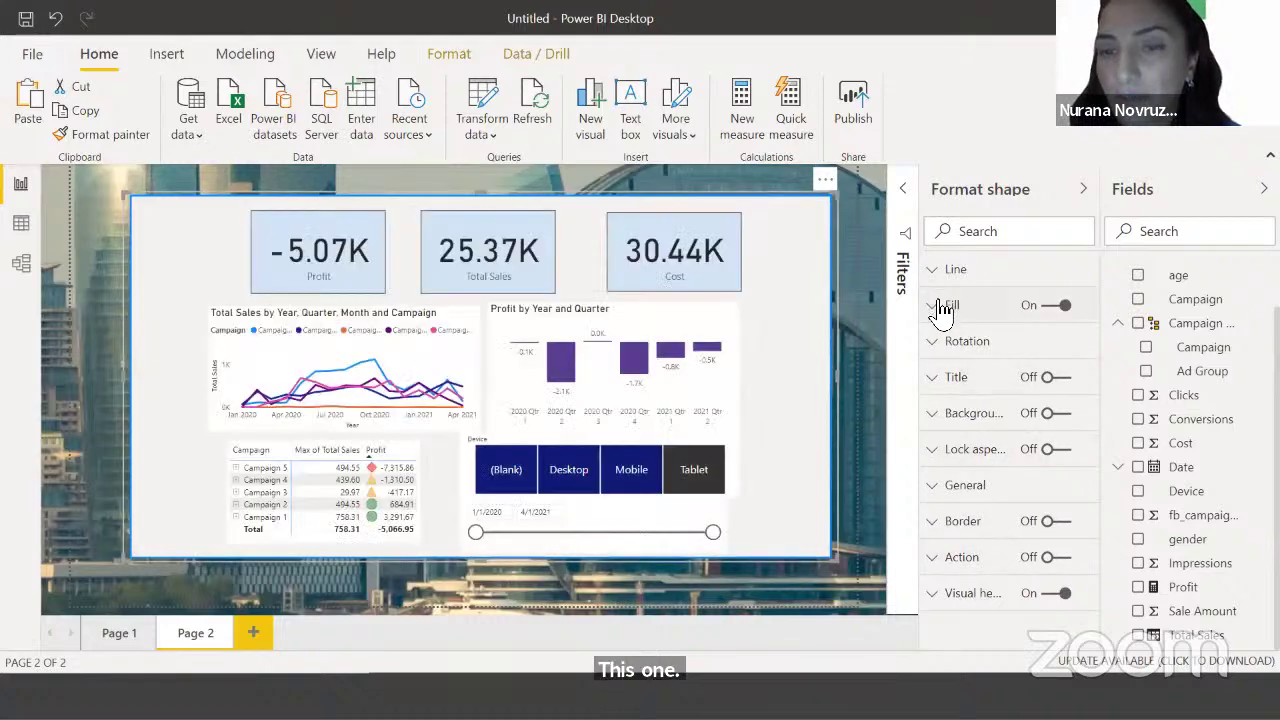
click(945, 305)
click(960, 367)
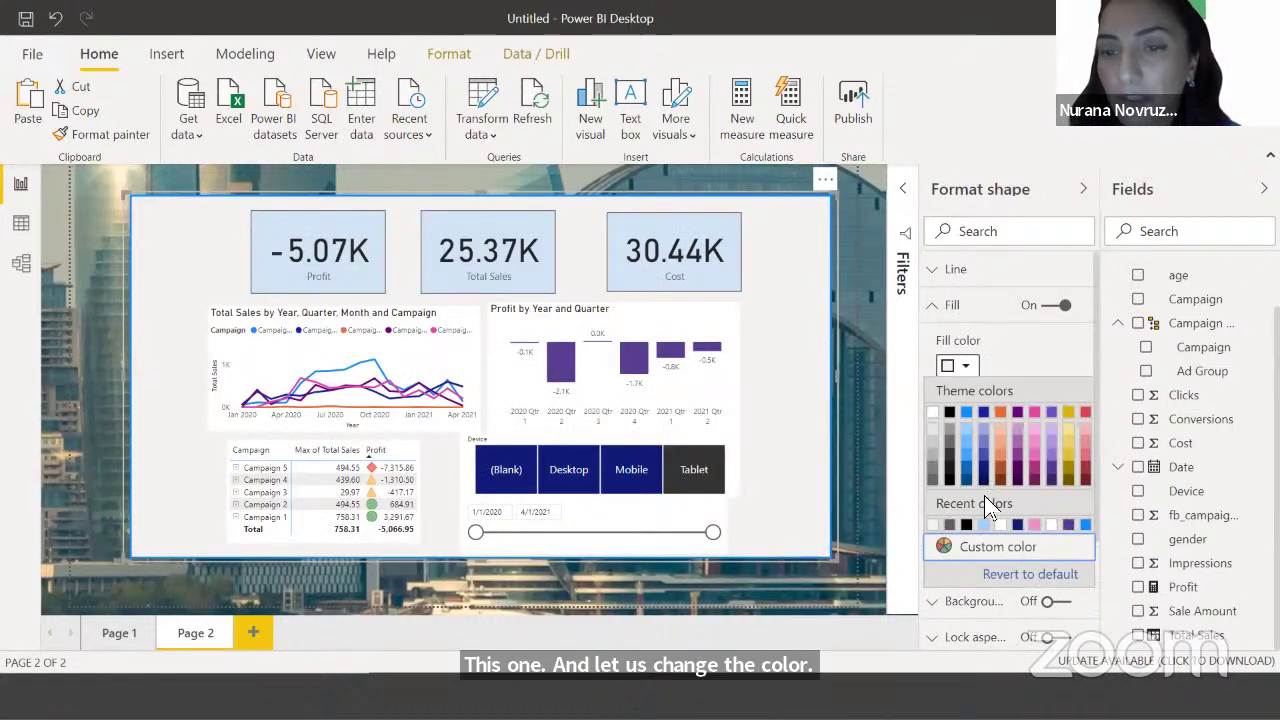
click(1000, 437)
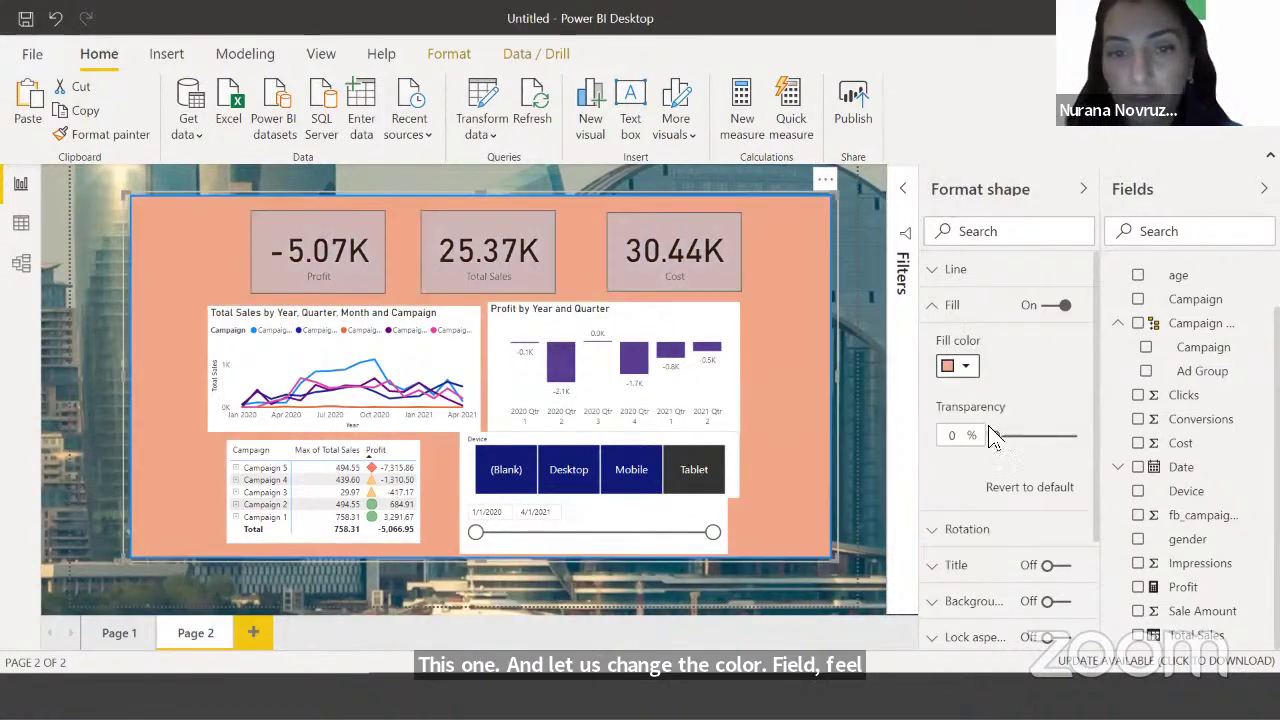
click(955, 366)
click(1010, 422)
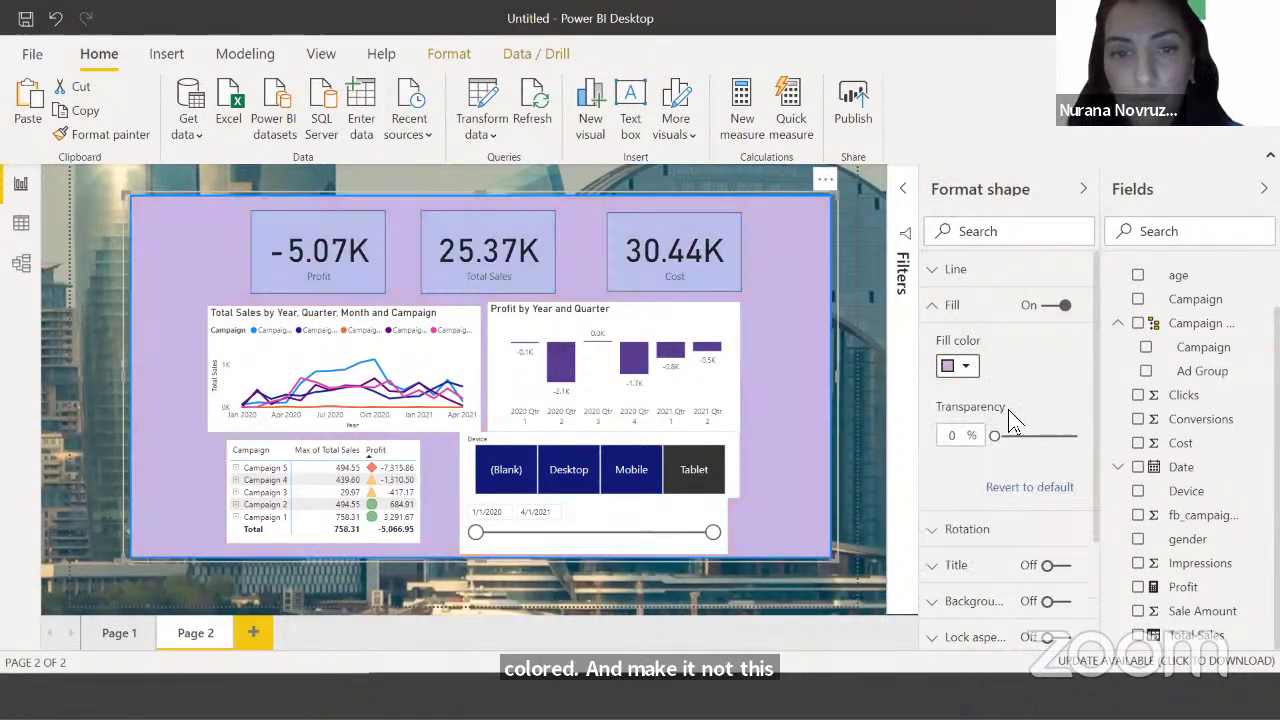
click(963, 370)
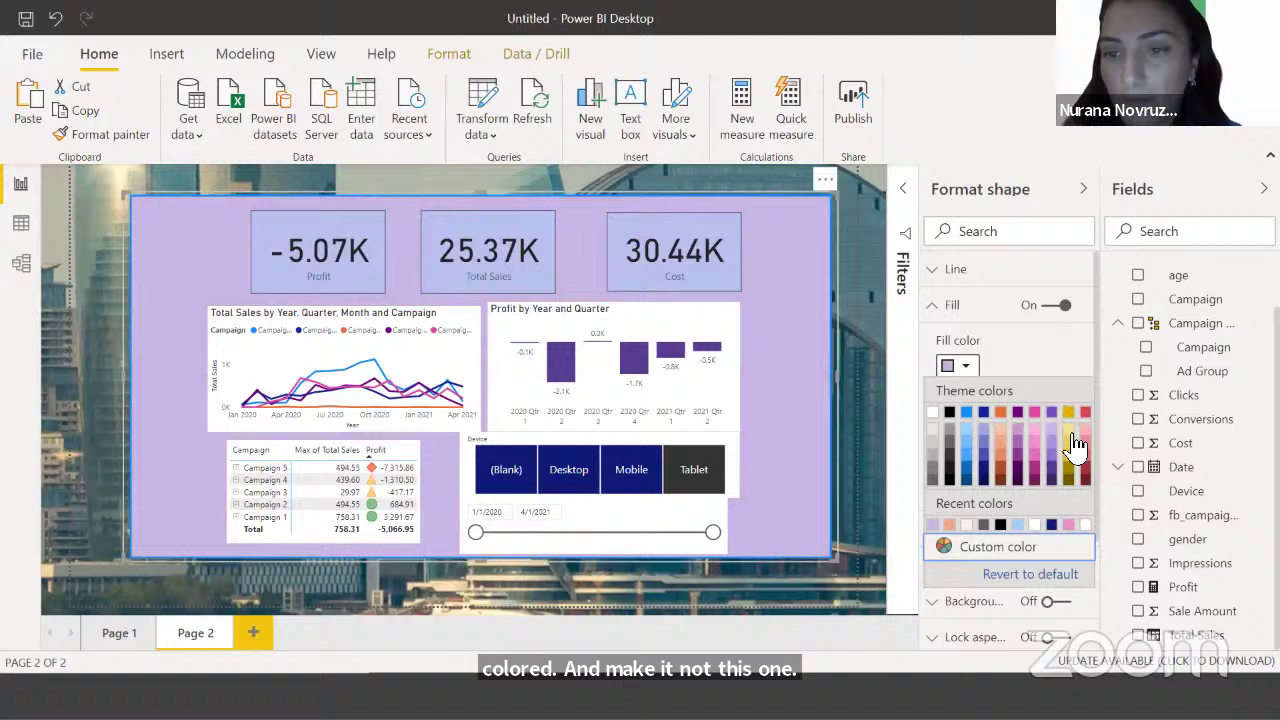
click(970, 448)
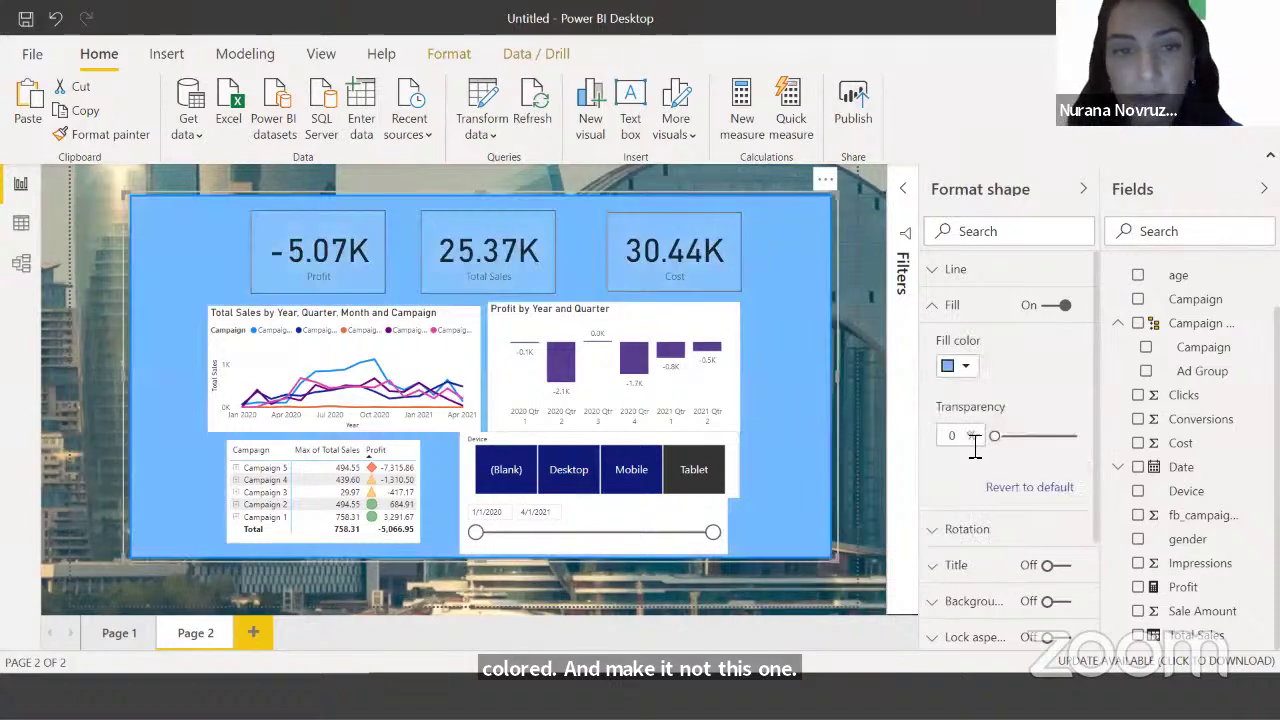
Set the rectangle's fill to a light purple theme color
click(974, 371)
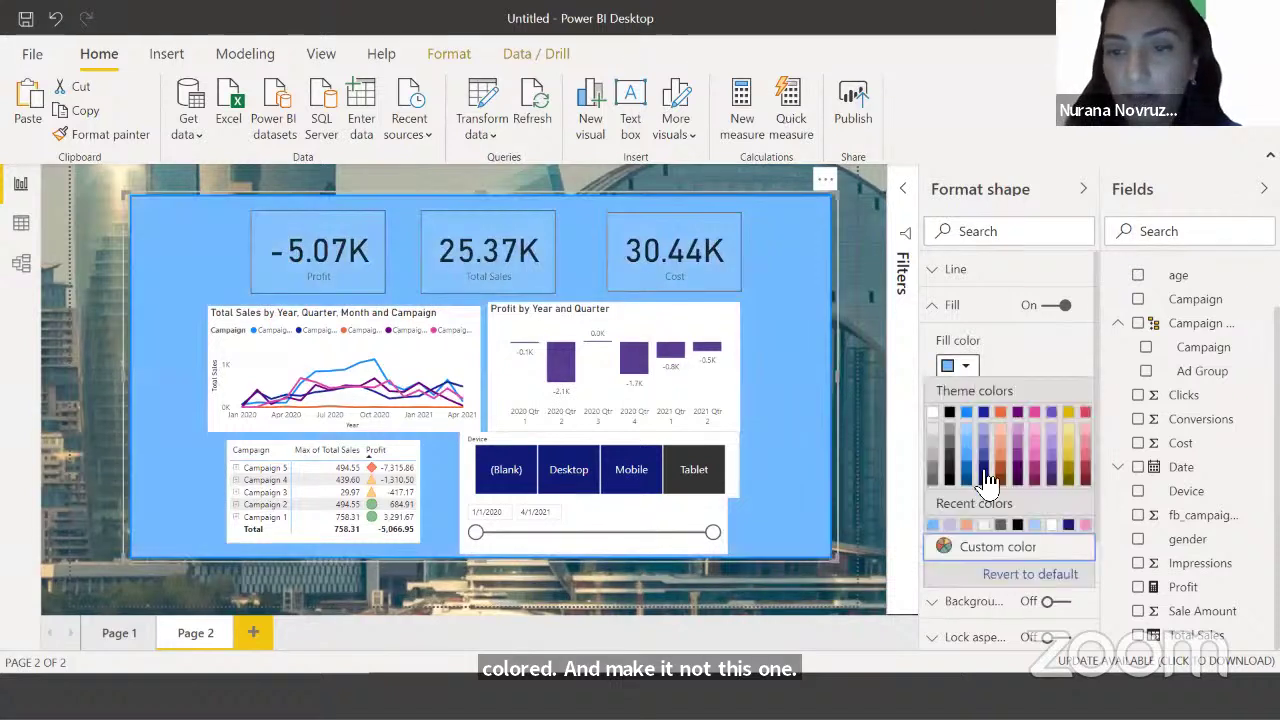
click(1020, 430)
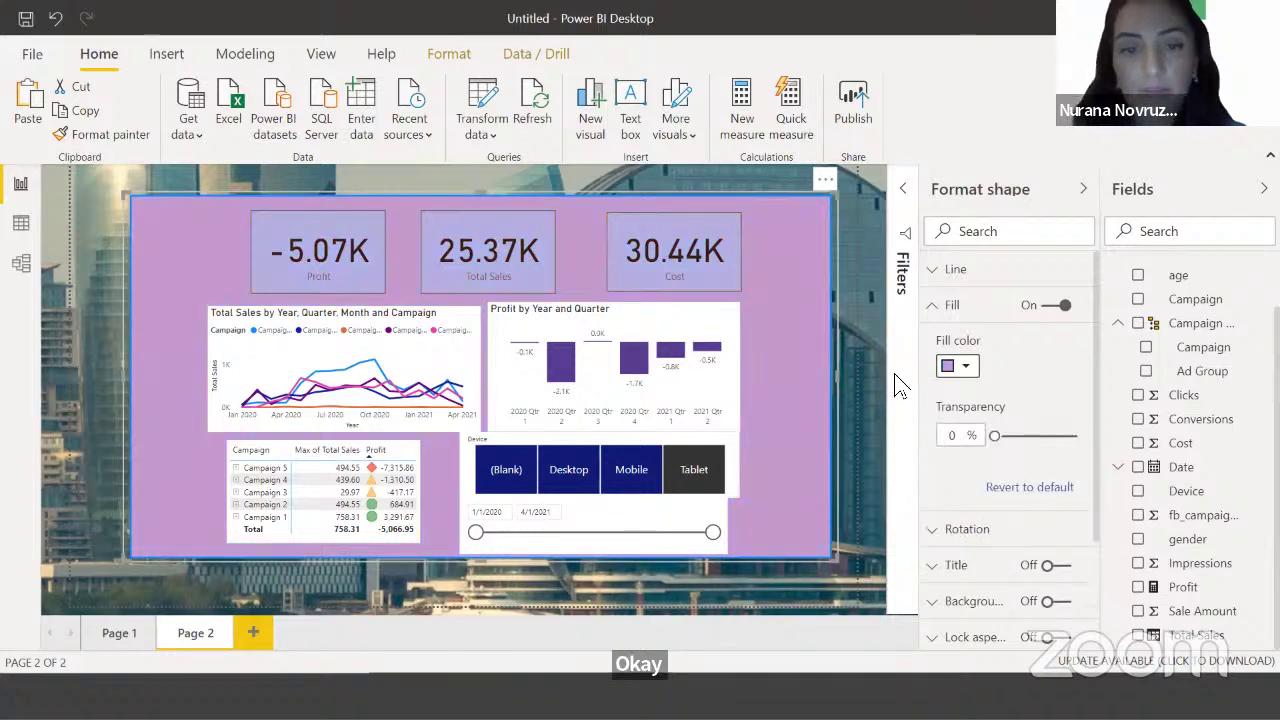
click(868, 381)
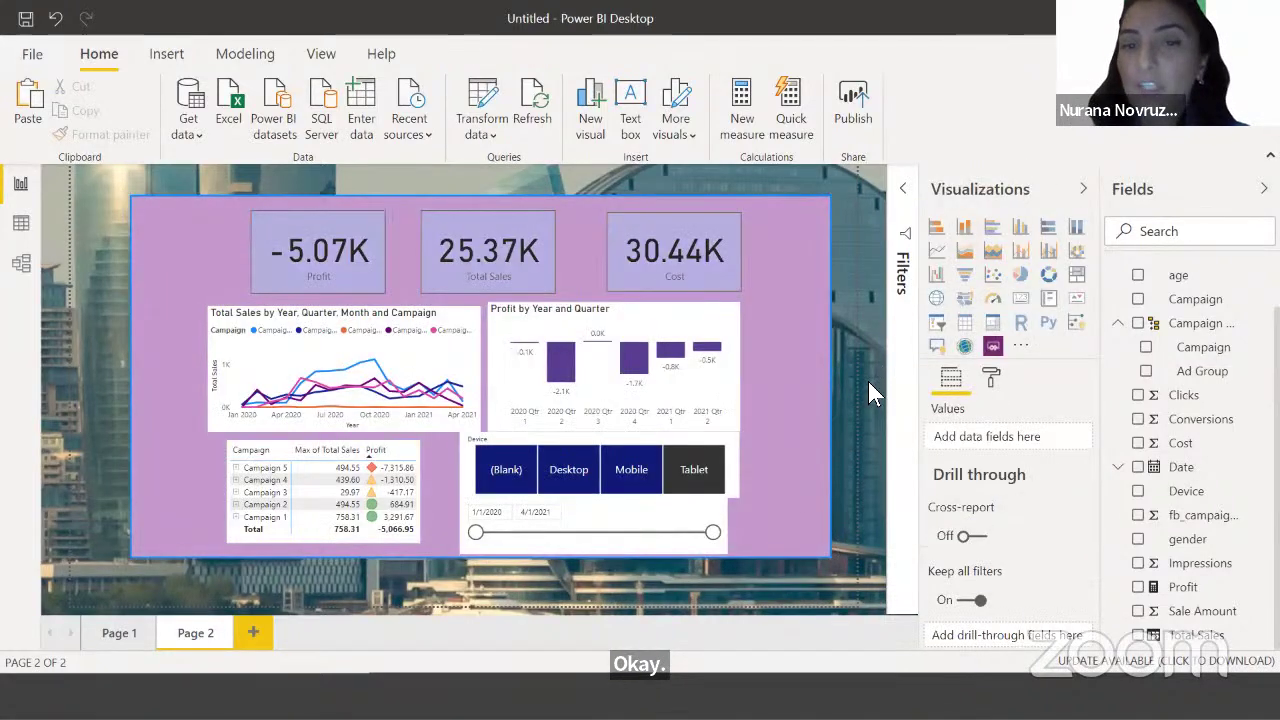
Resize the purple rectangle to be slightly narrower and taller, keeping all visuals within it
click(830, 555)
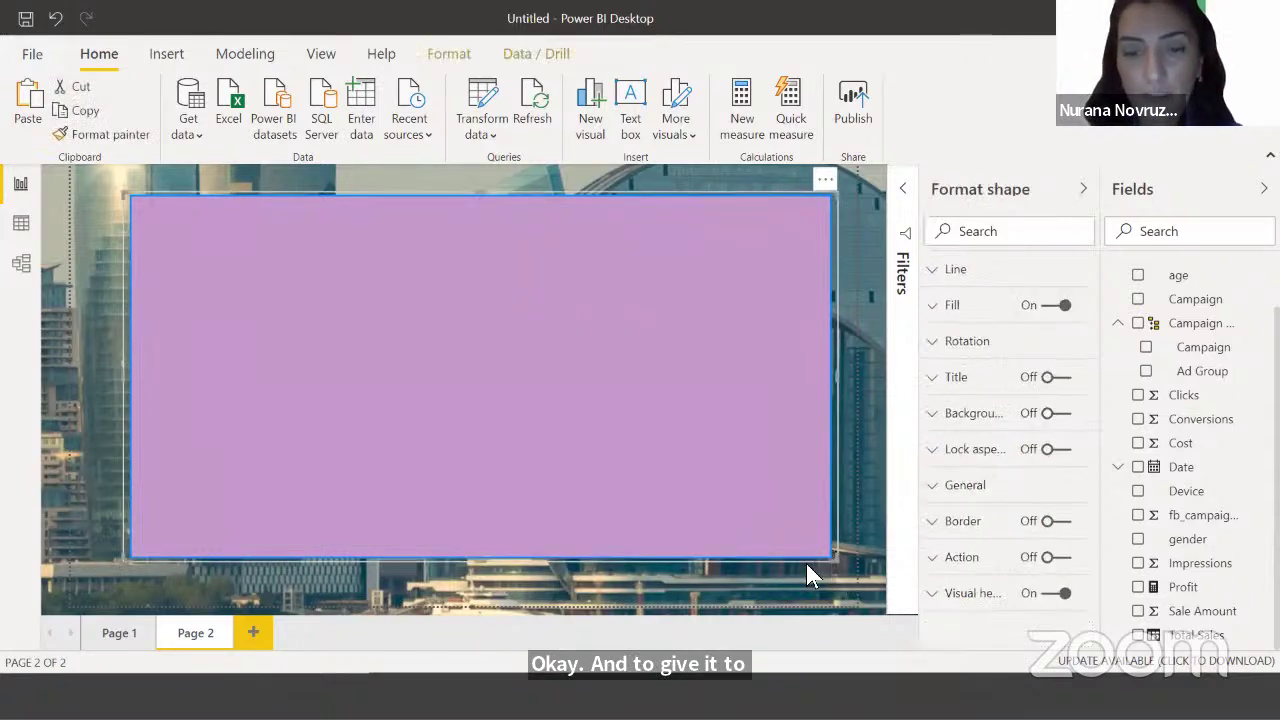
drag(807, 564, 802, 562)
drag(158, 207, 182, 207)
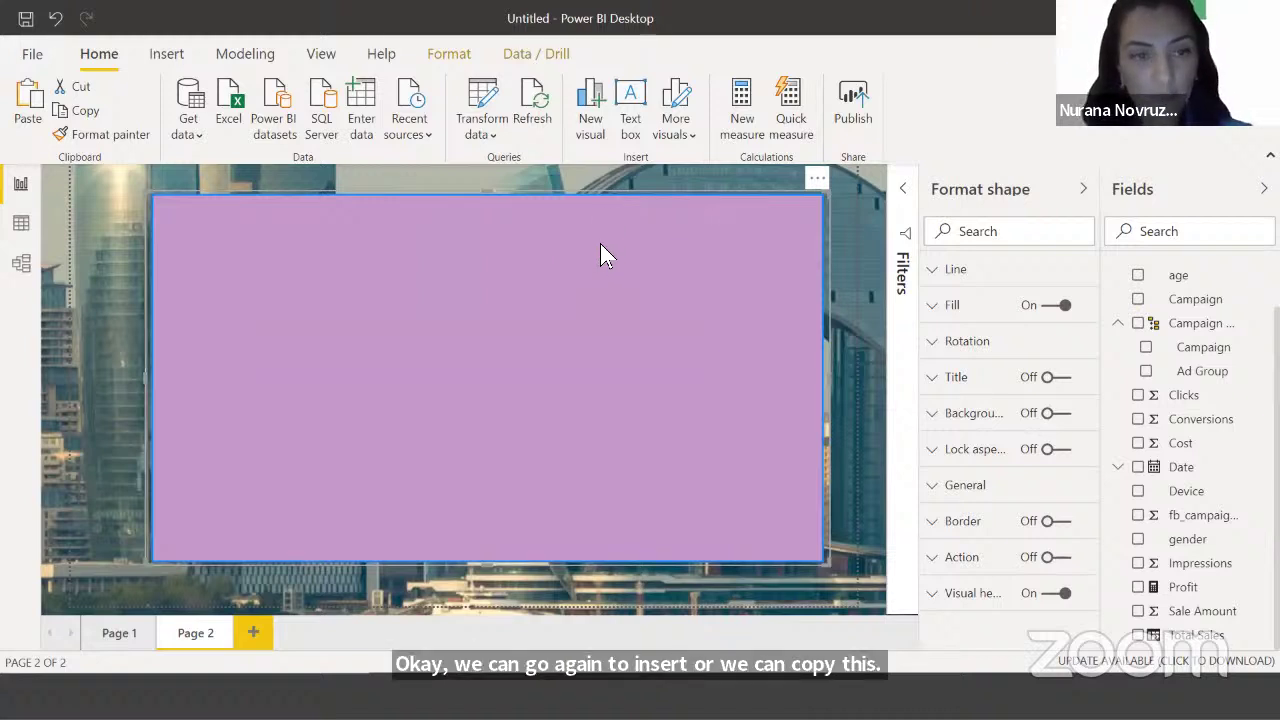
Duplicate the purple rectangle and enlarge the copy so it extends slightly beyond the original's edges
key(ctrl+c)
key(ctrl+v)
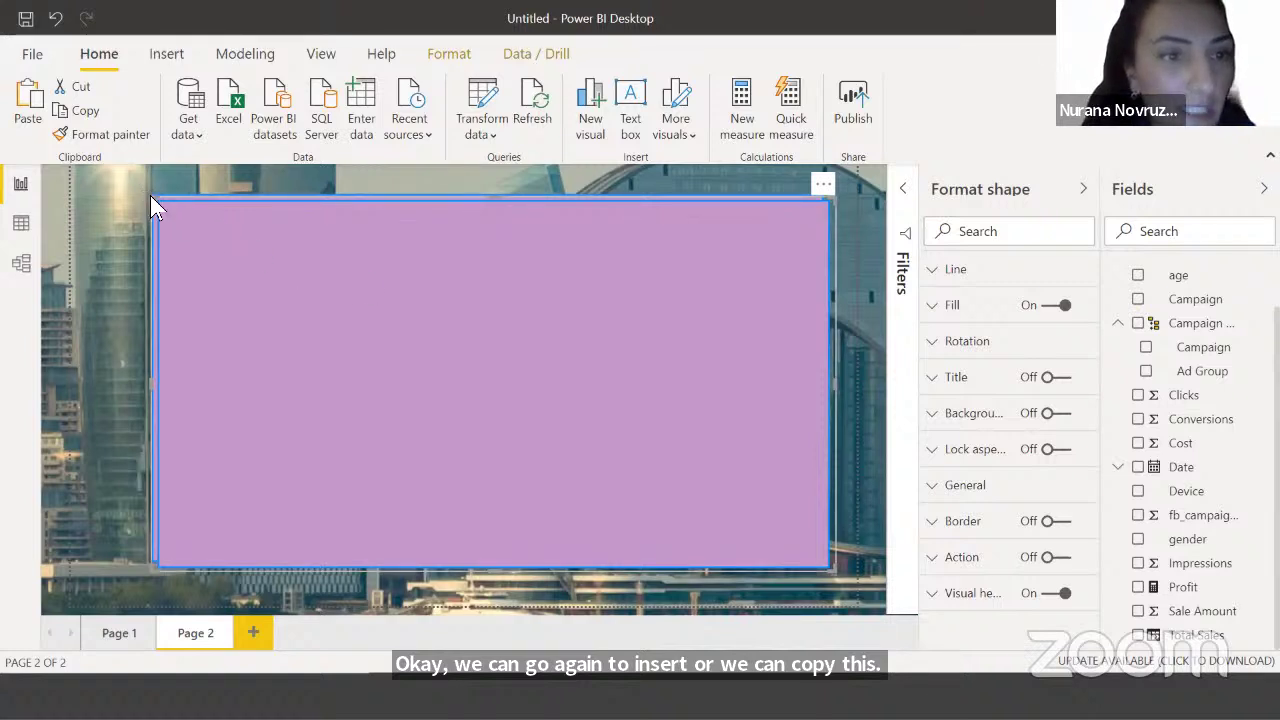
drag(152, 197, 140, 194)
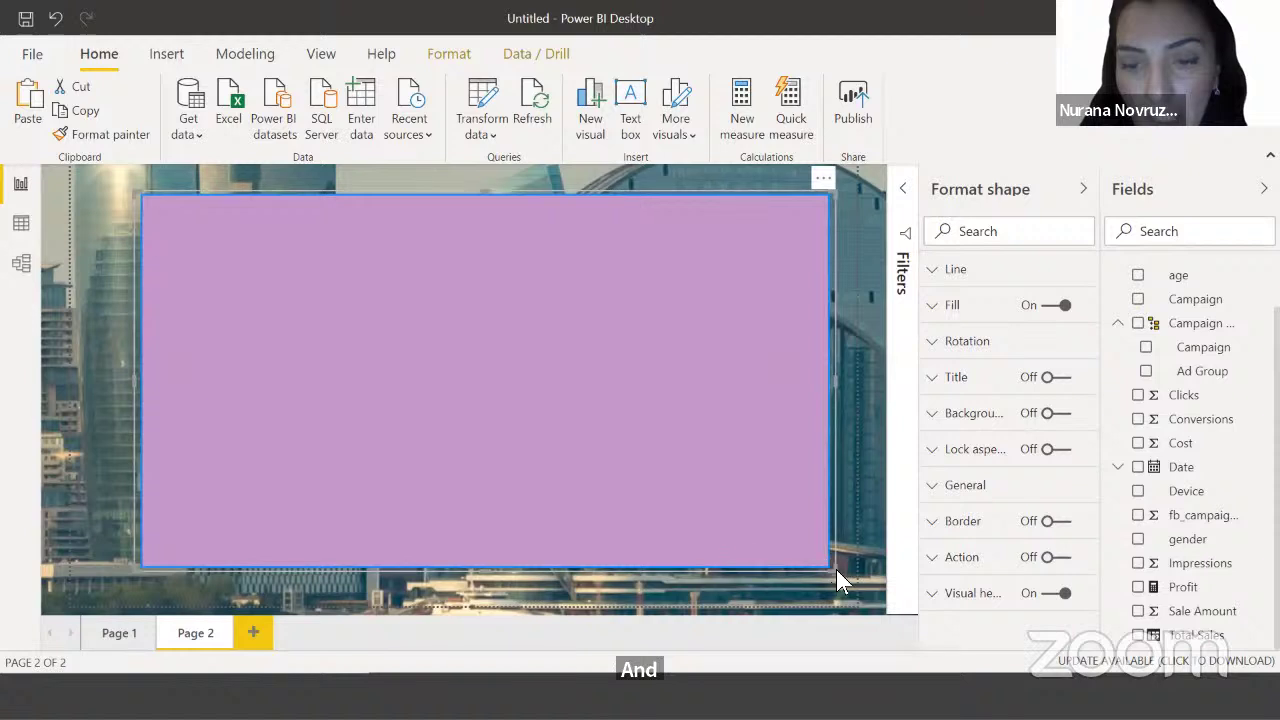
drag(836, 569, 838, 573)
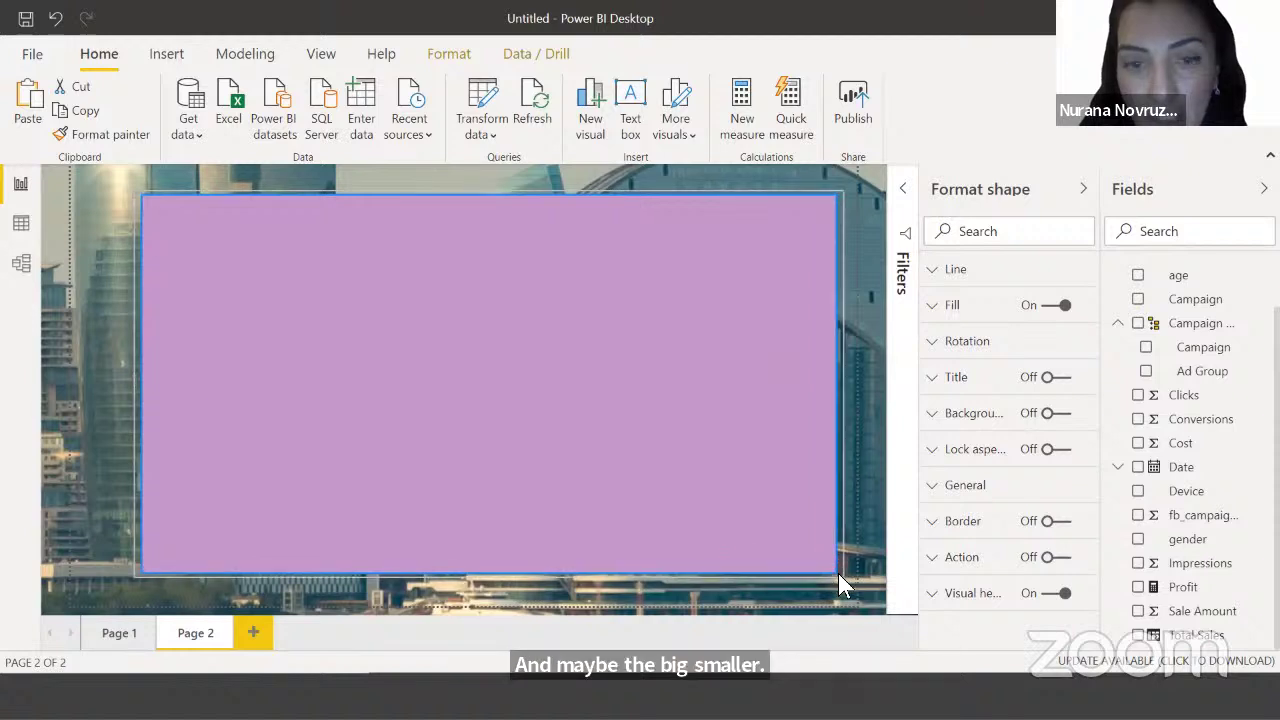
Fill the enlarged rectangle copy with black and send it to the back as a border behind the purple rectangle
click(948, 306)
click(957, 366)
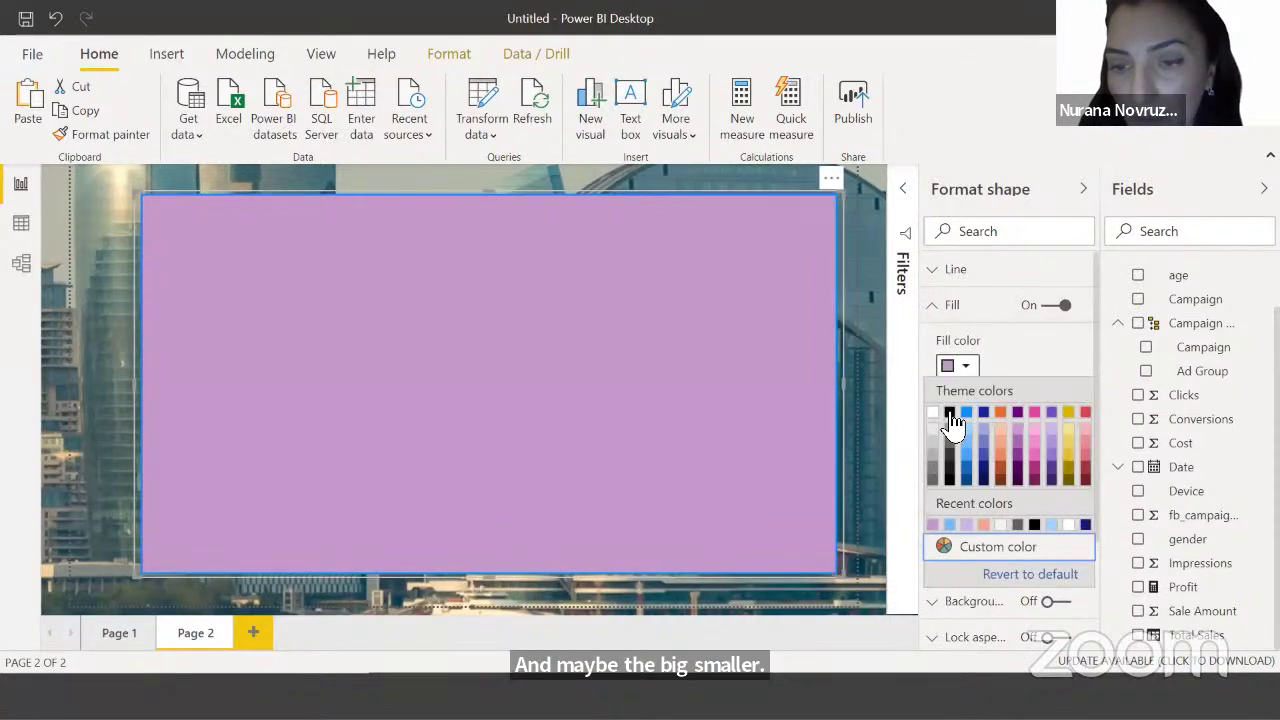
click(949, 413)
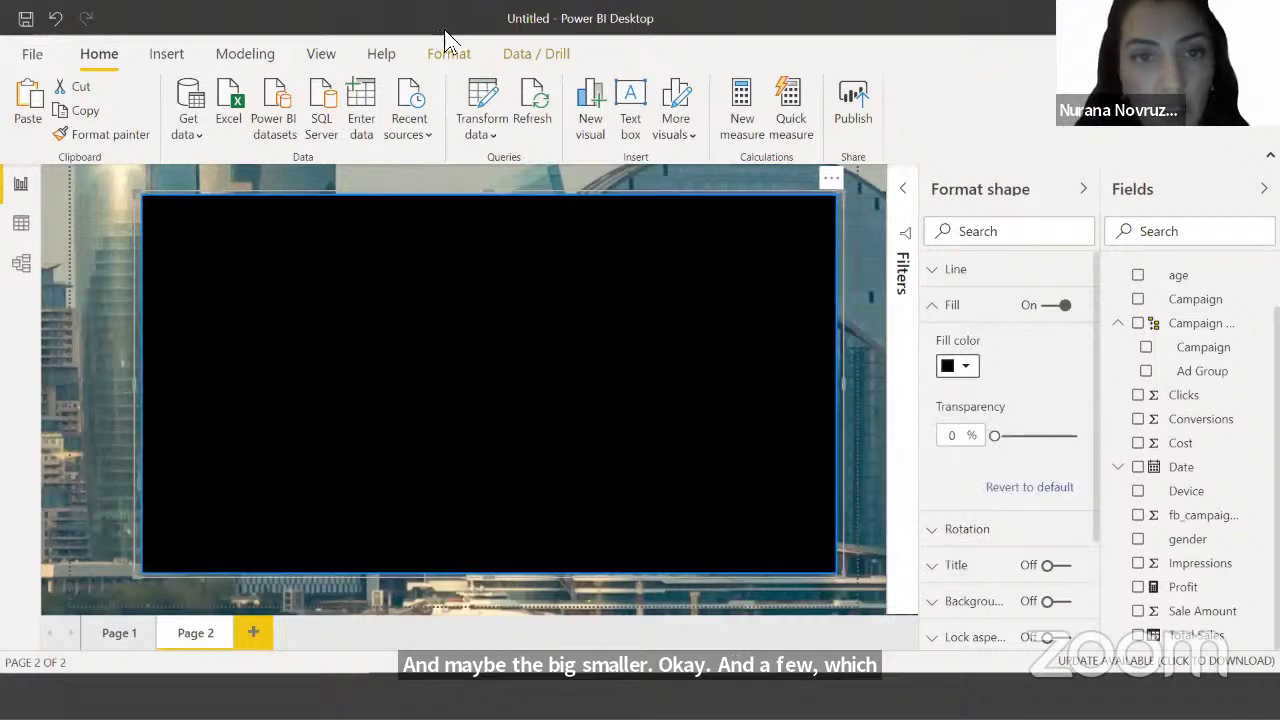
click(512, 55)
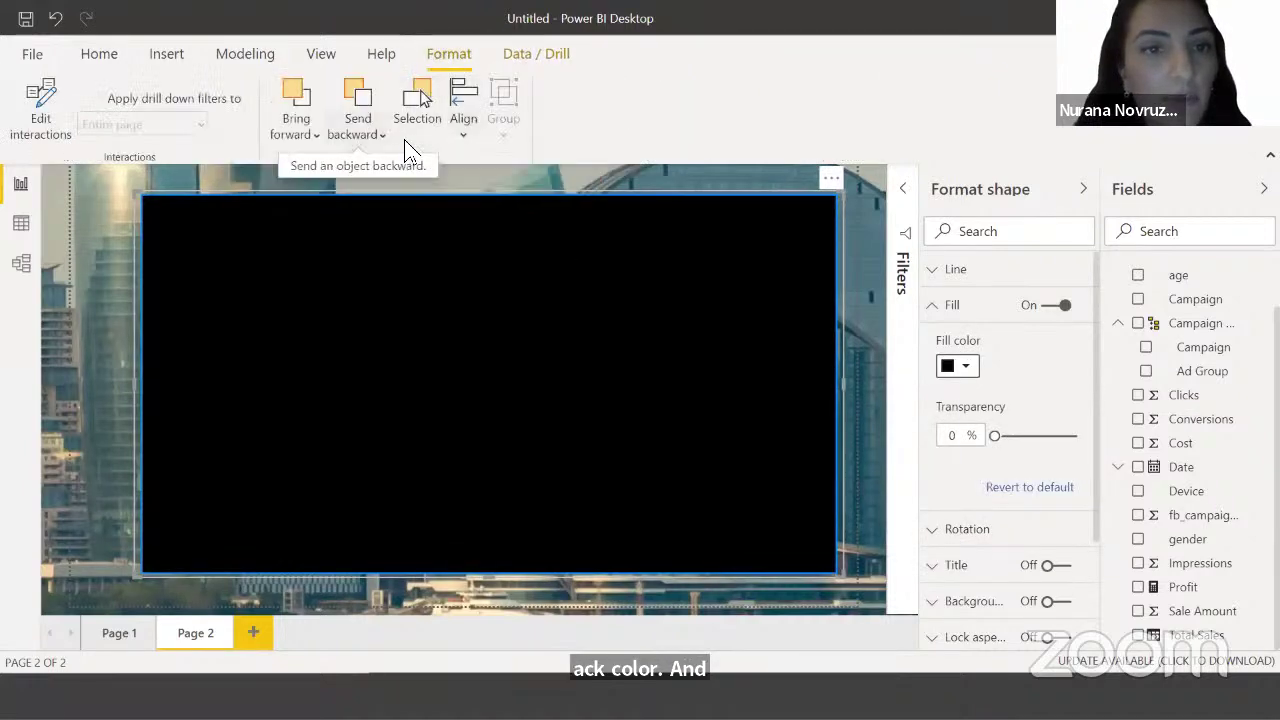
click(385, 134)
click(400, 202)
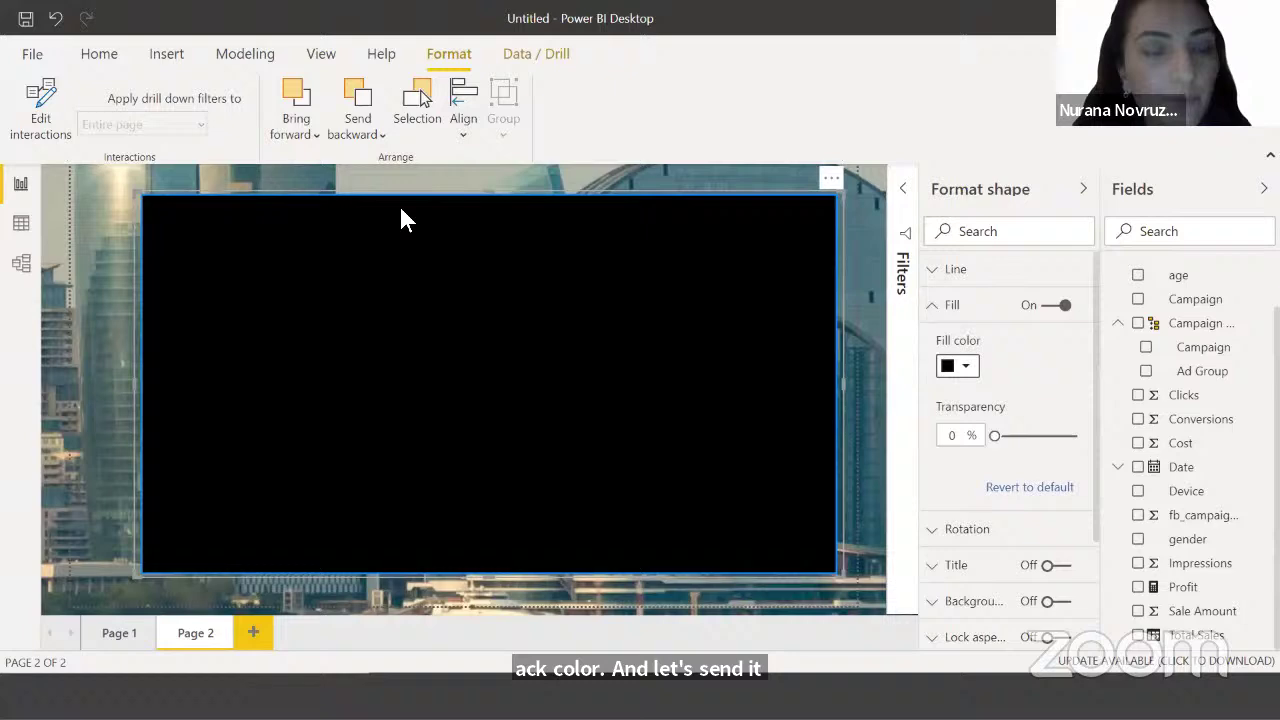
click(866, 321)
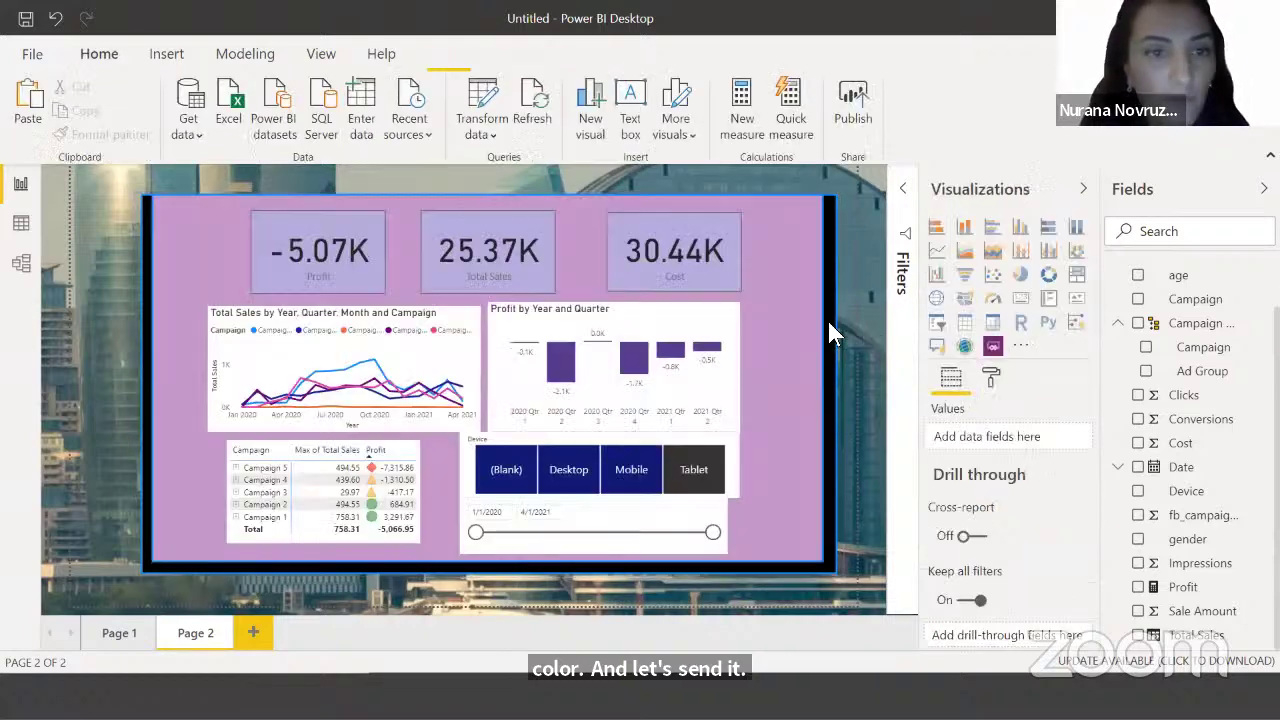
Shrink the purple rectangle slightly and center it inside the black rectangle so an even border surrounds it
click(776, 281)
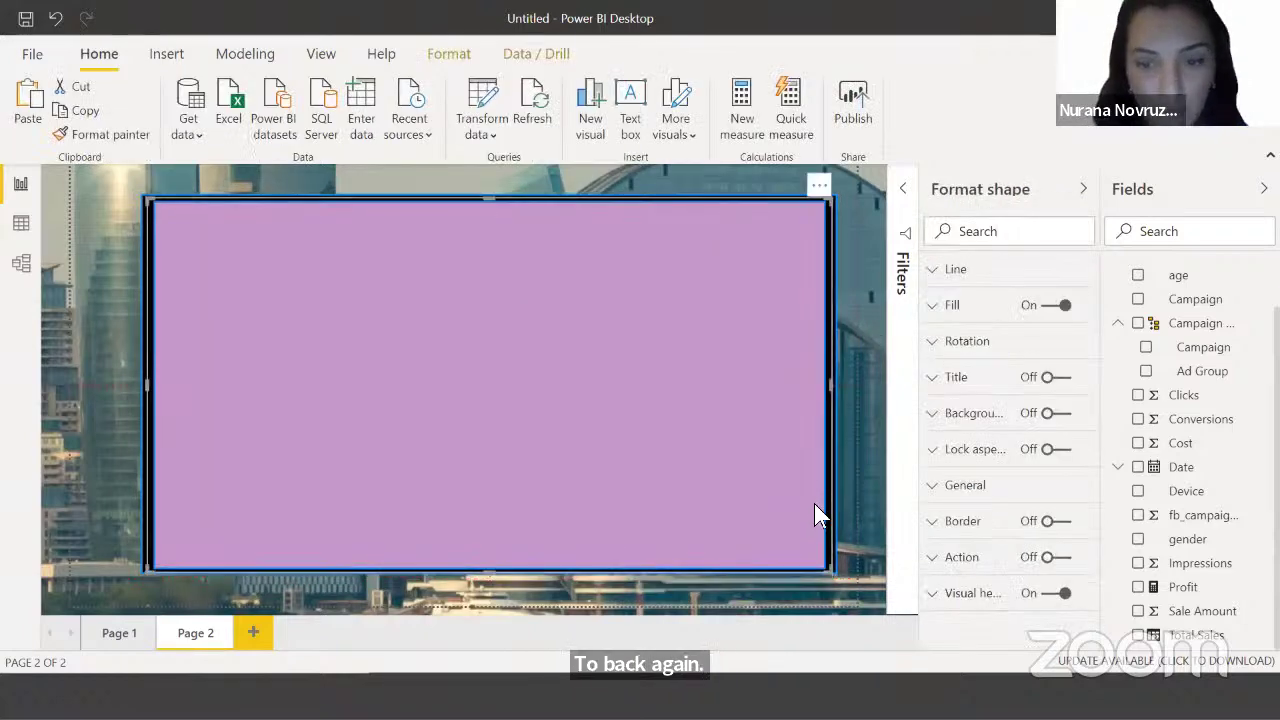
drag(824, 567, 822, 557)
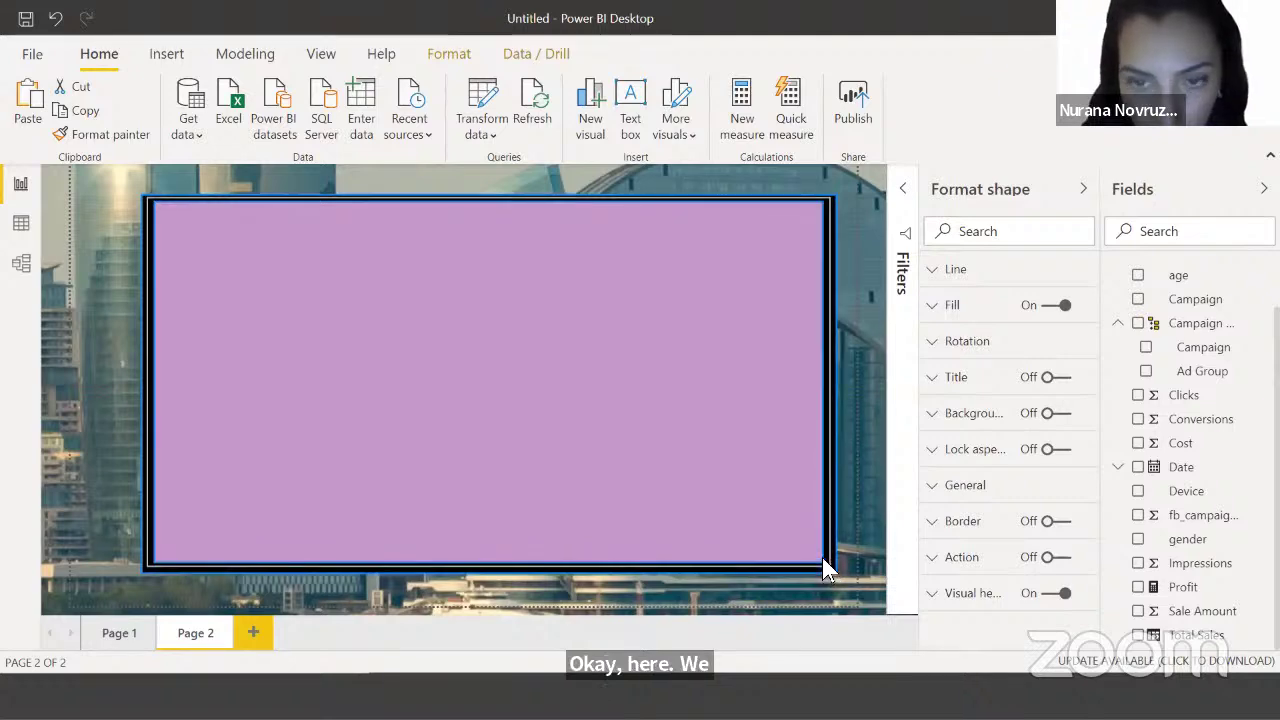
drag(770, 269, 772, 267)
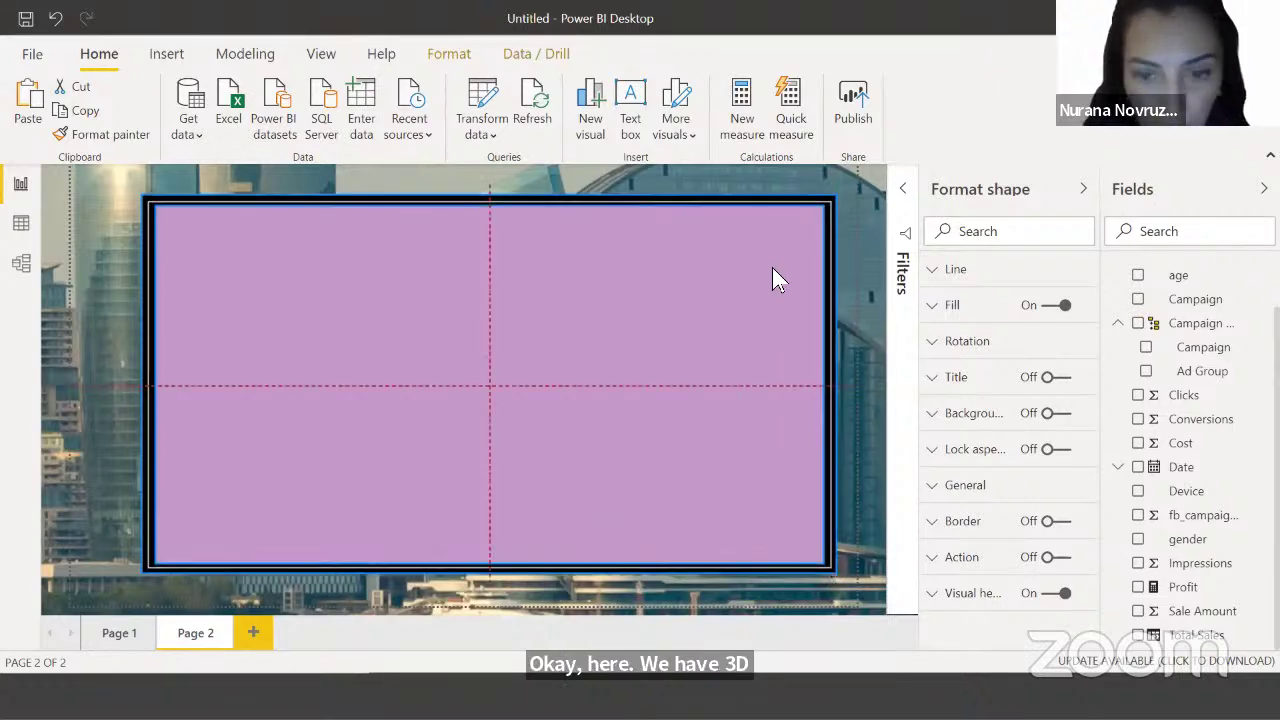
click(862, 293)
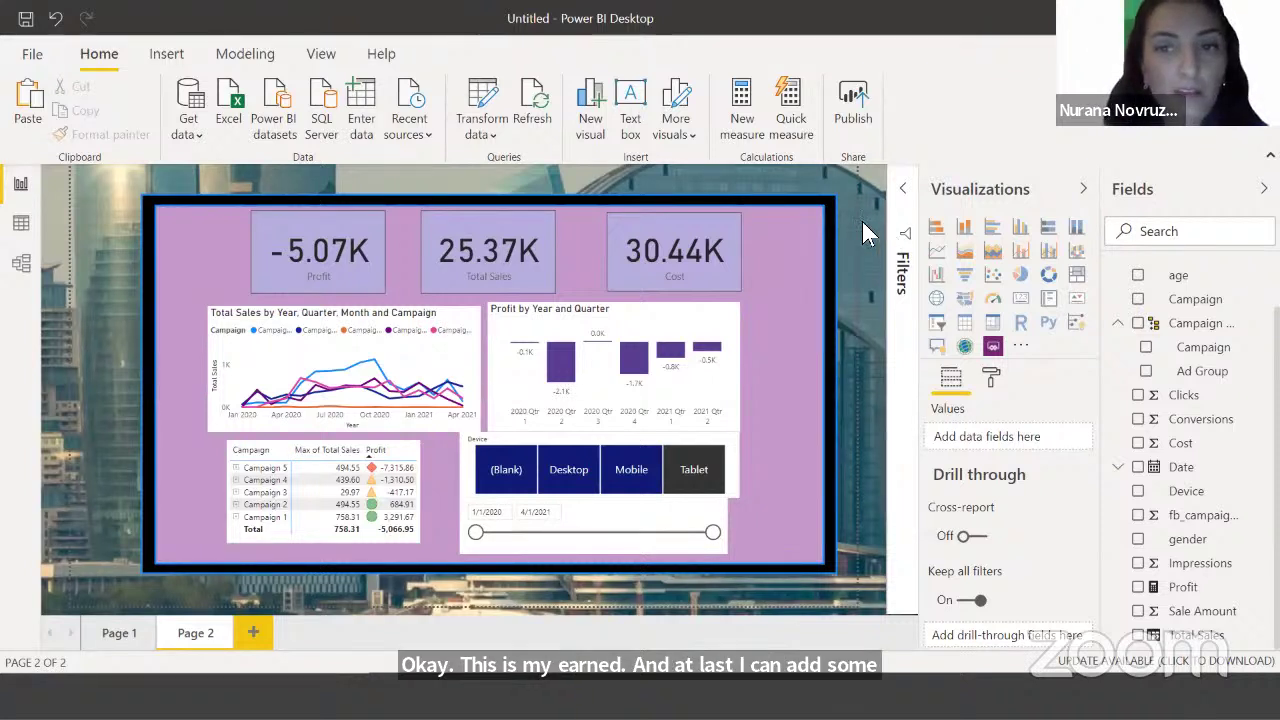
Select every object on the page and move them all down slightly to free space above the black frame
click(724, 199)
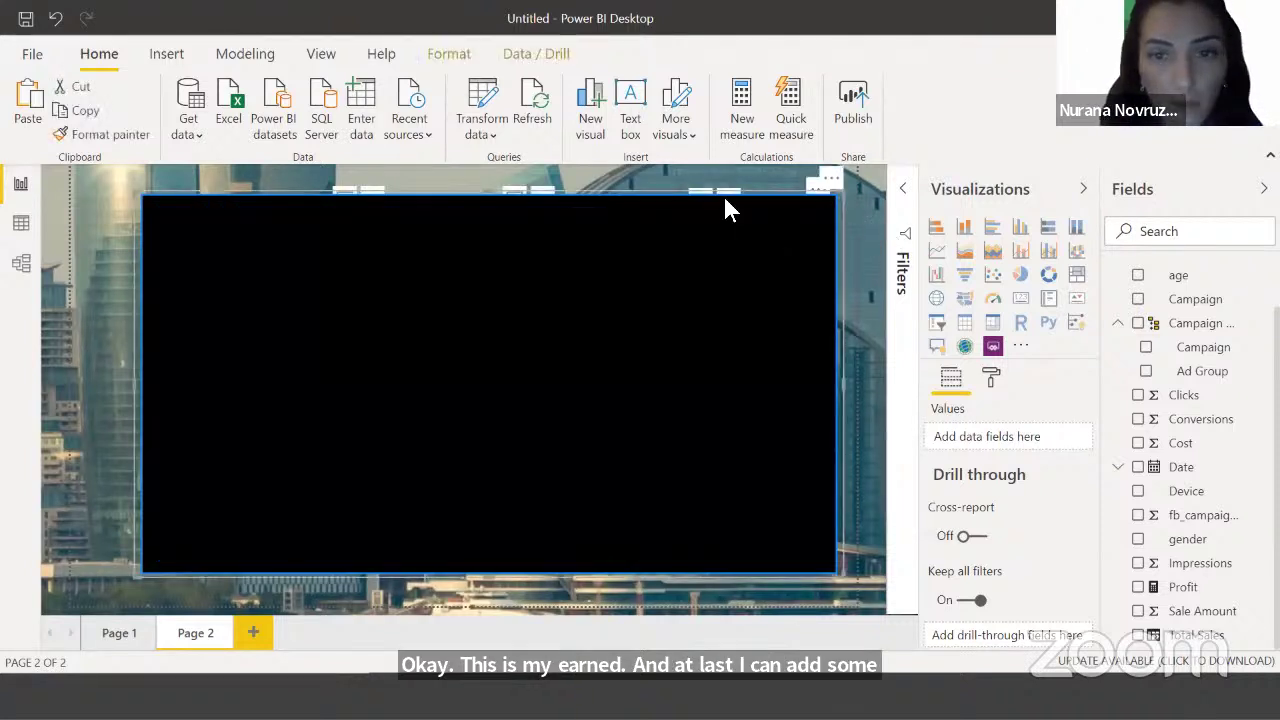
drag(671, 197, 688, 223)
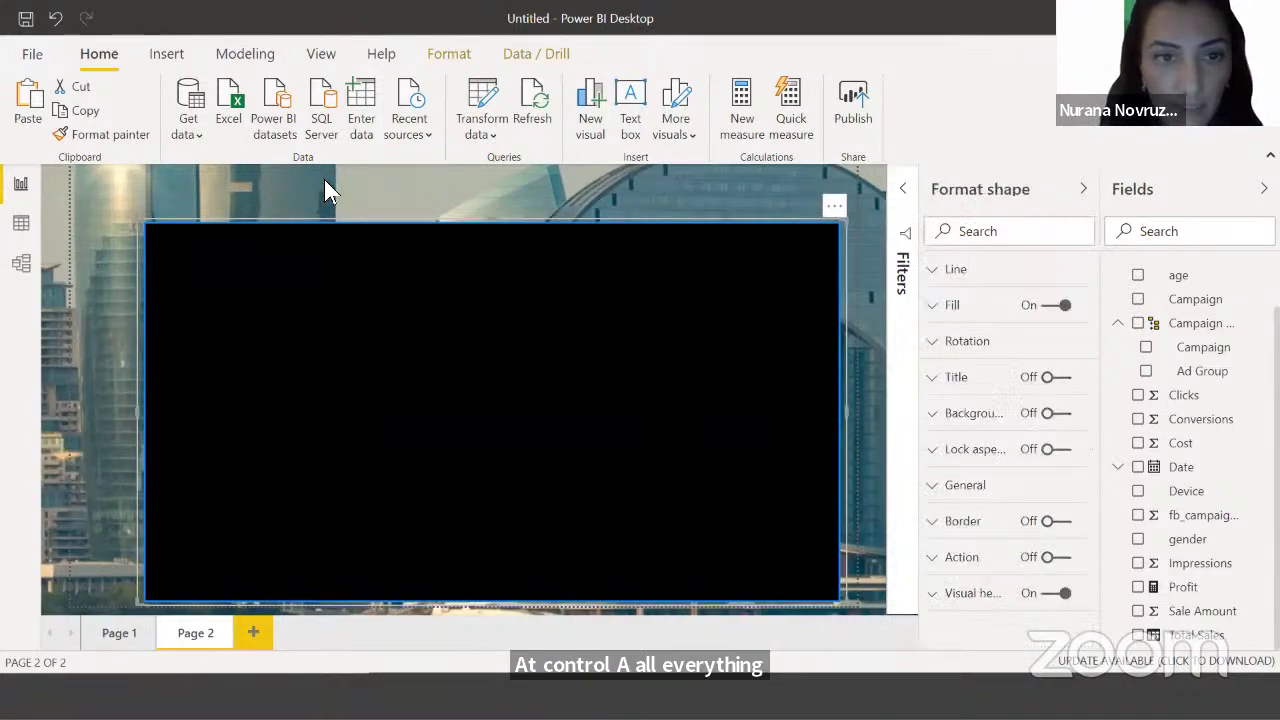
click(862, 221)
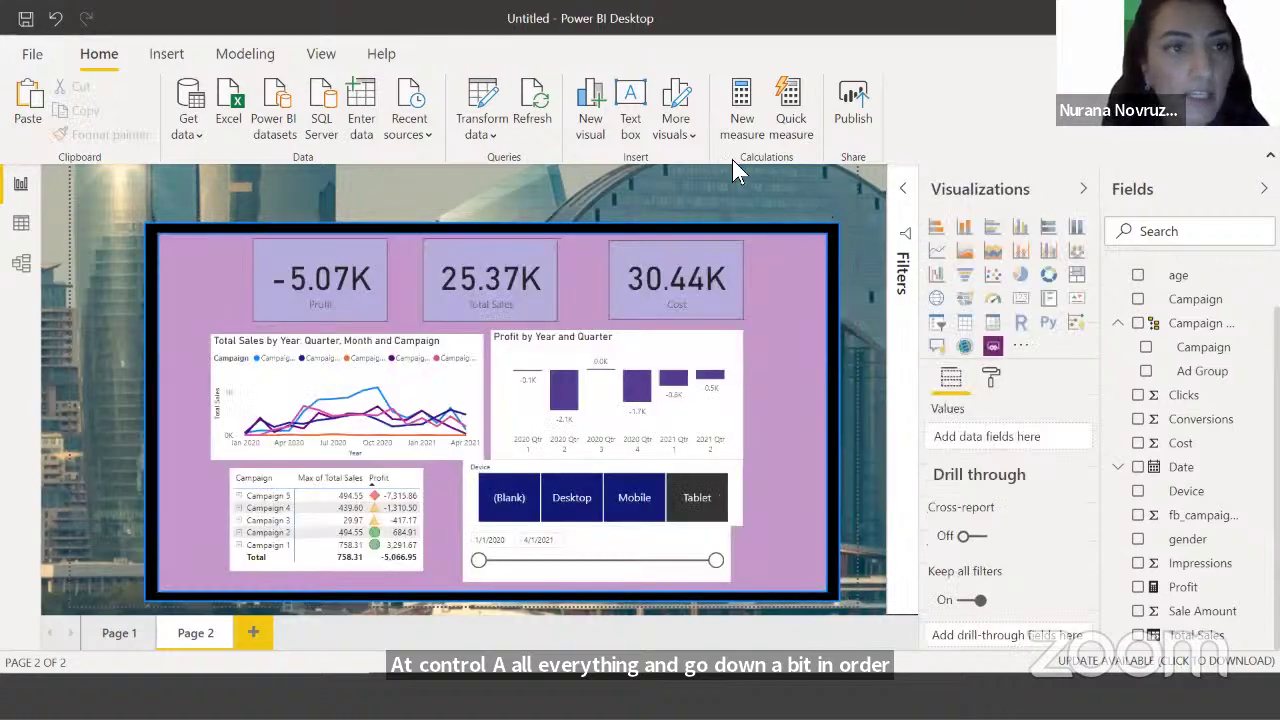
click(176, 54)
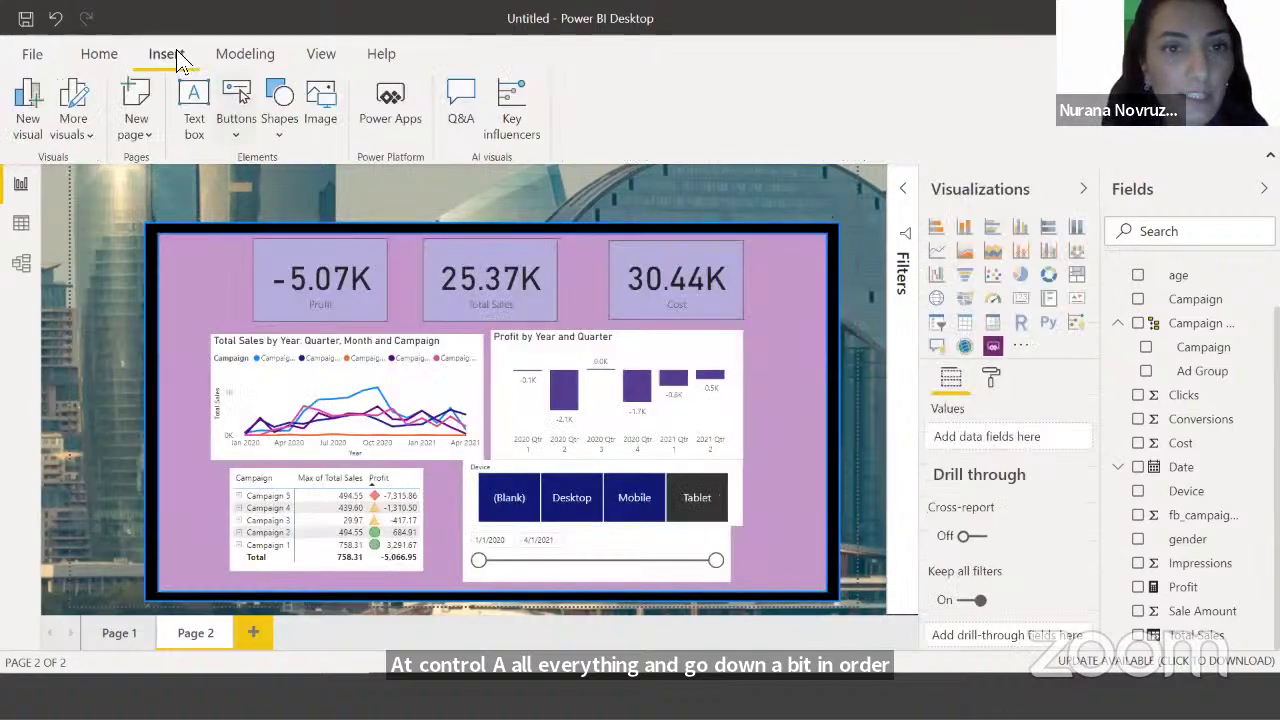
click(282, 128)
click(315, 167)
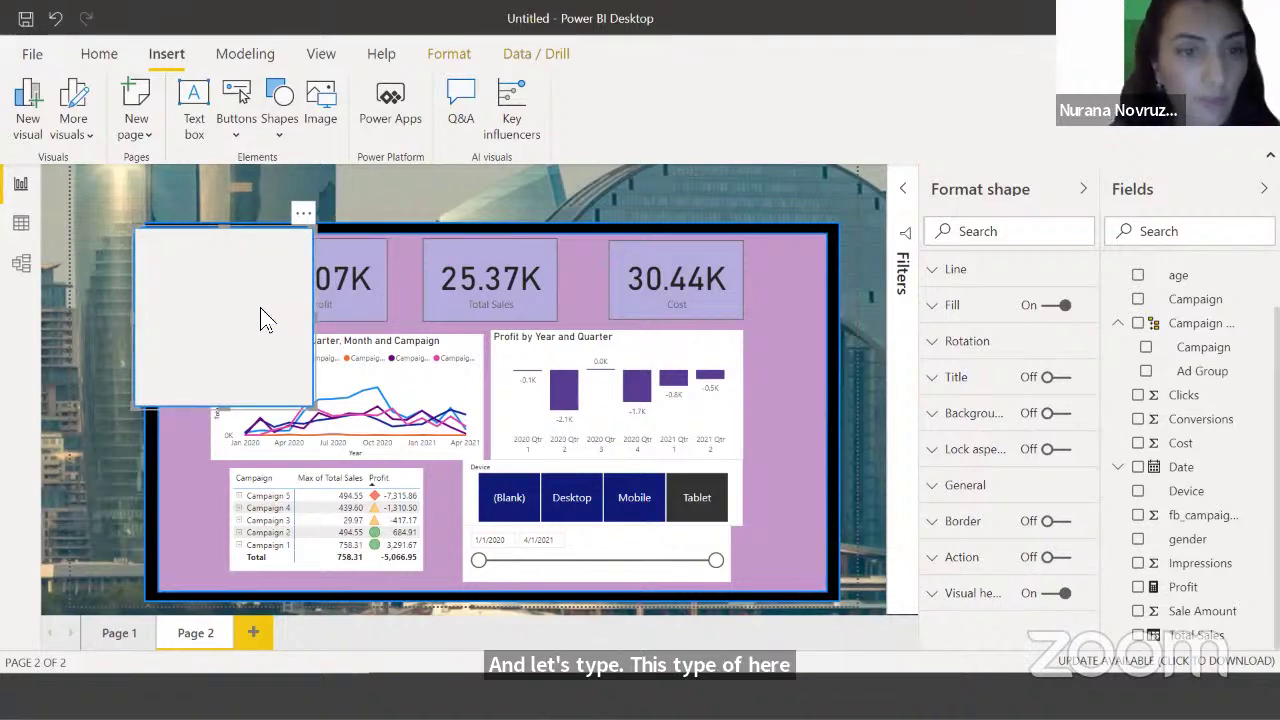
key(Delete)
Insert a text box containing the title "Maarketing Dashboard in an Hour"
click(194, 105)
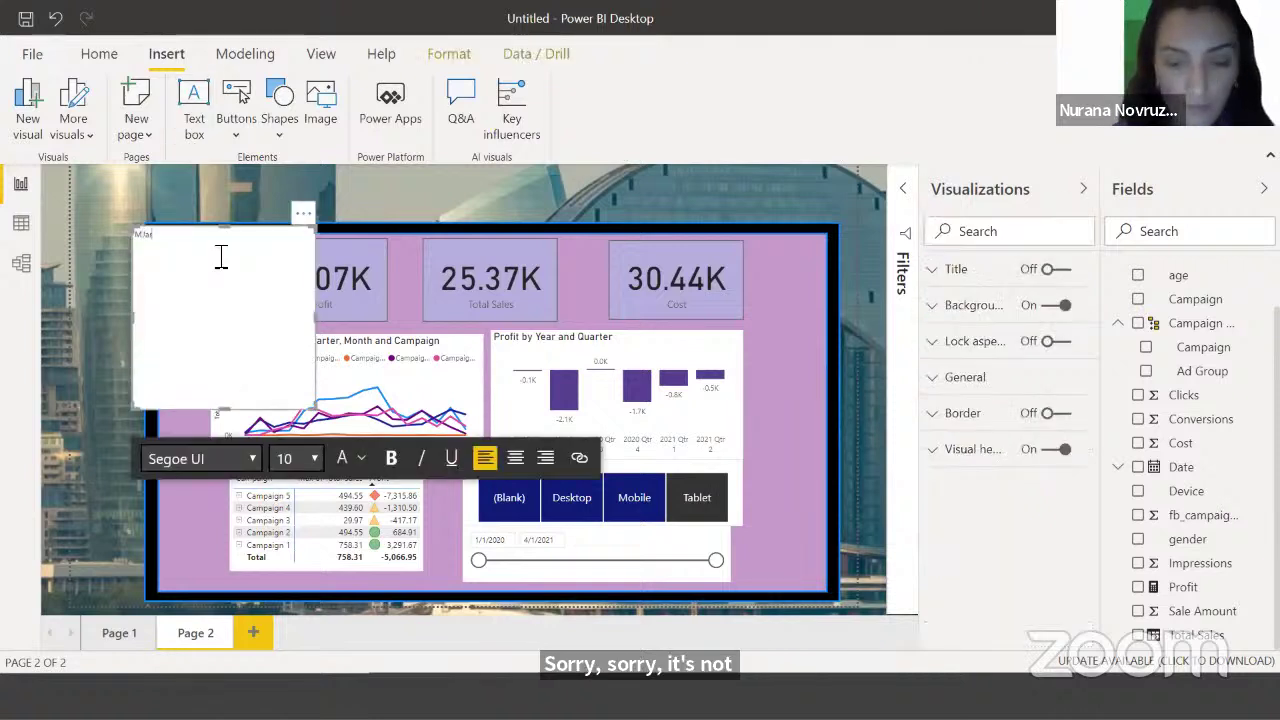
text(Maarketing Das)
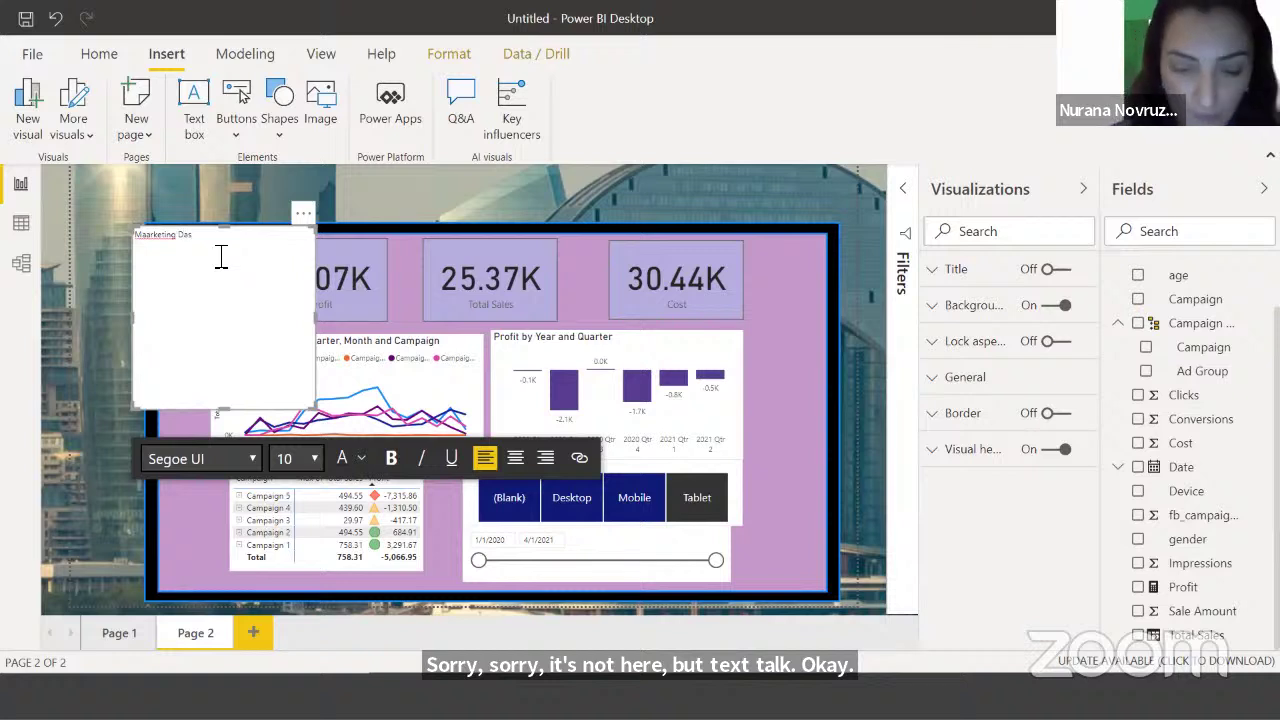
text(hboard in)
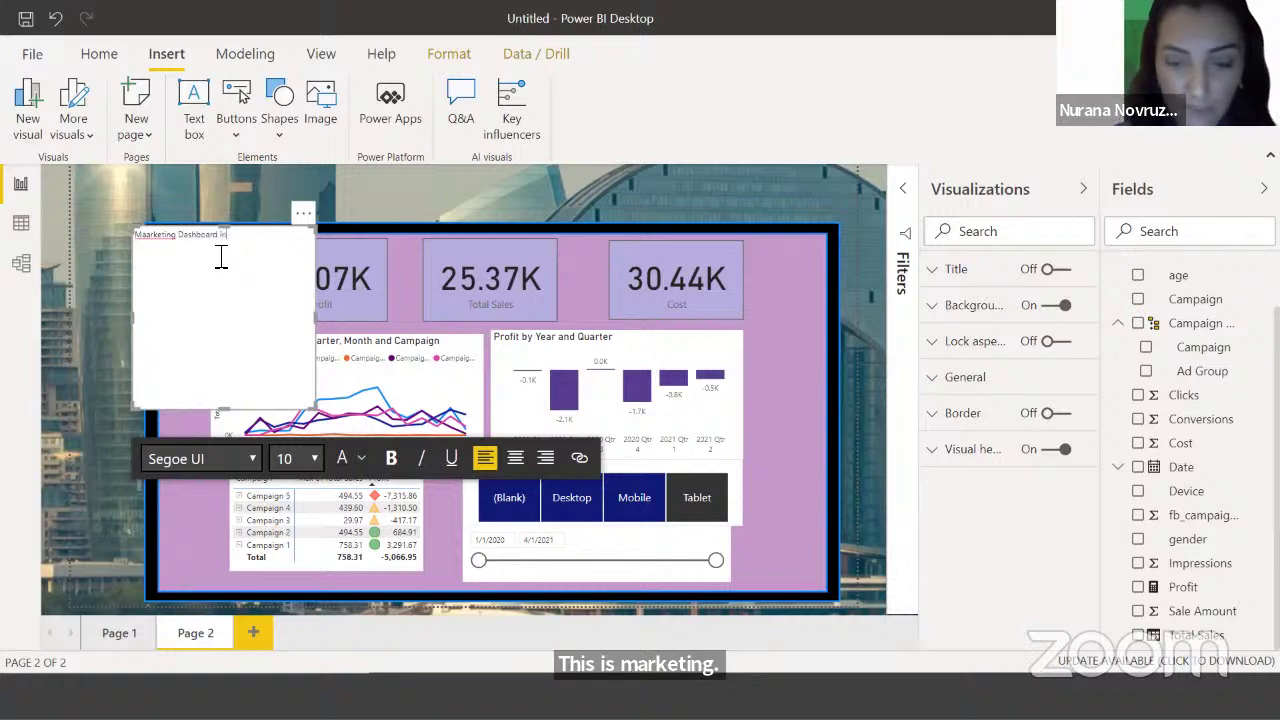
text( an Hour)
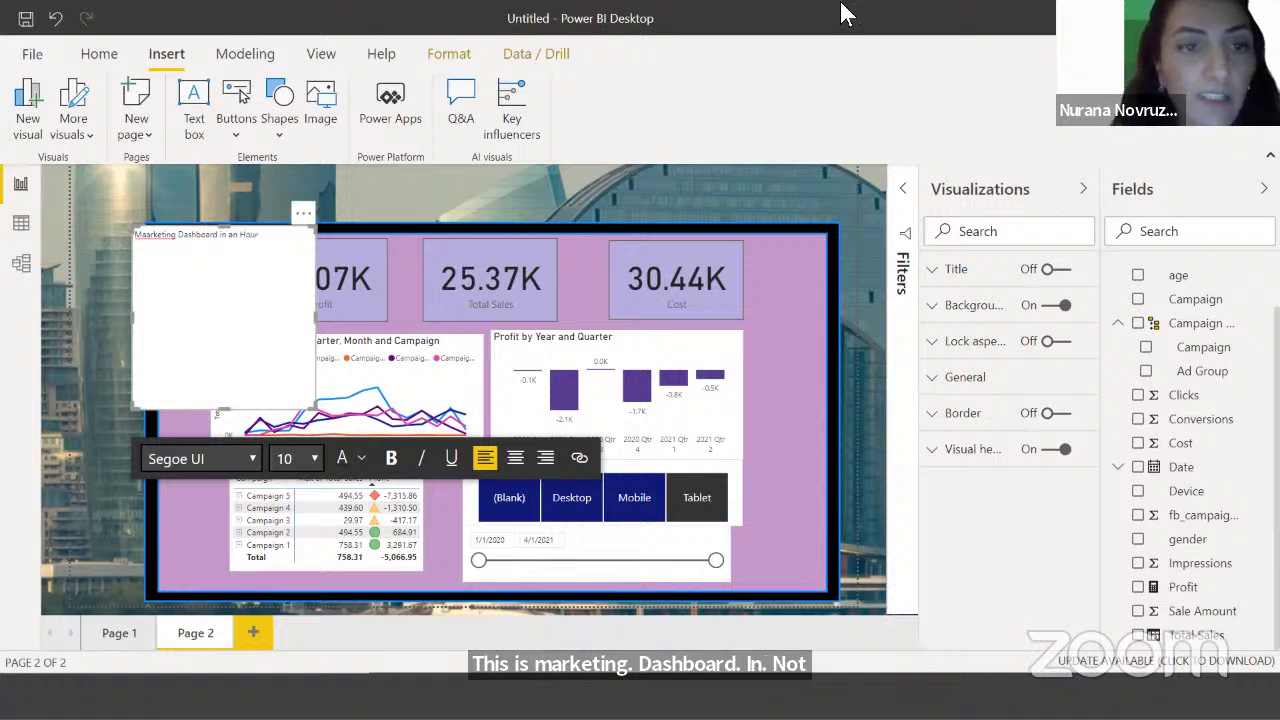
Try to set the title text's font size to 44
key(ctrl+a)
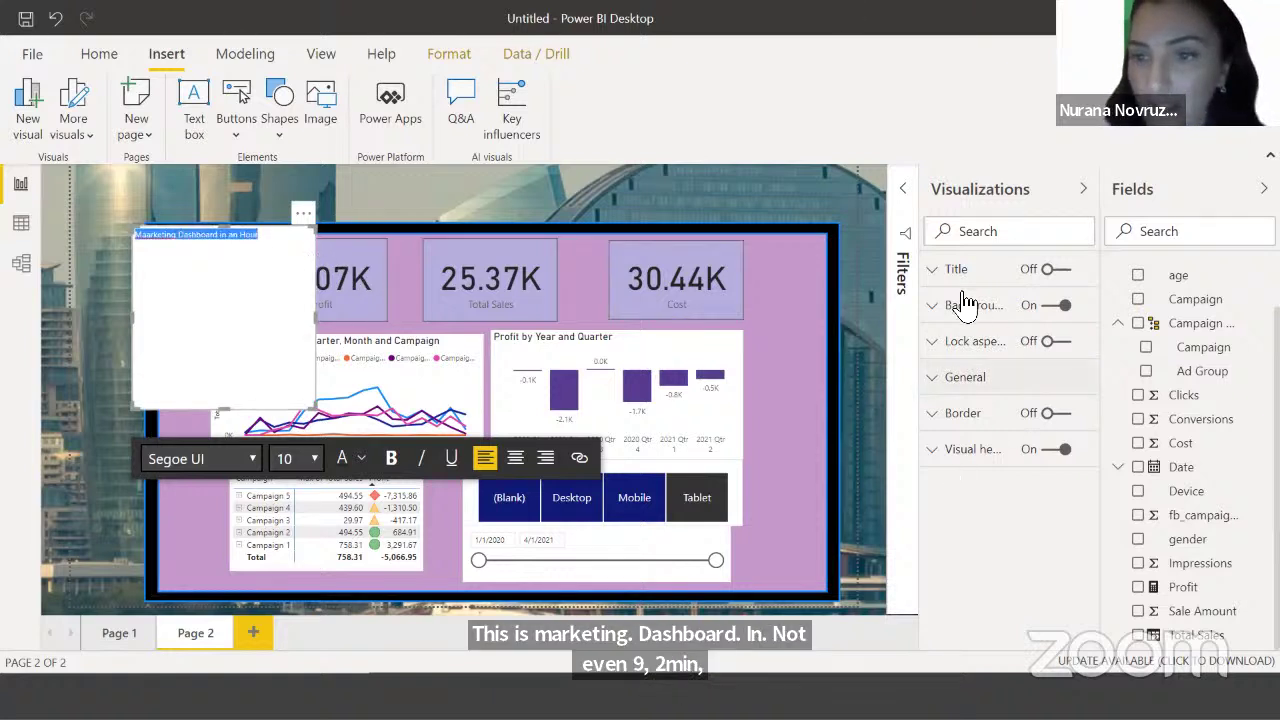
click(945, 378)
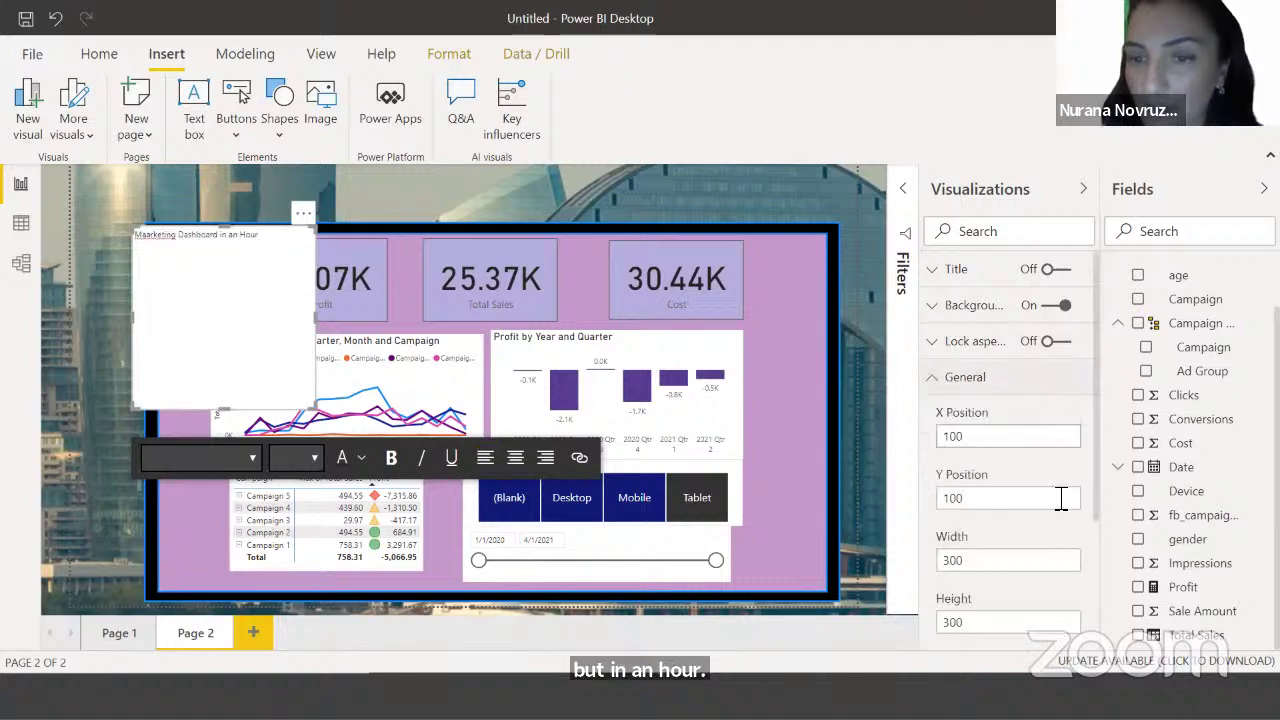
scroll(1061, 498, down, 2)
scroll(1000, 450, up, 2)
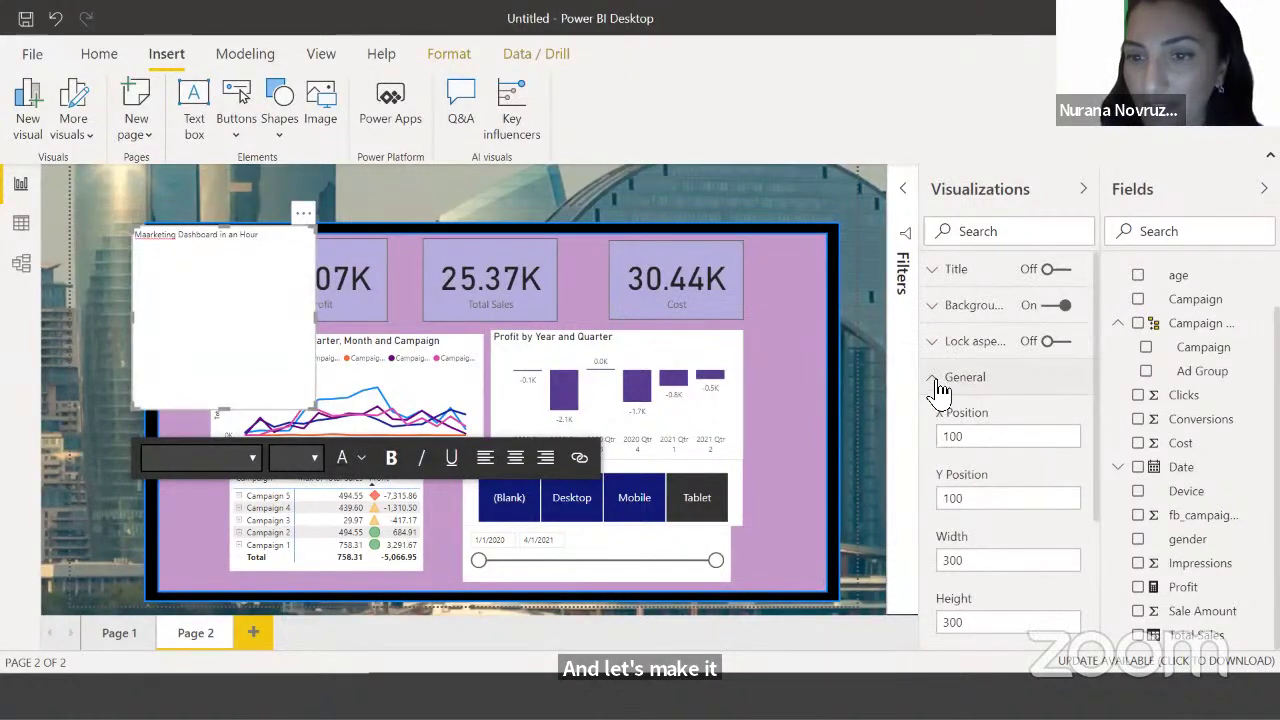
click(945, 380)
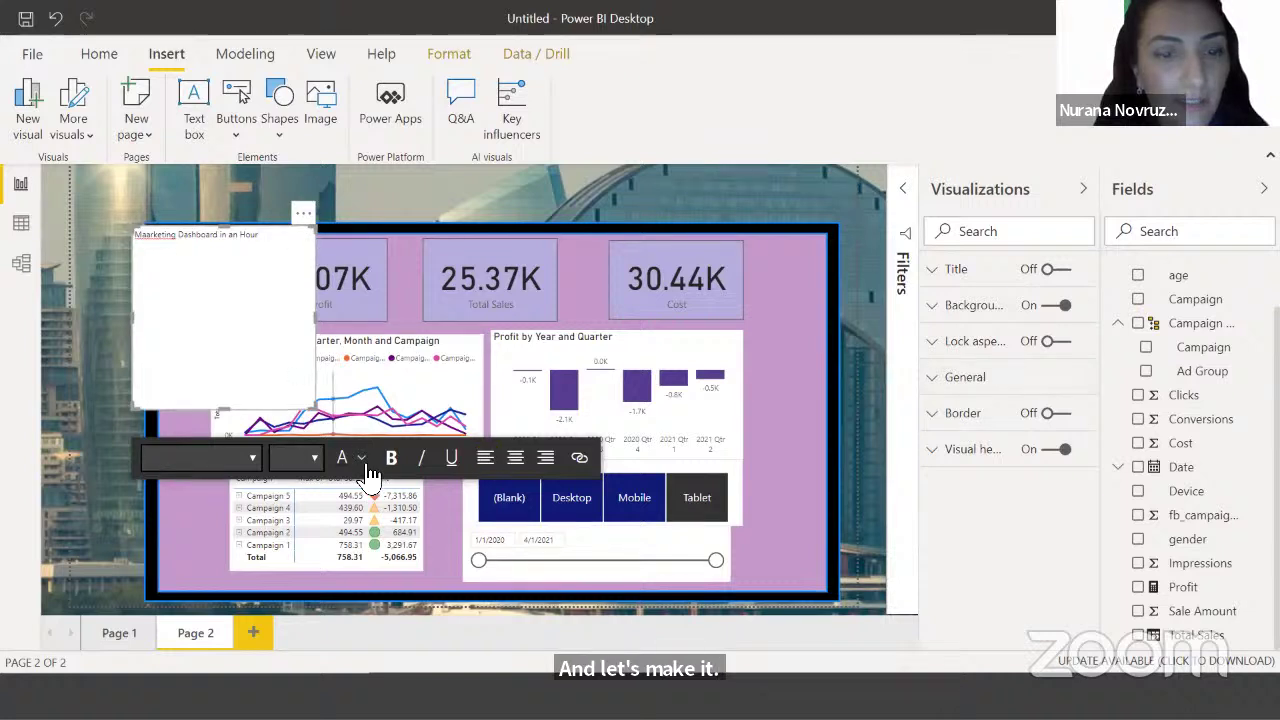
click(320, 460)
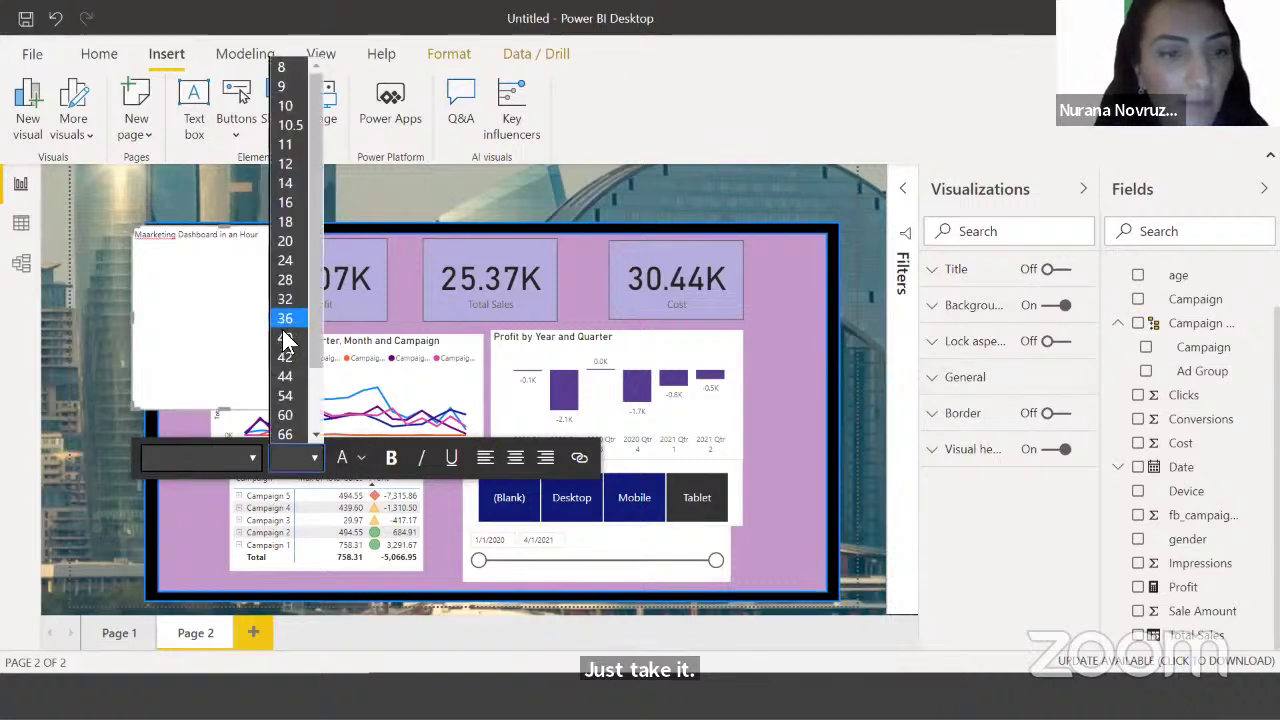
click(288, 368)
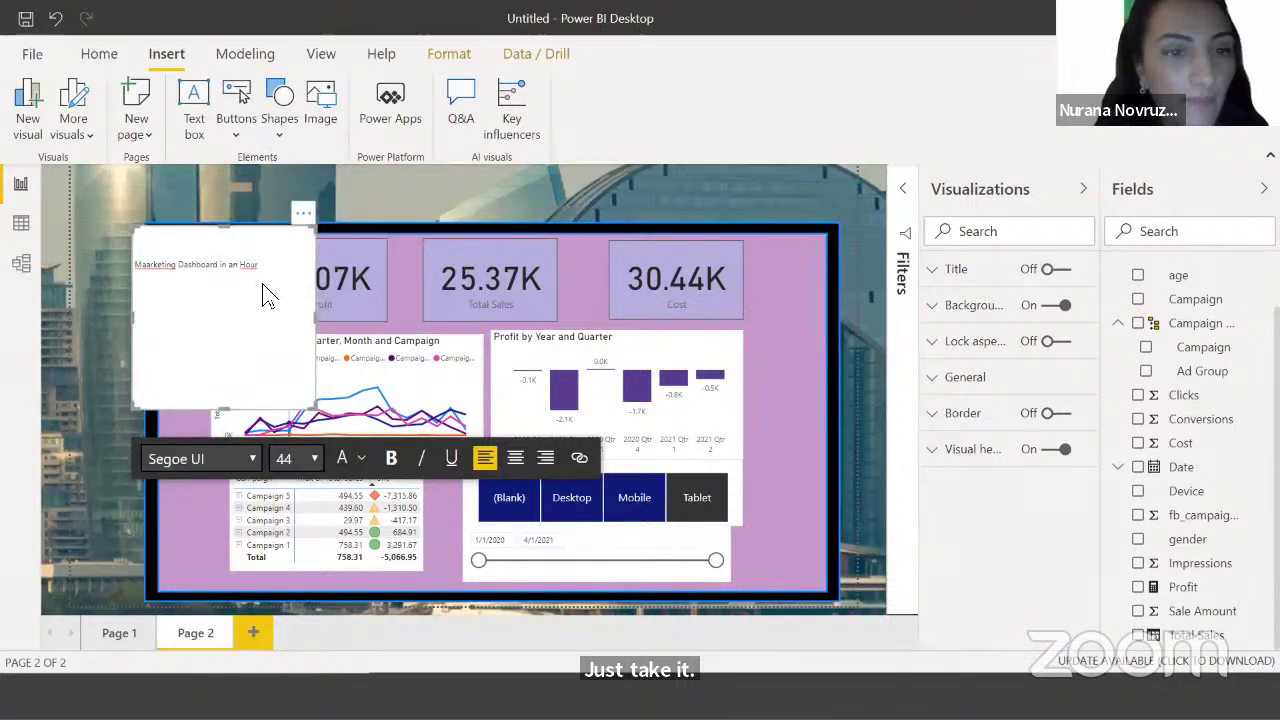
Set the whole title's font size to 42 and reshape the text box so the title fits on one line
key(ctrl+a)
click(314, 458)
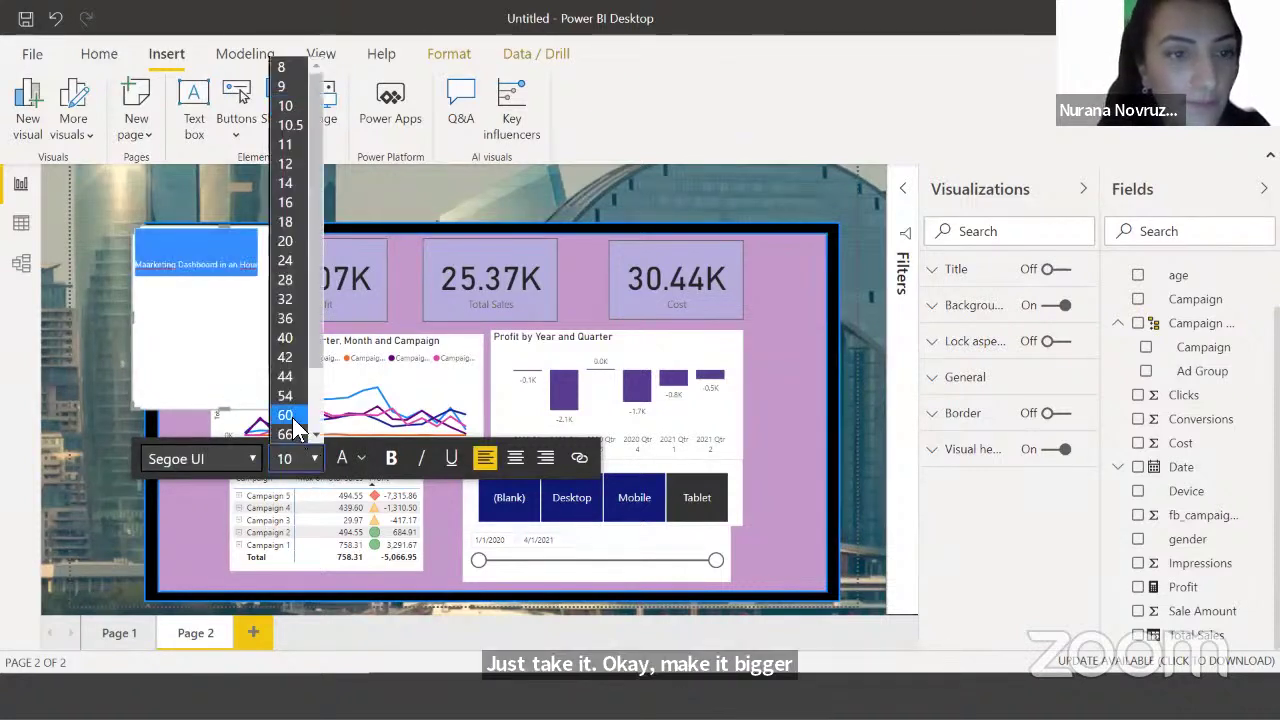
click(290, 414)
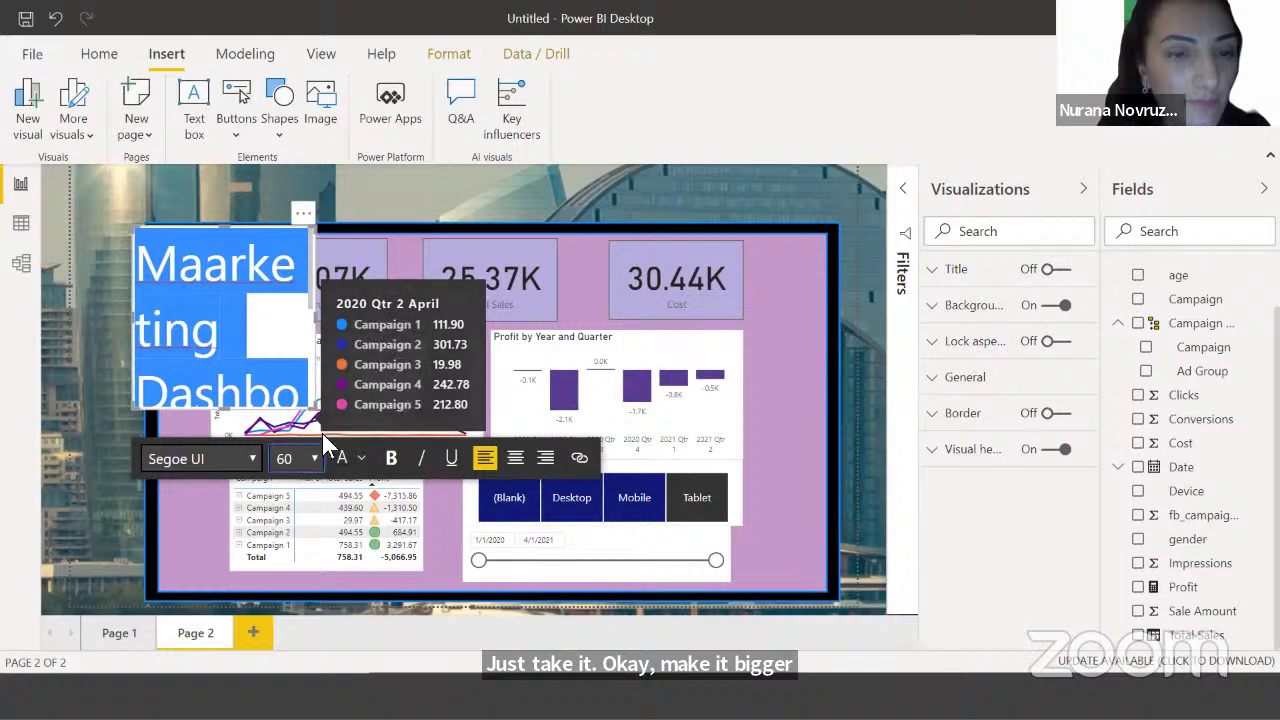
click(314, 458)
click(302, 363)
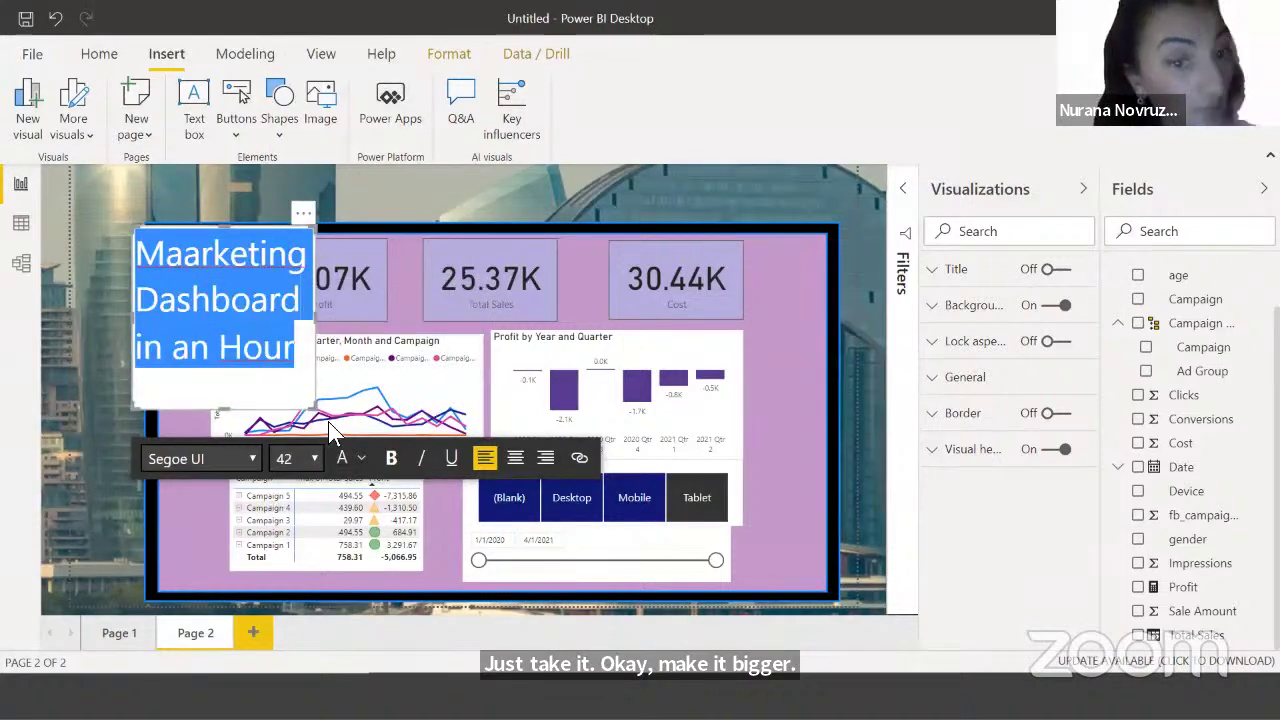
drag(531, 338, 666, 283)
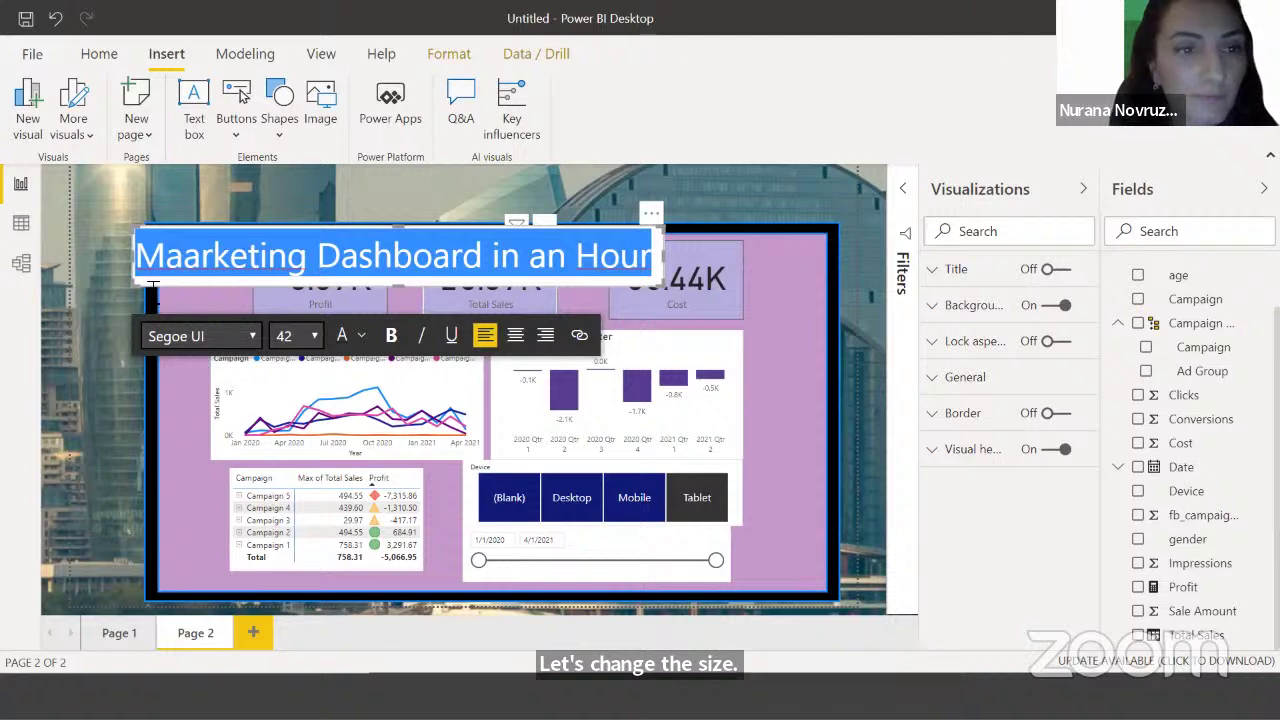
Correct the title's first word to "Marketing" and move the text box above the black frame
click(196, 265)
key(BackSpace)
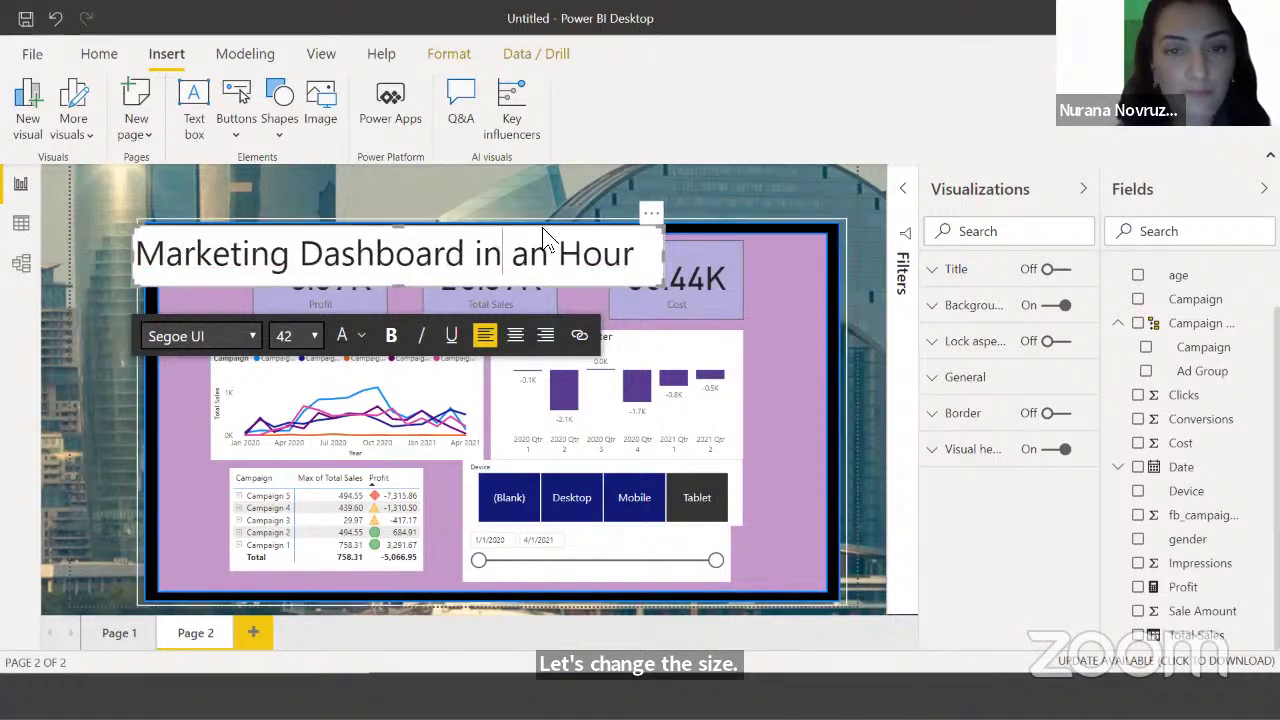
drag(542, 227, 602, 167)
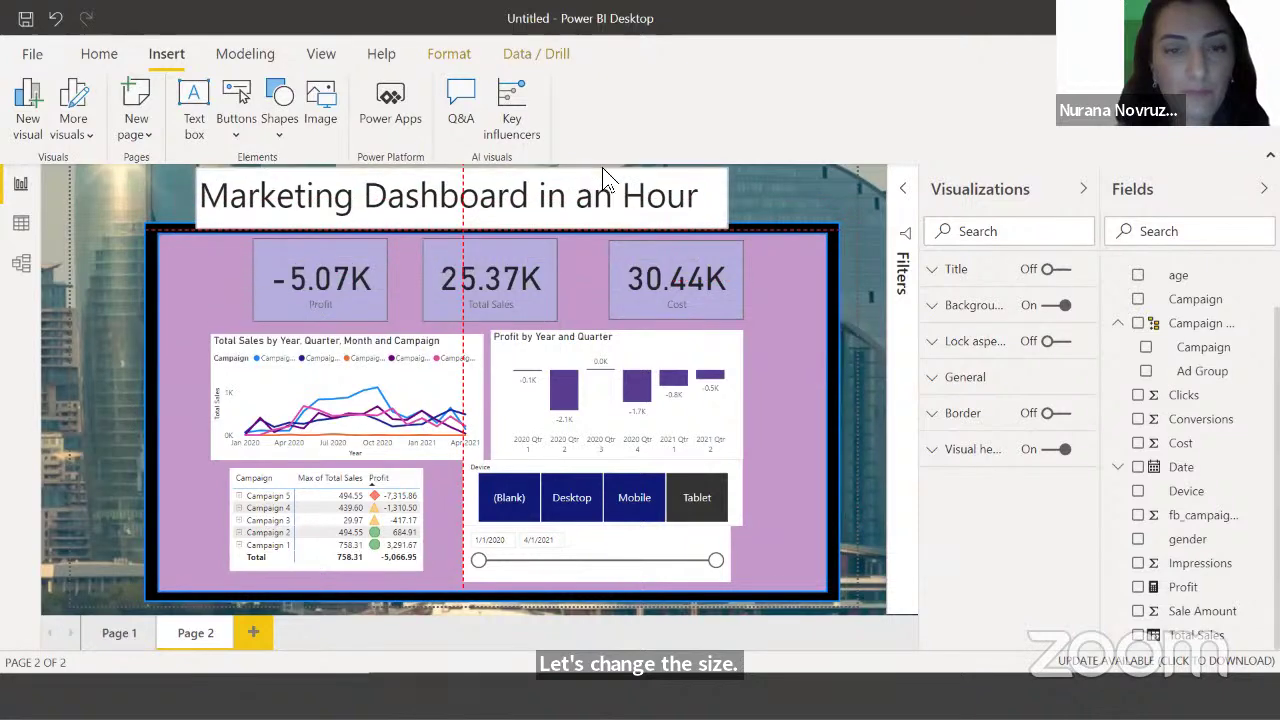
Set the whole title's font size to 36 and center-align its text
click(462, 212)
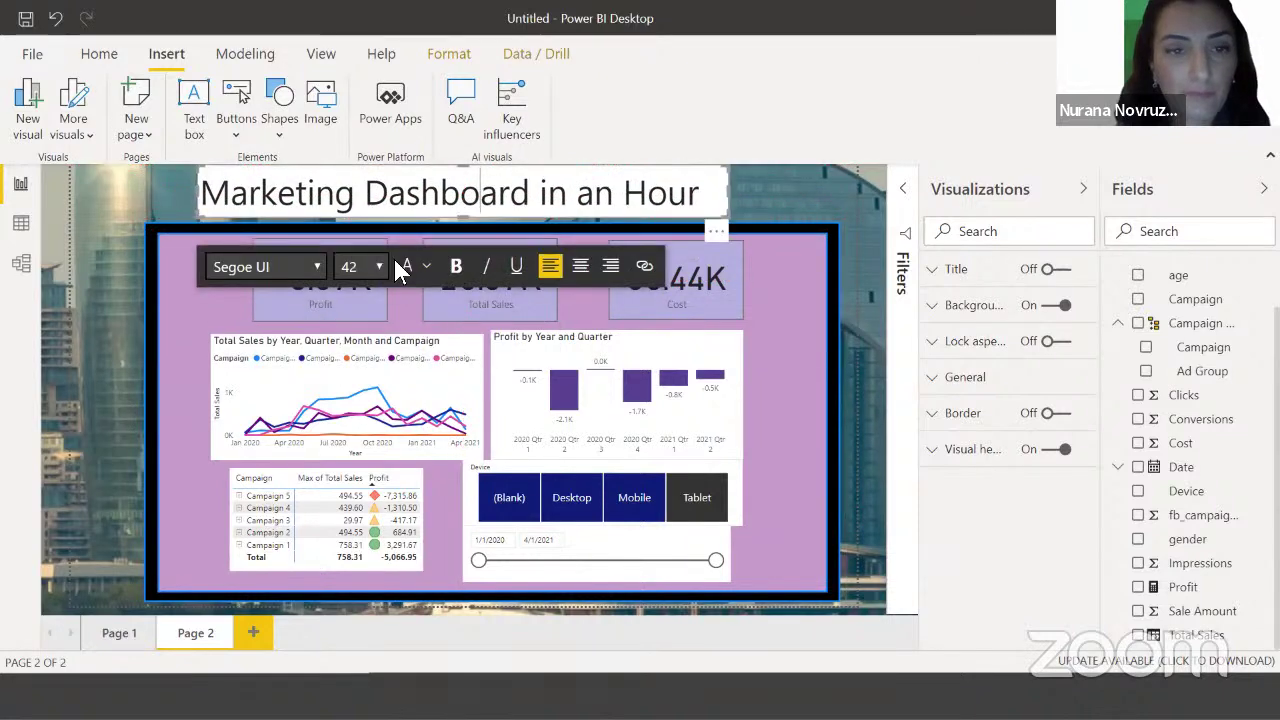
click(379, 266)
key(Escape)
key(ctrl+a)
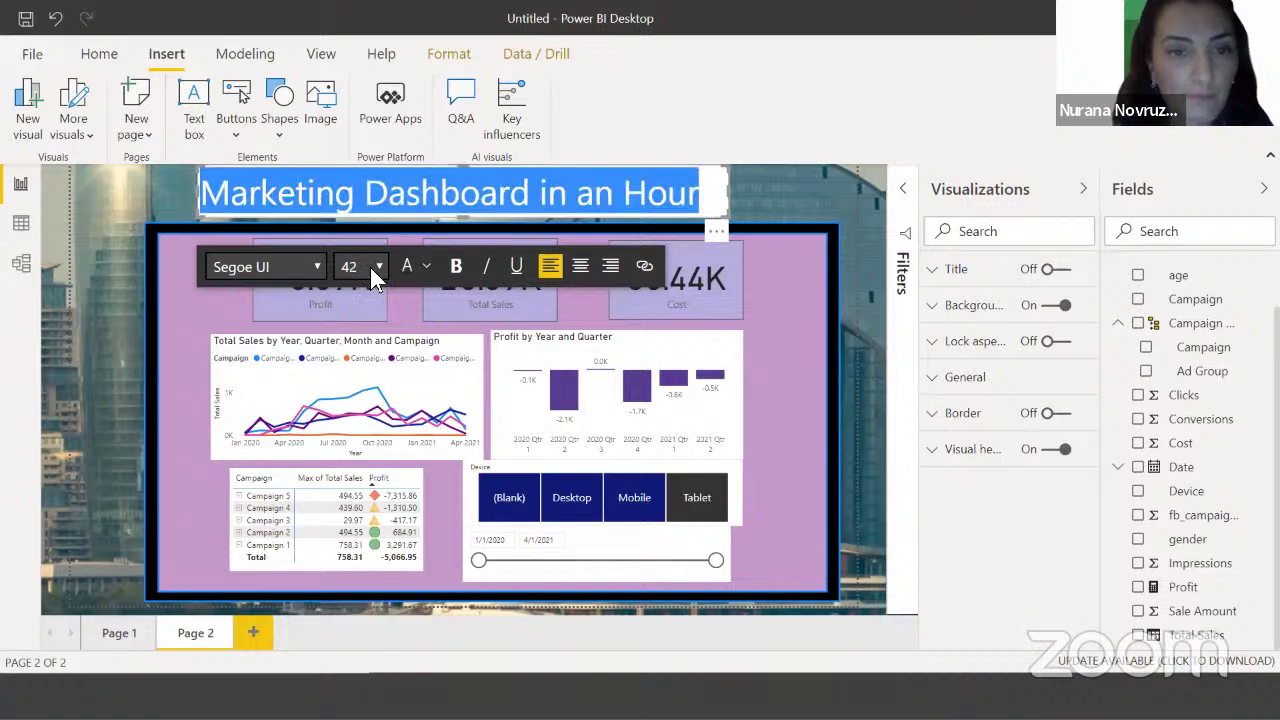
click(370, 267)
click(354, 560)
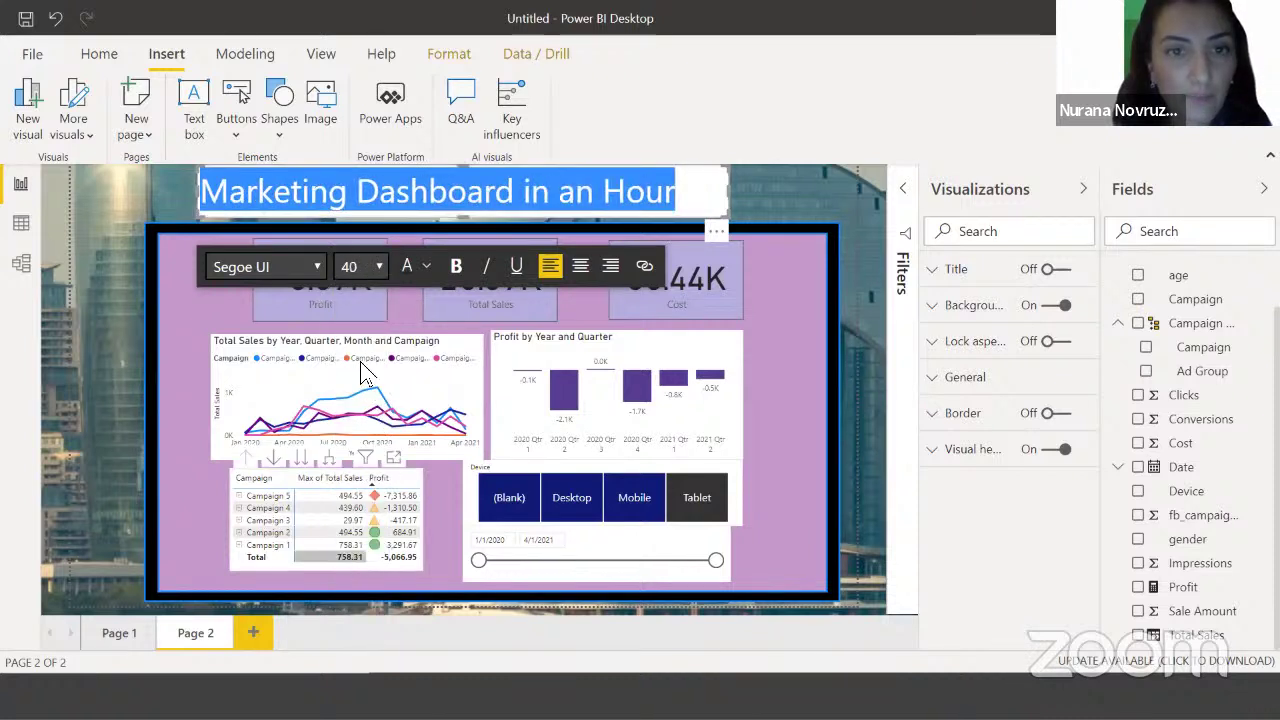
click(377, 265)
click(354, 542)
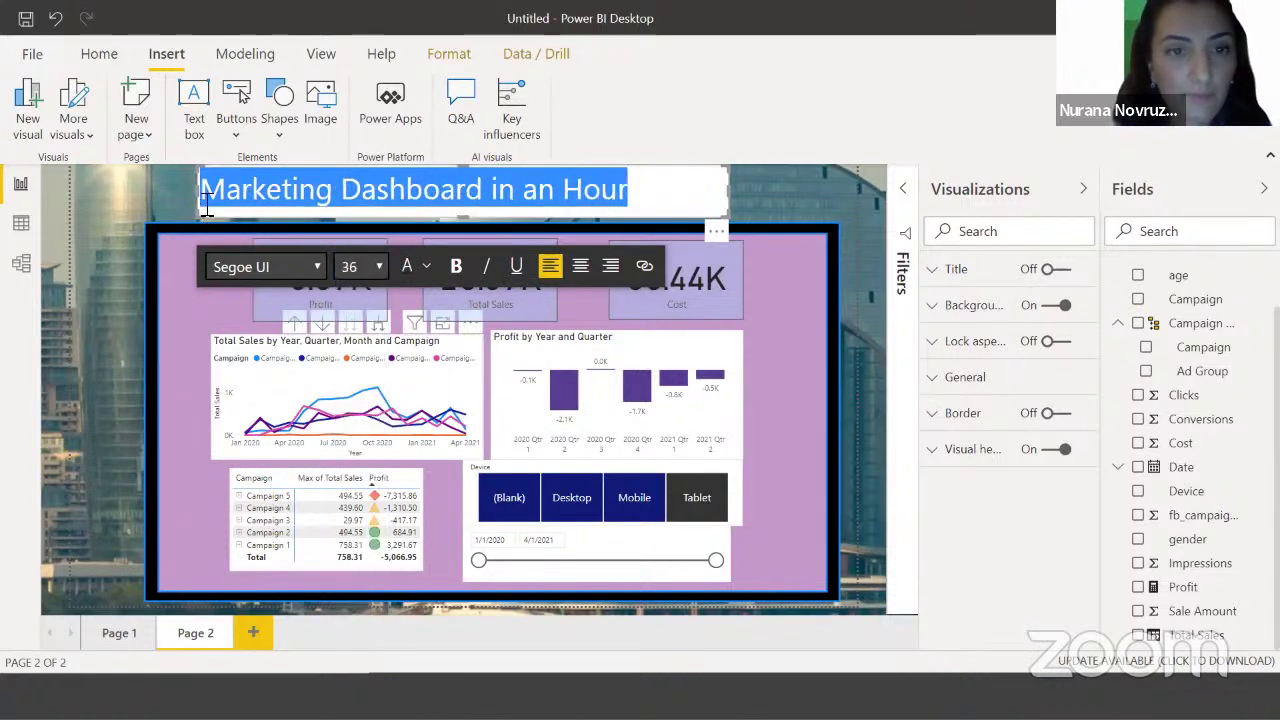
click(580, 265)
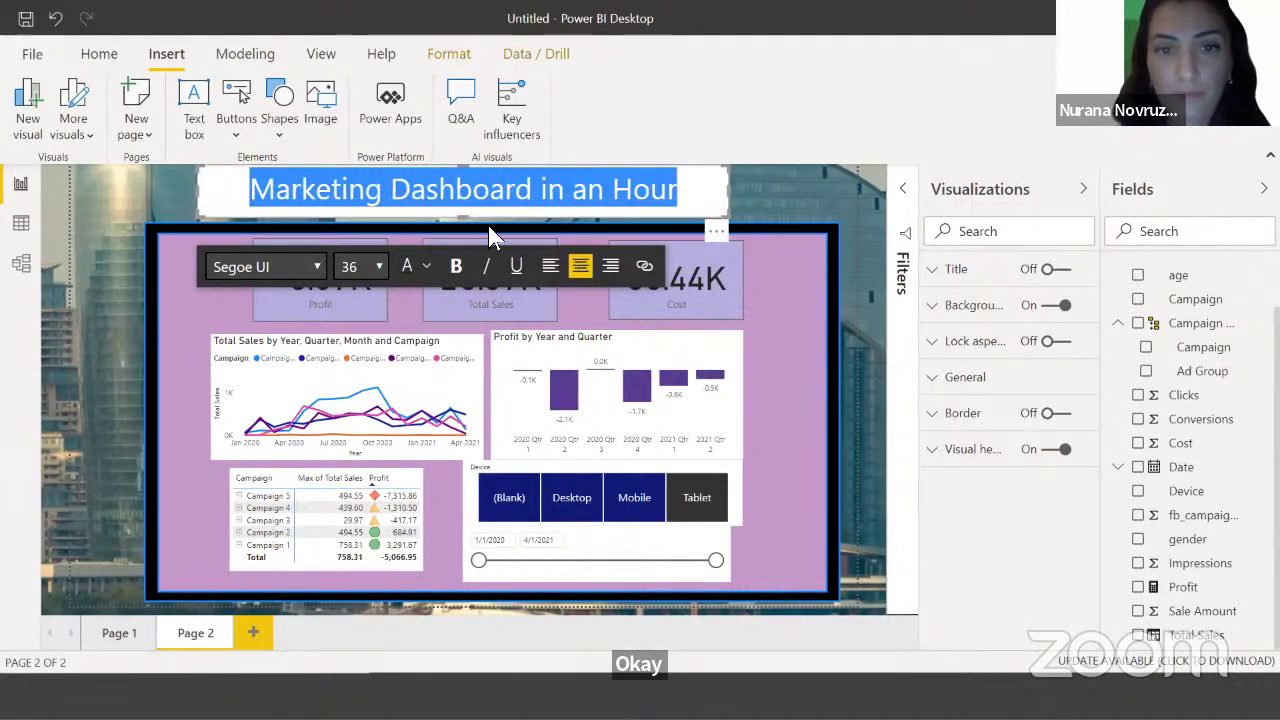
Set the title text box's background to a light blue theme color
click(945, 308)
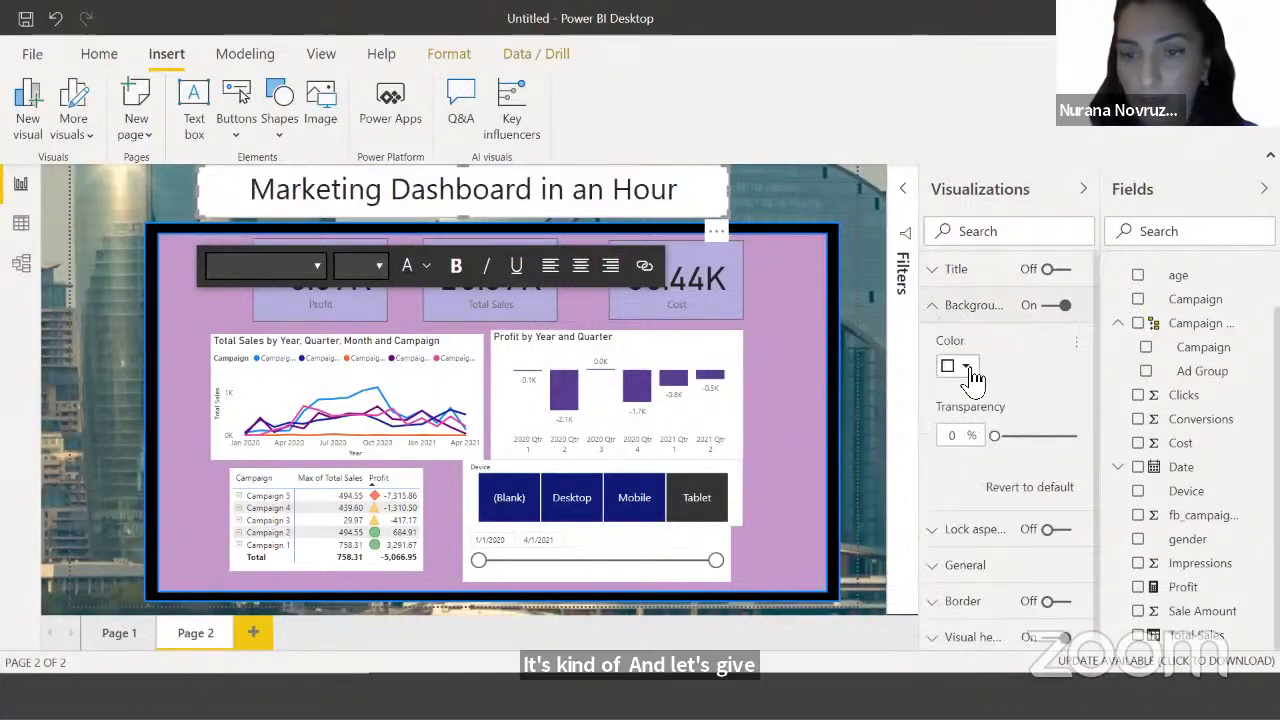
click(962, 366)
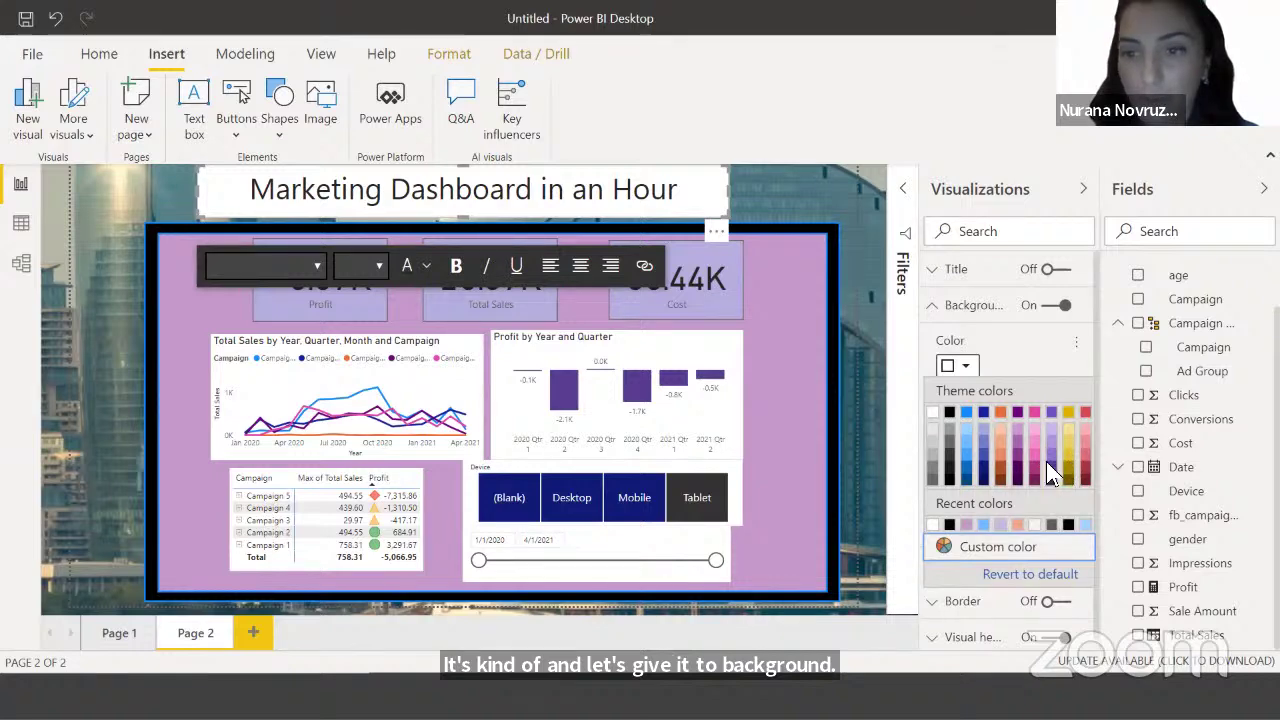
click(974, 440)
key(Escape)
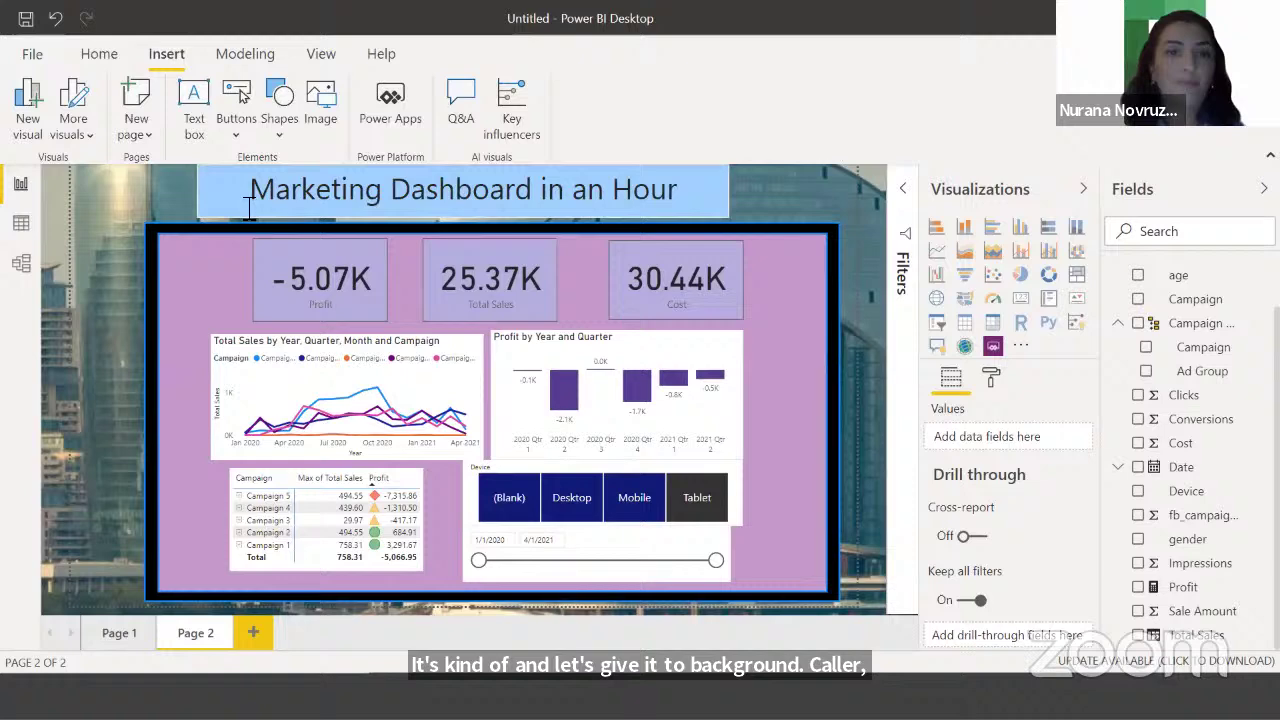
Move the title text box slightly to the right so it is centered above the black frame
click(201, 188)
drag(197, 185, 223, 185)
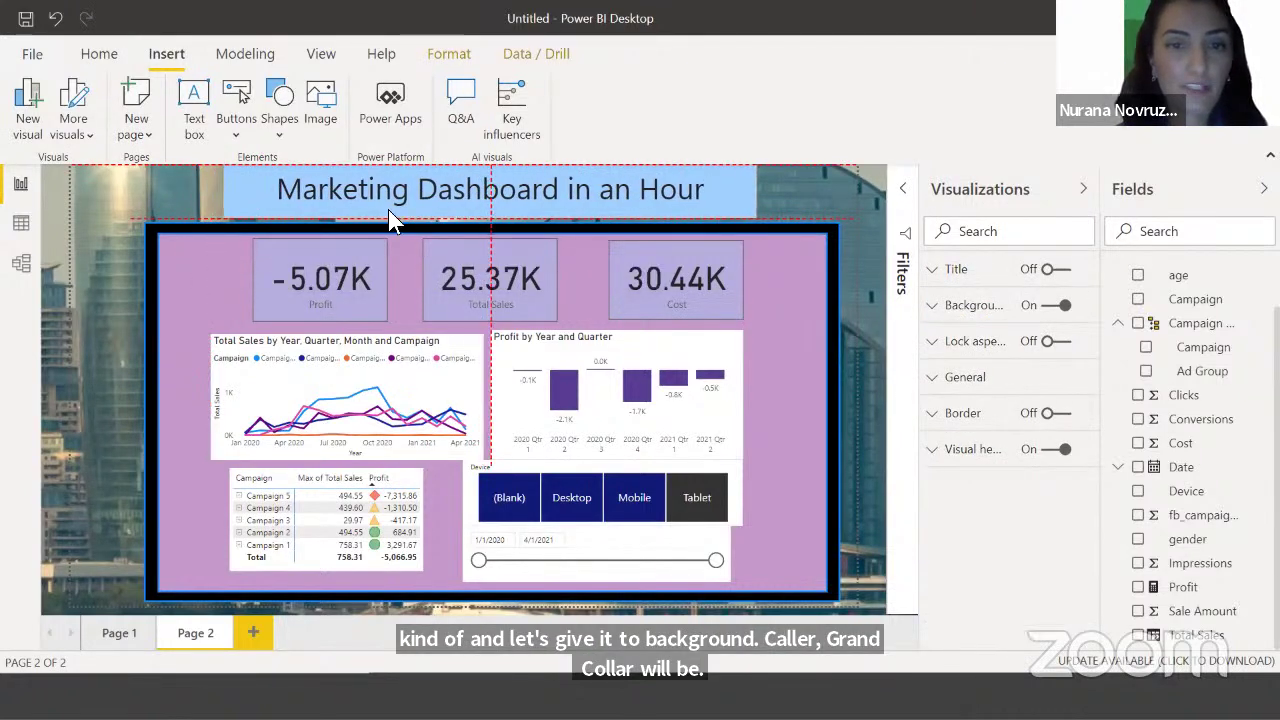
click(816, 189)
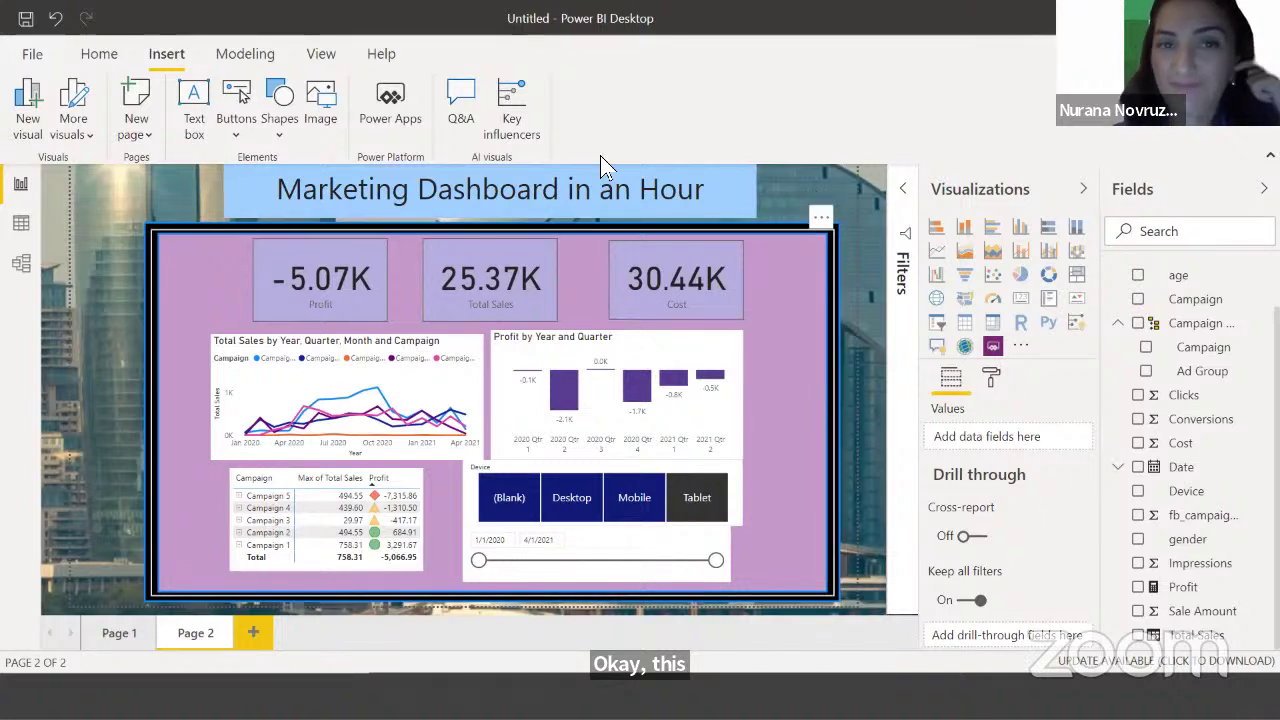